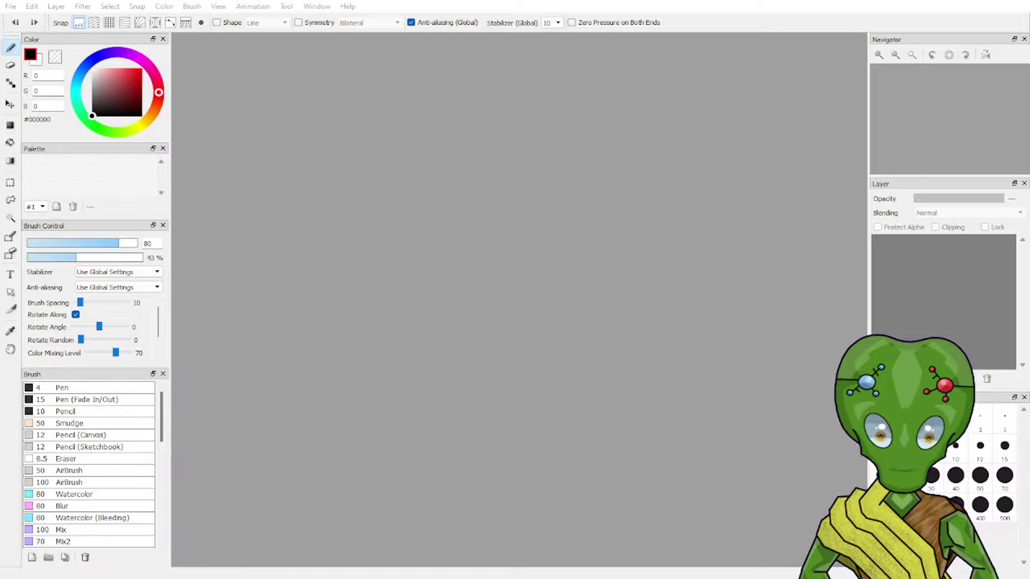
click(597, 265)
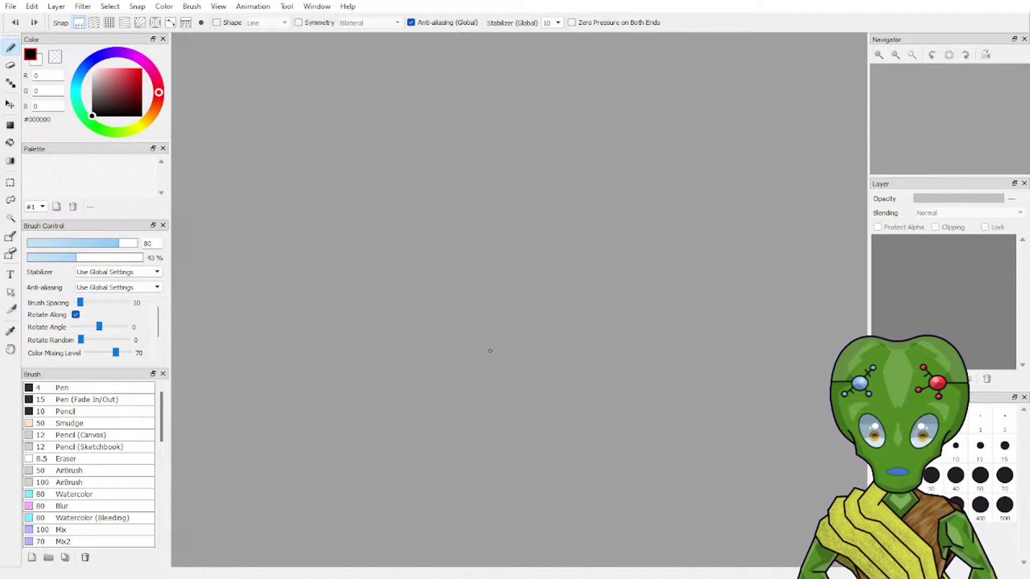
click(687, 578)
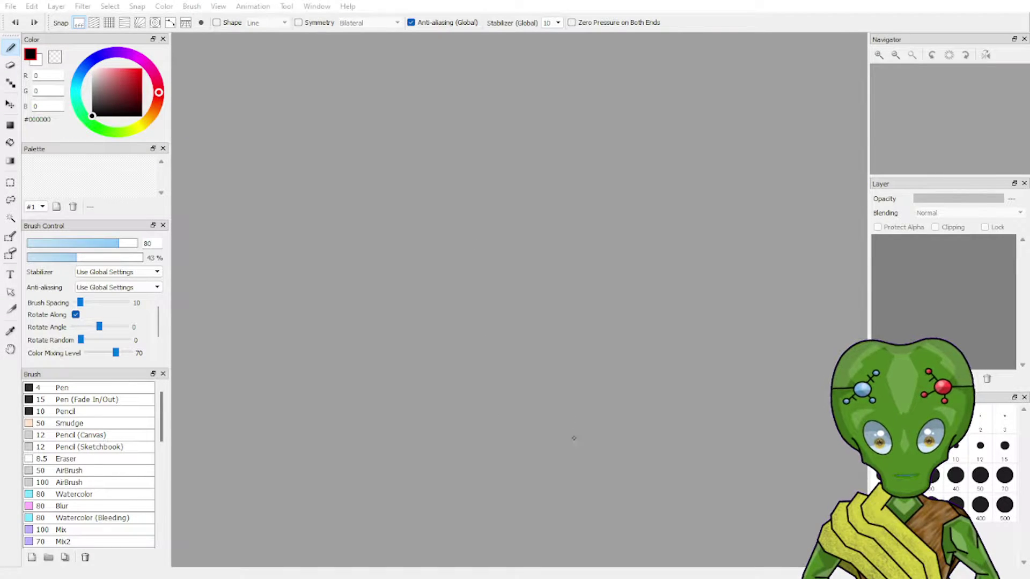
Create a new blank canvas of 640 × 640 pixels at 350 dpi.
click(558, 462)
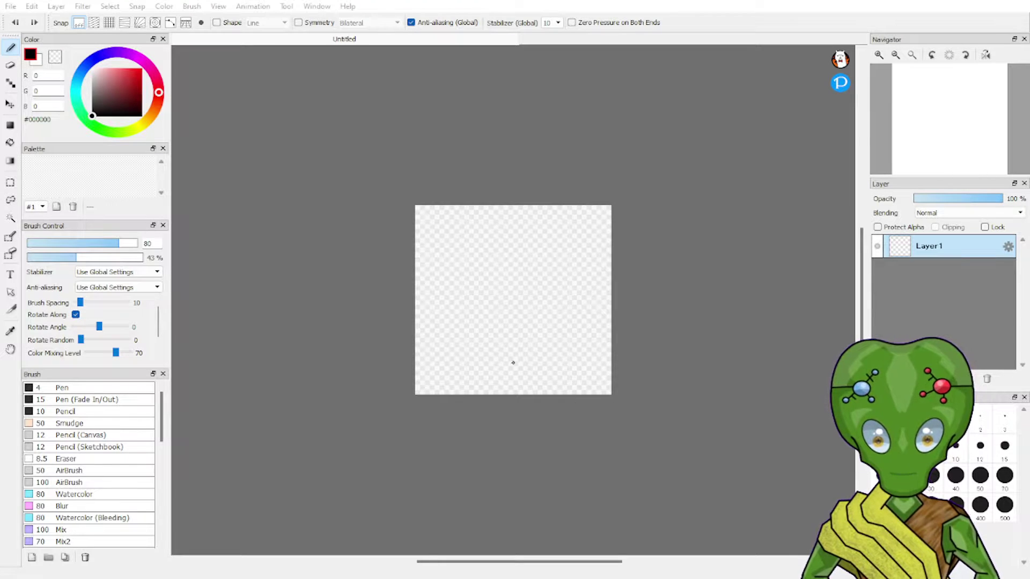
scroll(521, 342, up, 2)
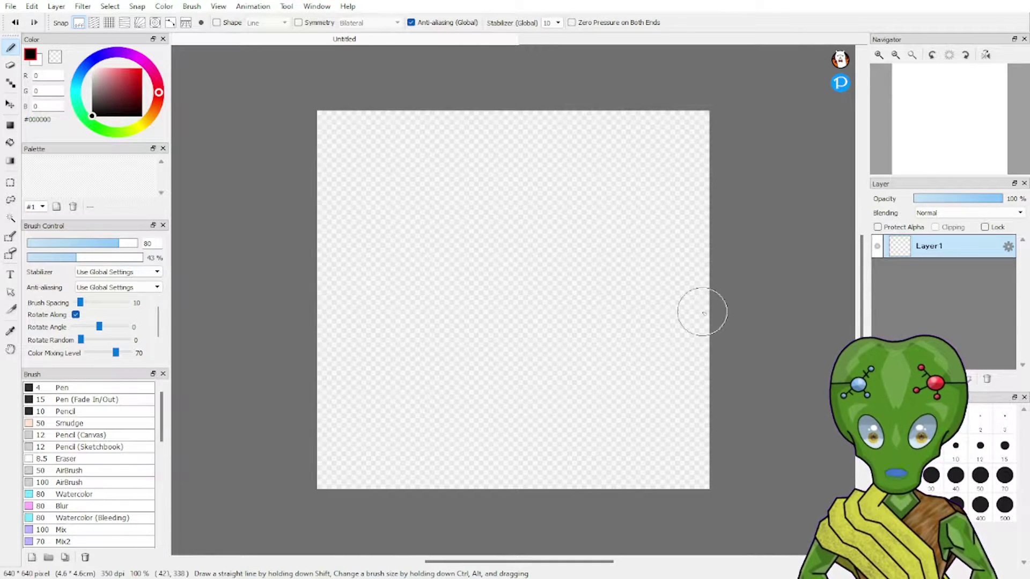
Set the drawing colour to light blue #86D8FF and choose the Pen brush at size 4.
drag(129, 107, 142, 116)
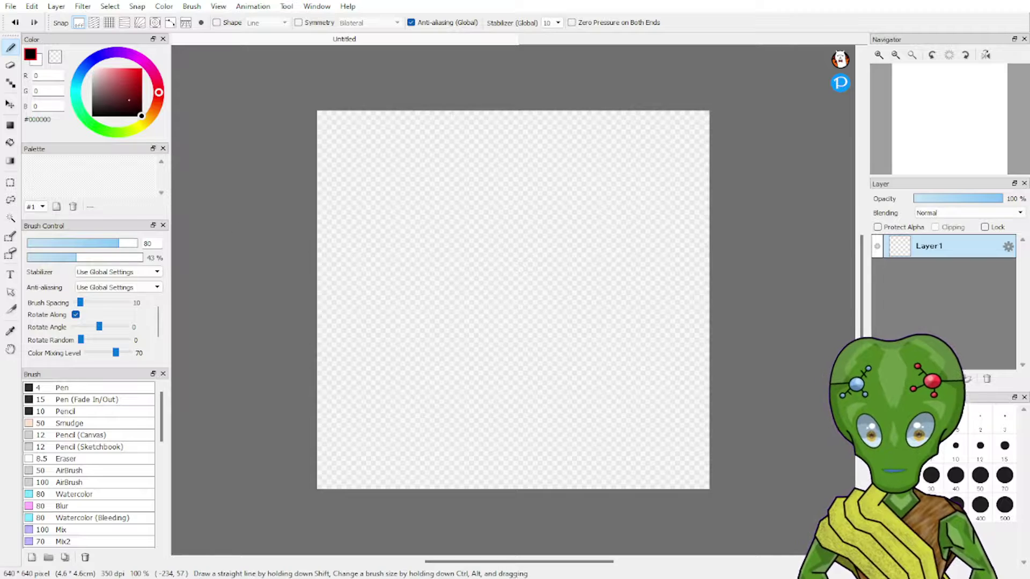
click(77, 79)
click(116, 68)
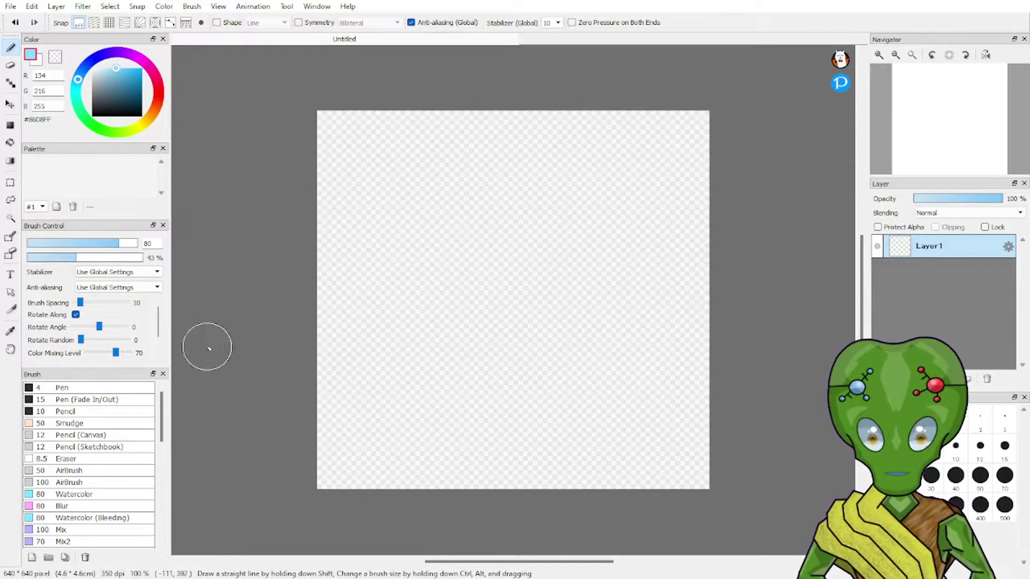
click(108, 388)
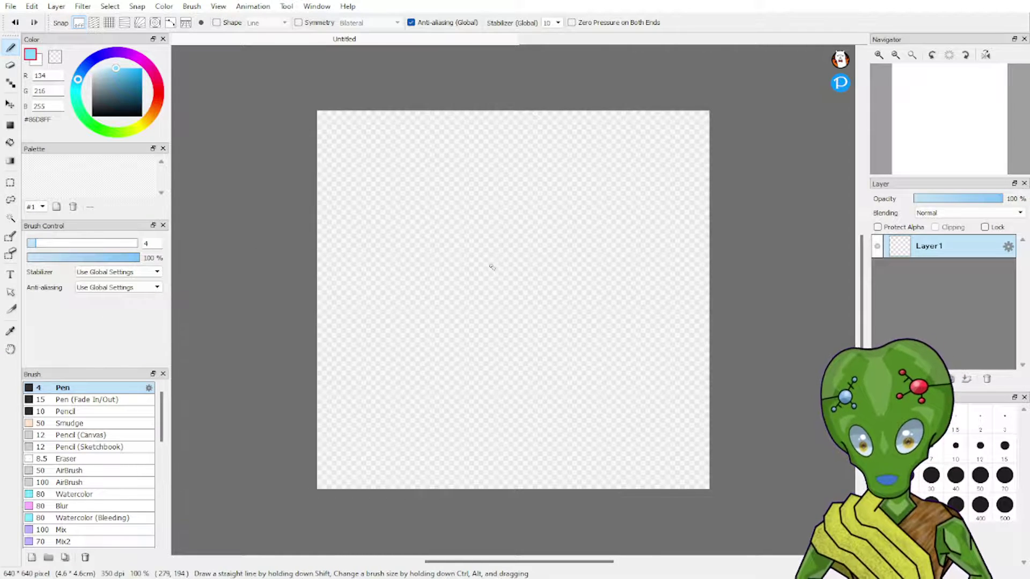
Draw a large loose test loop near the canvas centre and a small one to its lower right, trying the eraser-to-brush switch.
drag(462, 268, 525, 221)
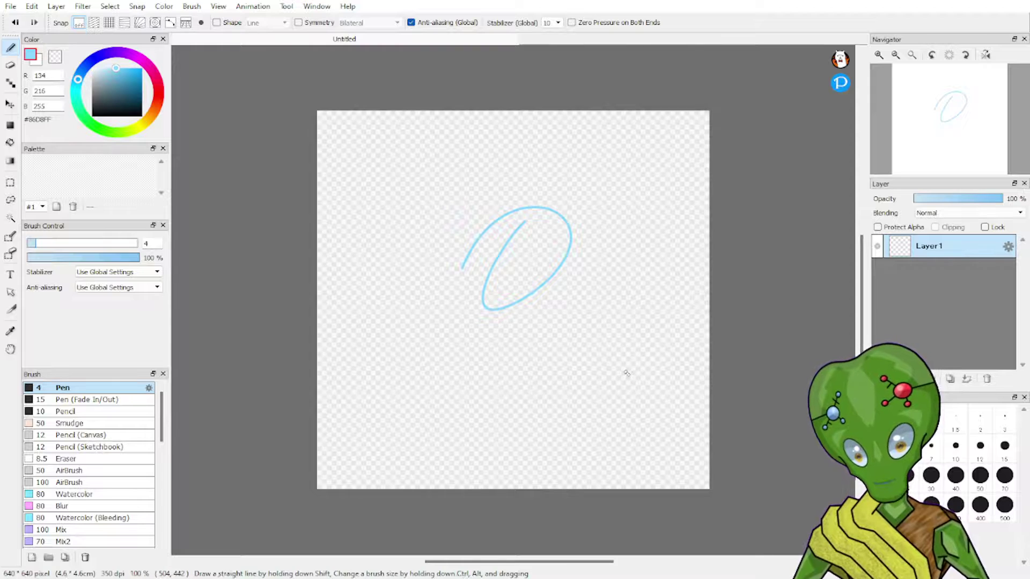
mouse_move(620, 308)
mouse_down()
mouse_move(602, 343)
mouse_move(629, 326)
mouse_up()
key(e)
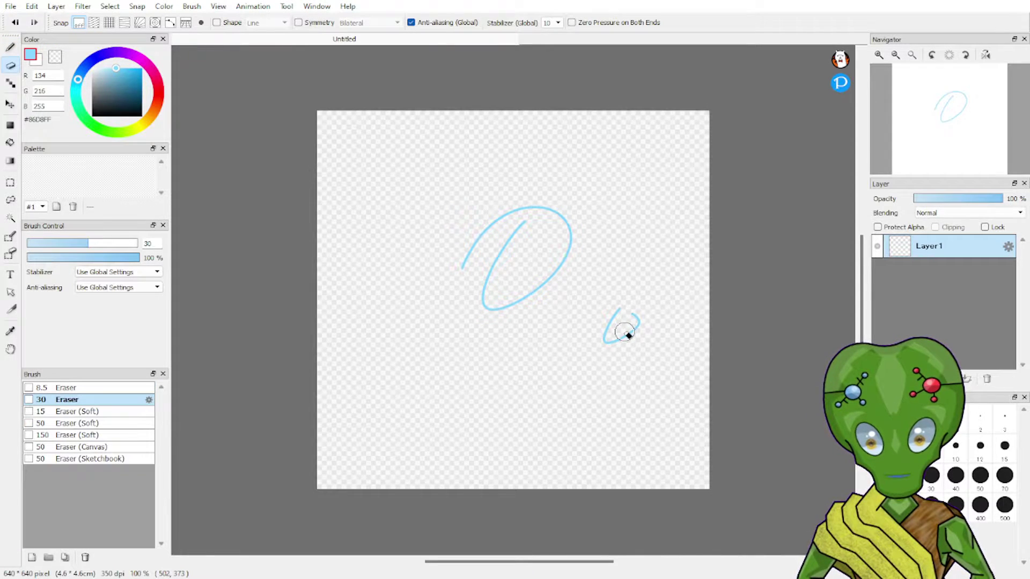
key(b)
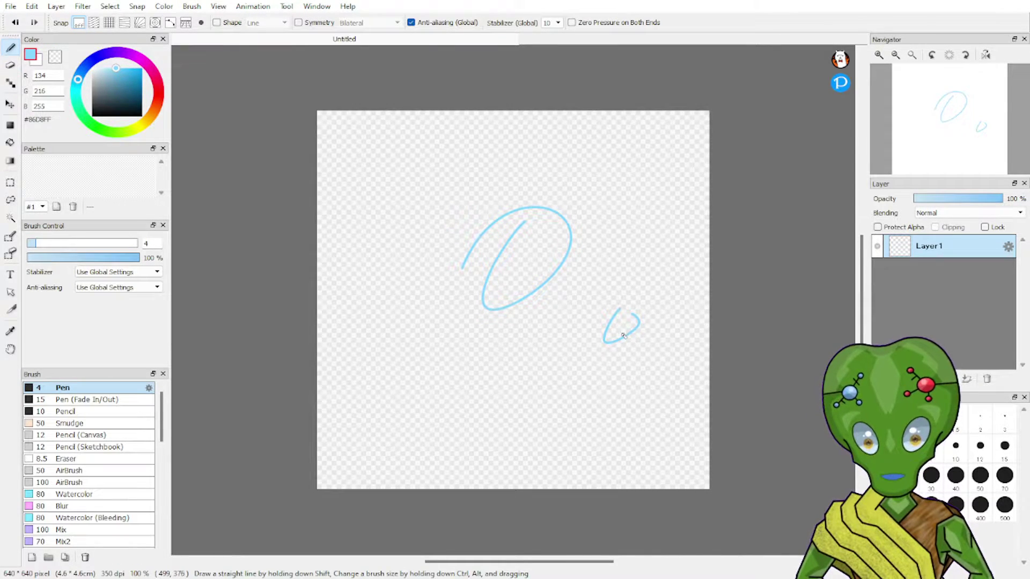
key(ctrl)
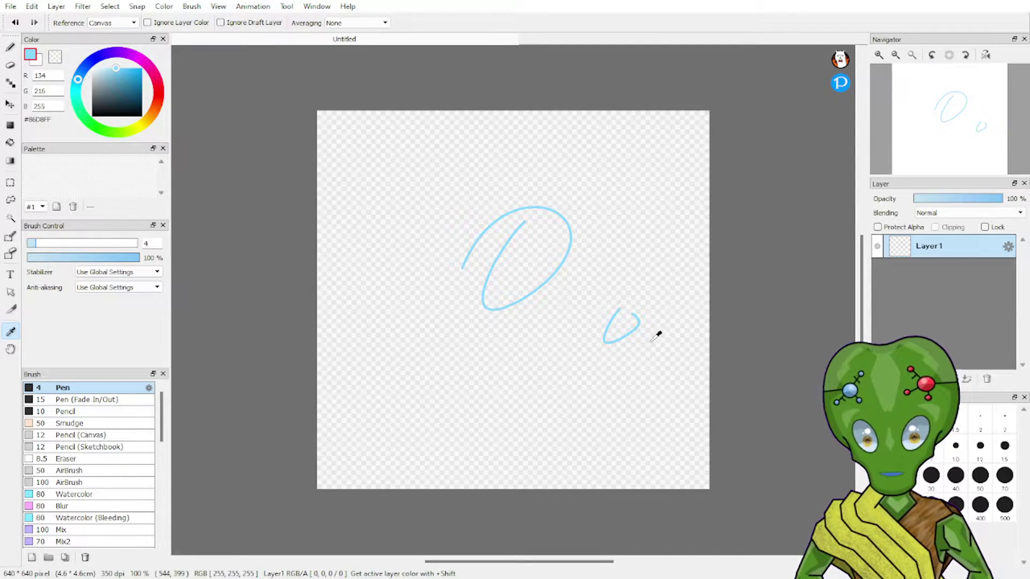
Erase both test loops with the size 30 Eraser to clear the canvas.
key(e)
mouse_move(632, 333)
mouse_down()
mouse_move(674, 283)
mouse_move(615, 333)
mouse_move(633, 292)
mouse_up()
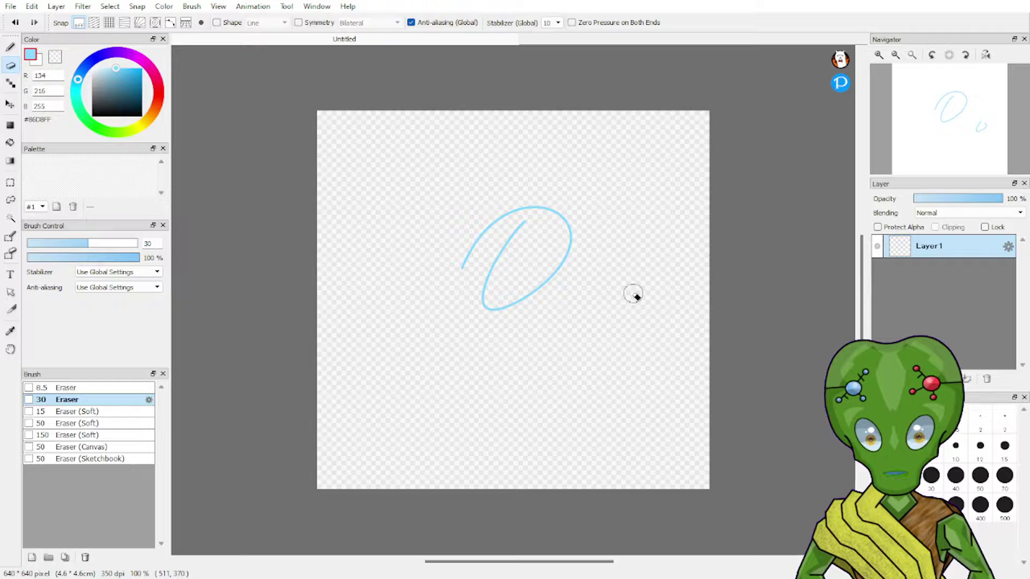
mouse_move(517, 338)
mouse_down()
mouse_move(590, 234)
mouse_move(471, 303)
mouse_move(525, 210)
mouse_move(511, 212)
mouse_move(439, 315)
mouse_up()
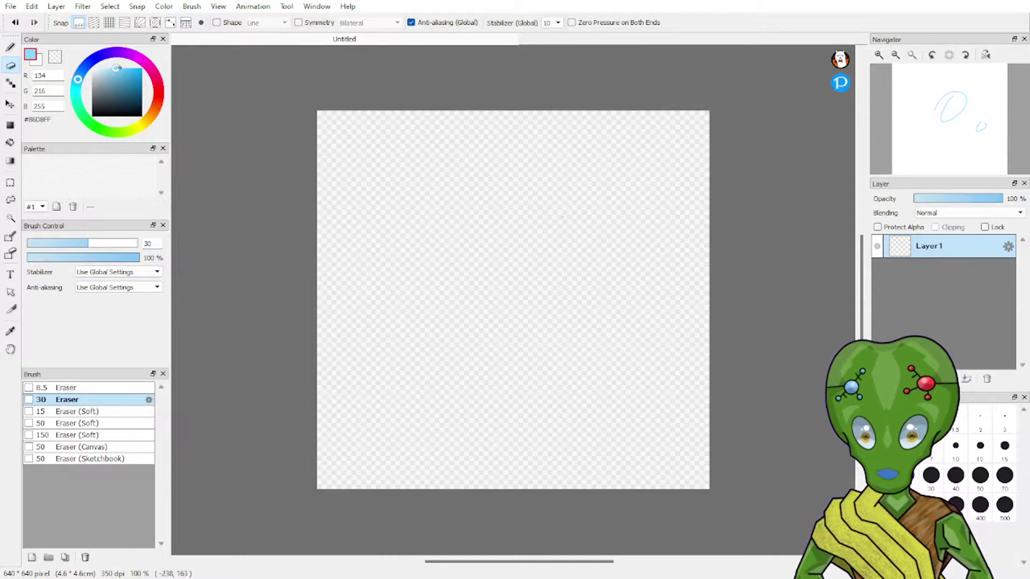
Change the drawing colour to the darker blue #46A8D7 and switch back to the size 4 Pen.
drag(120, 70, 125, 76)
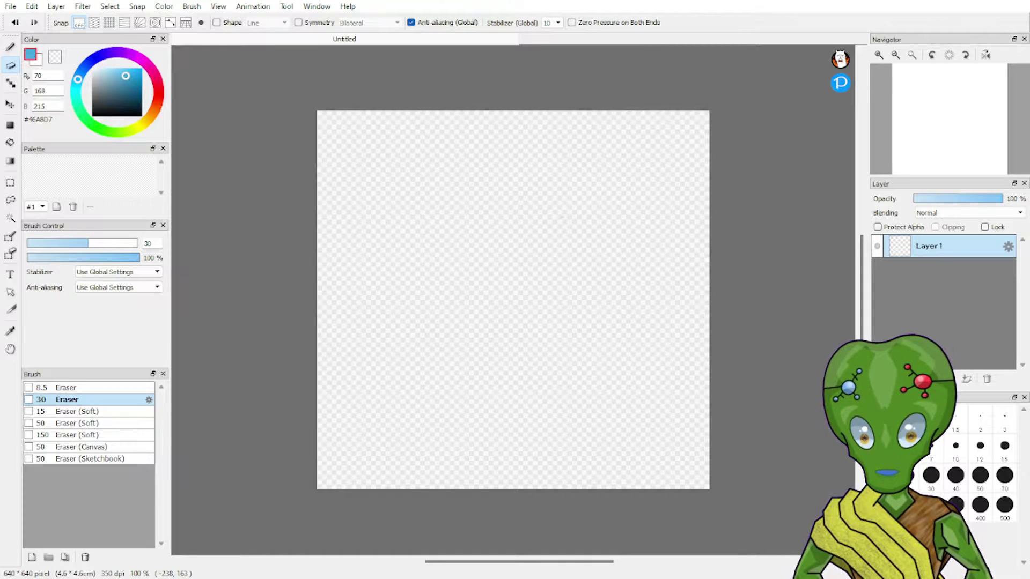
key(b)
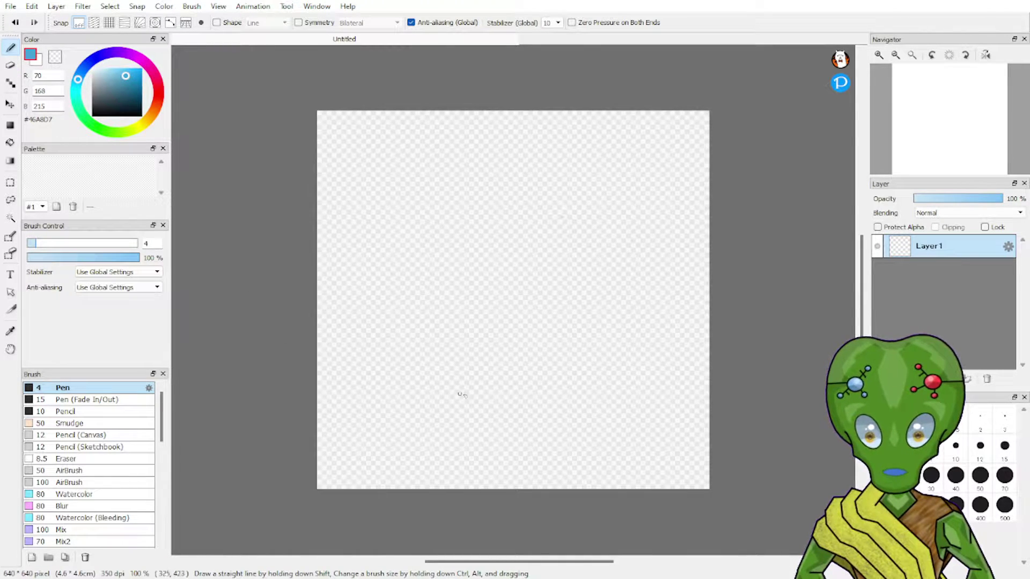
Sketch an elongated shape rising diagonally from the canvas's lower left, undoing and redrawing its upper edge once.
mouse_move(361, 352)
mouse_down()
mouse_move(356, 419)
mouse_move(347, 414)
mouse_move(435, 410)
mouse_up()
drag(367, 346, 530, 273)
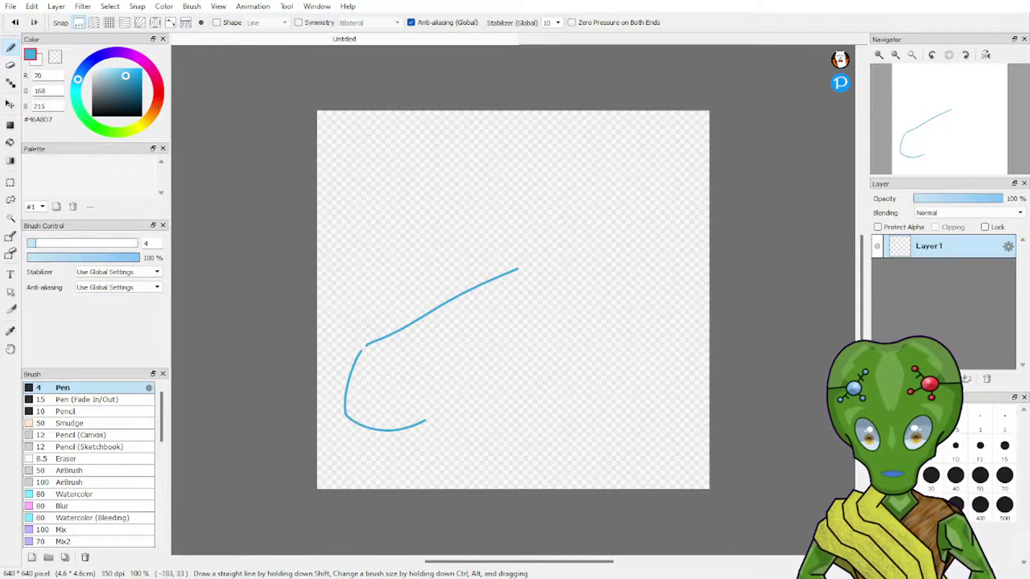
key(ctrl+z)
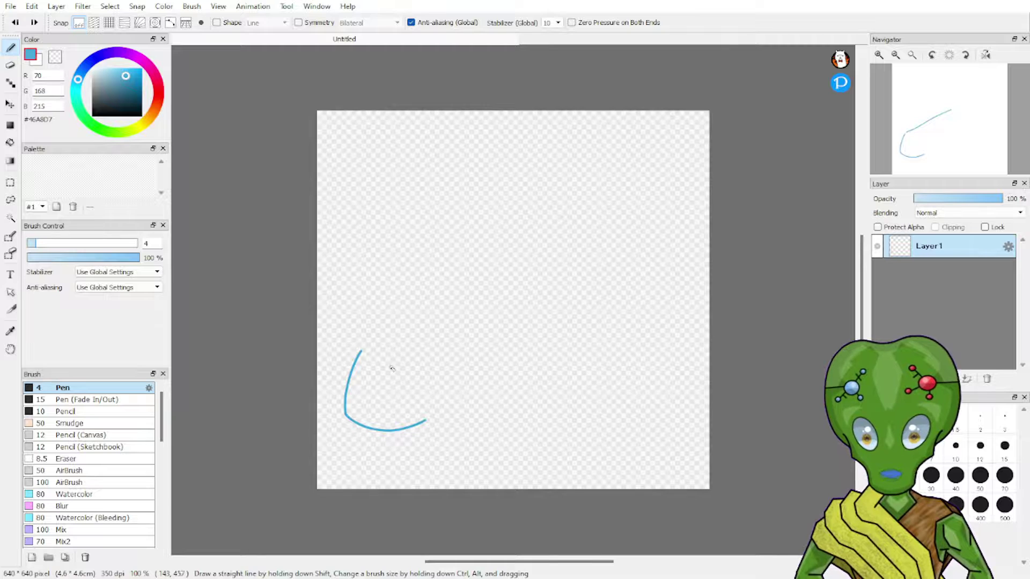
mouse_move(365, 345)
mouse_down()
mouse_move(397, 319)
mouse_move(506, 268)
mouse_up()
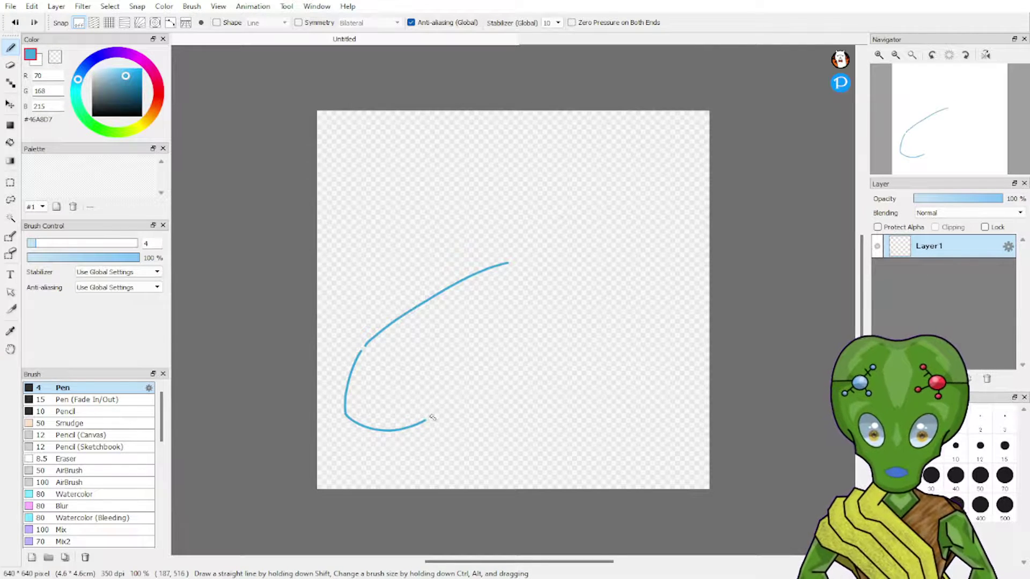
drag(426, 419, 511, 297)
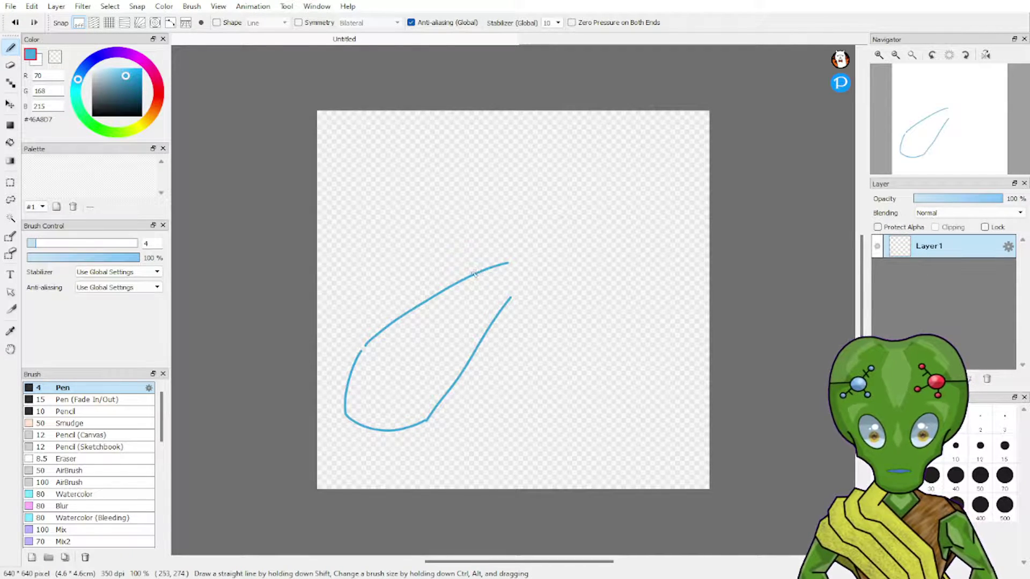
Add rough overlapping strokes around the upper end of the elongated shape.
mouse_move(477, 261)
mouse_down()
mouse_move(500, 327)
mouse_move(521, 215)
mouse_up()
drag(499, 321, 553, 246)
mouse_move(534, 218)
mouse_down()
mouse_move(538, 303)
mouse_move(554, 277)
mouse_up()
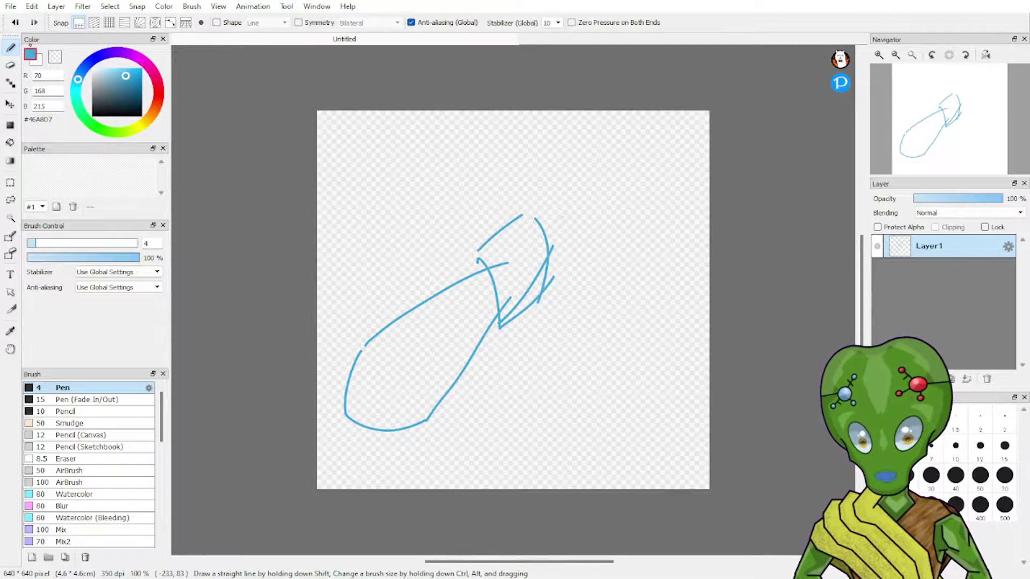
Undo all the strokes of the elongated sketch until the canvas is empty.
click(16, 22)
click(16, 22)
click(16, 22)
click(16, 23)
click(16, 23)
click(15, 23)
click(15, 22)
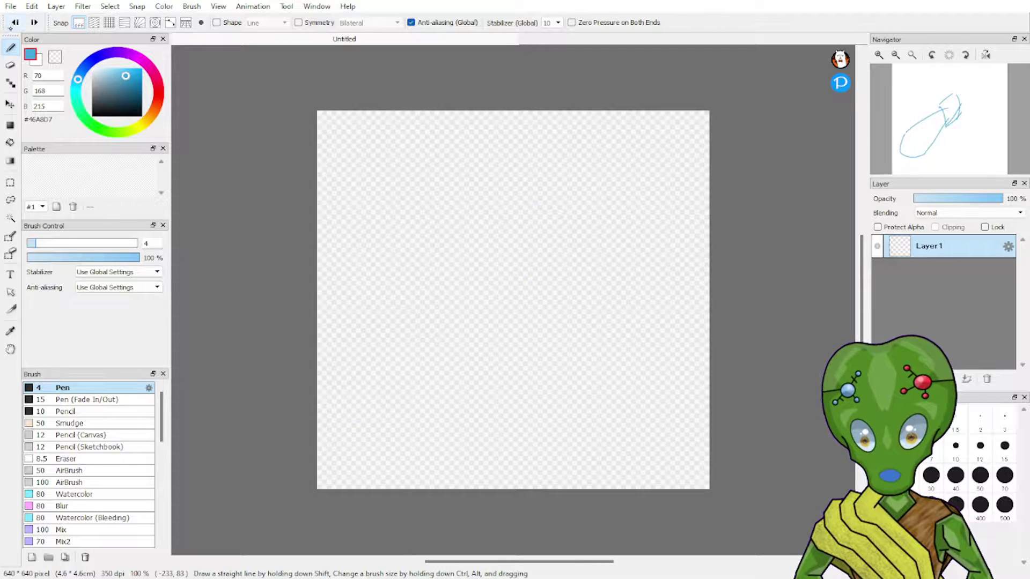
click(15, 22)
click(34, 26)
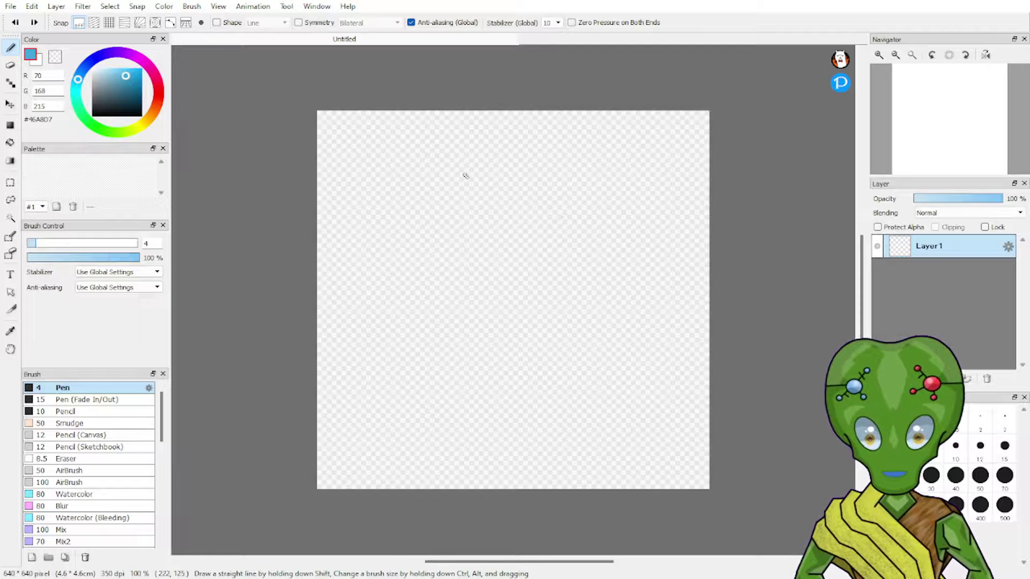
Sketch a round head in the upper middle of the canvas with a horizontal shoulder line beneath it.
drag(502, 168, 462, 212)
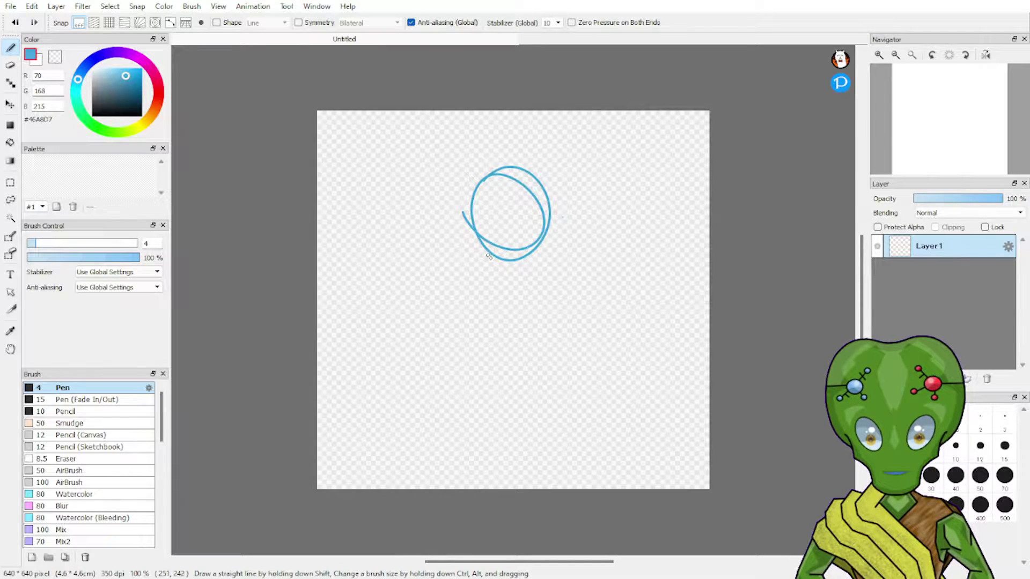
mouse_move(494, 261)
mouse_down()
mouse_move(489, 277)
mouse_move(536, 277)
mouse_move(448, 277)
mouse_up()
drag(536, 273, 582, 266)
Draw the upper arms slanting outward from the shoulders, a vertical spine line, and short cross marks at the elbows.
mouse_move(459, 268)
mouse_down()
mouse_move(524, 268)
mouse_move(471, 285)
mouse_move(506, 362)
mouse_move(445, 295)
mouse_move(412, 353)
mouse_up()
drag(574, 275, 602, 345)
drag(403, 344, 439, 349)
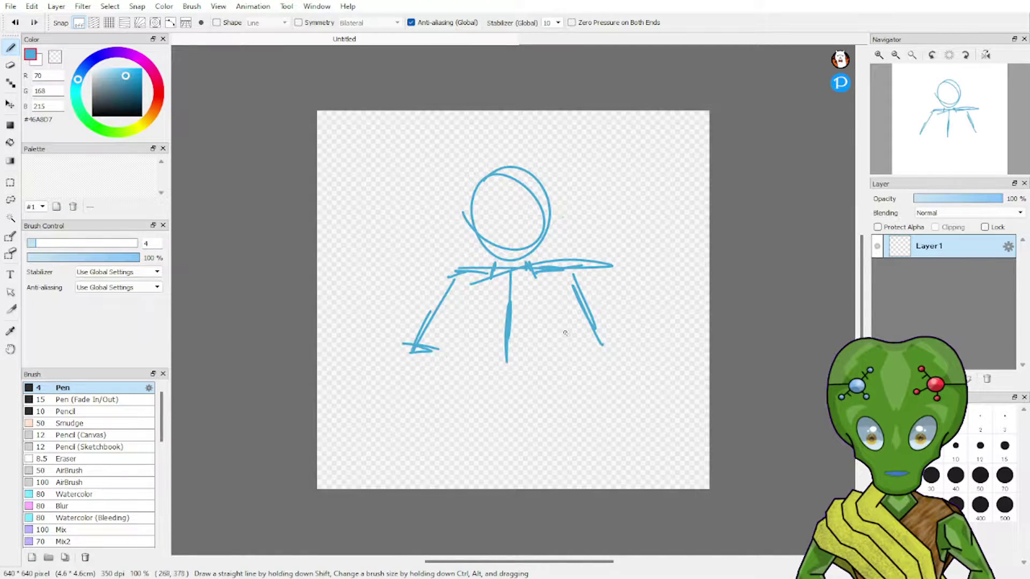
drag(590, 347, 620, 338)
Extend the spine down to a short hip line and draw the upper legs from its two ends.
mouse_move(508, 353)
mouse_down()
mouse_move(501, 409)
mouse_move(543, 399)
mouse_up()
mouse_move(471, 411)
mouse_down()
mouse_move(541, 400)
mouse_move(468, 436)
mouse_move(451, 486)
mouse_up()
drag(536, 399, 555, 480)
Draw both forearms below the elbow marks and finish each with a circle for the hand.
drag(417, 351, 378, 447)
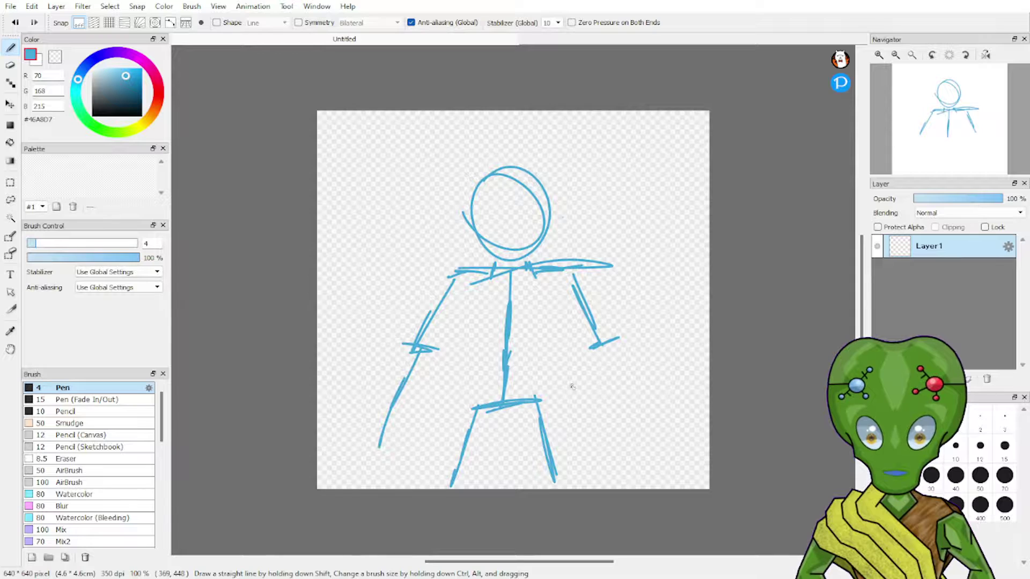
drag(602, 352, 630, 421)
drag(606, 351, 648, 447)
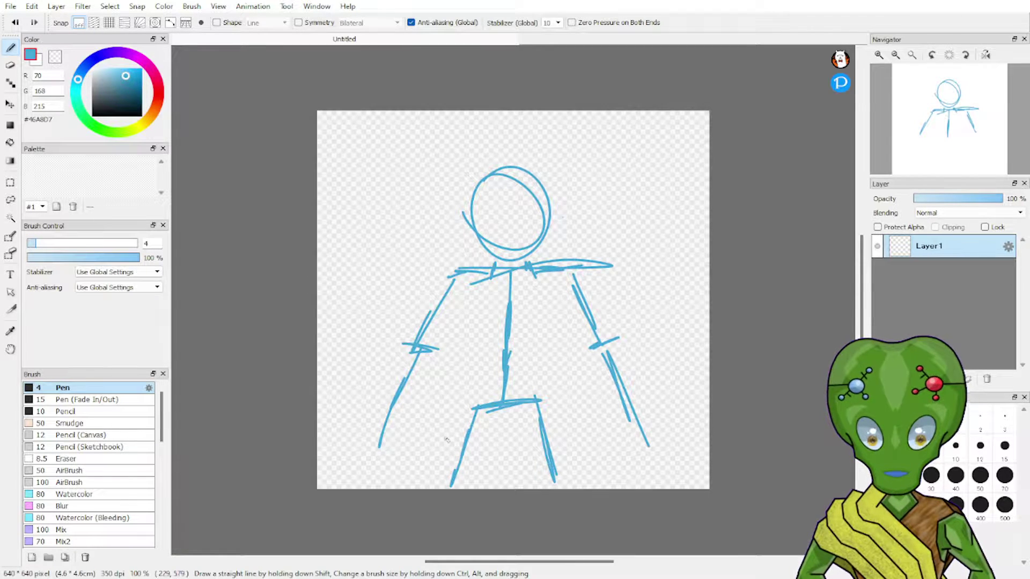
drag(386, 431, 380, 466)
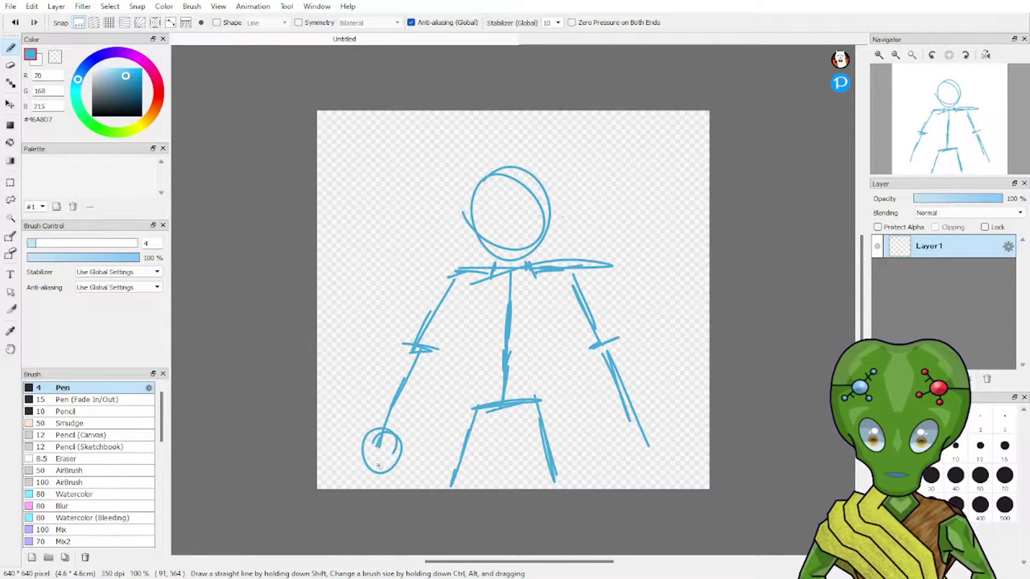
mouse_move(650, 434)
mouse_down()
mouse_move(633, 453)
mouse_move(655, 460)
mouse_up()
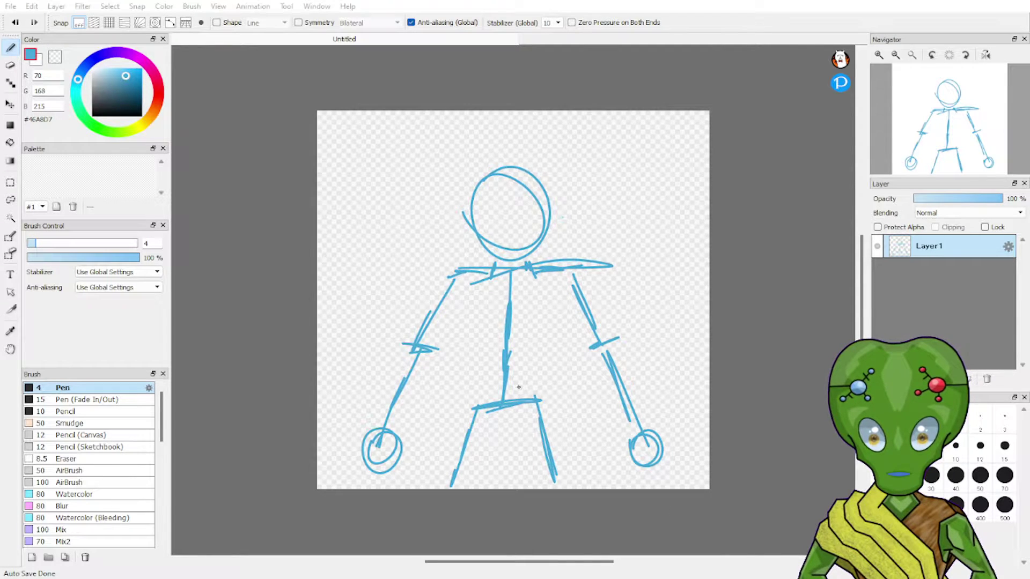
Extend the canvas downward to 640 × 960 pixels to make room for the legs.
click(522, 413)
drag(952, 150, 949, 131)
Lengthen both upper legs and add a short horizontal knee mark at the end of each.
drag(460, 366, 439, 412)
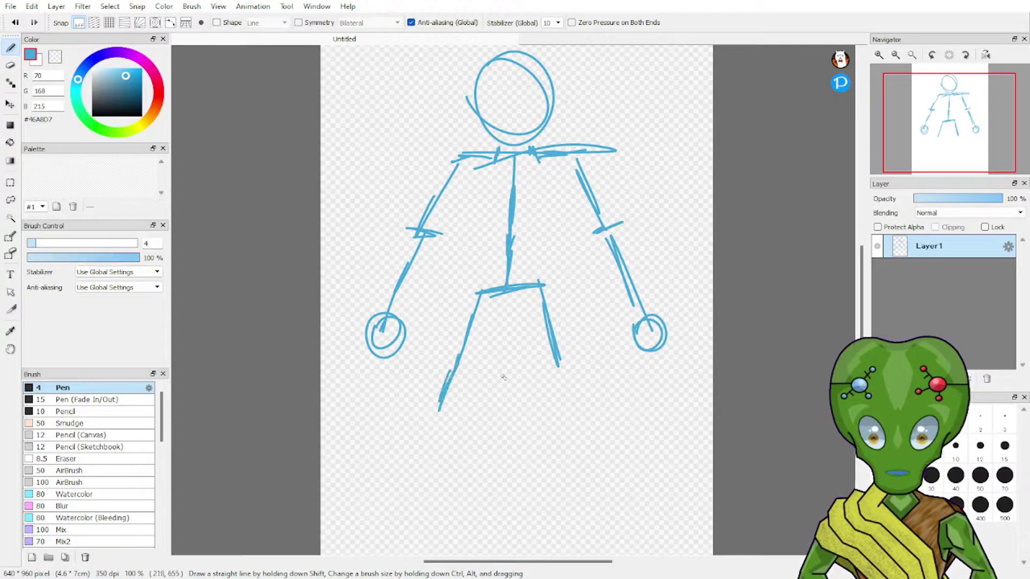
drag(556, 368, 566, 409)
mouse_move(455, 408)
mouse_down()
mouse_move(434, 410)
mouse_move(461, 410)
mouse_up()
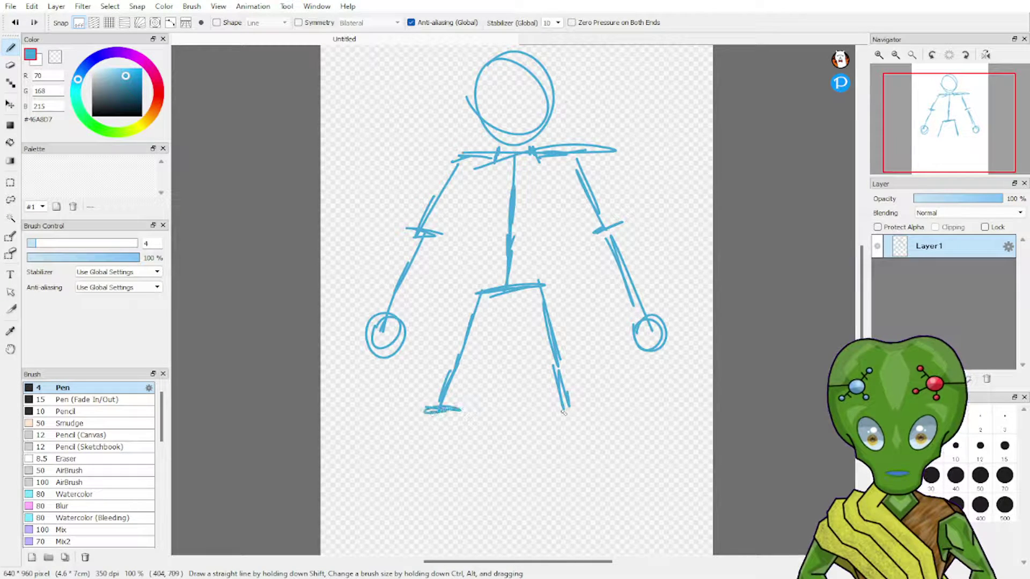
drag(579, 405, 571, 412)
Draw both lower legs down from the knees and reinforce the knee mark of the figure's leg on the right.
drag(916, 160, 874, 214)
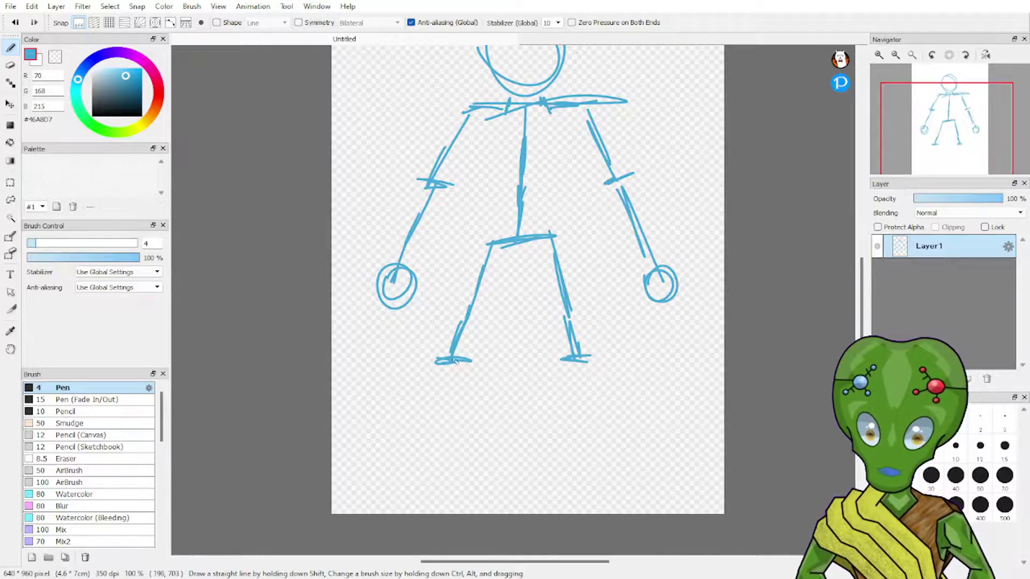
drag(459, 359, 420, 472)
drag(435, 410, 418, 461)
mouse_move(569, 358)
mouse_down()
mouse_move(592, 460)
mouse_move(588, 423)
mouse_up()
drag(589, 354, 554, 357)
drag(587, 444, 589, 475)
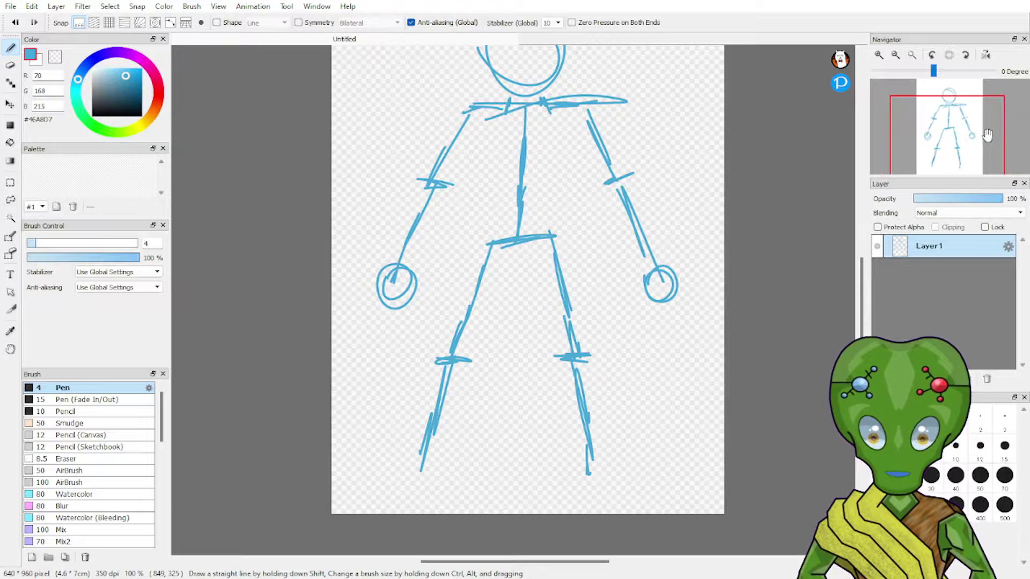
Add circles for the feet at the ends of both lower legs.
drag(959, 142, 964, 128)
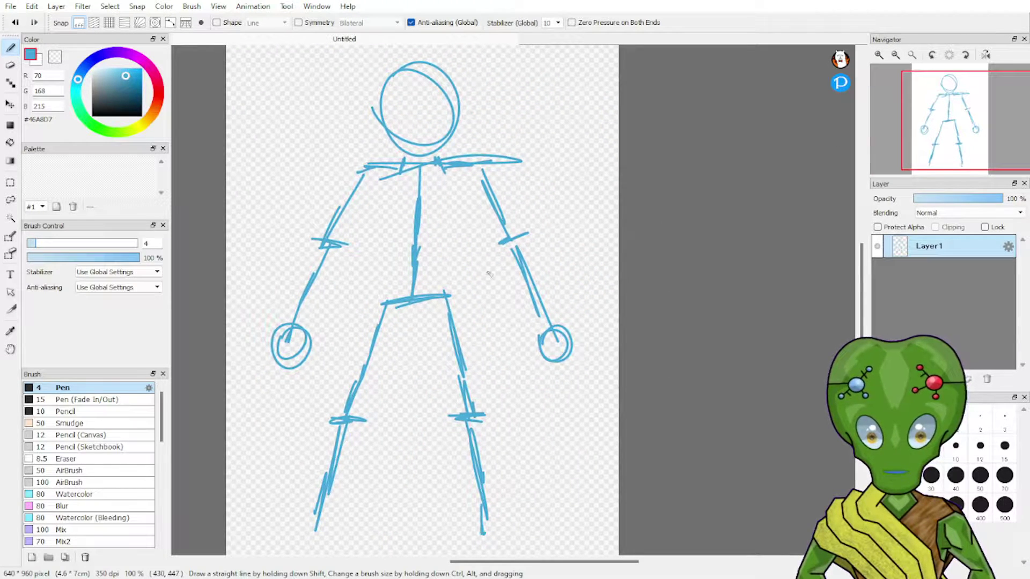
scroll(536, 271, left, 3)
scroll(617, 269, down, 6)
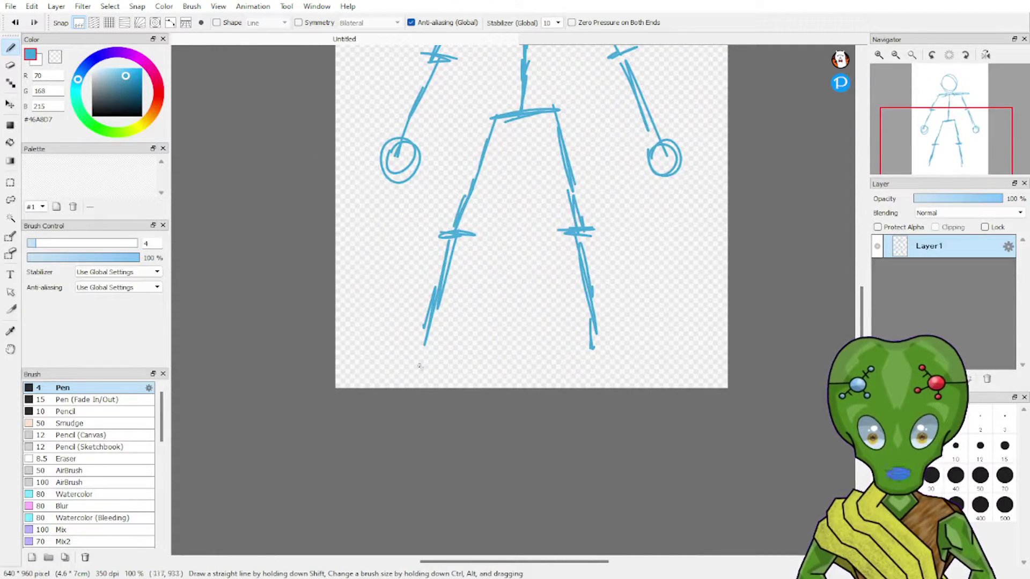
mouse_move(424, 346)
mouse_down()
mouse_move(437, 346)
mouse_move(416, 367)
mouse_up()
mouse_move(591, 335)
mouse_down()
mouse_move(585, 359)
mouse_move(590, 337)
mouse_up()
click(959, 127)
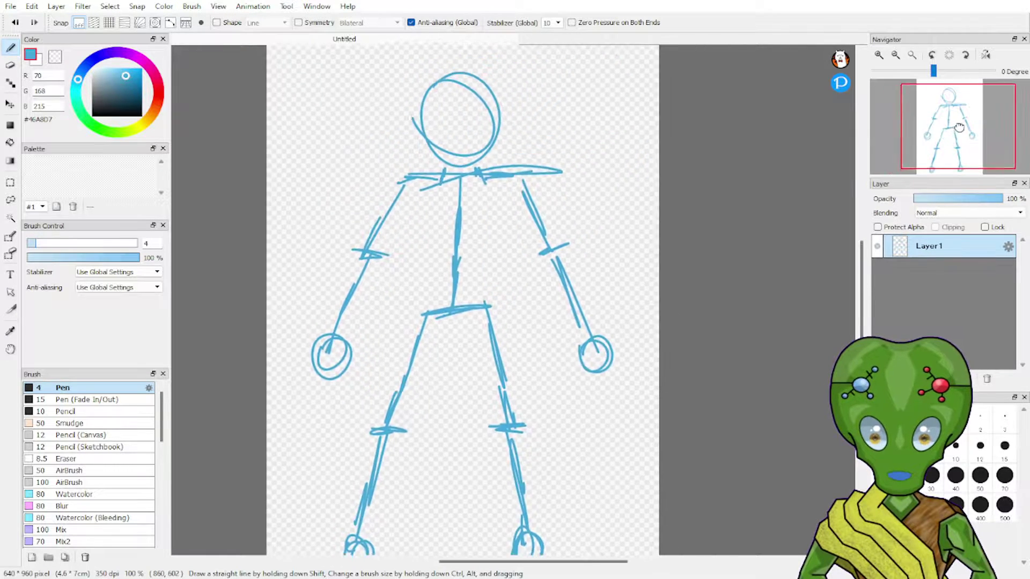
Add a new layer above the skeleton sketch for drawing the head details.
drag(959, 127, 953, 139)
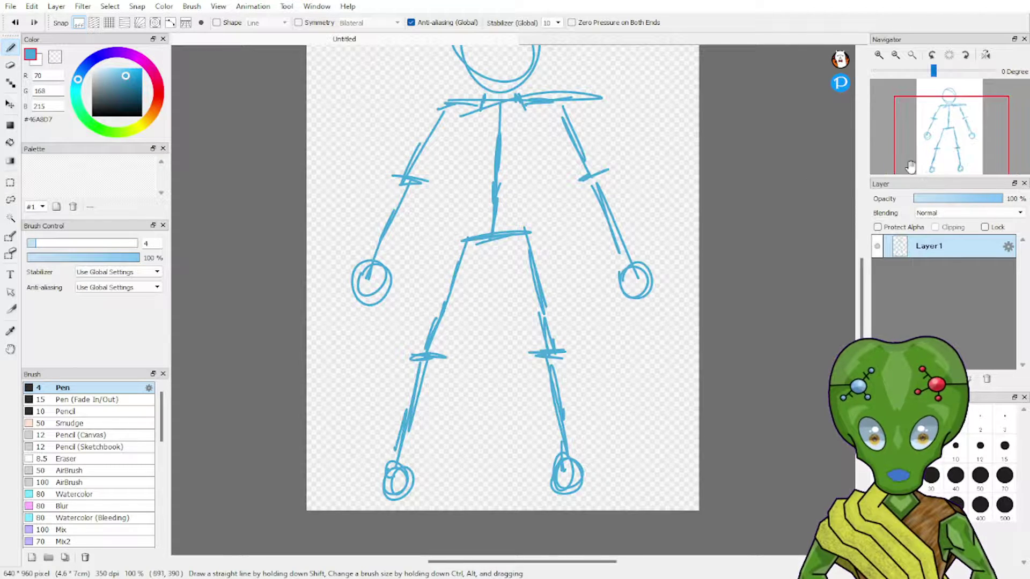
click(952, 155)
click(879, 55)
mouse_move(935, 95)
mouse_down()
mouse_move(950, 109)
mouse_move(950, 97)
mouse_up()
click(879, 55)
click(879, 56)
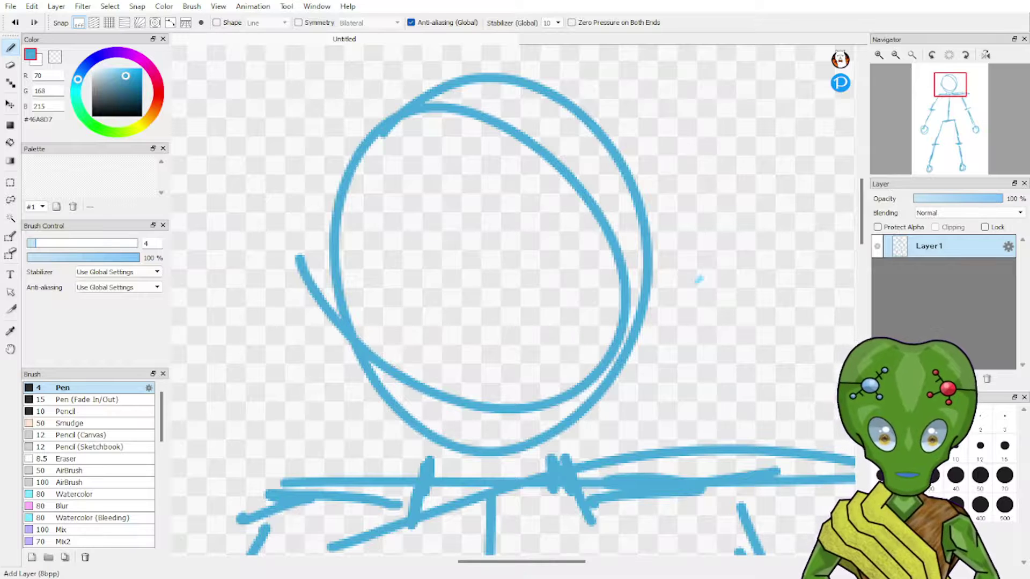
click(878, 379)
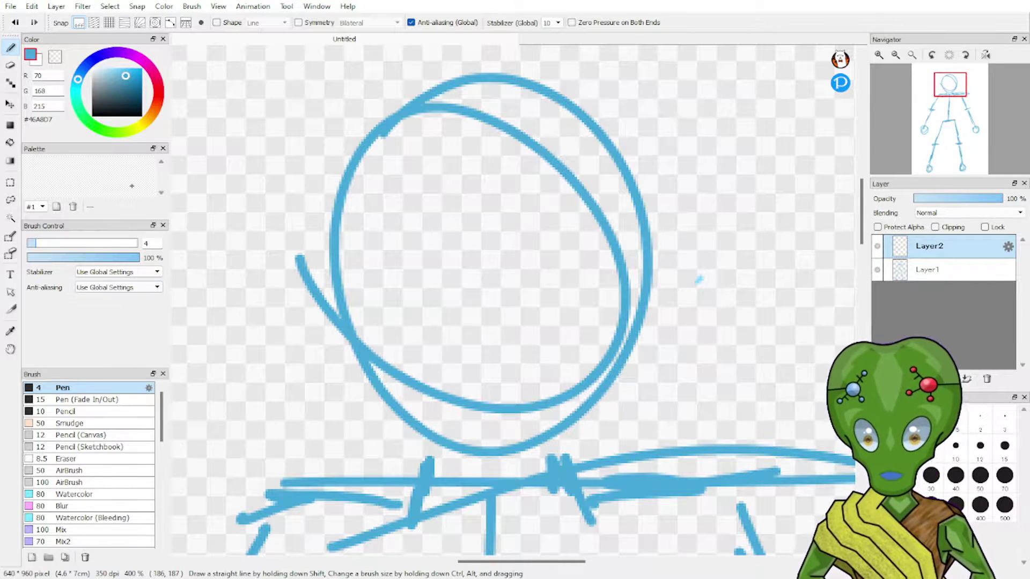
Set the pen to pinkish red (#FF586C) with a brush size of 2 and place a small dot inside the head.
click(158, 87)
click(124, 68)
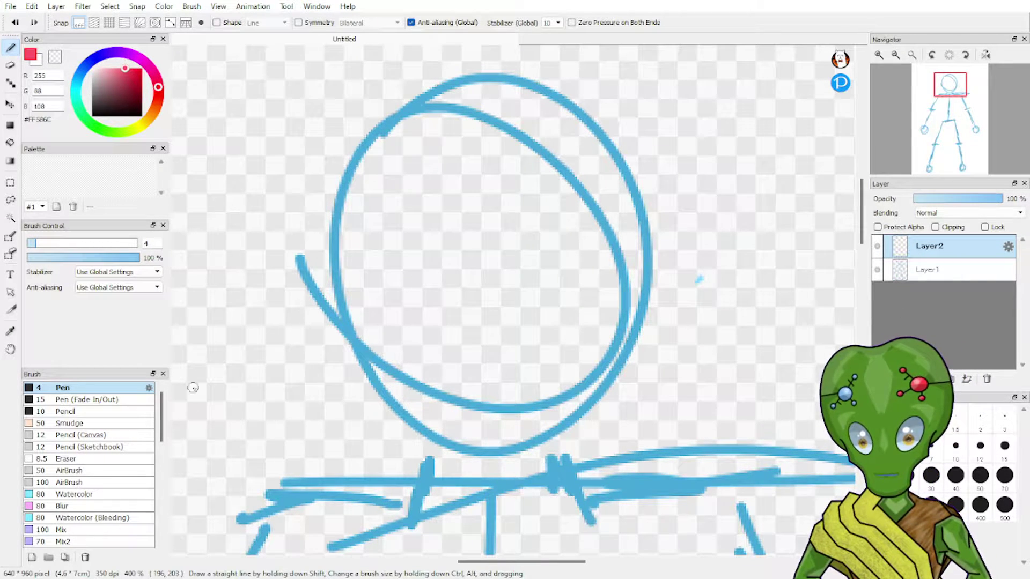
click(149, 243)
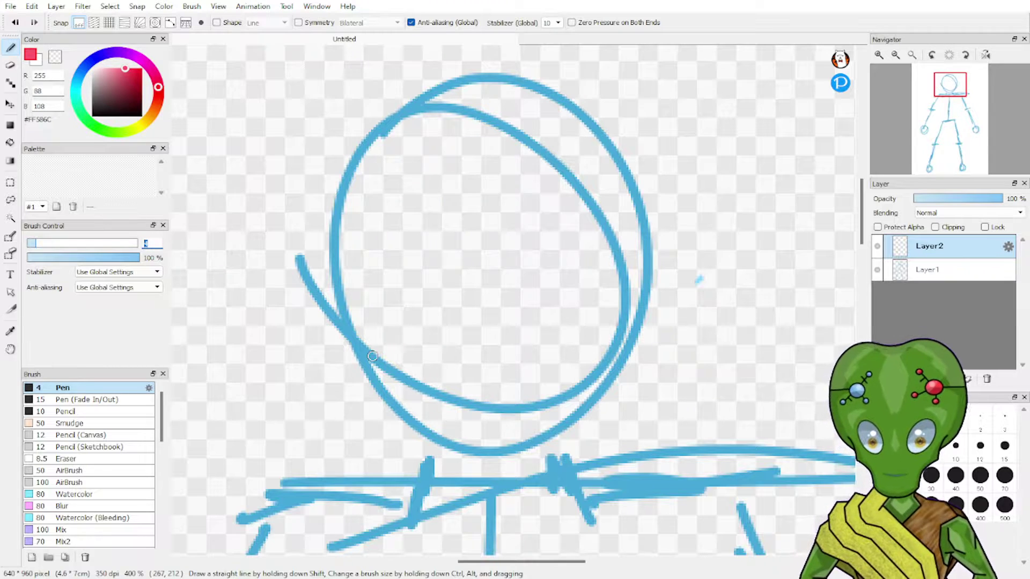
text(2)
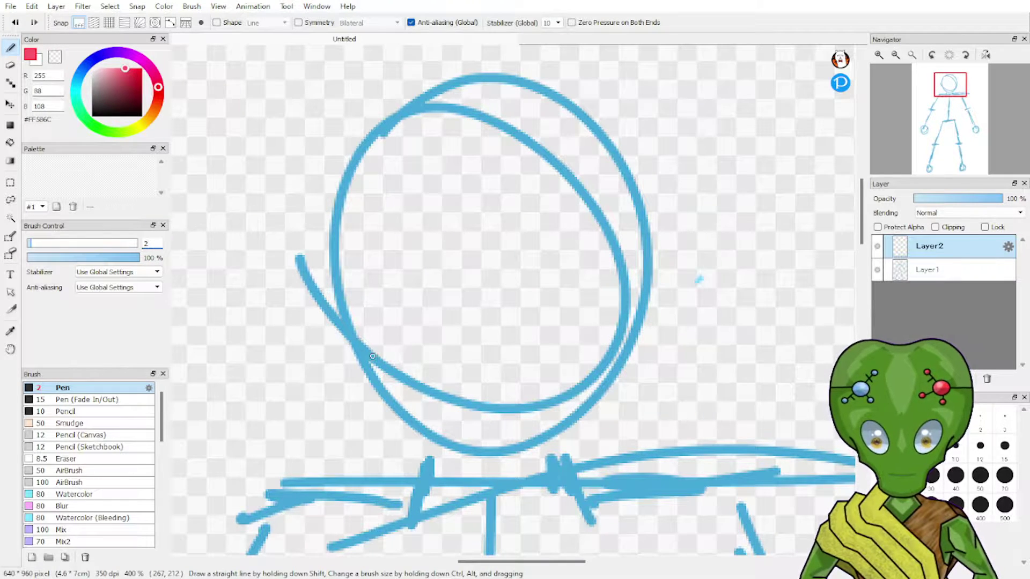
click(513, 254)
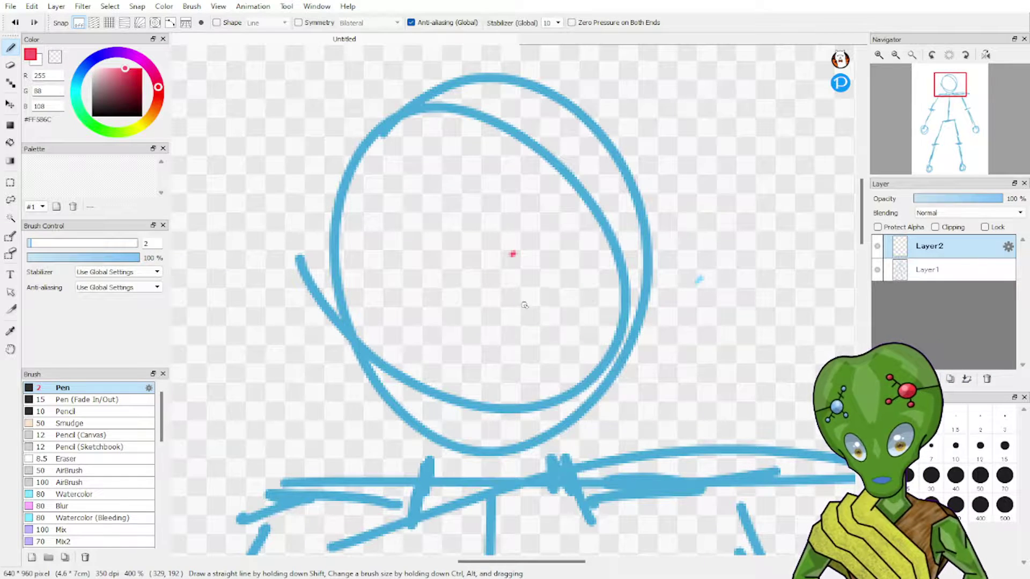
mouse_move(376, 150)
mouse_down()
mouse_move(557, 349)
mouse_move(482, 90)
mouse_up()
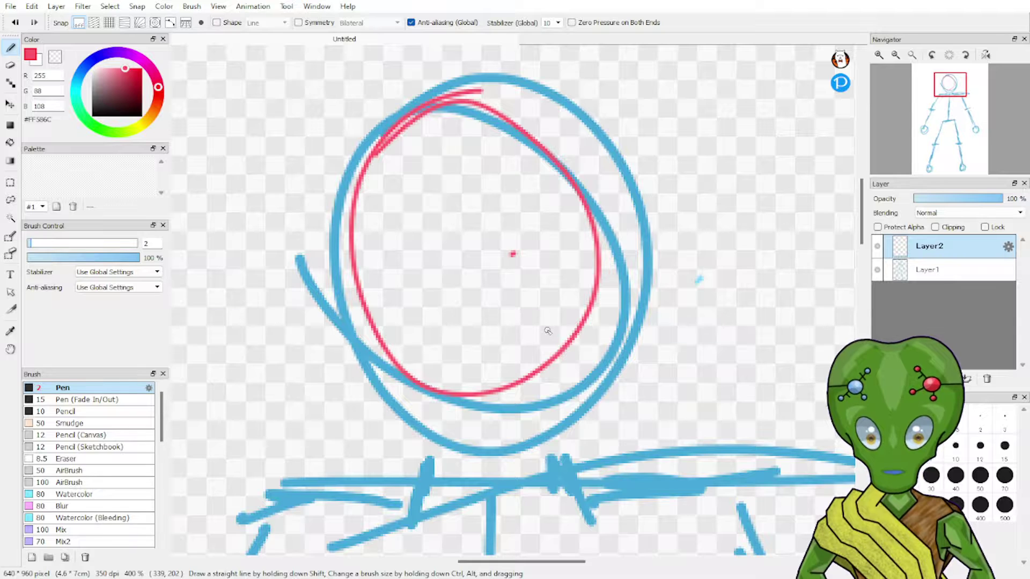
key(ctrl+z)
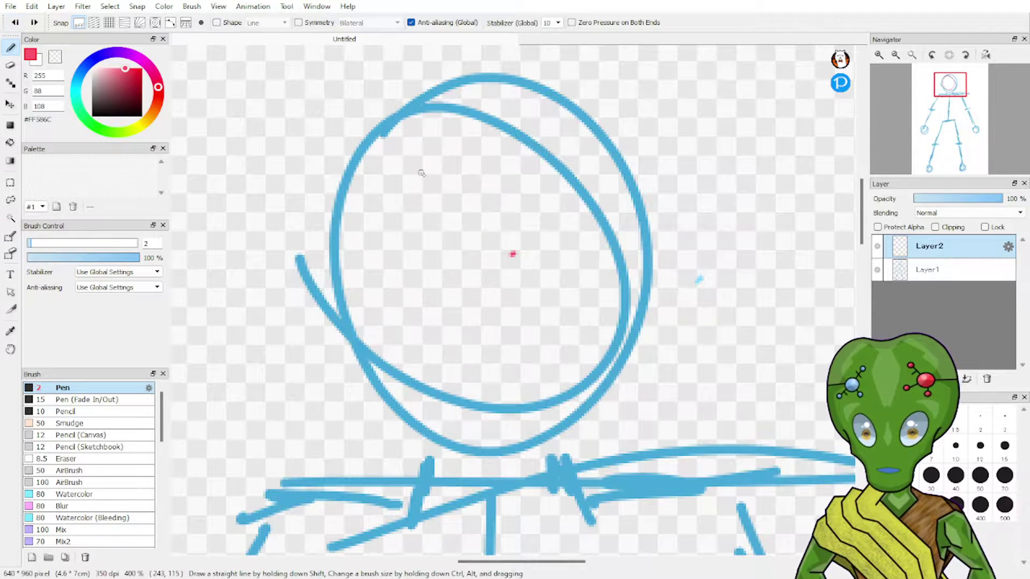
mouse_move(340, 292)
mouse_down()
mouse_move(448, 449)
mouse_move(444, 152)
mouse_up()
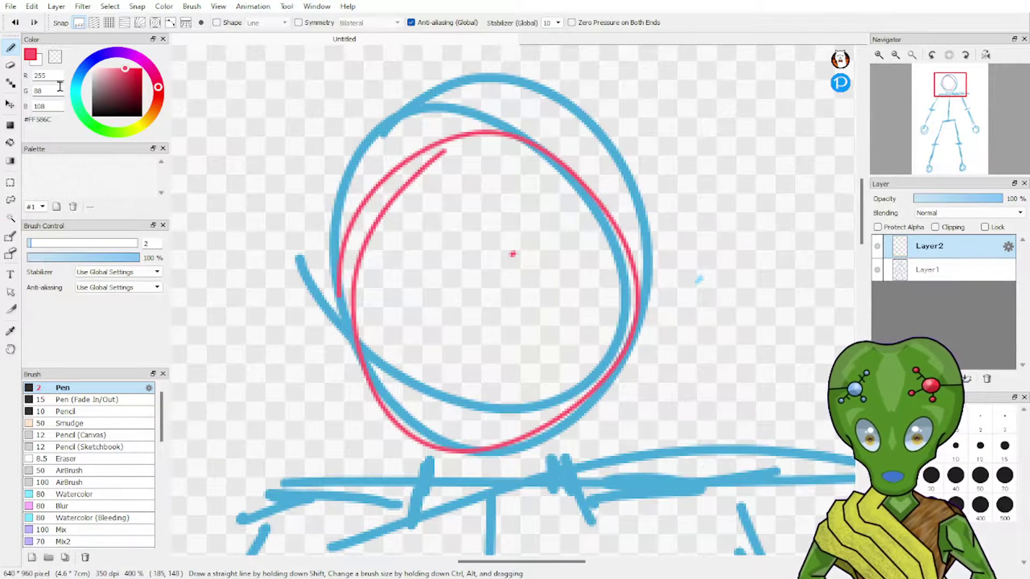
key(ctrl+z)
mouse_move(330, 264)
mouse_down()
mouse_move(483, 86)
mouse_move(348, 217)
mouse_up()
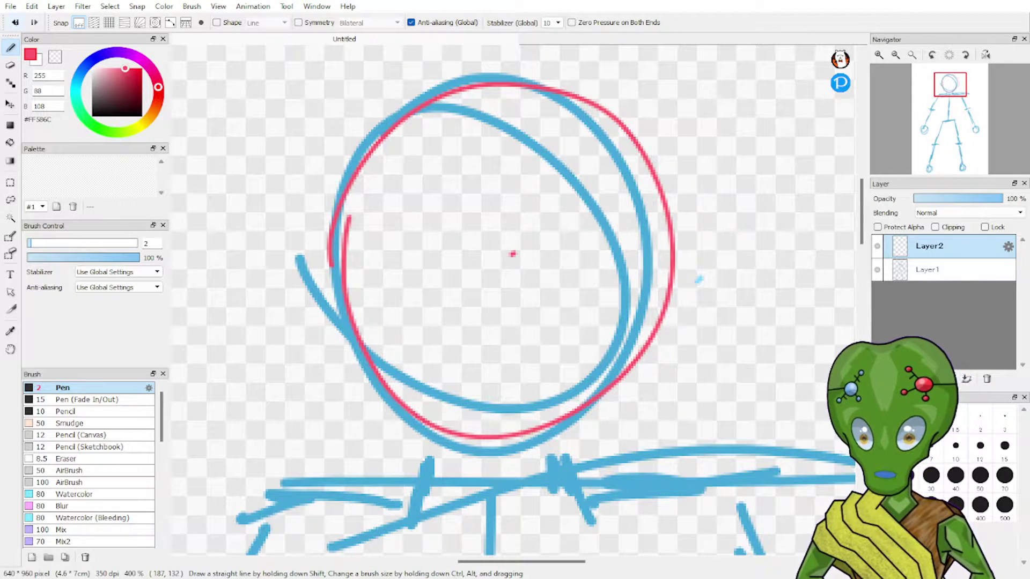
key(ctrl+z)
mouse_move(337, 265)
mouse_down()
mouse_move(618, 187)
mouse_move(378, 198)
mouse_up()
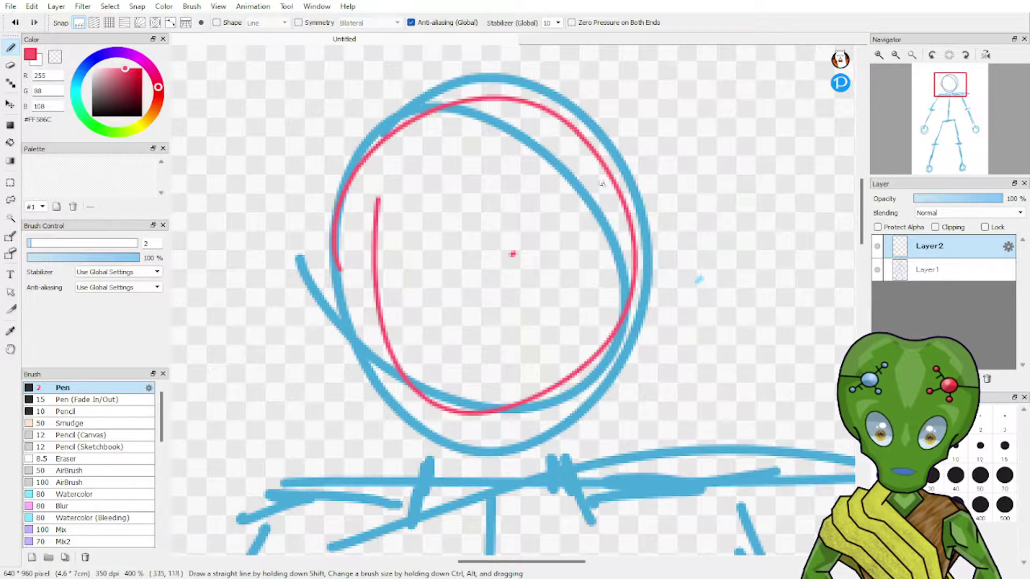
key(ctrl+z)
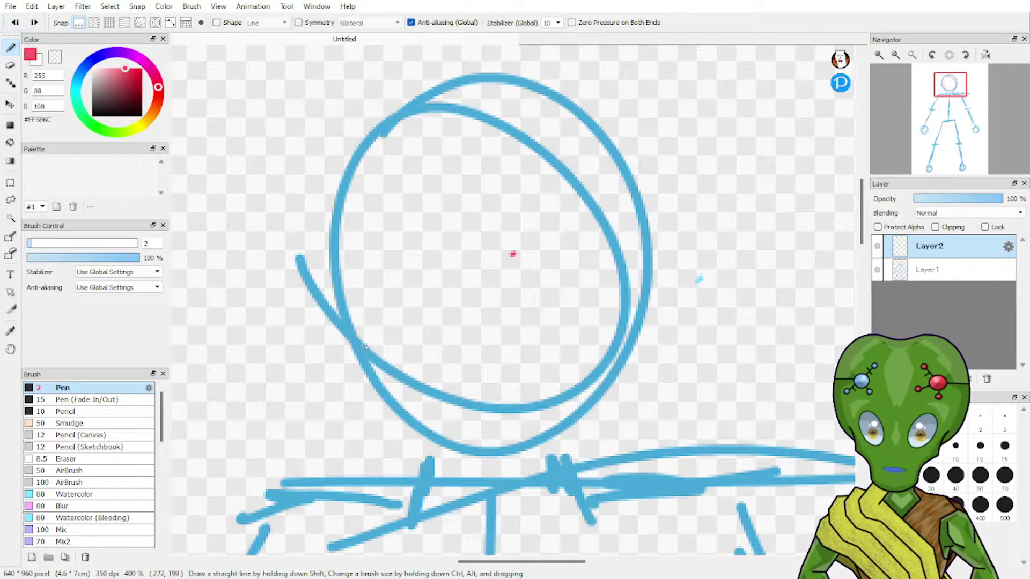
Draw a red oval over the blue head and divide it with a vertical centre line and a horizontal eye line.
mouse_move(329, 319)
mouse_down()
mouse_move(602, 151)
mouse_move(328, 239)
mouse_move(332, 187)
mouse_move(394, 408)
mouse_move(364, 155)
mouse_move(399, 103)
mouse_up()
key(ctrl+z)
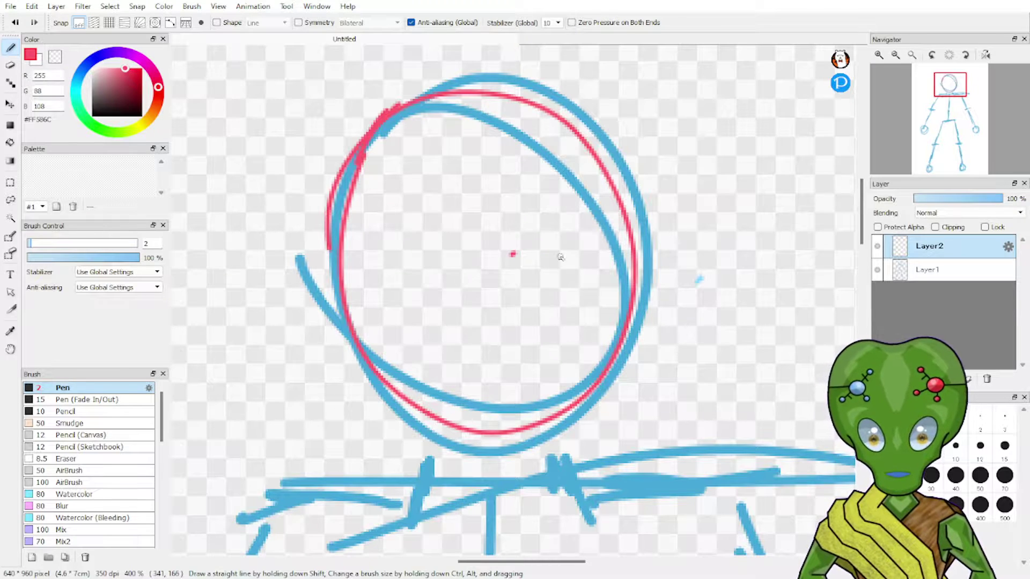
drag(475, 93, 491, 426)
mouse_move(462, 238)
mouse_down()
mouse_move(301, 259)
mouse_move(354, 242)
mouse_up()
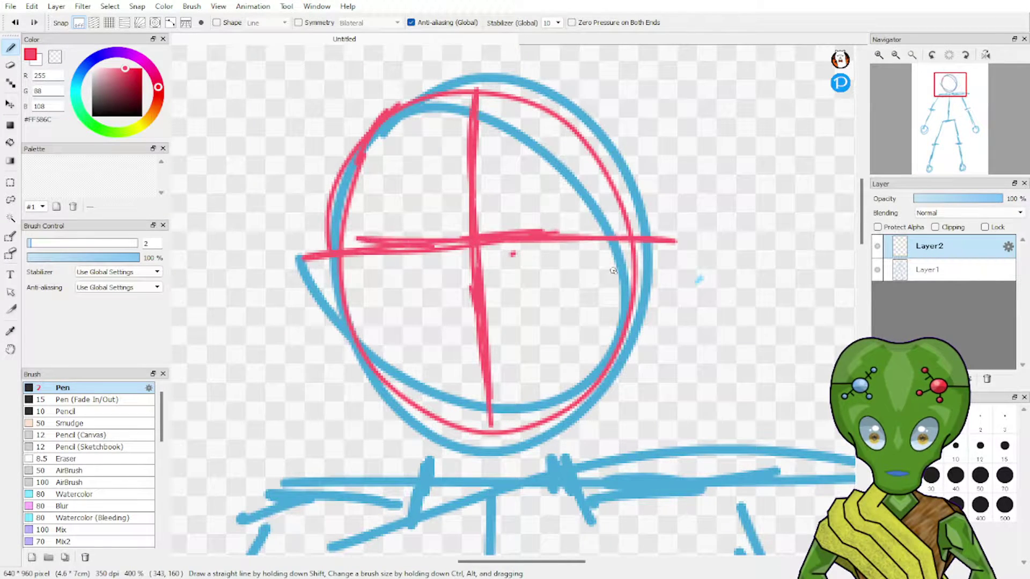
Add horizontal guide lines across the head for the nose base, the lower edge of the eyes and the mouth.
drag(411, 360, 622, 340)
drag(325, 358, 479, 350)
drag(365, 354, 551, 337)
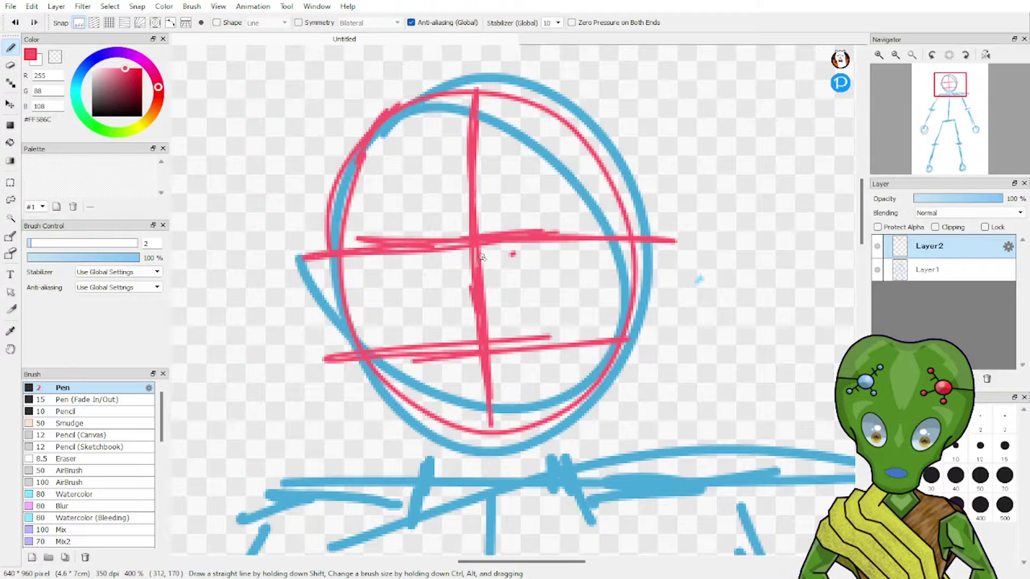
mouse_move(405, 265)
mouse_down()
mouse_move(343, 271)
mouse_move(389, 278)
mouse_up()
mouse_move(324, 293)
mouse_down()
mouse_move(560, 269)
mouse_move(683, 272)
mouse_up()
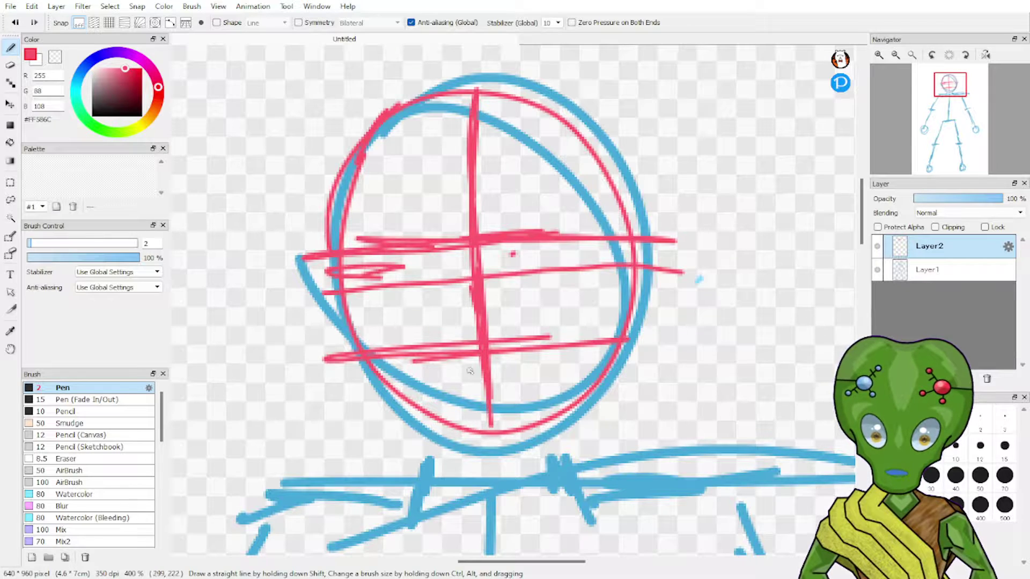
mouse_move(408, 392)
mouse_down()
mouse_move(584, 373)
mouse_move(431, 393)
mouse_move(584, 400)
mouse_up()
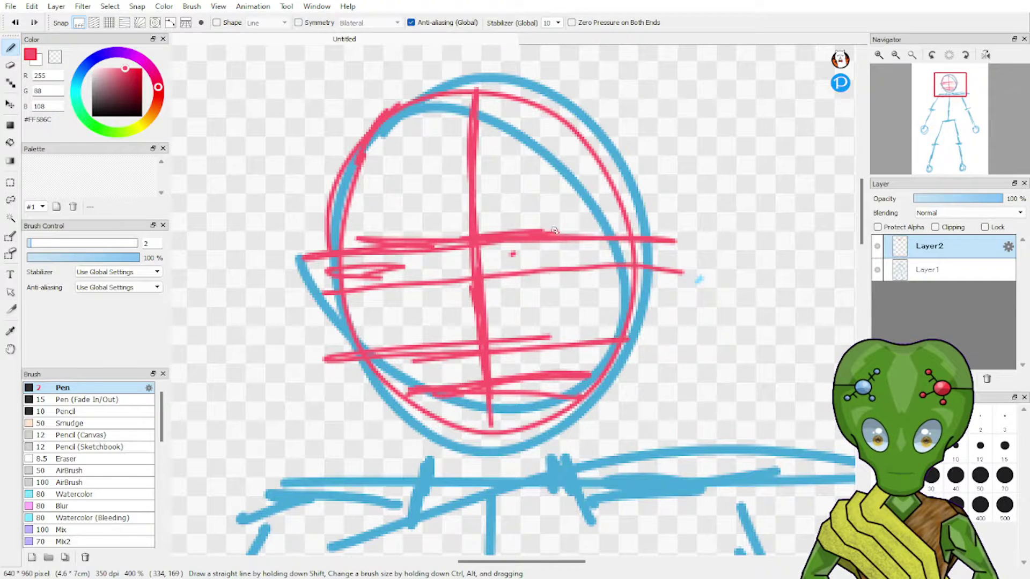
mouse_move(555, 230)
mouse_down()
mouse_move(540, 265)
mouse_move(566, 262)
mouse_move(563, 232)
mouse_up()
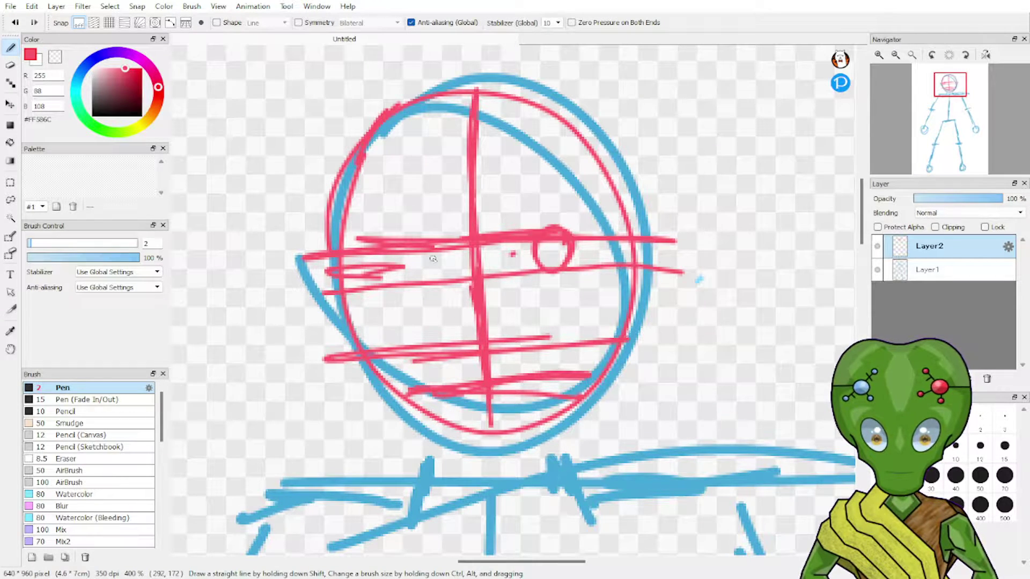
mouse_move(400, 247)
mouse_down()
mouse_move(416, 236)
mouse_move(442, 254)
mouse_up()
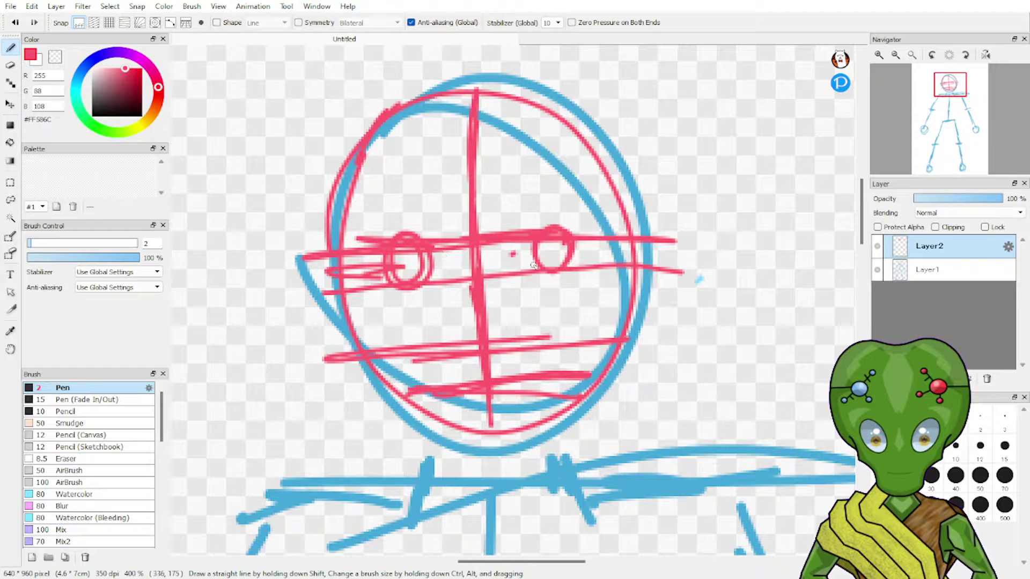
mouse_move(532, 265)
mouse_down()
mouse_move(577, 264)
mouse_move(515, 253)
mouse_up()
mouse_move(389, 256)
mouse_down()
mouse_move(394, 278)
mouse_move(441, 263)
mouse_up()
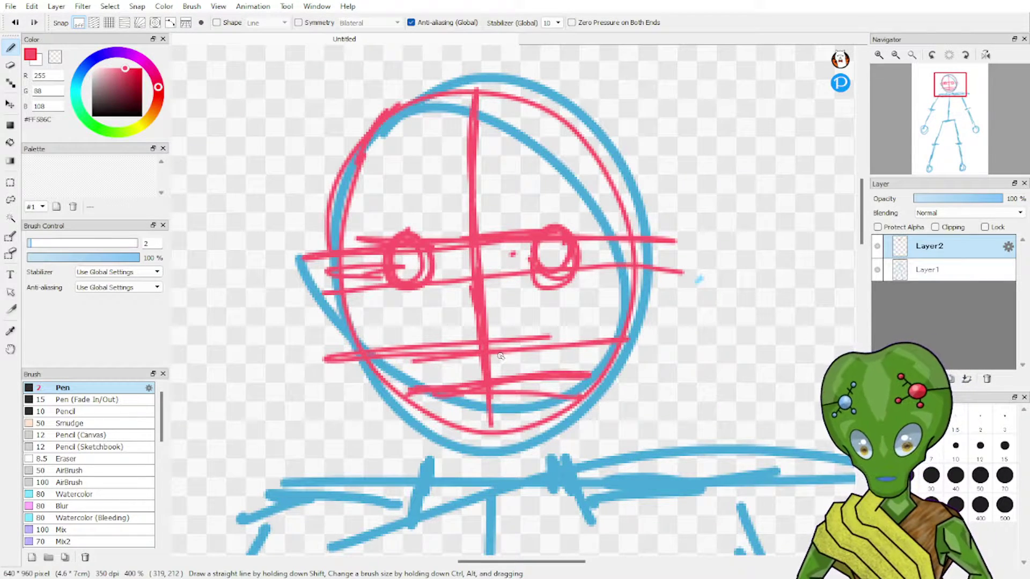
key(ctrl+z)
key(ctrl+z)
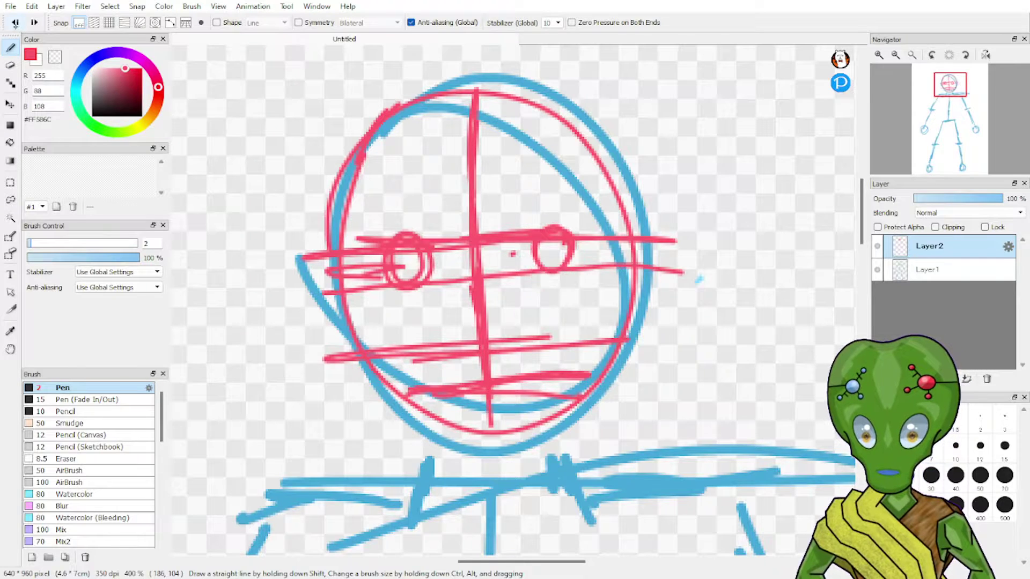
key(ctrl+z)
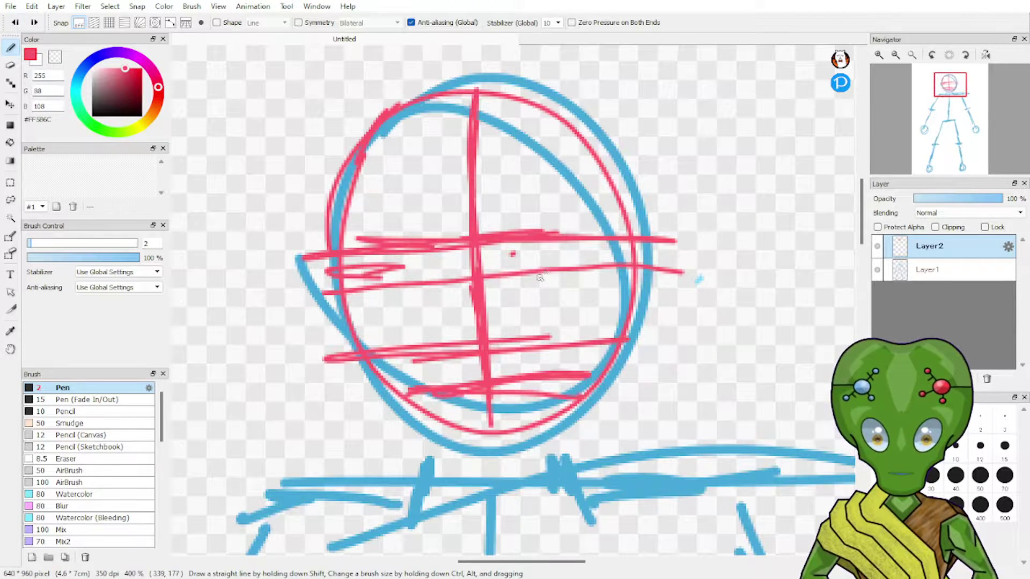
Draw a circle for each eye between the eye guide lines and outline angular brow shapes above them, slanting in toward the nose bridge.
mouse_move(547, 233)
mouse_down()
mouse_move(574, 289)
mouse_move(588, 237)
mouse_move(543, 230)
mouse_up()
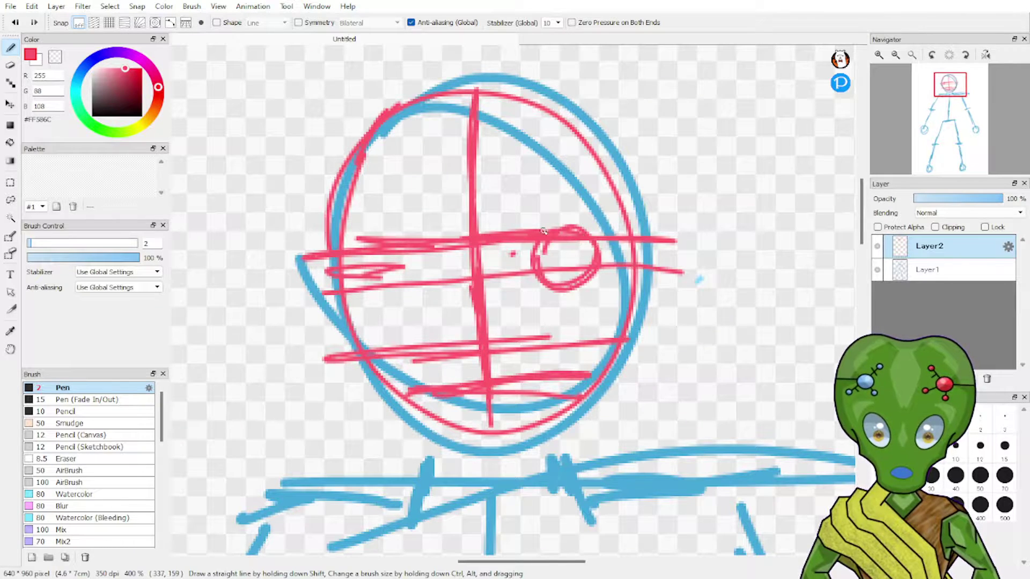
mouse_move(408, 261)
mouse_down()
mouse_move(441, 243)
mouse_move(382, 270)
mouse_move(444, 276)
mouse_up()
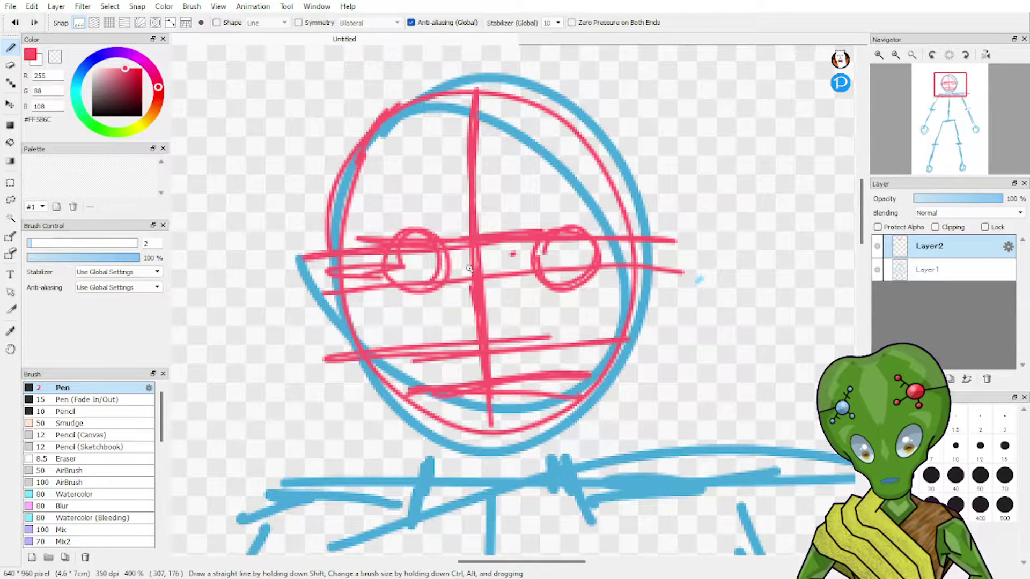
drag(390, 200, 405, 230)
mouse_move(387, 176)
mouse_down()
mouse_move(433, 161)
mouse_move(384, 201)
mouse_move(393, 227)
mouse_move(384, 182)
mouse_move(439, 153)
mouse_up()
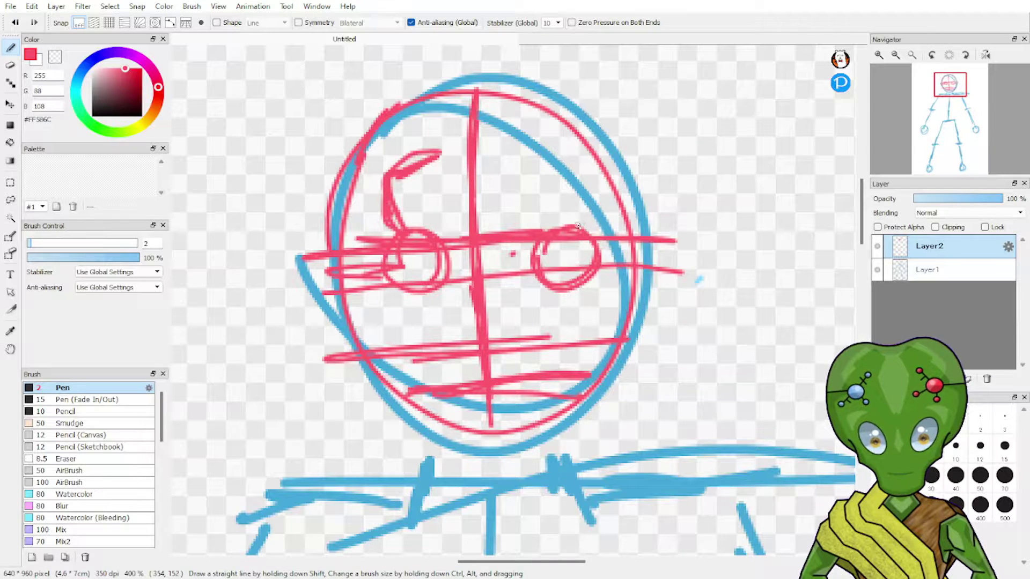
mouse_move(577, 226)
mouse_down()
mouse_move(586, 174)
mouse_move(558, 155)
mouse_move(595, 185)
mouse_move(546, 150)
mouse_move(581, 158)
mouse_move(540, 163)
mouse_up()
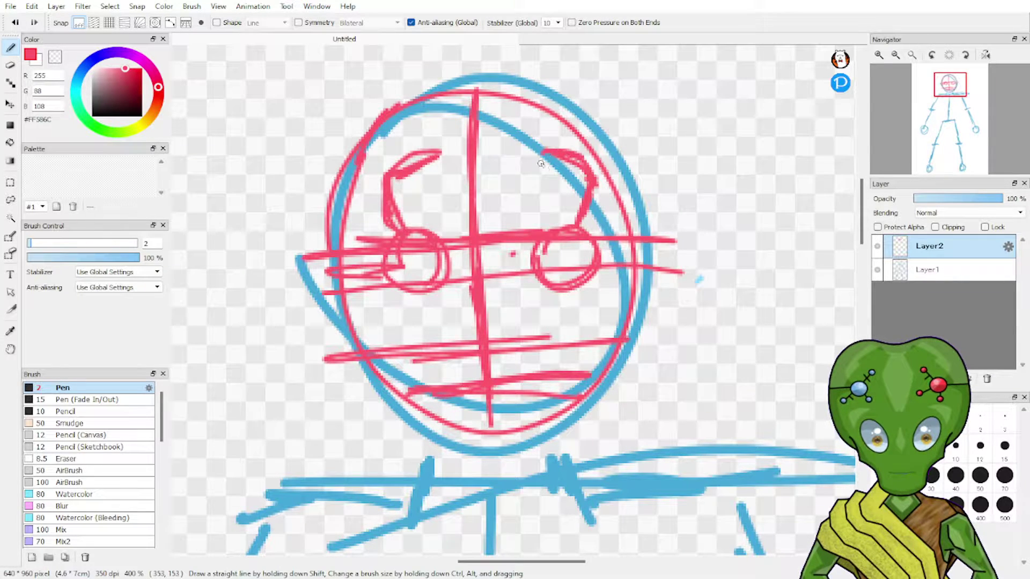
mouse_move(439, 152)
mouse_down()
mouse_move(457, 155)
mouse_move(469, 204)
mouse_move(481, 208)
mouse_up()
mouse_move(533, 157)
mouse_down()
mouse_move(500, 205)
mouse_move(519, 157)
mouse_move(572, 155)
mouse_up()
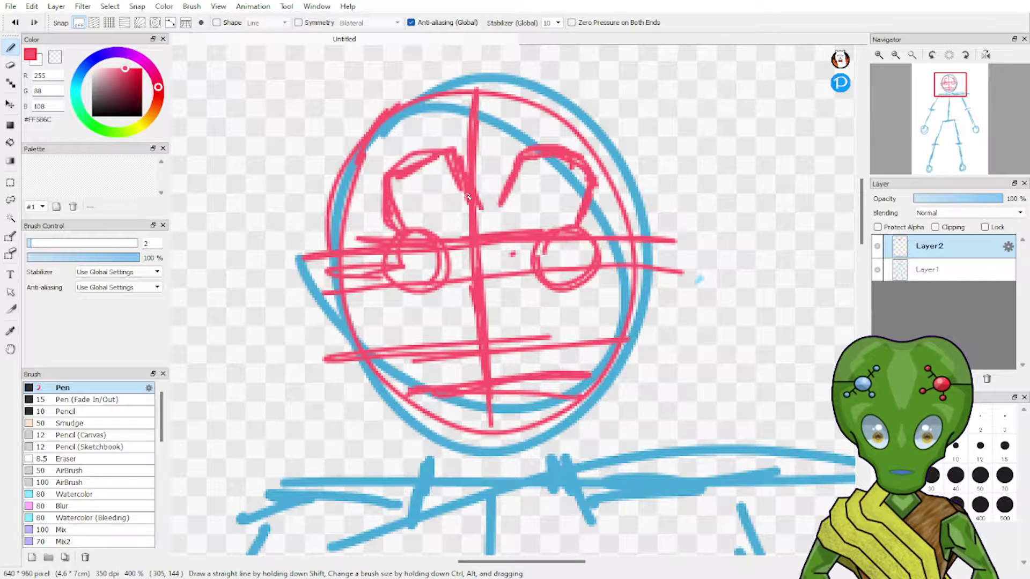
mouse_move(468, 197)
mouse_down()
mouse_move(493, 207)
mouse_move(523, 150)
mouse_move(571, 166)
mouse_up()
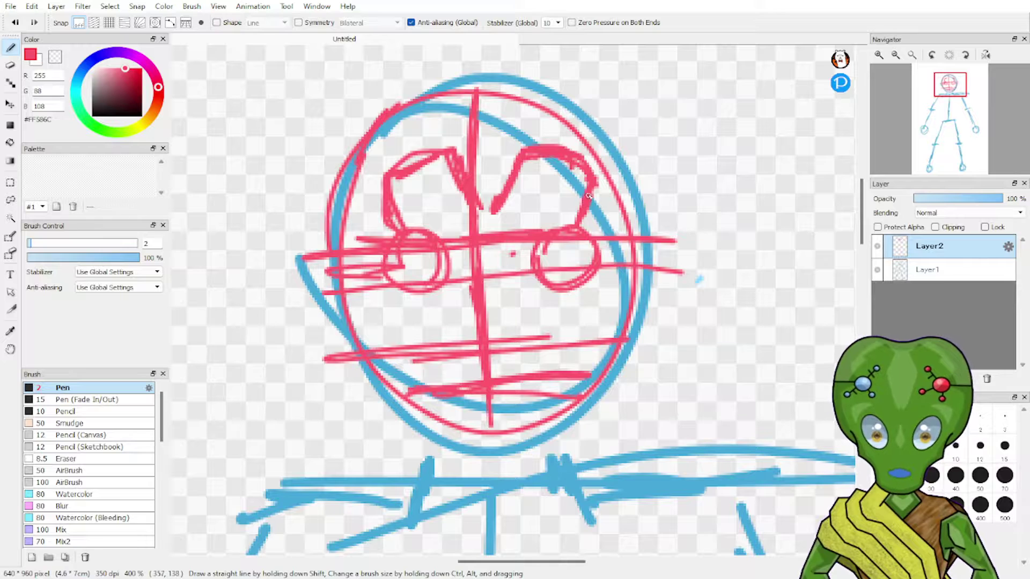
mouse_move(422, 193)
mouse_down()
mouse_move(390, 231)
mouse_move(415, 183)
mouse_up()
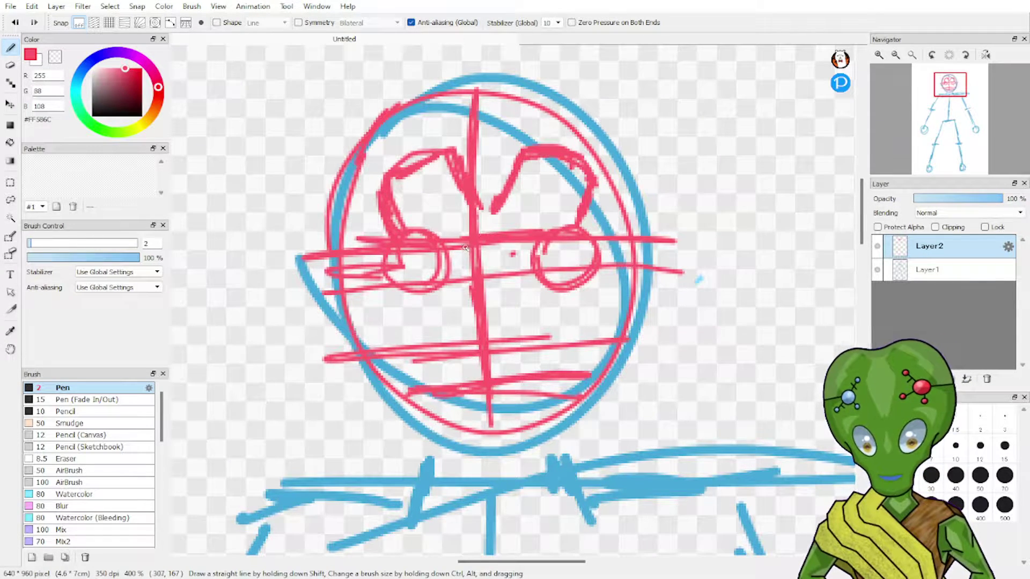
Sketch the nose bridge and a rounded nose tip on the centre line, and add a small pupil inside each eye.
mouse_move(475, 216)
mouse_down()
mouse_move(491, 208)
mouse_move(488, 230)
mouse_move(509, 226)
mouse_move(467, 260)
mouse_move(493, 288)
mouse_move(485, 302)
mouse_up()
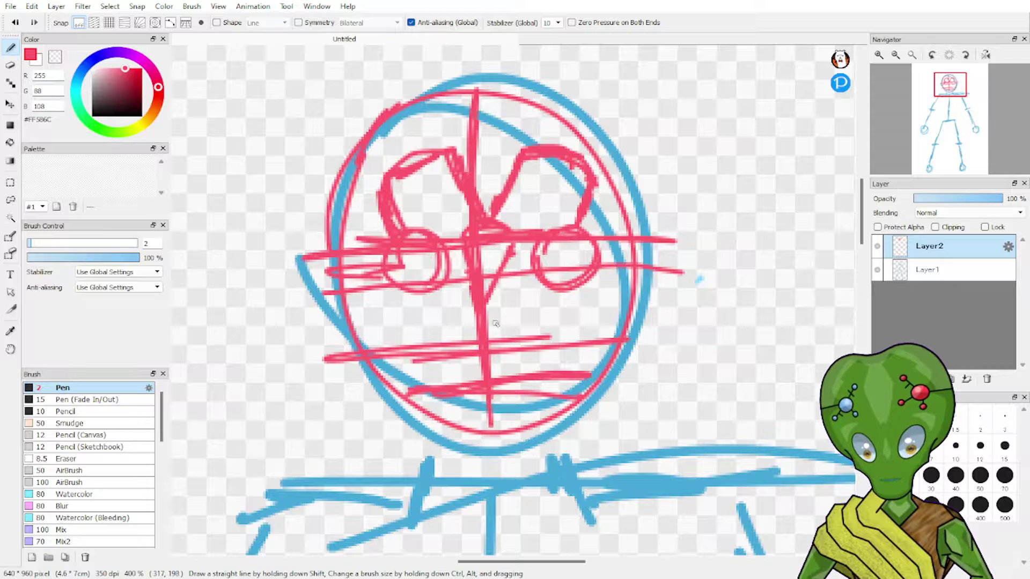
mouse_move(474, 310)
mouse_down()
mouse_move(478, 335)
mouse_move(490, 307)
mouse_move(501, 324)
mouse_move(487, 332)
mouse_move(471, 315)
mouse_move(472, 336)
mouse_move(468, 312)
mouse_move(492, 336)
mouse_up()
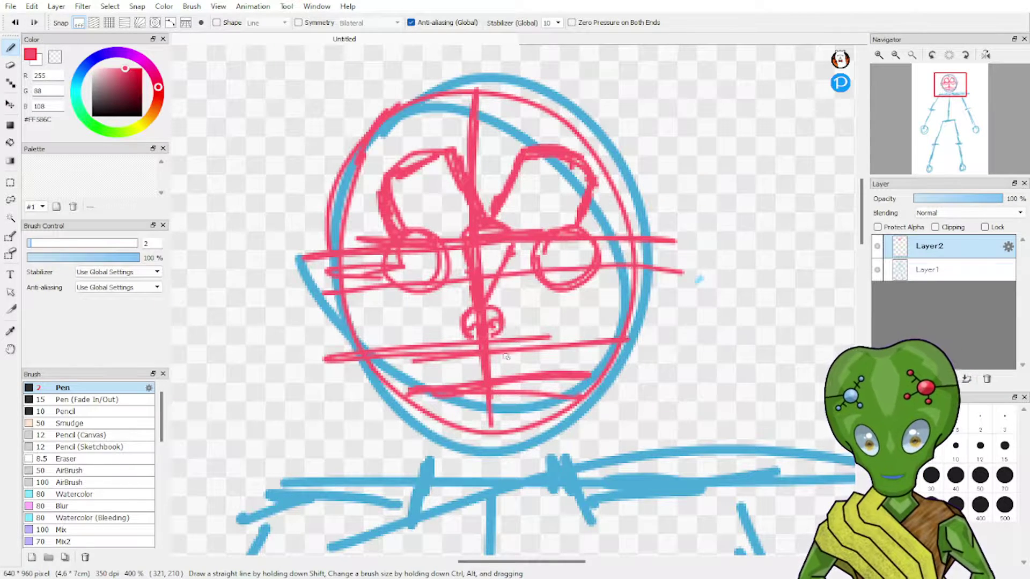
mouse_move(418, 270)
mouse_down()
mouse_move(412, 256)
mouse_move(418, 266)
mouse_up()
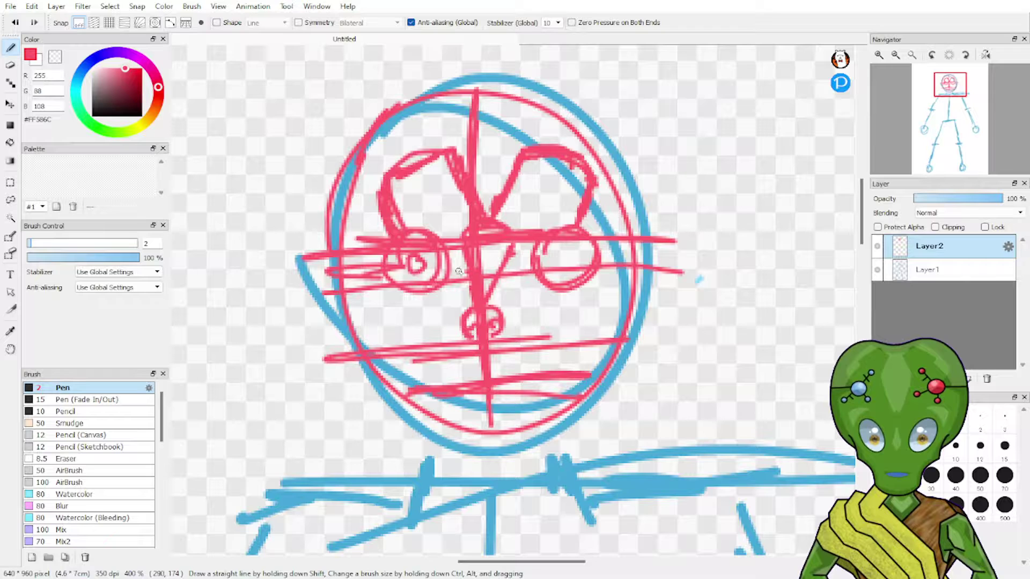
drag(564, 263, 560, 261)
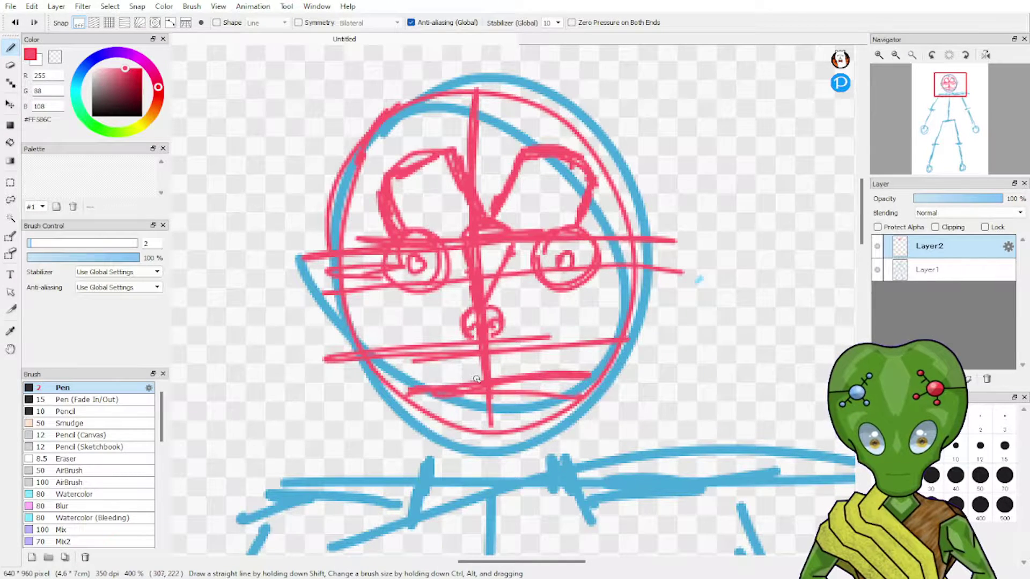
Sketch curved lines from beneath the nose down both sides of the mouth to form the muzzle area.
mouse_move(476, 359)
mouse_down()
mouse_move(444, 377)
mouse_move(513, 359)
mouse_move(534, 372)
mouse_up()
drag(443, 382, 424, 411)
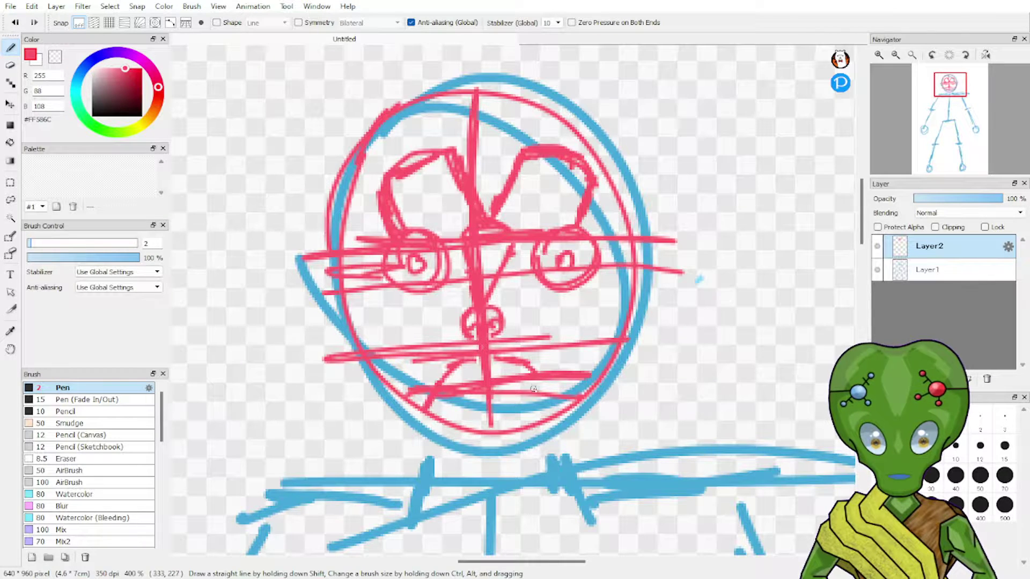
drag(530, 376, 552, 403)
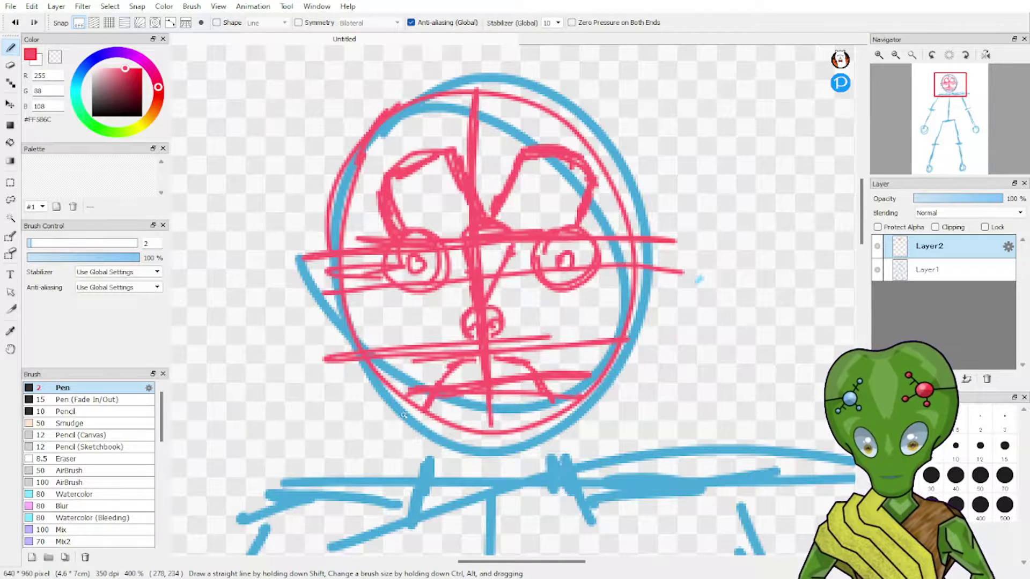
Outline the angular chin with slanted side planes and a flat base below the mouth, and add a small lower-lip curve.
drag(444, 395, 458, 451)
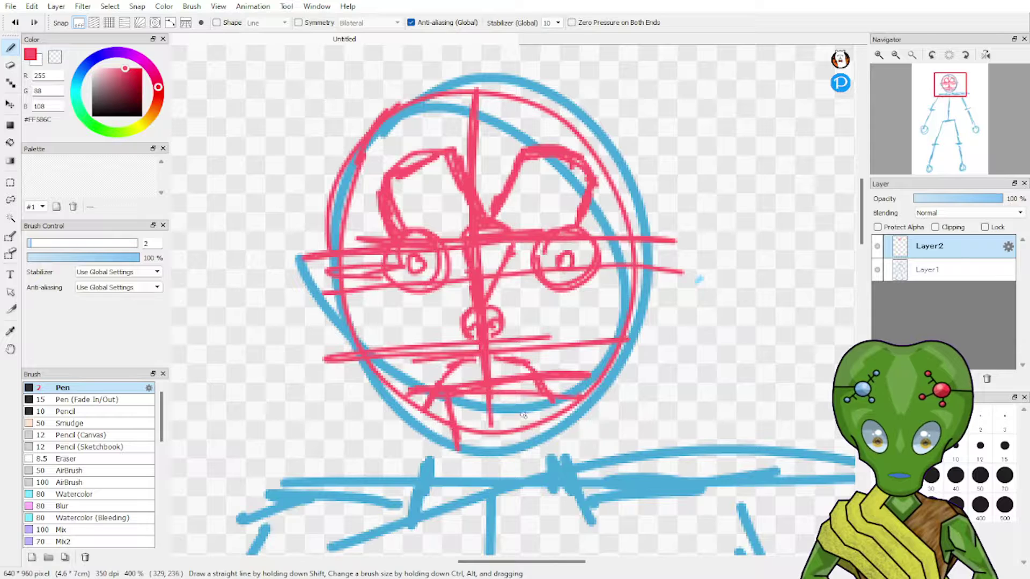
drag(533, 400, 521, 455)
drag(543, 402, 560, 426)
drag(428, 406, 419, 427)
drag(416, 427, 453, 454)
drag(525, 446, 571, 418)
drag(572, 425, 537, 453)
mouse_move(455, 457)
mouse_down()
mouse_move(522, 459)
mouse_move(519, 450)
mouse_up()
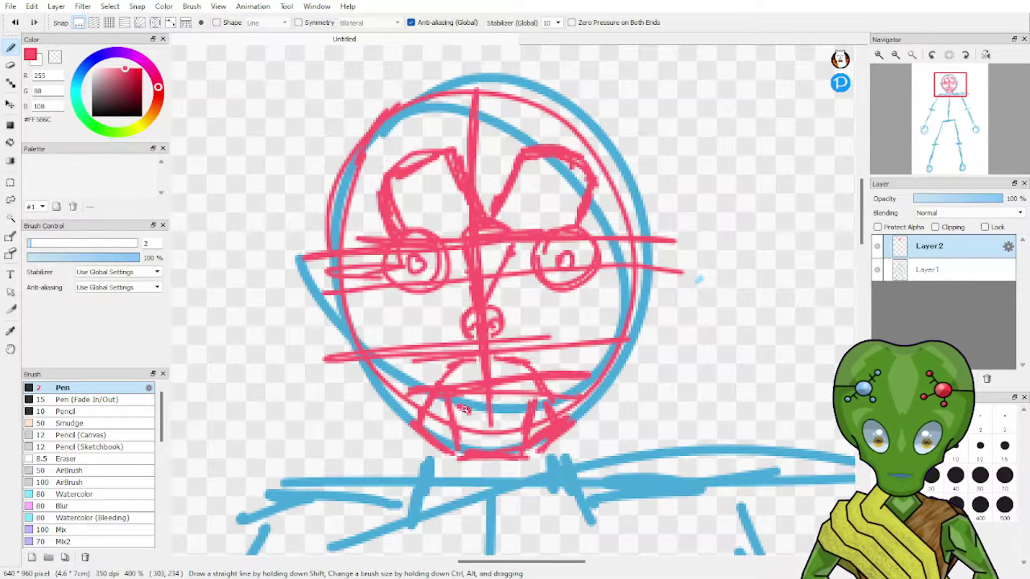
mouse_move(465, 409)
mouse_down()
mouse_move(522, 403)
mouse_move(460, 407)
mouse_up()
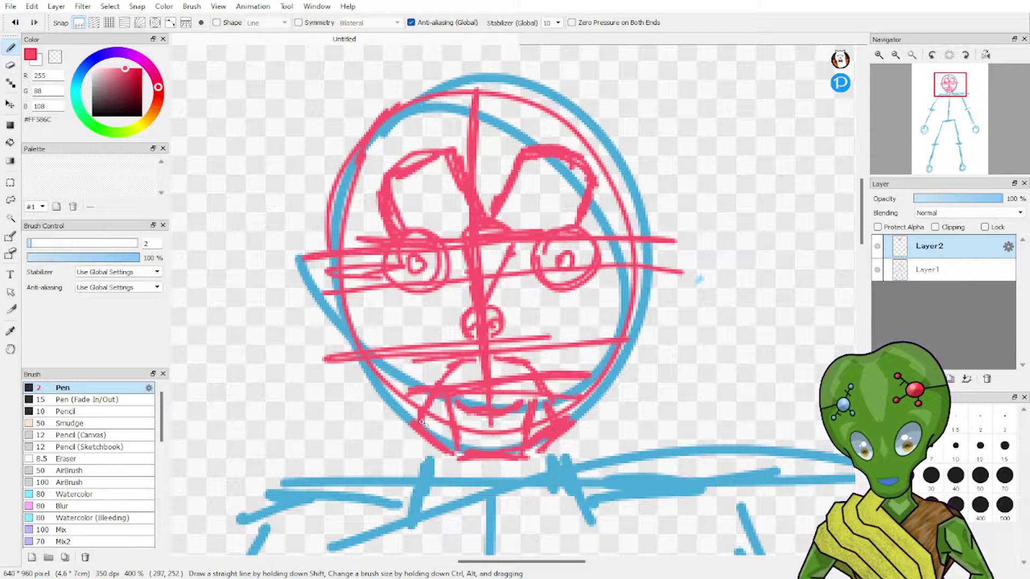
Strengthen the jawline and cheek contours on both sides of the face, from the chin up to the eye line.
mouse_move(402, 432)
mouse_down()
mouse_move(372, 388)
mouse_move(367, 365)
mouse_move(375, 395)
mouse_up()
mouse_move(573, 425)
mouse_down()
mouse_move(600, 379)
mouse_move(596, 400)
mouse_move(608, 374)
mouse_move(601, 404)
mouse_move(627, 364)
mouse_up()
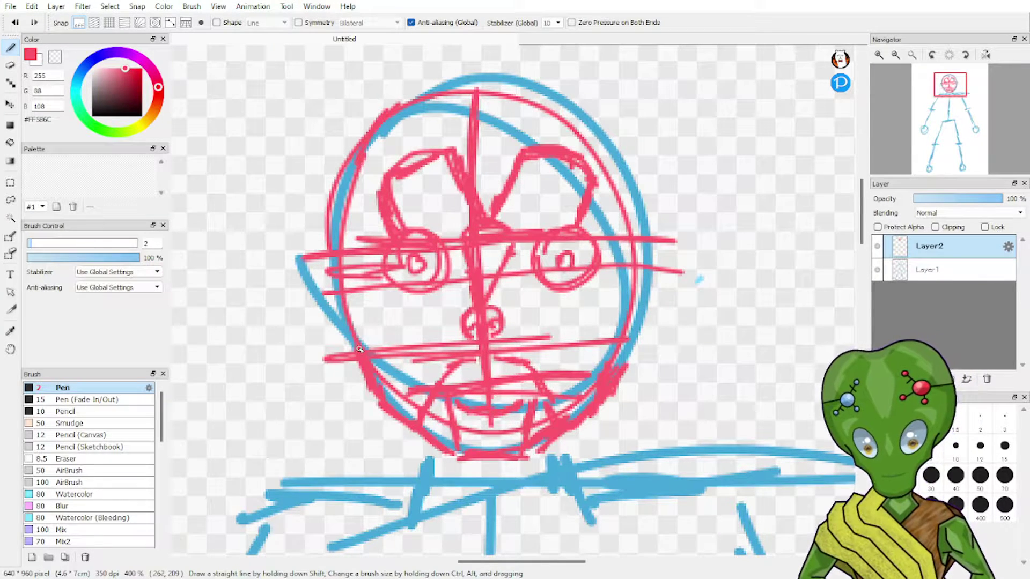
drag(357, 336, 348, 279)
mouse_move(635, 301)
mouse_down()
mouse_move(628, 349)
mouse_move(629, 330)
mouse_up()
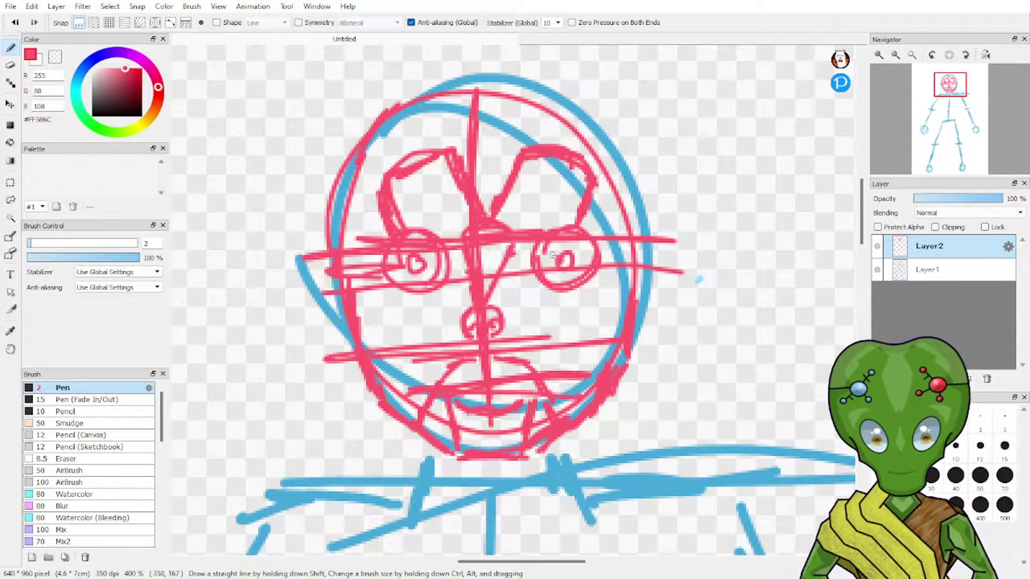
drag(354, 275, 356, 339)
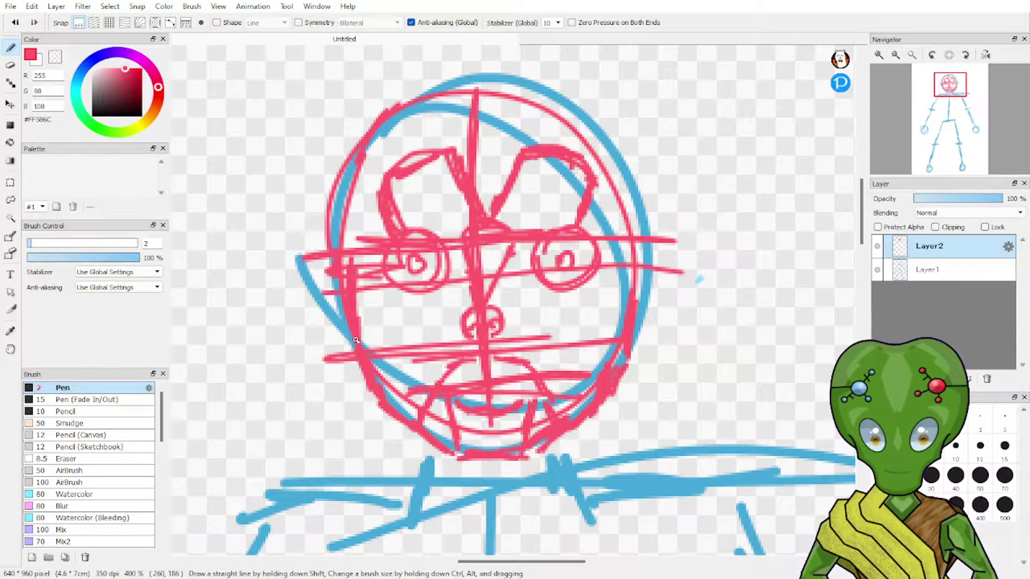
drag(637, 277, 620, 285)
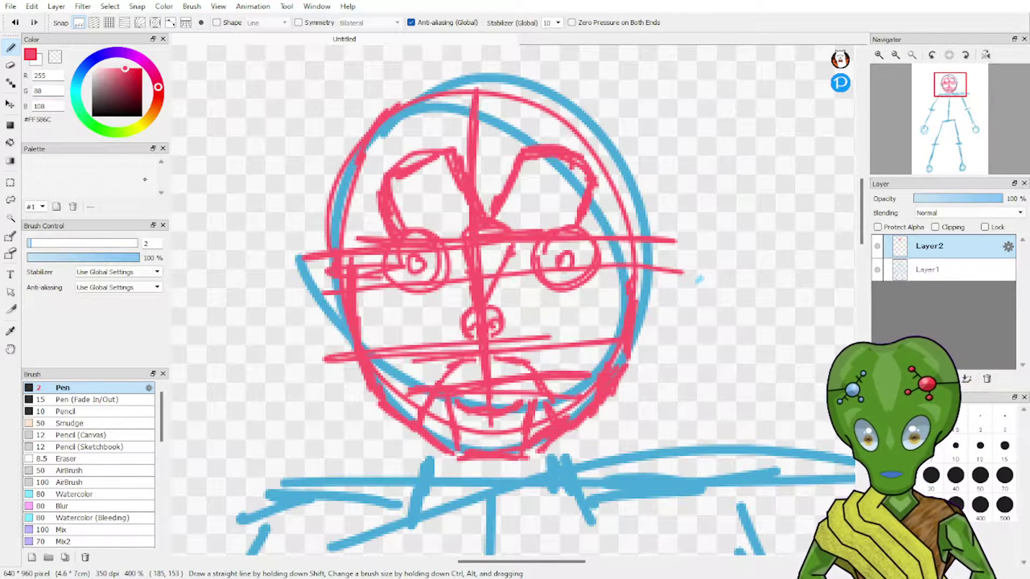
Add a new layer and ink the almond-shaped outline of the eye on the right of the face in black (#000000).
click(141, 115)
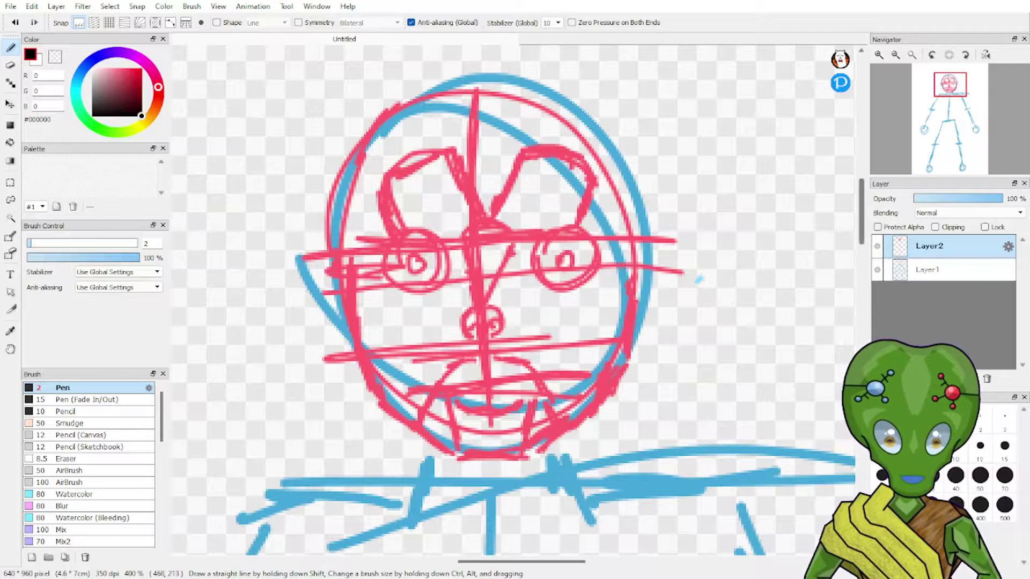
key(ctrl+shift+n)
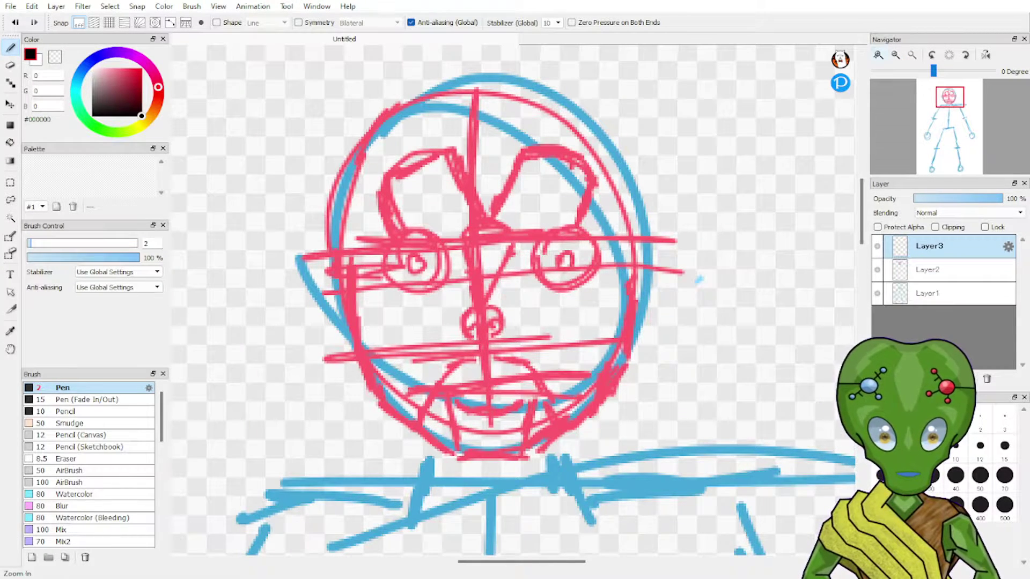
click(881, 58)
click(881, 58)
drag(948, 99, 949, 93)
mouse_move(301, 363)
mouse_down()
mouse_move(321, 328)
mouse_move(532, 315)
mouse_up()
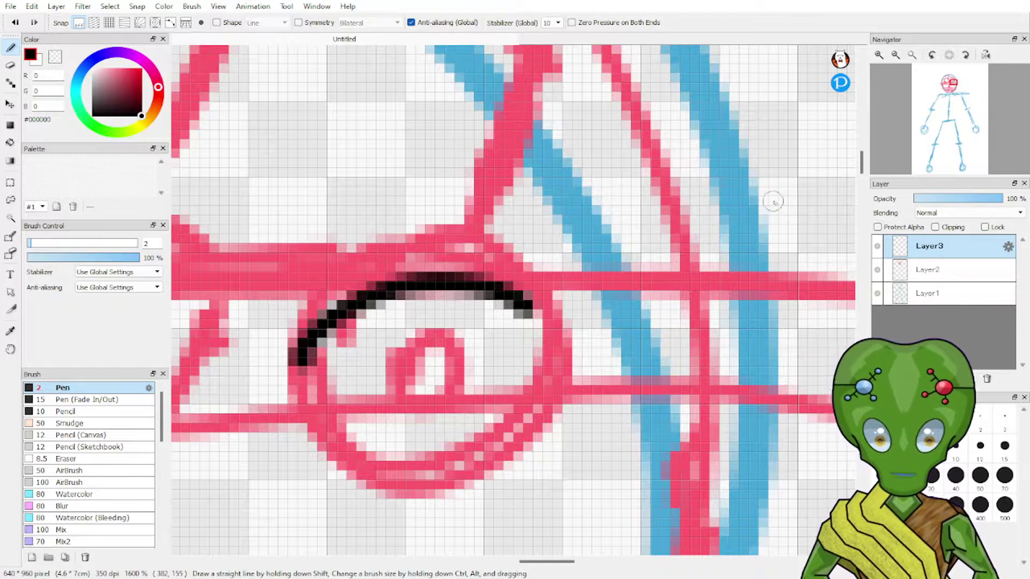
click(16, 23)
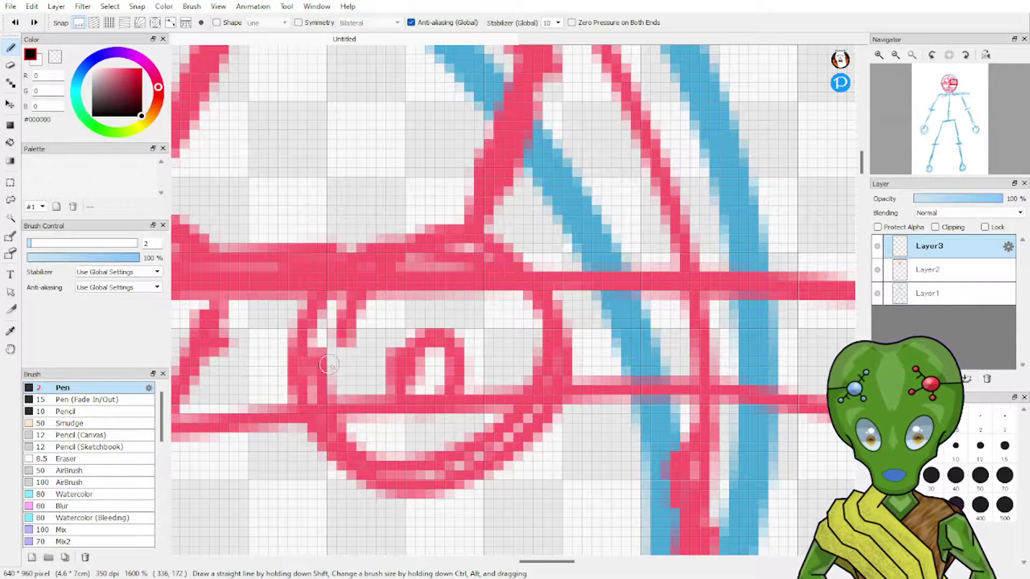
mouse_move(299, 352)
mouse_down()
mouse_move(353, 299)
mouse_move(447, 269)
mouse_move(535, 273)
mouse_move(582, 304)
mouse_up()
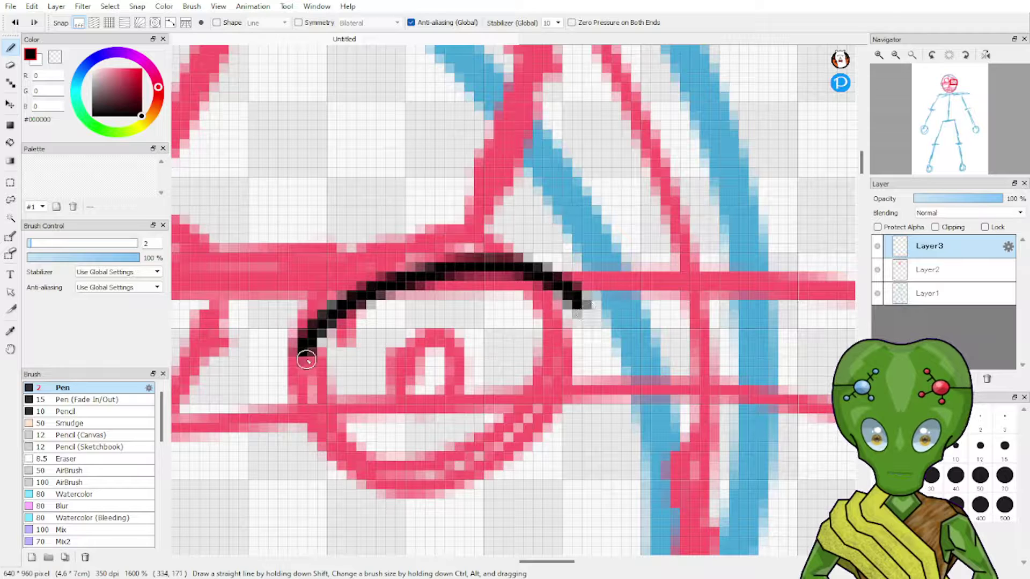
drag(299, 352, 315, 390)
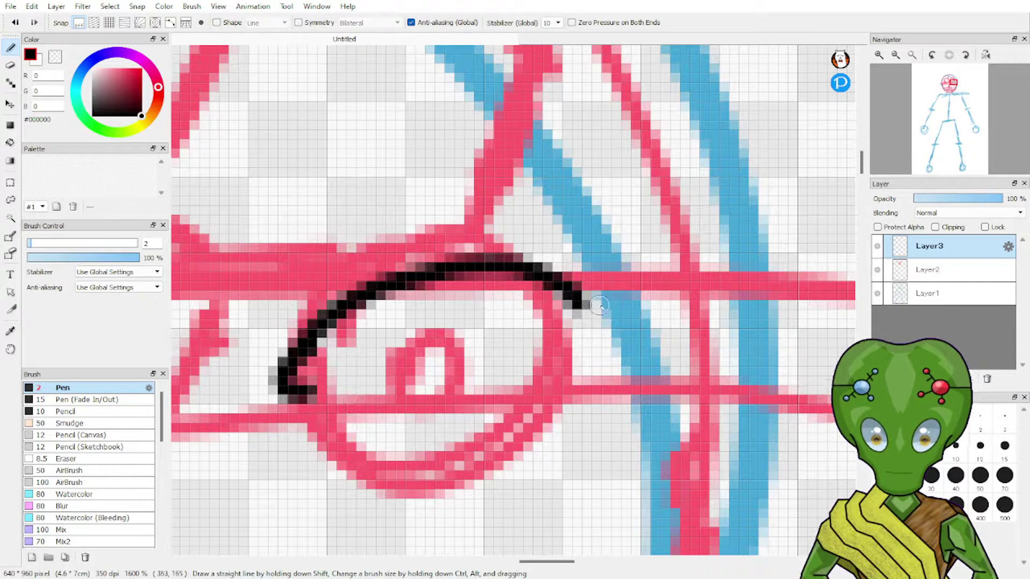
mouse_move(583, 302)
mouse_down()
mouse_move(599, 321)
mouse_move(582, 336)
mouse_up()
mouse_move(294, 392)
mouse_down()
mouse_move(360, 412)
mouse_move(428, 412)
mouse_move(518, 379)
mouse_move(606, 317)
mouse_up()
Draw the pupil, its small highlight shape and the curved sides of the iris inside the black eye outline.
drag(429, 329, 421, 351)
mouse_move(404, 314)
mouse_down()
mouse_move(375, 320)
mouse_move(394, 365)
mouse_move(364, 325)
mouse_move(426, 378)
mouse_up()
mouse_move(482, 270)
mouse_down()
mouse_move(493, 295)
mouse_move(460, 402)
mouse_up()
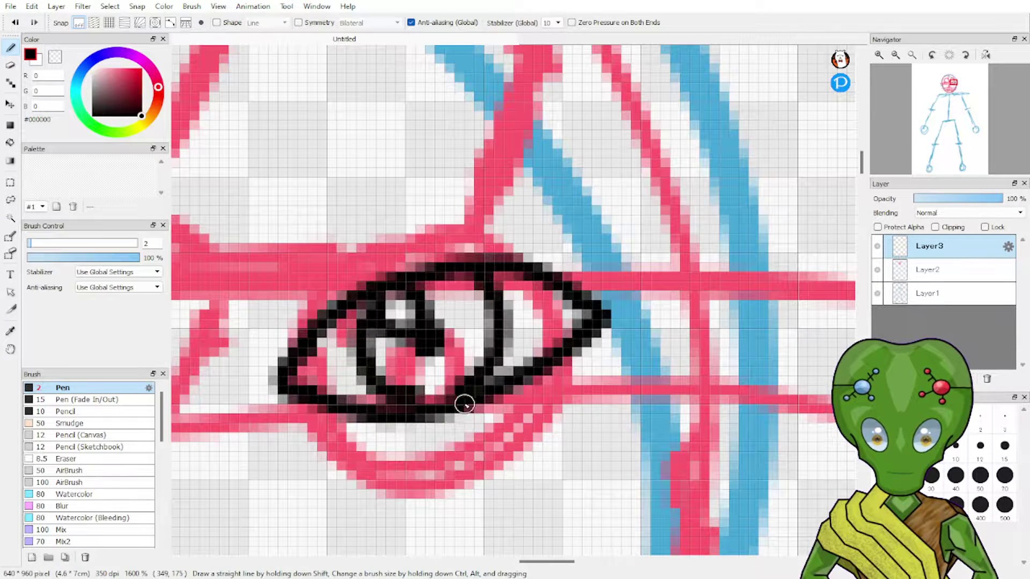
Ink a curved eyelid crease above the eye and a short hooked line beneath its inner corner.
mouse_move(941, 111)
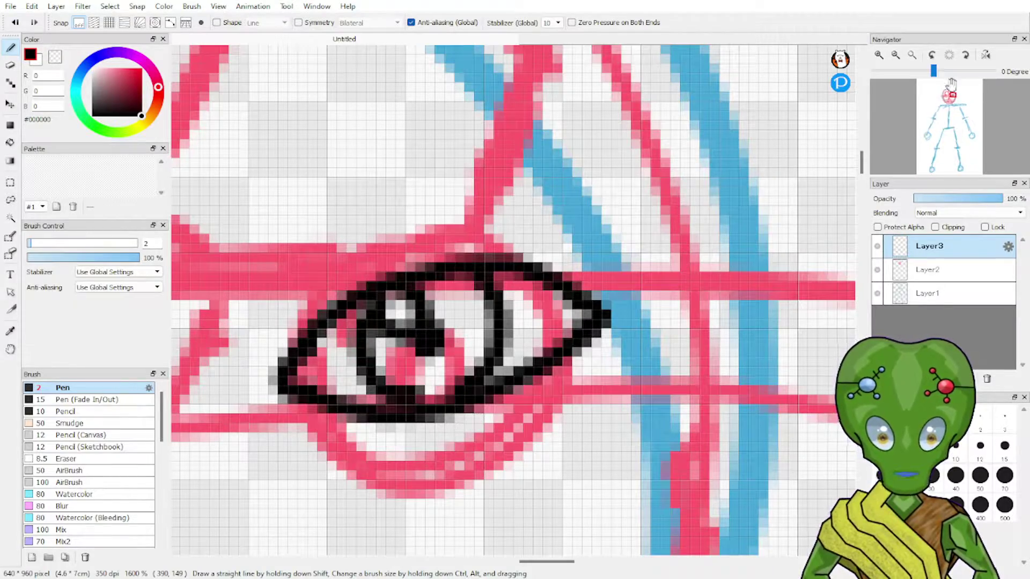
mouse_move(941, 111)
mouse_down()
mouse_move(950, 129)
mouse_move(949, 92)
mouse_up()
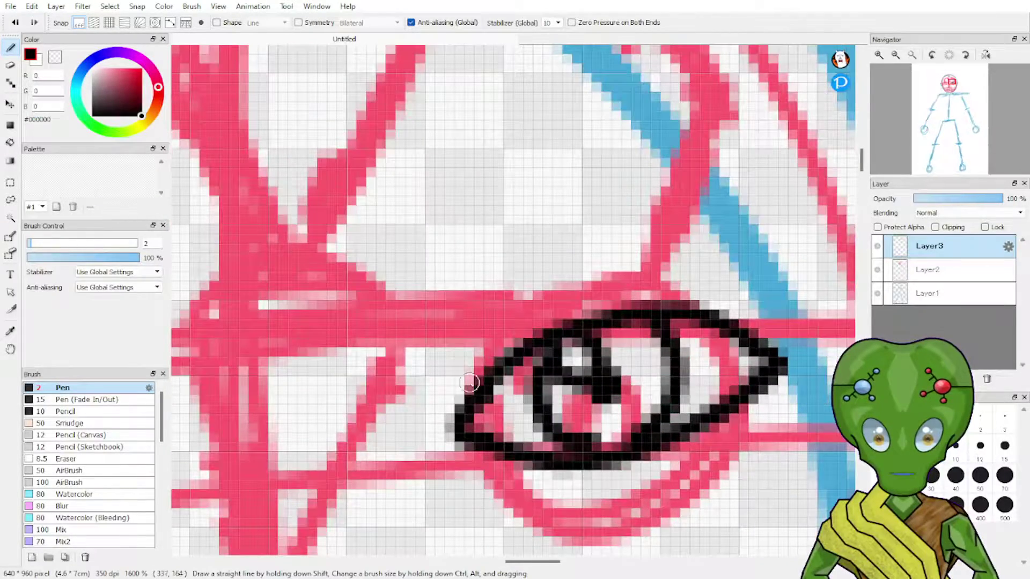
mouse_move(442, 369)
mouse_down()
mouse_move(567, 275)
mouse_move(670, 252)
mouse_move(750, 298)
mouse_up()
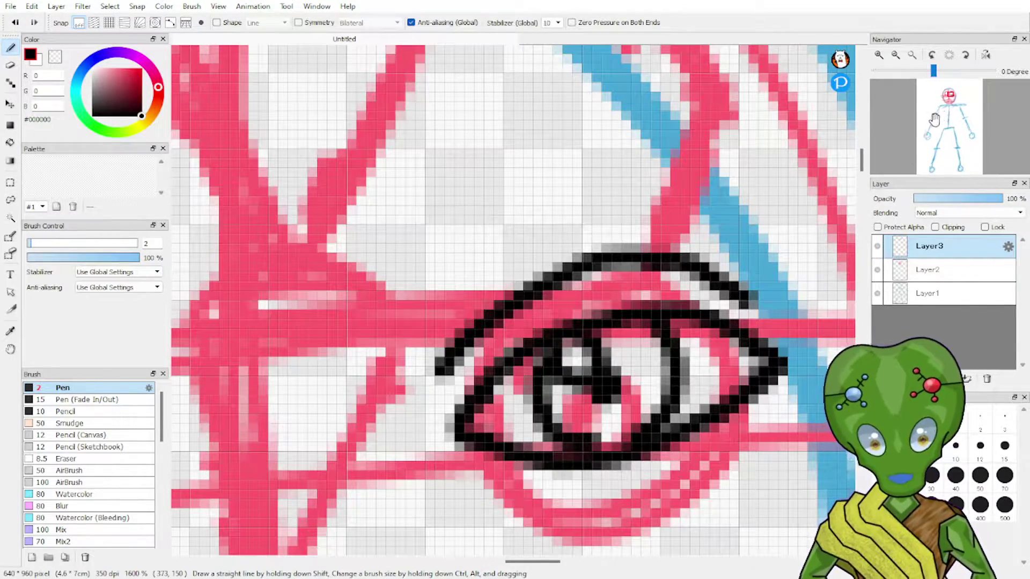
drag(944, 105, 950, 98)
drag(562, 122, 577, 182)
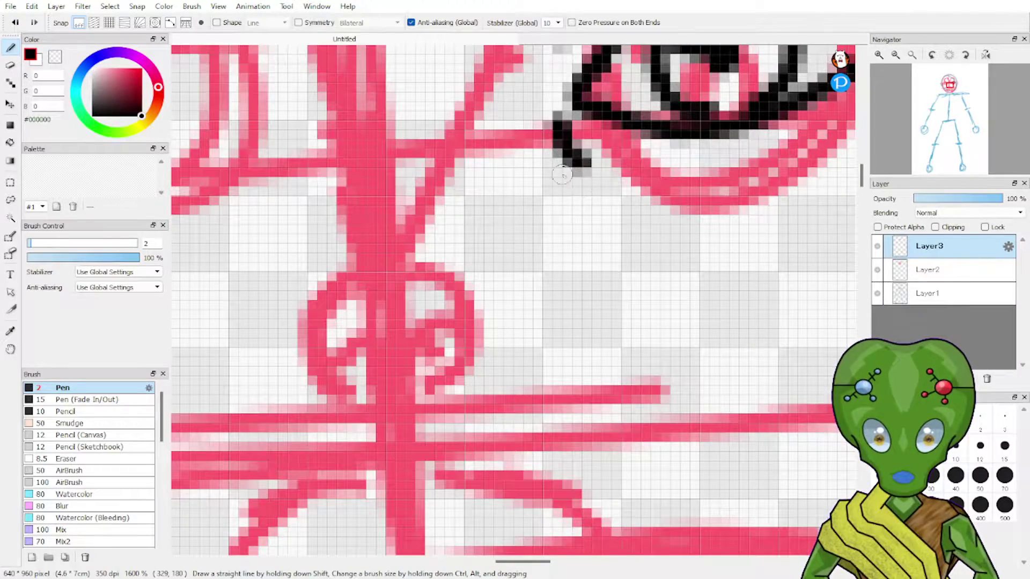
Thicken the inner and outer corners of the black eye outline.
drag(943, 109, 951, 98)
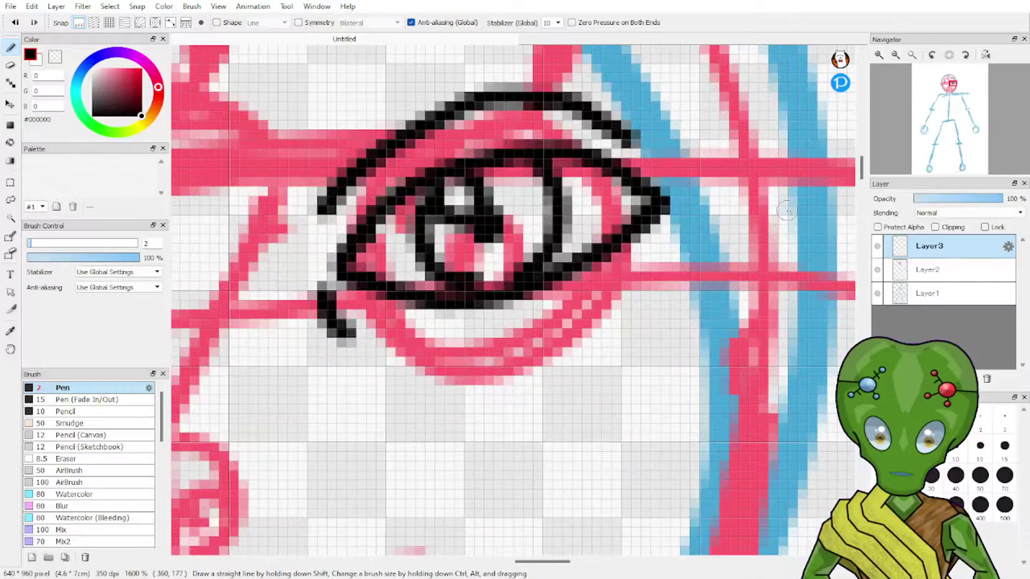
drag(348, 251, 332, 281)
drag(648, 181, 674, 201)
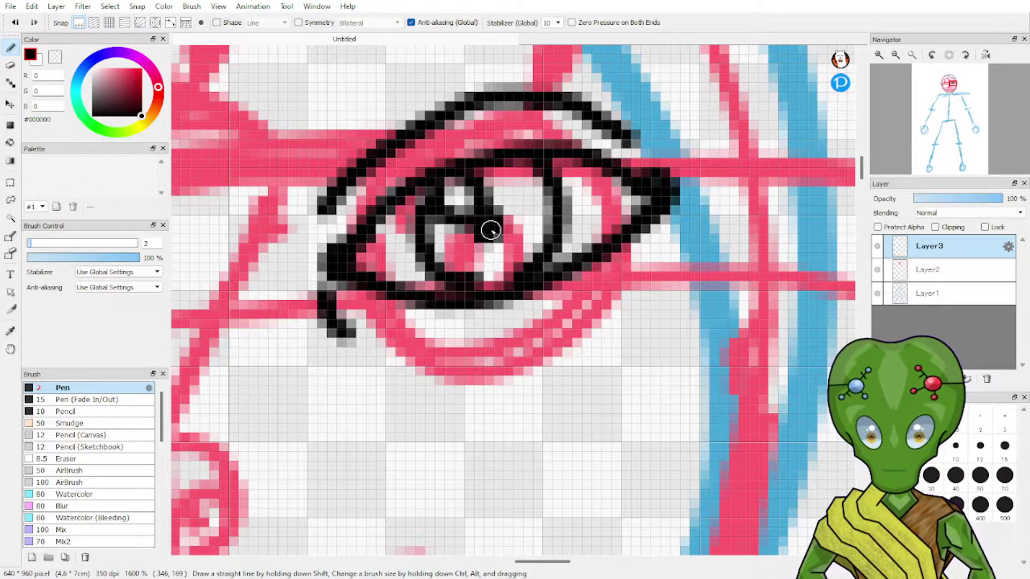
Set the eraser size to 1 and clear the excess black inside both corners of the eye.
key(e)
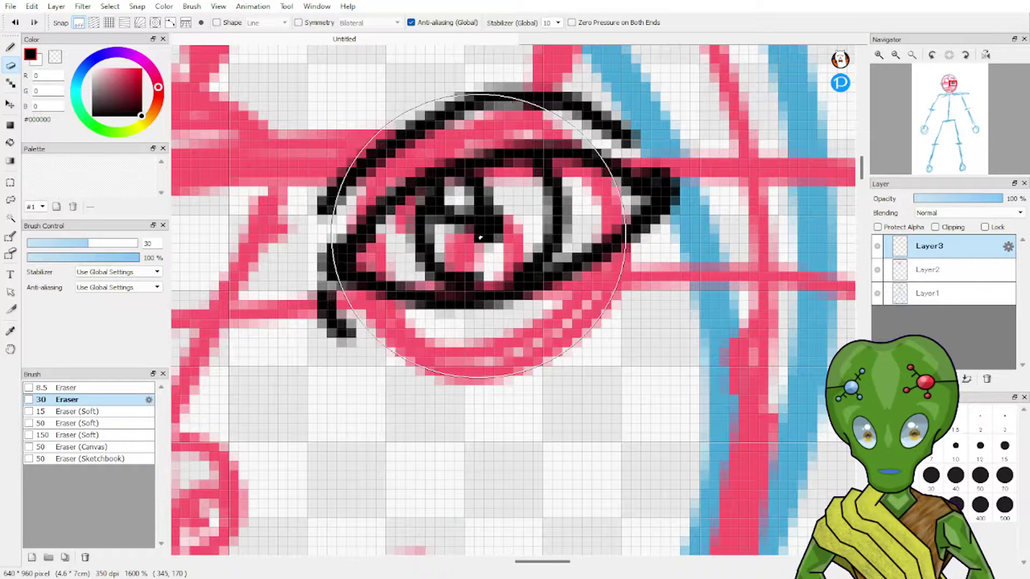
double_click(151, 243)
text(1)
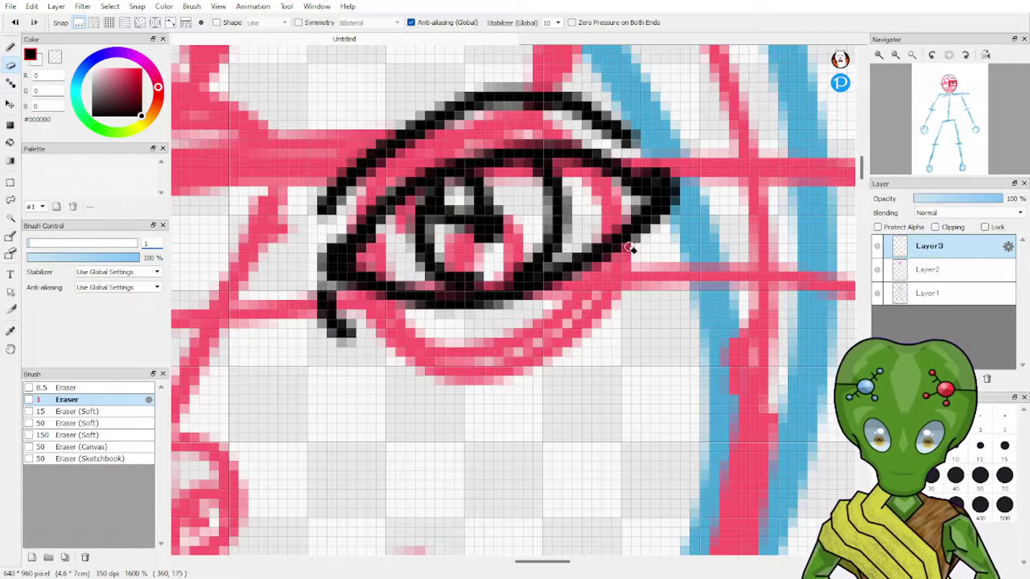
mouse_move(631, 195)
mouse_down()
mouse_move(649, 190)
mouse_move(635, 200)
mouse_up()
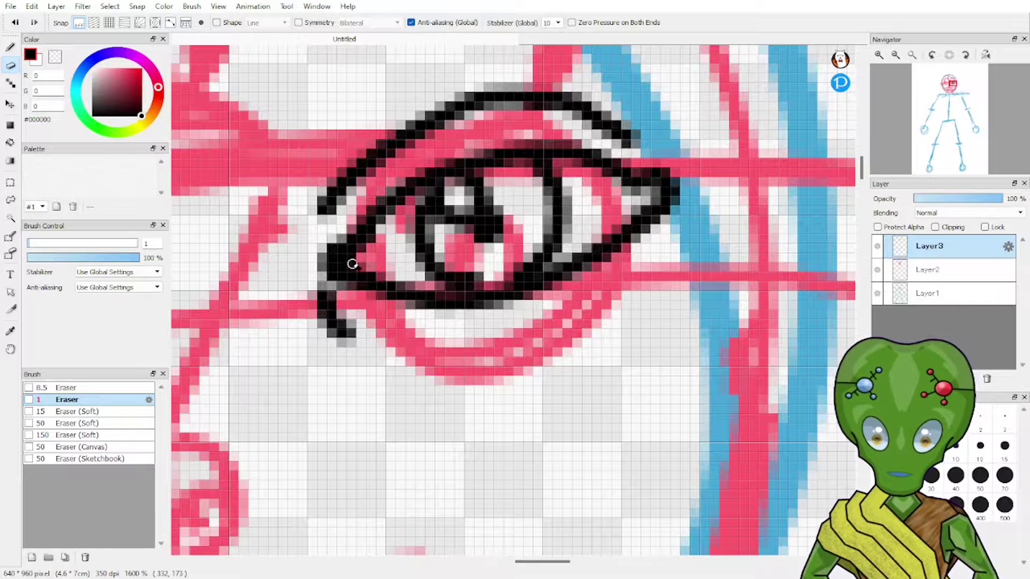
drag(353, 264, 353, 261)
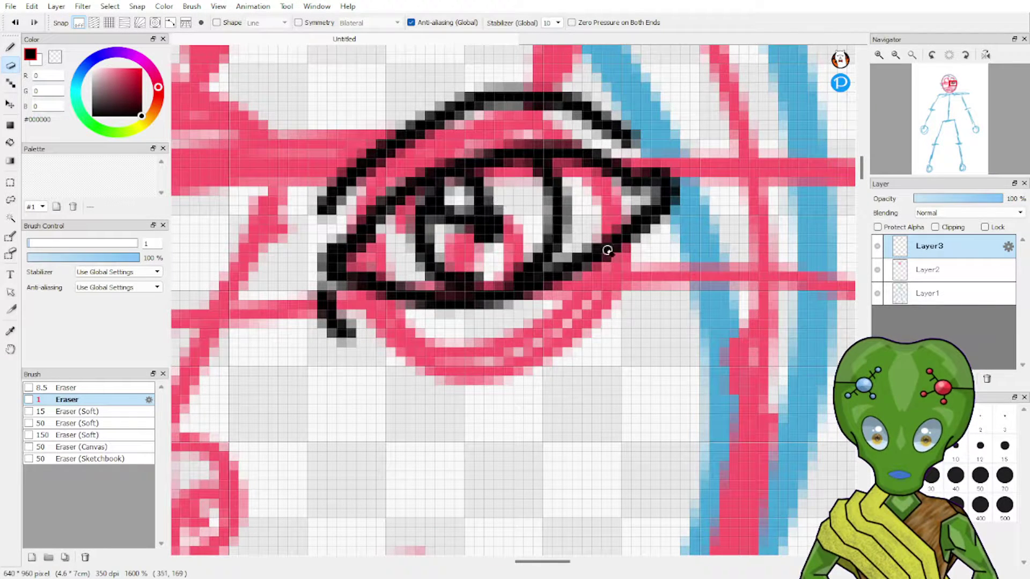
Switch back to the pen and ink a short slanted line along the side of the nose bridge.
click(956, 99)
drag(956, 100, 951, 97)
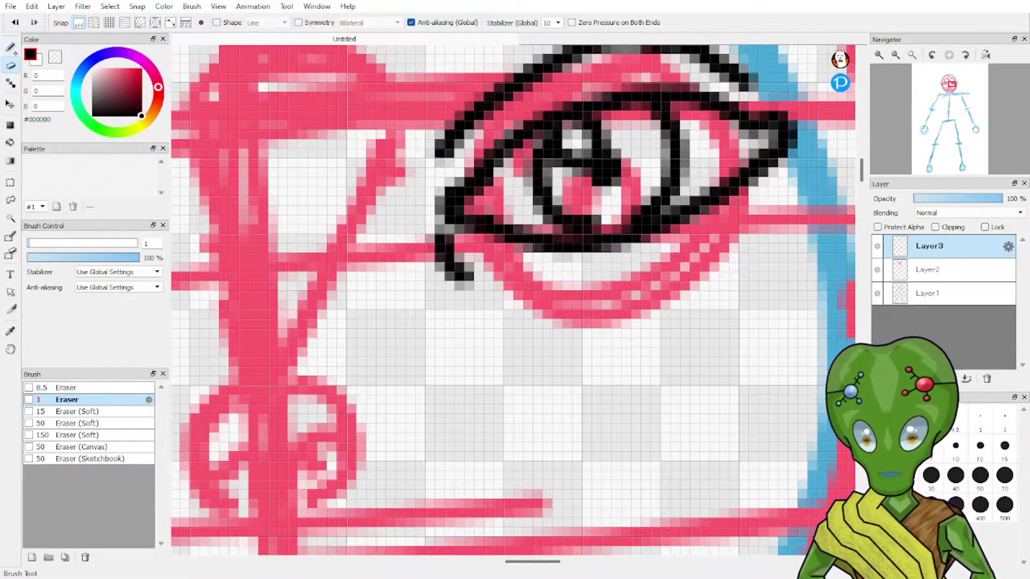
key(b)
drag(954, 111, 949, 92)
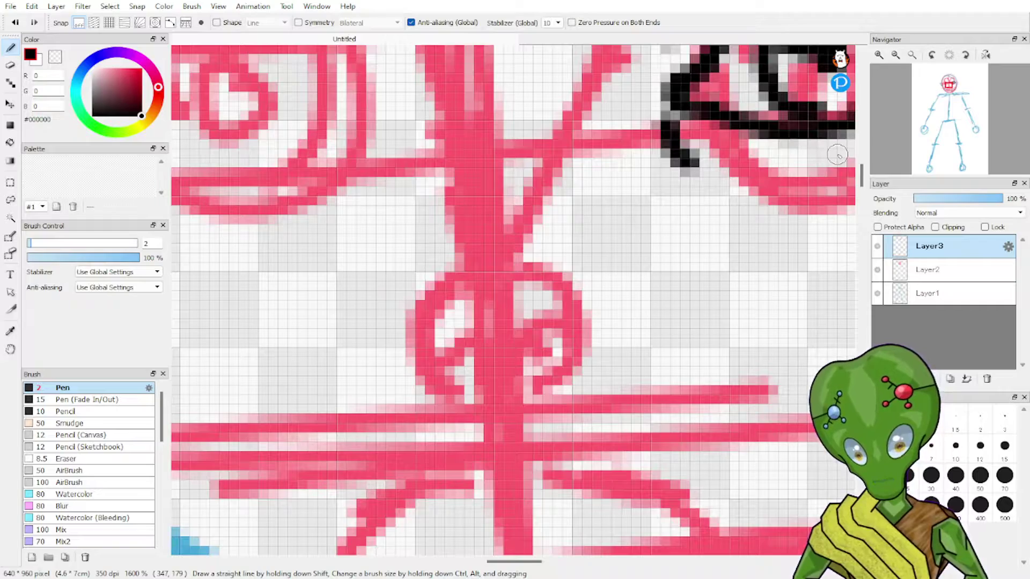
mouse_move(948, 92)
mouse_down()
mouse_move(960, 107)
mouse_move(947, 98)
mouse_up()
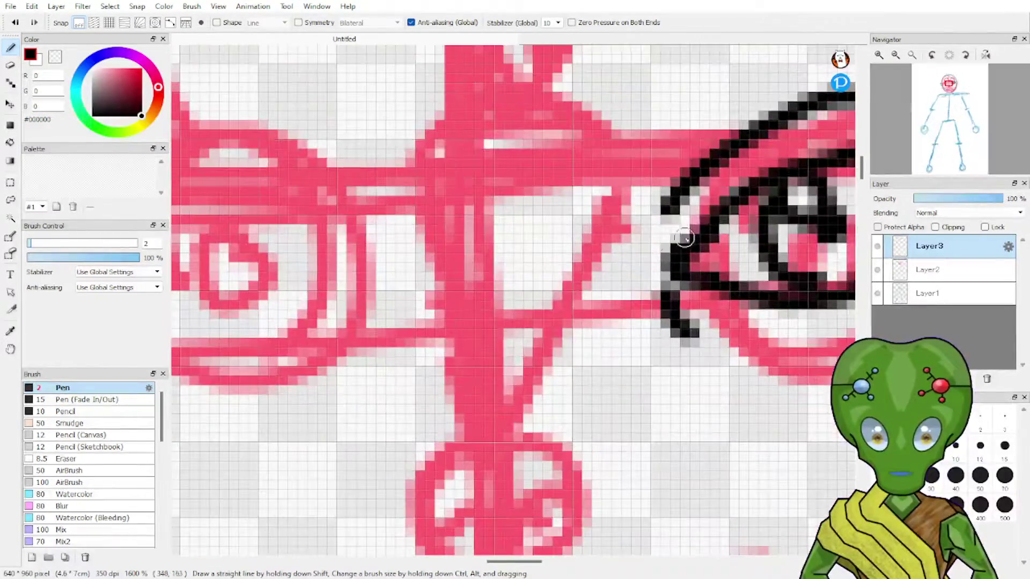
drag(585, 255, 558, 310)
mouse_move(942, 96)
mouse_down()
mouse_move(946, 109)
mouse_move(948, 96)
mouse_up()
mouse_move(439, 296)
mouse_down()
mouse_move(454, 358)
mouse_move(448, 340)
mouse_move(499, 395)
mouse_move(483, 436)
mouse_up()
drag(438, 353, 437, 377)
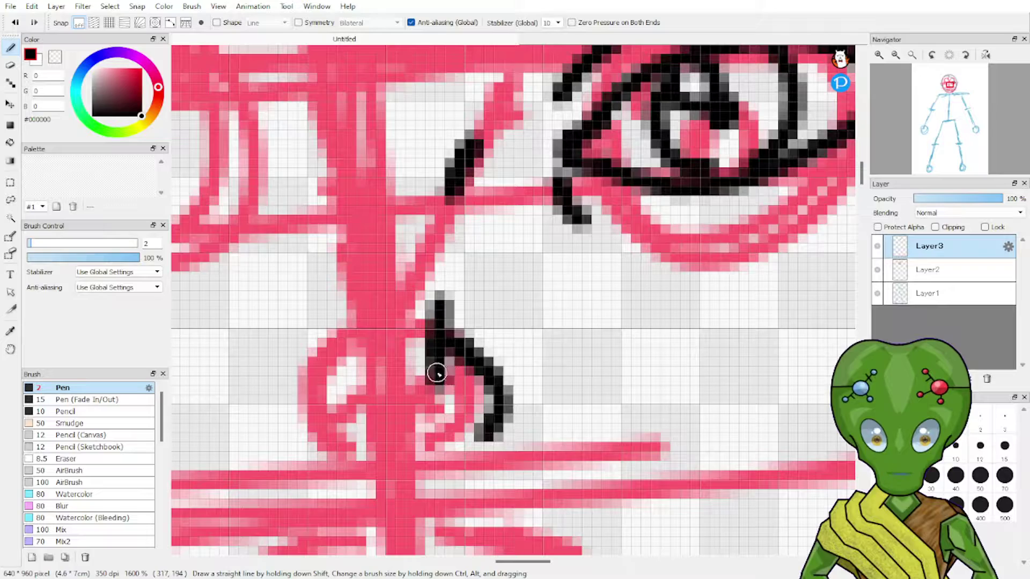
mouse_move(941, 105)
mouse_down()
mouse_move(948, 99)
mouse_move(947, 111)
mouse_up()
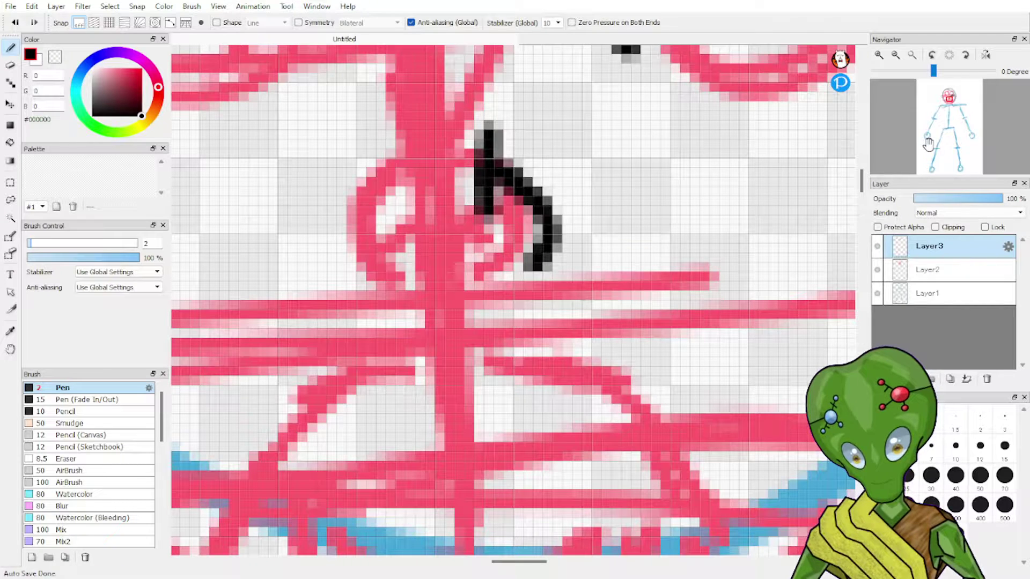
drag(501, 188, 510, 215)
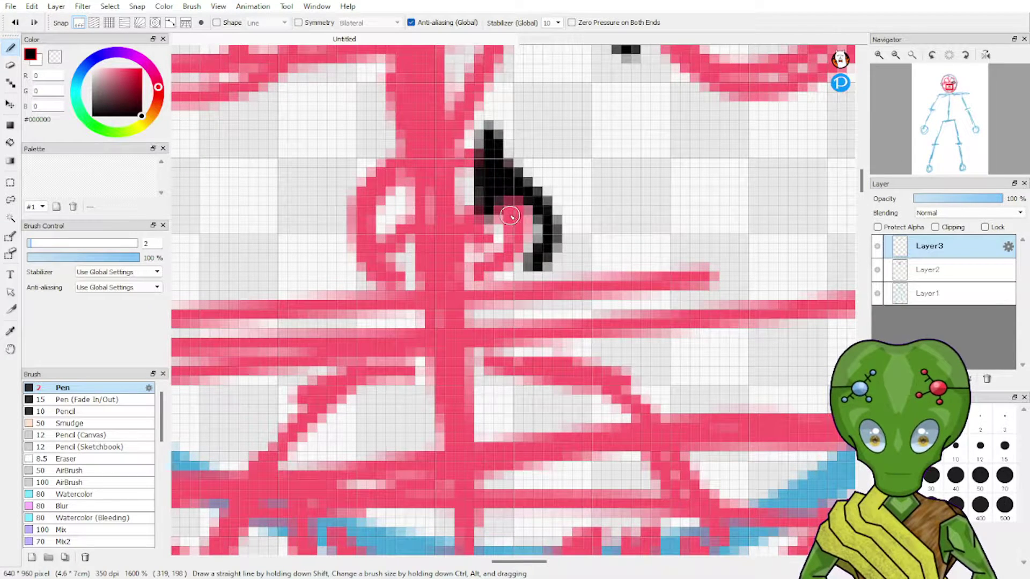
click(16, 23)
click(16, 23)
click(16, 22)
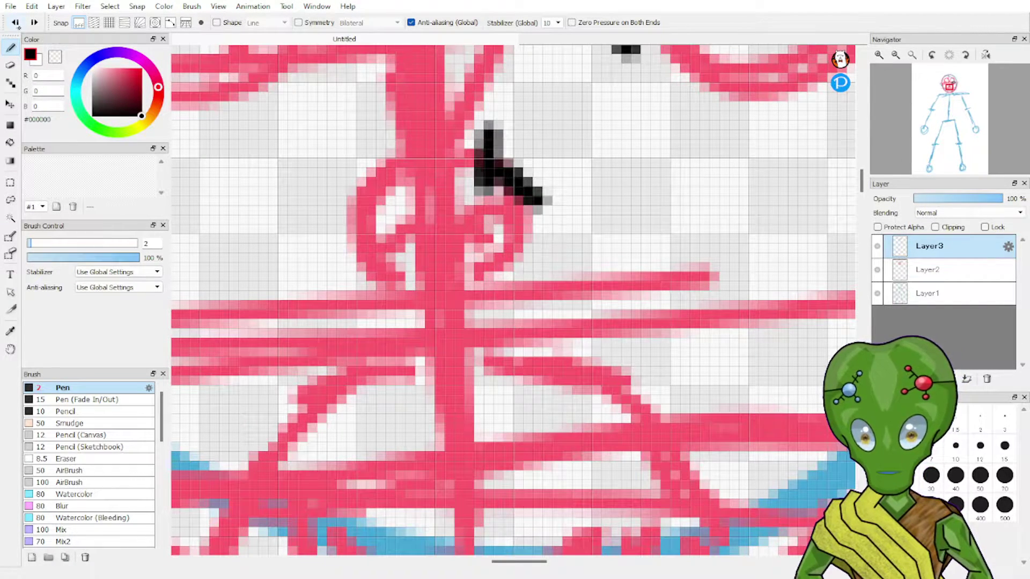
click(16, 23)
click(16, 23)
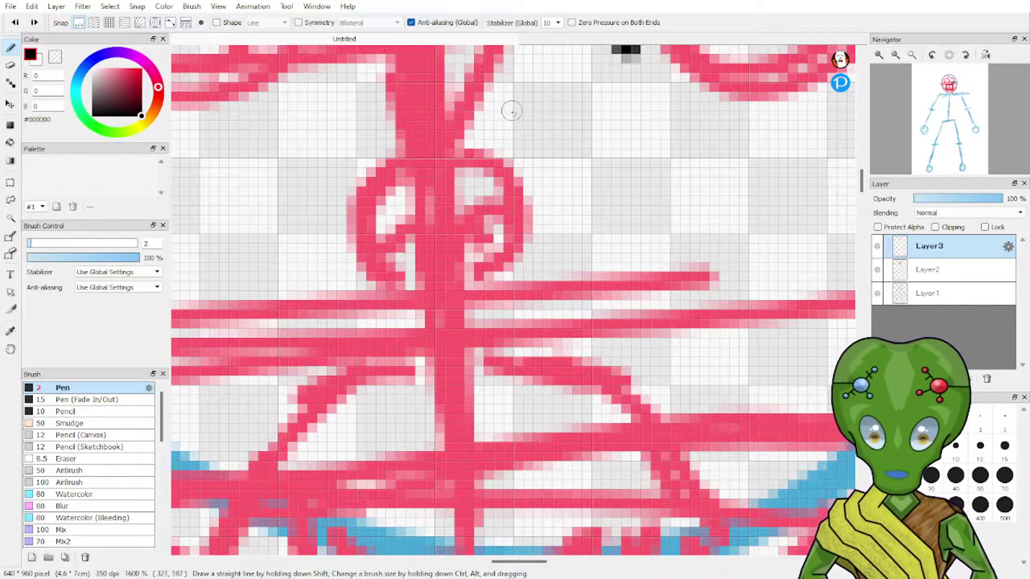
Ink the nose's side line down around its rounded tip, adding a nostril stroke and an outer nostril wing.
mouse_move(483, 84)
mouse_down()
mouse_move(513, 204)
mouse_move(507, 181)
mouse_move(505, 226)
mouse_move(462, 281)
mouse_move(449, 287)
mouse_move(419, 272)
mouse_up()
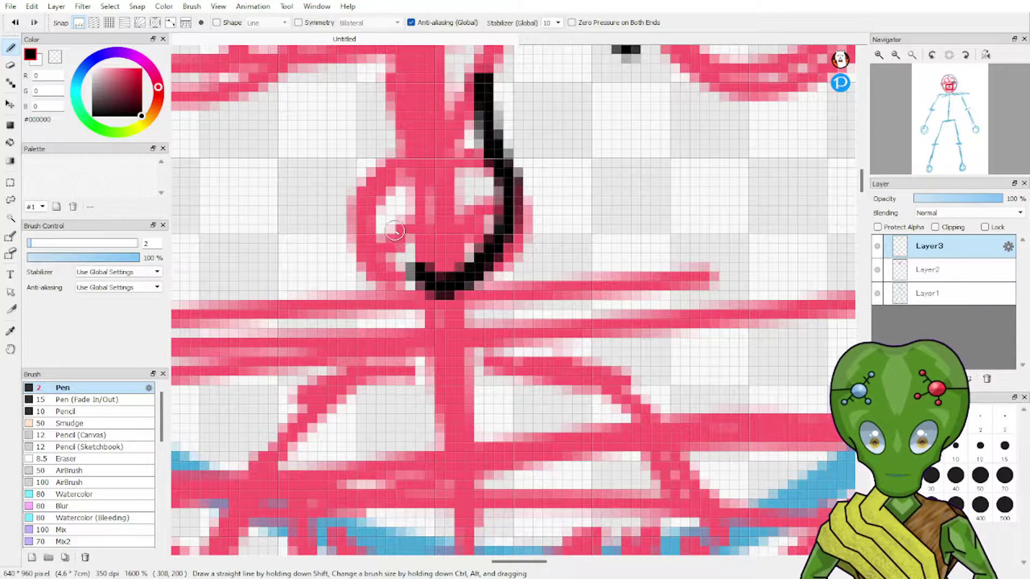
mouse_move(437, 199)
mouse_down()
mouse_move(507, 195)
mouse_move(513, 168)
mouse_move(551, 208)
mouse_move(552, 242)
mouse_move(507, 269)
mouse_move(506, 260)
mouse_move(554, 246)
mouse_move(542, 267)
mouse_move(490, 279)
mouse_move(549, 241)
mouse_up()
mouse_move(507, 142)
mouse_down()
mouse_move(519, 153)
mouse_move(542, 252)
mouse_move(560, 209)
mouse_move(542, 279)
mouse_move(499, 238)
mouse_up()
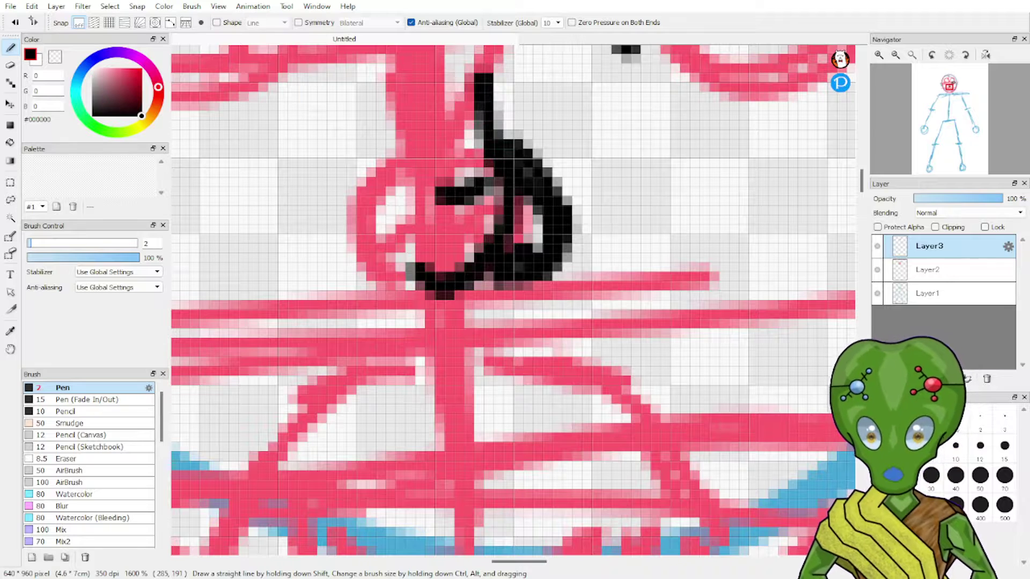
Undo the nostril, wing and rounded tip strokes back to the nose's side line.
key(ctrl+z)
key(ctrl+z)
key(ctrl+z)
key(ctrl+z)
key(ctrl+z)
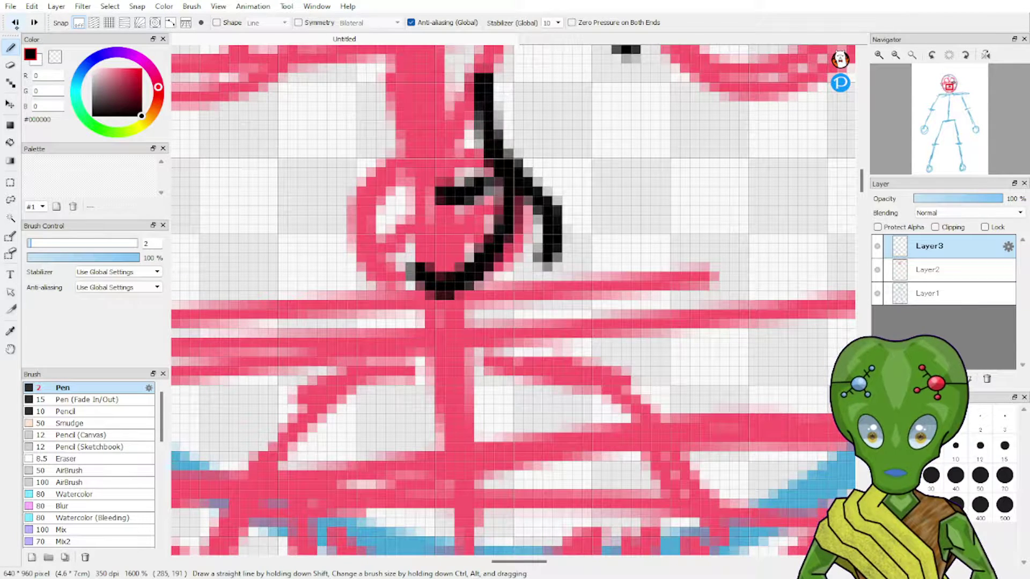
key(ctrl+z)
key(ctrl+z)
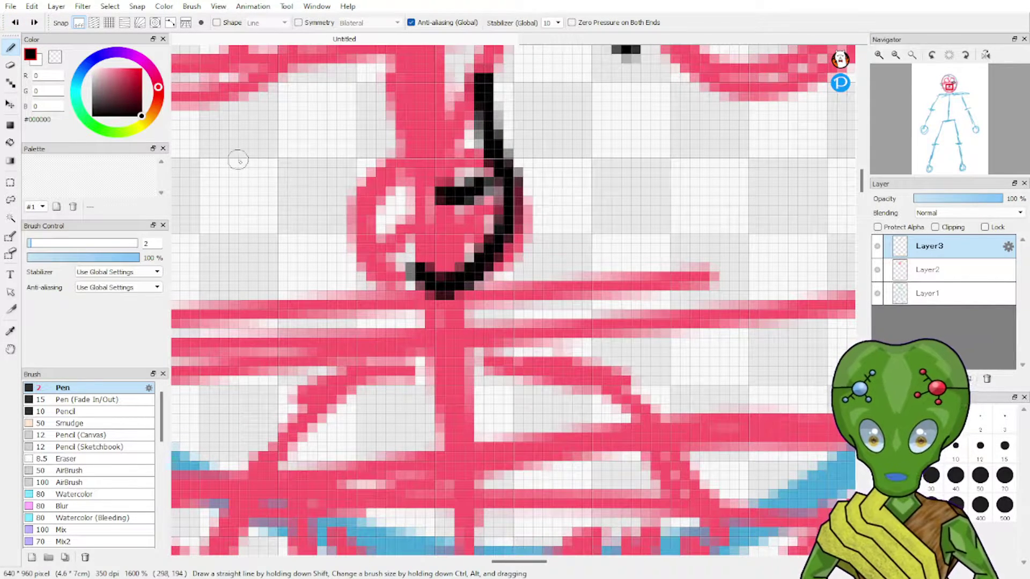
key(ctrl+z)
key(ctrl+z)
key(ctrl+z)
key(ctrl+z)
key(ctrl+z)
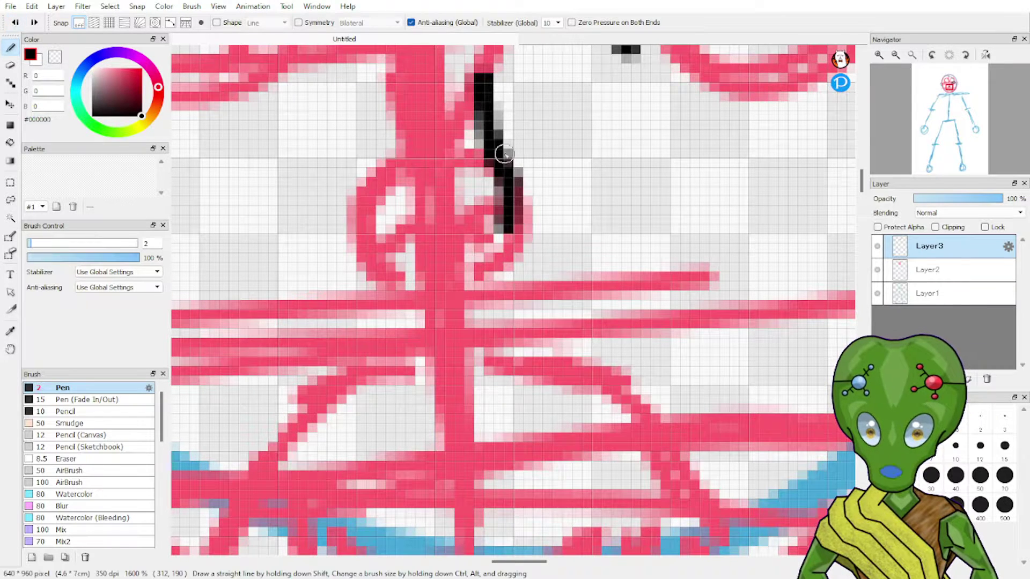
Ink the nose's lower contour inward to its base, with a short nostril line and a curved outer wing.
mouse_move(521, 205)
mouse_down()
mouse_move(508, 261)
mouse_move(470, 290)
mouse_up()
key(ctrl+z)
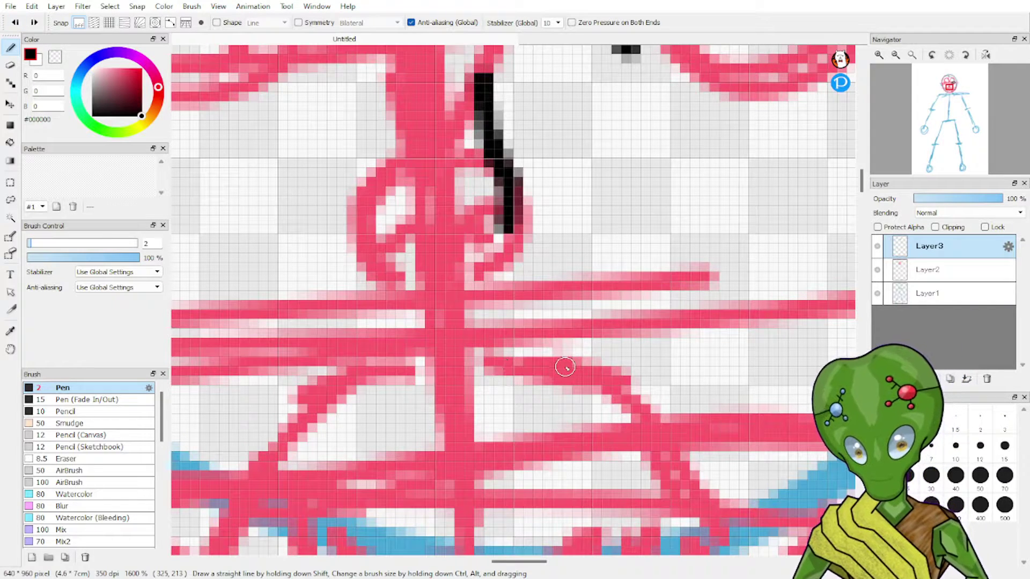
mouse_move(500, 154)
mouse_down()
mouse_move(520, 194)
mouse_move(514, 222)
mouse_move(506, 206)
mouse_move(505, 228)
mouse_move(469, 288)
mouse_up()
mouse_move(430, 196)
mouse_down()
mouse_move(545, 214)
mouse_move(552, 233)
mouse_move(536, 281)
mouse_move(518, 263)
mouse_move(529, 271)
mouse_move(509, 277)
mouse_move(515, 270)
mouse_up()
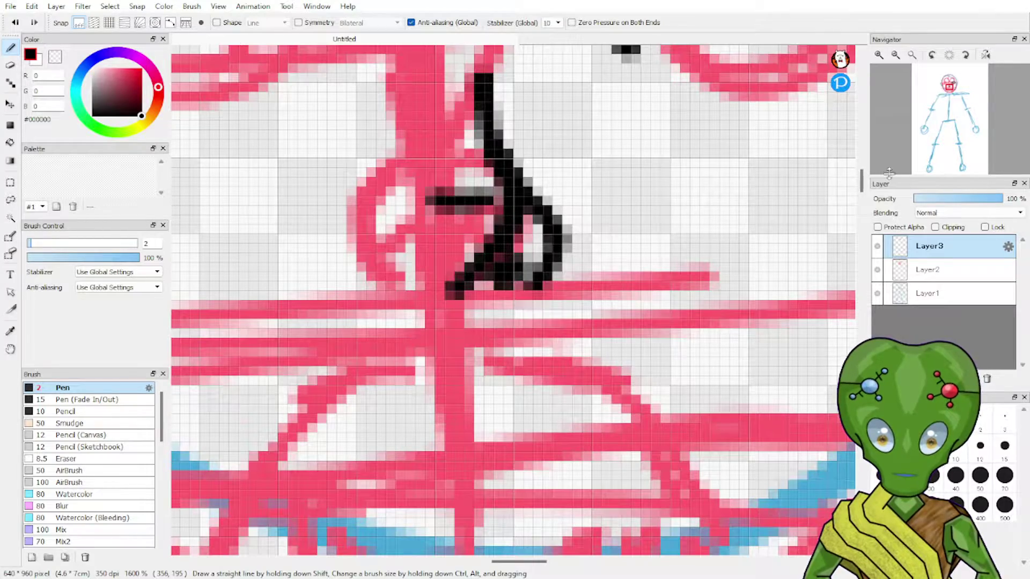
Ink a wavy line between the lips and a curved lower lip rising toward the mouth corner.
drag(941, 107, 950, 100)
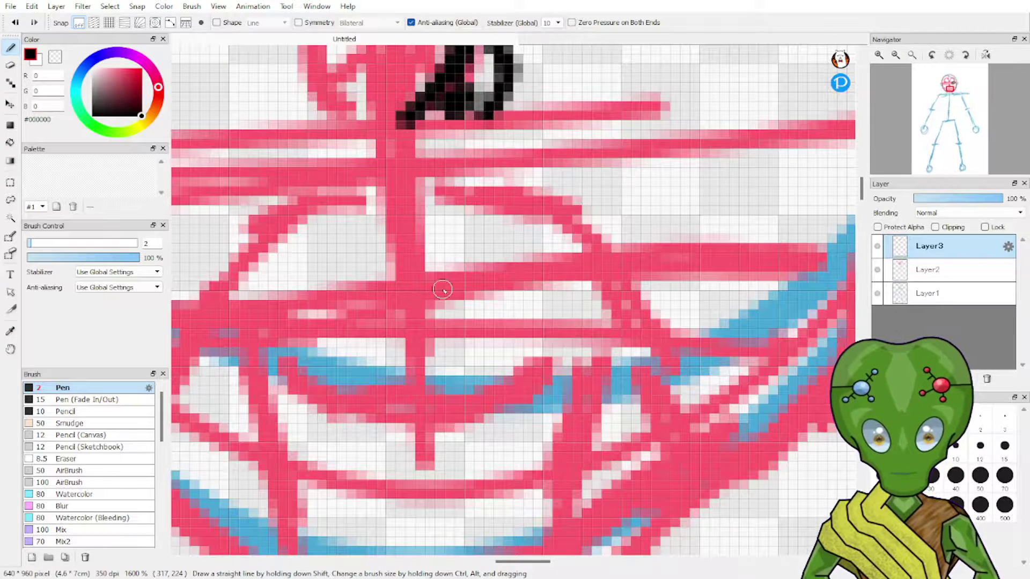
mouse_move(414, 259)
mouse_down()
mouse_move(462, 256)
mouse_move(448, 274)
mouse_move(432, 253)
mouse_move(472, 236)
mouse_move(545, 260)
mouse_move(618, 240)
mouse_up()
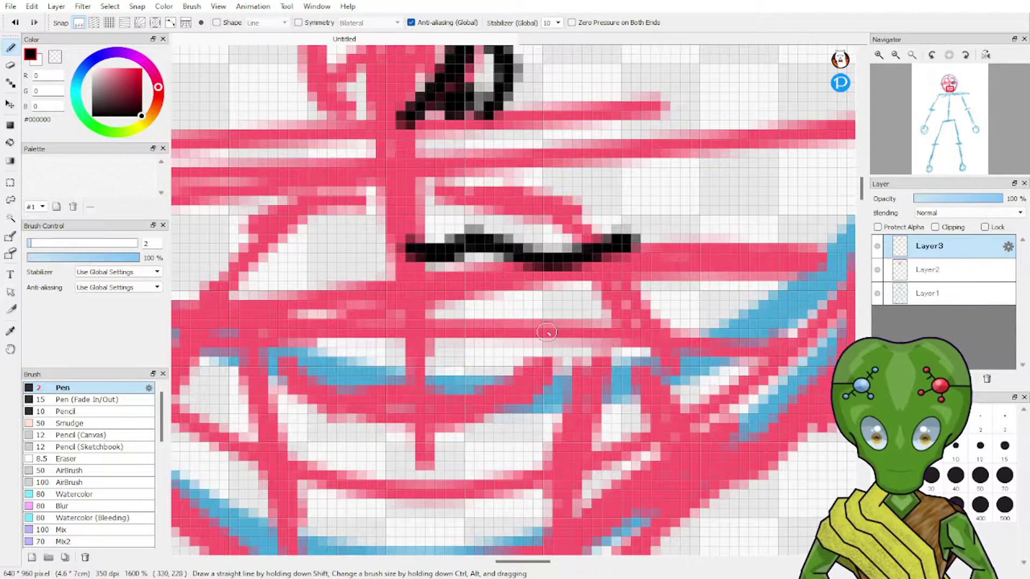
mouse_move(417, 295)
mouse_down()
mouse_move(537, 301)
mouse_move(584, 284)
mouse_up()
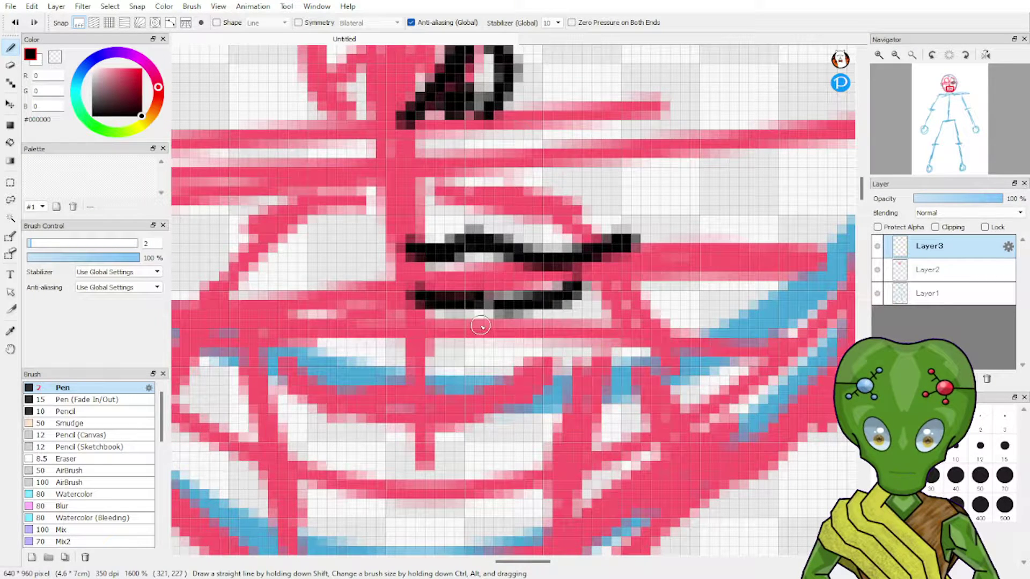
key(ctrl+z)
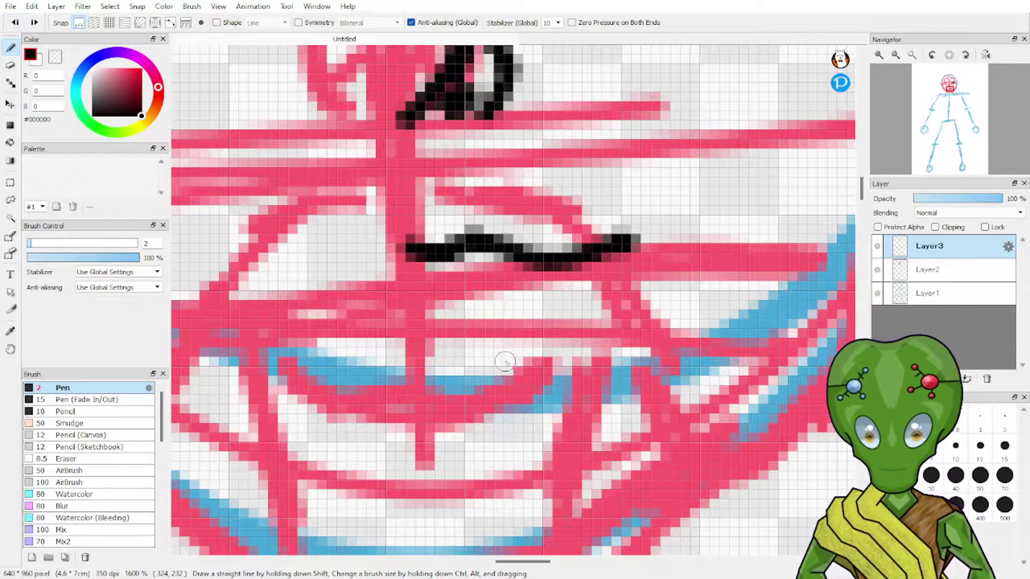
drag(424, 317, 579, 296)
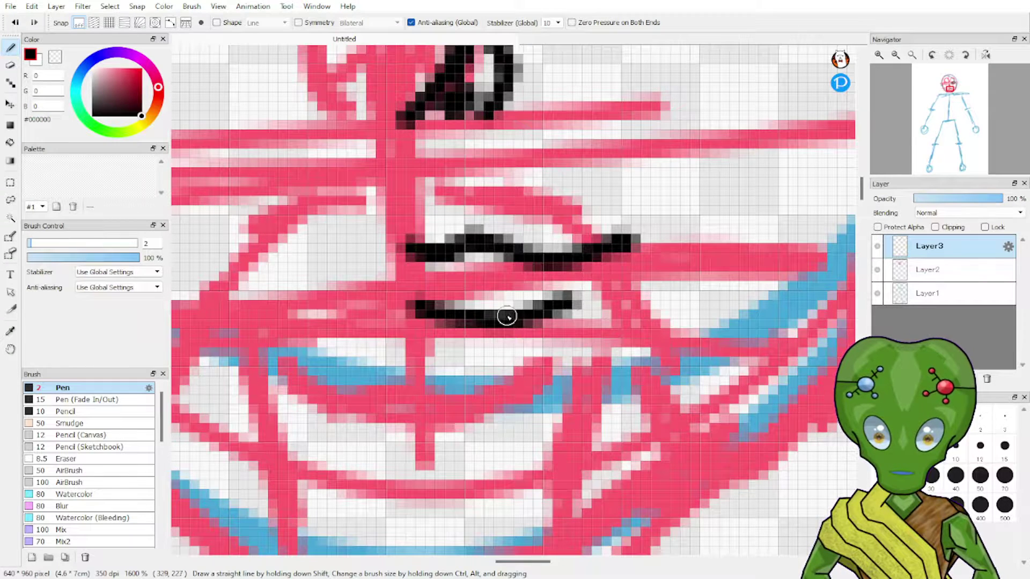
key(ctrl+z)
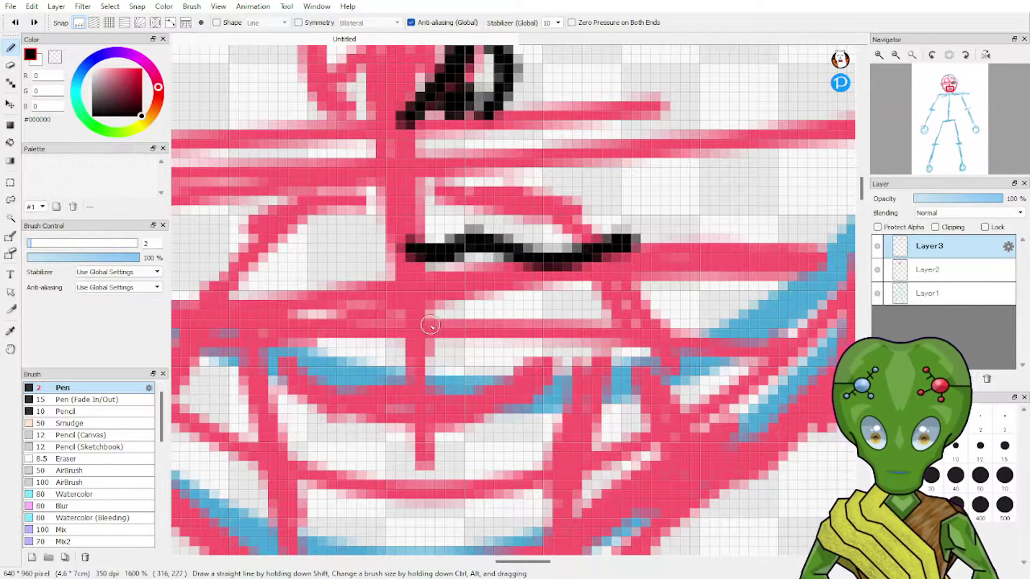
mouse_move(430, 325)
mouse_down()
mouse_move(528, 313)
mouse_move(607, 275)
mouse_up()
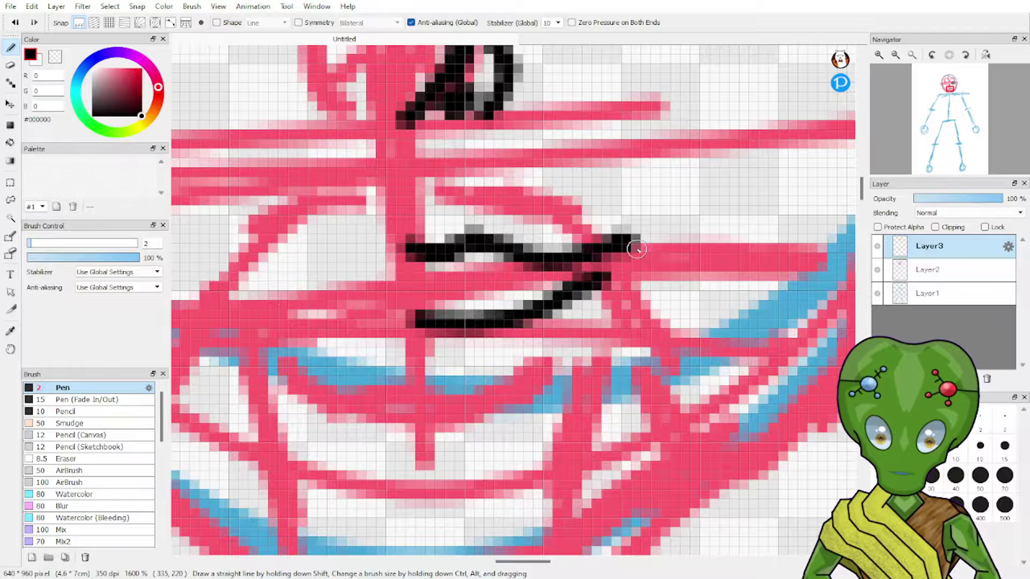
Ink the upper lip as an arch from the face's center line down to the mouth corner.
mouse_move(414, 207)
mouse_down()
mouse_move(490, 212)
mouse_move(523, 220)
mouse_up()
key(ctrl+z)
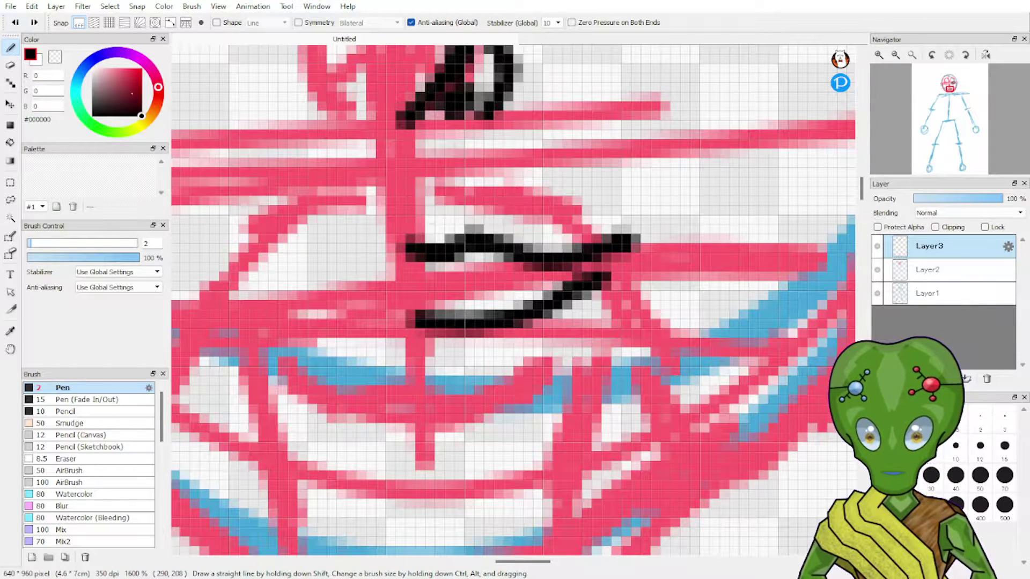
mouse_move(407, 212)
mouse_down()
mouse_move(460, 195)
mouse_move(498, 212)
mouse_move(580, 222)
mouse_up()
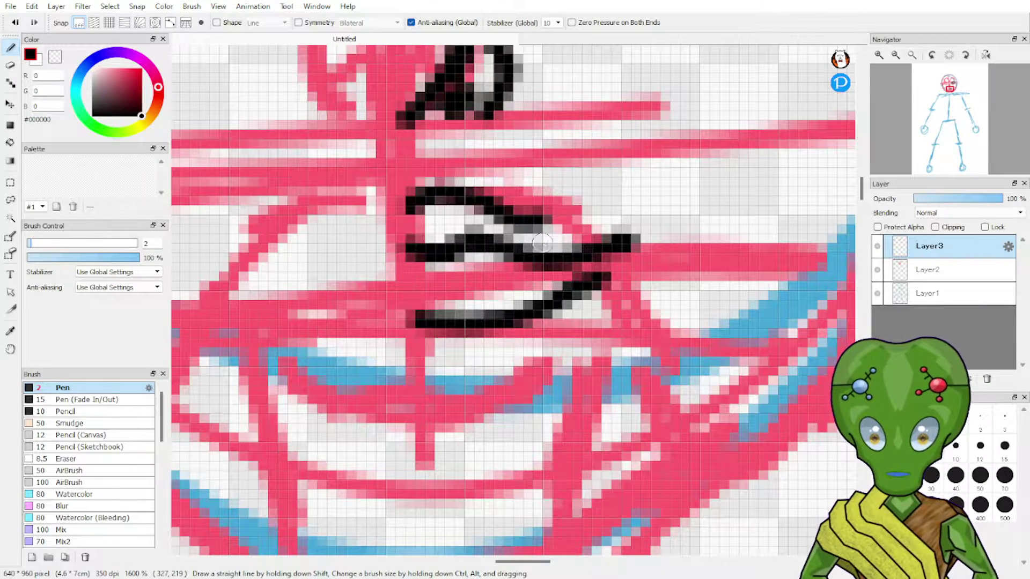
key(ctrl+z)
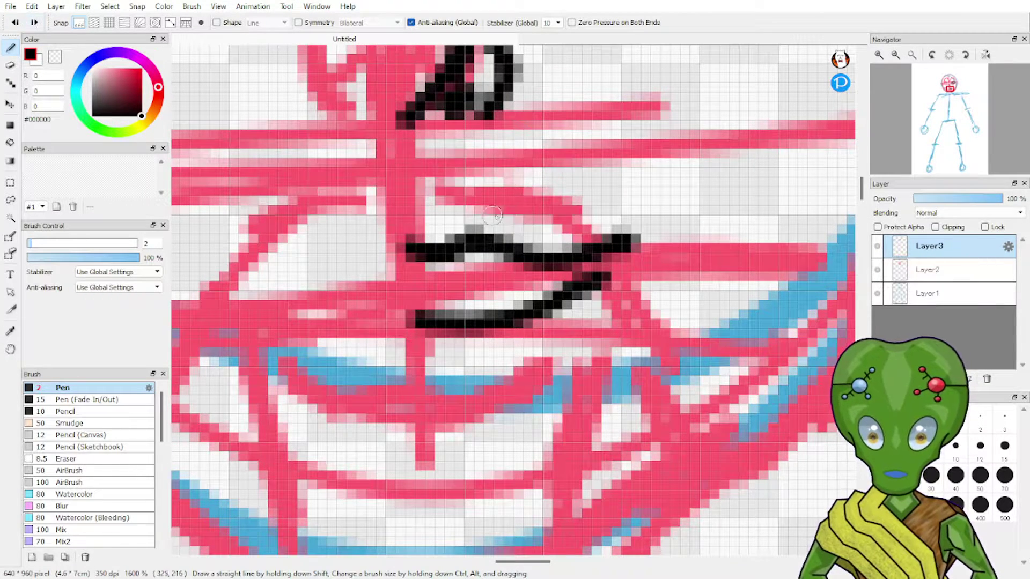
mouse_move(425, 205)
mouse_down()
mouse_move(487, 191)
mouse_move(590, 236)
mouse_up()
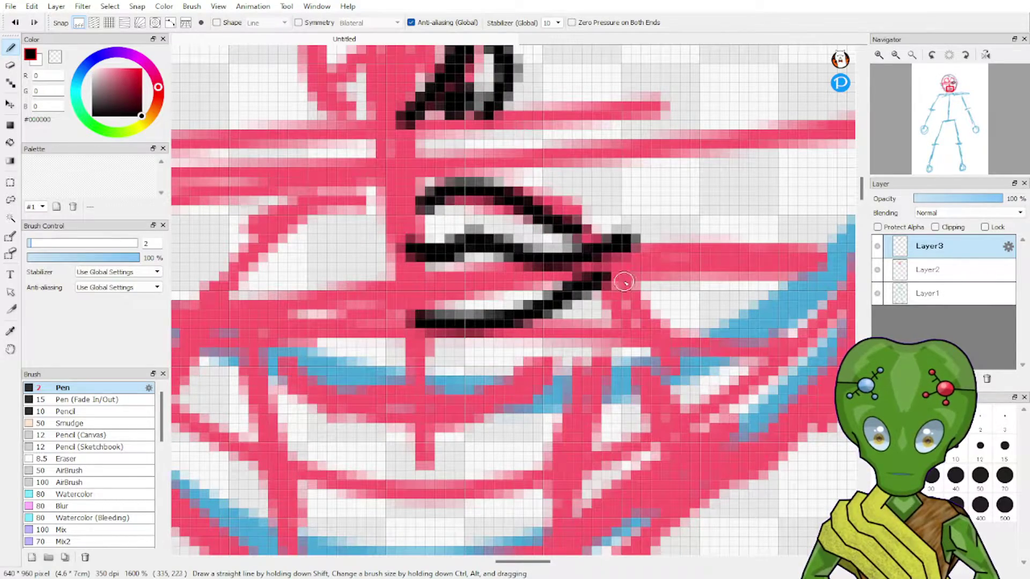
drag(949, 103, 950, 103)
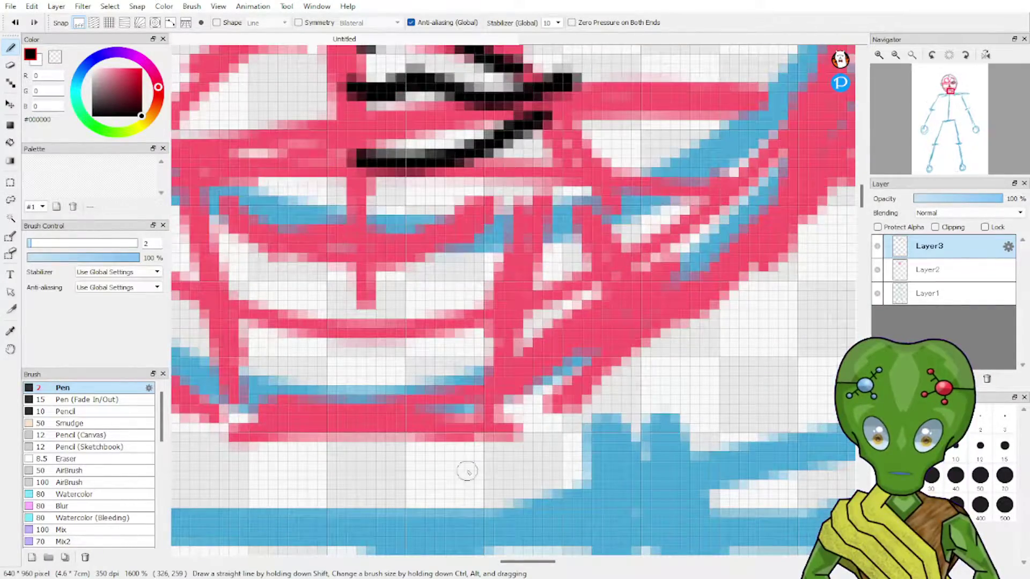
drag(378, 422, 512, 399)
key(ctrl+z)
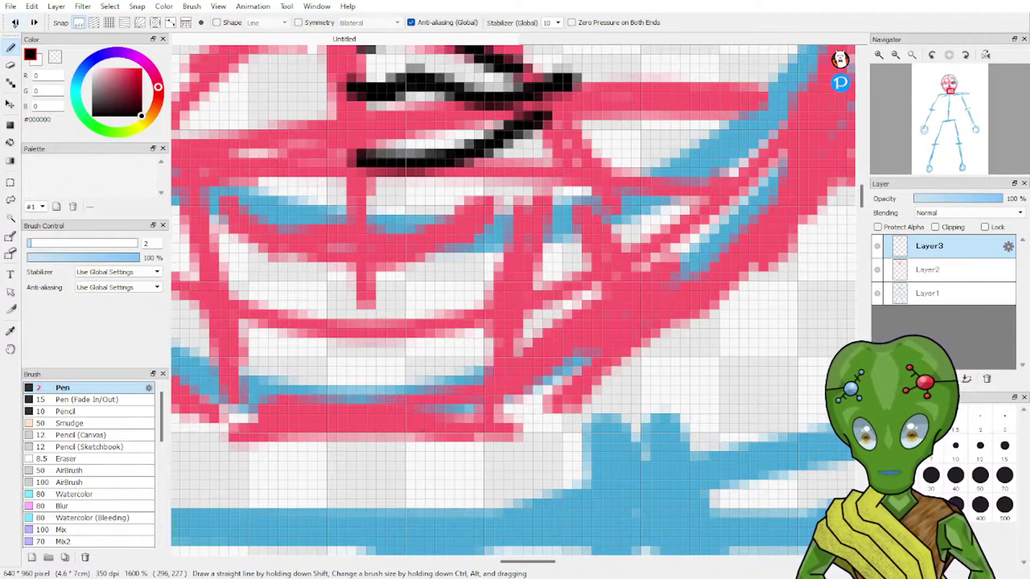
click(906, 74)
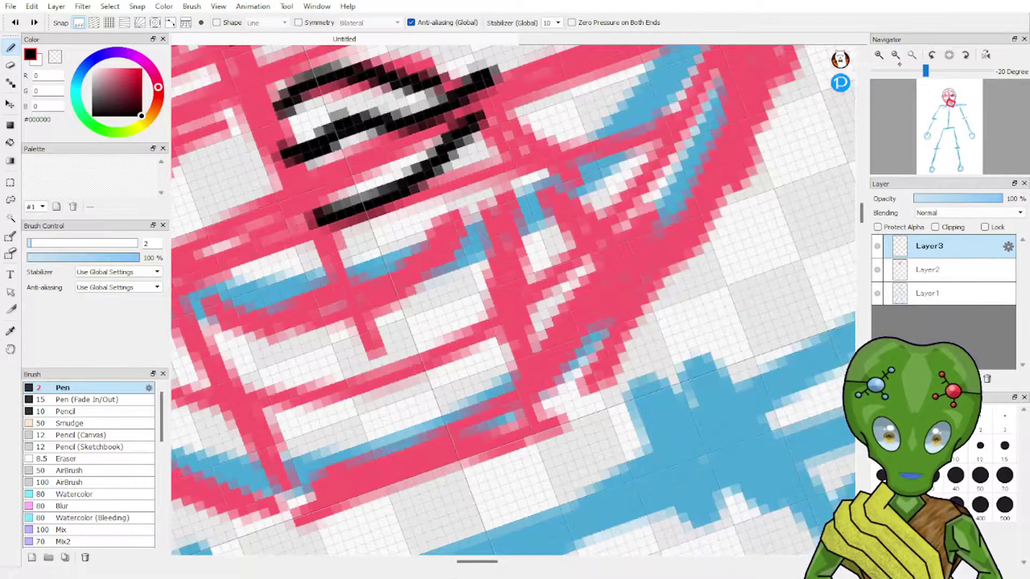
drag(925, 70, 931, 72)
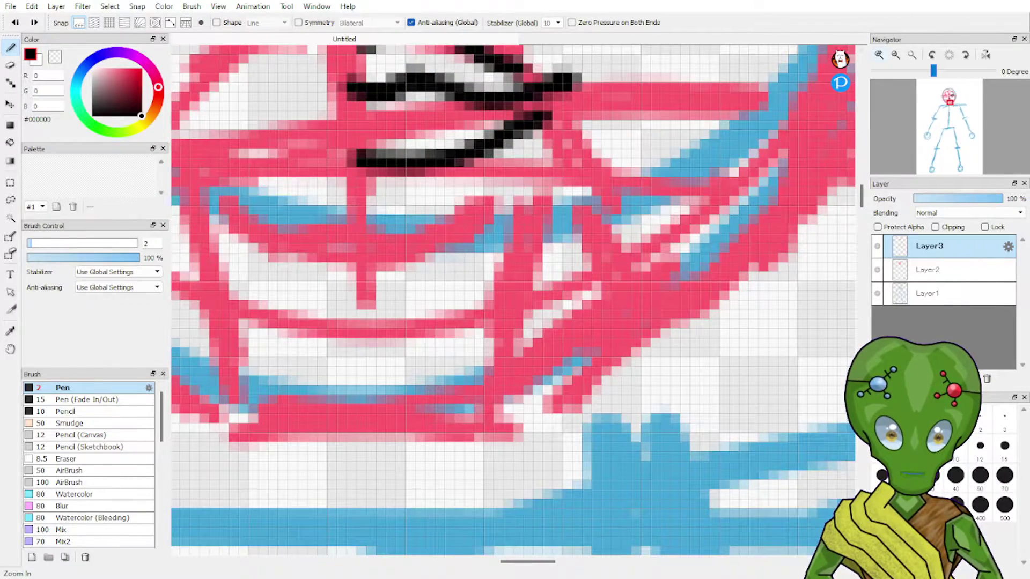
click(879, 55)
click(879, 55)
click(893, 55)
click(893, 55)
click(893, 55)
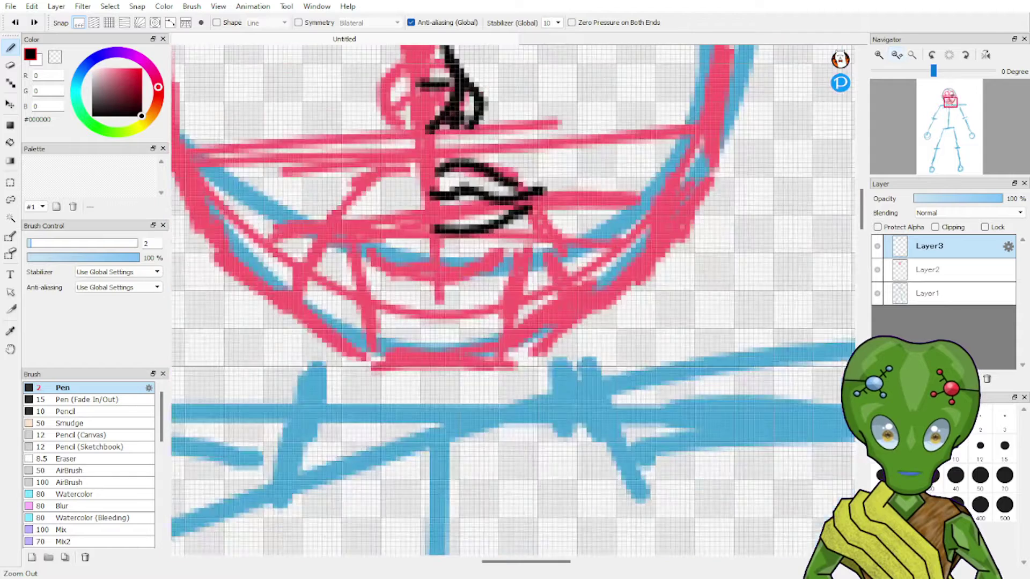
click(893, 55)
drag(953, 107, 948, 89)
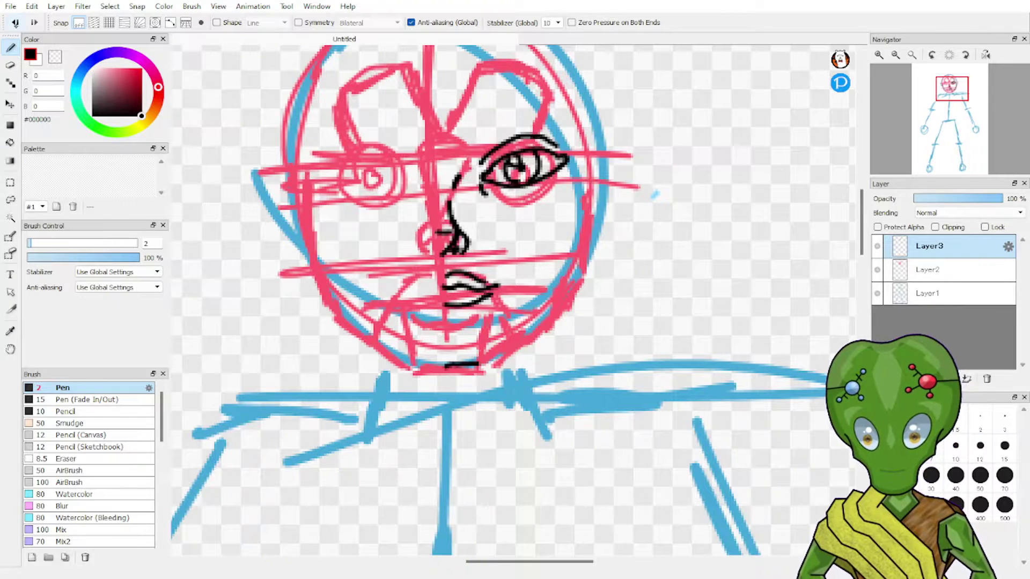
key(ctrl+z)
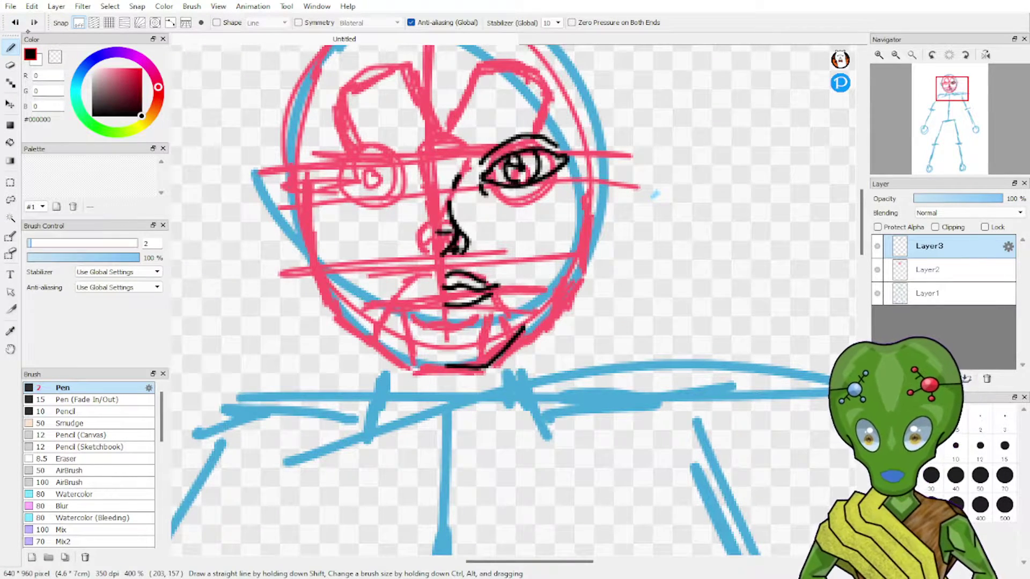
key(ctrl+z)
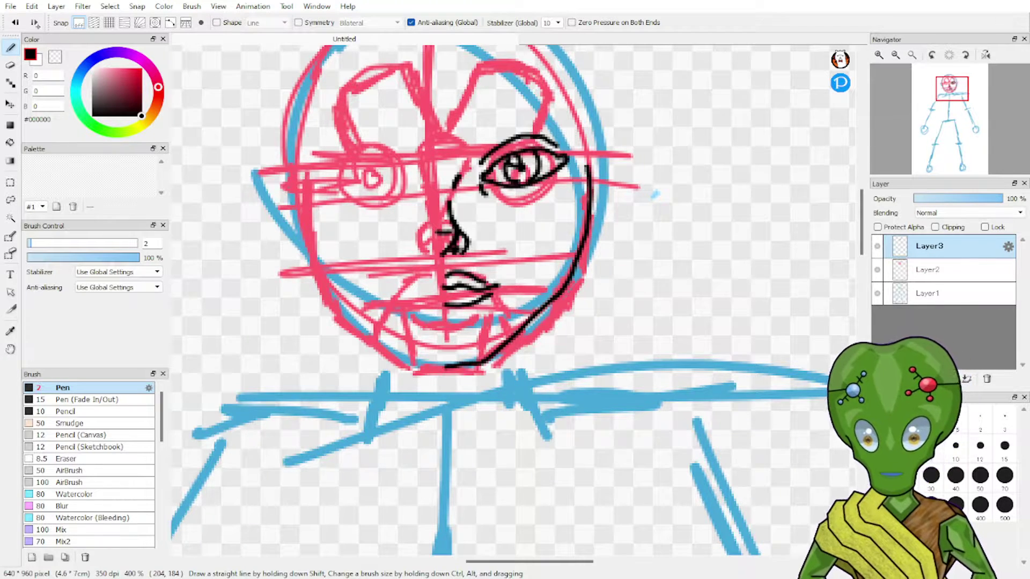
click(16, 23)
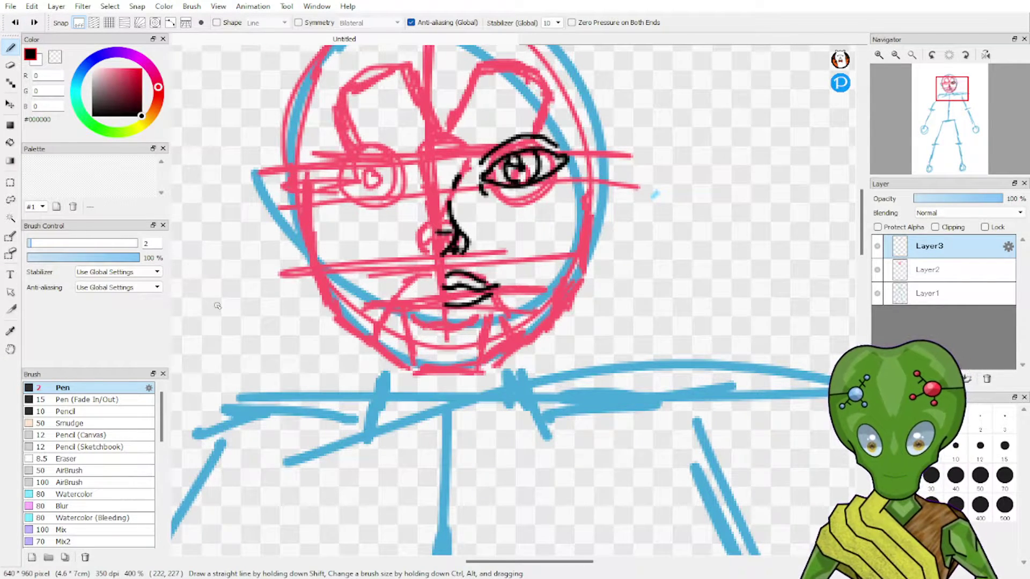
Enclose the inked eye on Layer3 in a rectangular selection and move it slightly outward from the nose, keeping the canvas unrotated.
click(11, 183)
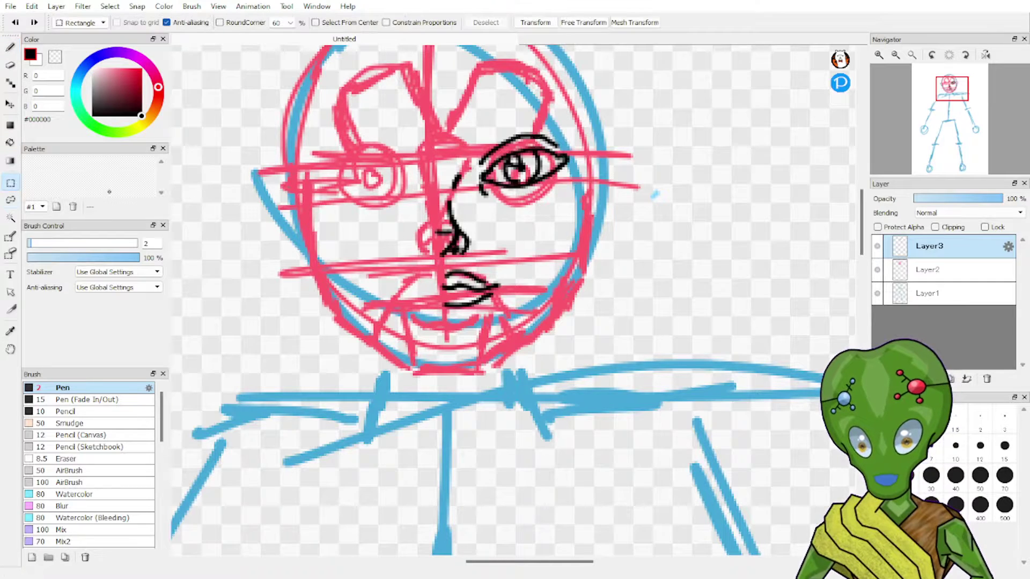
drag(466, 113, 583, 218)
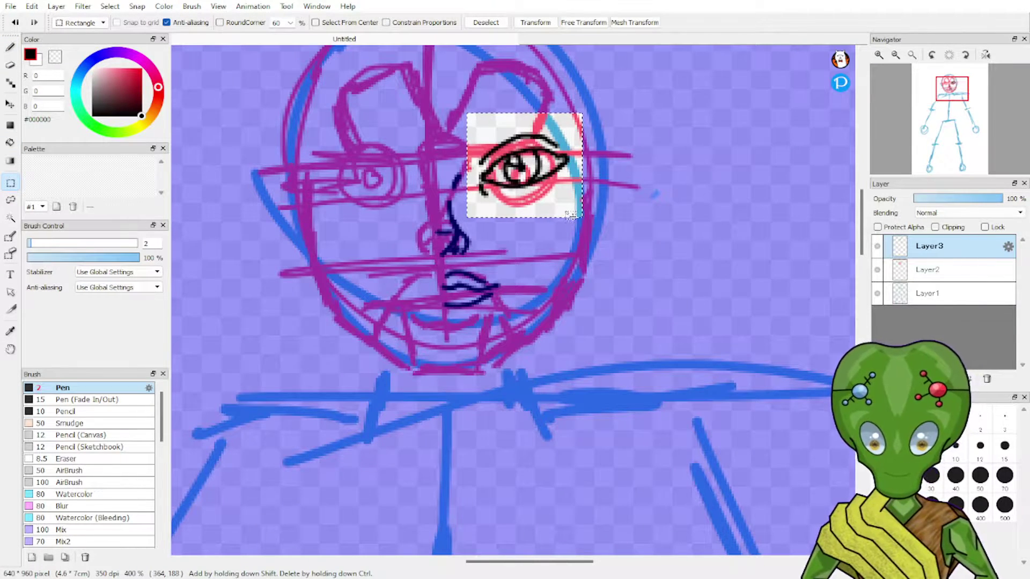
click(583, 217)
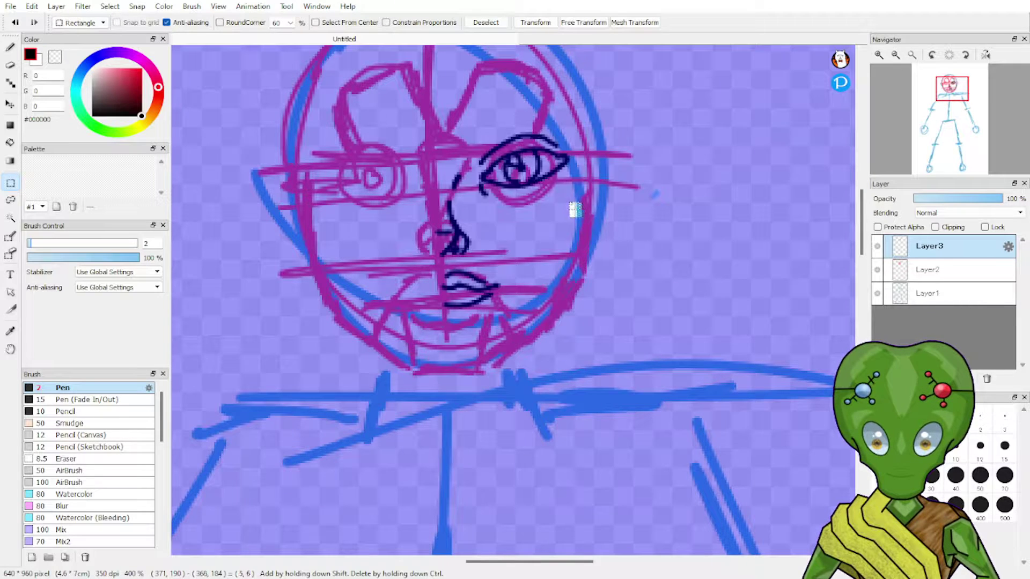
drag(469, 122, 586, 221)
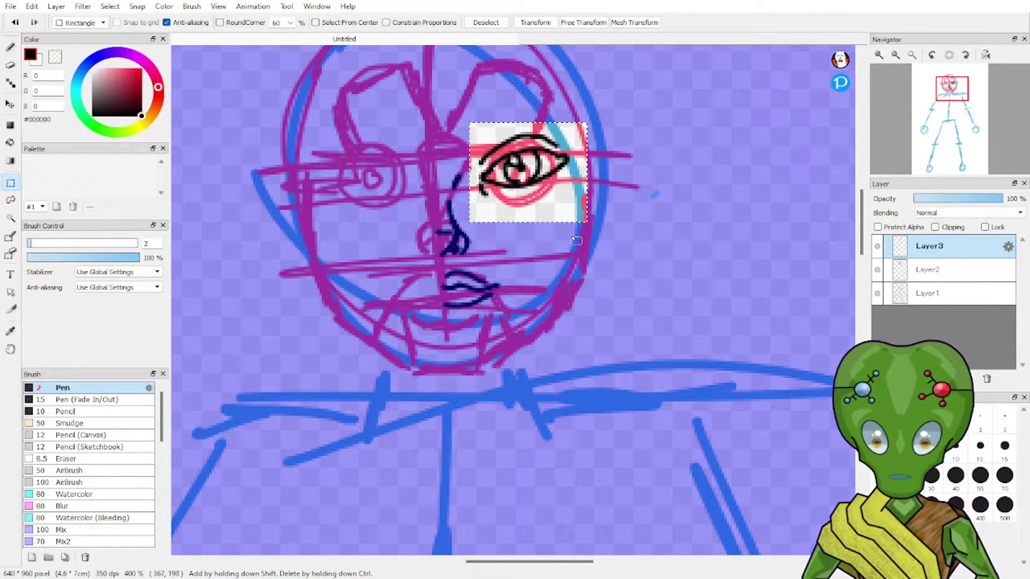
click(10, 105)
drag(512, 163, 502, 136)
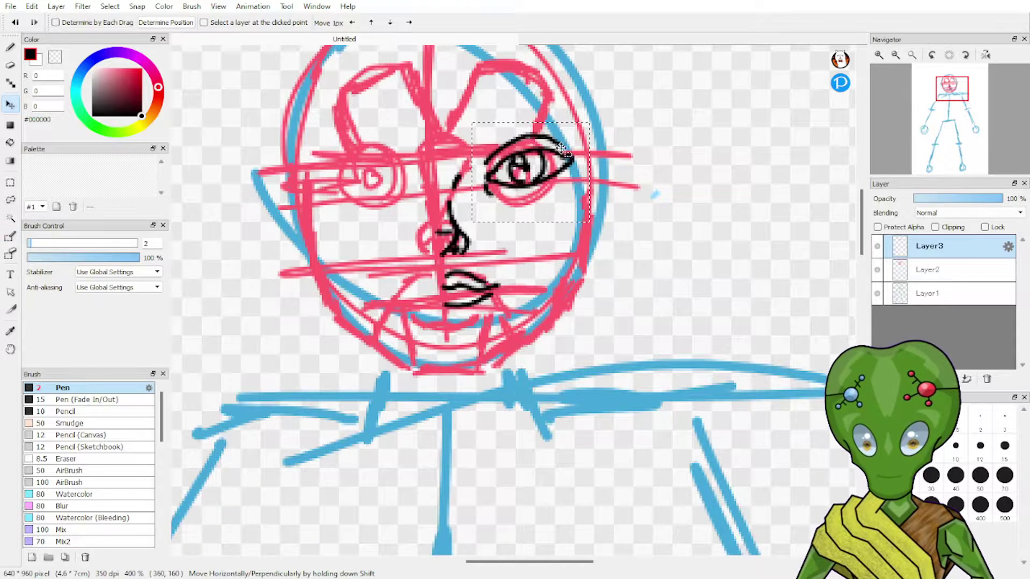
key(Right)
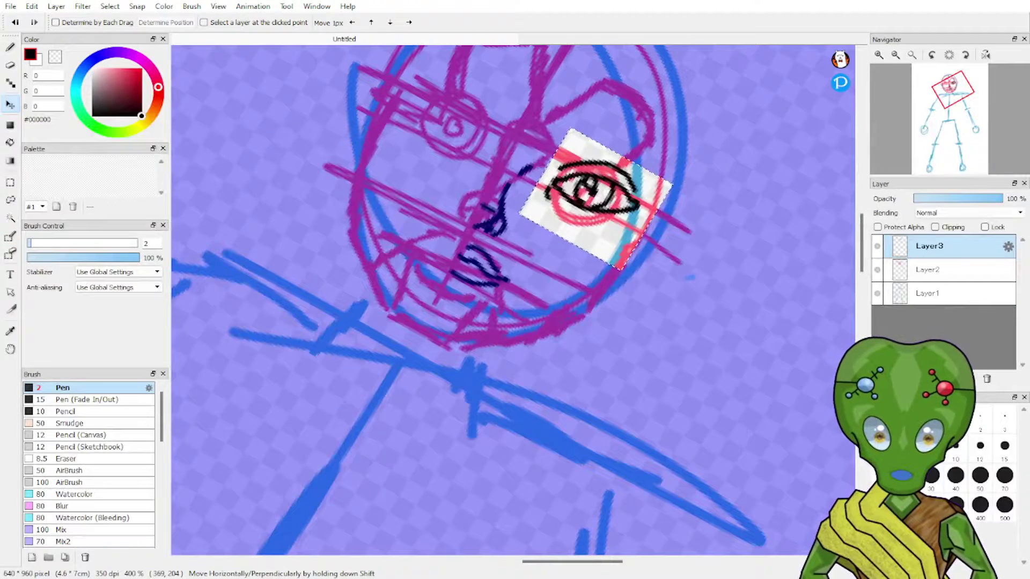
key(ctrl+alt+Left)
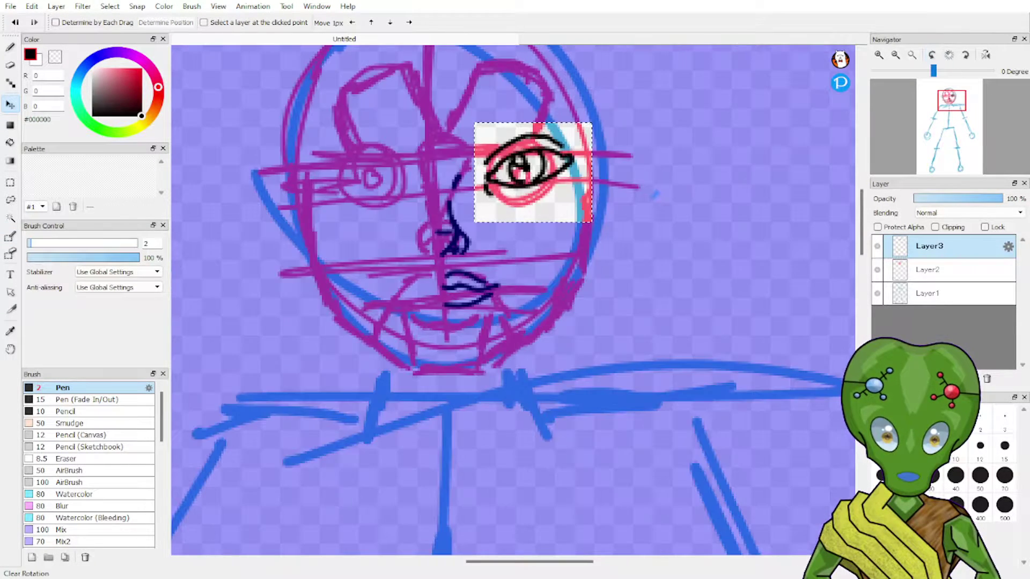
key(shift)
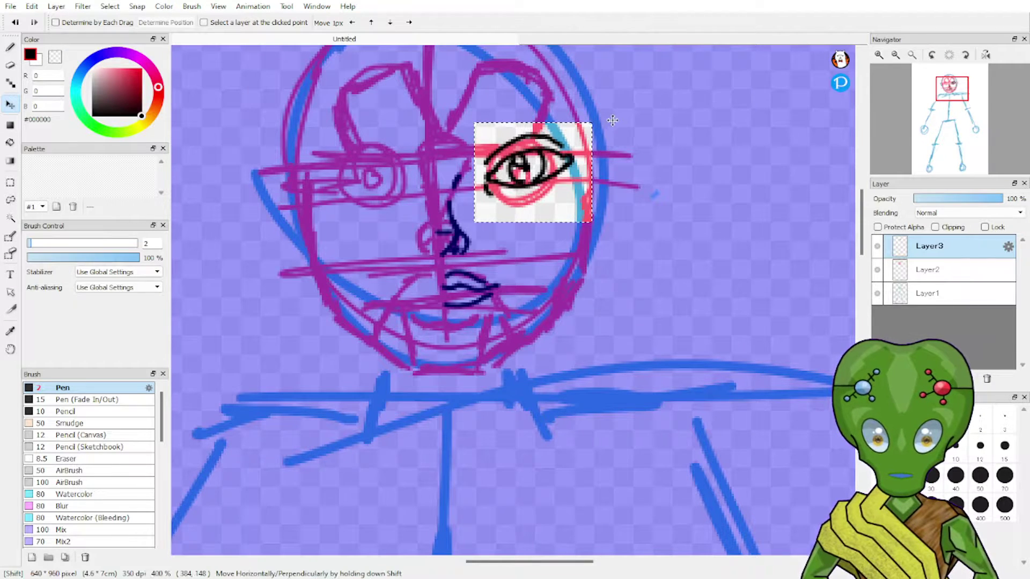
mouse_move(594, 124)
mouse_down()
mouse_move(572, 135)
mouse_move(595, 141)
mouse_up()
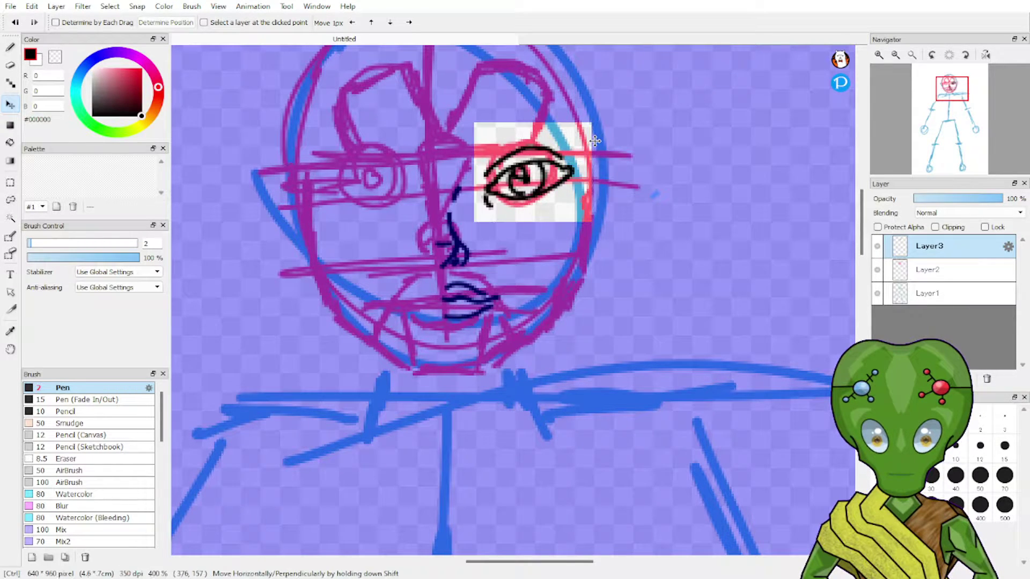
key(ctrl+z)
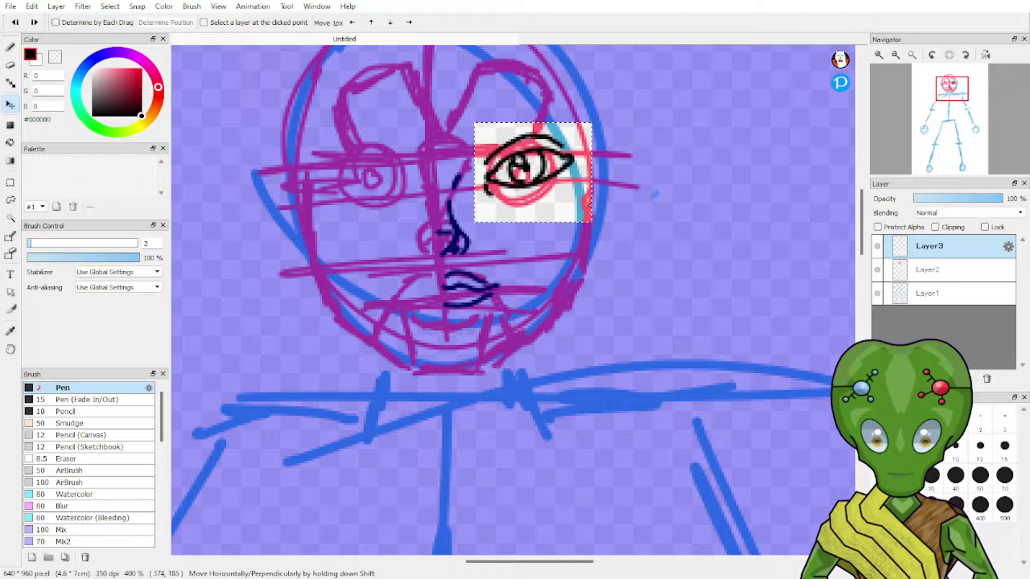
key(ctrl)
key(ctrl+v)
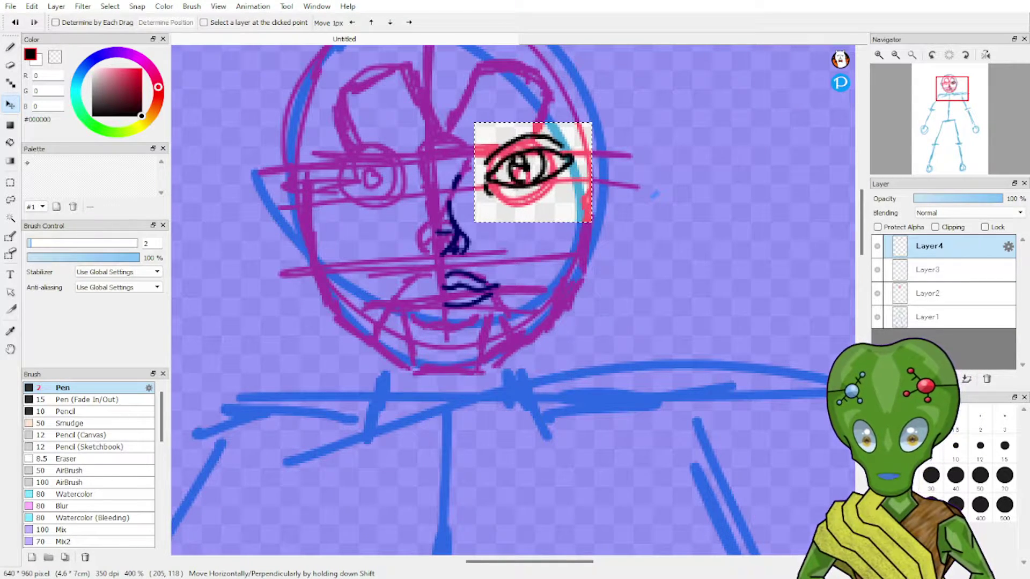
drag(591, 223, 576, 213)
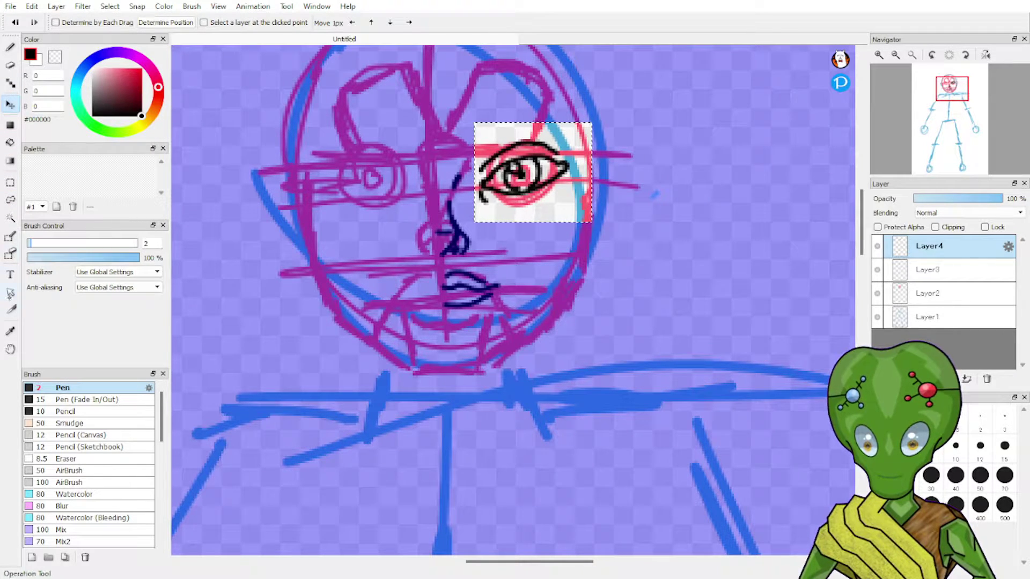
click(10, 292)
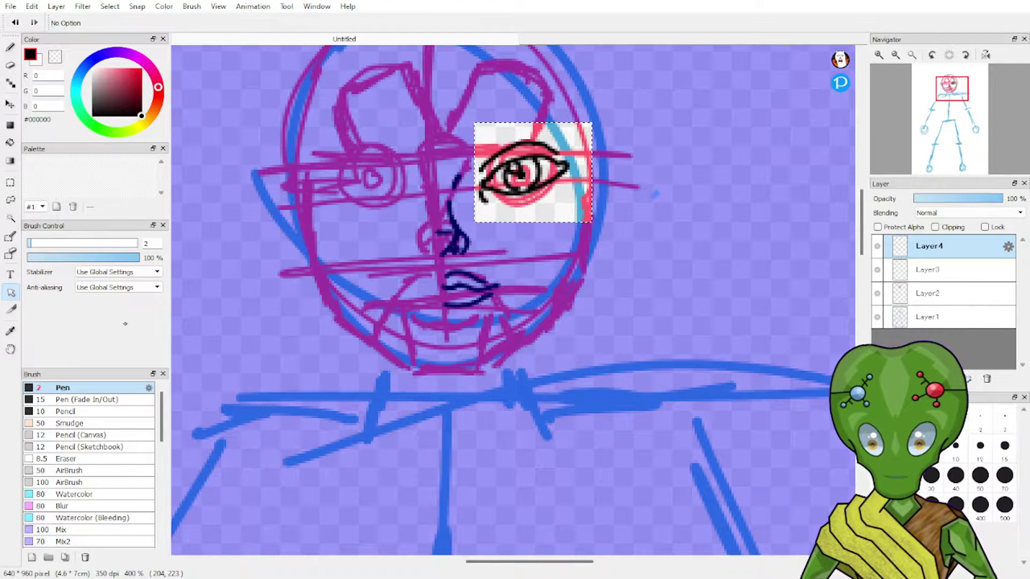
click(10, 104)
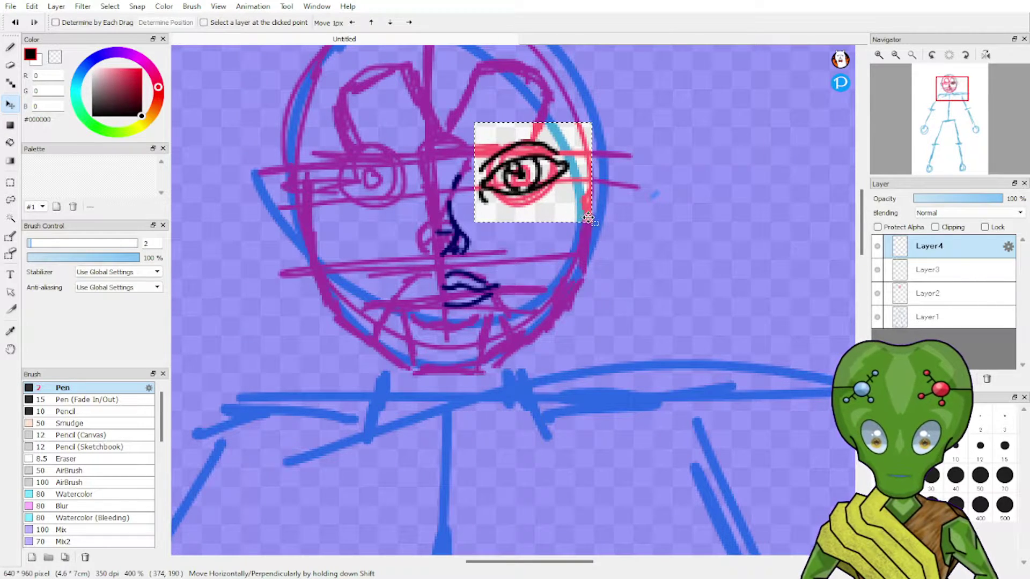
mouse_move(589, 217)
mouse_down()
mouse_move(562, 196)
mouse_move(558, 239)
mouse_move(650, 241)
mouse_move(605, 216)
mouse_move(617, 252)
mouse_move(579, 236)
mouse_up()
key(ctrl+z)
key(ctrl+z)
key(ctrl+z)
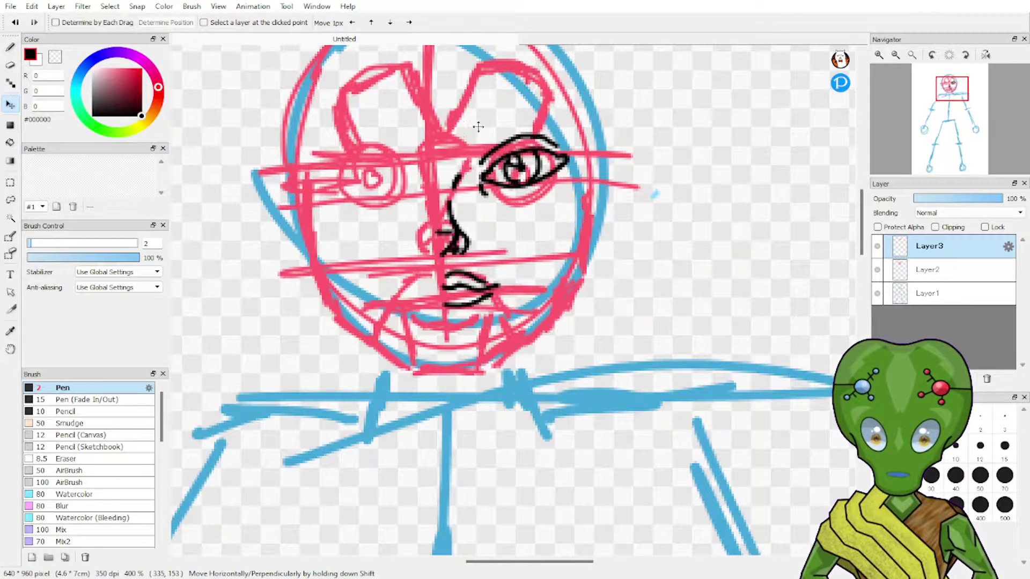
drag(456, 125, 508, 146)
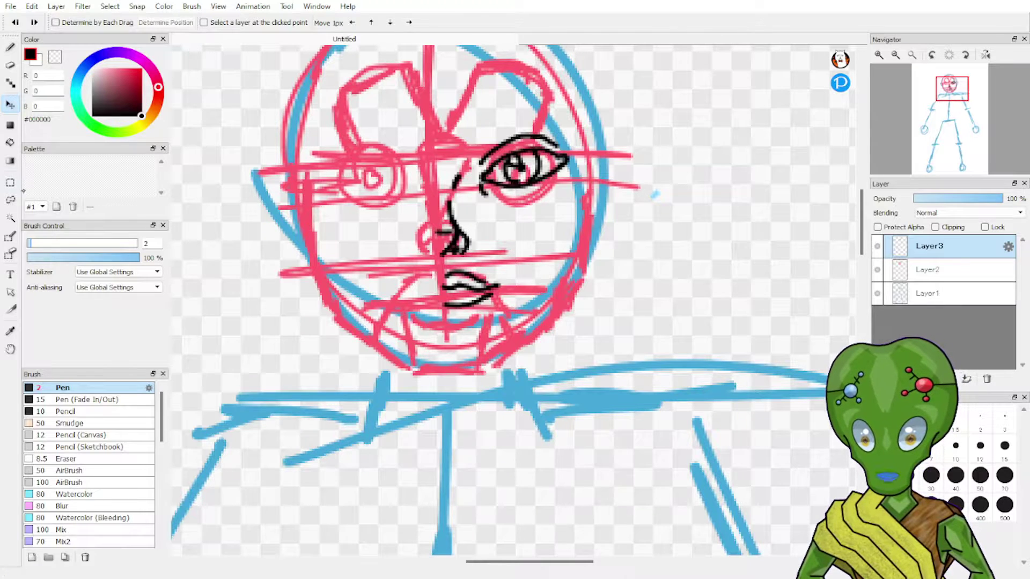
Enclose the inked eye on Layer3 in a new rectangular selection and move it slightly upward.
key(m)
drag(472, 104, 609, 224)
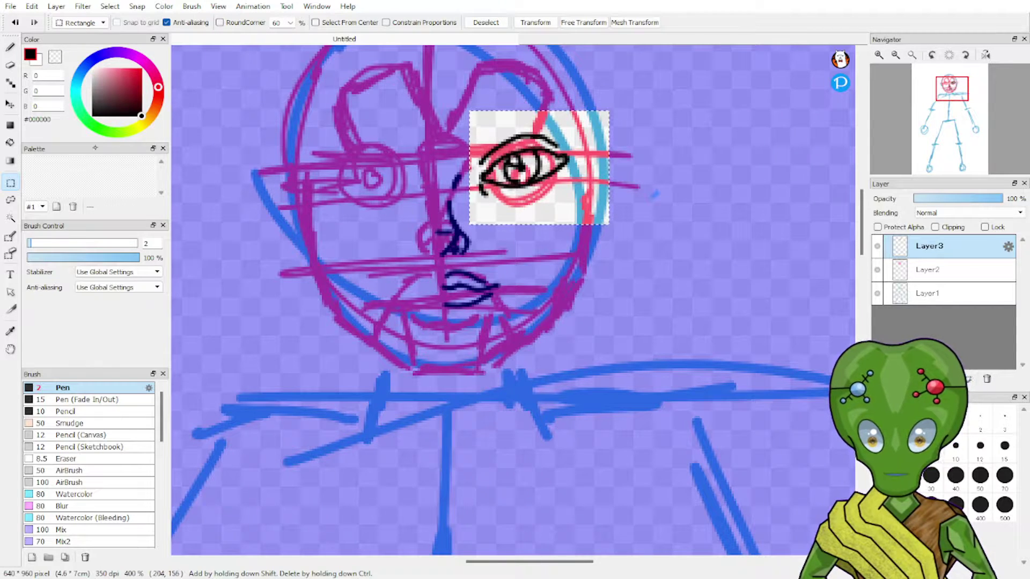
click(10, 104)
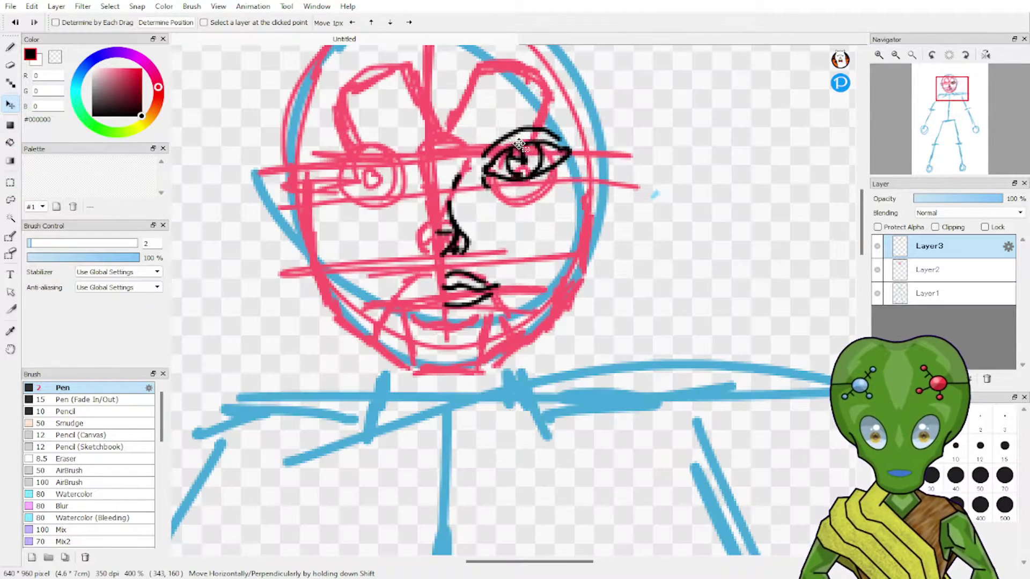
mouse_move(517, 154)
mouse_down()
mouse_move(525, 140)
mouse_move(504, 150)
mouse_up()
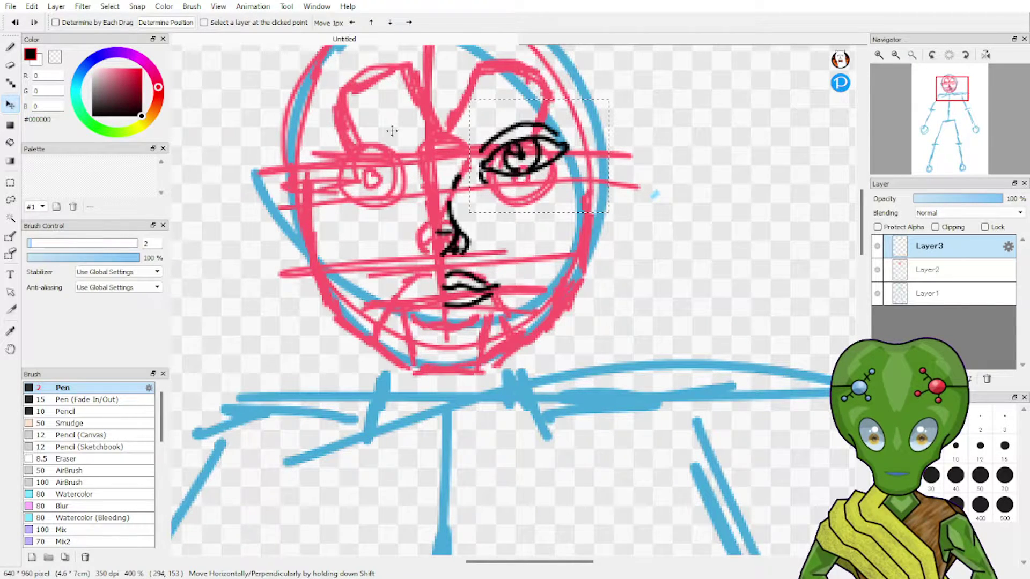
Deselect the eye and erase the inked upper nose-bridge line, enlarging the Eraser to size 10.
click(10, 66)
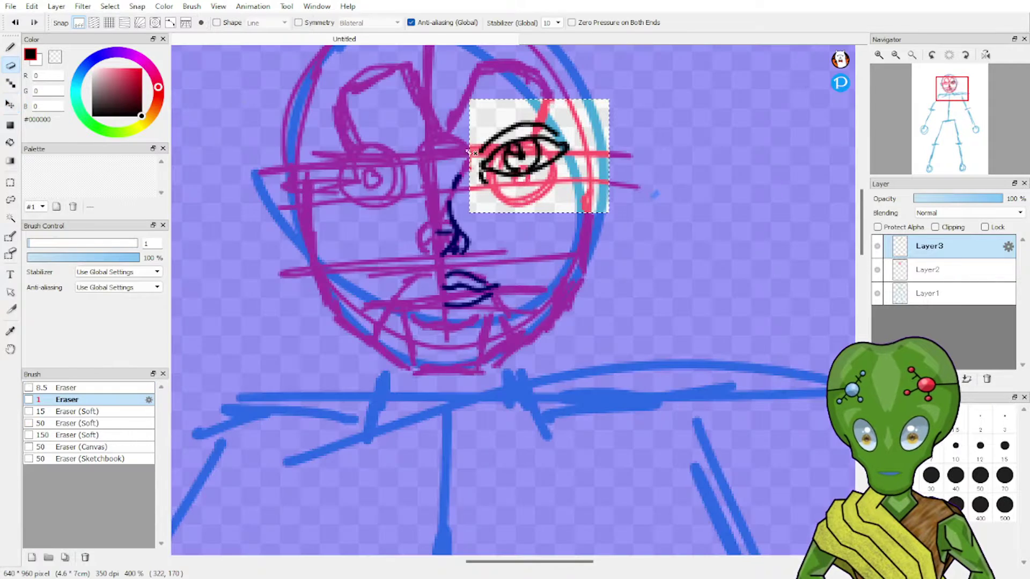
key(ctrl+d)
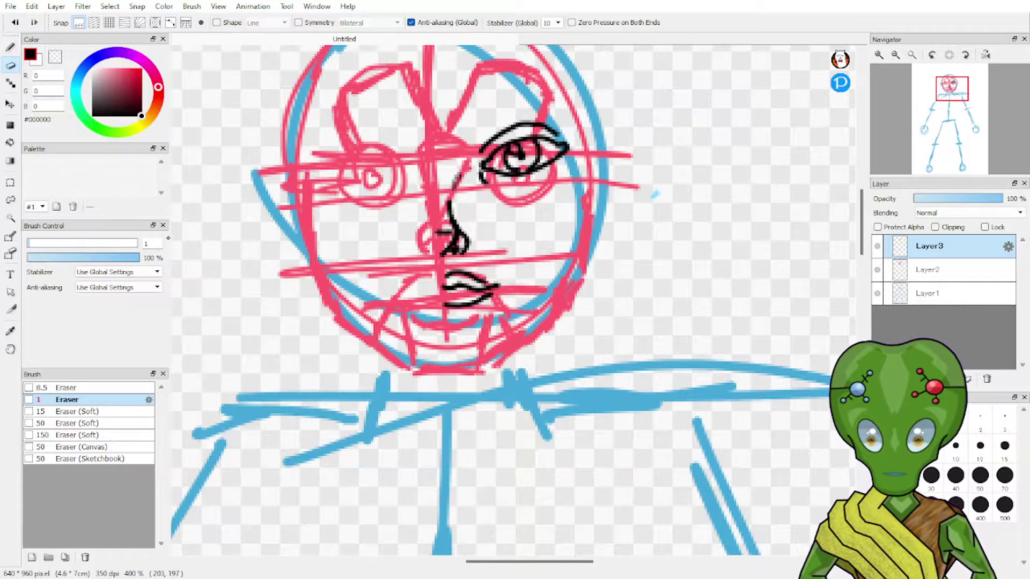
text(0)
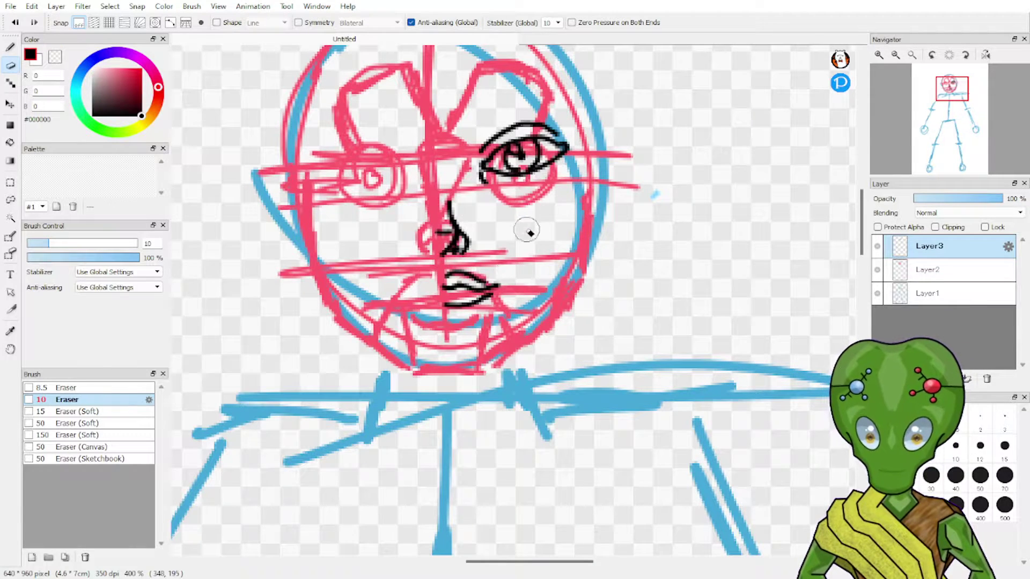
Enclose the inked half mouth in a rectangular selection and move it slightly down.
key(m)
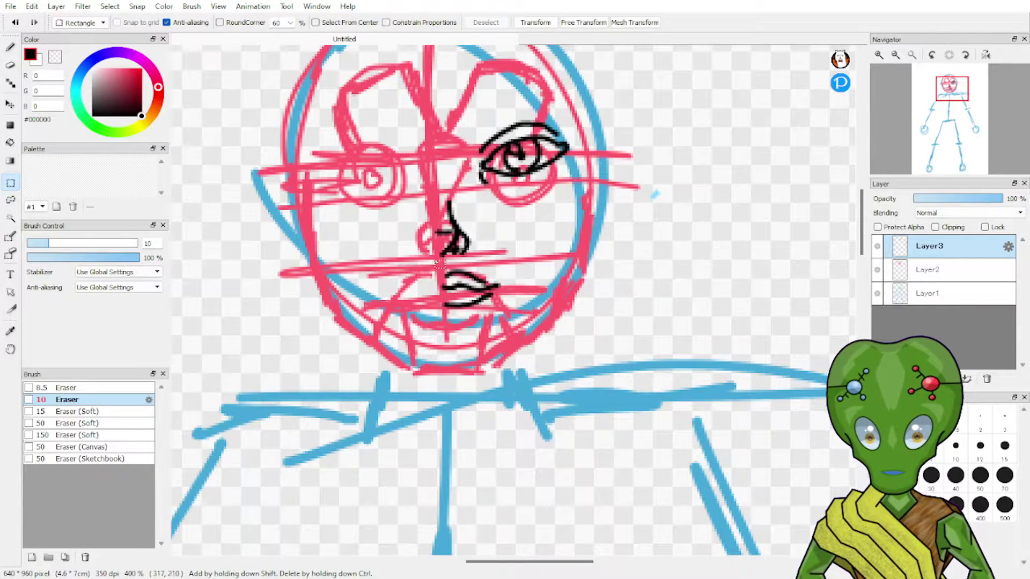
drag(408, 261, 555, 335)
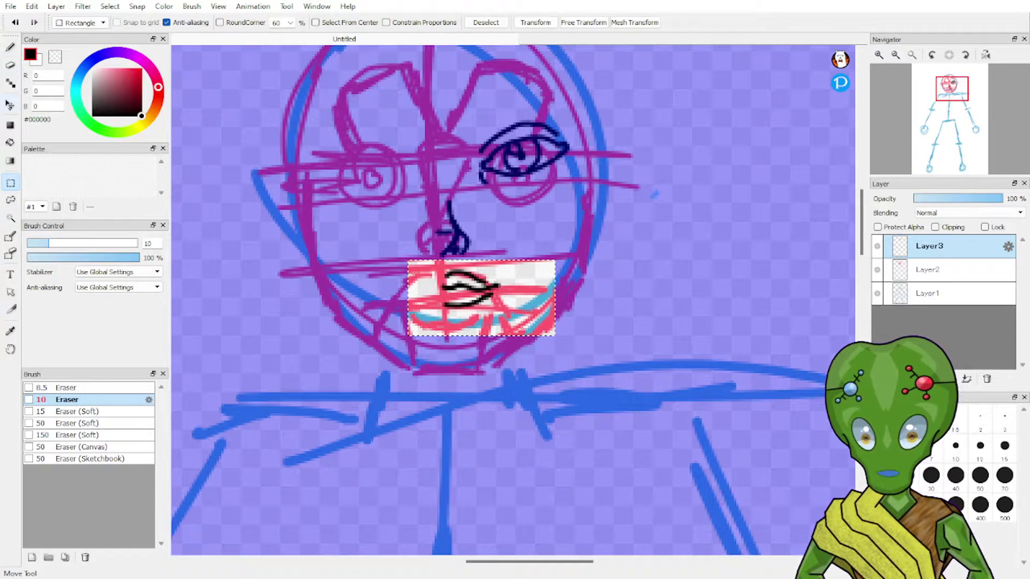
click(10, 106)
drag(476, 288, 476, 295)
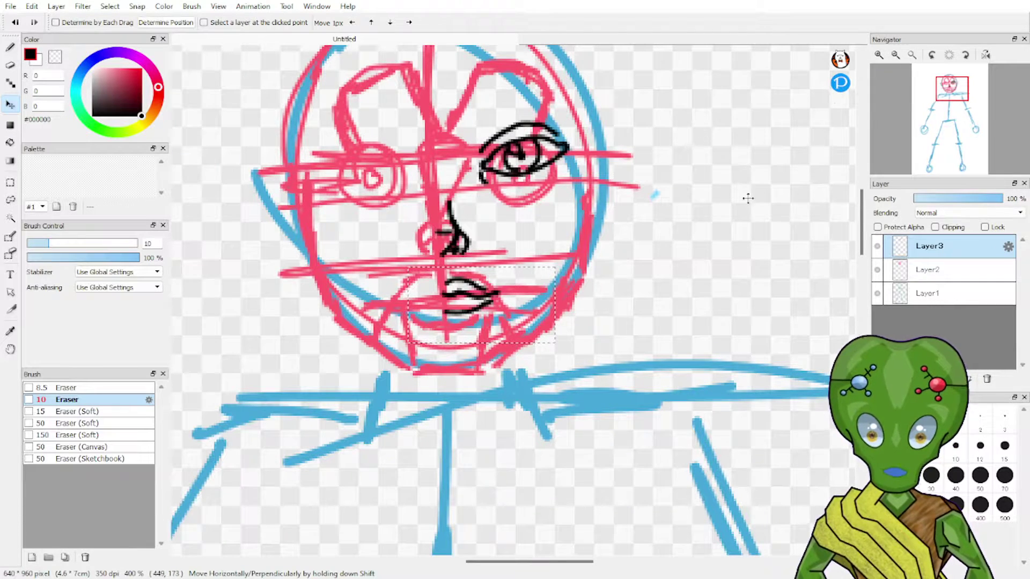
Clear the mouth selection and ink a short flat chin line outward from the face's center, undoing unsatisfactory strokes.
key(b)
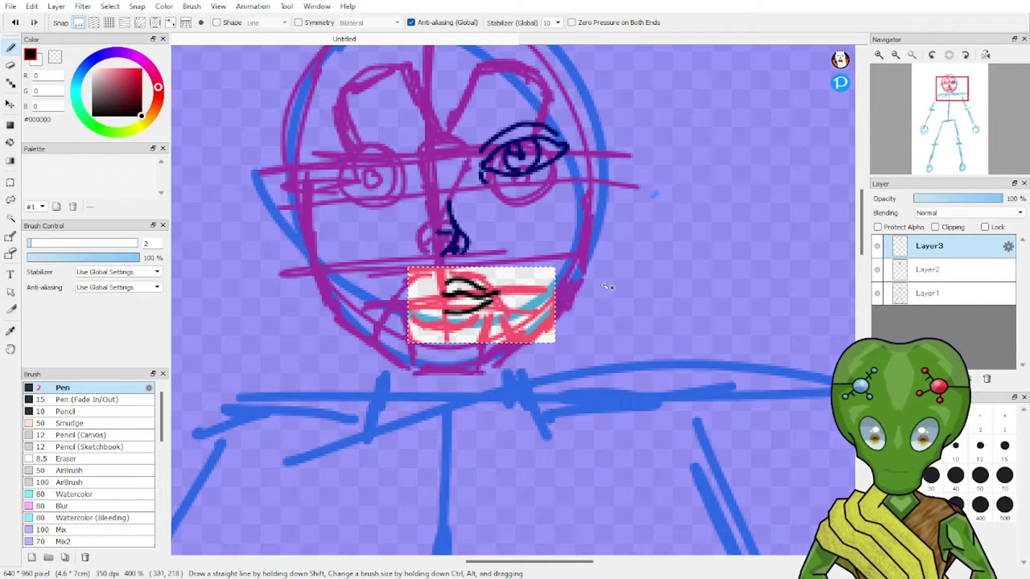
key(ctrl+d)
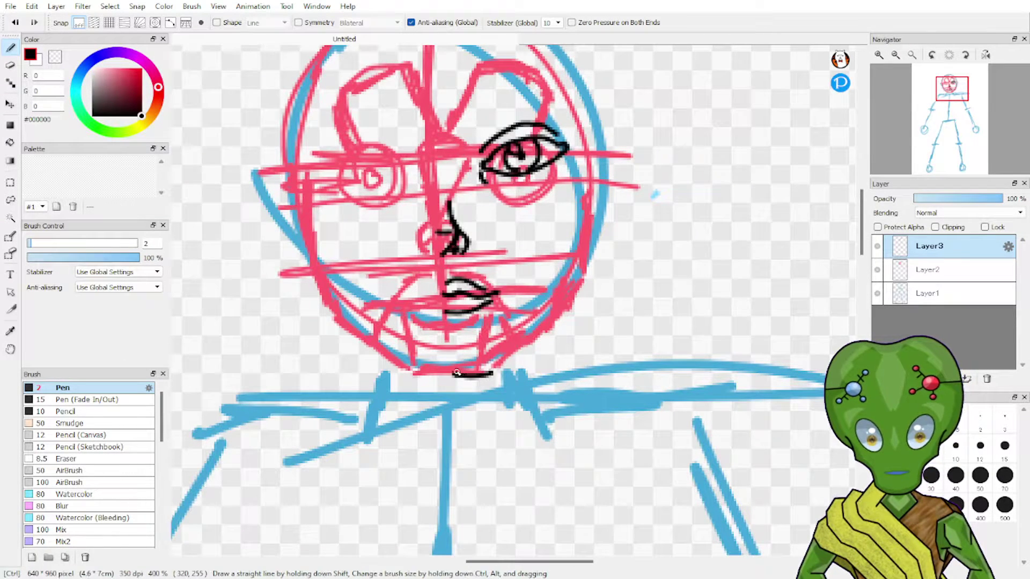
drag(444, 376, 482, 371)
key(ctrl+z)
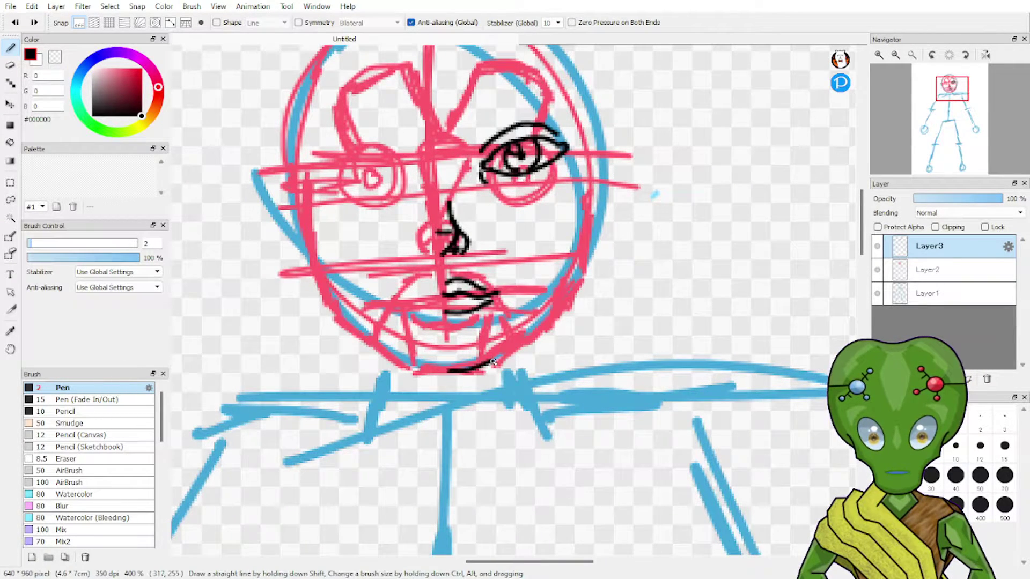
key(ctrl+z)
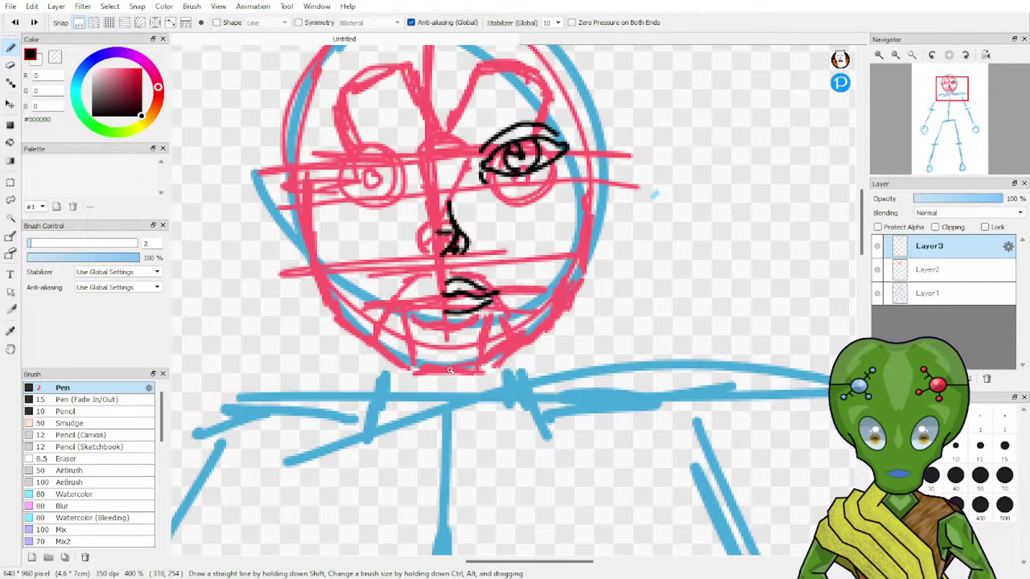
key(ctrl+z)
drag(450, 369, 495, 358)
key(ctrl+z)
key(ctrl+z)
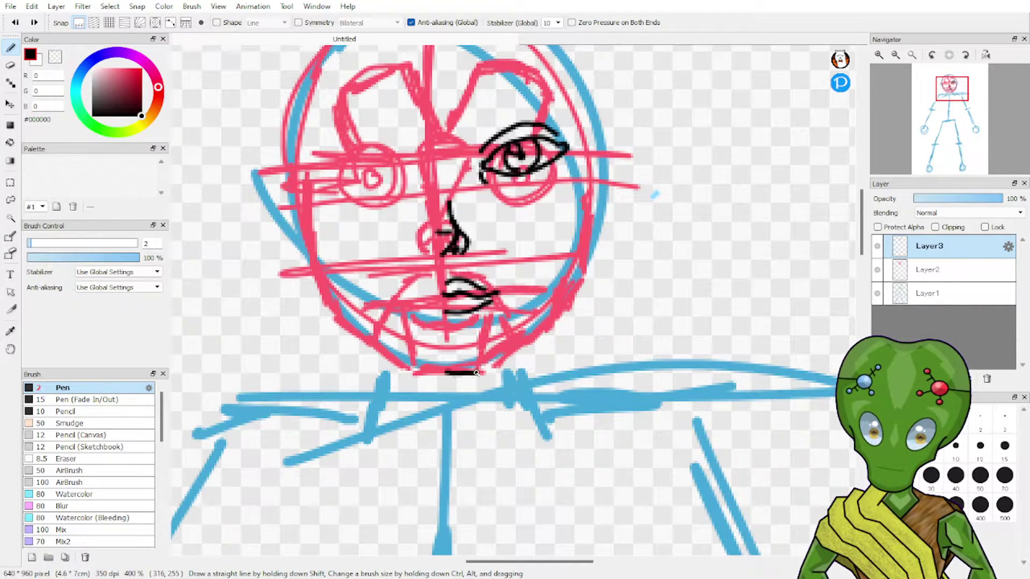
Ink the jawline from the chin up to the cheek and continue the side of the face to eye level.
drag(516, 343, 562, 291)
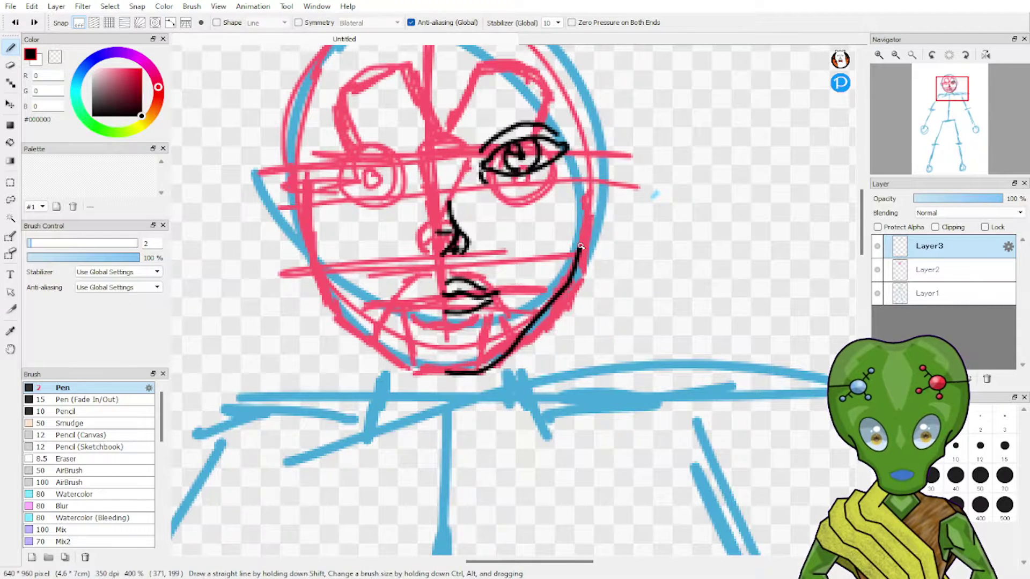
drag(581, 236, 598, 154)
key(ctrl+z)
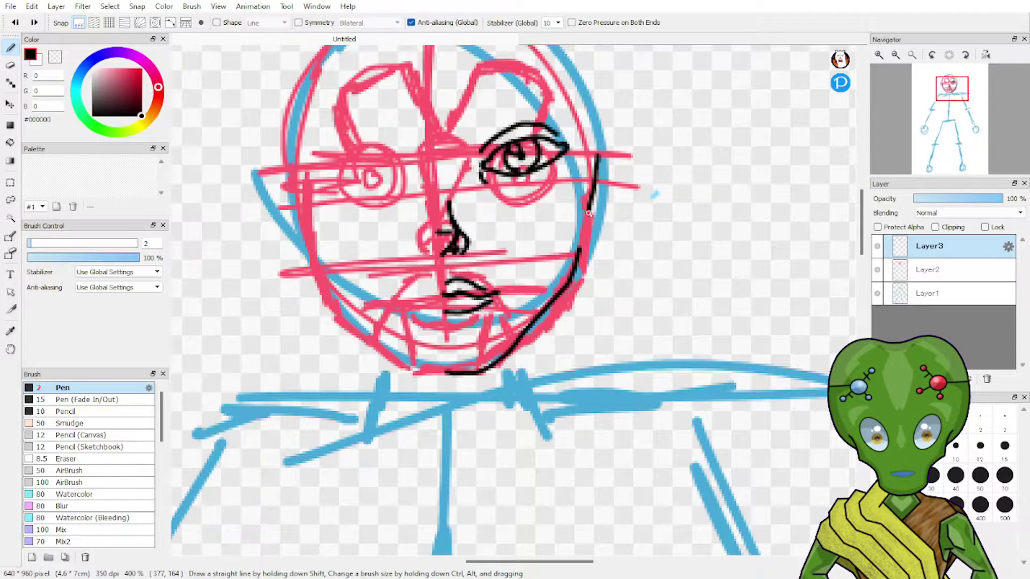
drag(578, 251, 598, 152)
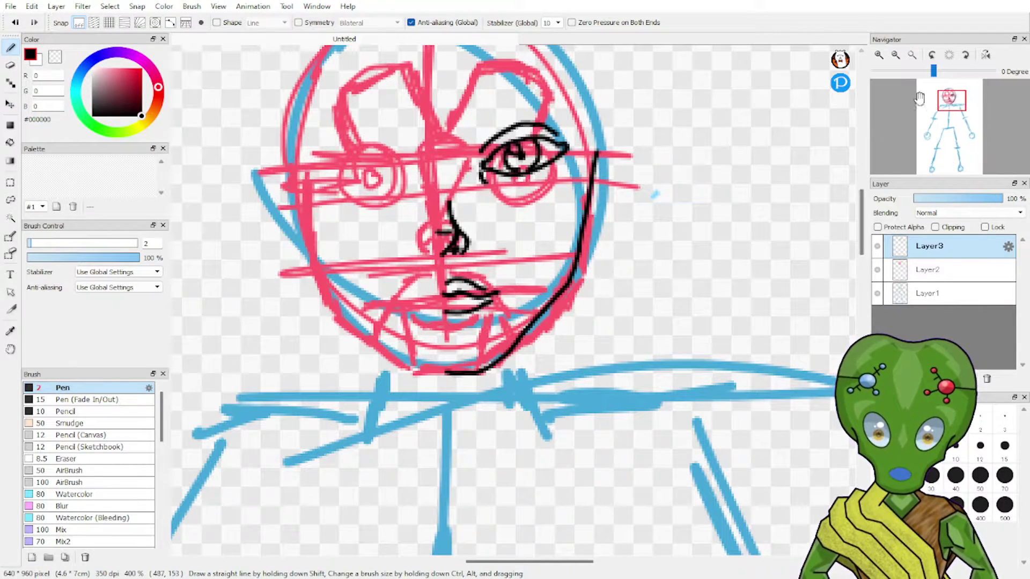
Thin the inked crease above the eye with the size 10 Eraser and trim its outer end.
drag(949, 103, 945, 99)
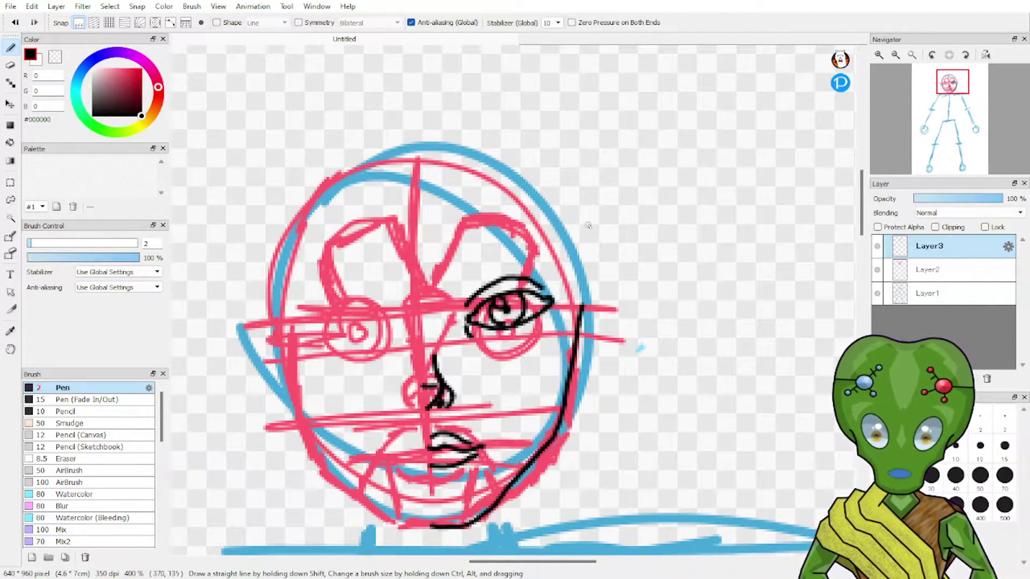
scroll(554, 264, up, 3)
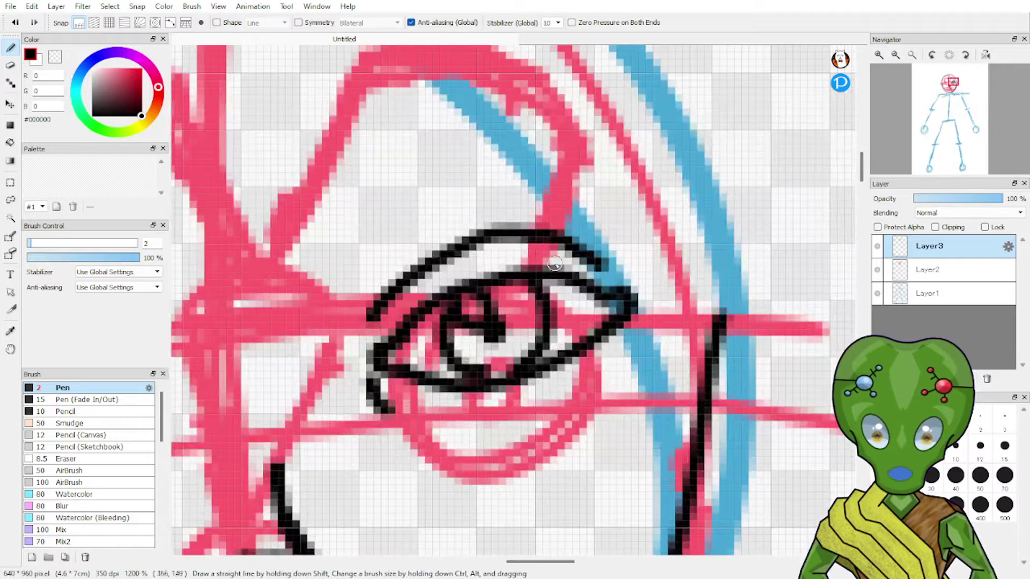
key(e)
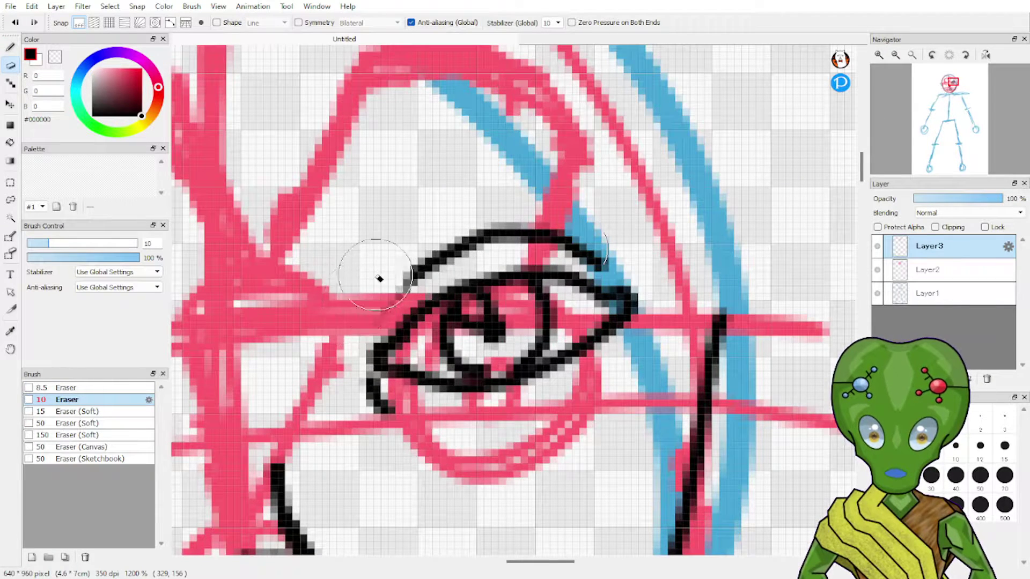
drag(376, 274, 431, 255)
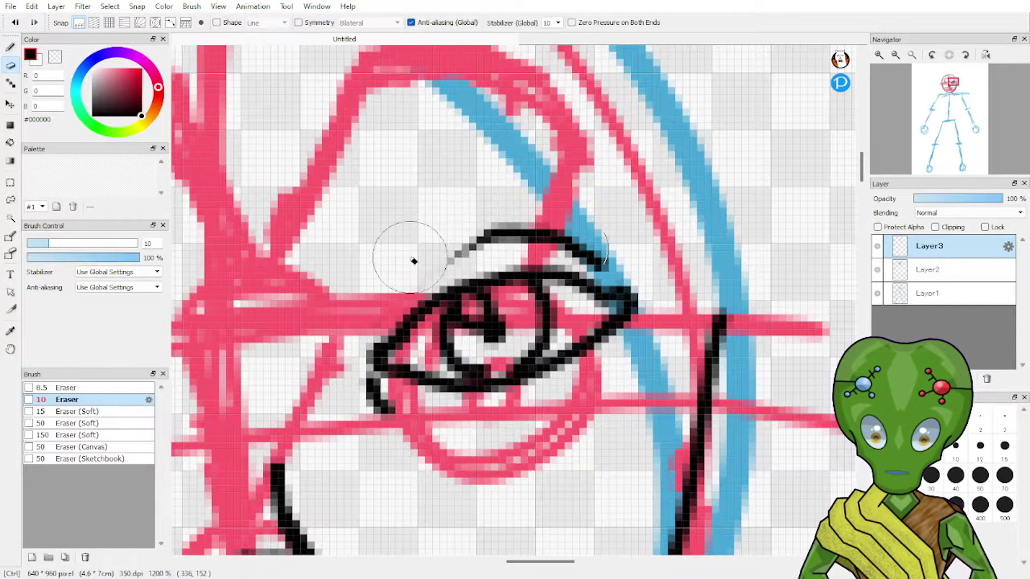
key(ctrl+z)
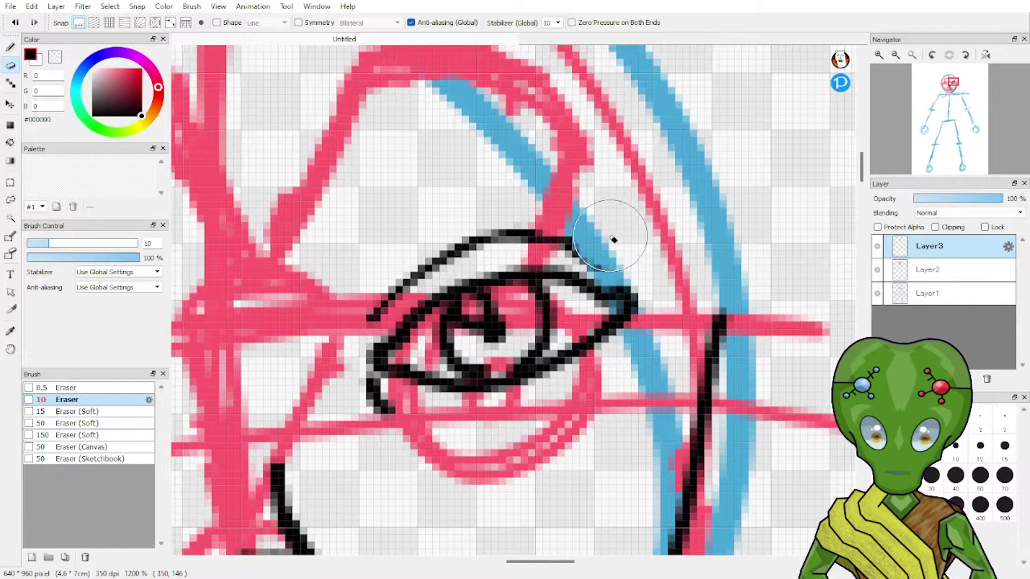
Switch to the size 2 Pen and try an eyebrow stroke above the inked eye, undoing it.
mouse_move(887, 106)
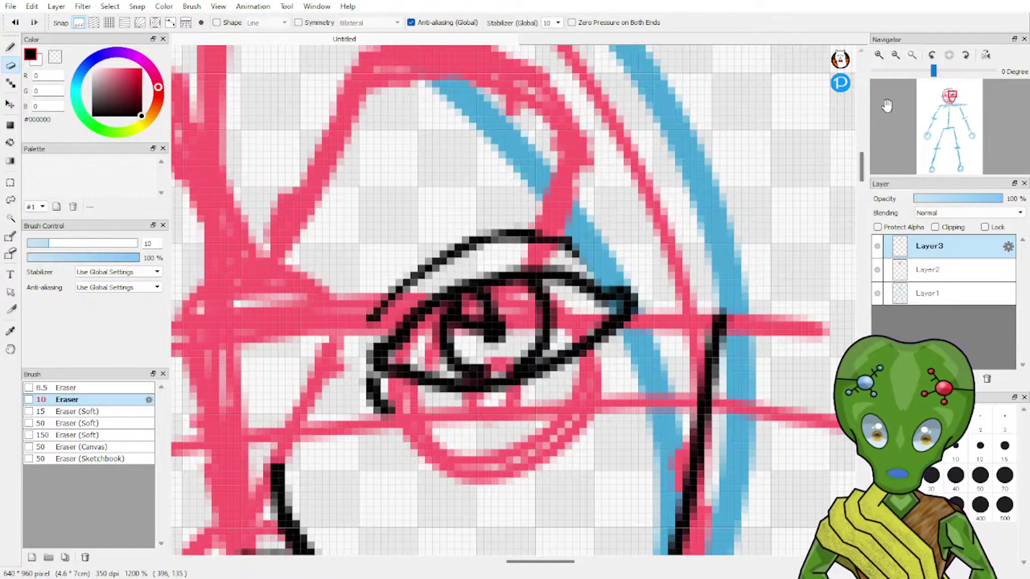
click(895, 55)
click(895, 56)
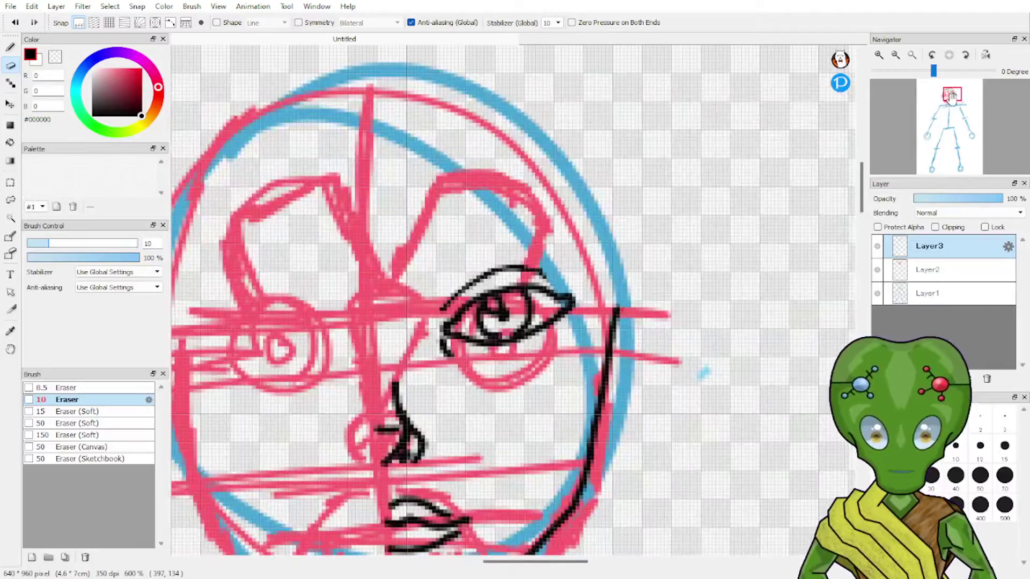
drag(950, 96, 946, 94)
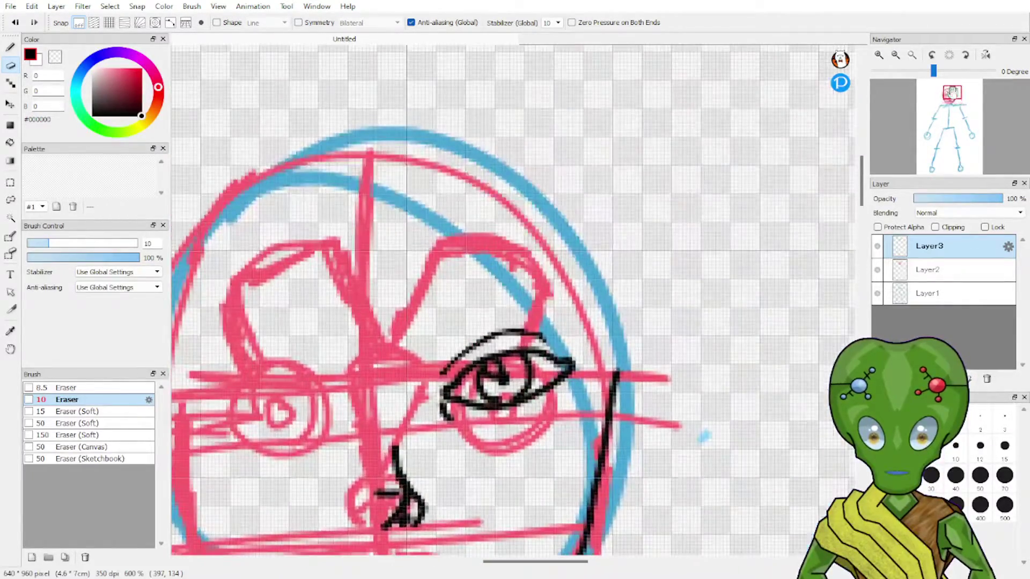
key(b)
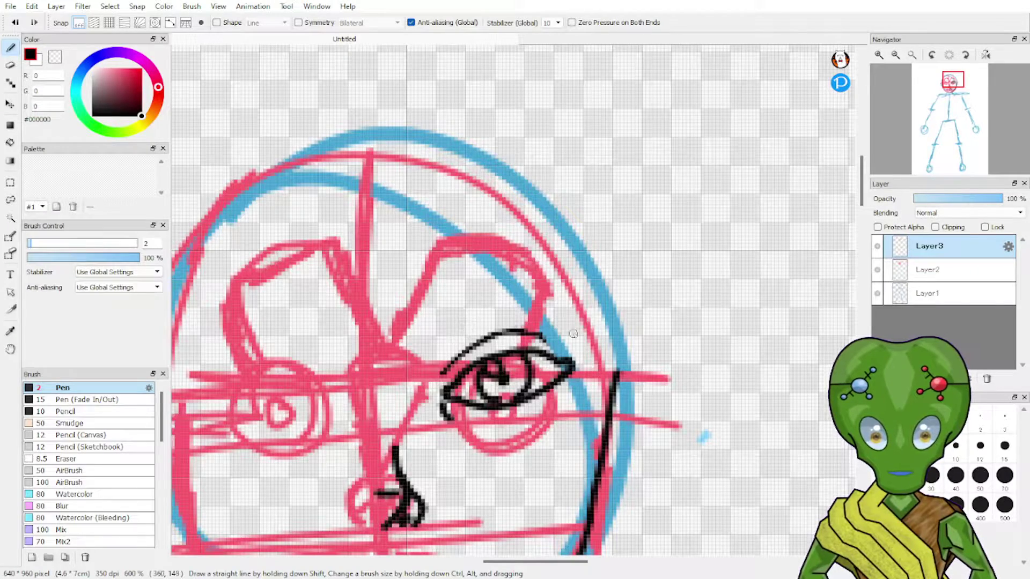
mouse_move(950, 93)
mouse_down()
mouse_move(950, 115)
mouse_move(950, 82)
mouse_up()
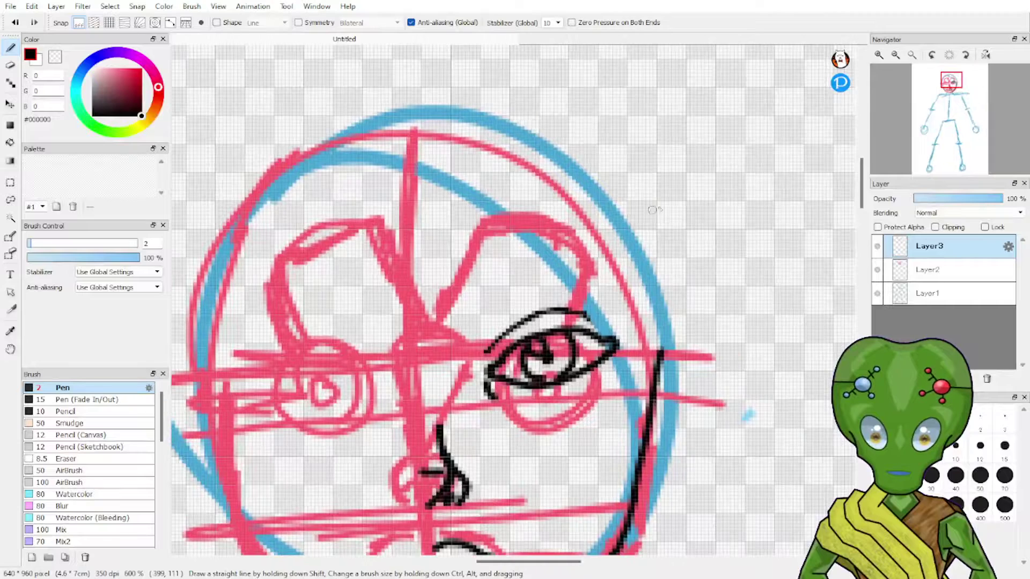
mouse_move(487, 292)
mouse_down()
mouse_move(484, 315)
mouse_move(600, 275)
mouse_up()
key(ctrl+z)
key(ctrl+z)
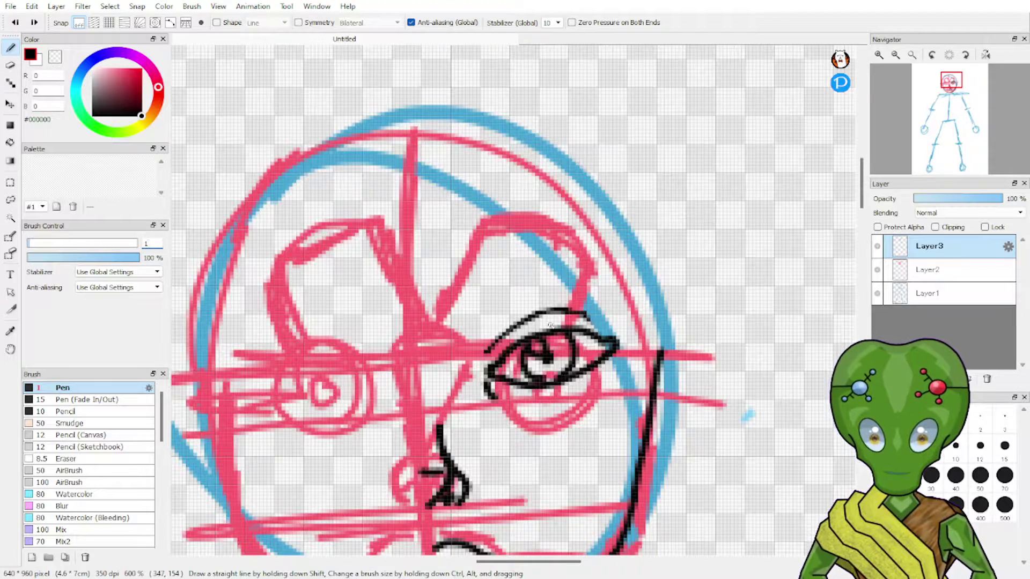
Ink the eyebrow's curved lower edge above the eyelid crease with the Pen at size 2, undoing the thinner size 1 trials.
drag(483, 329, 592, 276)
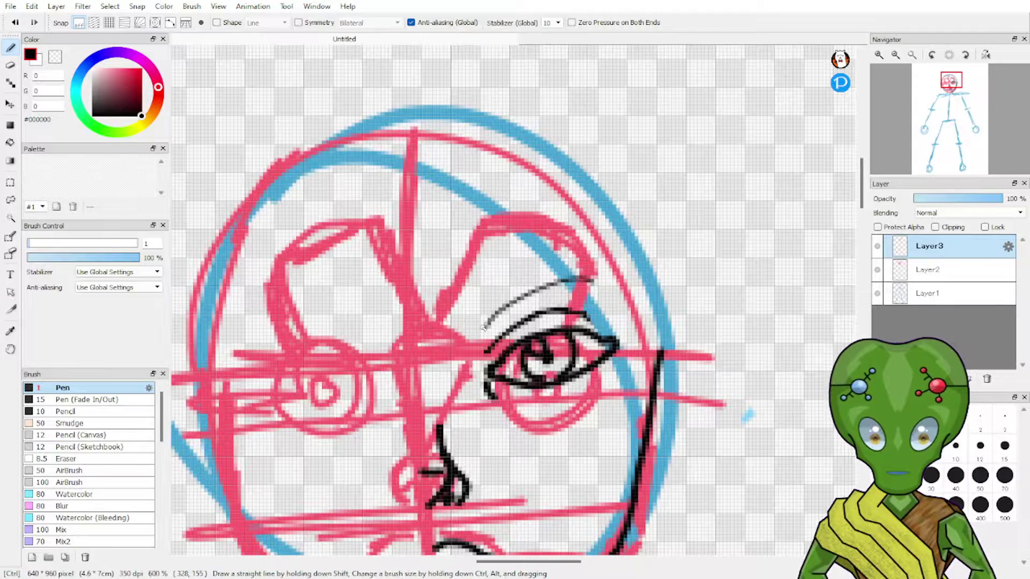
key(ctrl+z)
mouse_move(479, 325)
mouse_down()
mouse_move(562, 283)
mouse_move(574, 287)
mouse_move(514, 298)
mouse_move(591, 290)
mouse_up()
key(ctrl+z)
key(ctrl+z)
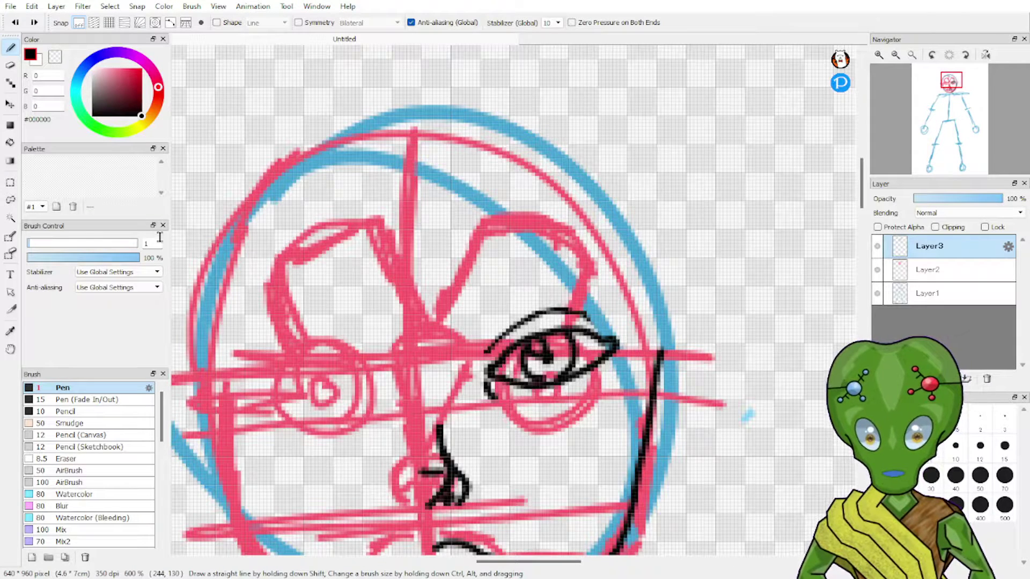
text(2)
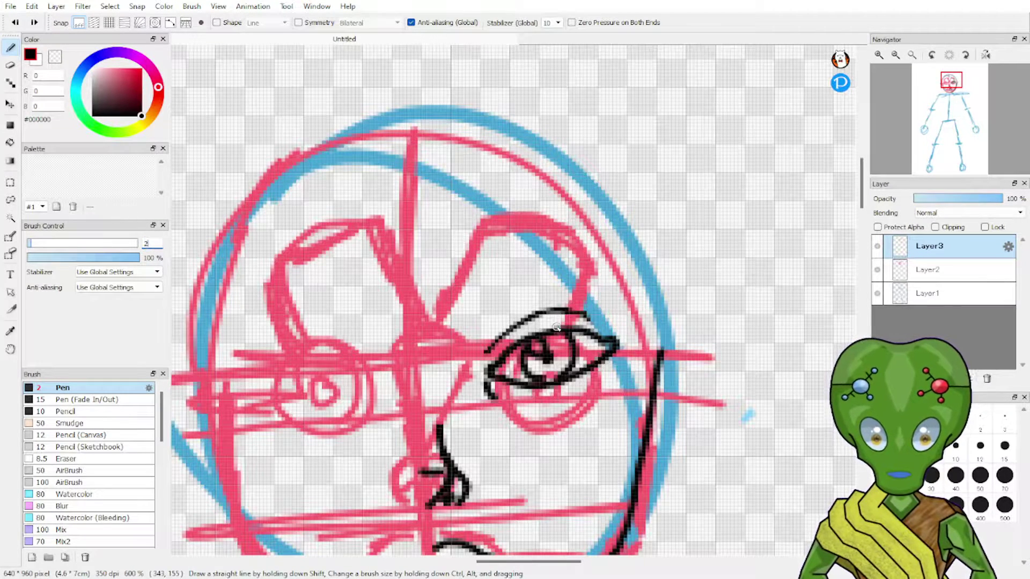
mouse_move(489, 320)
mouse_down()
mouse_move(532, 296)
mouse_move(590, 287)
mouse_up()
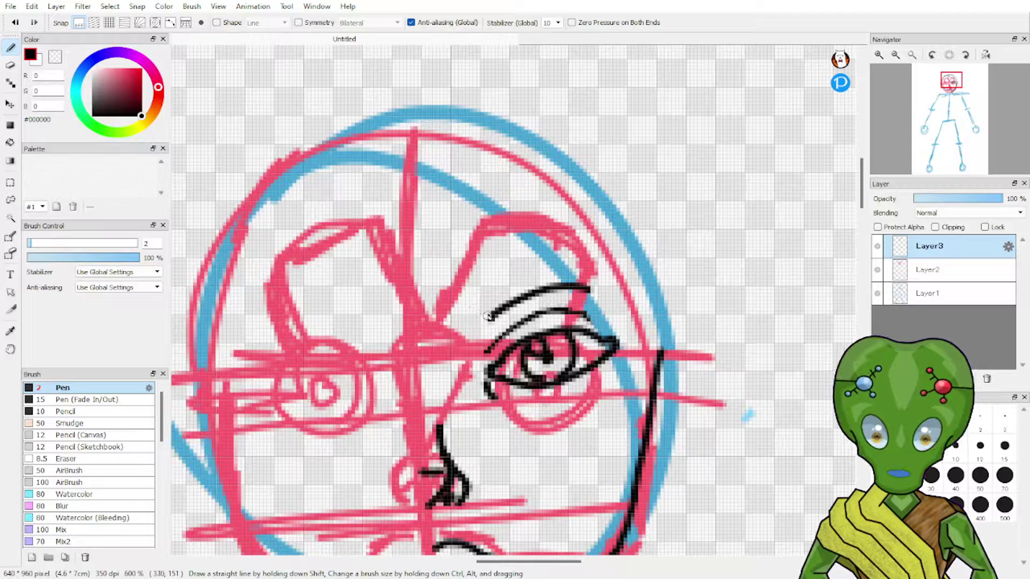
Ink the eyebrow's arched upper edge from its inner end to the outer tip, undoing unsatisfactory strokes.
drag(485, 306, 580, 272)
key(ctrl+z)
drag(488, 300, 587, 268)
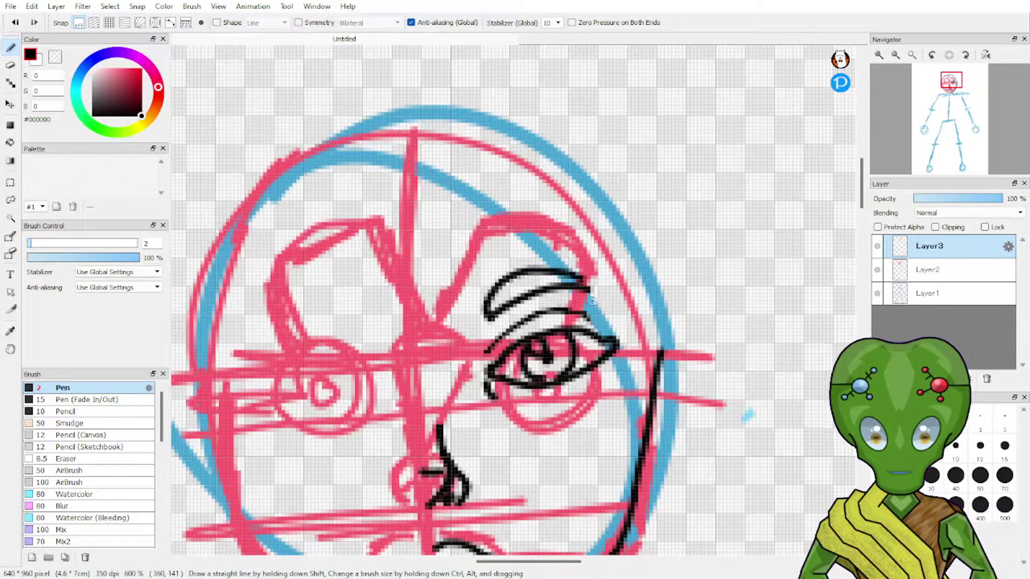
key(ctrl+z)
mouse_move(480, 309)
mouse_down()
mouse_move(532, 275)
mouse_move(587, 268)
mouse_up()
key(ctrl+z)
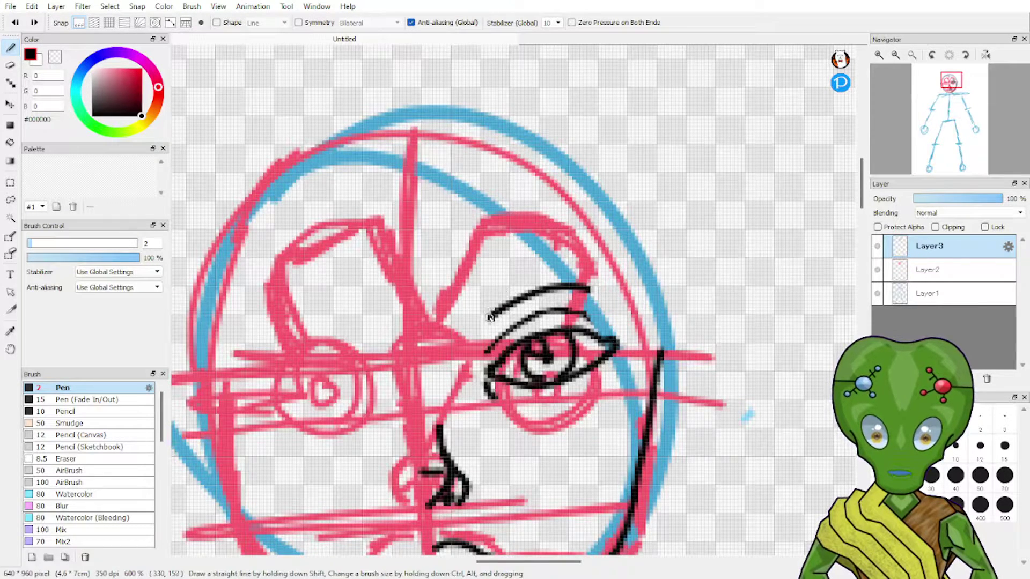
drag(485, 308, 587, 268)
key(ctrl+z)
mouse_move(486, 319)
mouse_down()
mouse_move(558, 281)
mouse_move(588, 289)
mouse_up()
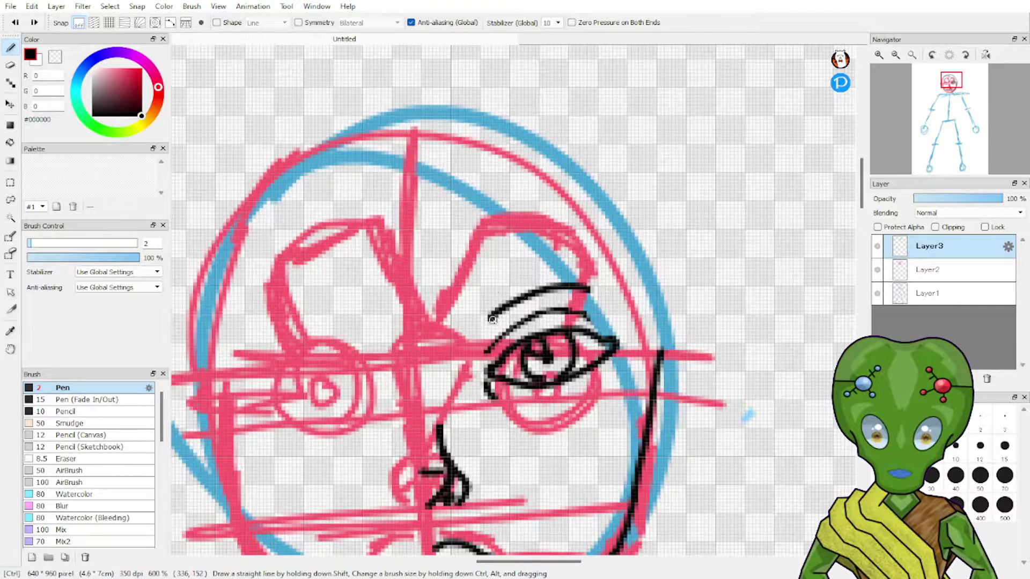
key(ctrl+z)
mouse_move(486, 309)
mouse_down()
mouse_move(523, 275)
mouse_move(583, 292)
mouse_up()
key(ctrl+z)
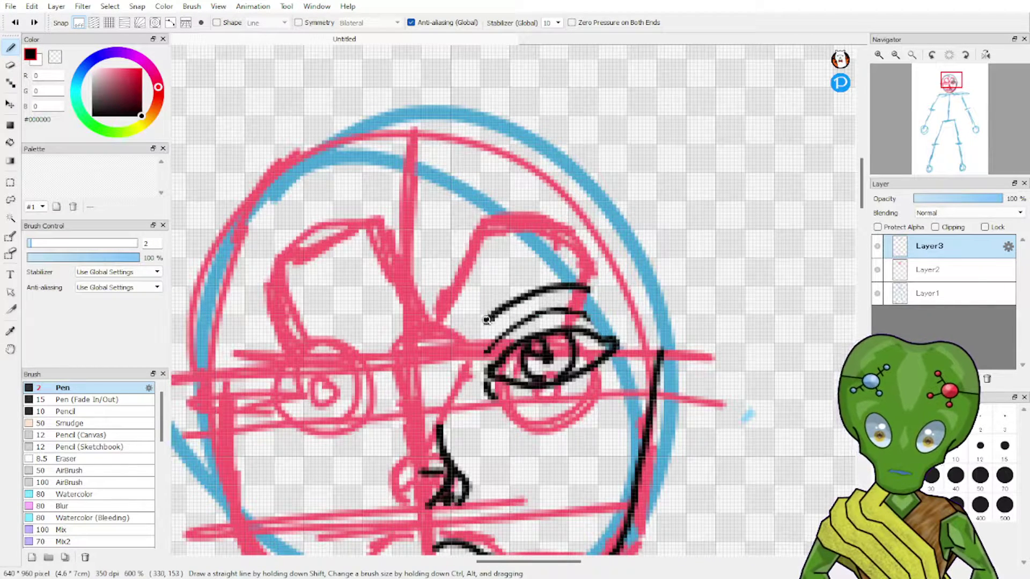
mouse_move(486, 320)
mouse_down()
mouse_move(509, 281)
mouse_move(609, 280)
mouse_up()
key(ctrl+z)
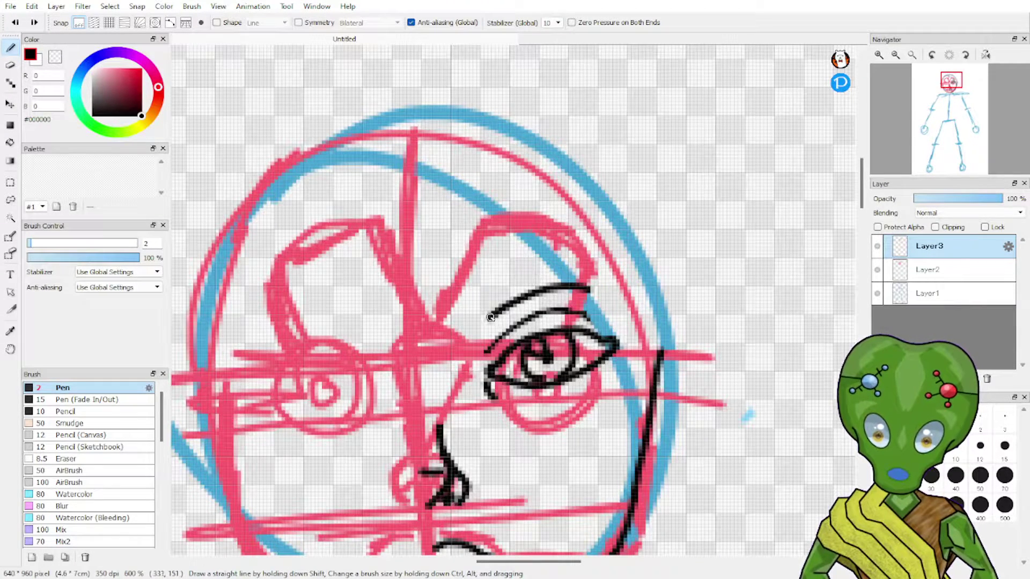
drag(495, 291, 587, 286)
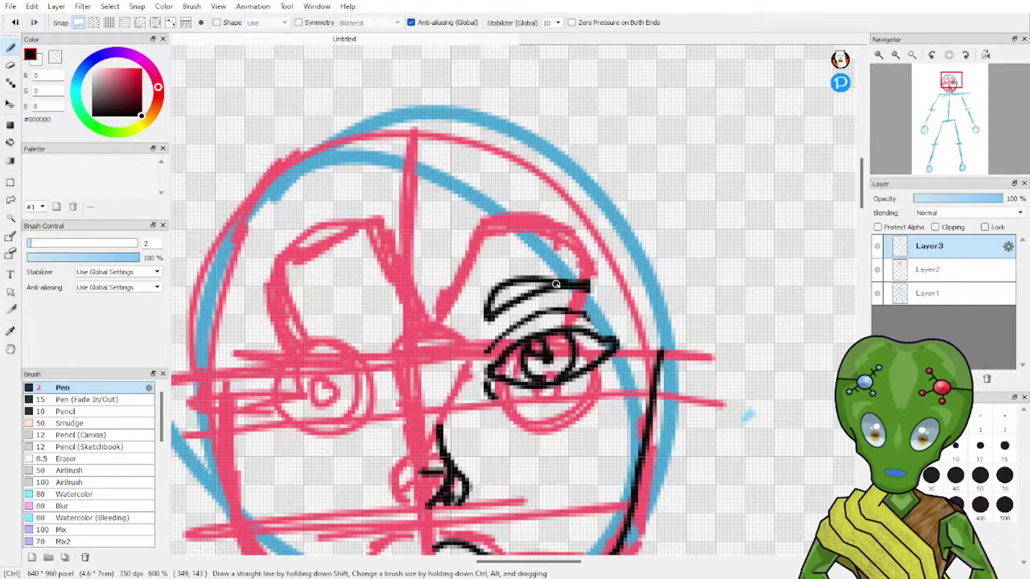
key(ctrl+z)
mouse_move(488, 320)
mouse_down()
mouse_move(496, 293)
mouse_move(602, 284)
mouse_up()
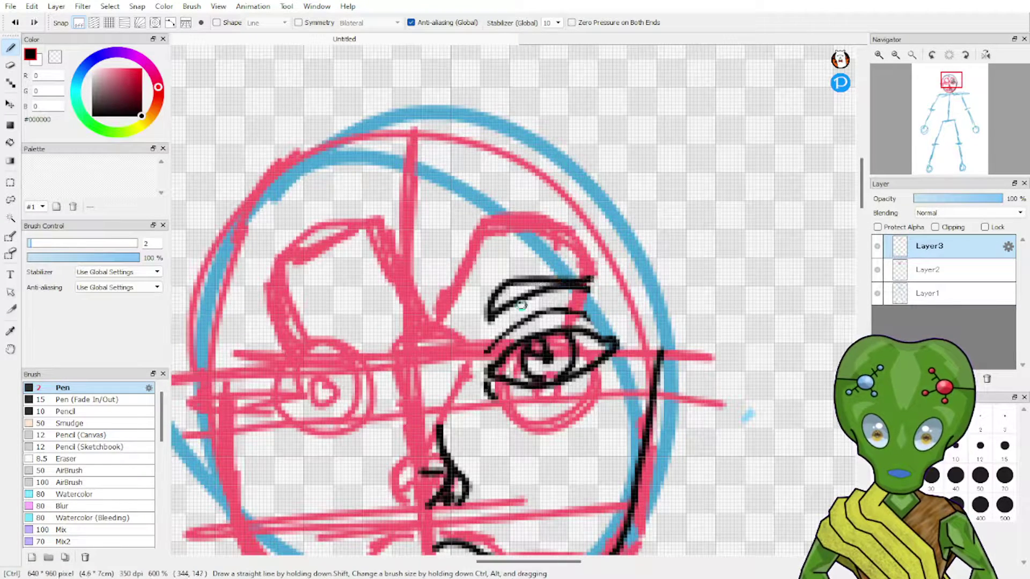
key(ctrl+z)
mouse_move(487, 321)
mouse_down()
mouse_move(537, 274)
mouse_move(589, 299)
mouse_up()
key(ctrl+z)
drag(488, 320, 591, 294)
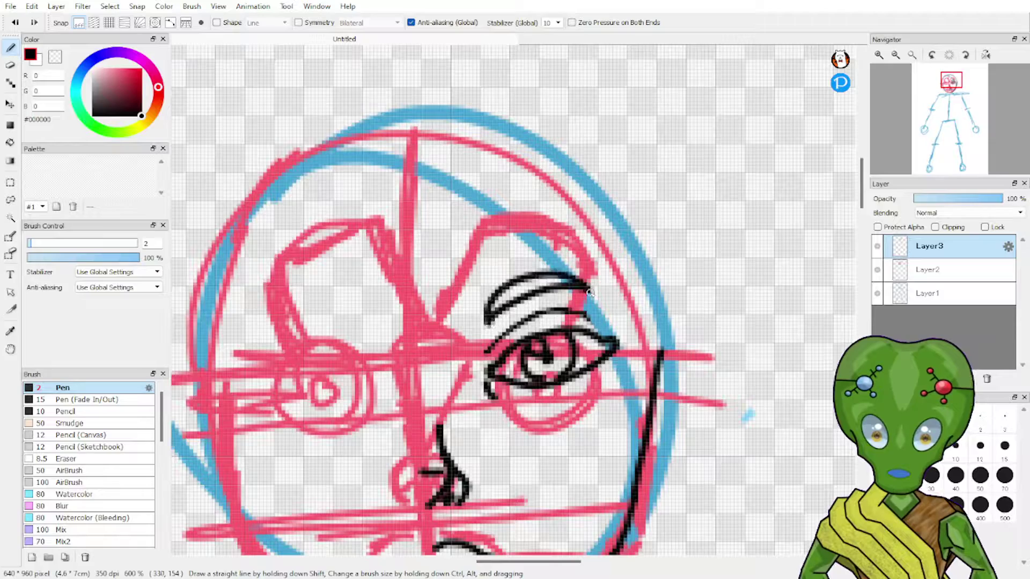
key(ctrl+z)
drag(489, 319, 584, 290)
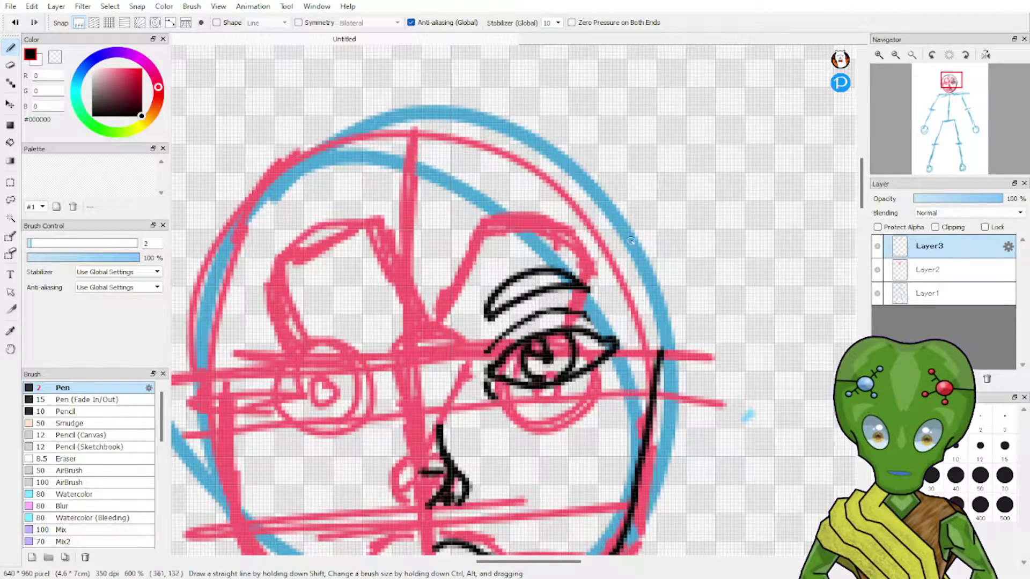
Ink half of the head's outline from above the sketched crown down to the face's side at eye level, undoing trial strokes.
mouse_move(949, 93)
mouse_down()
mouse_move(940, 101)
mouse_move(957, 103)
mouse_move(953, 83)
mouse_up()
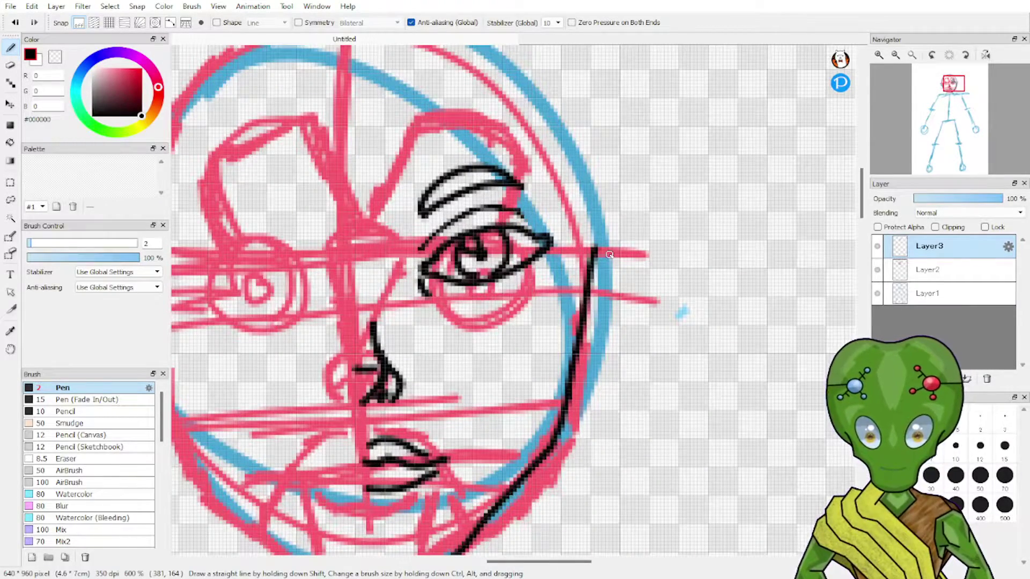
drag(951, 97, 949, 91)
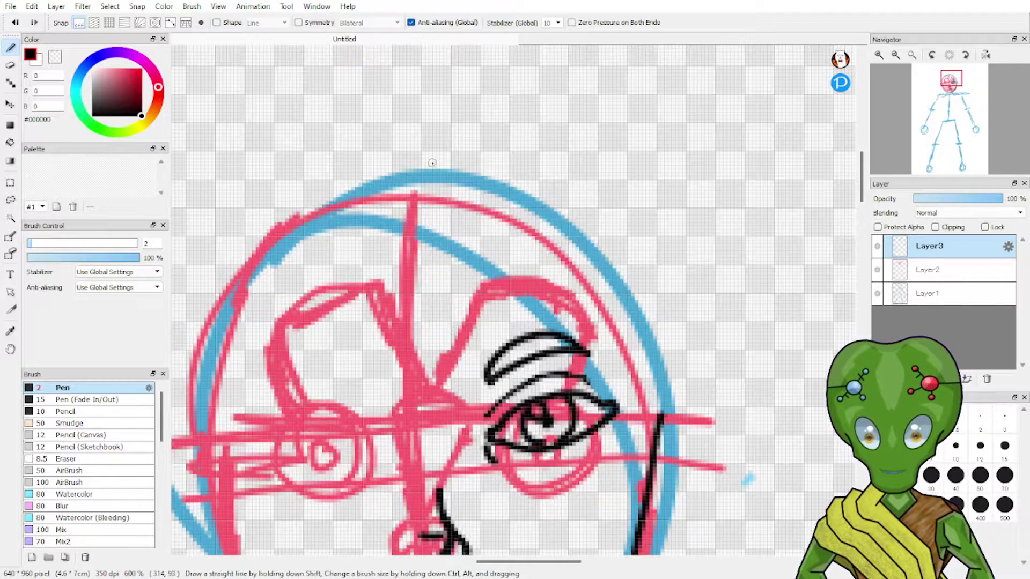
mouse_move(433, 133)
mouse_down()
mouse_move(470, 131)
mouse_move(579, 167)
mouse_up()
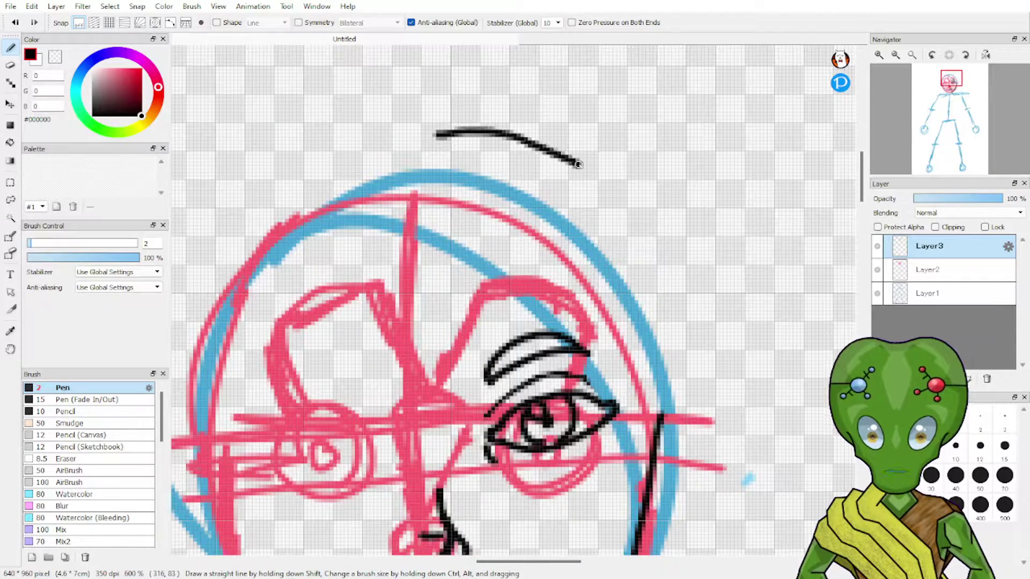
key(ctrl+z)
drag(430, 124, 542, 150)
key(ctrl+z)
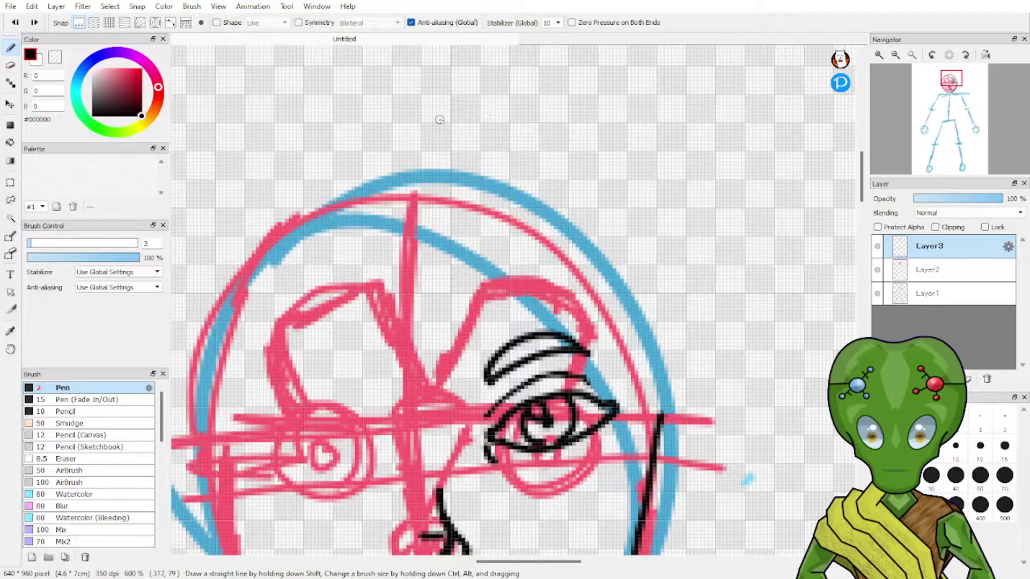
mouse_move(433, 114)
mouse_down()
mouse_move(506, 115)
mouse_move(618, 150)
mouse_move(667, 214)
mouse_move(676, 245)
mouse_move(479, 122)
mouse_move(593, 171)
mouse_up()
key(ctrl+z)
key(ctrl+z)
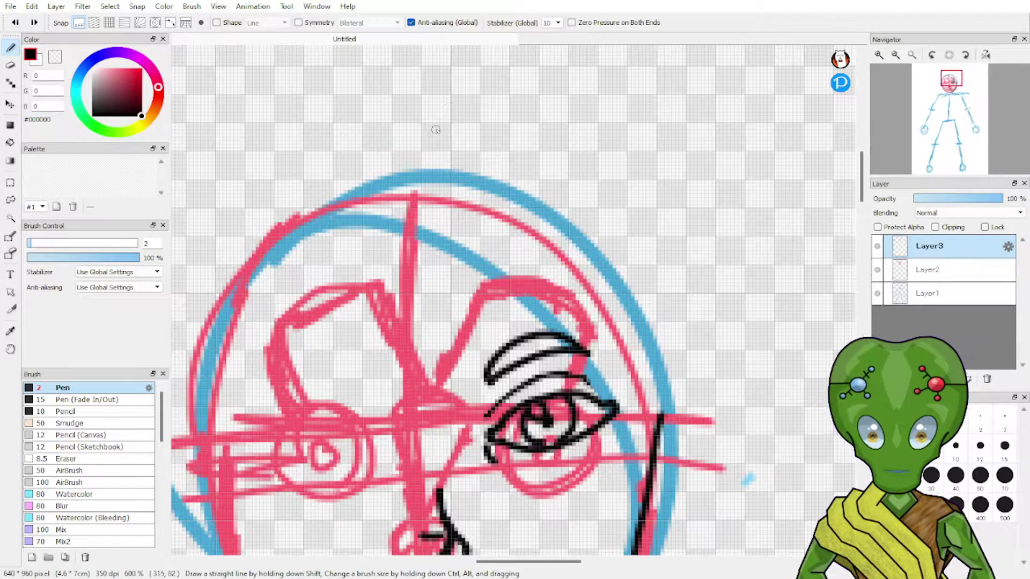
mouse_move(436, 130)
mouse_down()
mouse_move(558, 148)
mouse_move(641, 217)
mouse_move(663, 269)
mouse_move(661, 418)
mouse_up()
mouse_move(913, 145)
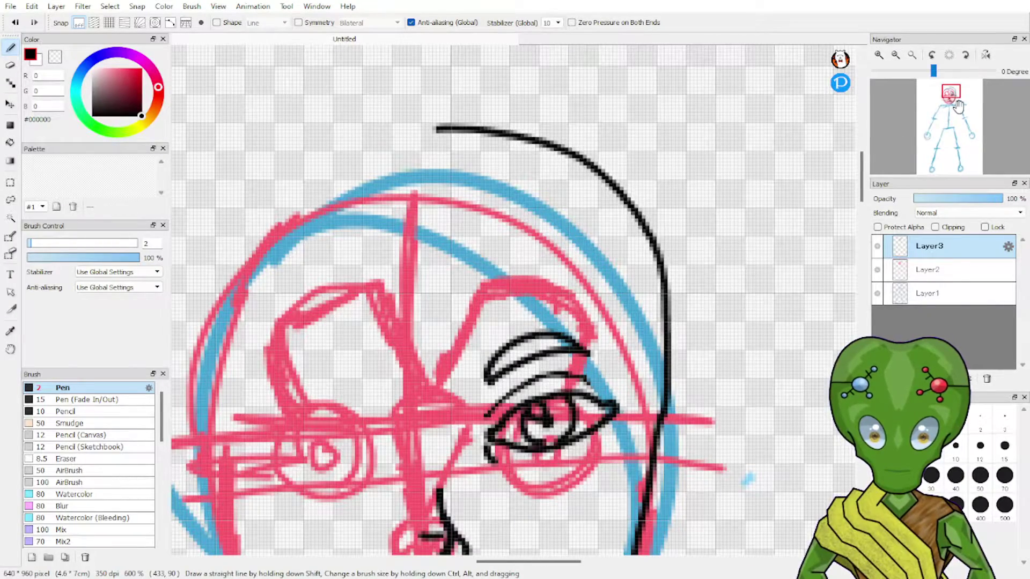
drag(958, 106, 936, 103)
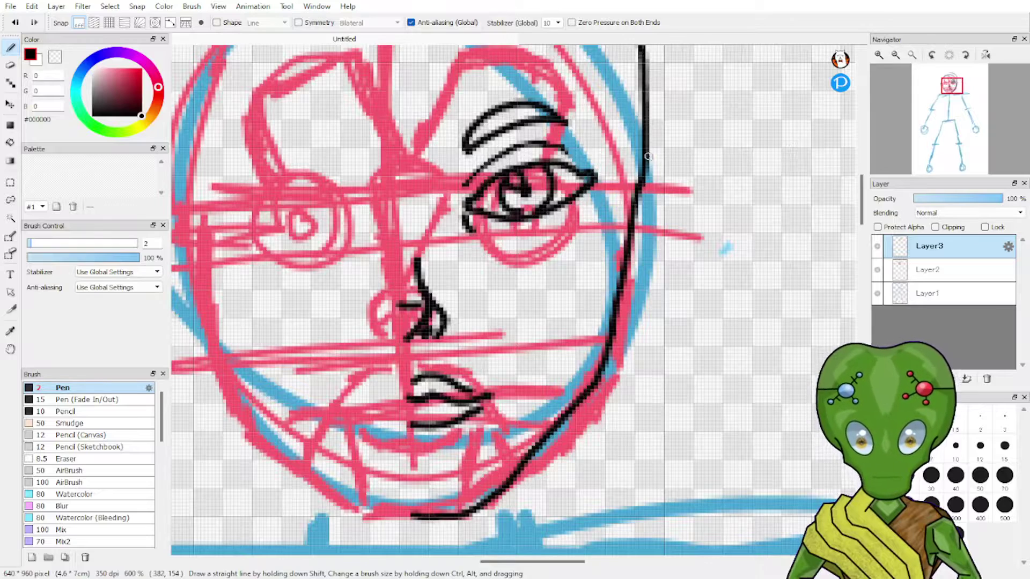
mouse_move(667, 150)
mouse_down()
mouse_move(677, 191)
mouse_move(618, 329)
mouse_up()
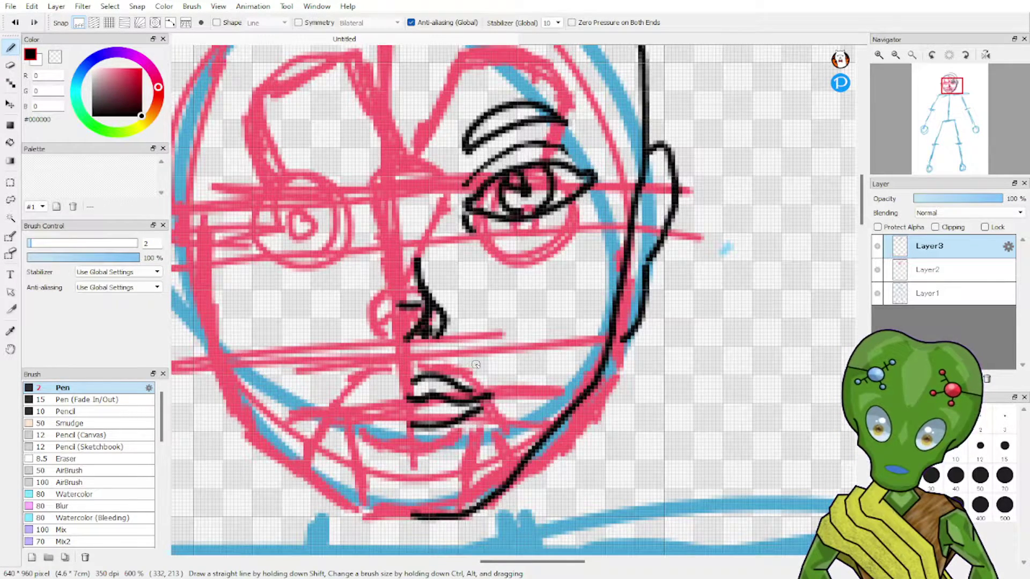
key(ctrl+z)
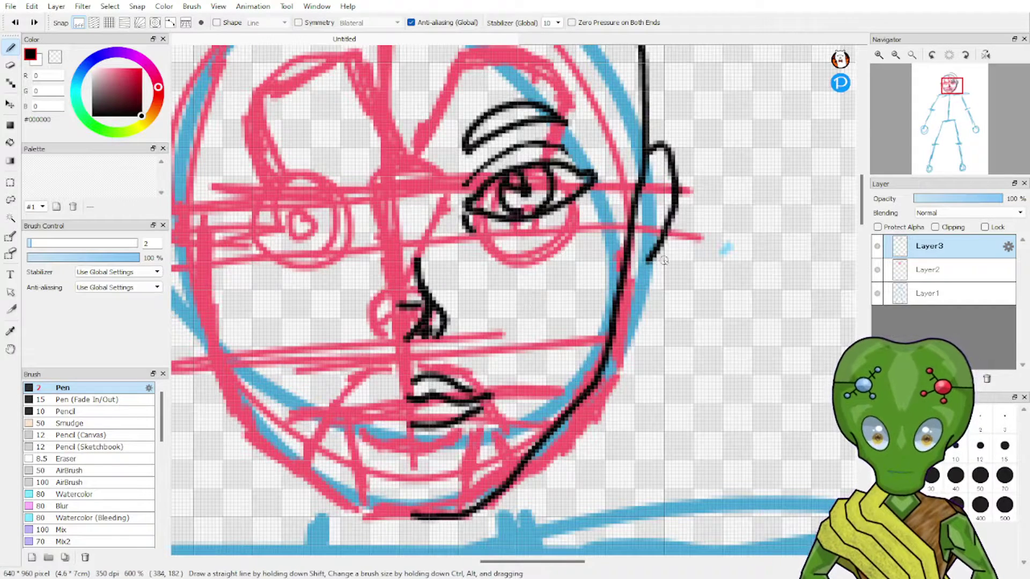
key(ctrl+z)
key(ctrl+z)
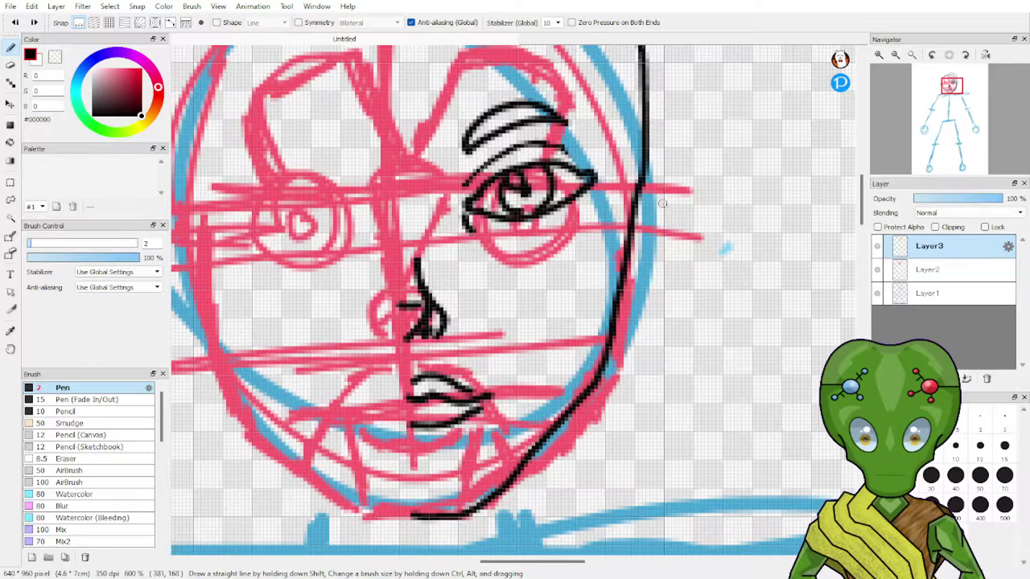
Ink a narrow ear outline along the face's side from eye level down to just below the nose, undoing unsatisfactory strokes.
mouse_move(641, 188)
mouse_down()
mouse_move(677, 189)
mouse_move(673, 178)
mouse_move(676, 225)
mouse_move(634, 333)
mouse_up()
key(ctrl+z)
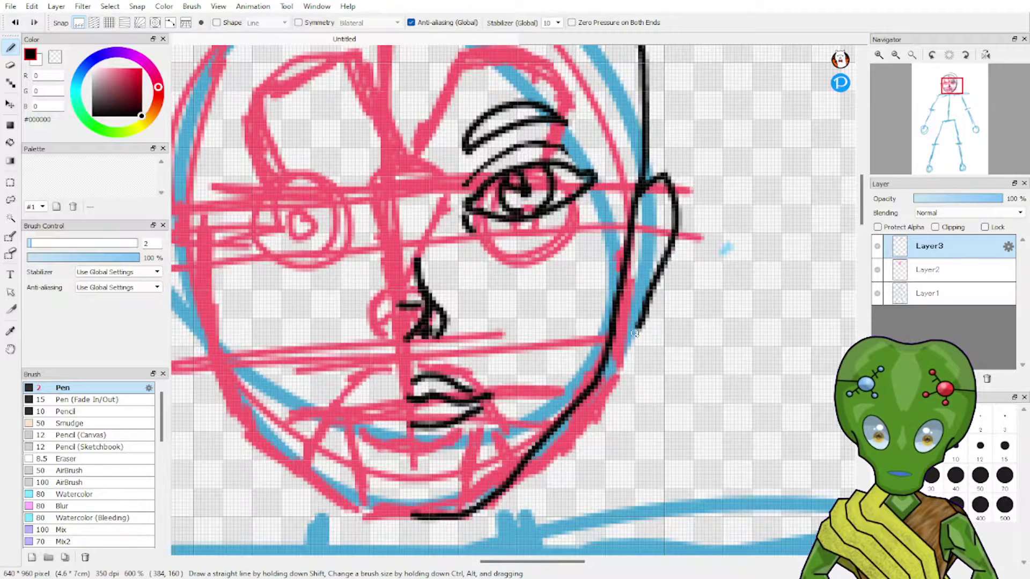
key(ctrl+z)
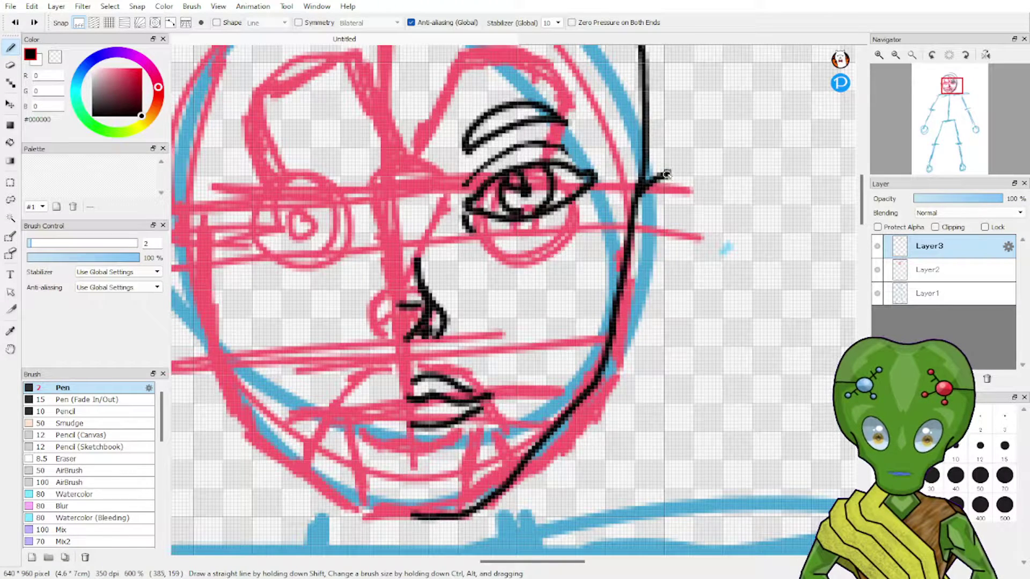
drag(666, 174, 668, 231)
key(ctrl+z)
mouse_move(665, 172)
mouse_down()
mouse_move(673, 220)
mouse_move(648, 305)
mouse_move(625, 318)
mouse_up()
Ink the inner fold lines of the ear with a long curved stroke and a short detail stroke, undoing extra marks.
drag(664, 193, 633, 298)
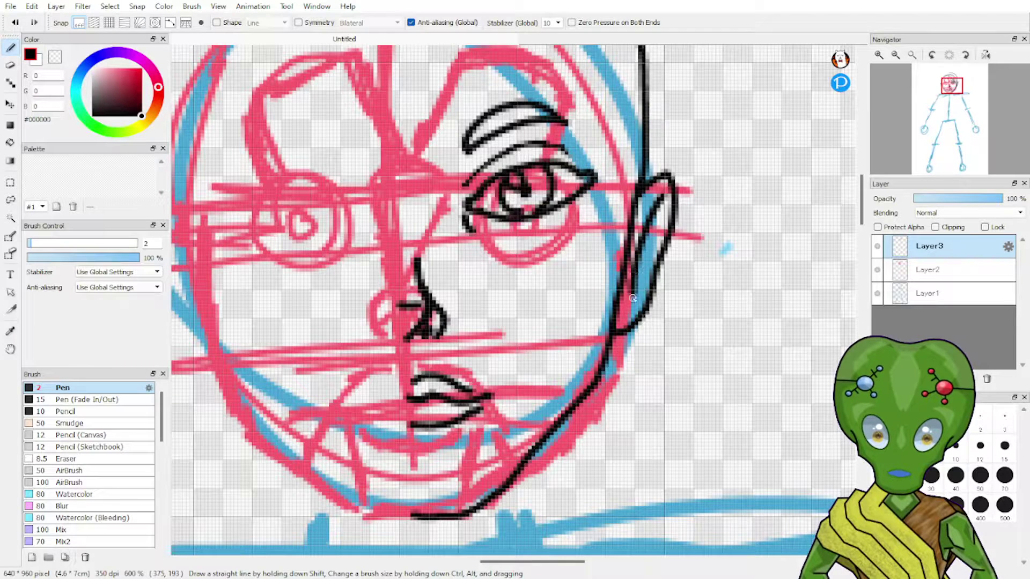
drag(651, 242, 639, 278)
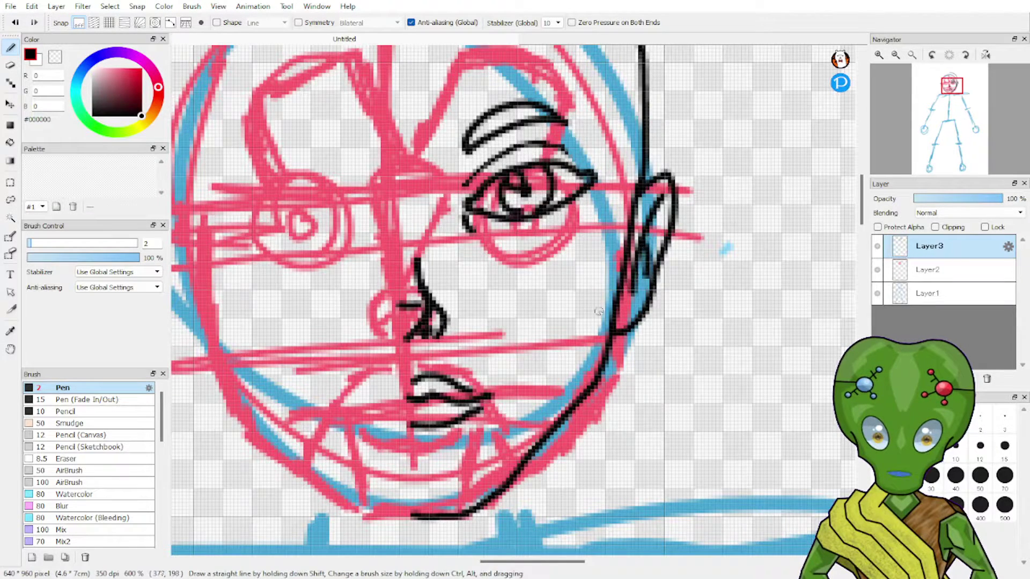
key(ctrl+z)
key(ctrl+z)
mouse_move(648, 243)
mouse_down()
mouse_move(620, 306)
mouse_move(648, 251)
mouse_up()
key(ctrl+z)
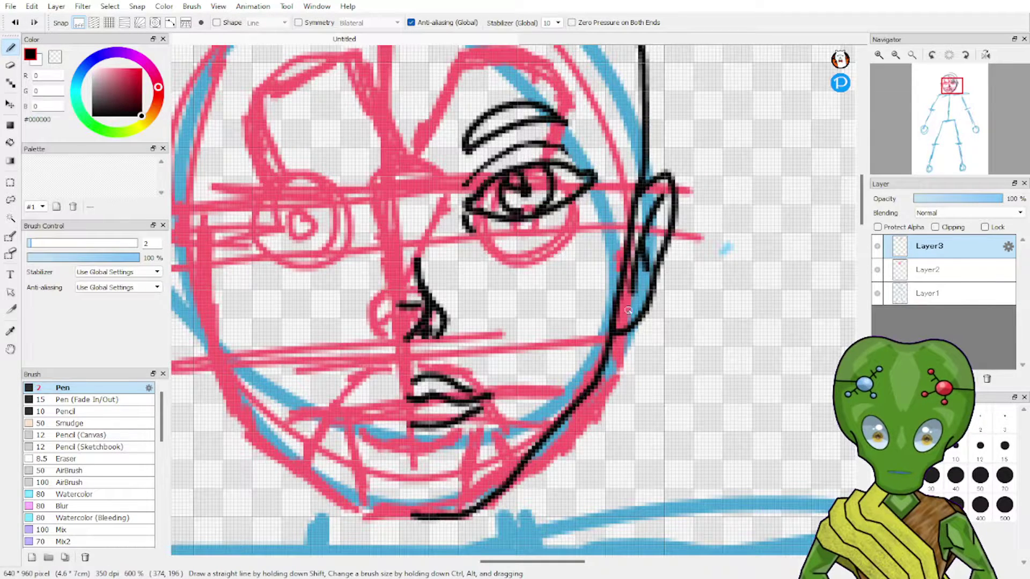
mouse_move(939, 87)
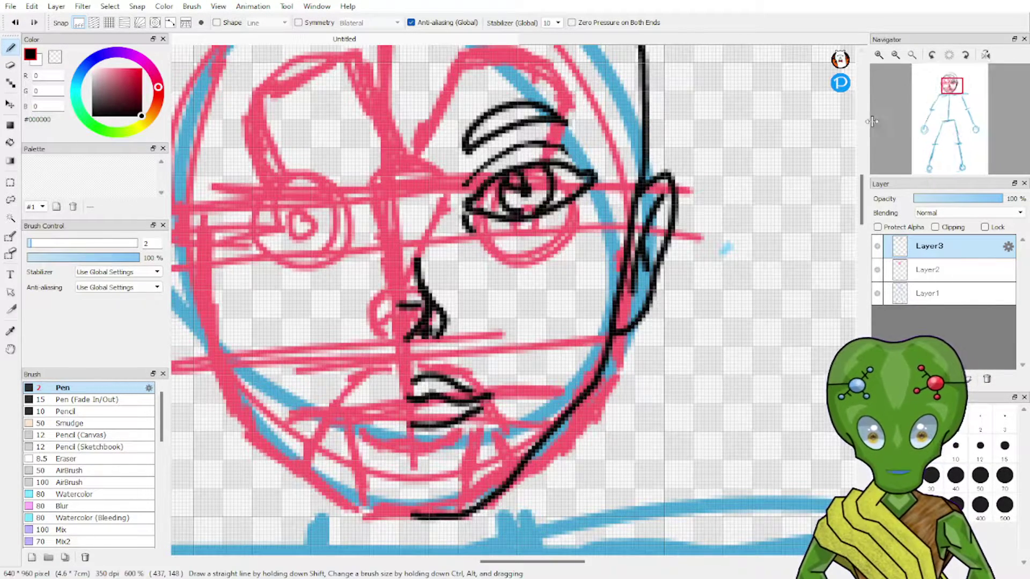
Hide the Layer2 and Layer1 sketches so only the inked half of the head shows.
drag(942, 102, 953, 96)
click(877, 270)
click(878, 293)
click(896, 56)
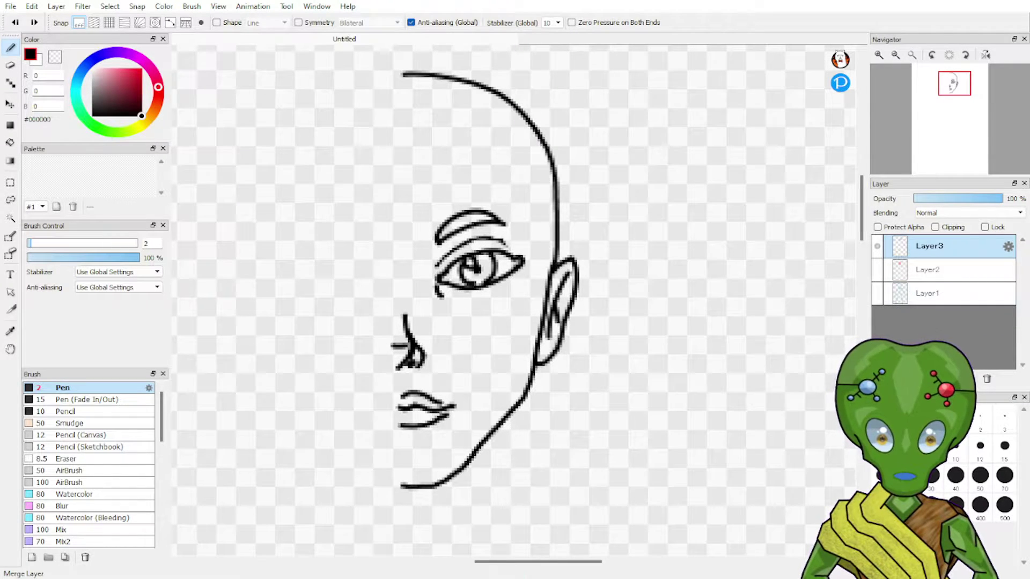
Duplicate Layer3, undoing the mistaken layer merge.
click(967, 378)
key(ctrl+z)
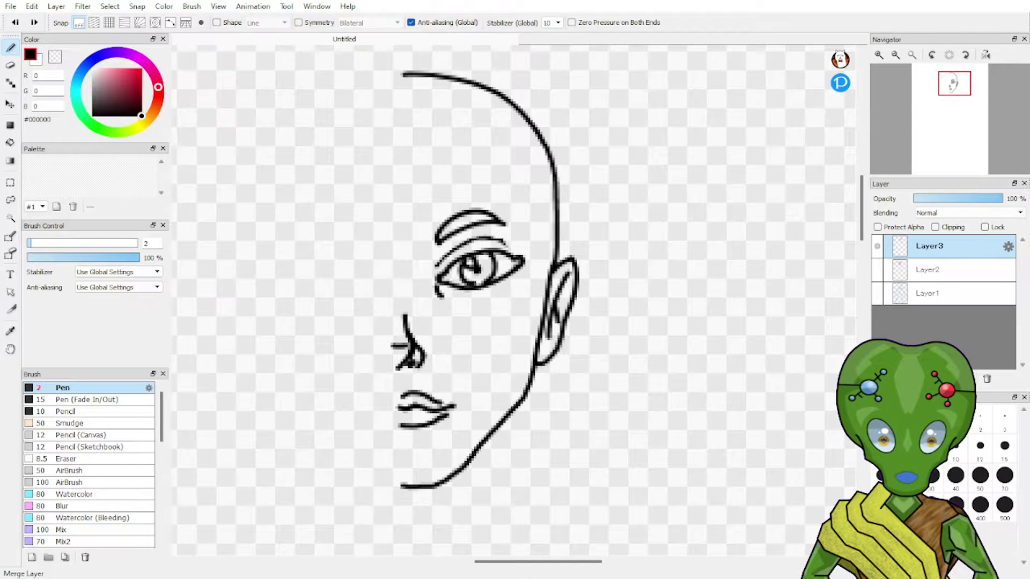
click(951, 379)
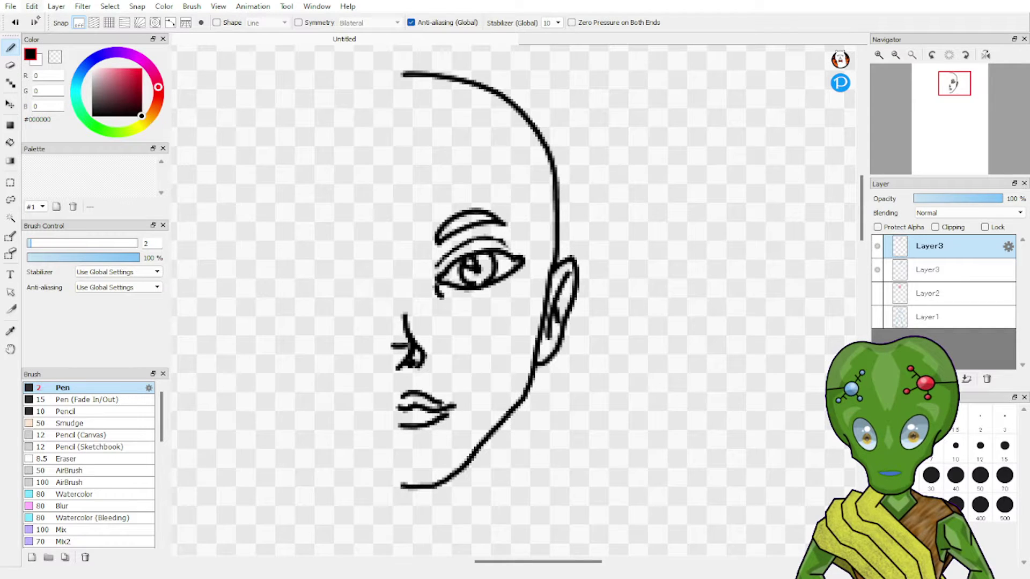
click(99, 149)
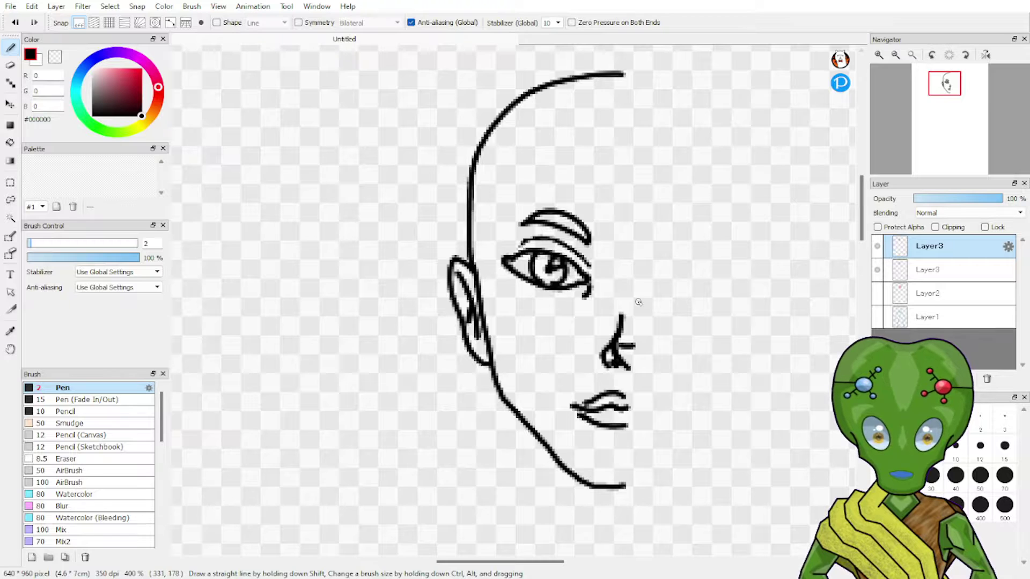
drag(637, 306, 532, 320)
key(ctrl+z)
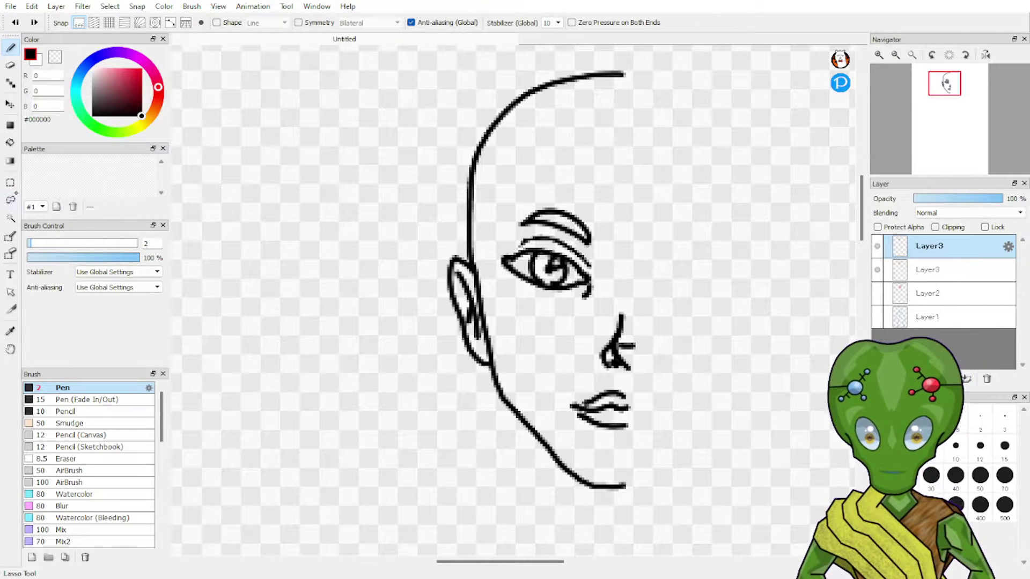
click(10, 105)
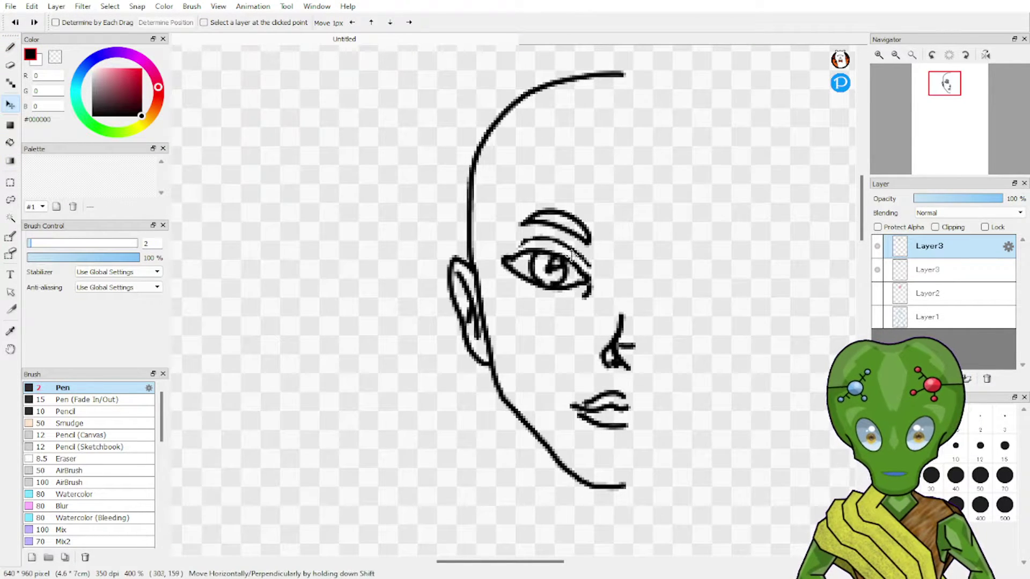
drag(568, 257, 455, 261)
key(ctrl+z)
click(878, 252)
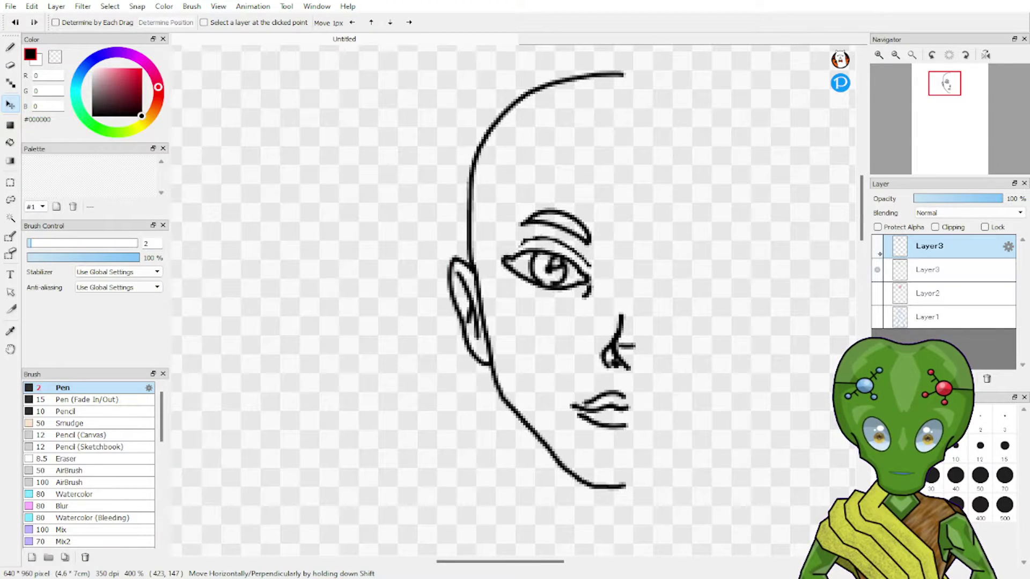
click(878, 253)
click(877, 270)
click(878, 270)
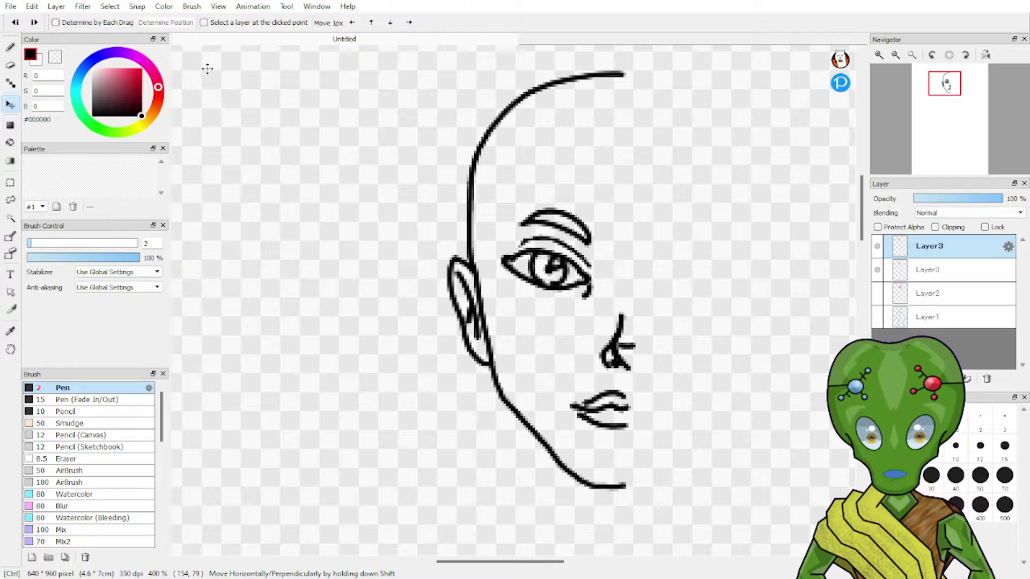
key(ctrl+z)
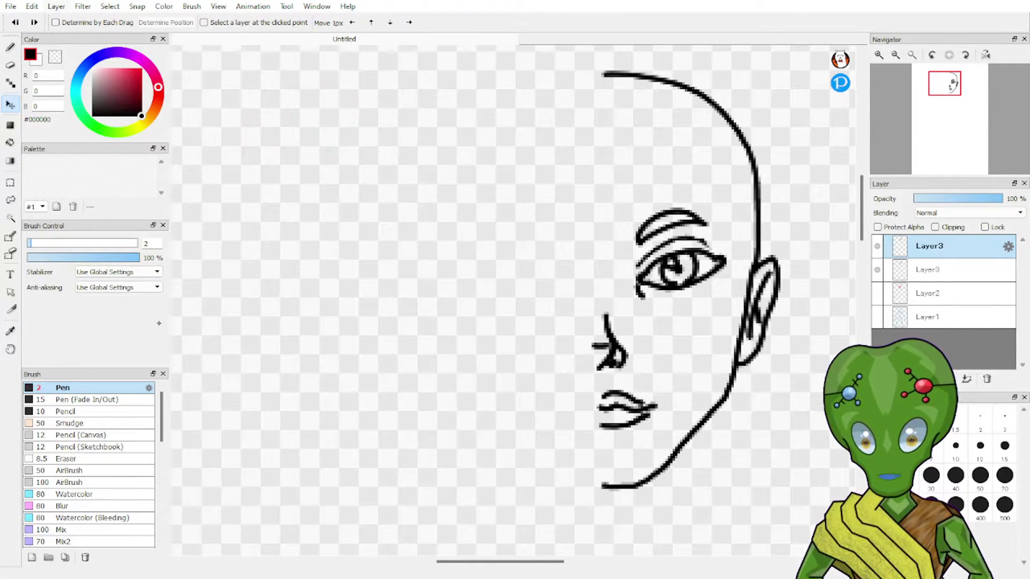
Flip the duplicated layer horizontally and shift it left until the two face halves align along the centre line.
click(193, 337)
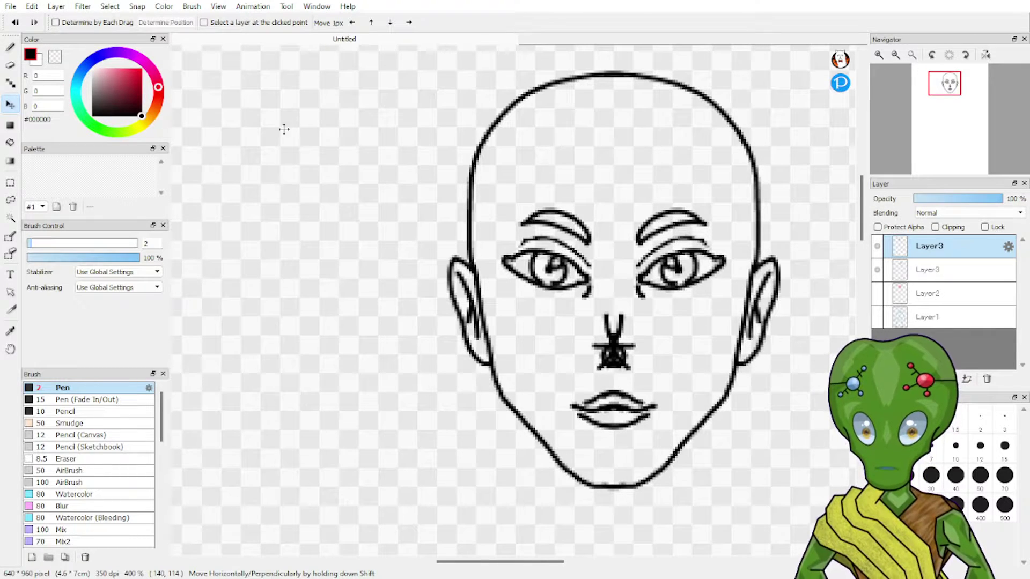
drag(619, 248, 586, 262)
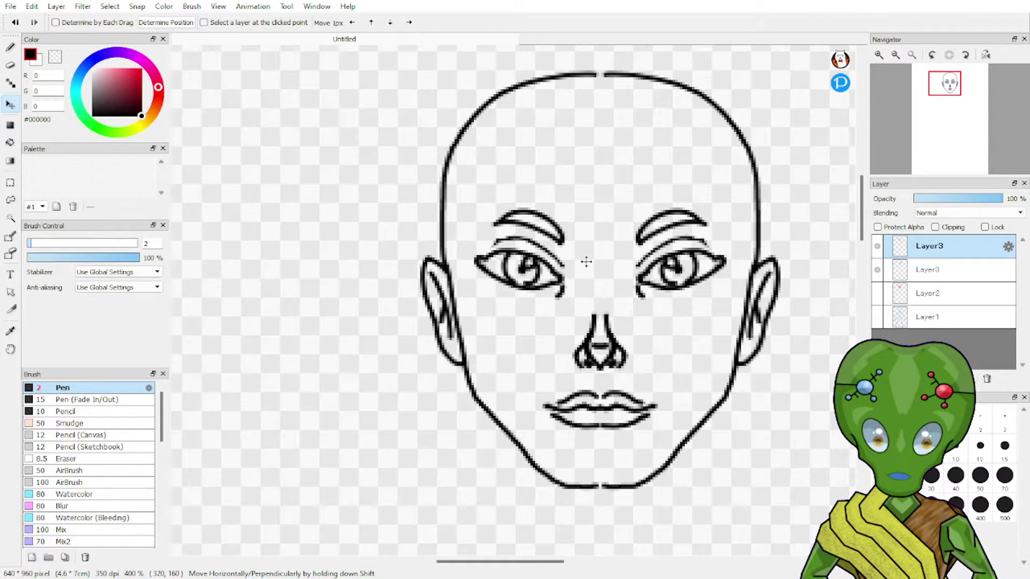
key(Left)
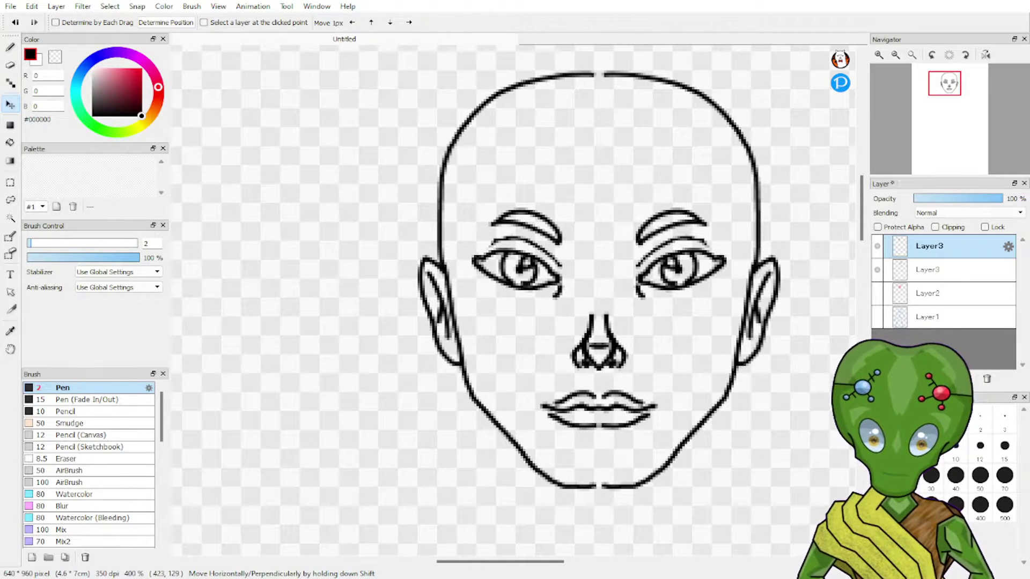
Merge the mirrored half down onto the original half of the face.
scroll(941, 96, up, 1)
drag(945, 97, 948, 102)
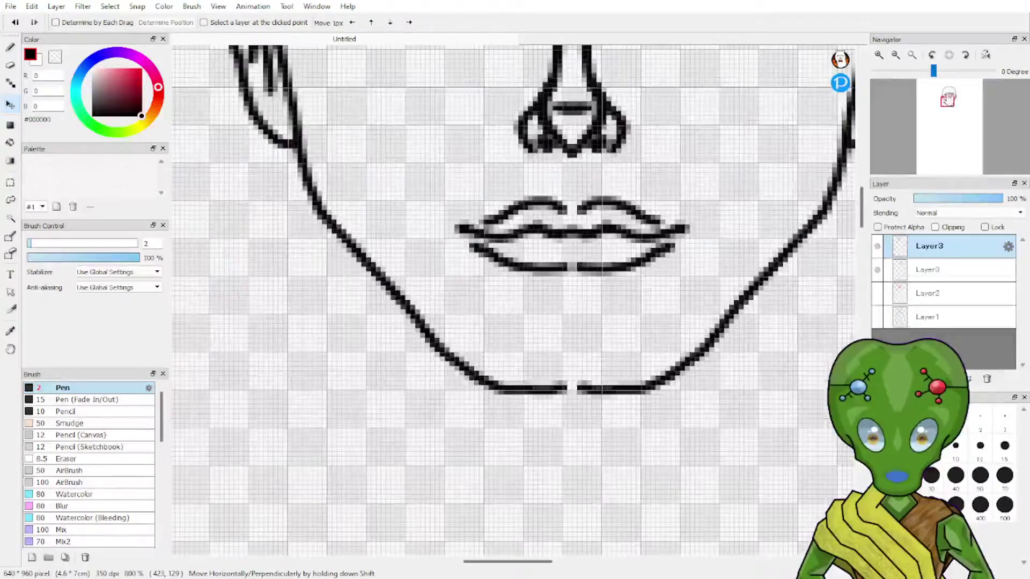
click(987, 378)
Bridge the centre gap between the upper lip's two halves with the 2 px pen, undoing unsatisfactory strokes.
scroll(918, 103, up, 1)
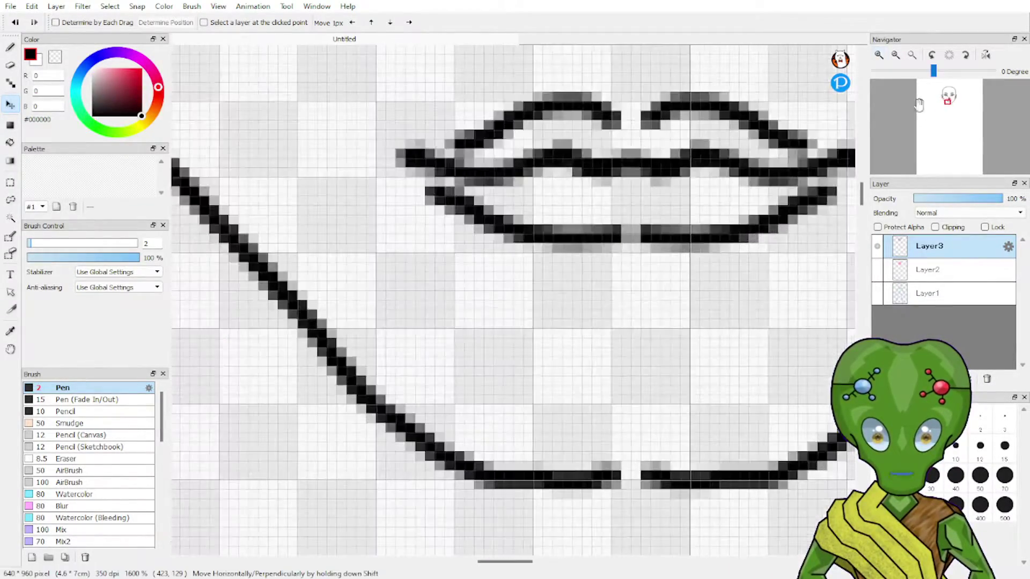
drag(948, 96, 949, 97)
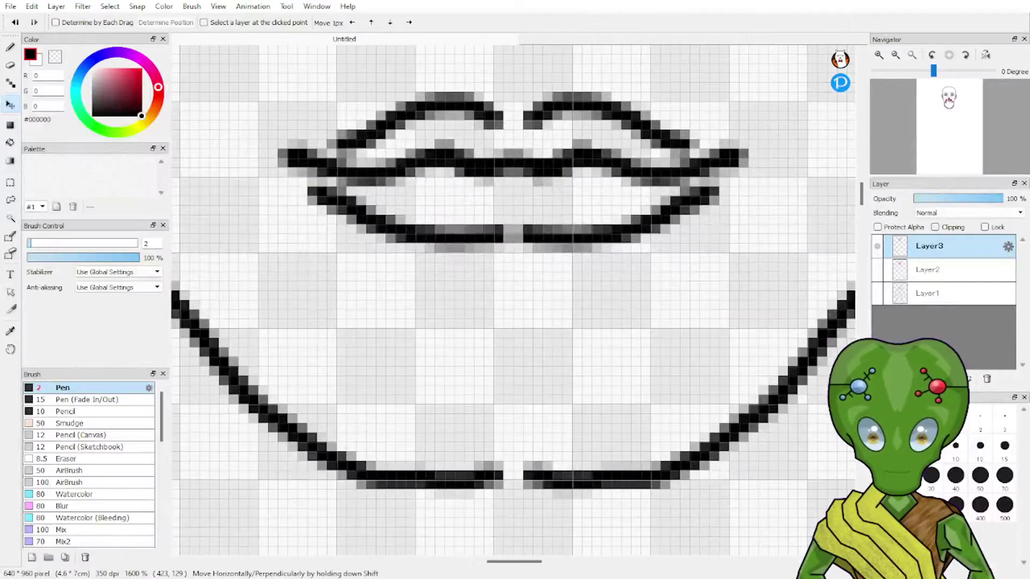
key(b)
mouse_move(496, 116)
mouse_down()
mouse_move(536, 105)
mouse_move(533, 229)
mouse_move(501, 123)
mouse_move(533, 114)
mouse_move(533, 179)
mouse_move(505, 120)
mouse_move(552, 136)
mouse_move(549, 207)
mouse_move(504, 115)
mouse_move(541, 106)
mouse_move(503, 118)
mouse_move(530, 119)
mouse_up()
key(ctrl+z)
key(ctrl+z)
key(ctrl+z)
key(ctrl+z)
key(ctrl+z)
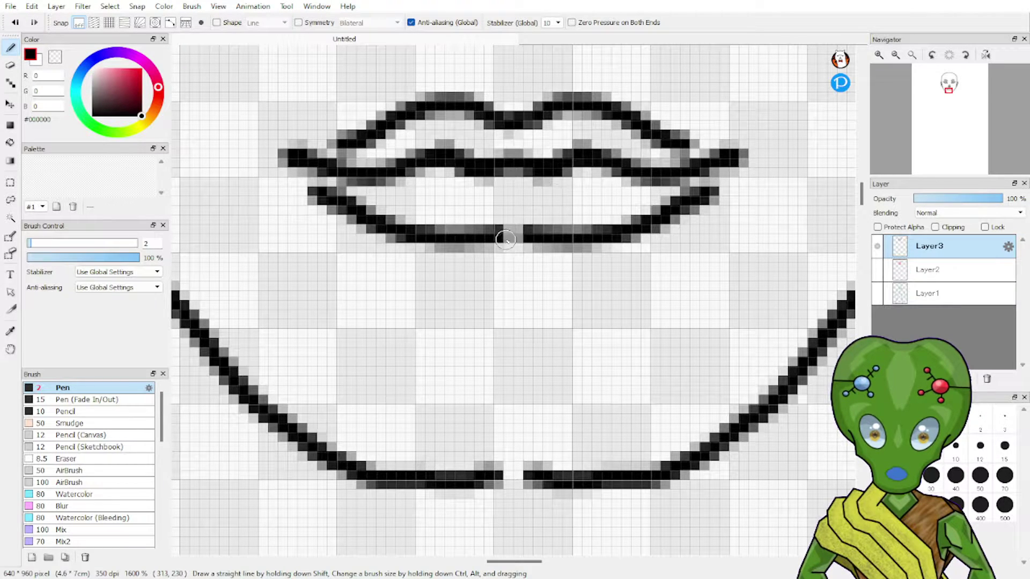
Close the gap in the middle of the lower lip and thicken the centre of the mouth line.
drag(506, 240, 528, 235)
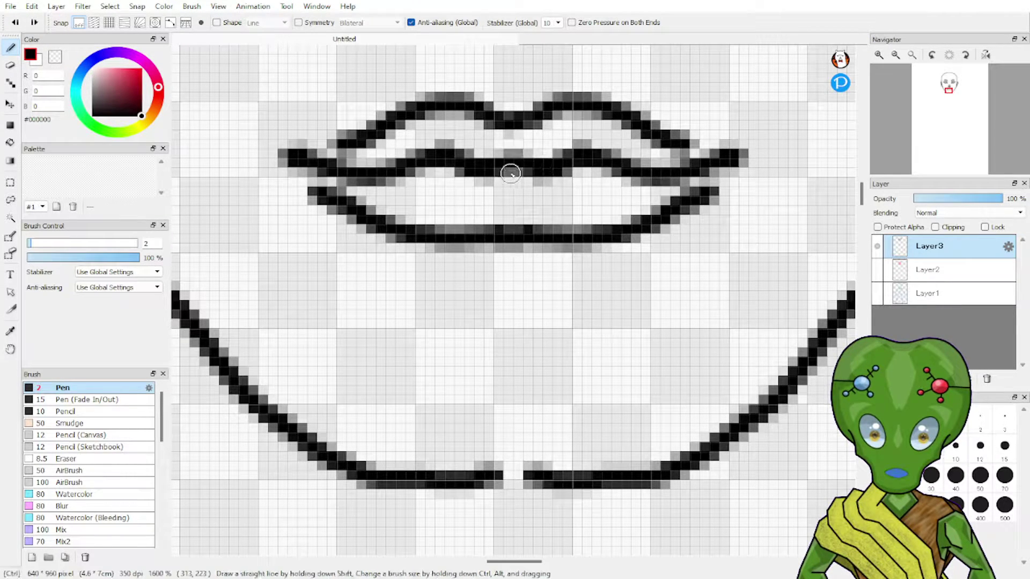
drag(499, 178, 533, 166)
key(ctrl+z)
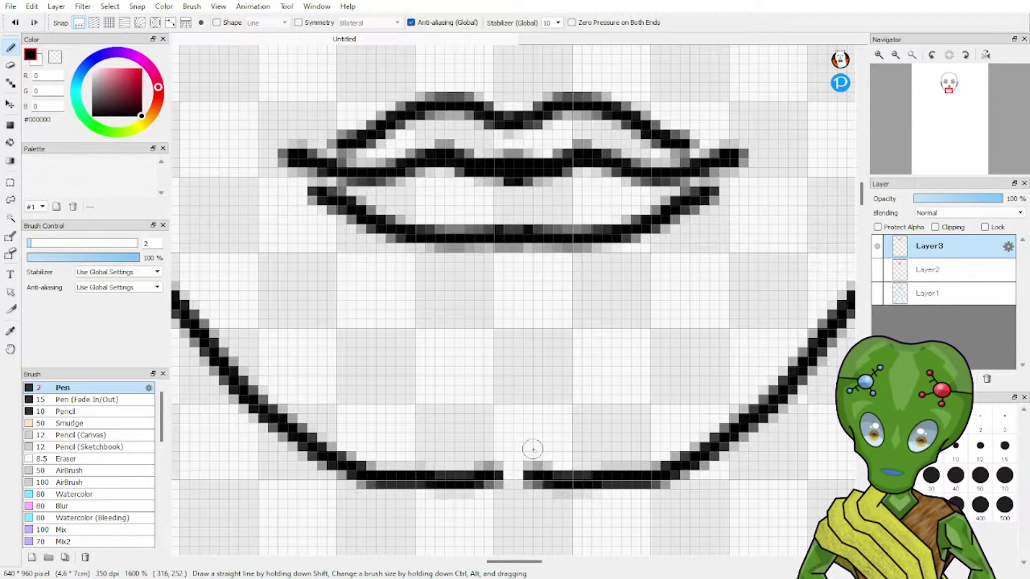
Join the two halves of the chin line with a straight stroke, undoing the freehand attempts.
drag(495, 478, 557, 482)
key(ctrl+z)
key(ctrl+z)
key(ctrl+z)
shift+click(488, 481)
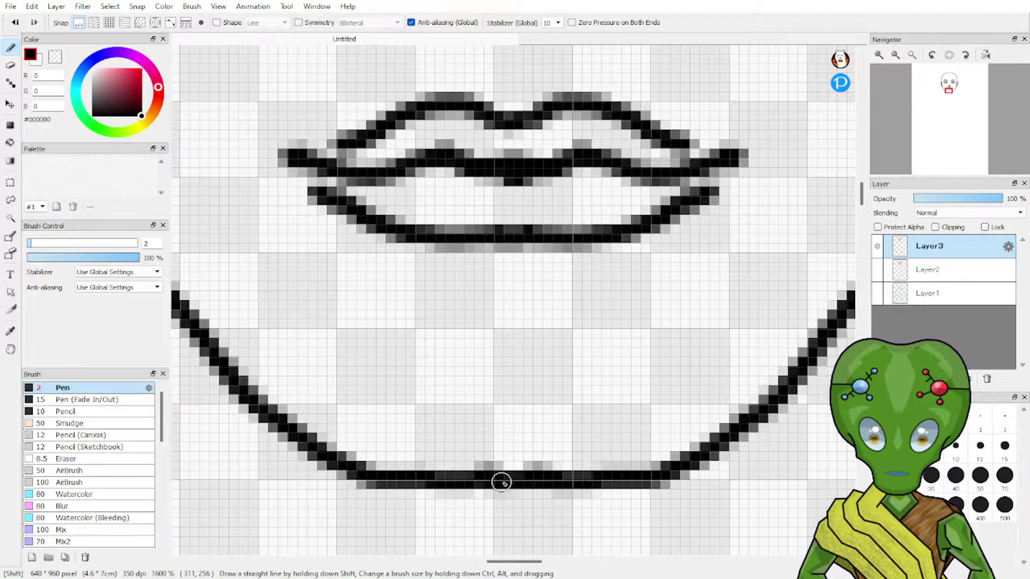
Close the gap in the head outline at the crown with a straight stroke, undoing the freehand attempt.
drag(948, 110, 951, 89)
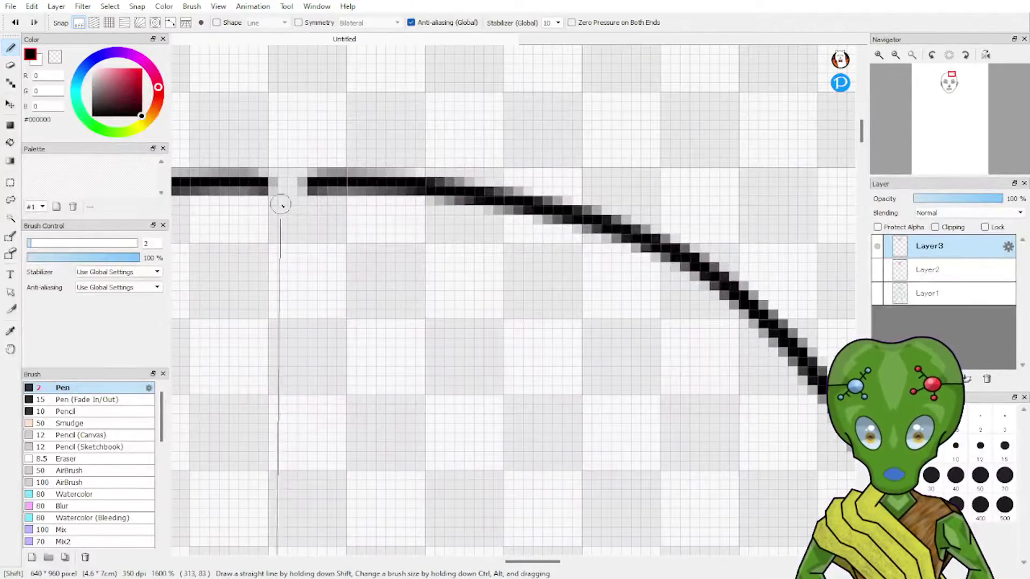
drag(261, 185, 315, 185)
key(ctrl+z)
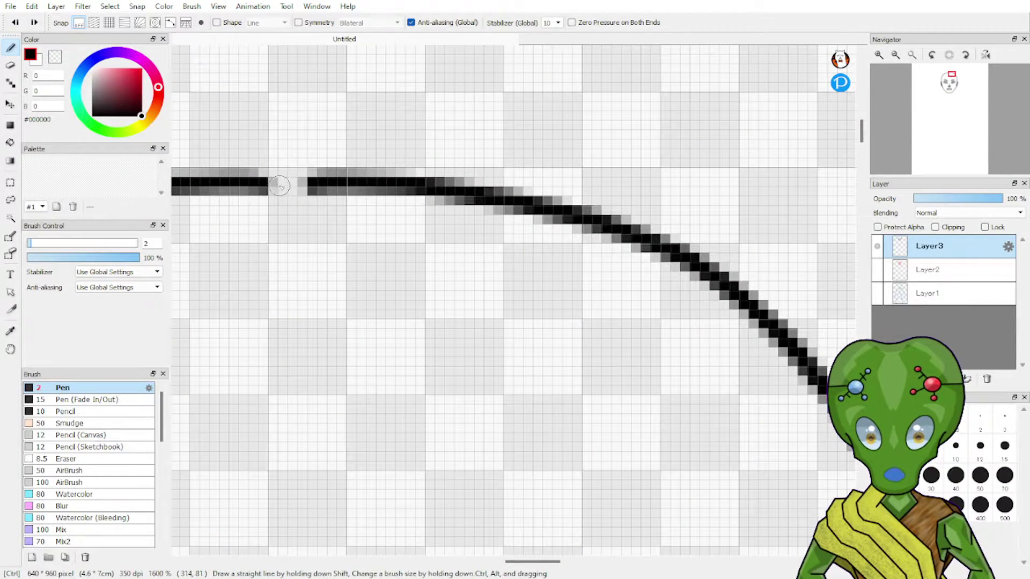
shift+click(262, 186)
Set the eraser size to 2 and erase the overlapping lines inside both nostrils, the nose's crossbar ends and the inner tip edge.
mouse_move(954, 86)
mouse_down()
mouse_move(946, 109)
mouse_move(949, 99)
mouse_up()
click(895, 55)
click(895, 55)
scroll(949, 96, up, 2)
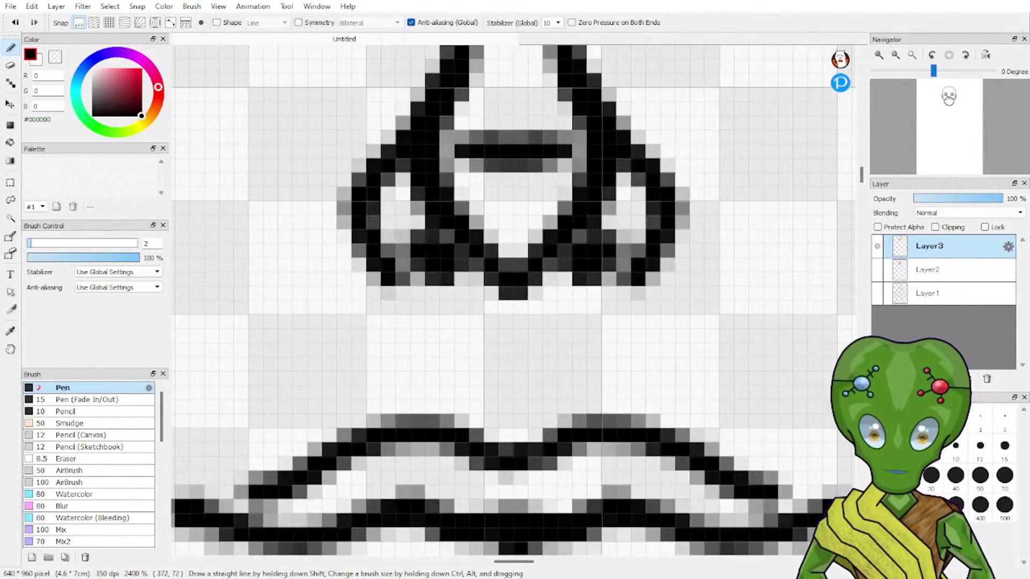
key(e)
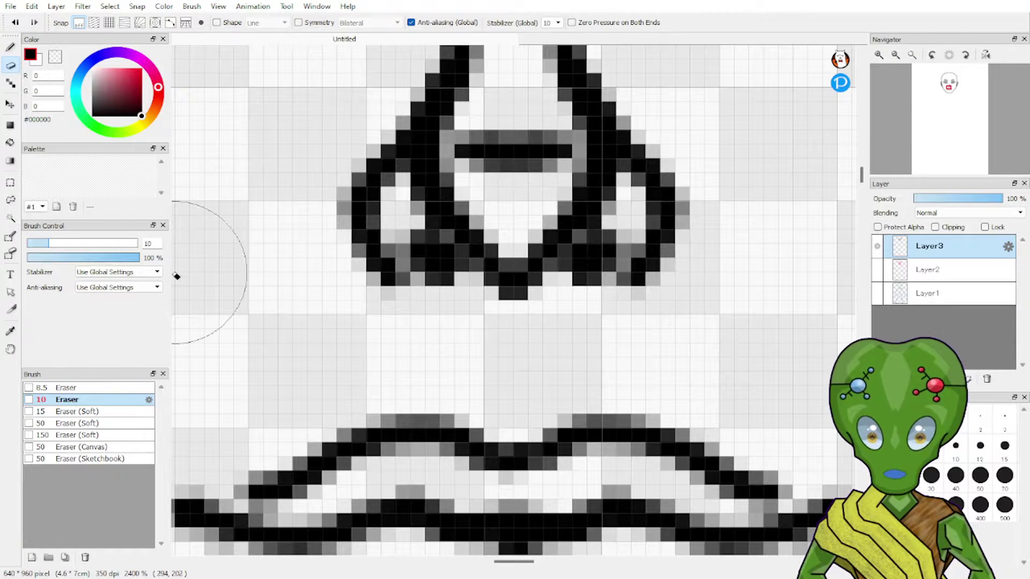
click(158, 246)
text(2)
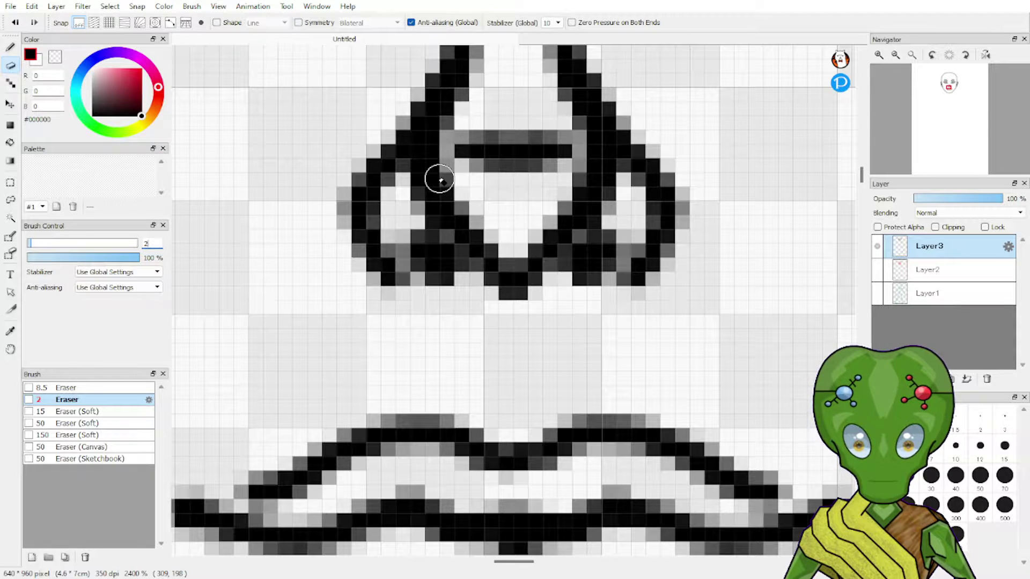
mouse_move(424, 164)
mouse_down()
mouse_move(416, 200)
mouse_move(434, 157)
mouse_move(420, 198)
mouse_move(425, 170)
mouse_up()
mouse_move(610, 175)
mouse_down()
mouse_move(590, 160)
mouse_move(615, 189)
mouse_up()
drag(416, 166, 432, 151)
drag(598, 151, 607, 156)
mouse_move(459, 135)
mouse_down()
mouse_move(478, 126)
mouse_move(453, 150)
mouse_up()
drag(557, 142, 568, 138)
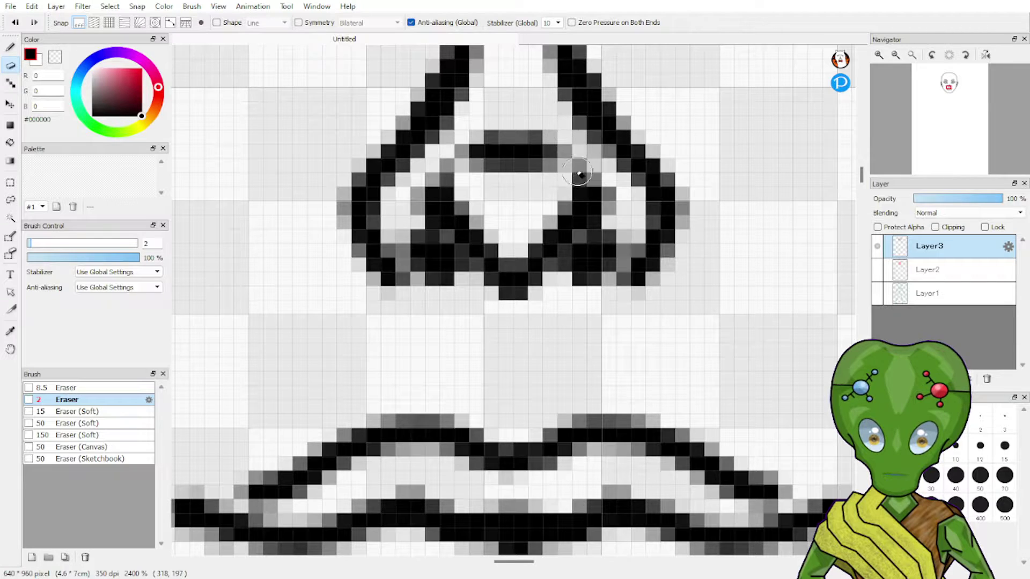
mouse_move(477, 219)
mouse_down()
mouse_move(506, 244)
mouse_move(533, 211)
mouse_move(523, 239)
mouse_move(547, 211)
mouse_move(519, 235)
mouse_up()
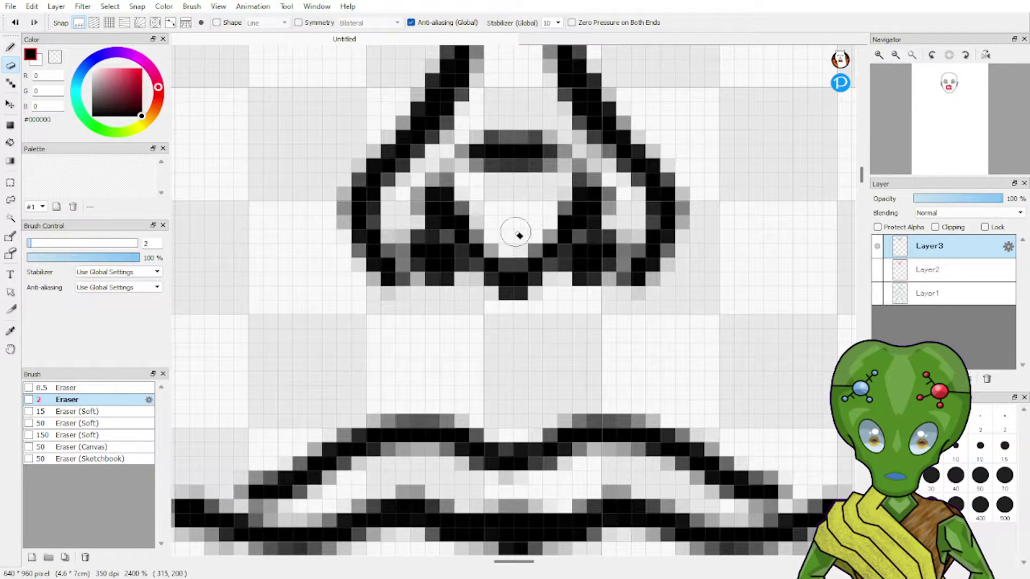
key(b)
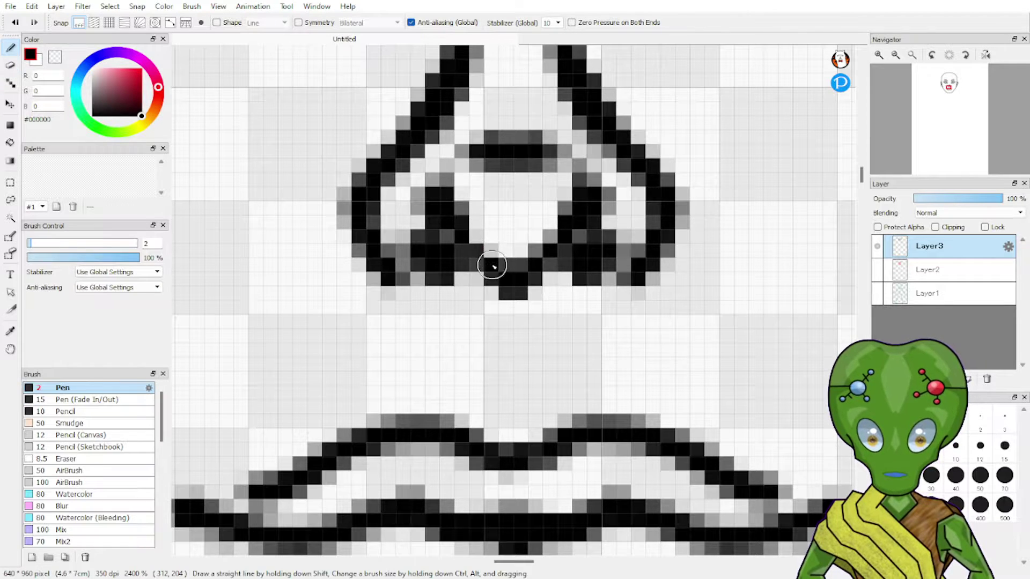
drag(476, 255, 542, 245)
key(ctrl+z)
mouse_move(480, 252)
mouse_down()
mouse_move(541, 255)
mouse_move(547, 230)
mouse_move(475, 244)
mouse_move(552, 252)
mouse_up()
key(ctrl+z)
key(ctrl+z)
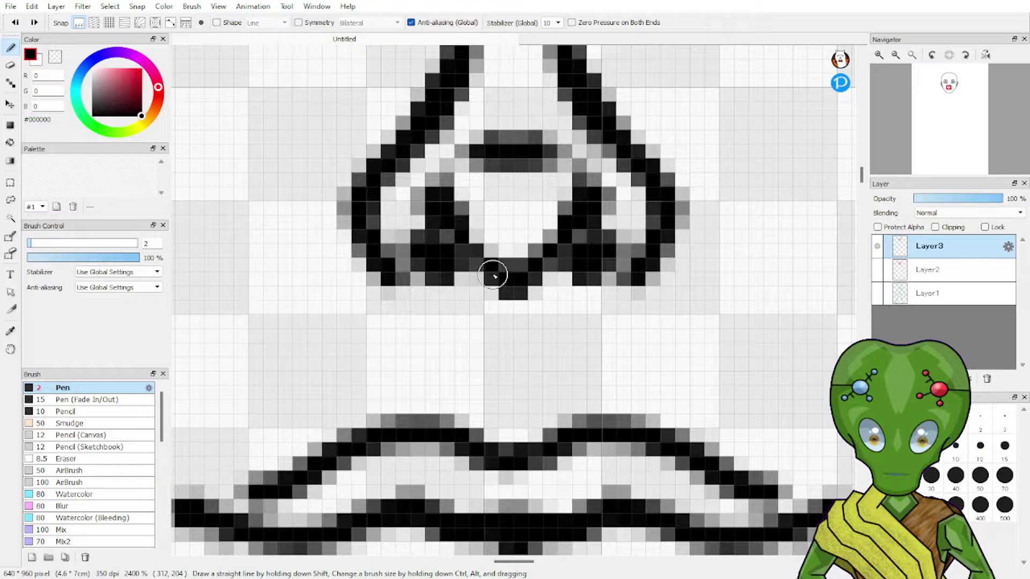
key(e)
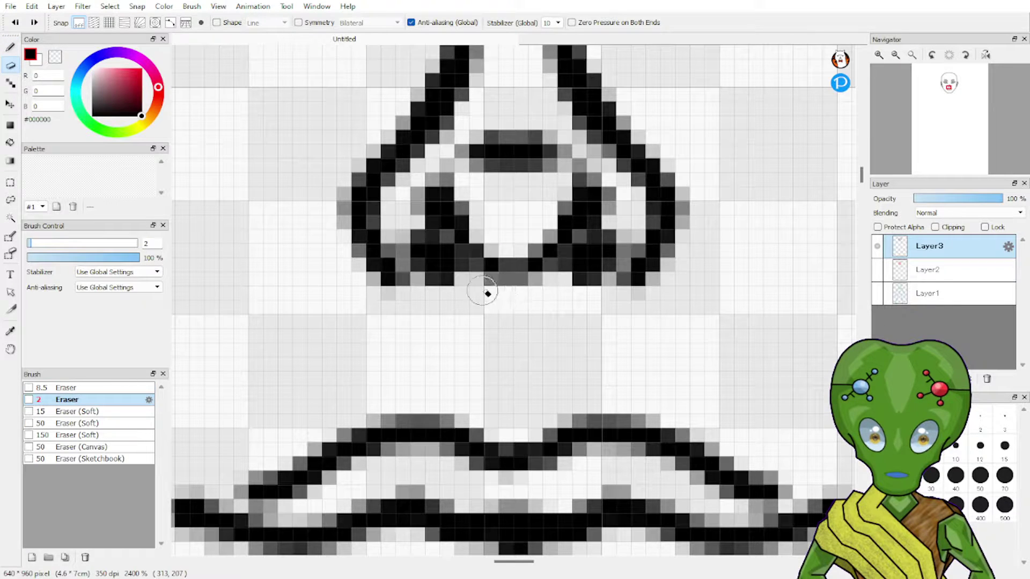
key(ctrl+y)
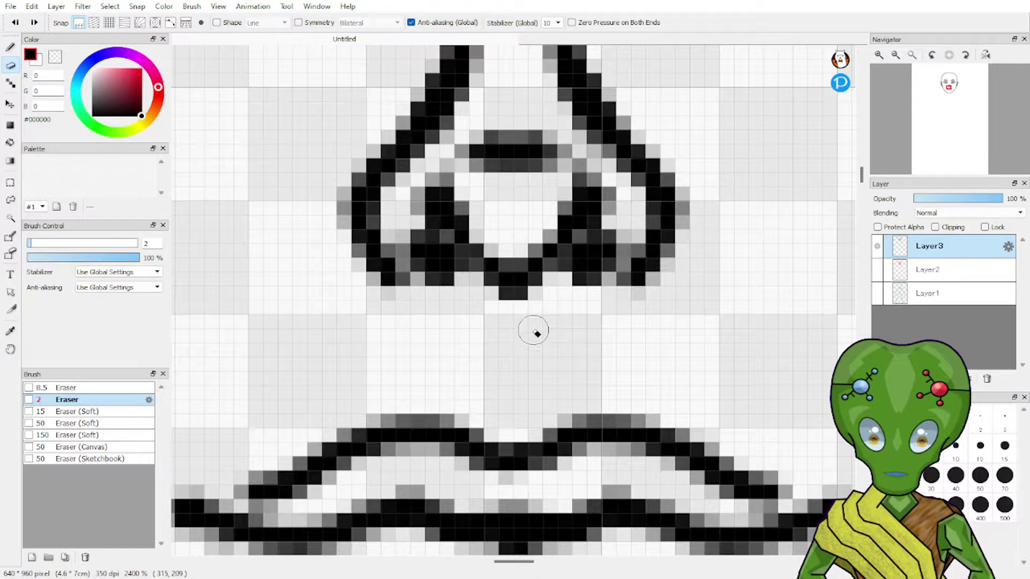
Switch from the Eraser to the Pen for drawing at the nose bridge between the eyes.
click(895, 55)
click(898, 56)
click(898, 55)
click(899, 56)
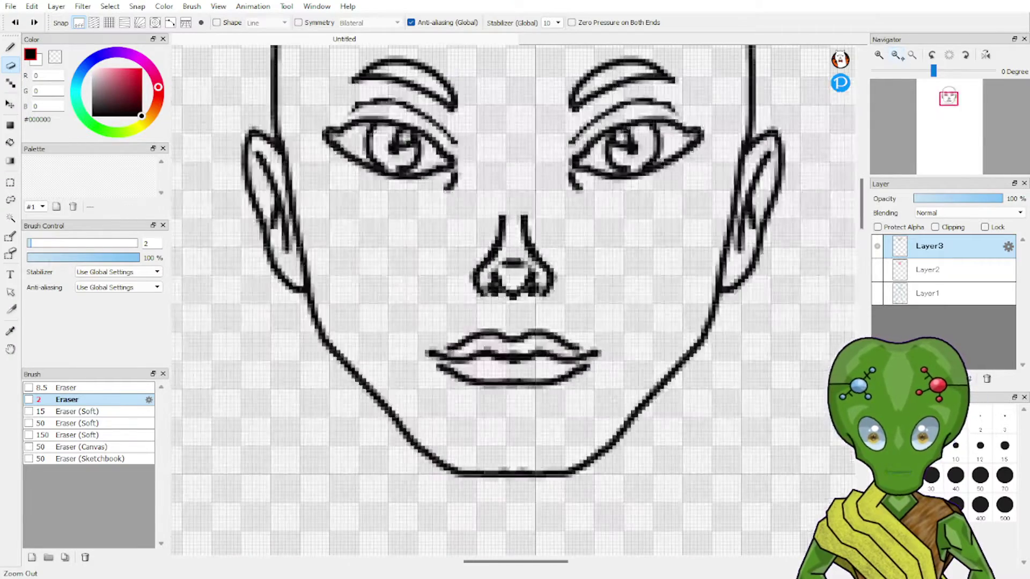
click(899, 55)
click(879, 56)
click(880, 56)
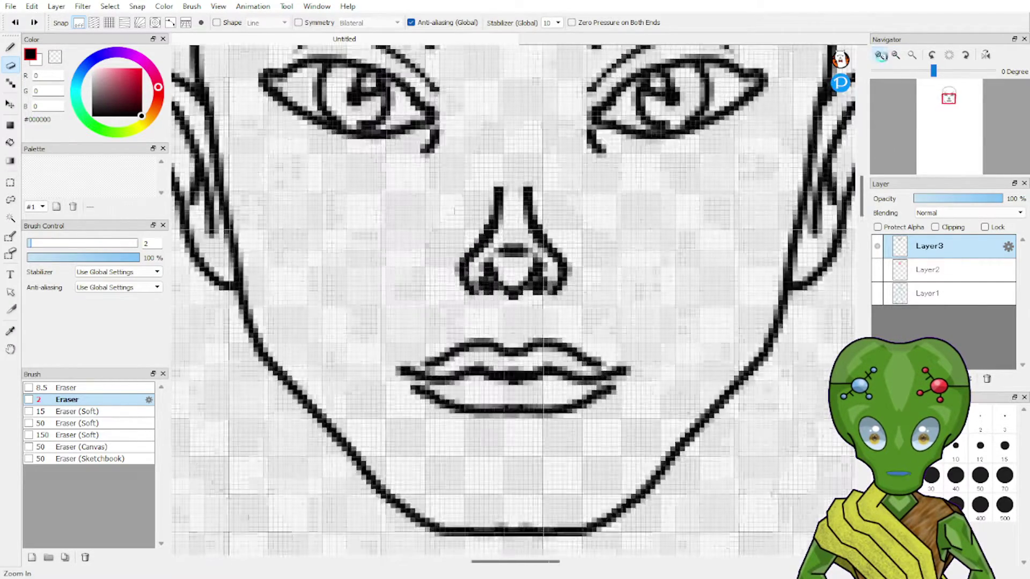
click(880, 55)
drag(940, 93, 948, 98)
key(b)
mouse_move(493, 302)
mouse_down()
mouse_move(466, 237)
mouse_move(476, 239)
mouse_move(491, 308)
mouse_up()
key(ctrl+z)
key(ctrl+z)
drag(484, 233, 480, 351)
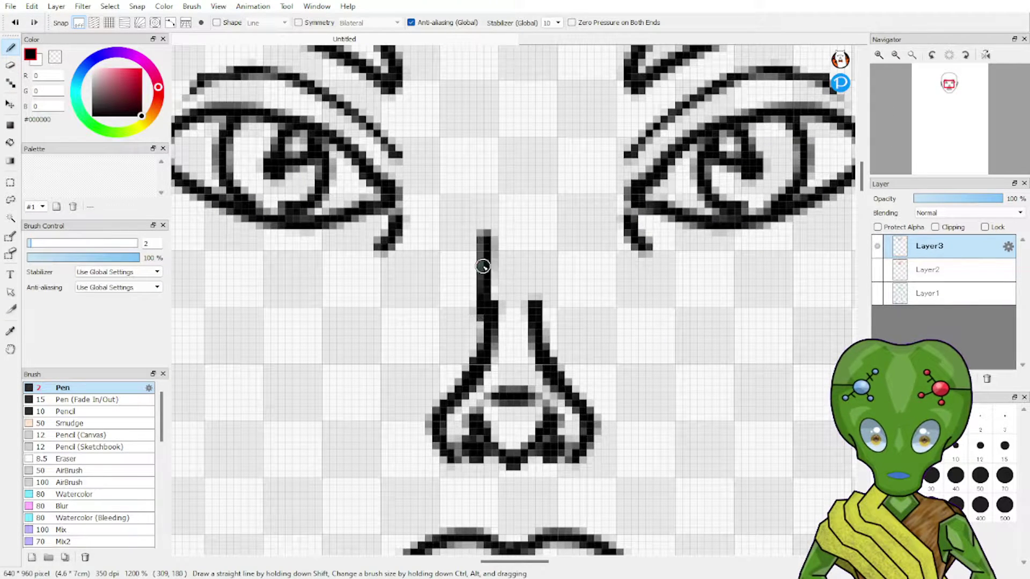
key(ctrl+z)
drag(489, 310, 475, 241)
key(ctrl+z)
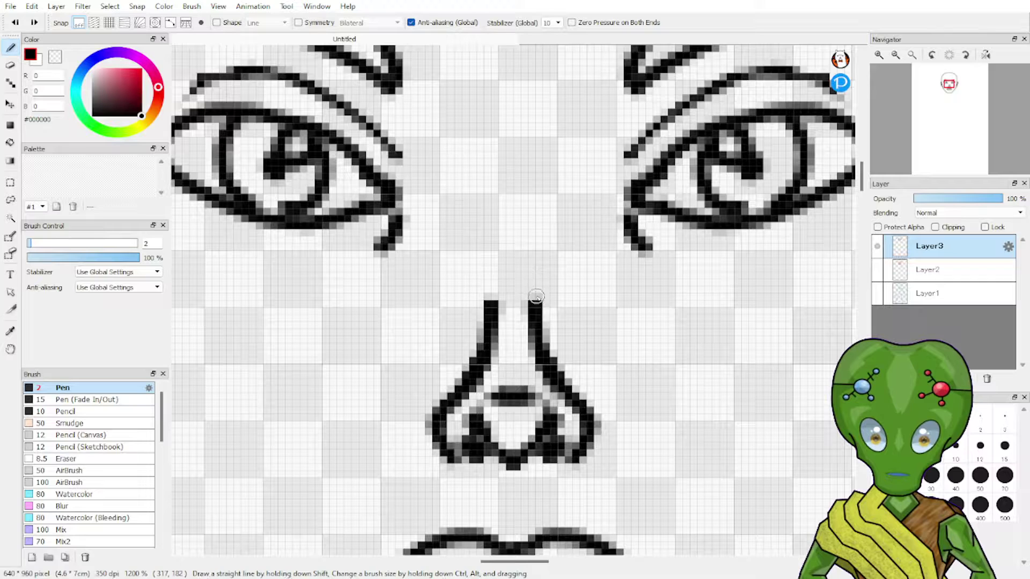
drag(536, 303, 552, 230)
key(ctrl+z)
drag(491, 279, 492, 329)
key(ctrl+z)
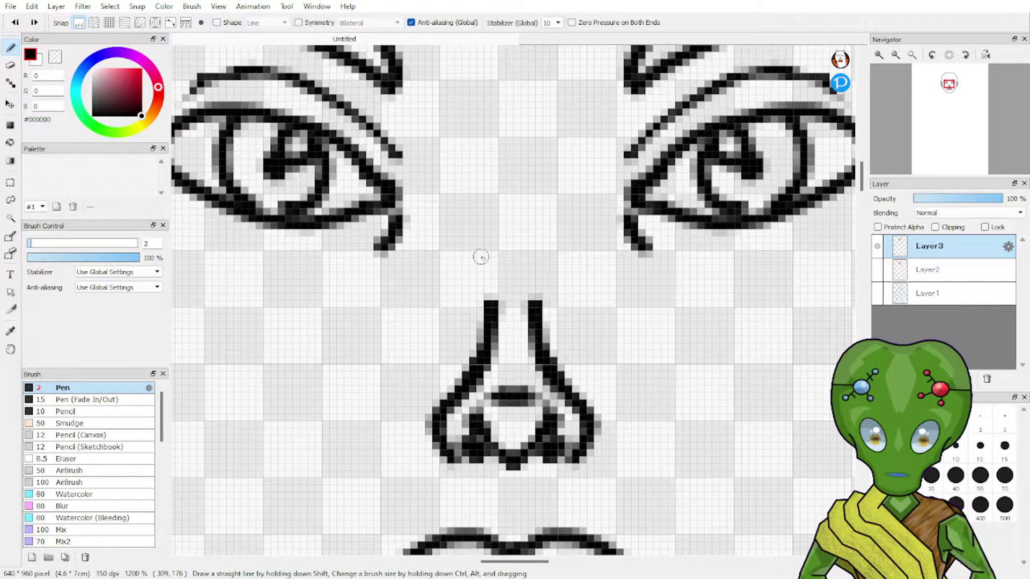
Extend both nose bridge lines upward towards the eyes with short strokes flaring slightly outward.
drag(481, 257, 492, 322)
mouse_move(536, 294)
mouse_down()
mouse_move(552, 235)
mouse_move(536, 302)
mouse_up()
key(ctrl+z)
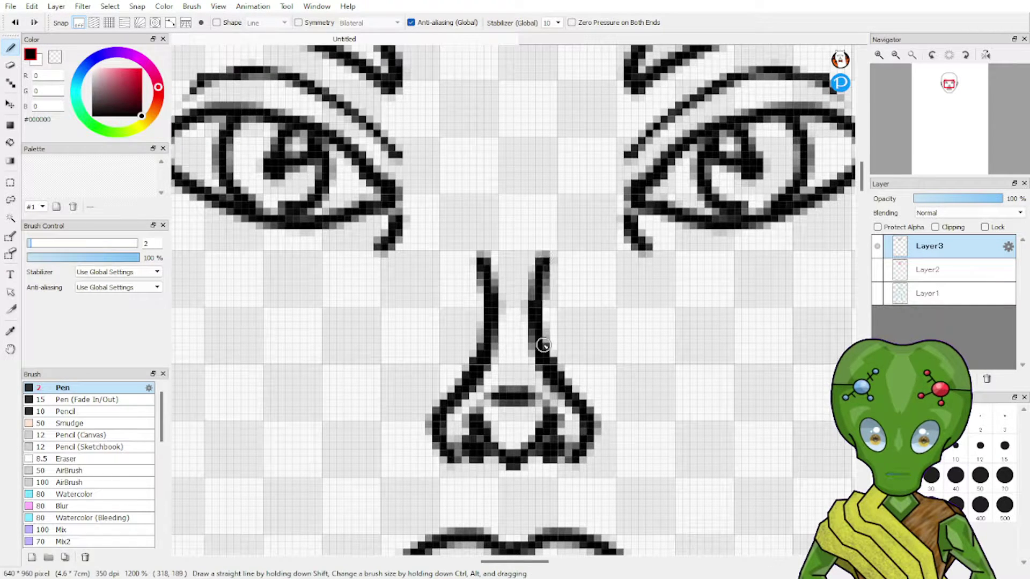
Erase the upper tips of the inner nostril lines on both sides of the nose.
click(911, 55)
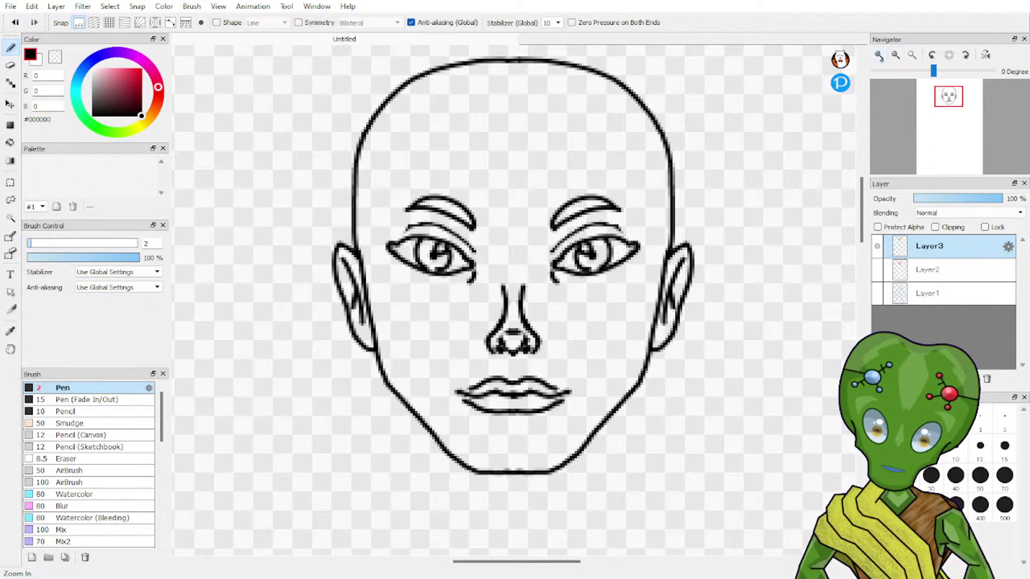
click(878, 55)
click(879, 55)
drag(952, 99, 949, 97)
click(881, 53)
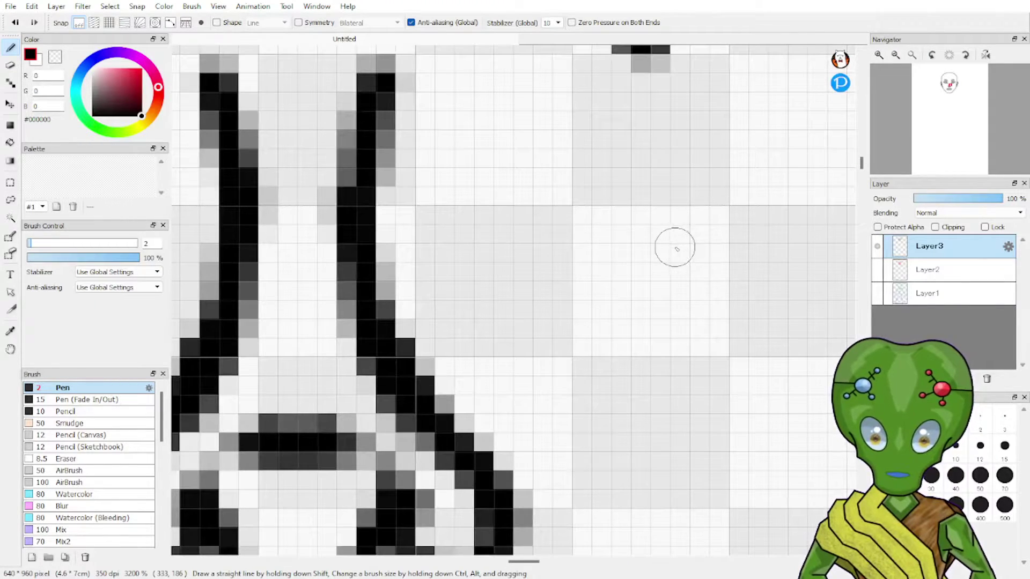
key(m)
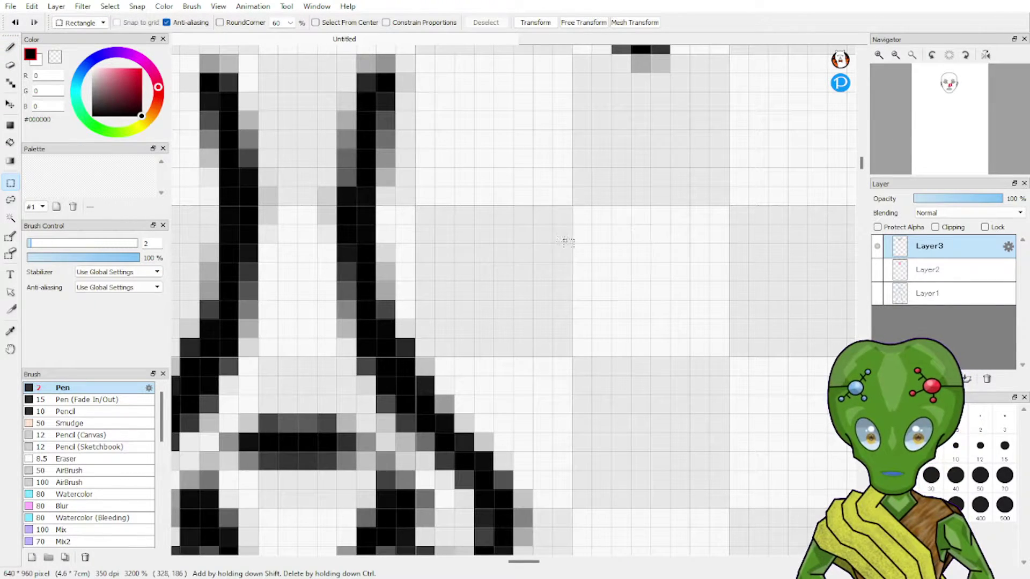
key(v)
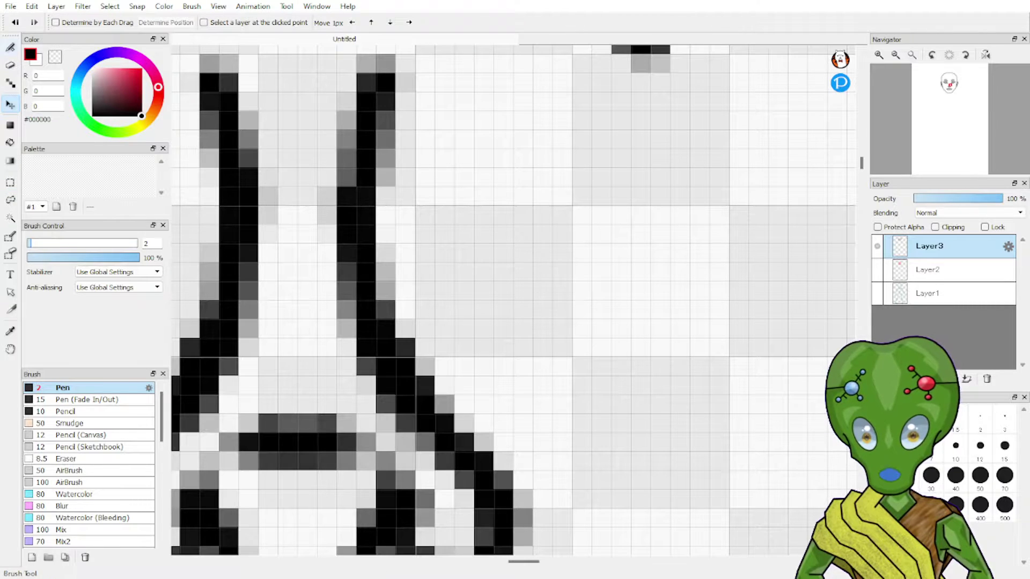
key(b)
mouse_move(950, 97)
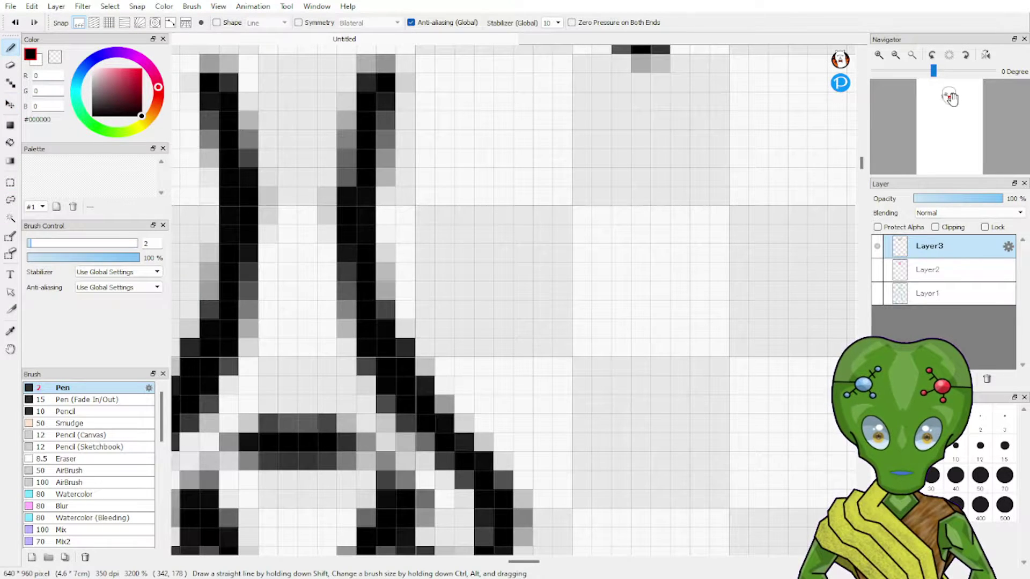
drag(950, 97, 948, 96)
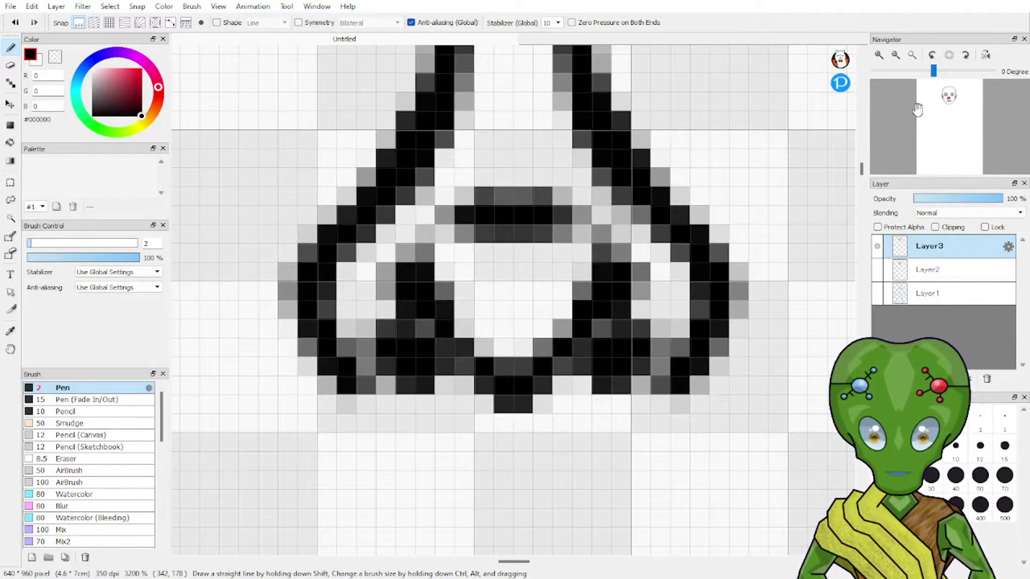
key(e)
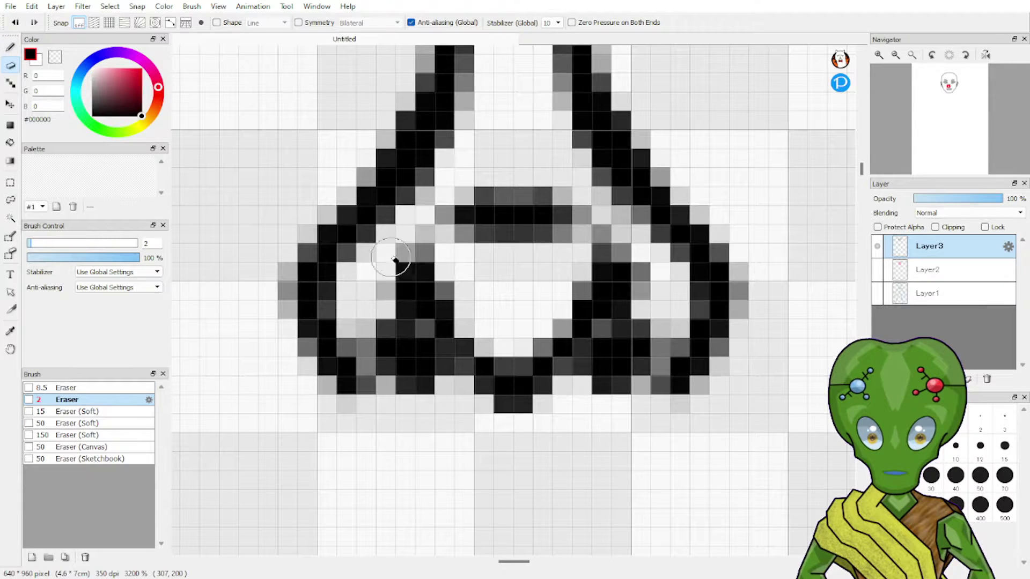
drag(394, 260, 613, 252)
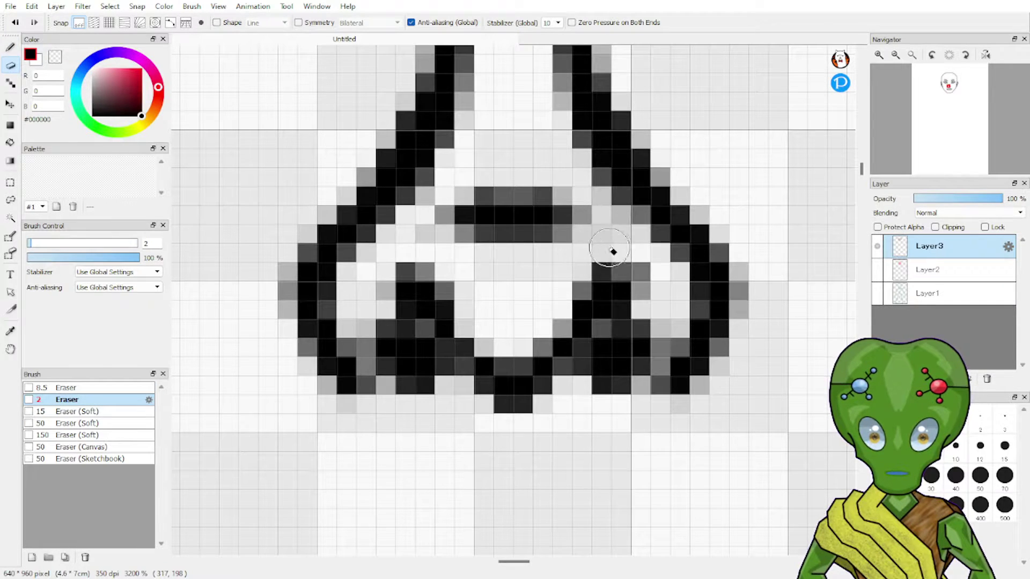
Thin the slanted lines on both sides of the nose by erasing along their inner and outer edges.
mouse_move(404, 174)
mouse_down()
mouse_move(427, 164)
mouse_move(408, 209)
mouse_move(446, 130)
mouse_move(402, 227)
mouse_move(452, 134)
mouse_up()
drag(579, 101, 579, 107)
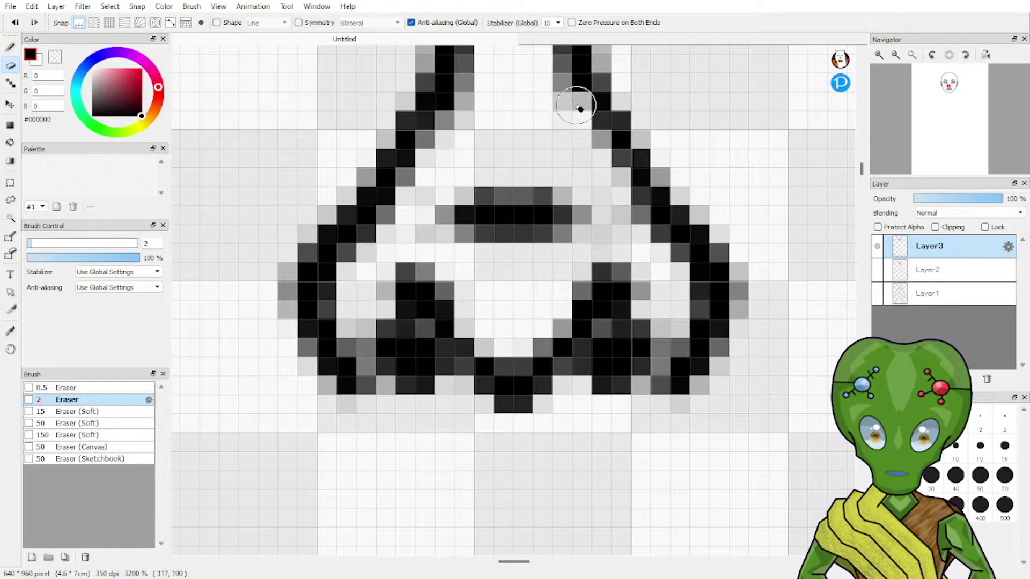
key(ctrl+z)
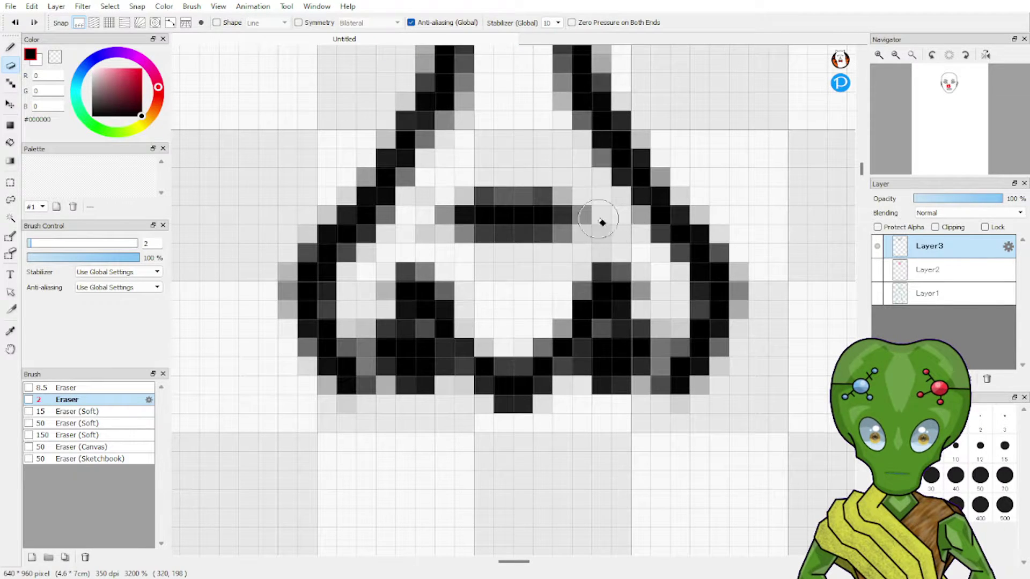
click(381, 150)
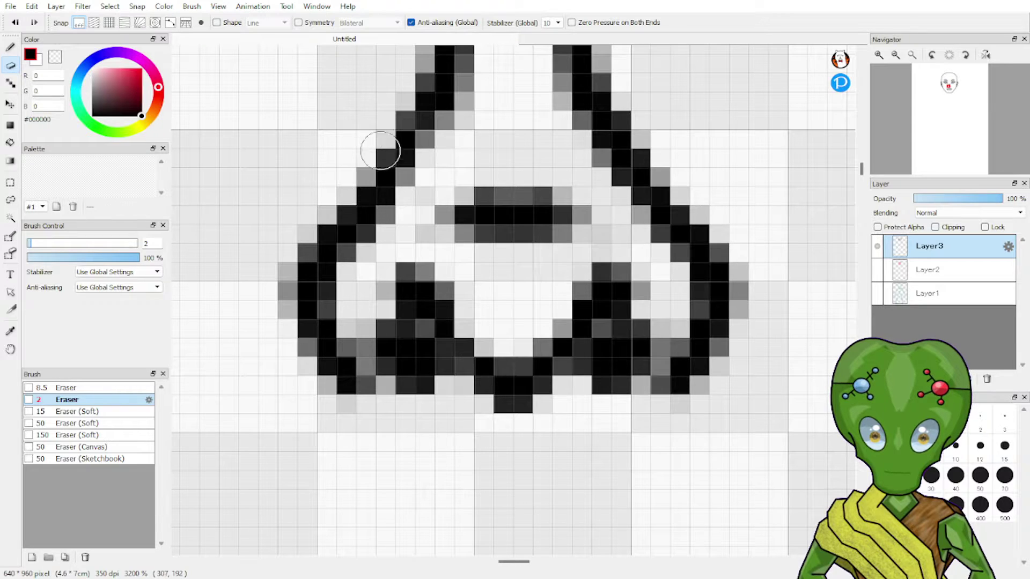
drag(625, 99, 668, 188)
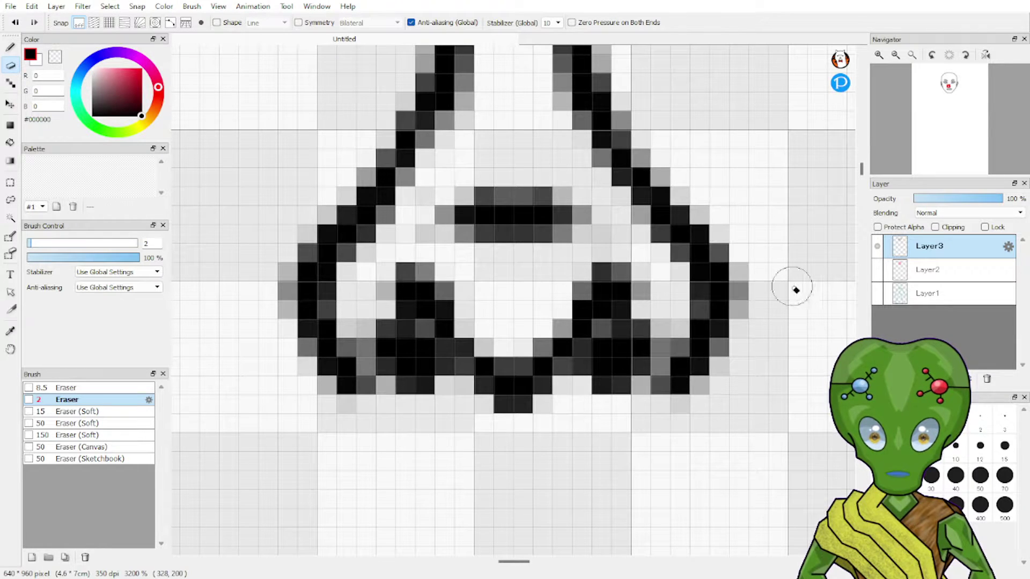
Trim the tops of both dark nostril shapes further, undoing strokes that remove too much.
drag(414, 276, 404, 269)
mouse_move(611, 268)
mouse_down()
mouse_move(599, 266)
mouse_move(638, 292)
mouse_up()
key(ctrl+z)
key(ctrl+z)
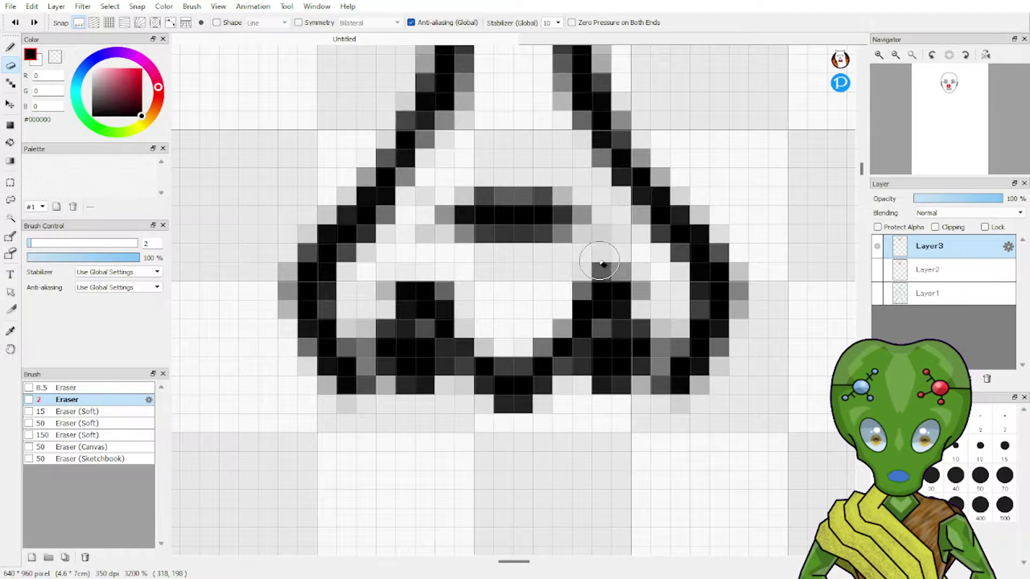
Thicken both ends of the nose's crossbar with pen dabs so it curves down slightly, undoing the uneven strokes.
key(b)
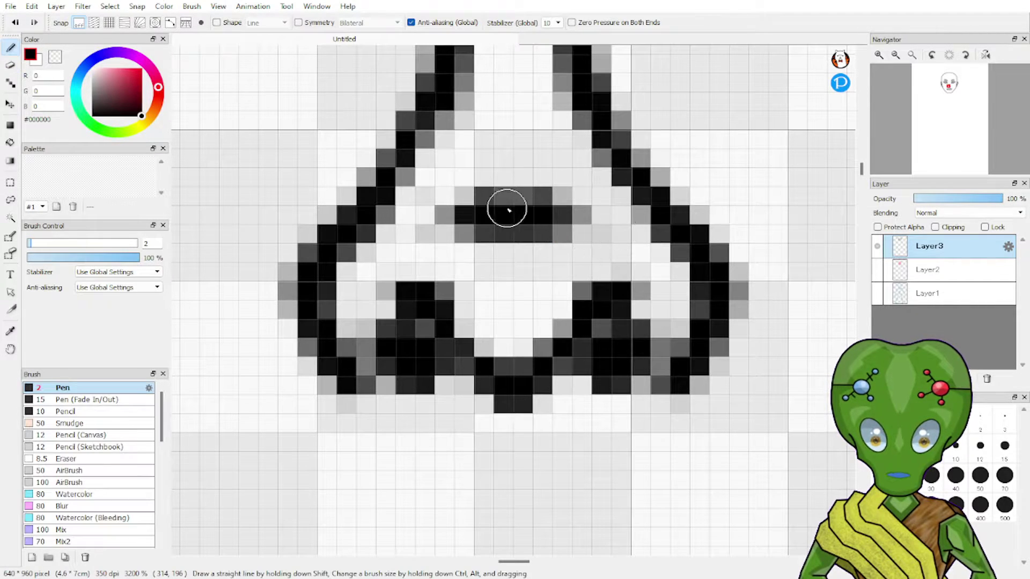
drag(450, 221, 445, 224)
drag(571, 226, 592, 228)
key(ctrl+z)
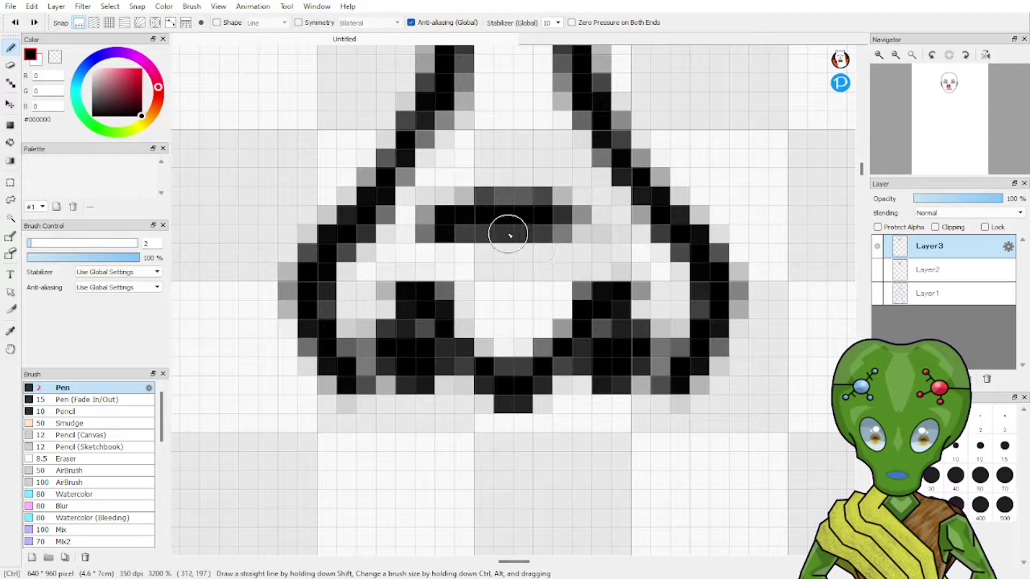
key(ctrl+z)
click(572, 230)
click(456, 229)
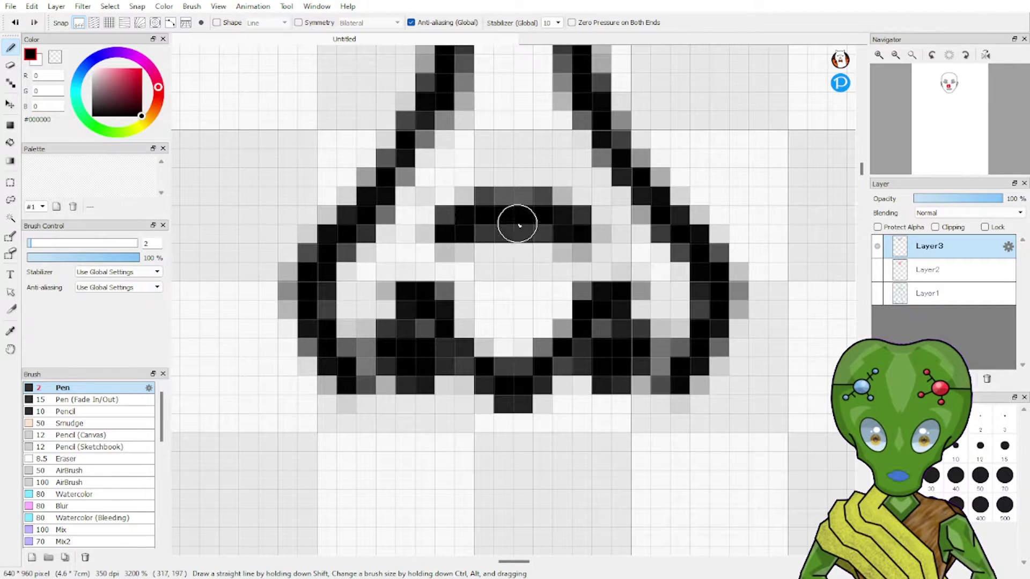
Thin the nose bridge by erasing along the lines' inner edges, undoing the stroke on the right line.
click(950, 99)
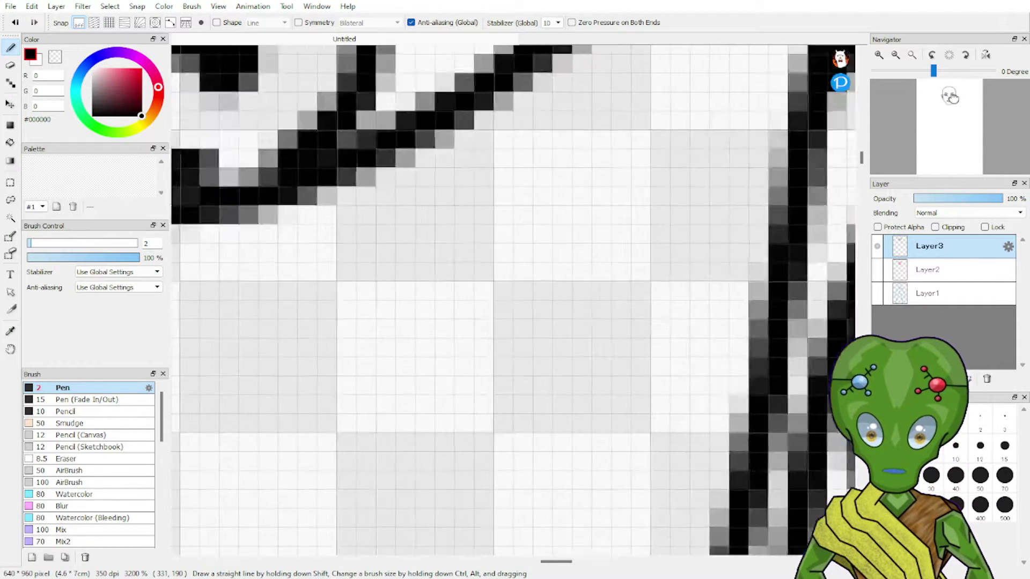
drag(950, 98, 949, 96)
key(e)
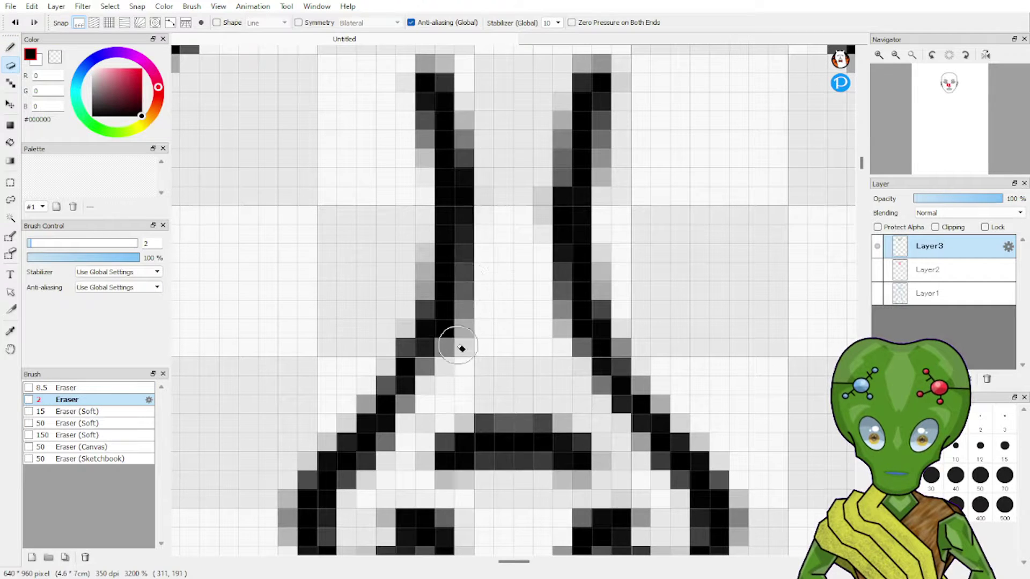
drag(556, 159, 552, 316)
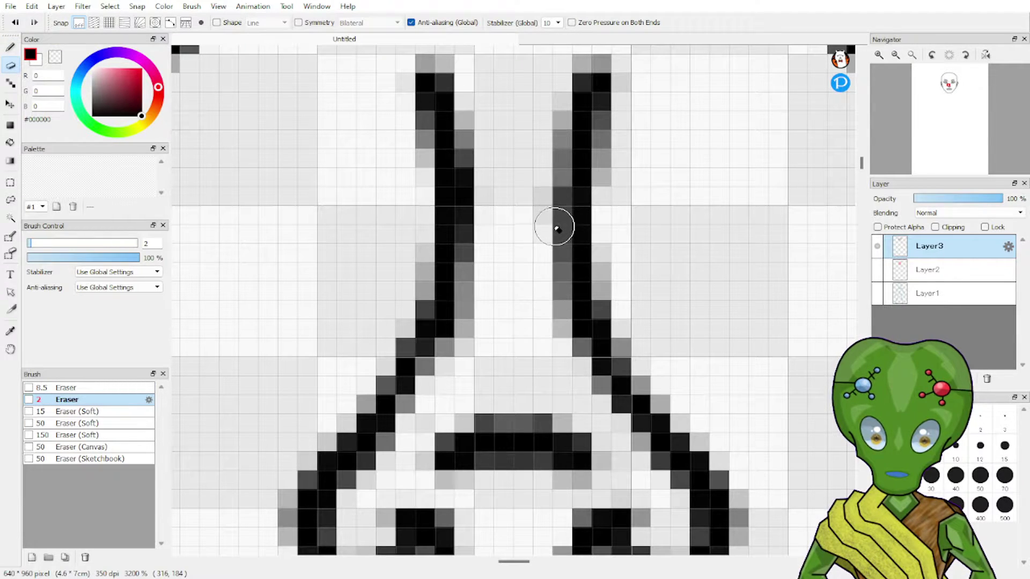
key(ctrl+z)
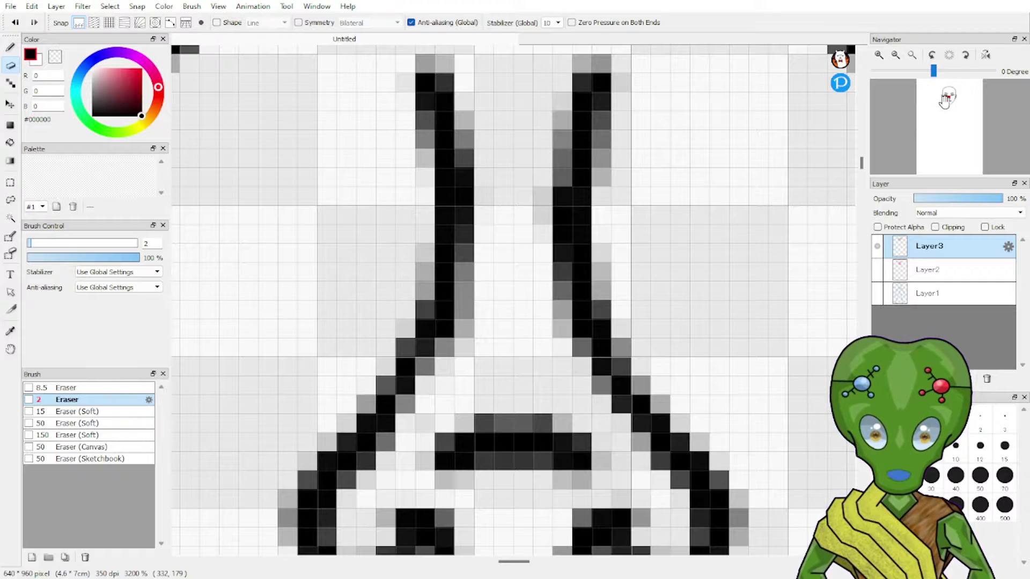
drag(946, 99, 942, 99)
click(895, 55)
click(895, 54)
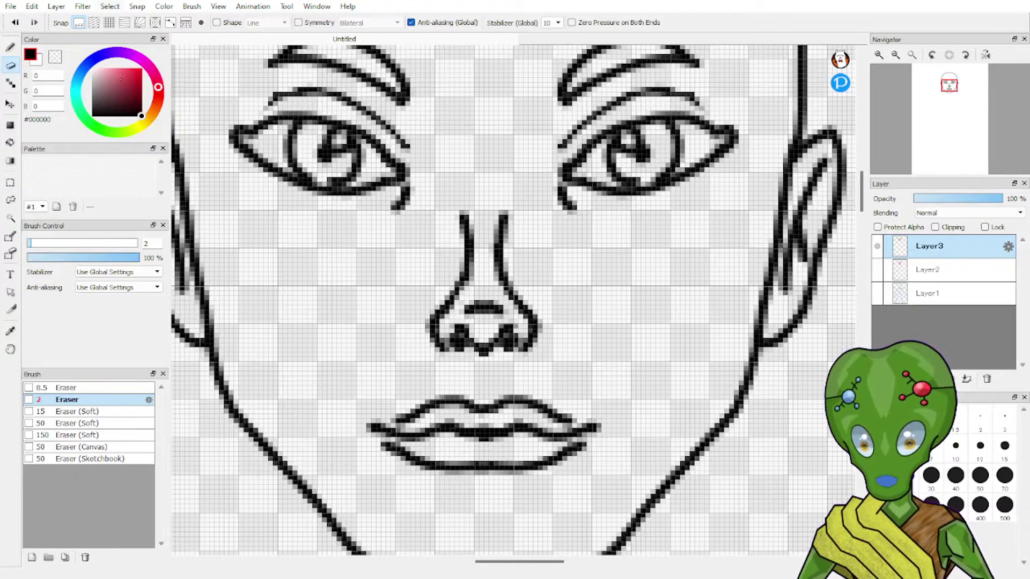
key(ctrl+t)
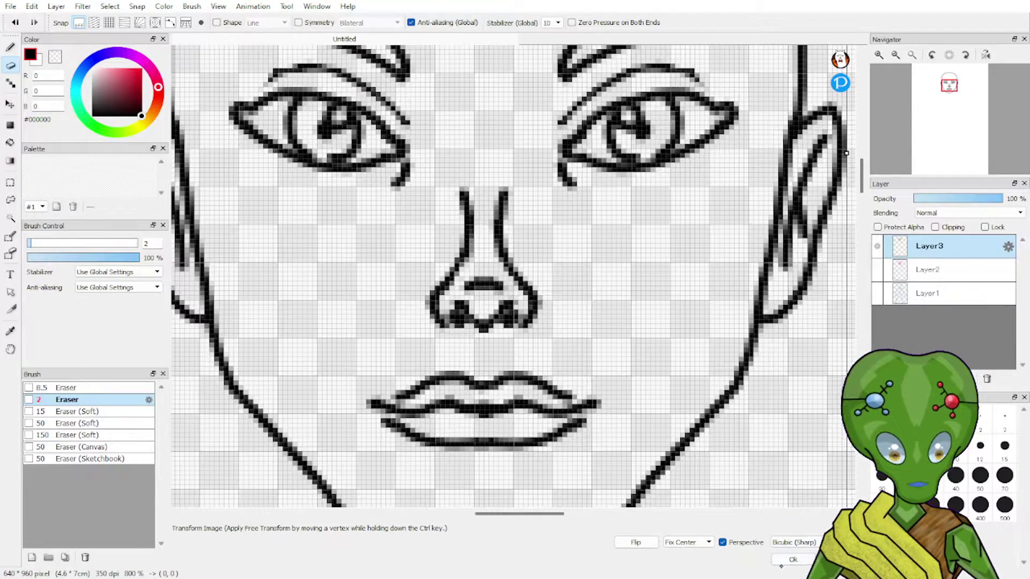
click(792, 559)
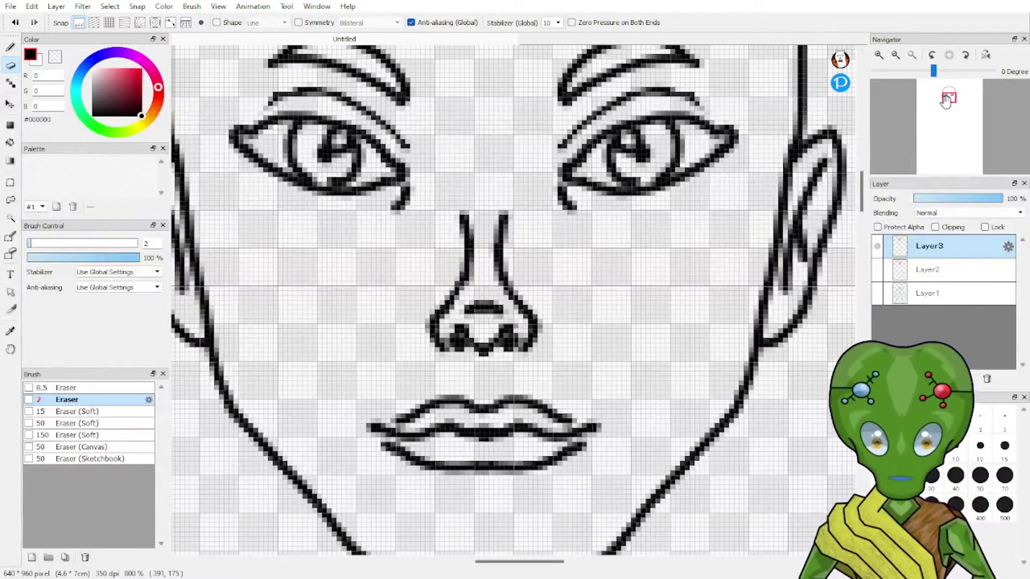
Show the red head sketch on Layer2 and the blue skeleton on Layer1 again.
drag(948, 97, 949, 85)
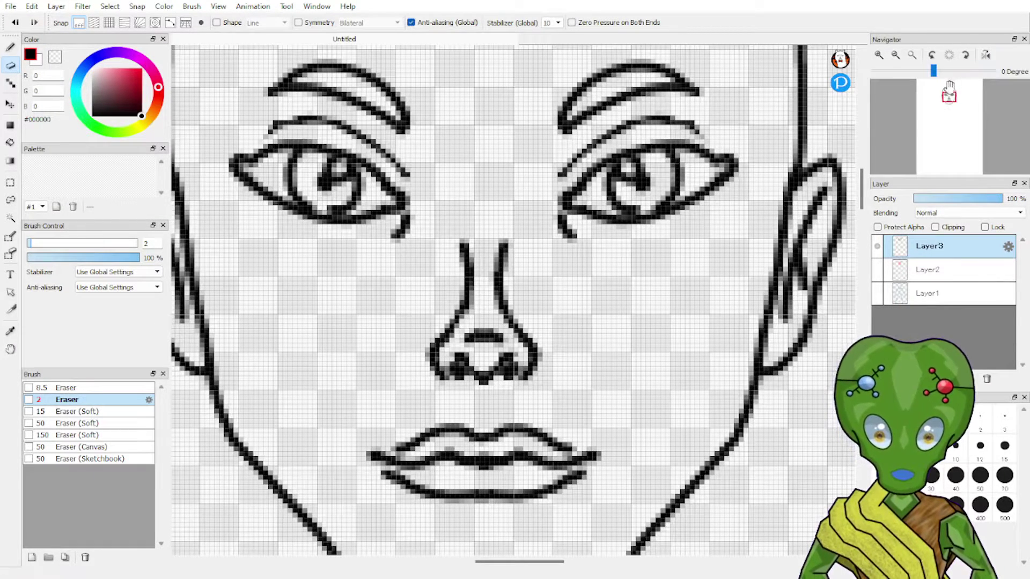
drag(949, 96, 948, 101)
click(895, 54)
click(895, 54)
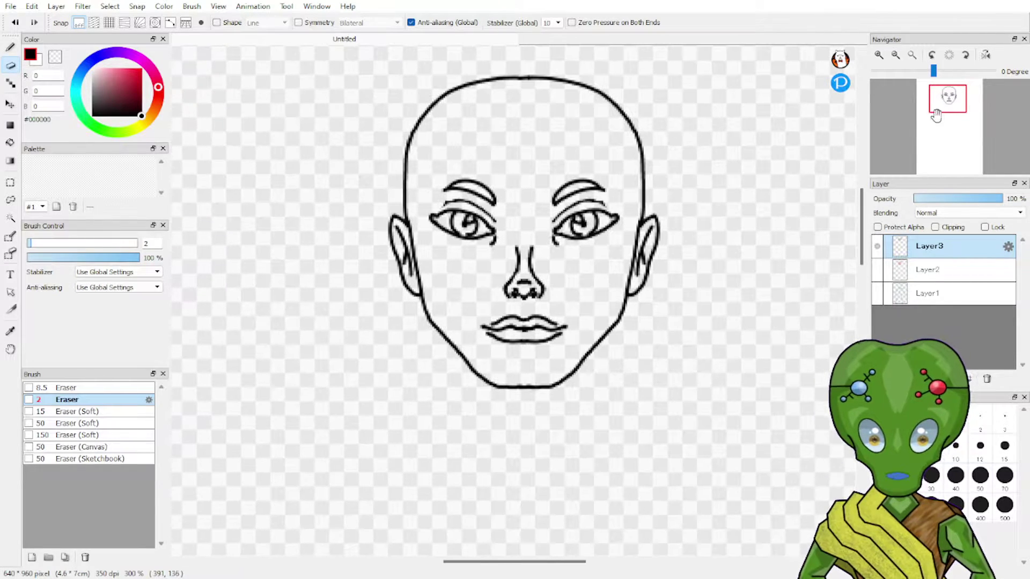
click(877, 270)
click(877, 293)
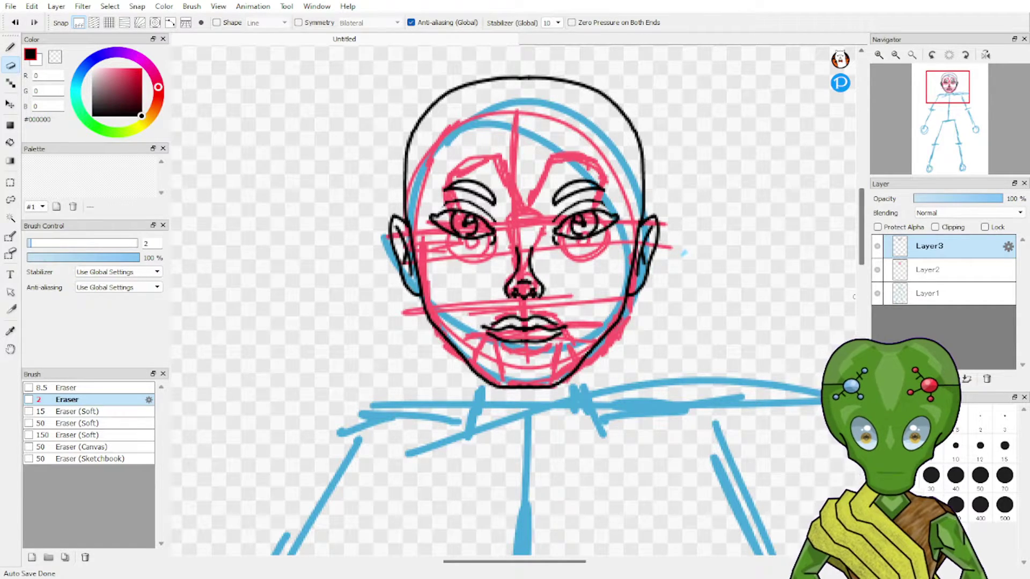
On Layer2, sketch a narrow V below the chin with the 2 px Pen in red (#FF001F), meeting on the skeleton's centre line.
mouse_move(938, 103)
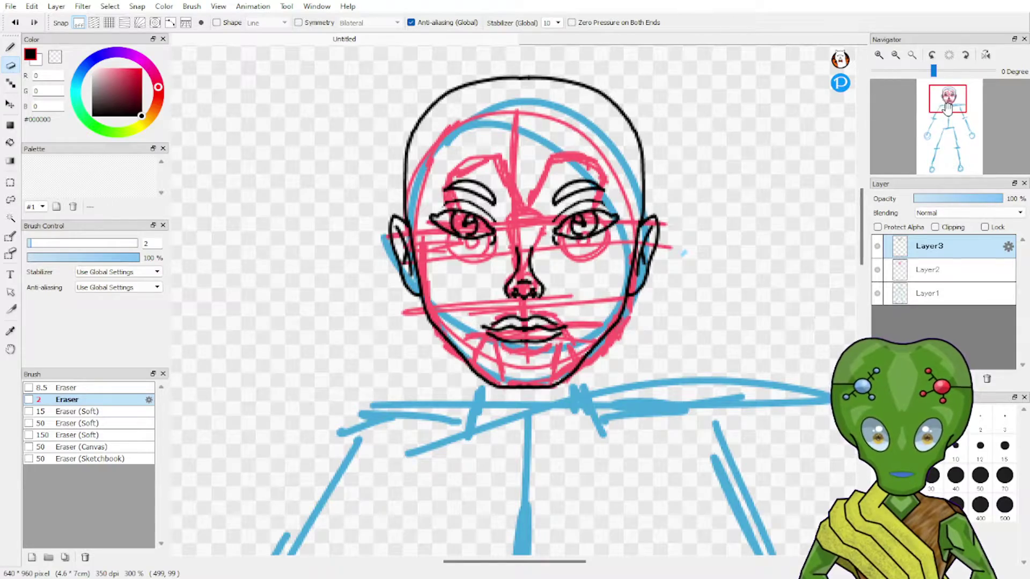
mouse_move(938, 102)
mouse_down()
mouse_move(939, 115)
mouse_move(948, 96)
mouse_move(947, 107)
mouse_up()
click(879, 55)
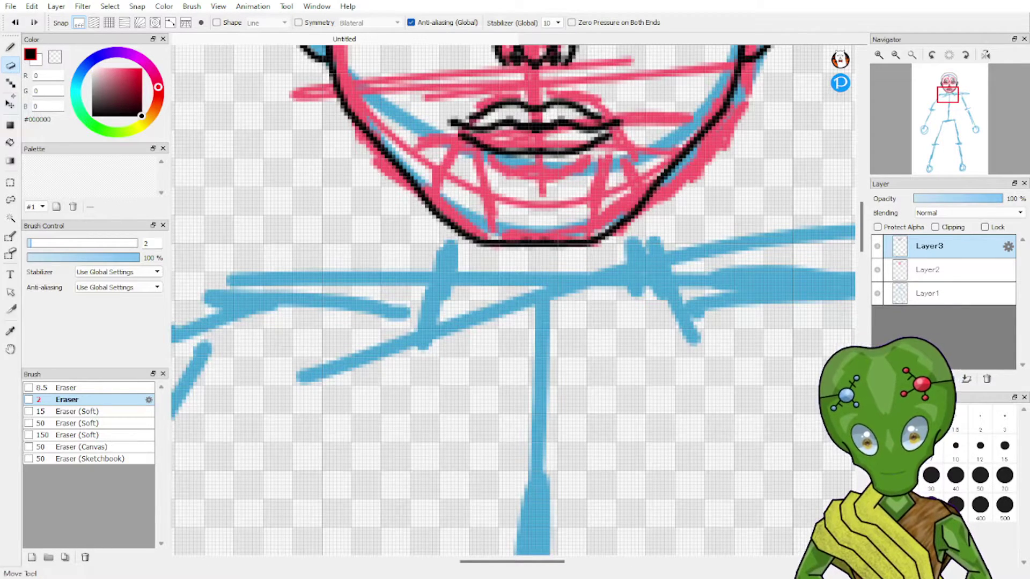
click(10, 47)
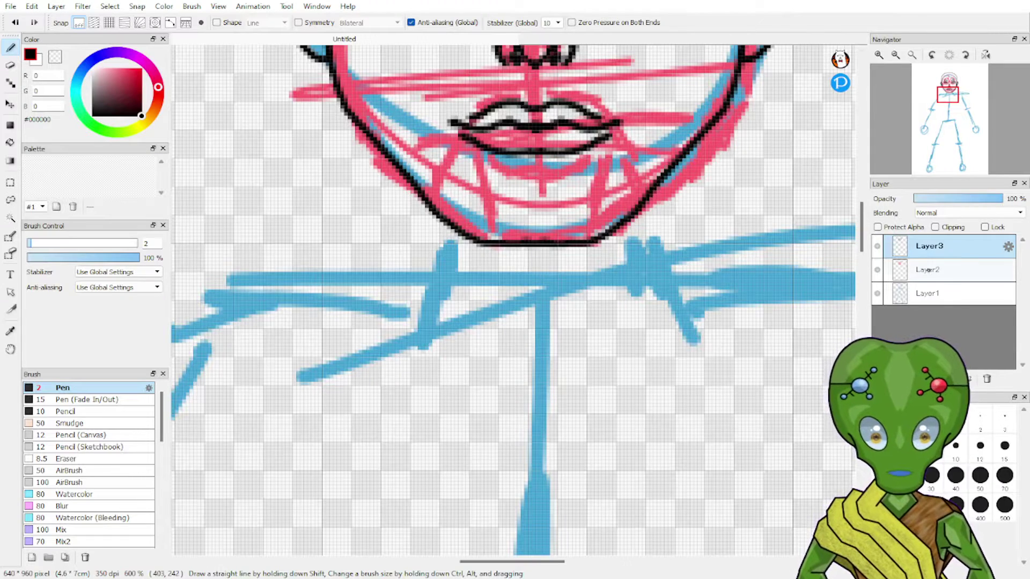
click(929, 269)
drag(134, 78, 162, 43)
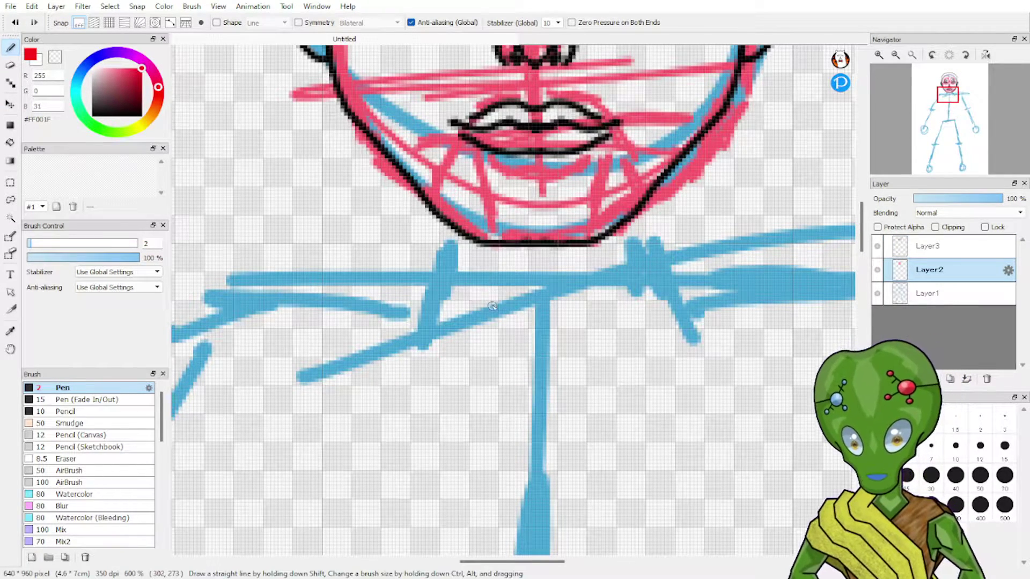
drag(503, 252, 541, 360)
drag(567, 251, 539, 353)
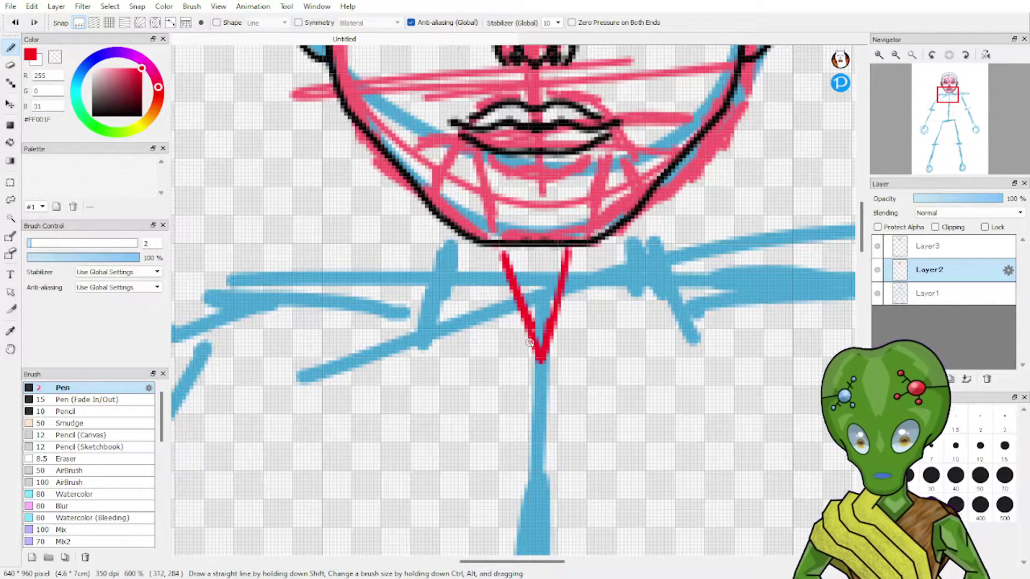
Sketch two longer neck lines from the jaw converging around the V and a small curve at the throat's base, undoing stray right-hand strokes.
drag(444, 231, 519, 377)
drag(606, 240, 580, 360)
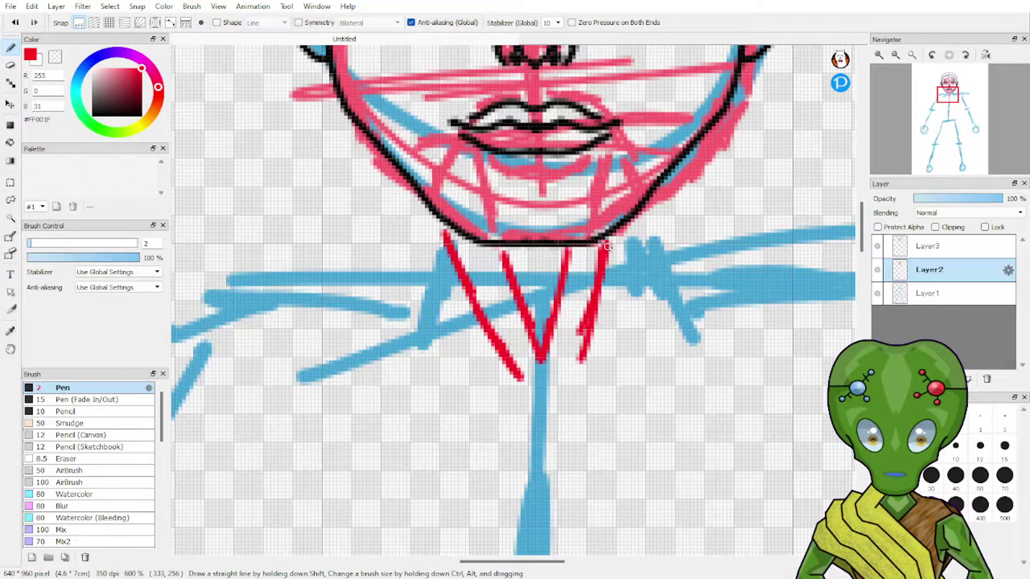
key(ctrl+z)
key(ctrl+z)
drag(615, 251, 579, 337)
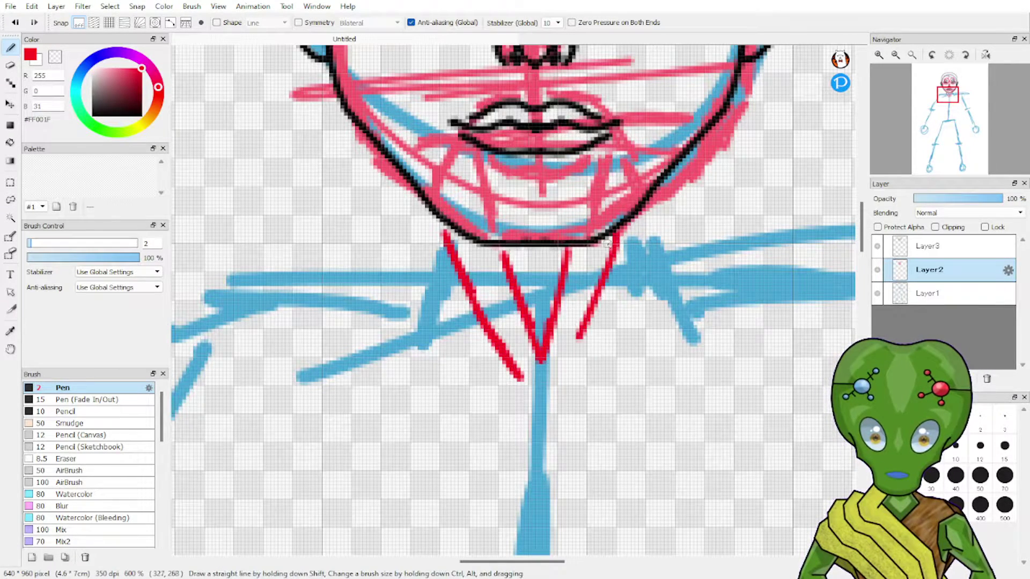
key(ctrl+z)
drag(625, 230, 581, 339)
drag(612, 268, 563, 371)
mouse_move(583, 337)
mouse_down()
mouse_move(570, 381)
mouse_move(546, 407)
mouse_move(523, 404)
mouse_move(561, 390)
mouse_up()
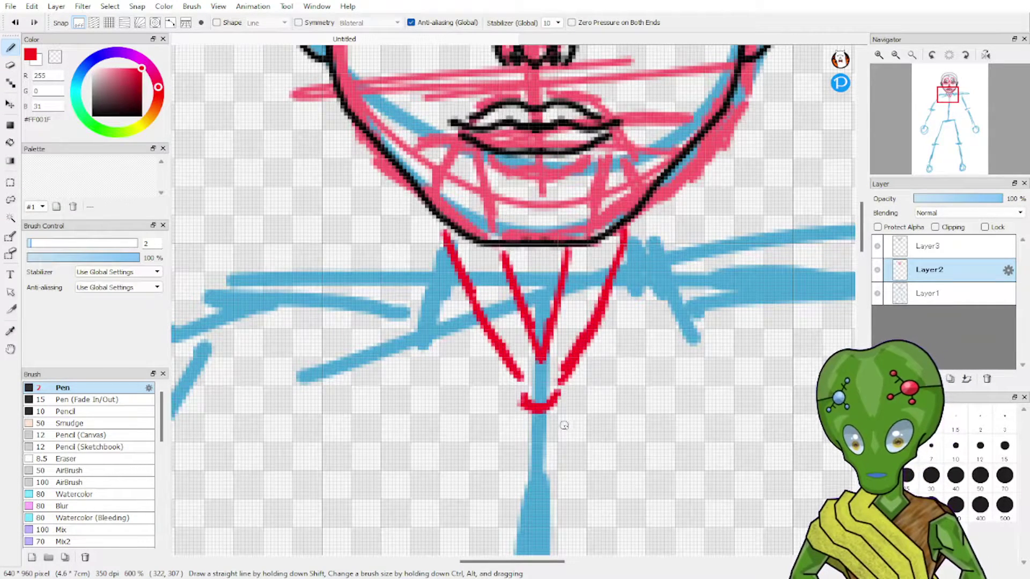
Sketch both outer sides of the neck in red, from the jaw down to the skeleton's shoulder line, redoing the left one.
drag(384, 159, 413, 246)
key(ctrl+z)
drag(382, 155, 418, 271)
drag(685, 165, 660, 274)
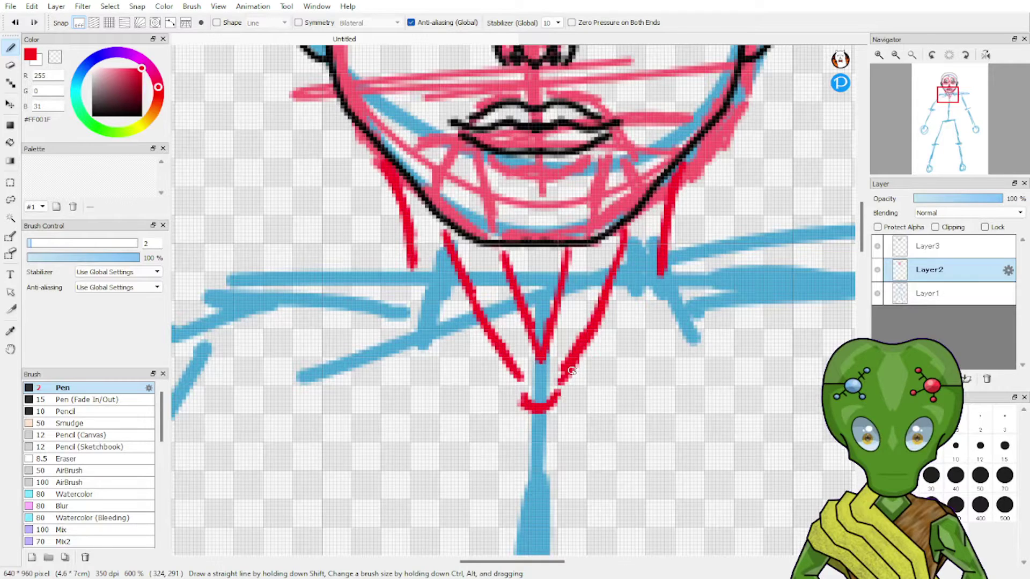
Add short red lines sloping outward and down from the base of both neck sides, undoing the uneven strokes.
mouse_move(397, 249)
mouse_down()
mouse_move(370, 328)
mouse_move(406, 244)
mouse_move(351, 327)
mouse_up()
key(ctrl+z)
key(ctrl+z)
drag(670, 249, 703, 308)
drag(666, 257, 712, 326)
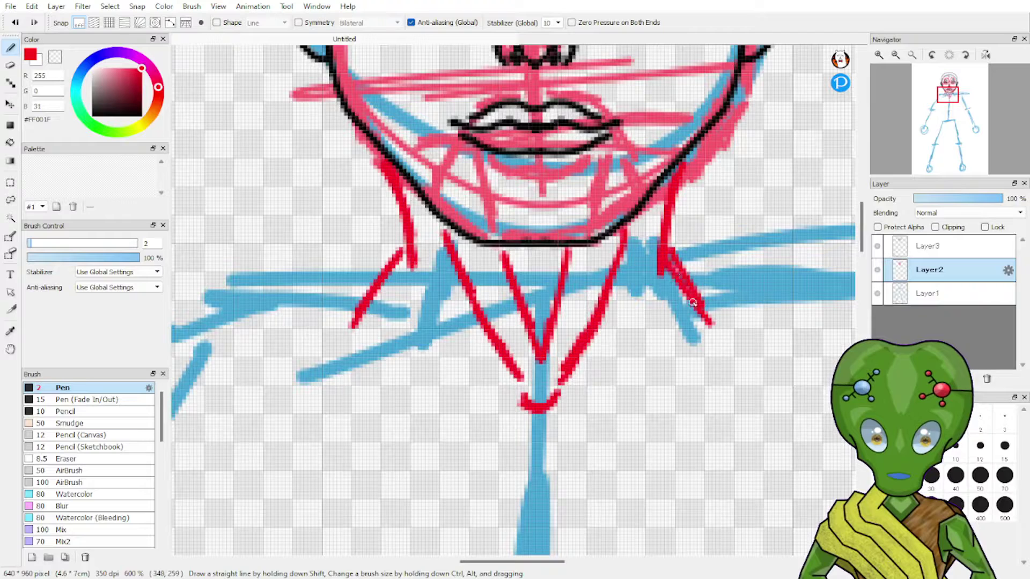
key(ctrl+z)
key(ctrl+z)
drag(671, 249, 716, 316)
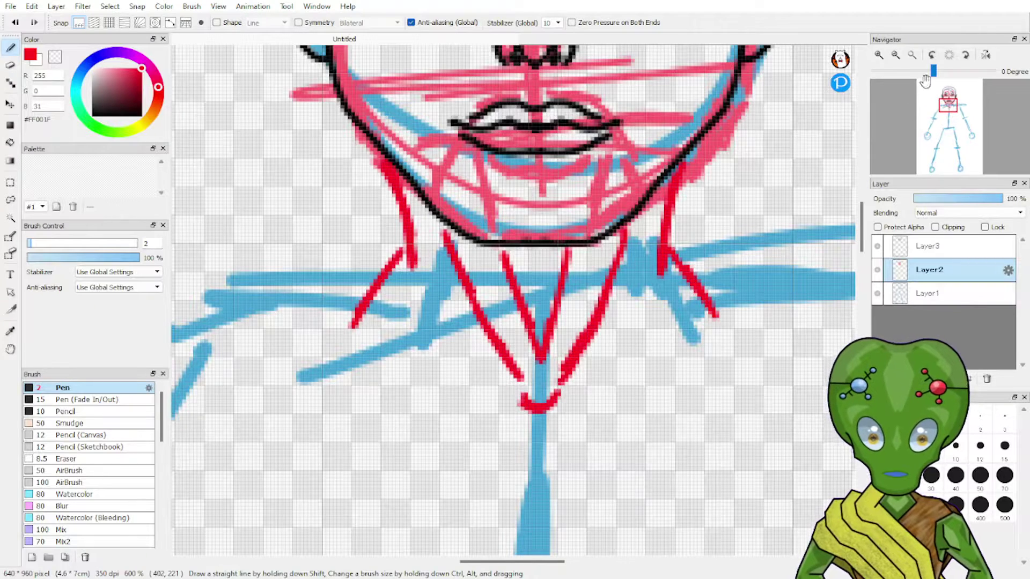
click(895, 55)
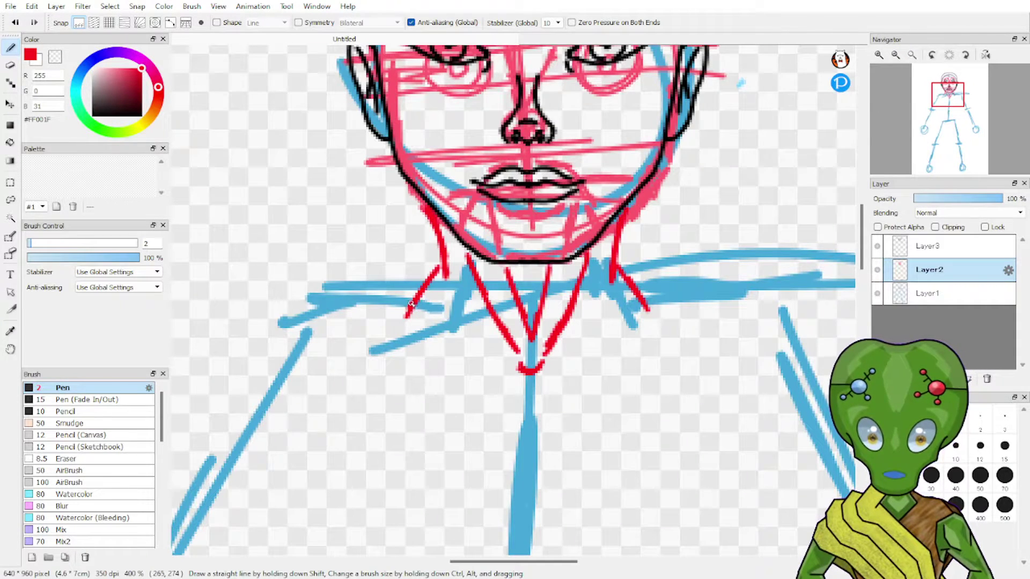
drag(410, 302, 256, 375)
drag(643, 299, 796, 346)
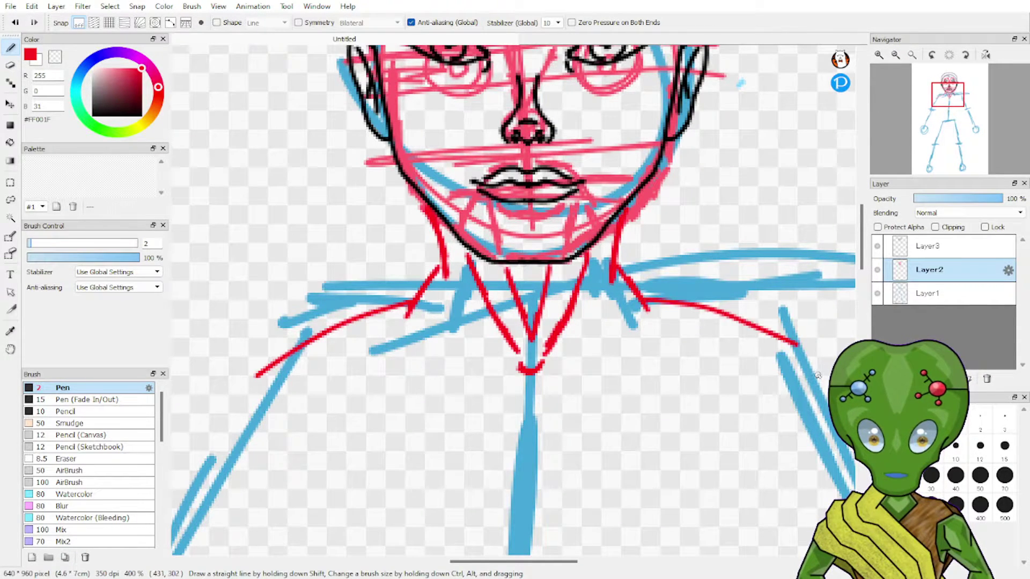
key(ctrl+z)
key(ctrl+z)
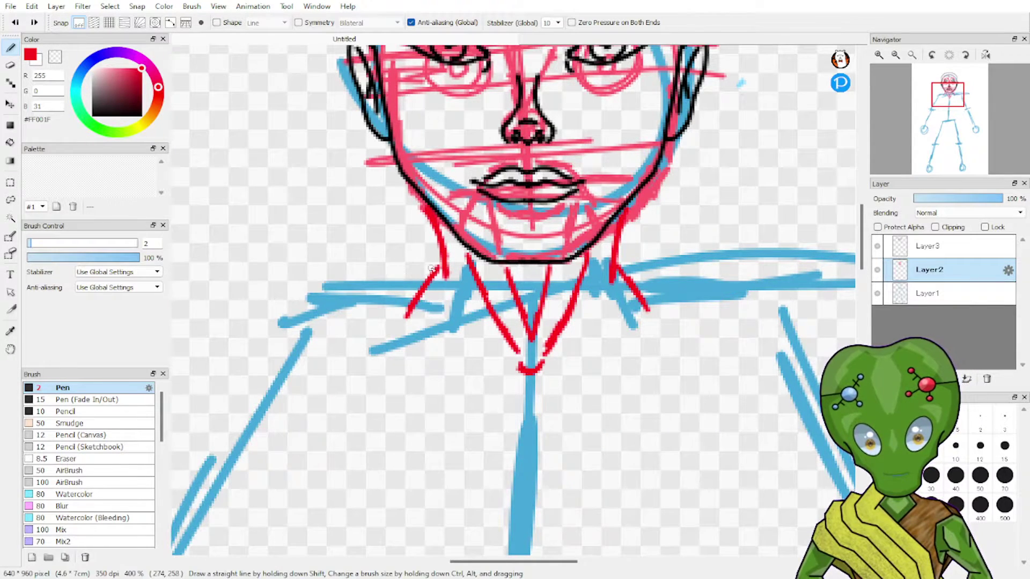
Sketch the left shoulder as a red curve from the neck slope to the top of the skeleton's arm, undoing unsatisfactory attempts.
drag(427, 274, 302, 340)
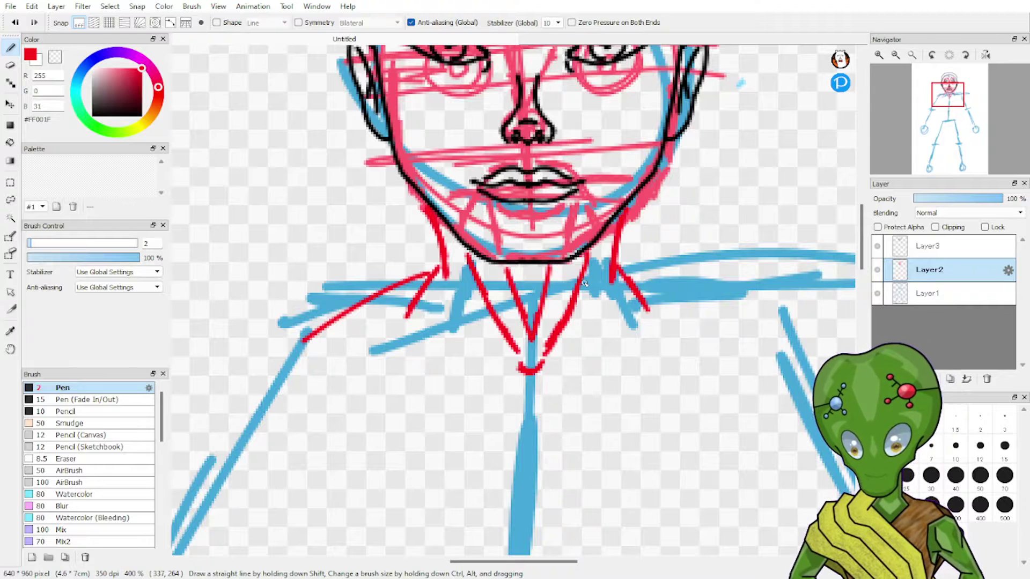
key(ctrl+z)
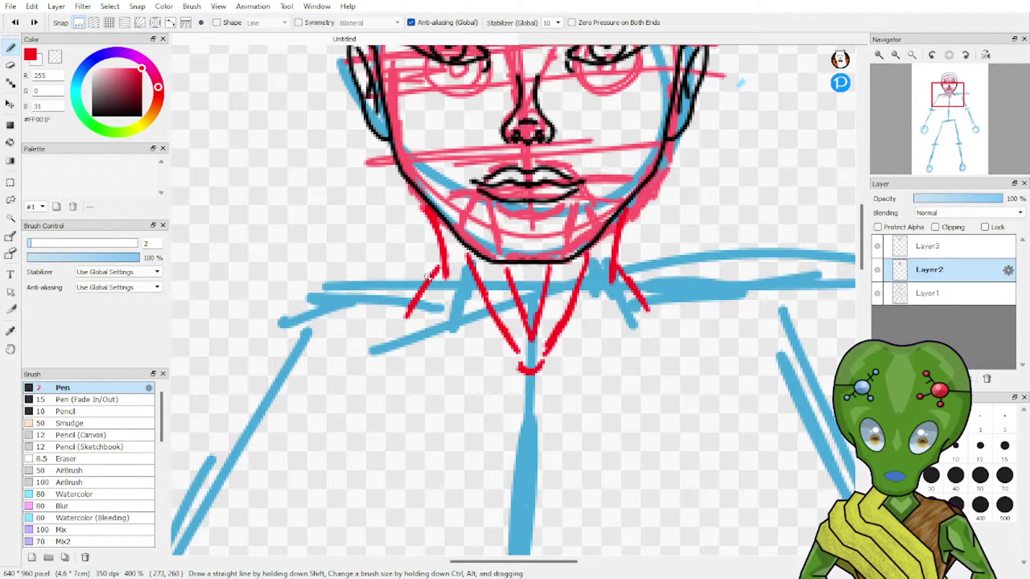
drag(421, 288, 270, 373)
key(ctrl+z)
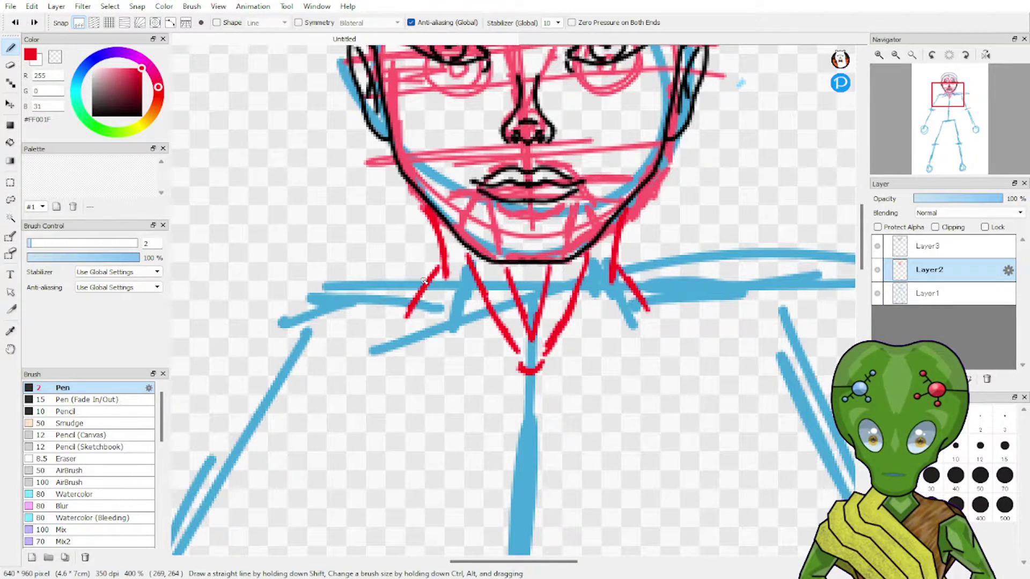
drag(426, 278, 312, 317)
key(ctrl+z)
drag(412, 280, 257, 365)
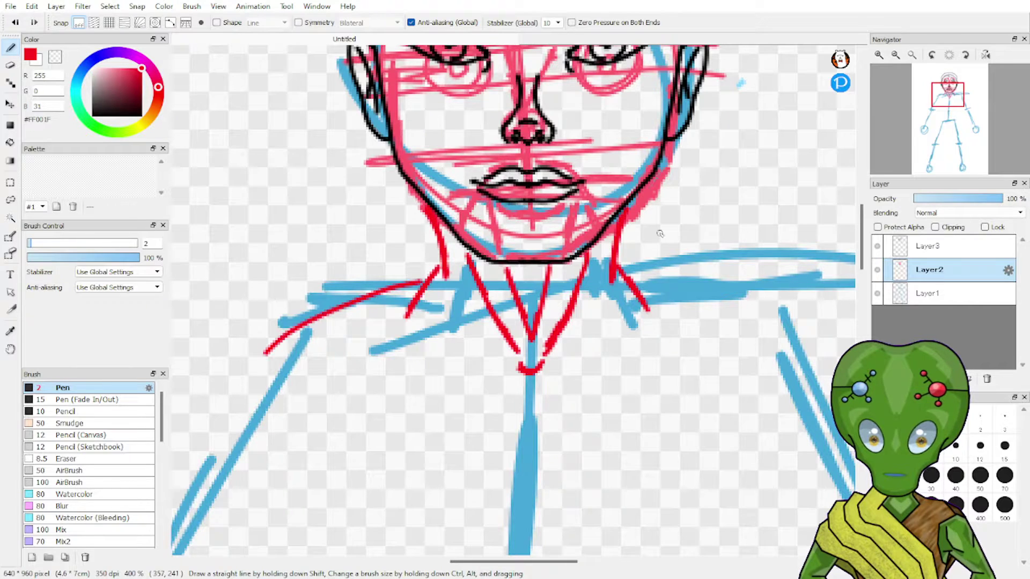
key(ctrl+z)
drag(421, 281, 252, 349)
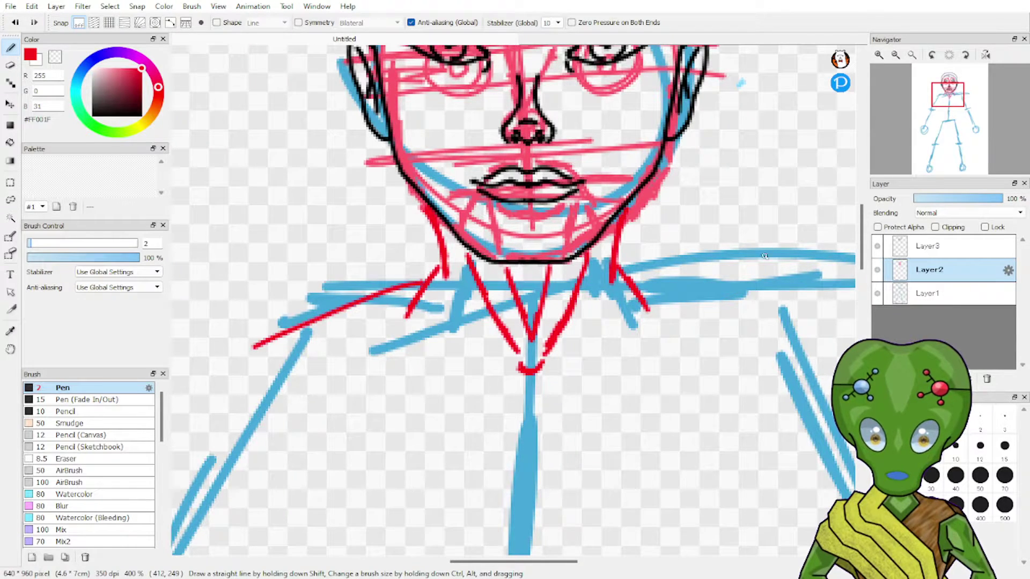
key(ctrl+z)
drag(419, 285, 263, 349)
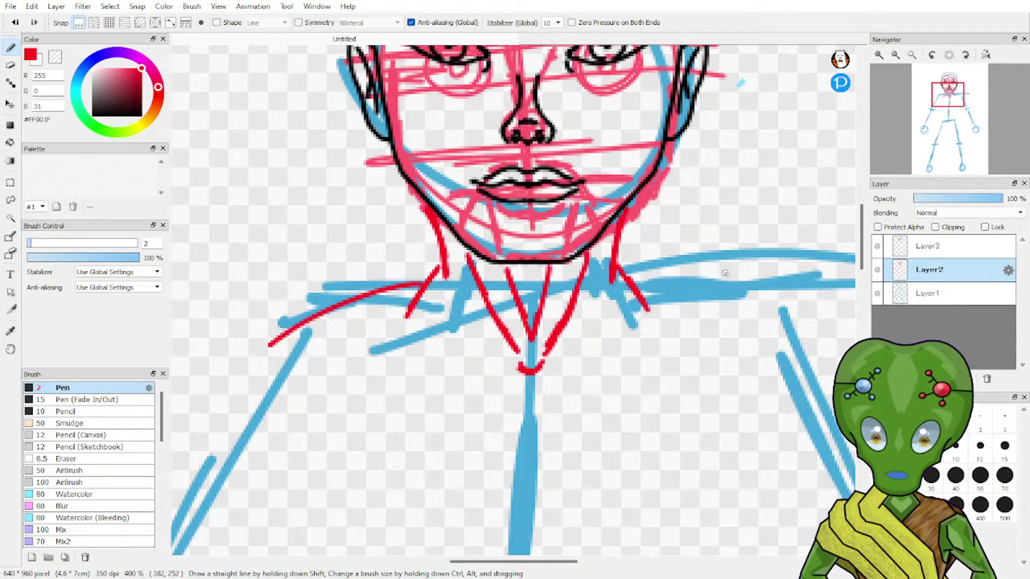
Sketch the matching right shoulder curve from the neck slope out past the top of the skeleton's arm, undoing unsatisfactory attempts.
drag(637, 287, 775, 335)
key(ctrl+z)
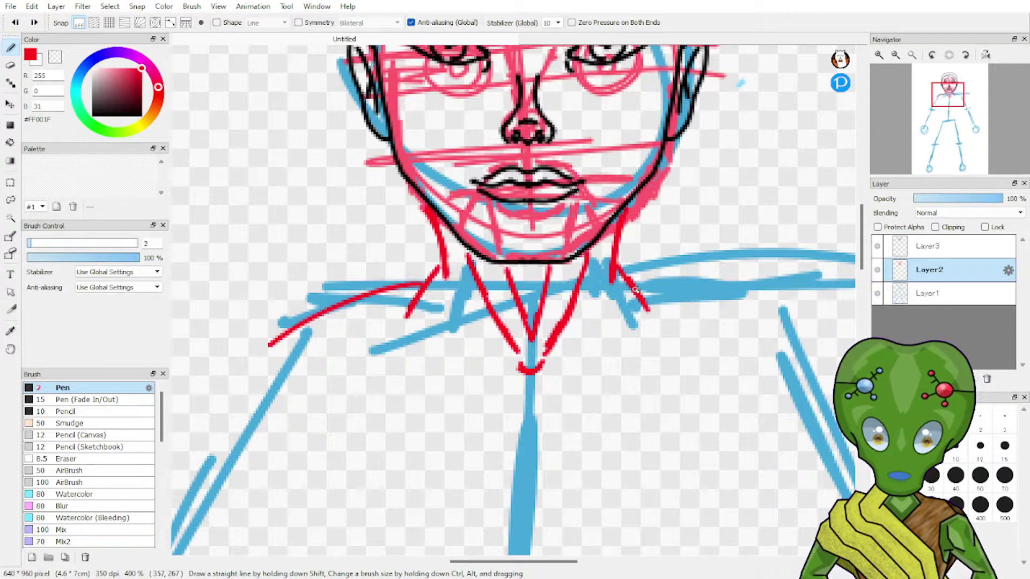
drag(633, 287, 792, 330)
key(ctrl+z)
drag(635, 290, 817, 344)
key(ctrl+z)
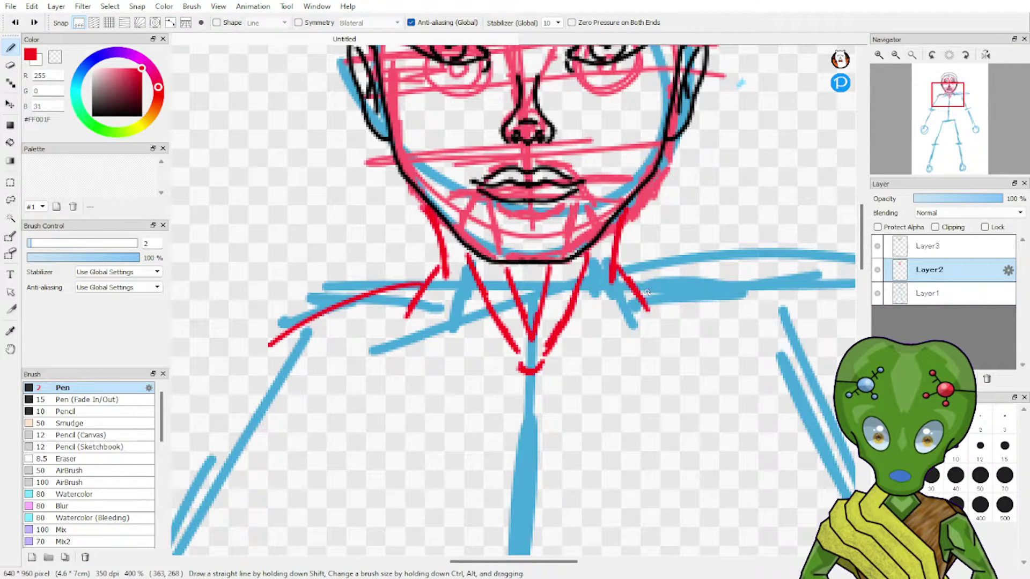
mouse_move(635, 288)
mouse_down()
mouse_move(662, 284)
mouse_move(784, 349)
mouse_up()
key(ctrl+z)
drag(630, 280, 816, 328)
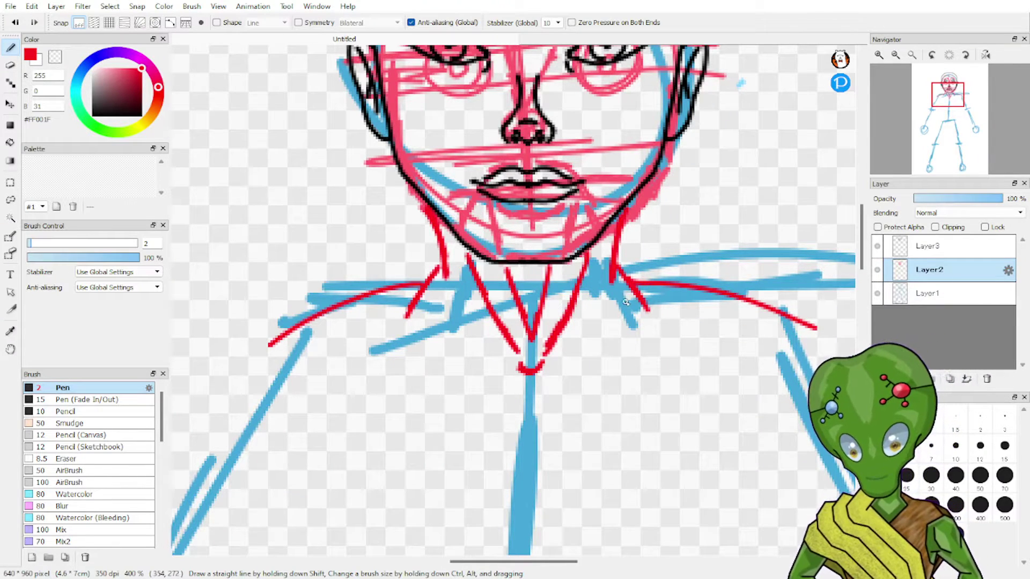
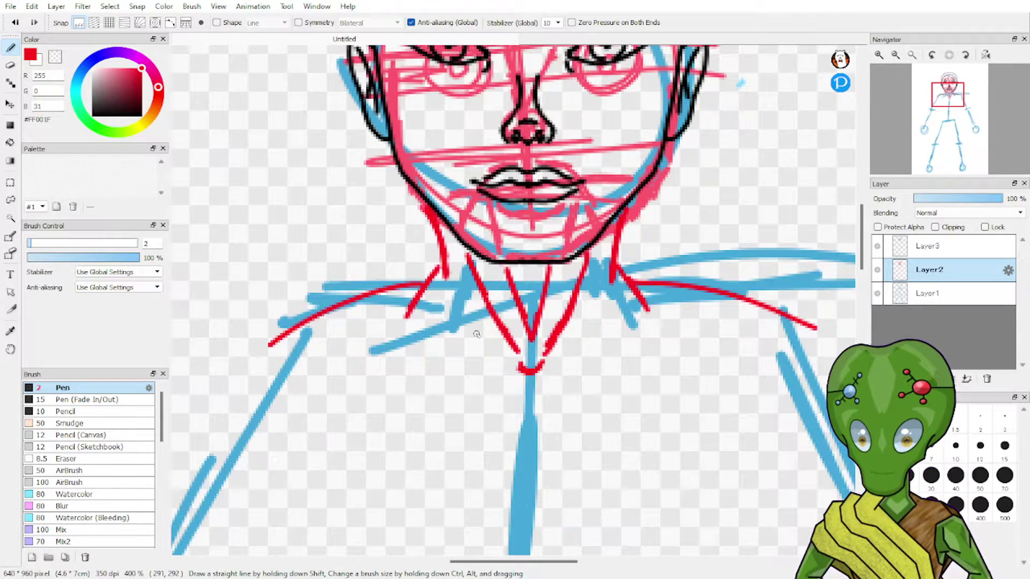
Sketch a short slanted line beside each side of the throat and a long collarbone line from the throat's base toward each shoulder.
drag(463, 310, 434, 359)
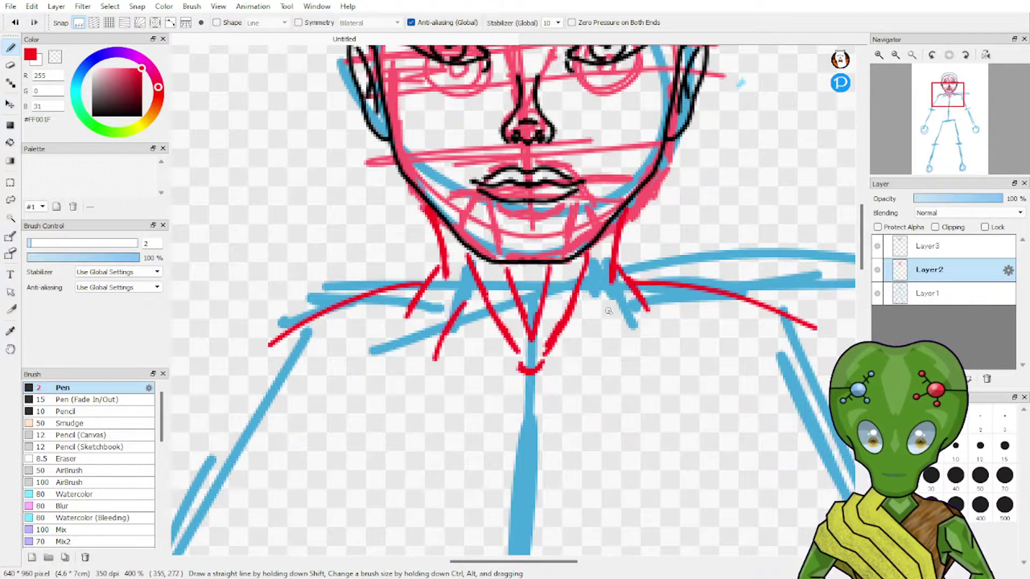
mouse_move(587, 303)
mouse_down()
mouse_move(597, 357)
mouse_move(620, 373)
mouse_up()
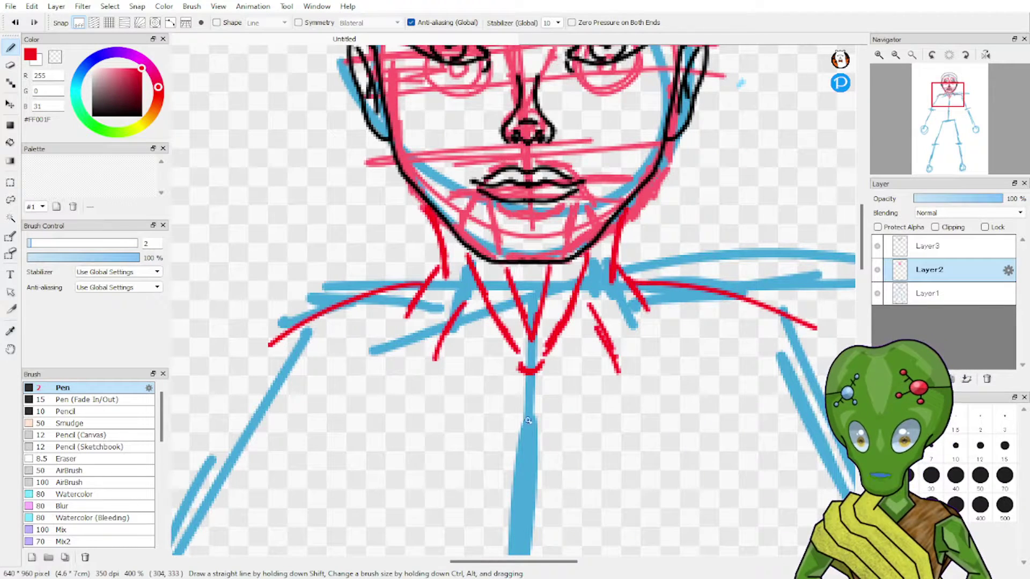
drag(517, 363, 299, 367)
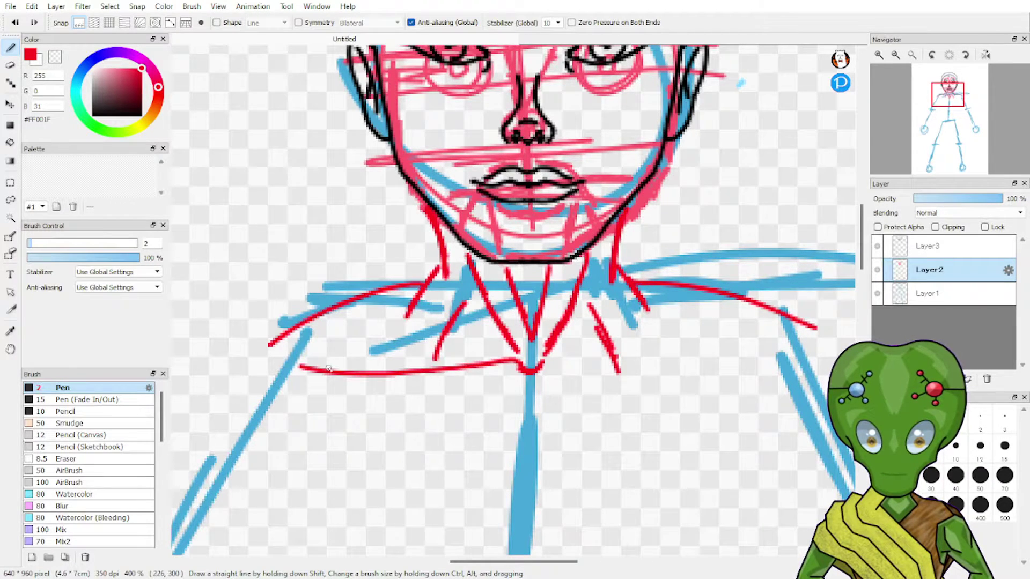
drag(546, 365, 748, 341)
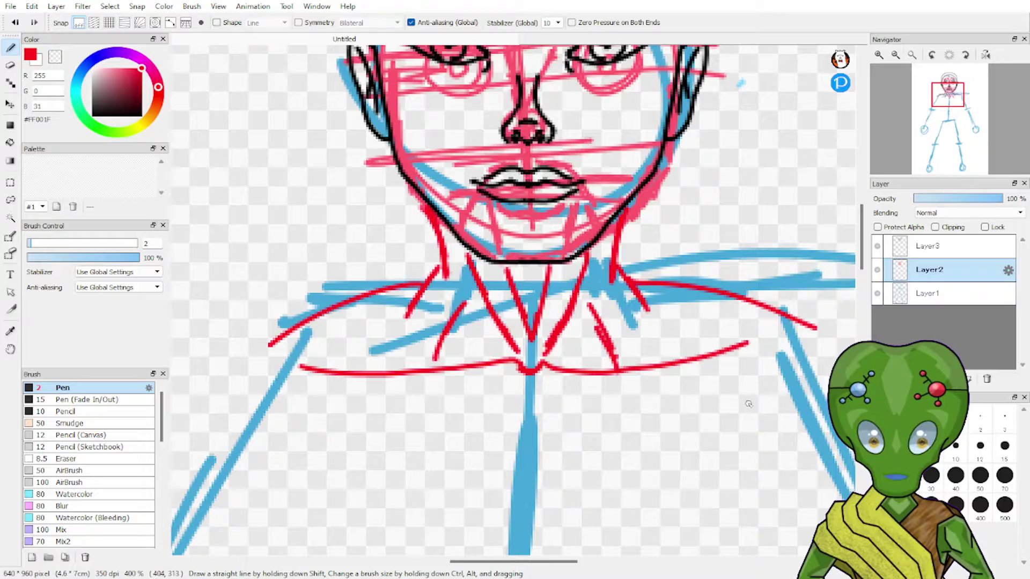
On Layer3, ink the right side of the neck in black (#000000) from the jawline down to the shoulder slope, redoing the first stroke.
drag(948, 107, 950, 105)
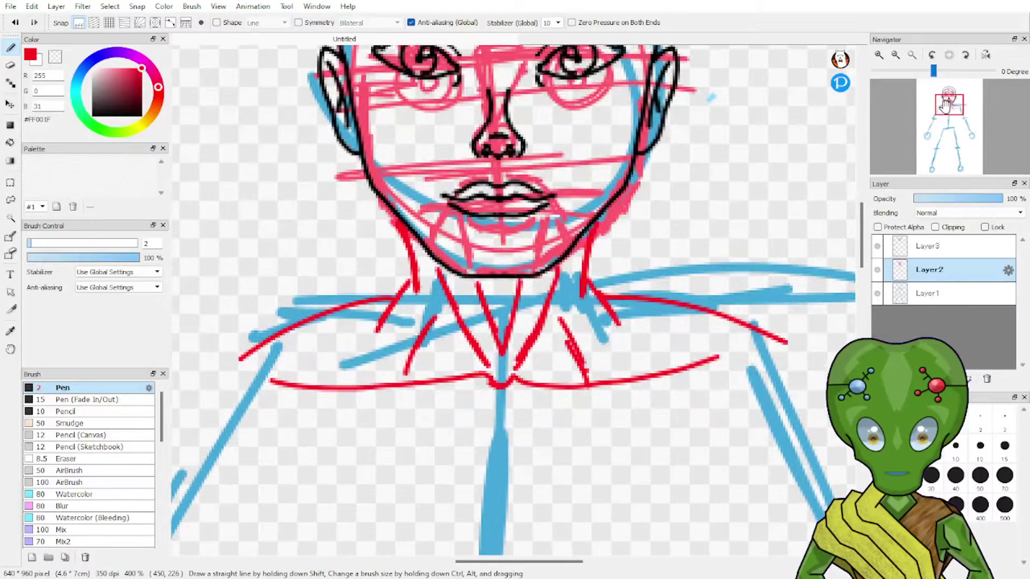
click(918, 245)
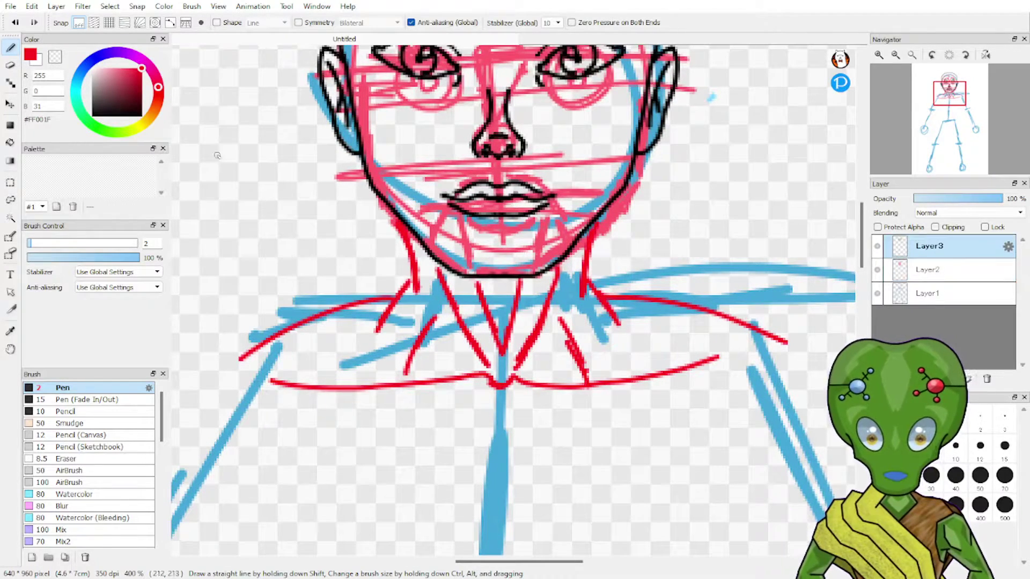
click(119, 96)
drag(119, 95, 142, 116)
click(879, 55)
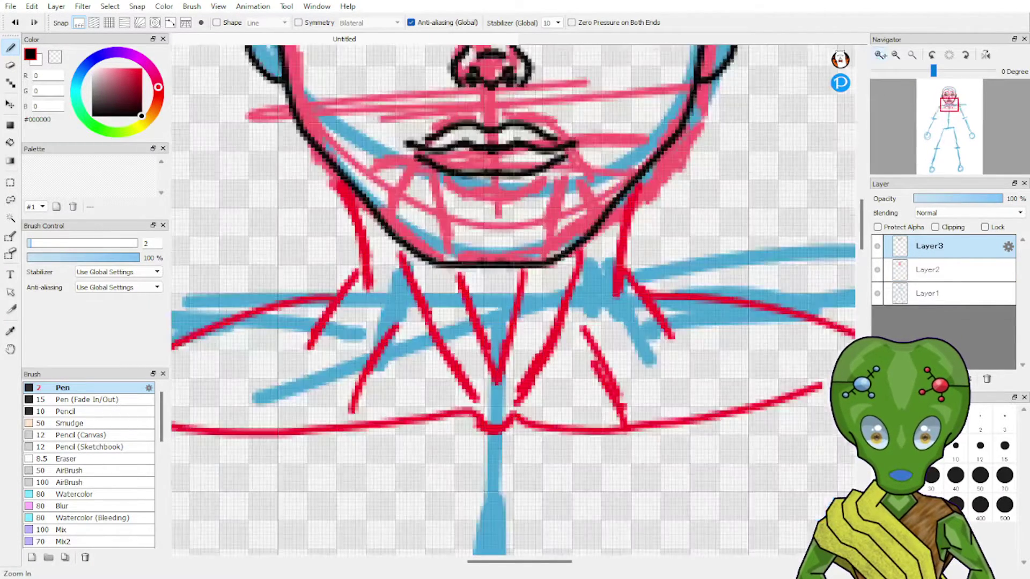
click(878, 55)
click(878, 54)
mouse_move(945, 105)
mouse_down()
mouse_move(943, 116)
mouse_move(951, 101)
mouse_up()
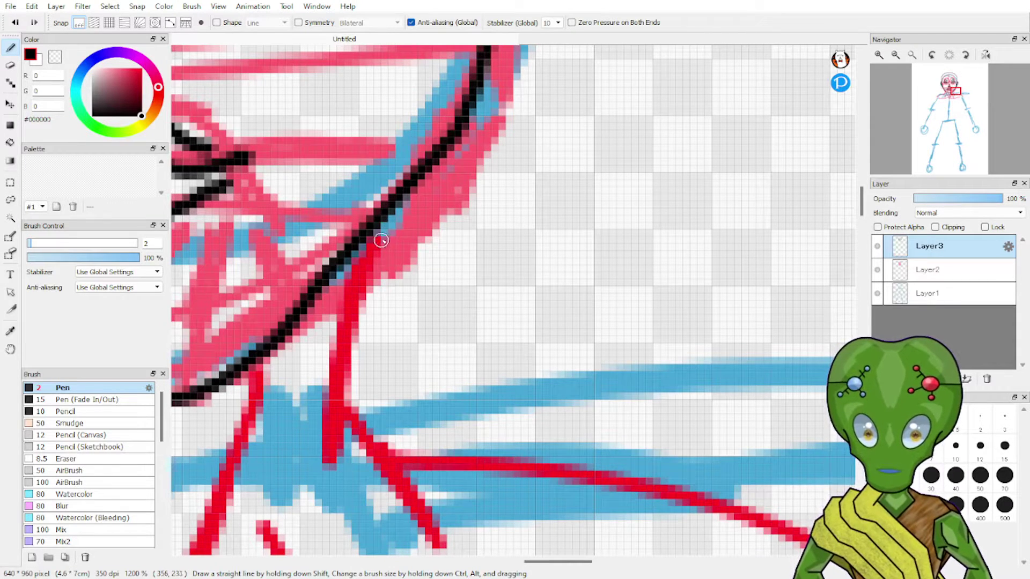
mouse_move(390, 213)
mouse_down()
mouse_move(365, 337)
mouse_move(367, 410)
mouse_up()
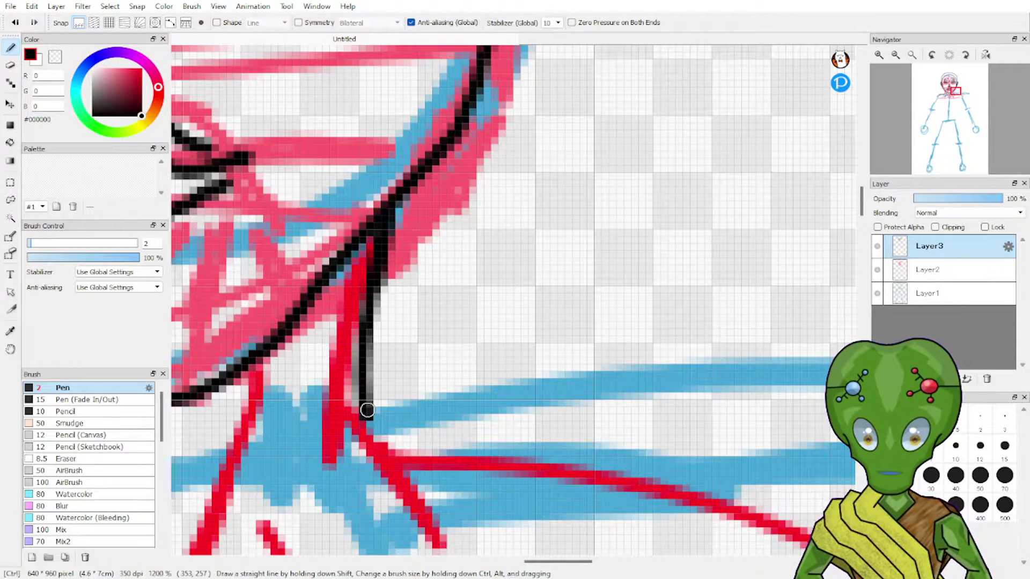
key(ctrl+z)
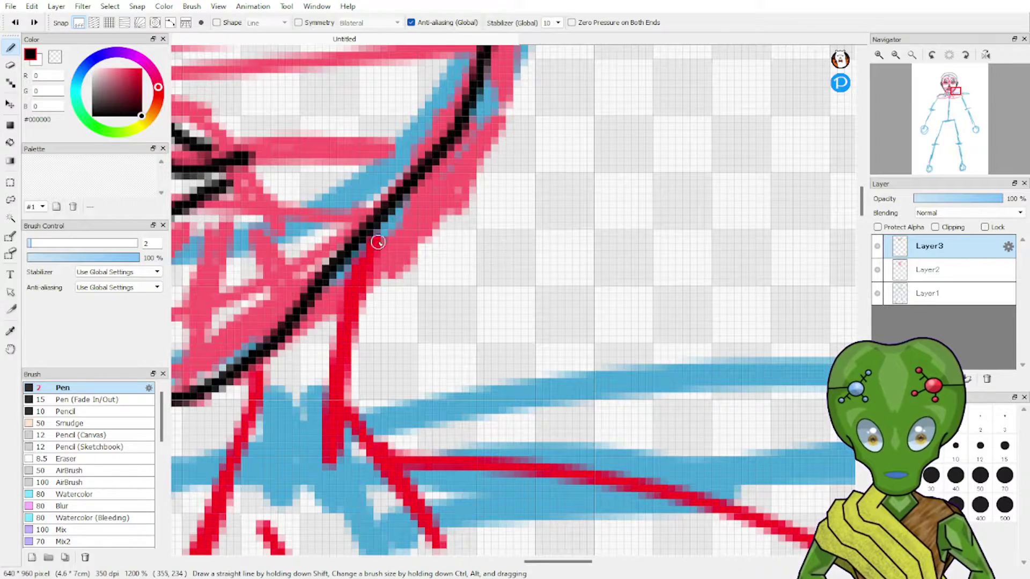
drag(391, 212, 343, 445)
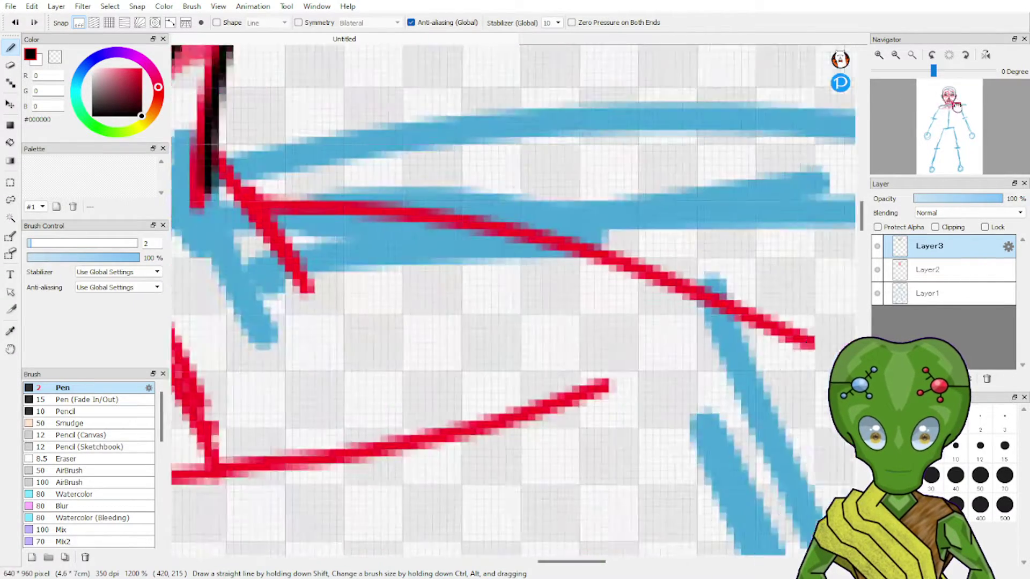
Ink the short neck slope and the right shoulder curve in black over the red sketch, redoing the shoulder stroke.
drag(954, 96, 954, 107)
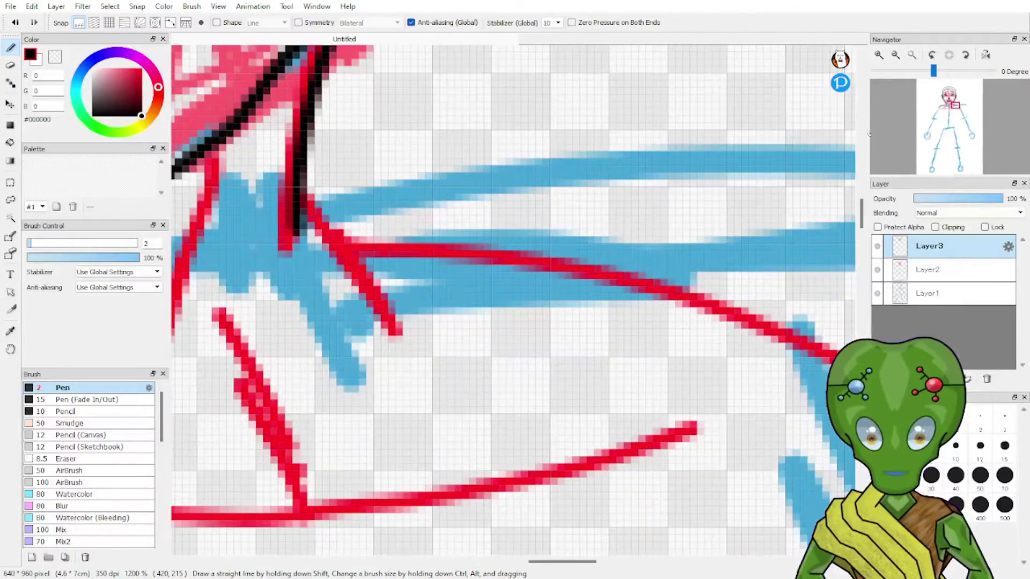
drag(301, 179, 411, 317)
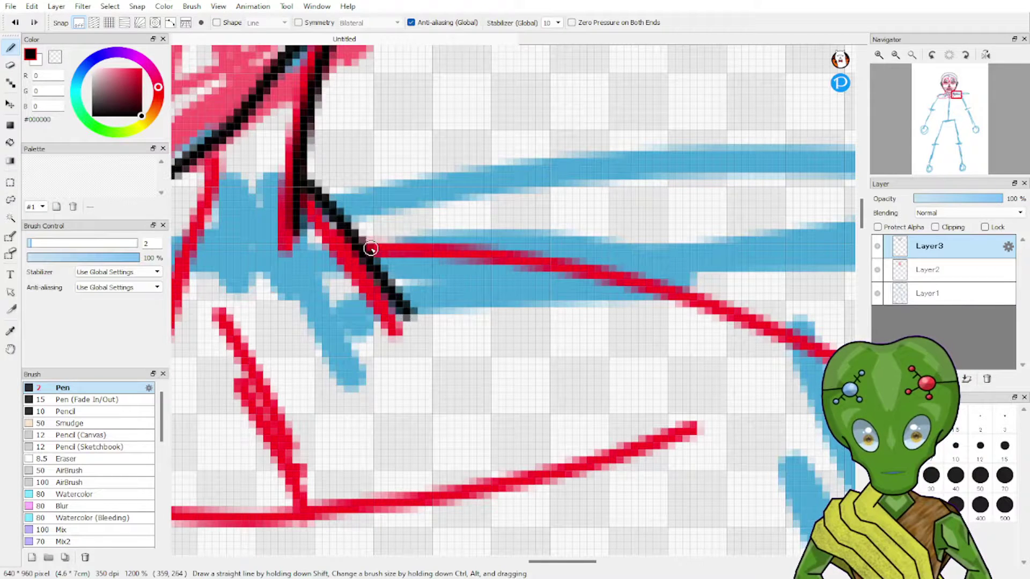
mouse_move(952, 108)
click(895, 55)
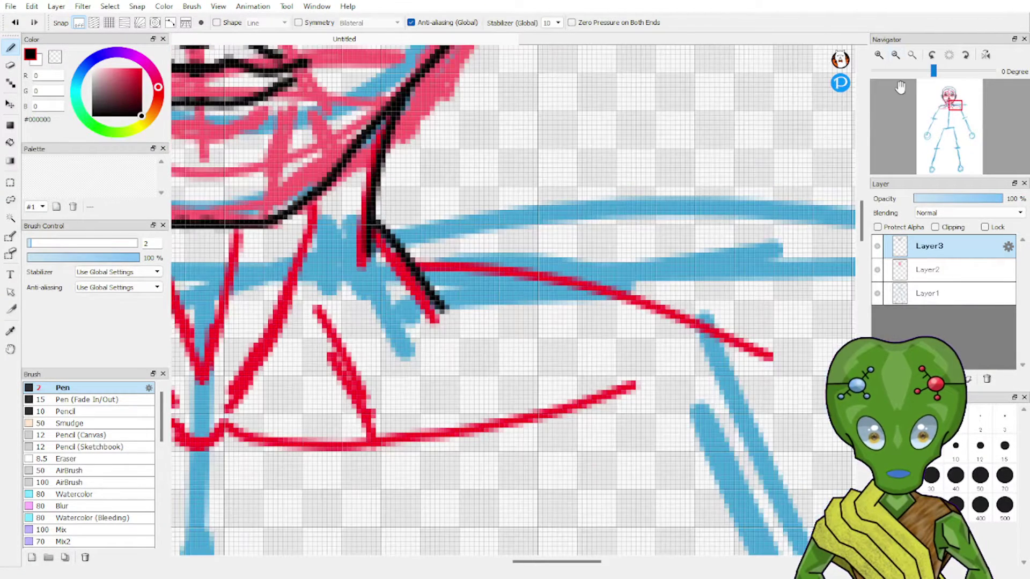
mouse_move(408, 252)
mouse_down()
mouse_move(539, 252)
mouse_move(694, 283)
mouse_up()
key(ctrl+z)
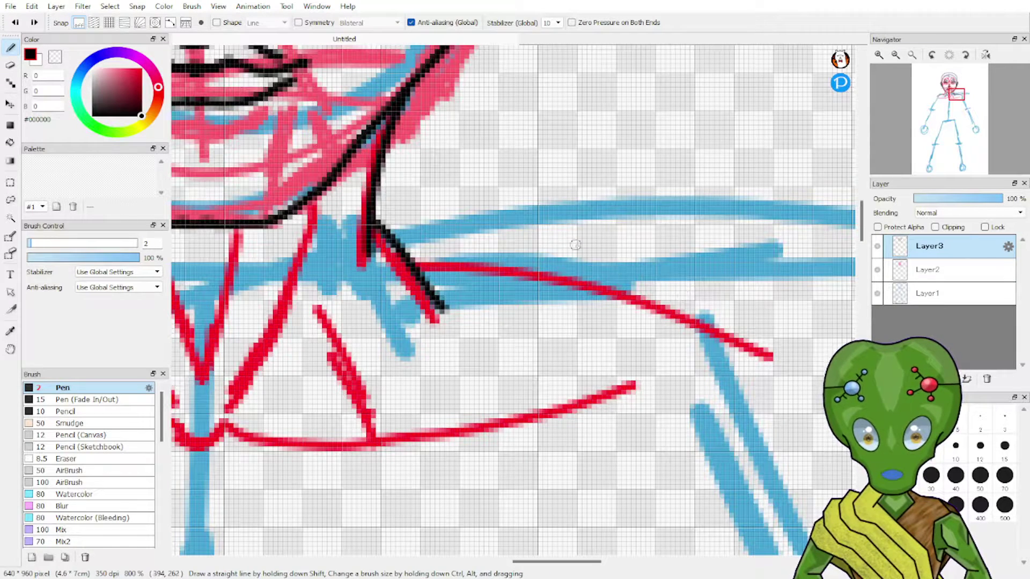
mouse_move(415, 258)
mouse_down()
mouse_move(508, 262)
mouse_move(772, 355)
mouse_up()
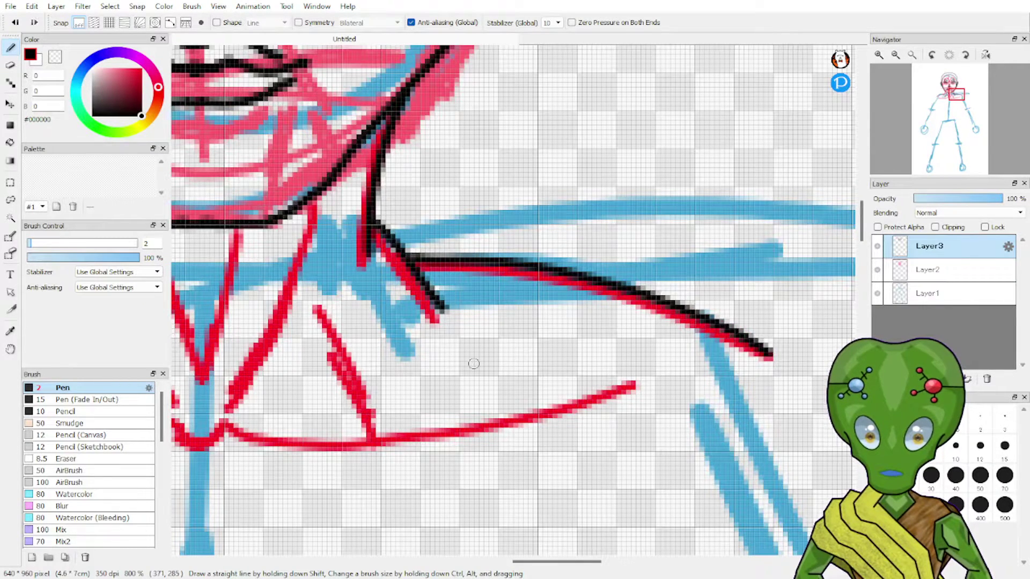
Ink the throat's right line, the right half of the notch at its base, and the right collarbone in black.
mouse_move(882, 81)
mouse_move(959, 109)
mouse_down()
mouse_move(948, 94)
mouse_move(949, 105)
mouse_up()
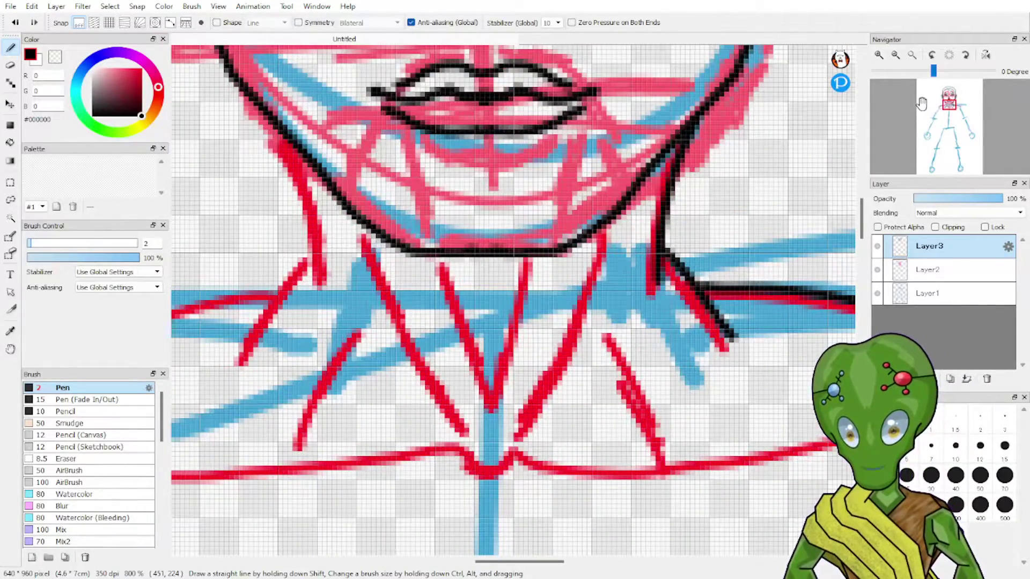
drag(602, 248, 545, 384)
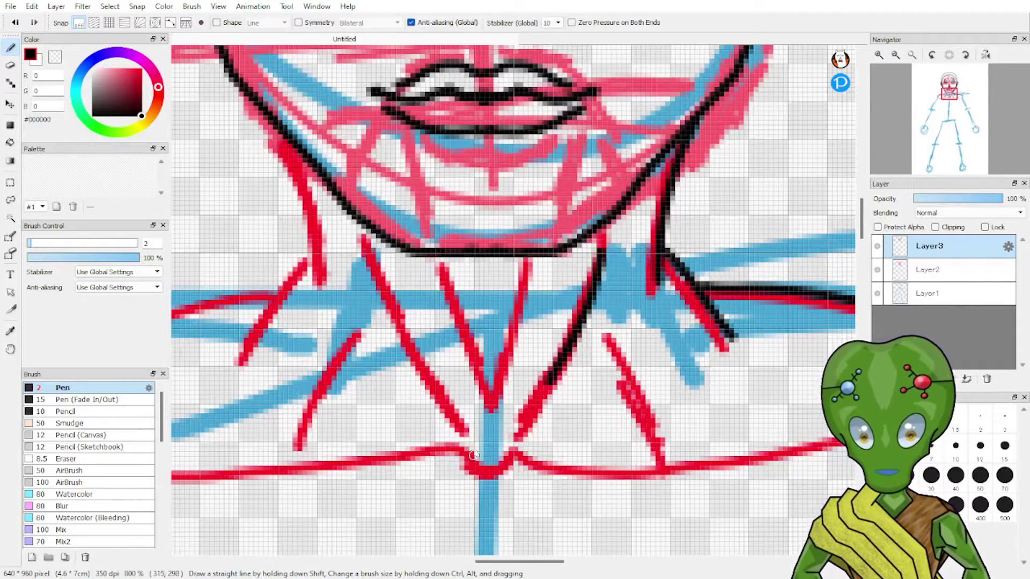
drag(487, 472, 518, 443)
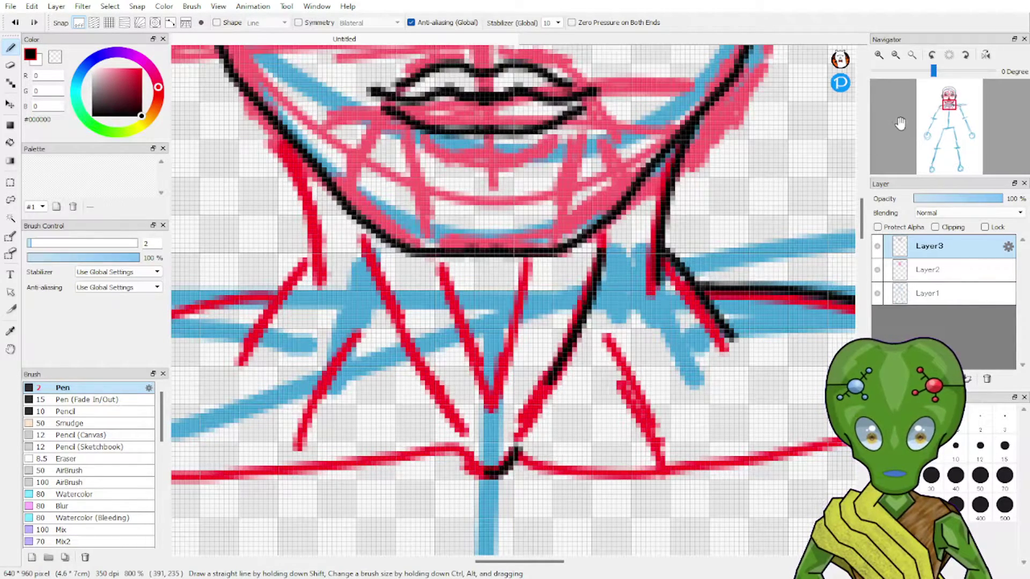
drag(953, 110, 955, 111)
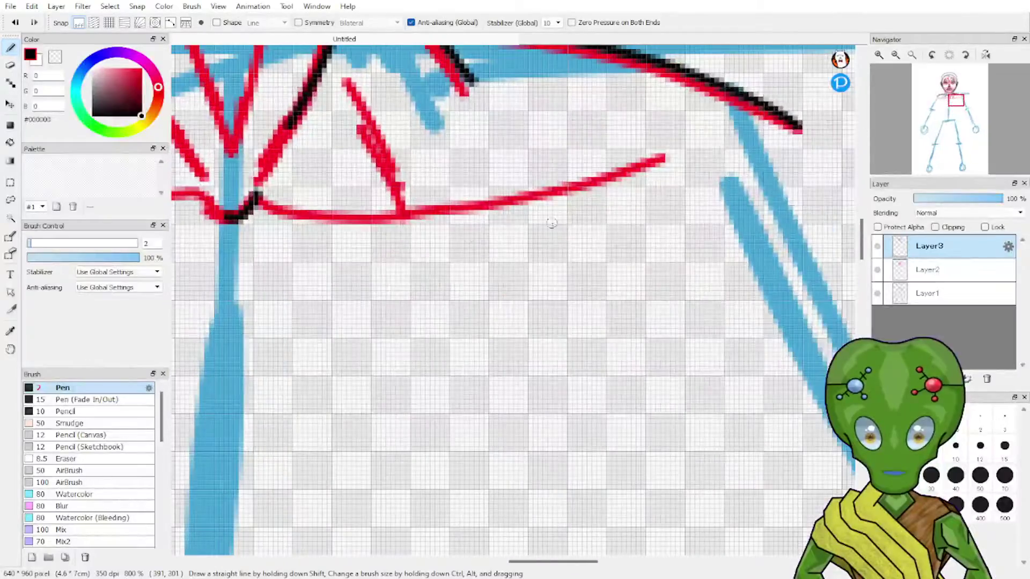
mouse_move(256, 195)
mouse_down()
mouse_move(486, 190)
mouse_move(654, 131)
mouse_up()
Select a rectangular area around the inked right side of the neck, shoulder and collarbone, from the throat notch past the shoulder end.
drag(955, 113, 950, 106)
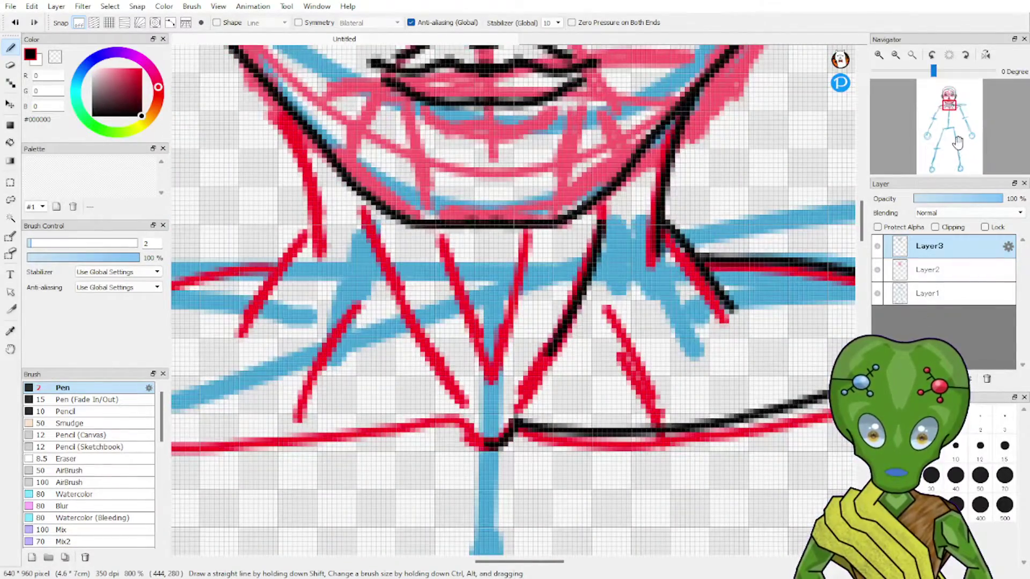
drag(948, 111, 953, 112)
drag(953, 106, 954, 105)
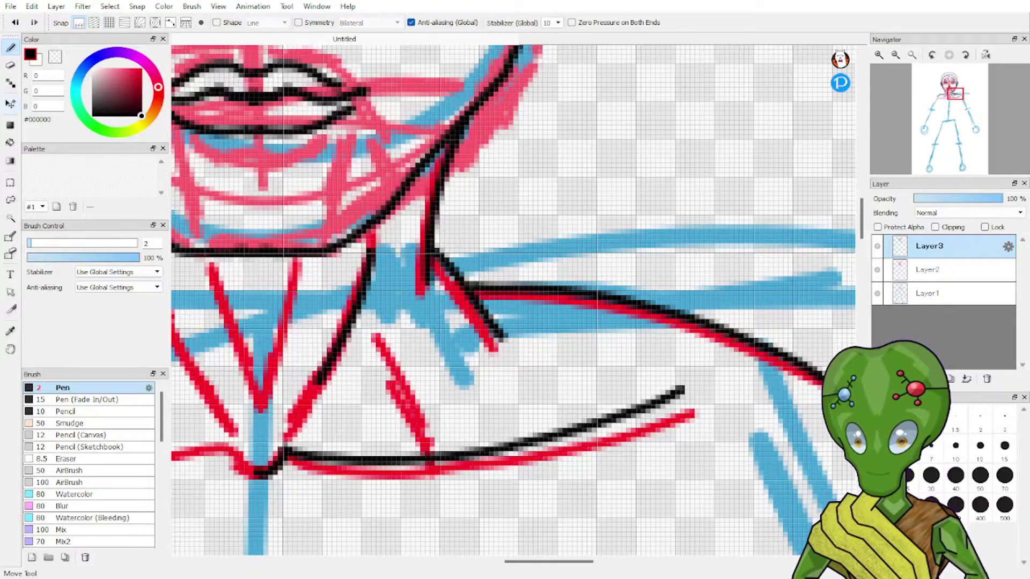
click(11, 182)
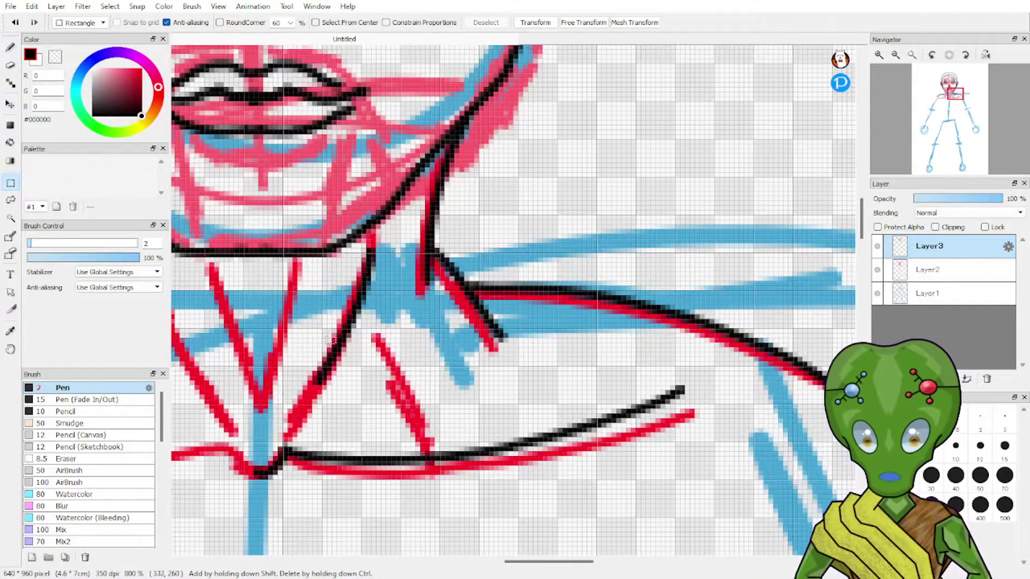
drag(239, 505, 829, 102)
key(ctrl+x)
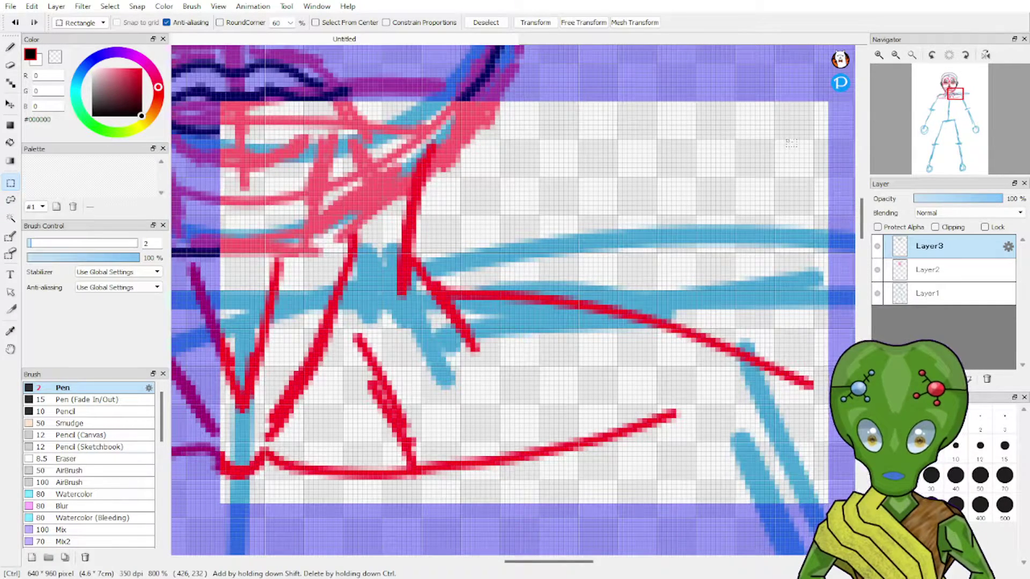
key(ctrl+v)
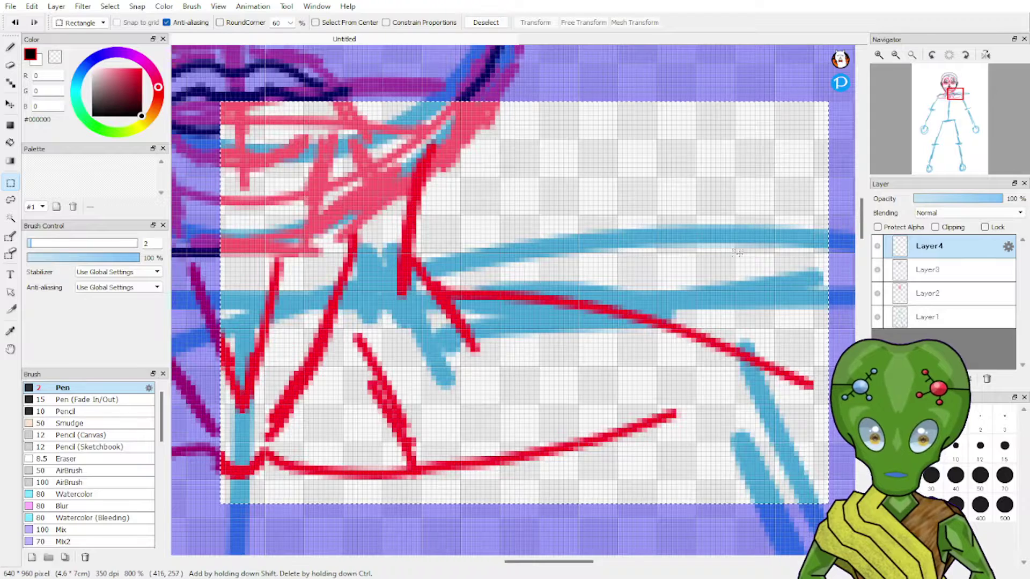
click(740, 227)
key(ctrl+v)
key(ctrl+z)
key(ctrl+z)
key(ctrl+z)
key(ctrl+z)
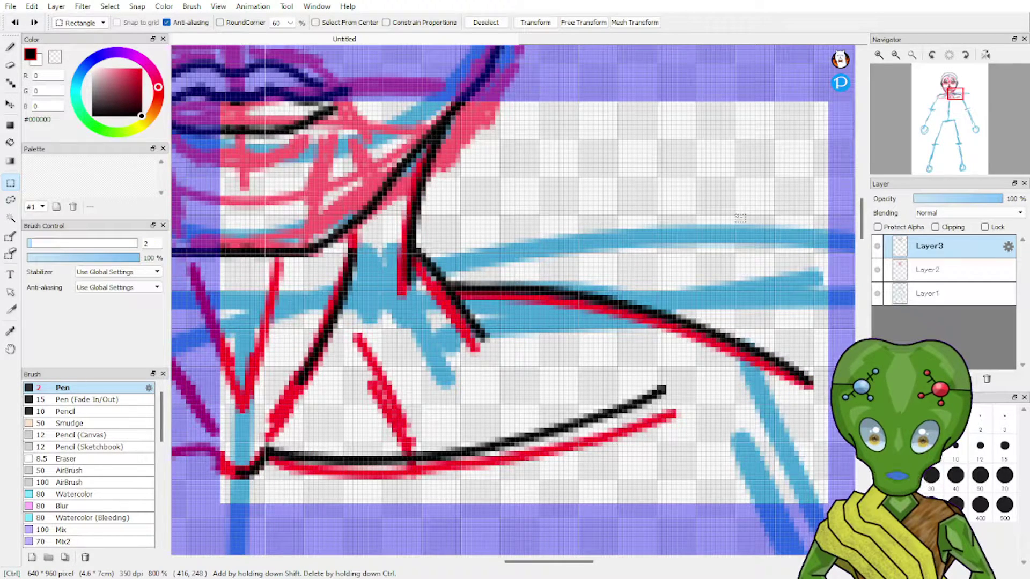
Cut the selected ink lines from Layer3, paste them onto a new layer and hide Layer3.
key(ctrl+x)
key(ctrl+v)
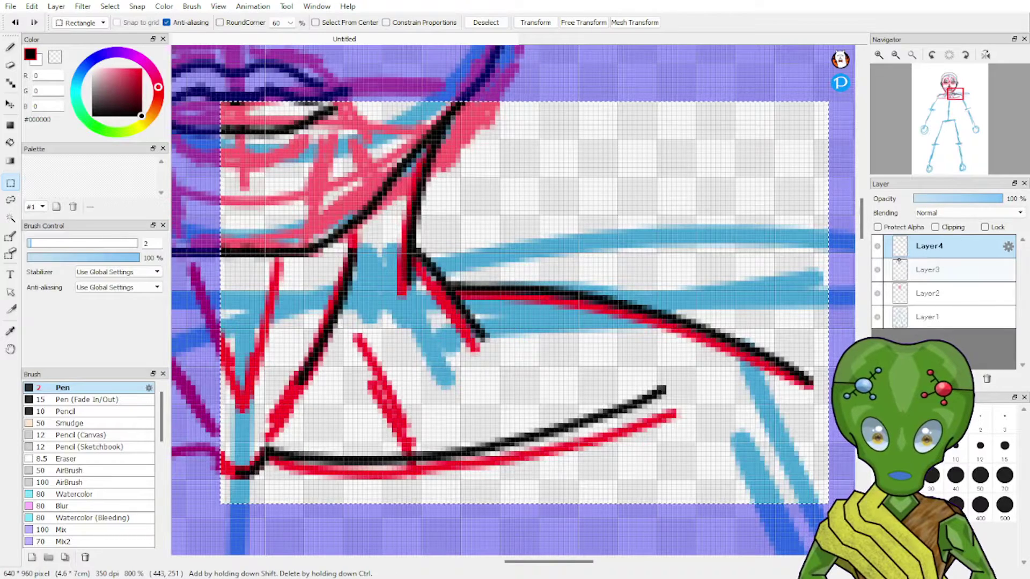
click(878, 270)
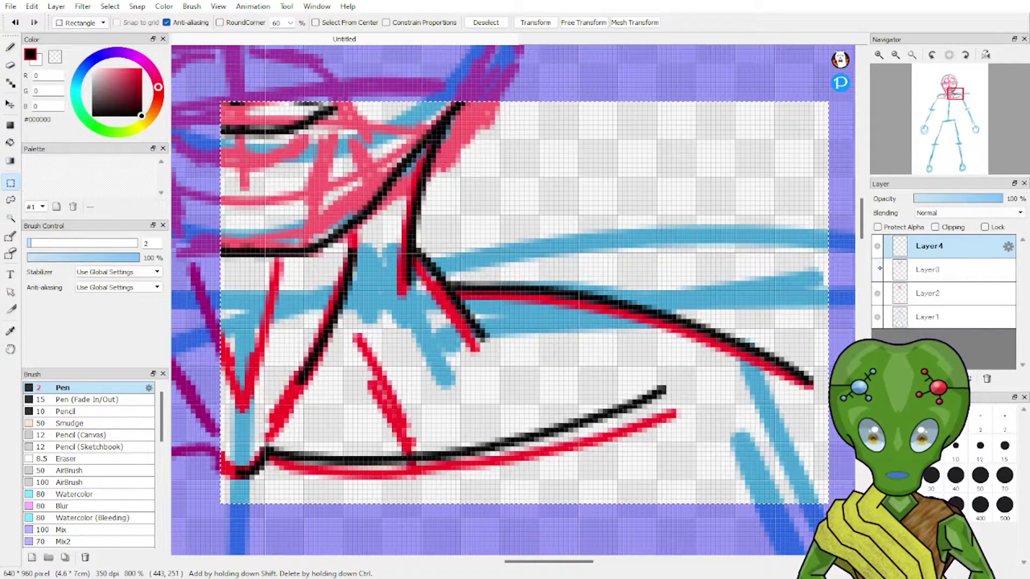
Clear the selection and erase the leftover mouth and jaw lines on Layer4 with the Eraser at size 10.
key(e)
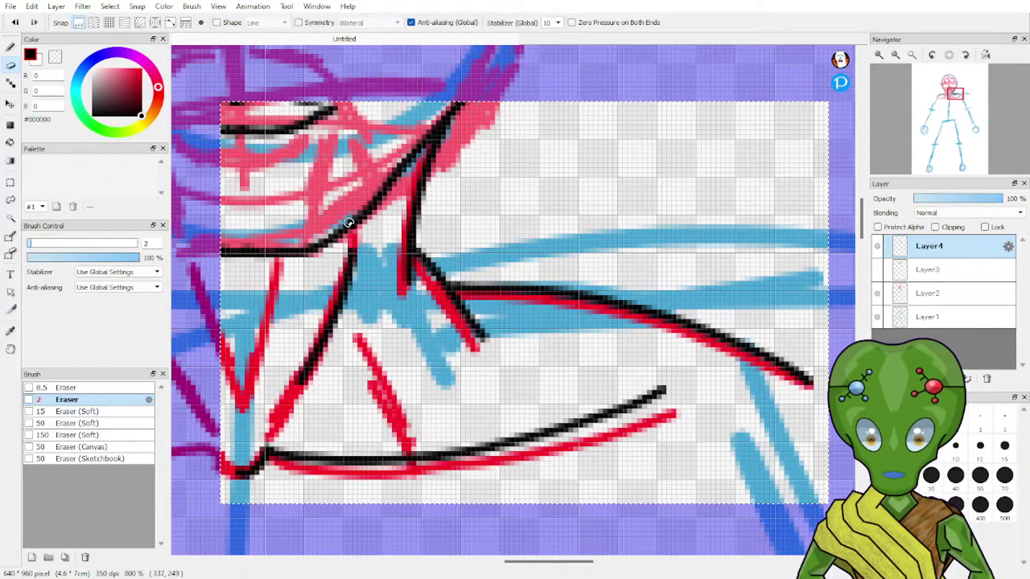
key(ctrl+d)
mouse_move(261, 252)
mouse_down()
mouse_move(241, 247)
mouse_move(228, 258)
mouse_up()
text(0)
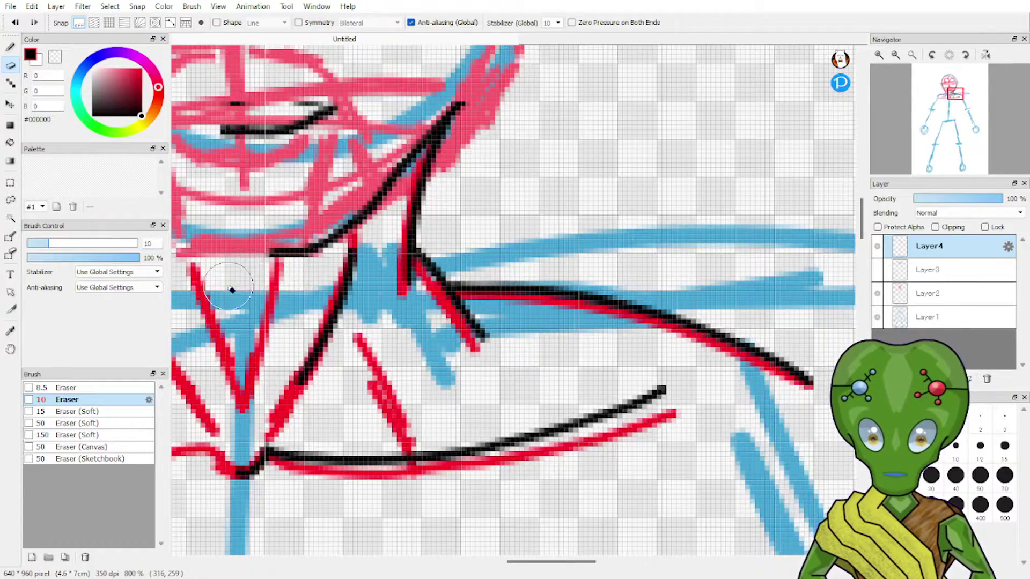
mouse_move(292, 124)
mouse_down()
mouse_move(228, 124)
mouse_move(346, 77)
mouse_move(284, 223)
mouse_move(337, 179)
mouse_move(304, 247)
mouse_move(367, 171)
mouse_move(354, 208)
mouse_move(365, 197)
mouse_move(387, 152)
mouse_move(374, 162)
mouse_move(396, 155)
mouse_up()
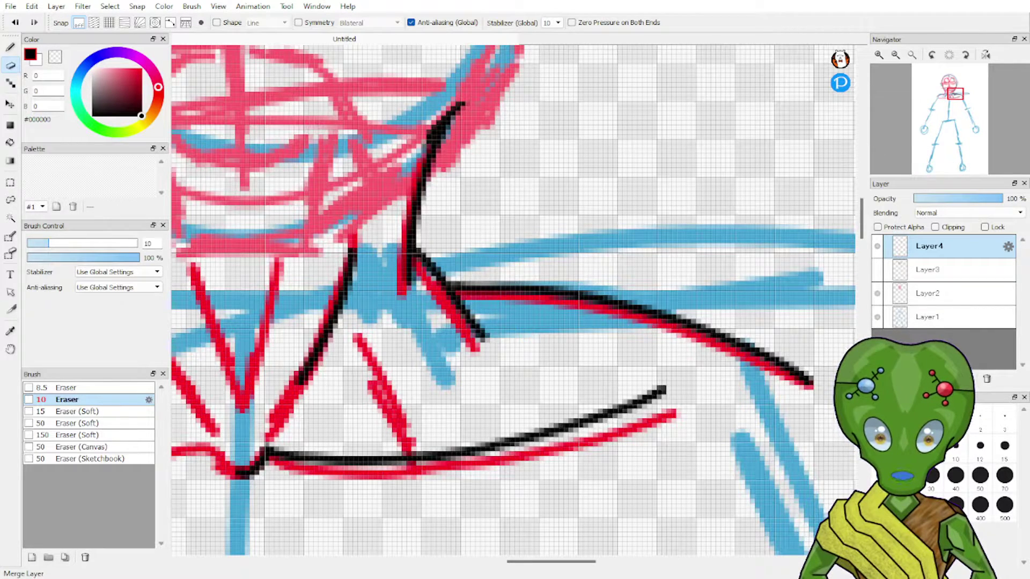
Duplicate Layer4 with the inked right neck, shoulder and collarbone lines, undoing the first duplication.
click(951, 378)
key(ctrl+z)
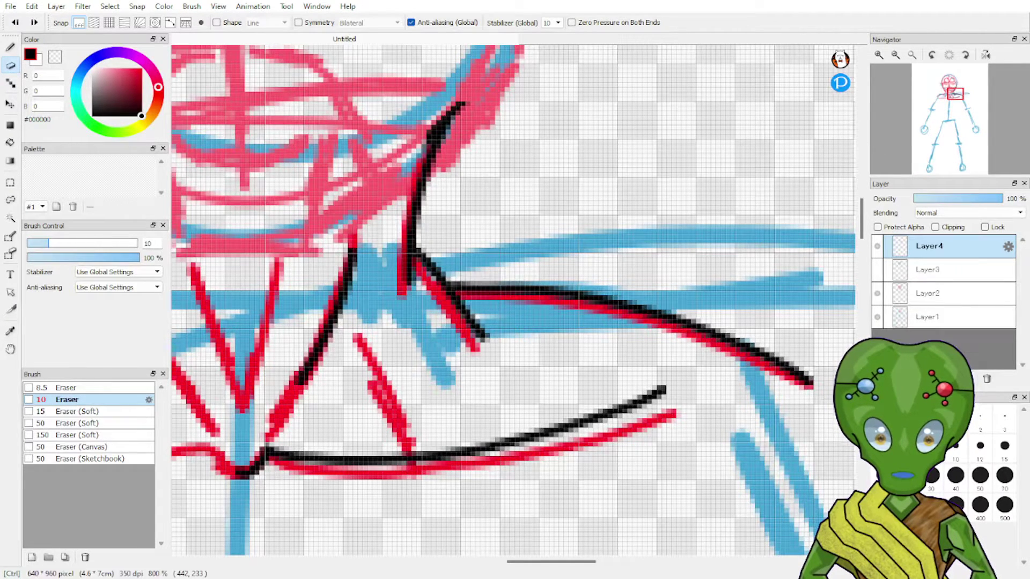
click(950, 379)
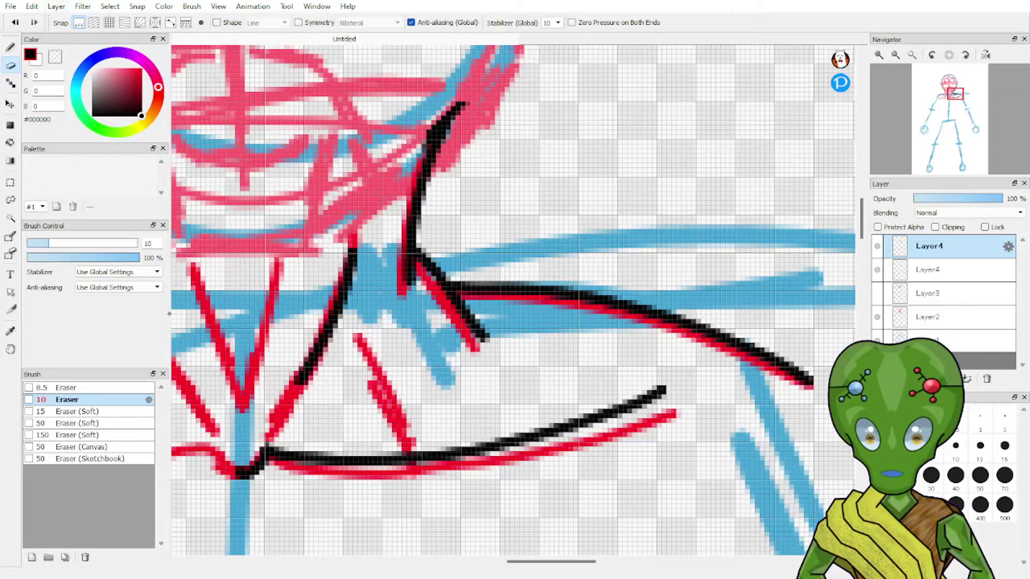
Shift the mirrored neck, shoulder and collarbone lines on Layer4 to the left so both halves meet at the throat notch.
click(197, 334)
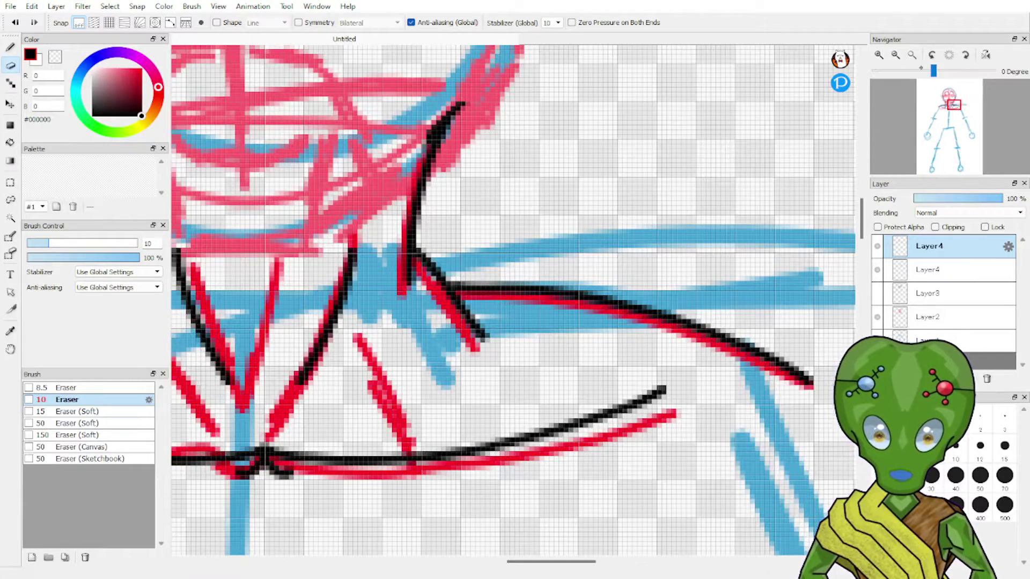
click(896, 55)
mouse_move(949, 112)
mouse_down()
mouse_move(937, 117)
mouse_move(955, 97)
mouse_move(951, 106)
mouse_up()
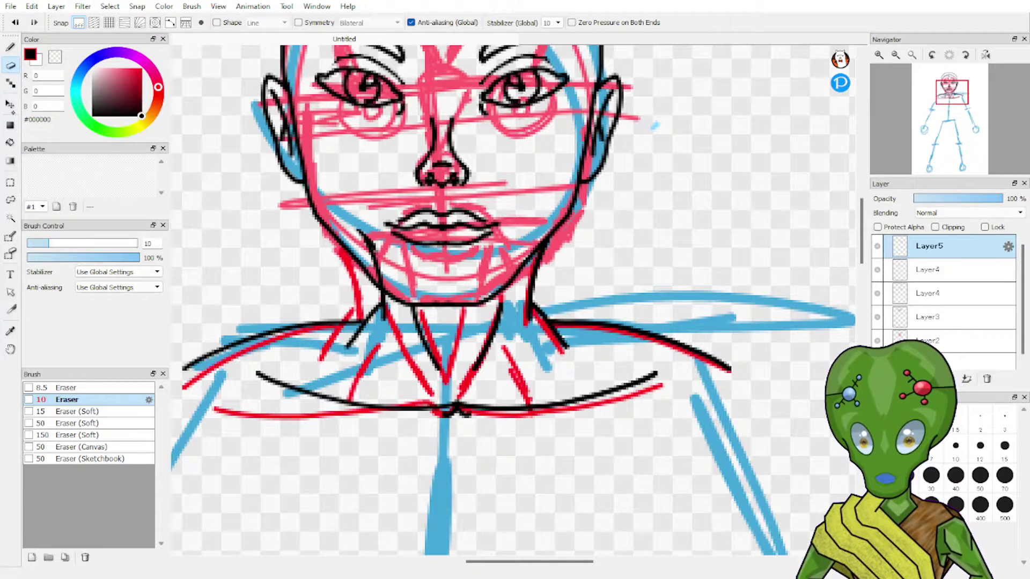
click(10, 104)
click(904, 271)
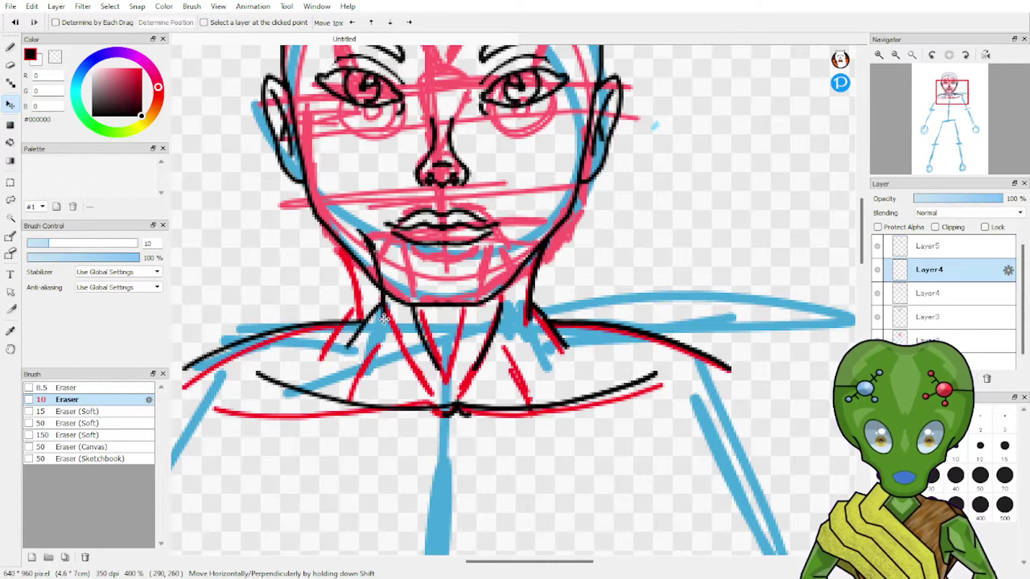
drag(399, 337, 371, 336)
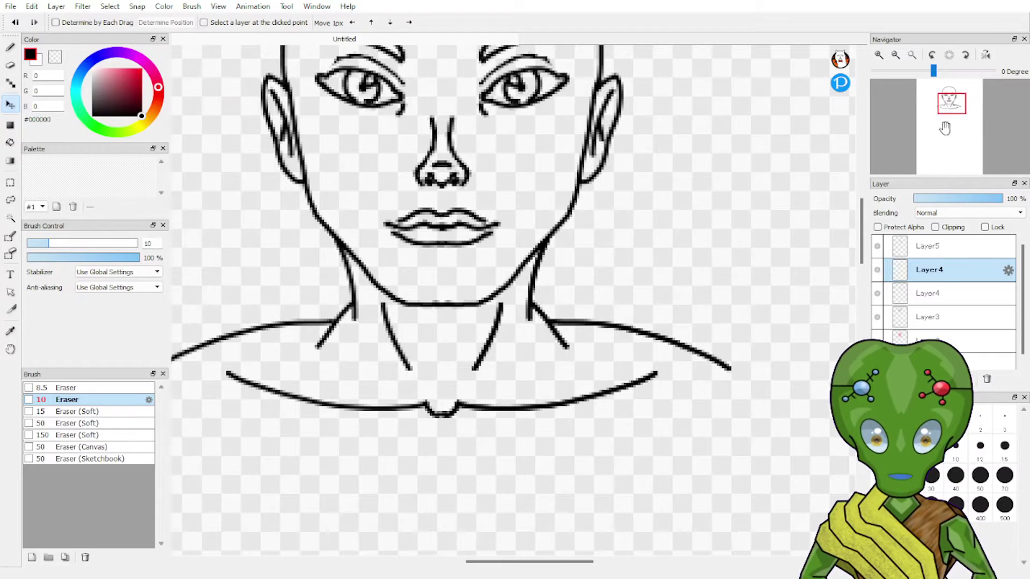
click(963, 102)
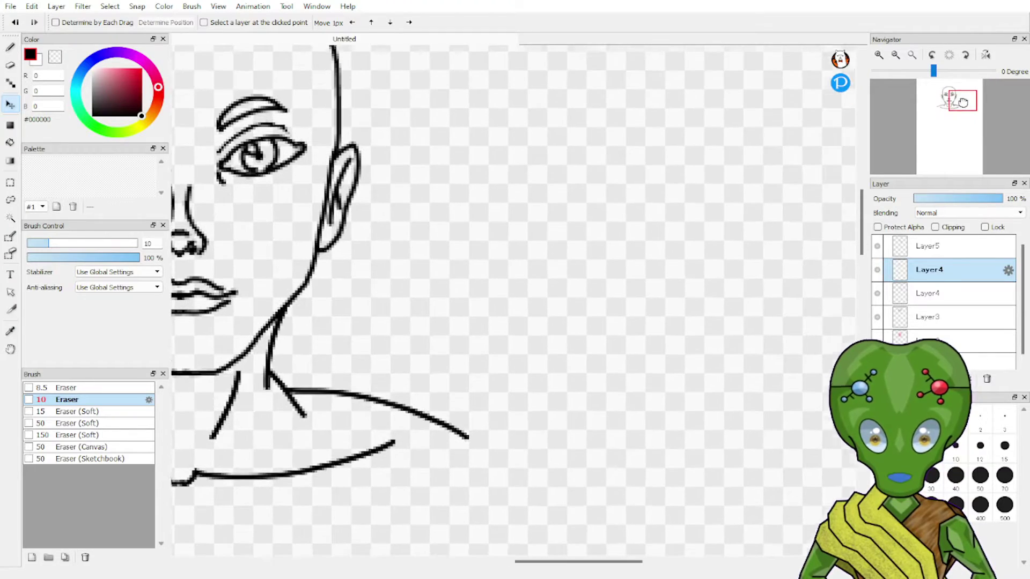
mouse_move(963, 101)
mouse_down()
mouse_move(951, 95)
mouse_move(949, 105)
mouse_up()
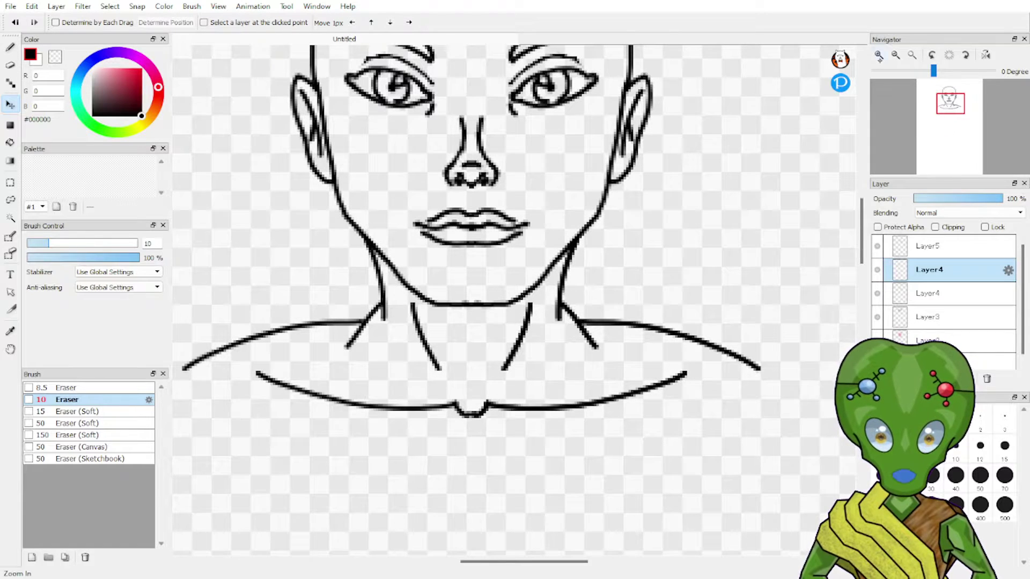
Merge the separate face, neck and shoulder linework layers down into Layer3.
scroll(442, 295, up, 3)
key(e)
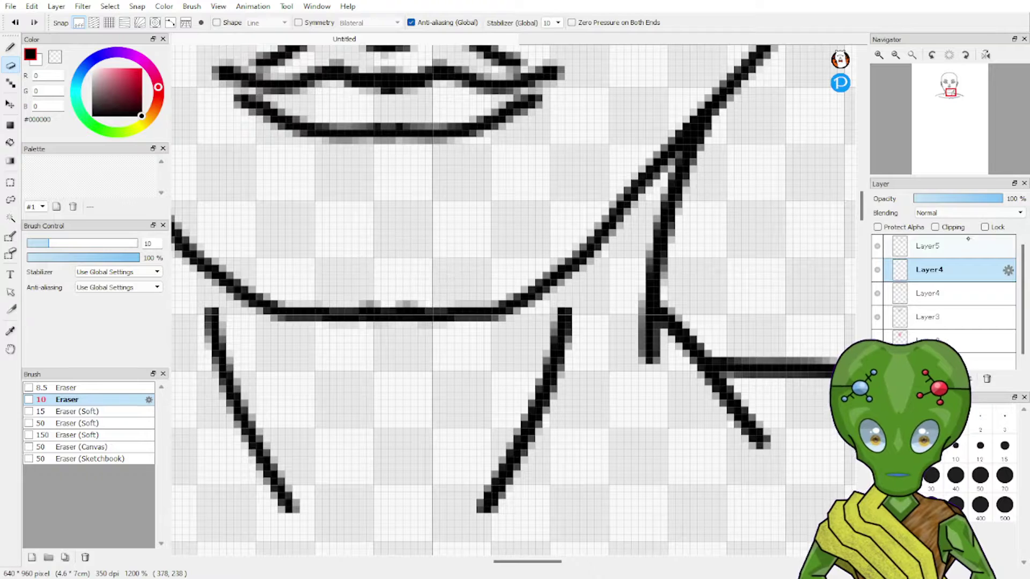
key(ctrl+e)
key(ctrl+e)
key(ctrl+e)
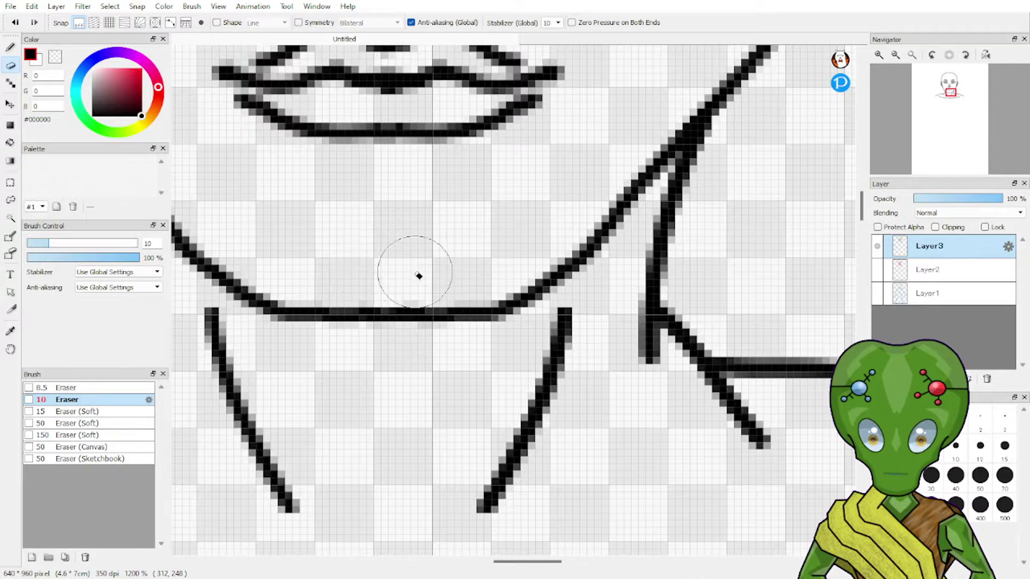
Redraw the throat notch between the collarbones as a smooth rounded curve with the size 2 Pen and clean it up with the Eraser.
drag(951, 106, 948, 106)
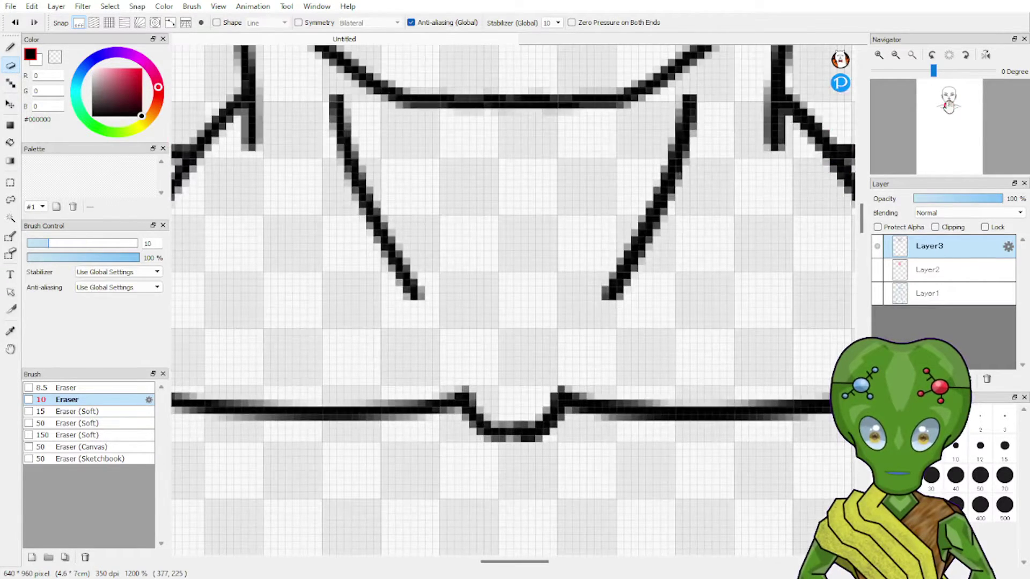
key(b)
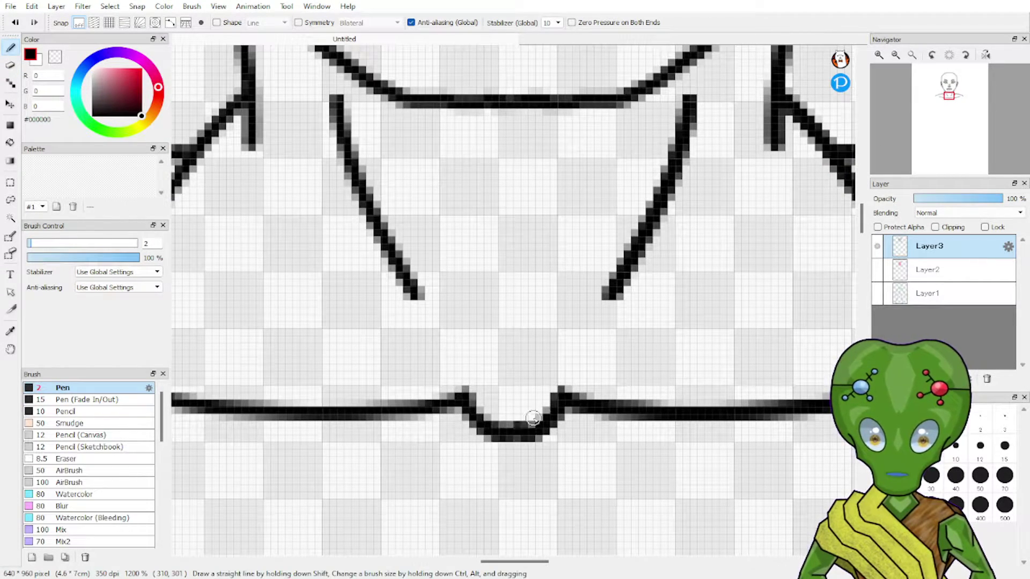
mouse_move(533, 418)
mouse_down()
mouse_move(554, 409)
mouse_move(508, 437)
mouse_move(493, 433)
mouse_move(521, 429)
mouse_move(535, 408)
mouse_move(491, 432)
mouse_move(557, 383)
mouse_move(498, 425)
mouse_move(509, 434)
mouse_move(553, 413)
mouse_up()
drag(489, 428, 554, 418)
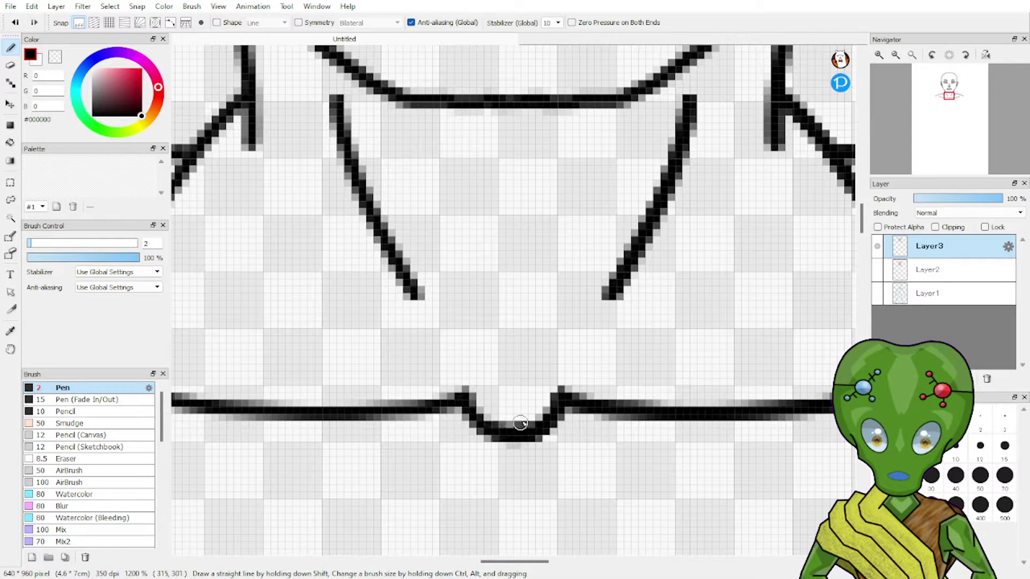
key(e)
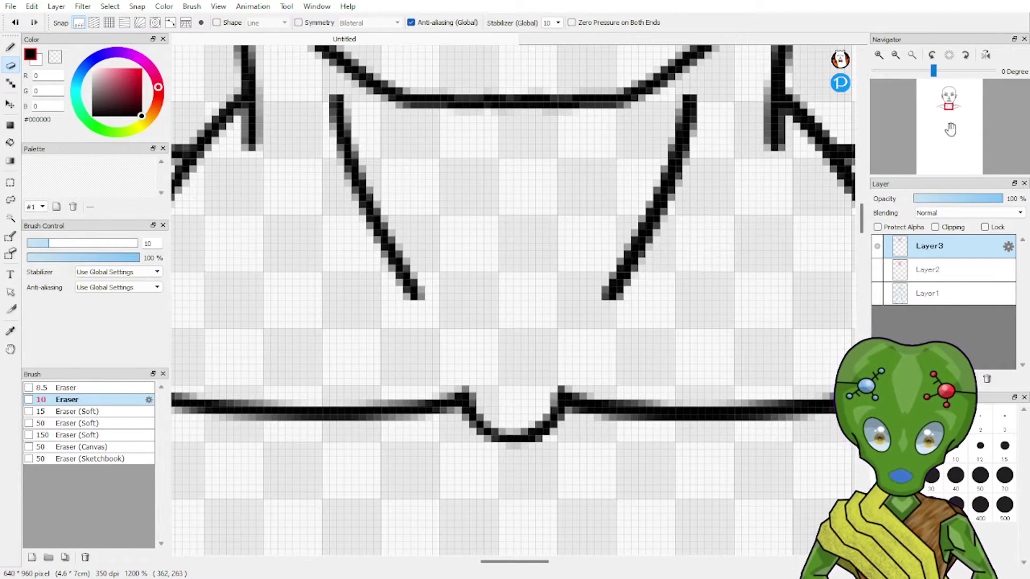
Narrow the Navigator and Layer panels to give the canvas more width, with the whole head in view.
drag(942, 127, 949, 97)
click(895, 55)
click(895, 55)
click(895, 54)
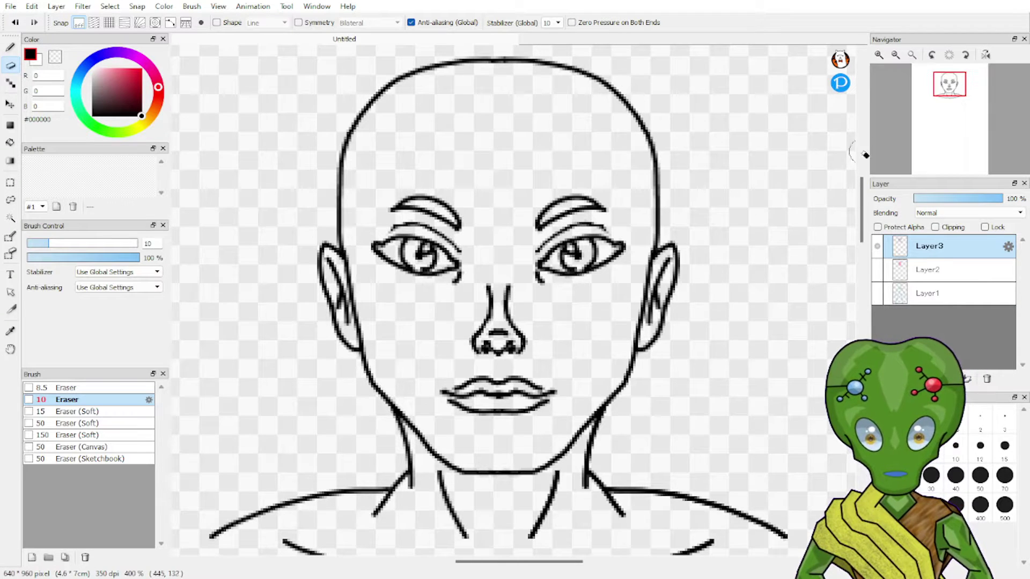
mouse_move(949, 97)
mouse_down()
mouse_move(960, 88)
mouse_move(947, 93)
mouse_up()
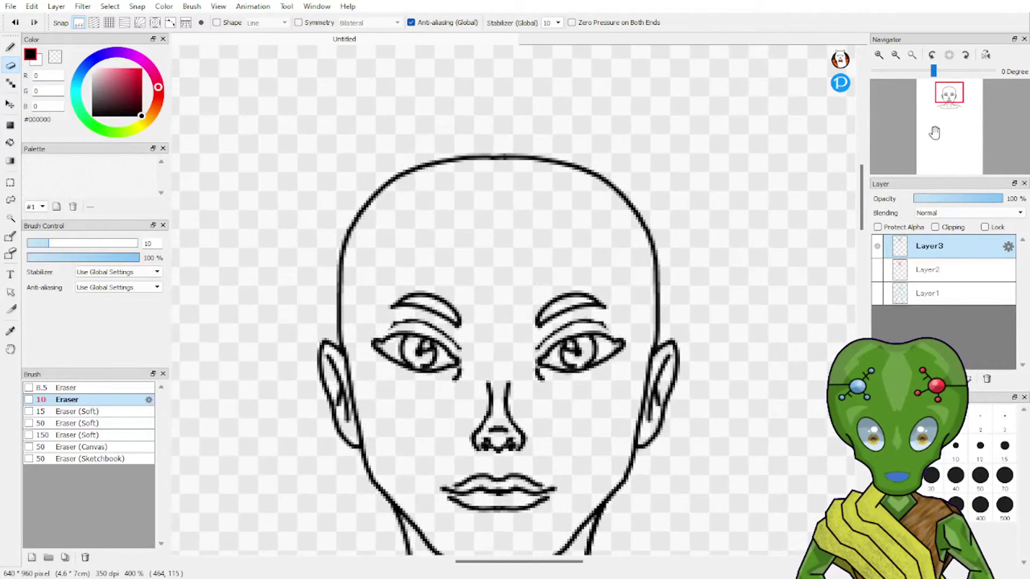
drag(868, 275, 884, 249)
mouse_move(956, 94)
mouse_down()
mouse_move(956, 105)
mouse_move(955, 96)
mouse_up()
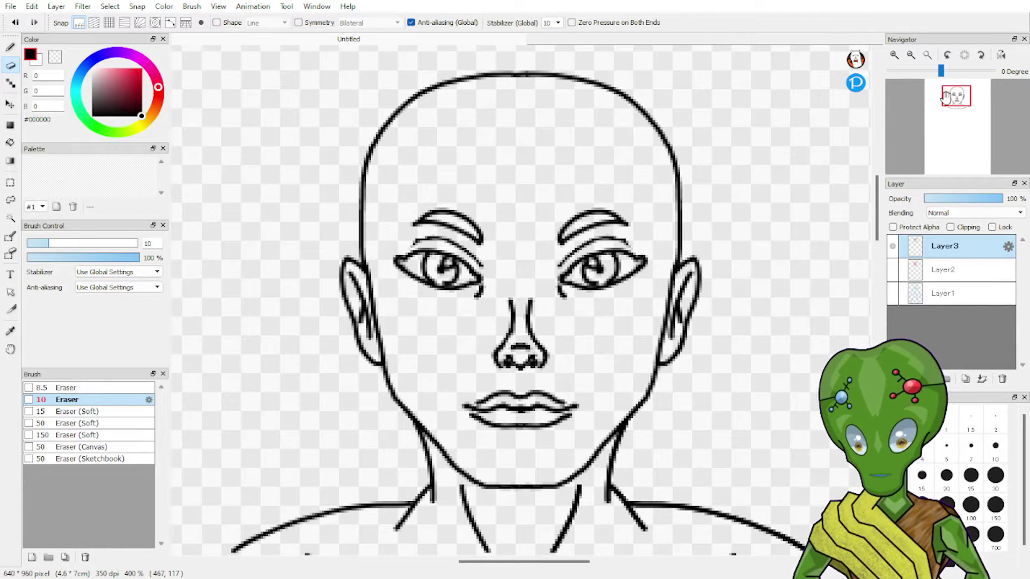
Try adding slanted cheekbone lines on both cheeks below the eyes with the size 2 Pen.
key(b)
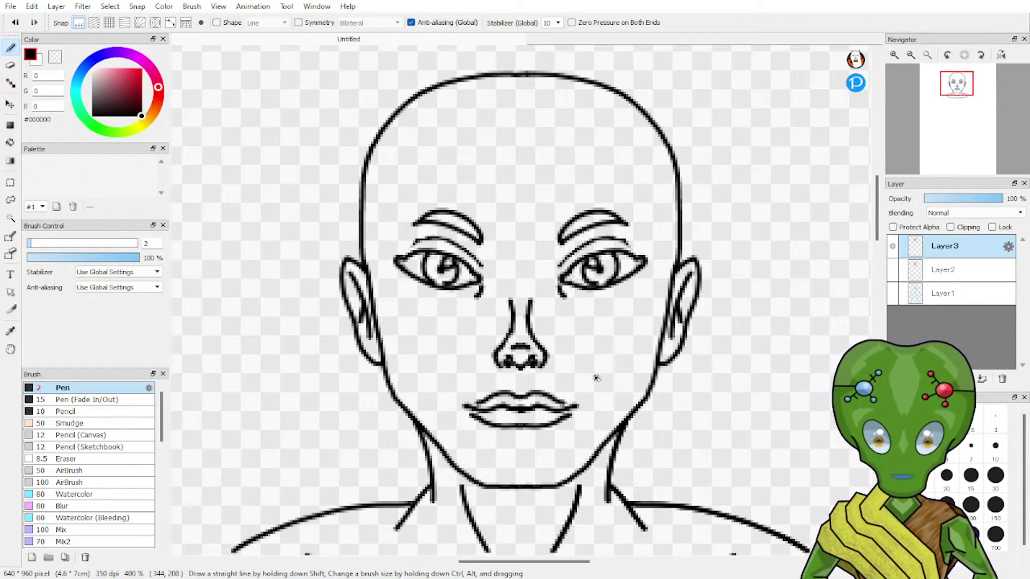
drag(633, 328, 604, 375)
key(ctrl+z)
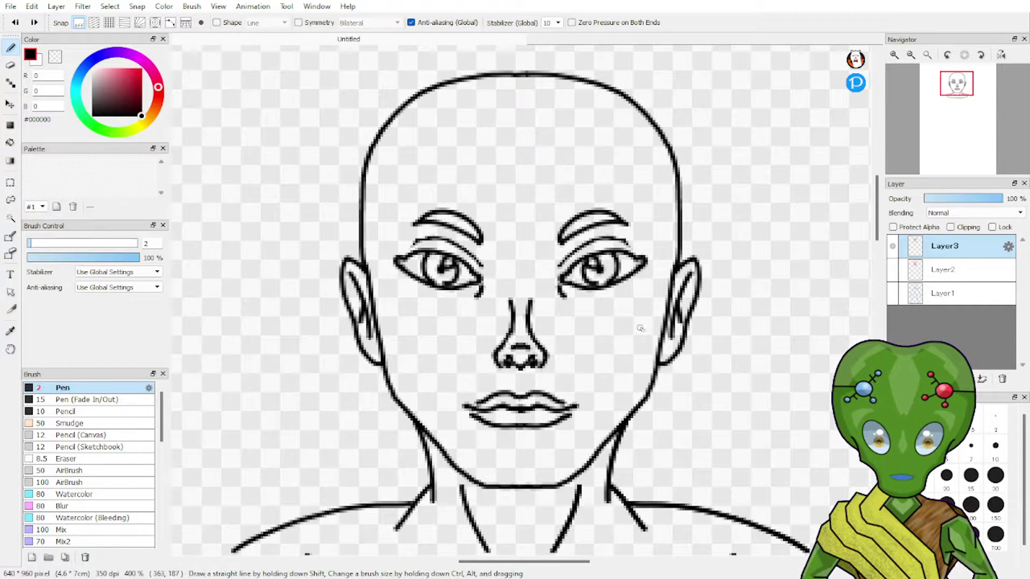
drag(640, 327, 625, 362)
drag(407, 335, 418, 370)
key(ctrl+z)
key(ctrl+z)
key(ctrl+z)
drag(401, 324, 420, 379)
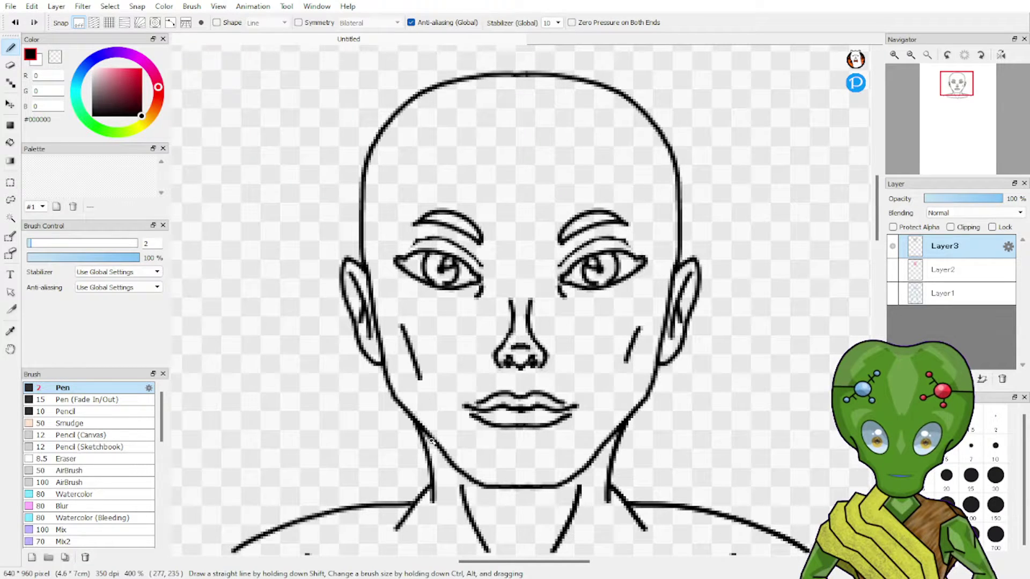
key(ctrl+z)
key(ctrl+z)
mouse_move(625, 379)
mouse_down()
mouse_move(646, 326)
mouse_move(624, 351)
mouse_up()
key(ctrl+z)
key(ctrl+z)
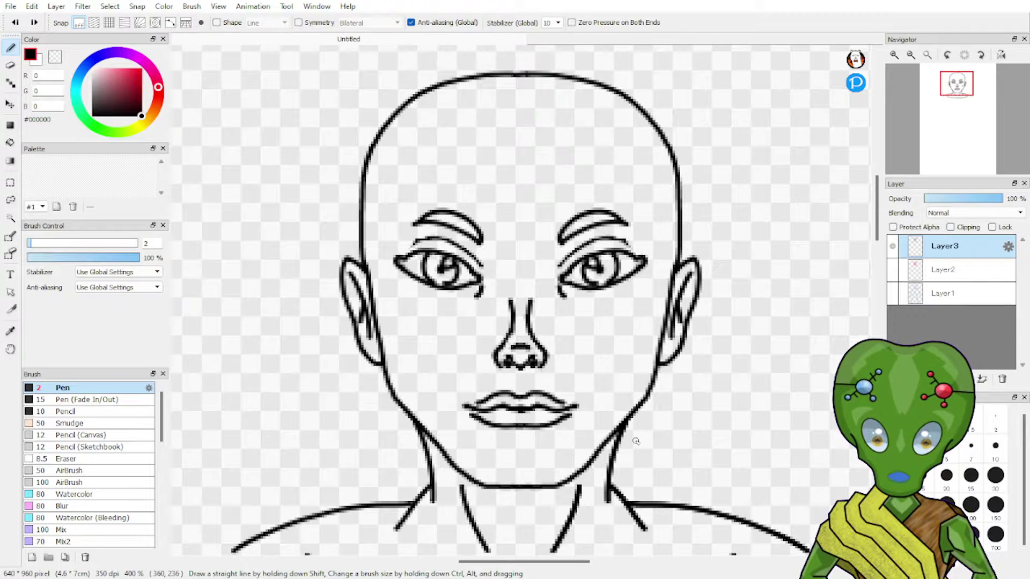
Try a shorter pair of slanted cheek lines level with the nose, retrying the stroke on the face's left-hand side.
drag(637, 333, 619, 363)
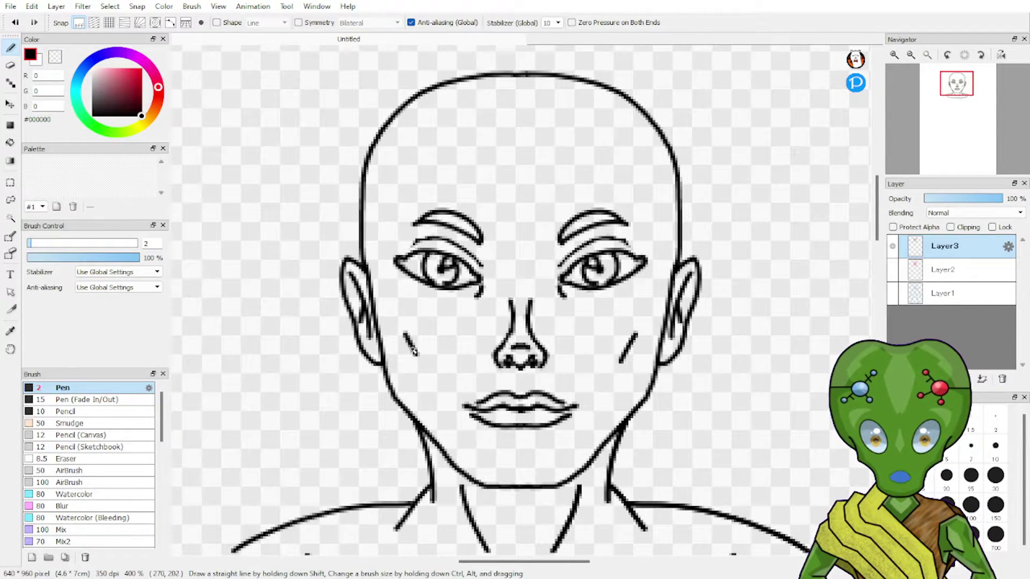
key(ctrl+z)
key(ctrl+z)
drag(404, 330, 420, 357)
key(ctrl+z)
key(ctrl+z)
key(ctrl+z)
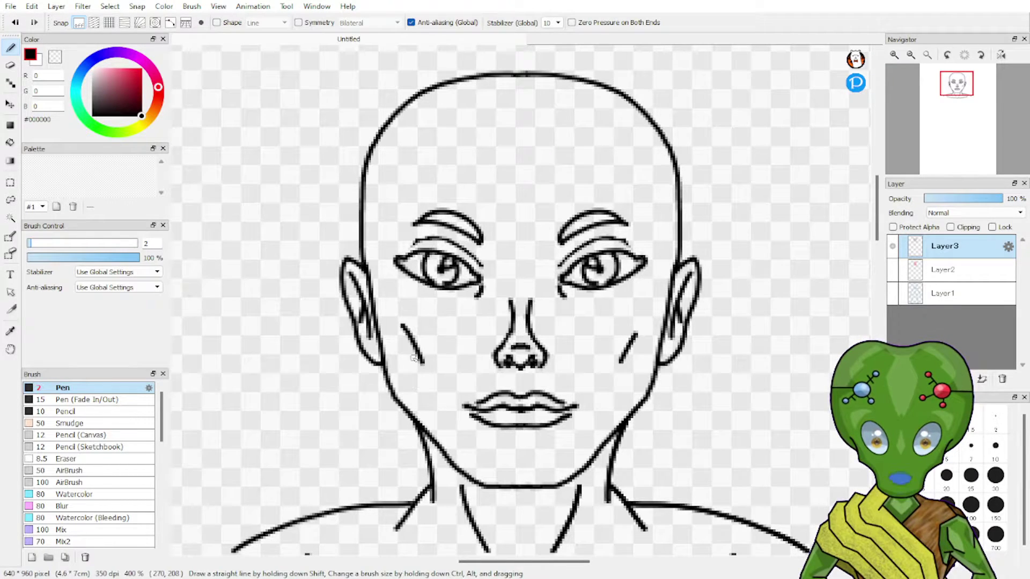
key(ctrl+z)
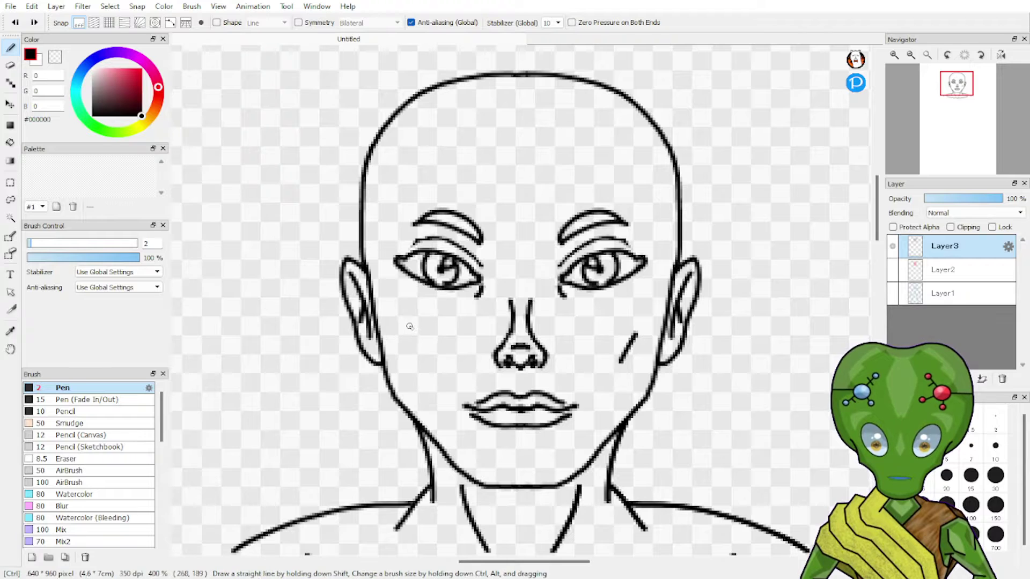
drag(408, 327, 430, 380)
key(ctrl+z)
key(ctrl+z)
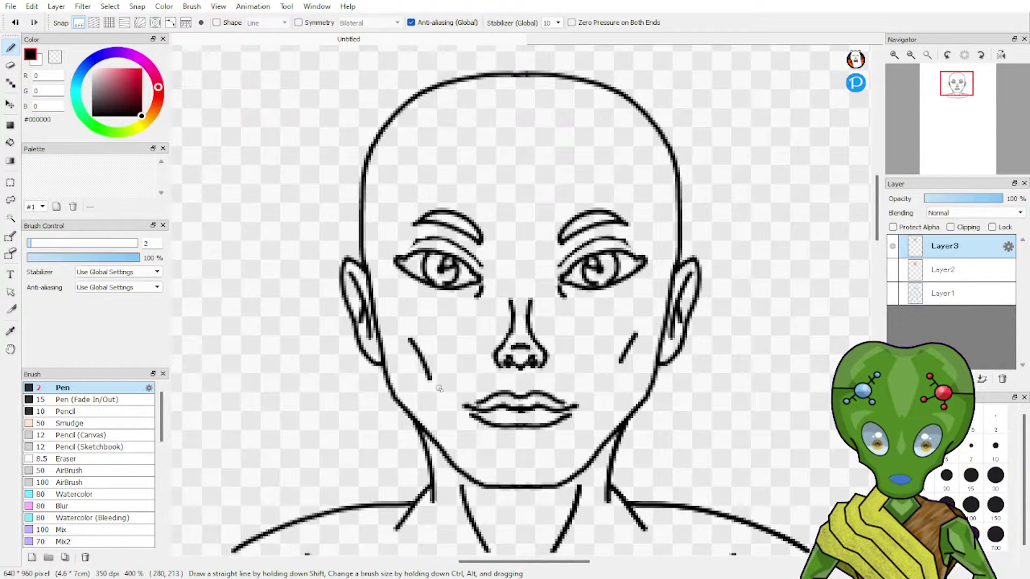
key(ctrl+z)
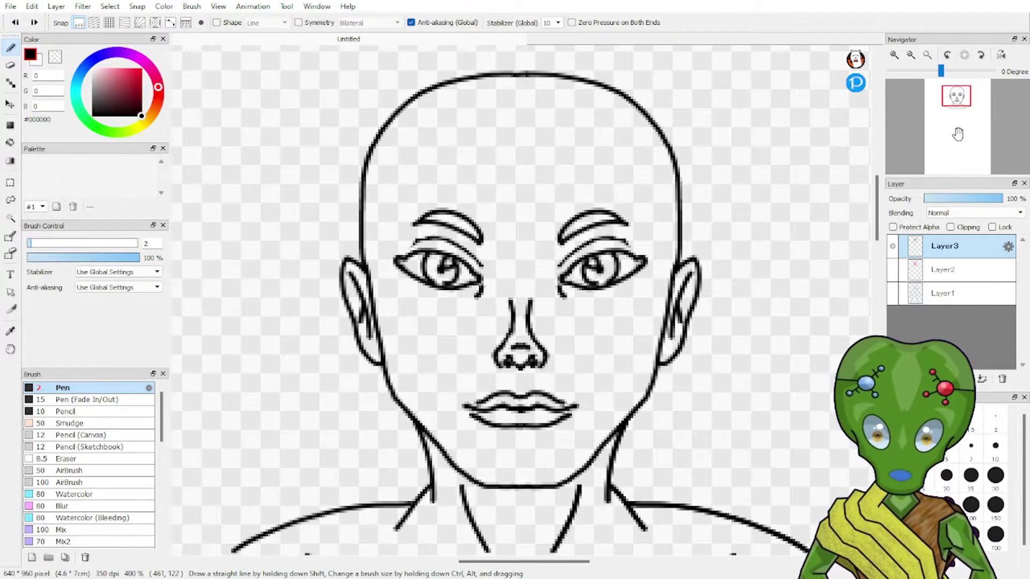
Add a new layer above the linework and set the drawing colour to red #FF001F.
drag(966, 112, 950, 77)
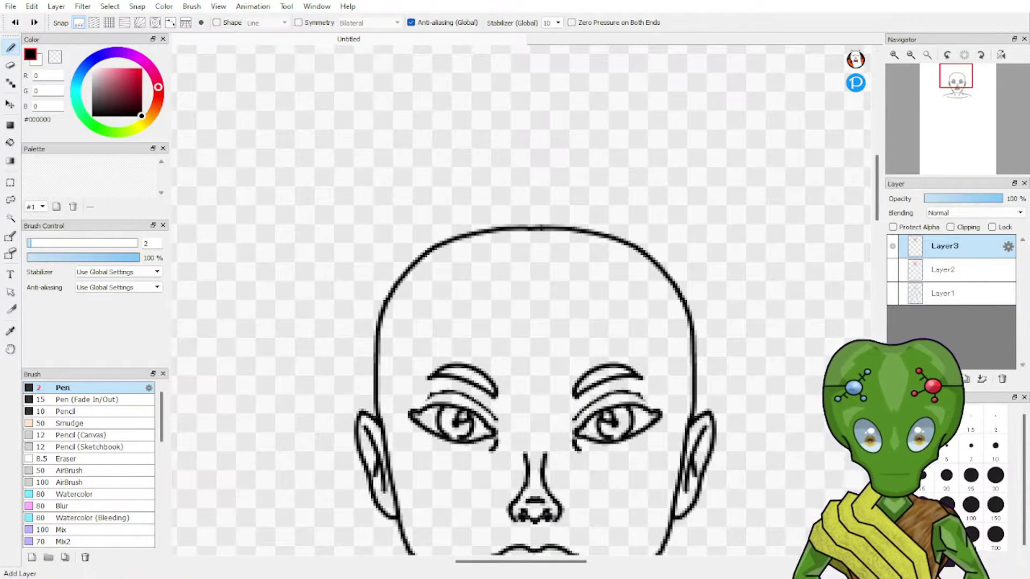
click(896, 379)
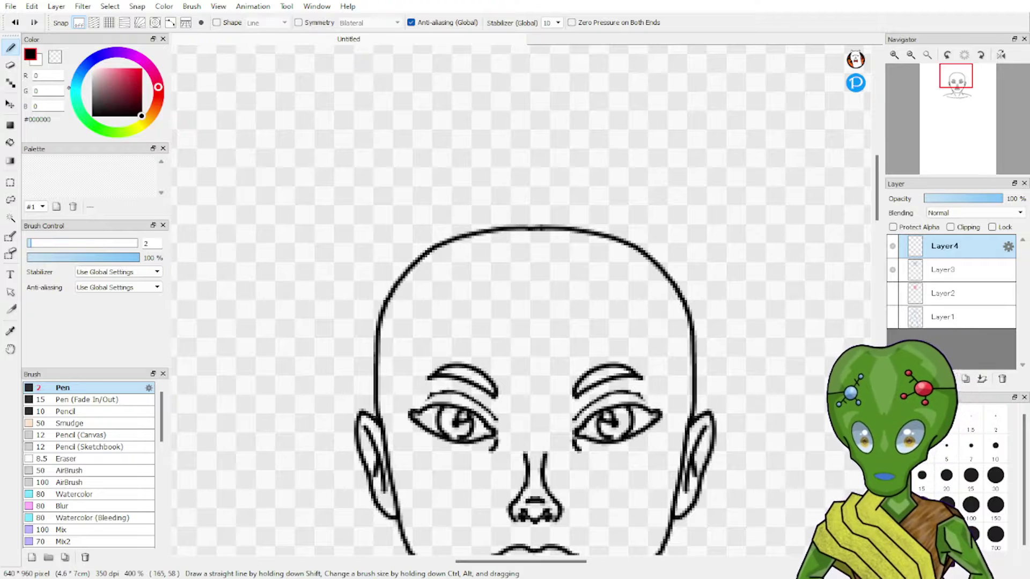
drag(119, 74, 142, 68)
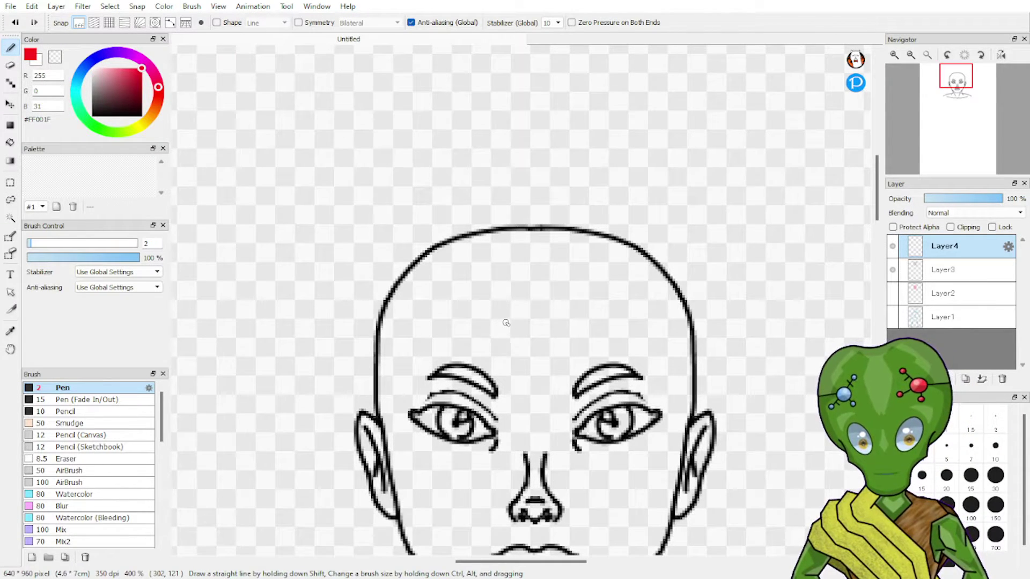
Make Layer3 the active layer and set the Eraser size to 2.
click(950, 292)
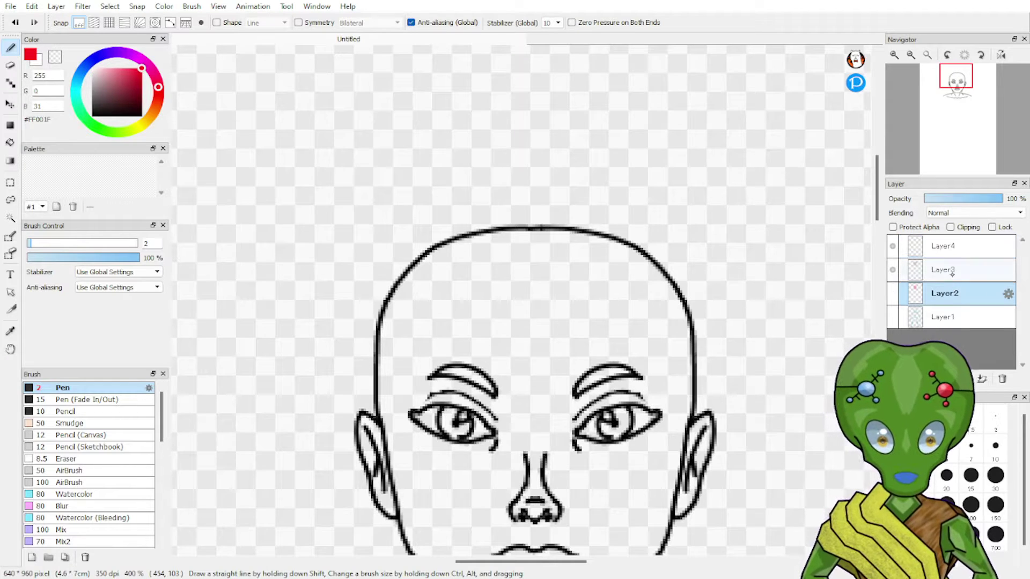
click(949, 271)
key(e)
text(2)
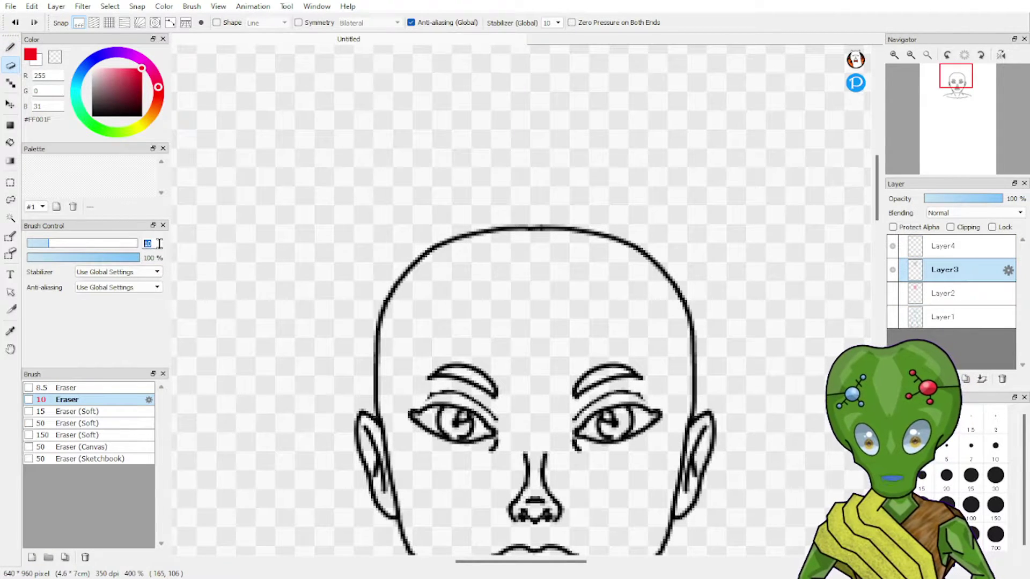
key(Return)
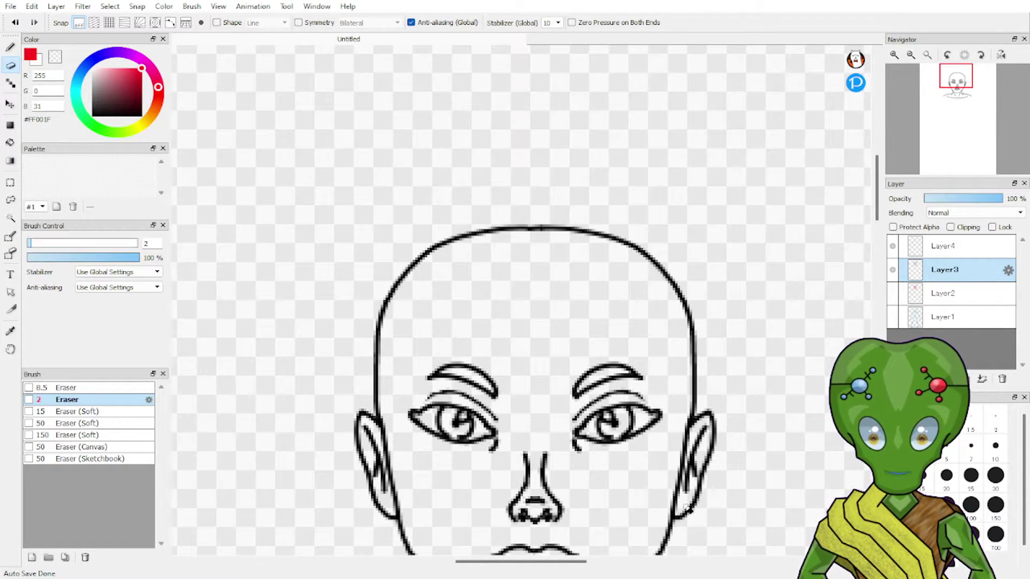
Switch to the Pencil brush and set its size to 2.
mouse_move(976, 125)
mouse_move(957, 95)
mouse_down()
mouse_move(957, 114)
mouse_move(957, 95)
mouse_up()
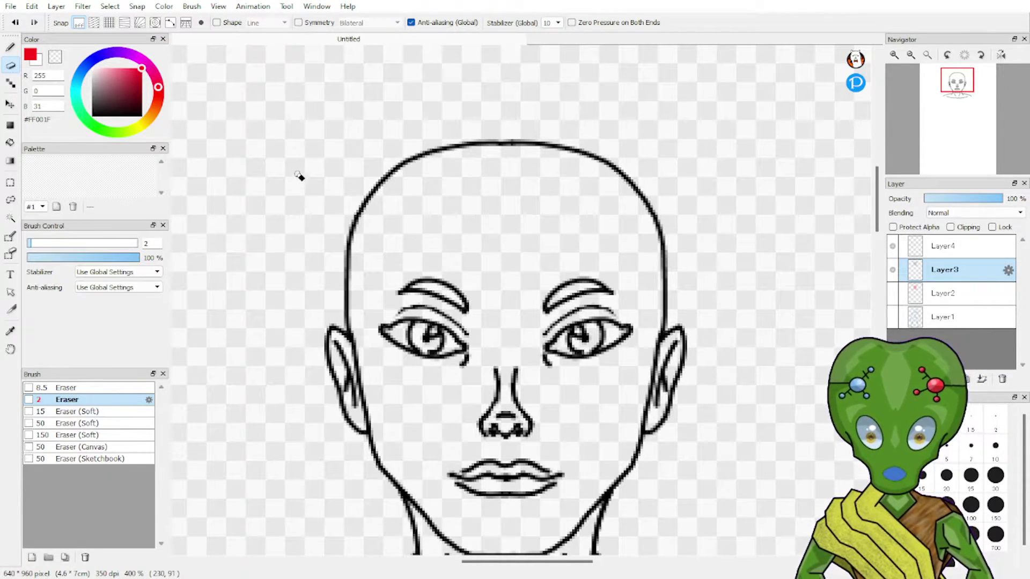
click(12, 49)
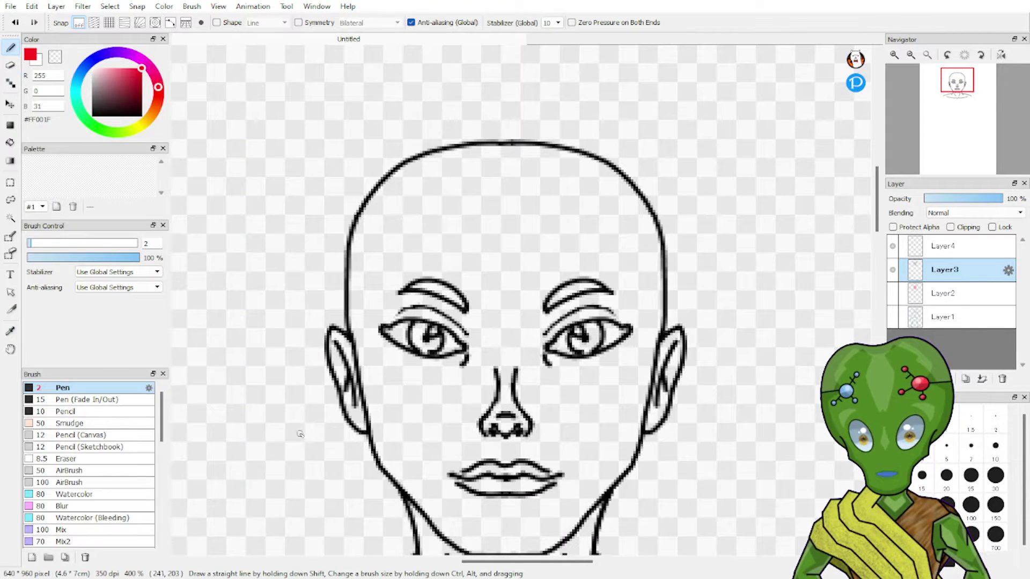
click(121, 424)
click(67, 411)
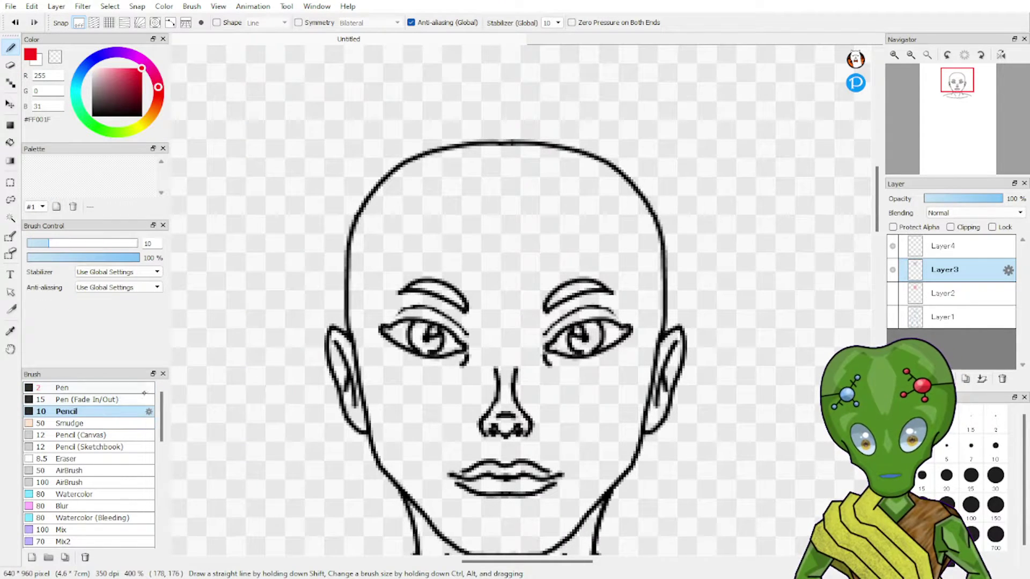
double_click(148, 243)
text(2)
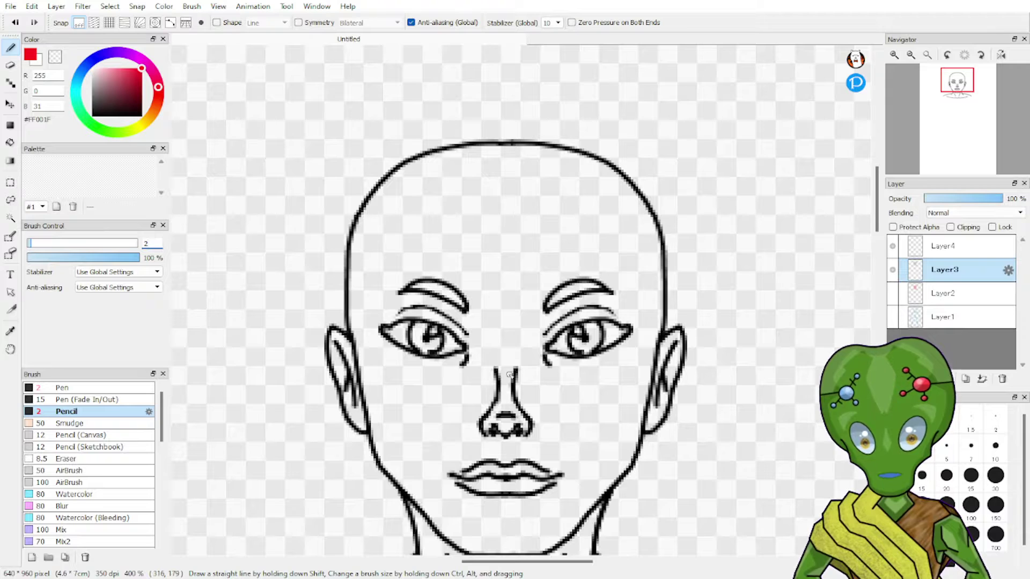
mouse_move(395, 204)
mouse_down()
mouse_move(427, 200)
mouse_move(429, 176)
mouse_move(387, 191)
mouse_up()
drag(437, 166, 409, 190)
drag(428, 202, 418, 223)
drag(450, 200, 441, 215)
key(ctrl+z)
key(ctrl+z)
key(ctrl+z)
key(ctrl+z)
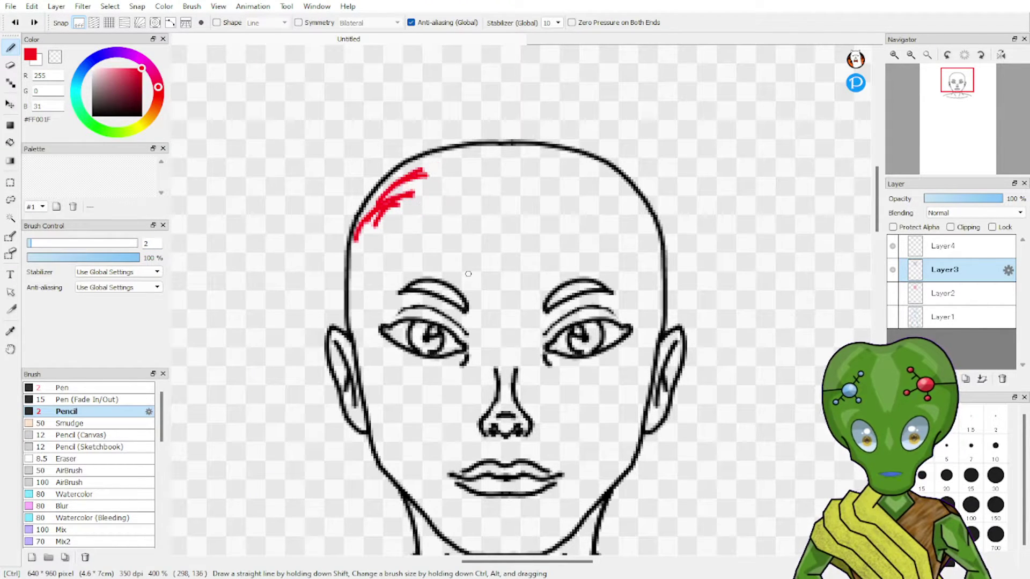
key(ctrl+z)
key(ctrl+z)
key(ctrl+z)
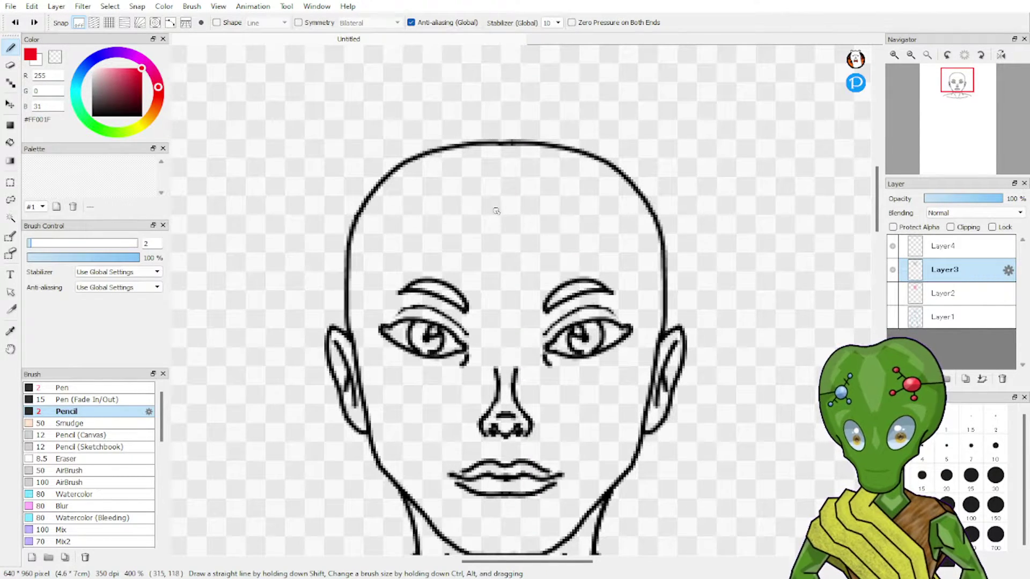
drag(395, 143, 445, 168)
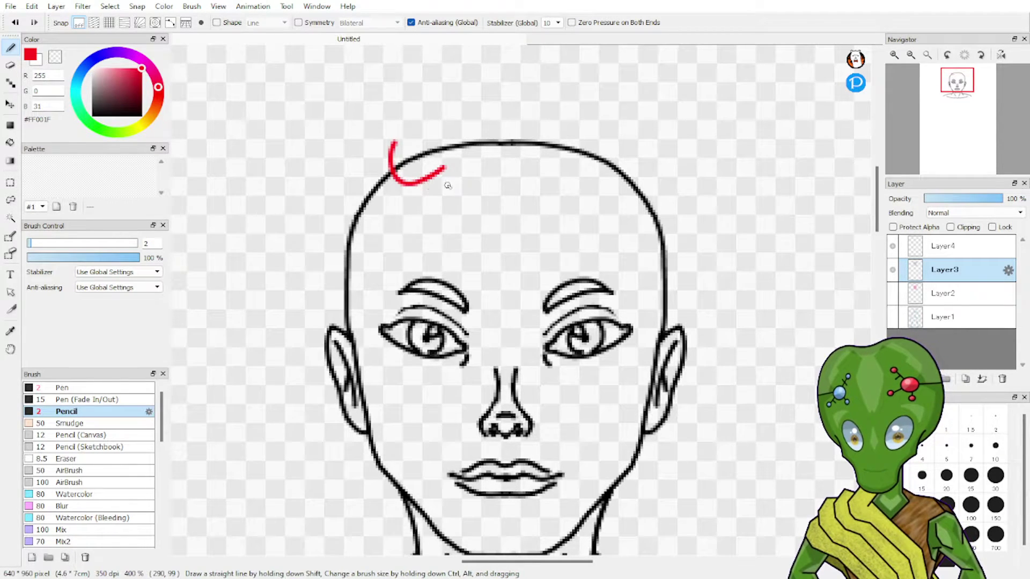
key(ctrl+z)
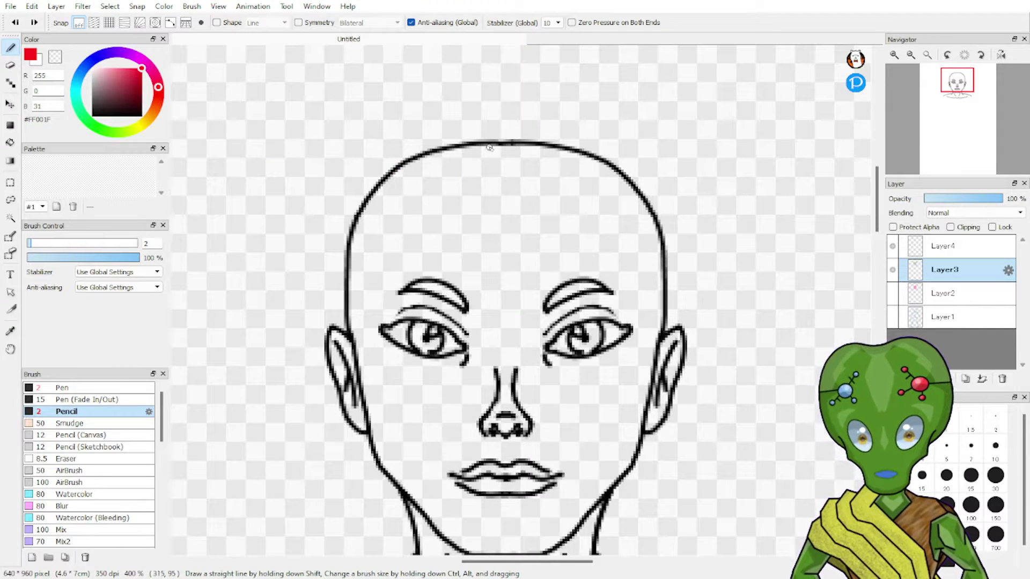
Sketch a wavy red hairline from above the crown across the top of the forehead towards the right-hand temple, trying a further scallop below it.
mouse_move(462, 90)
mouse_down()
mouse_move(455, 98)
mouse_move(499, 160)
mouse_move(603, 183)
mouse_move(629, 229)
mouse_move(625, 276)
mouse_move(715, 292)
mouse_up()
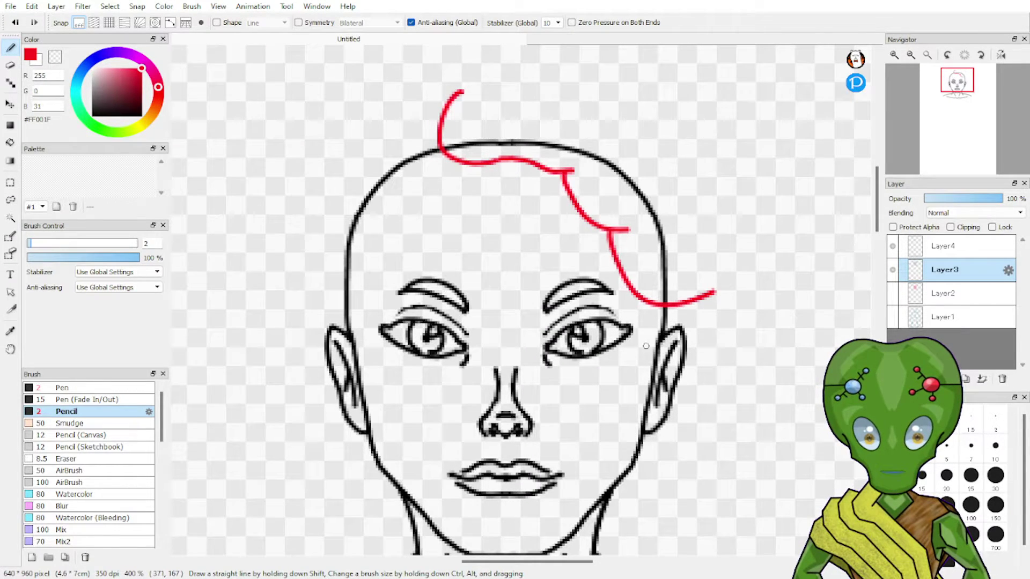
key(ctrl+z)
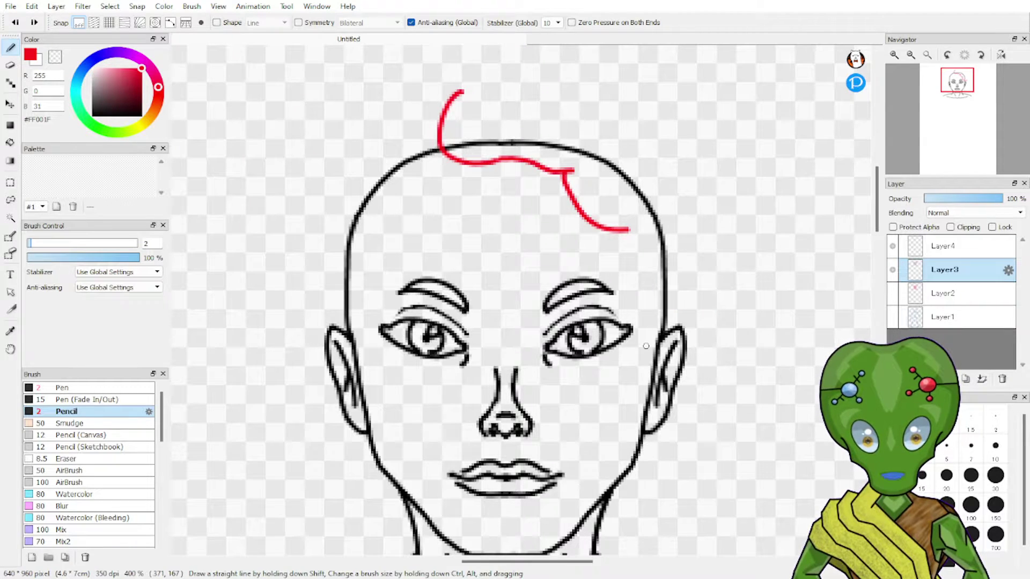
drag(611, 236, 699, 279)
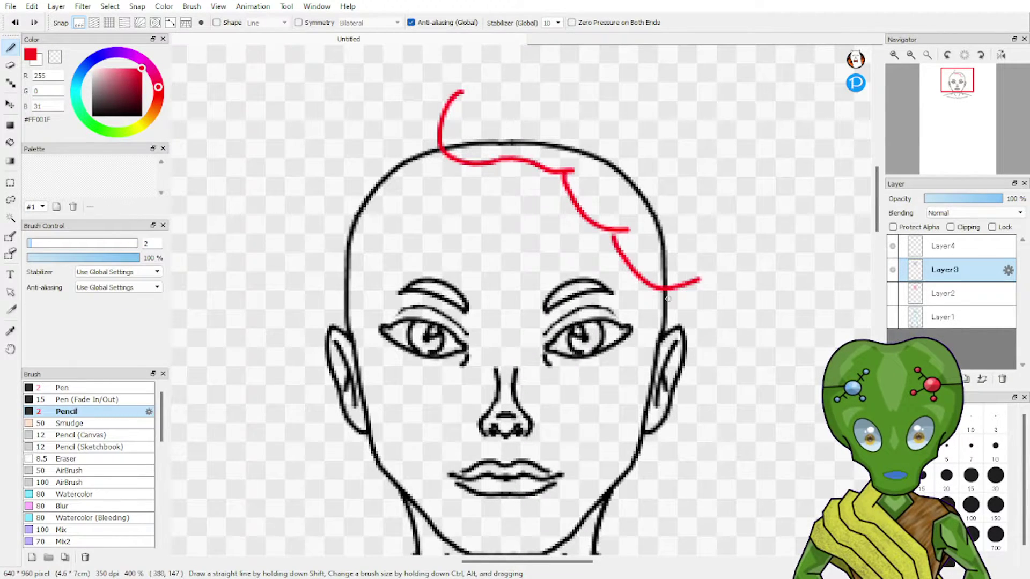
key(ctrl+z)
drag(615, 236, 674, 310)
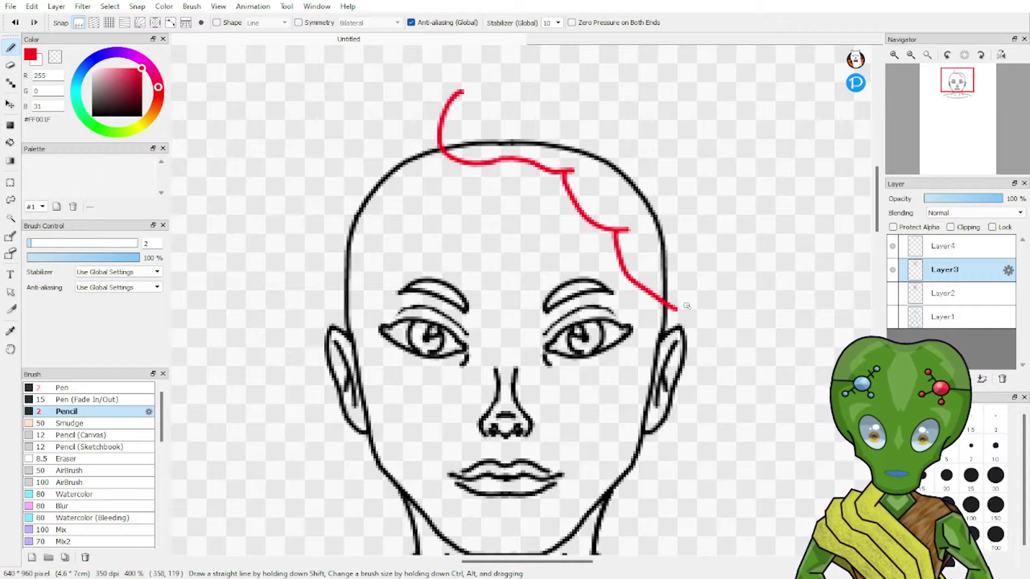
key(ctrl+z)
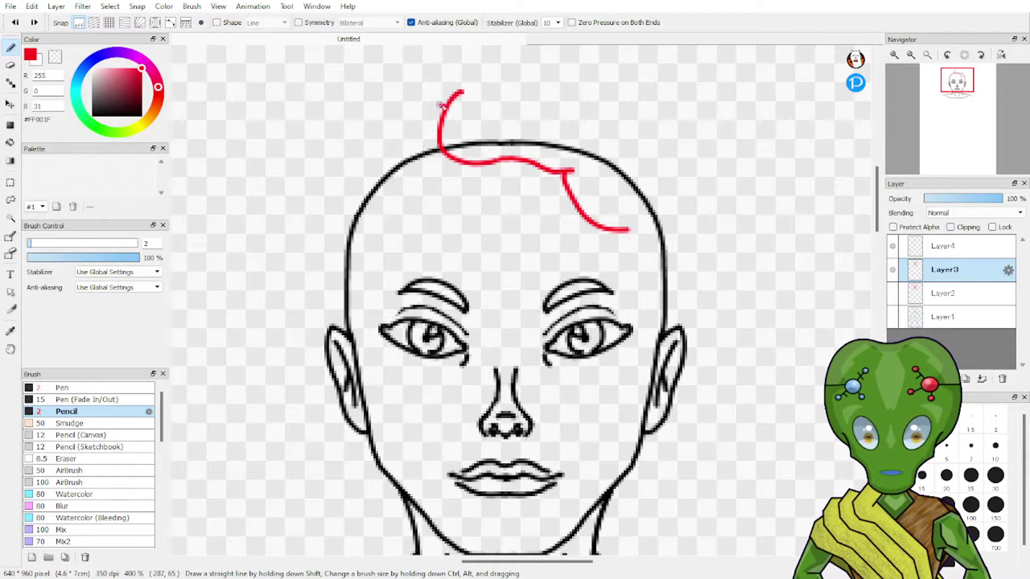
Sketch a short red arc above the skull, running outward from the raised lock towards the left-hand side of the head.
mouse_move(440, 105)
mouse_down()
mouse_move(373, 125)
mouse_move(340, 175)
mouse_up()
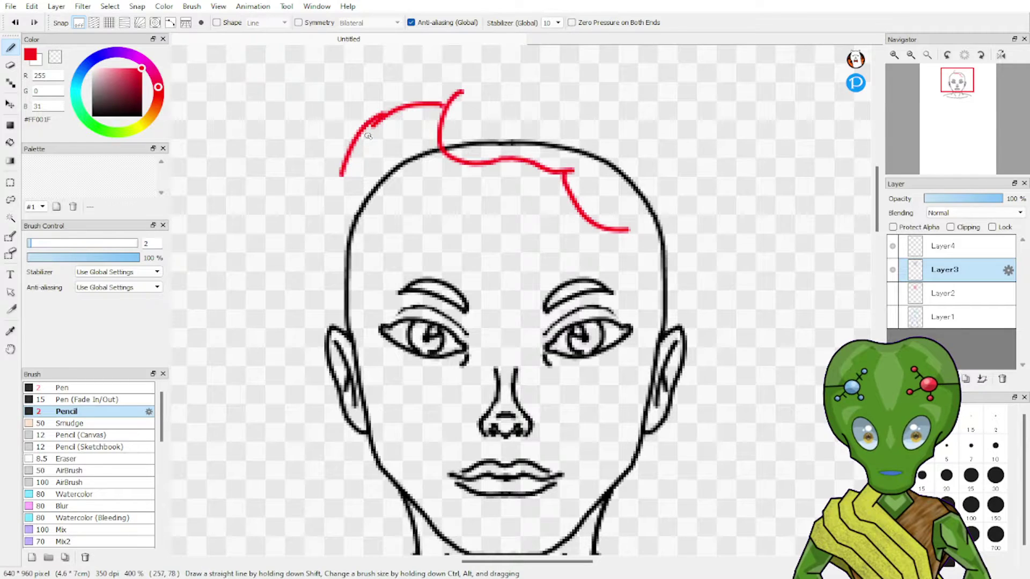
drag(368, 134, 335, 221)
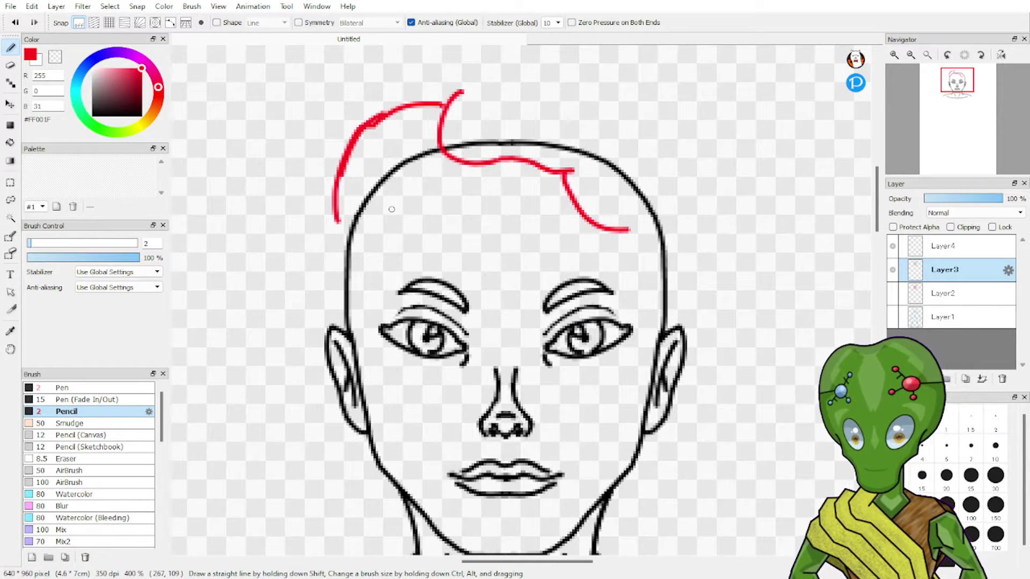
key(ctrl+z)
key(ctrl+z)
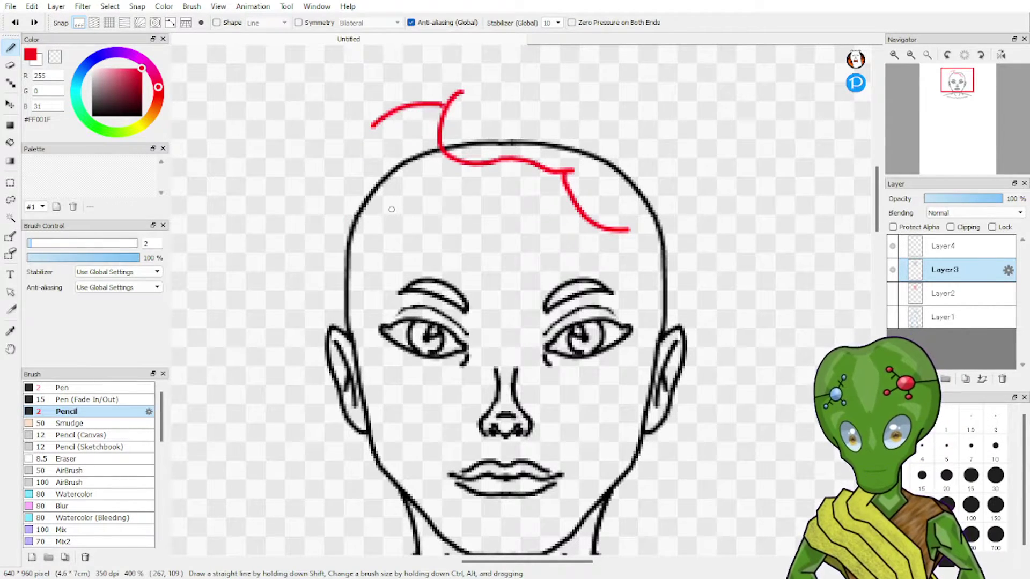
Sketch the front edge of the hair in red from the hairline down past the left-hand temple and across the ear.
mouse_move(469, 164)
mouse_down()
mouse_move(450, 187)
mouse_move(387, 221)
mouse_up()
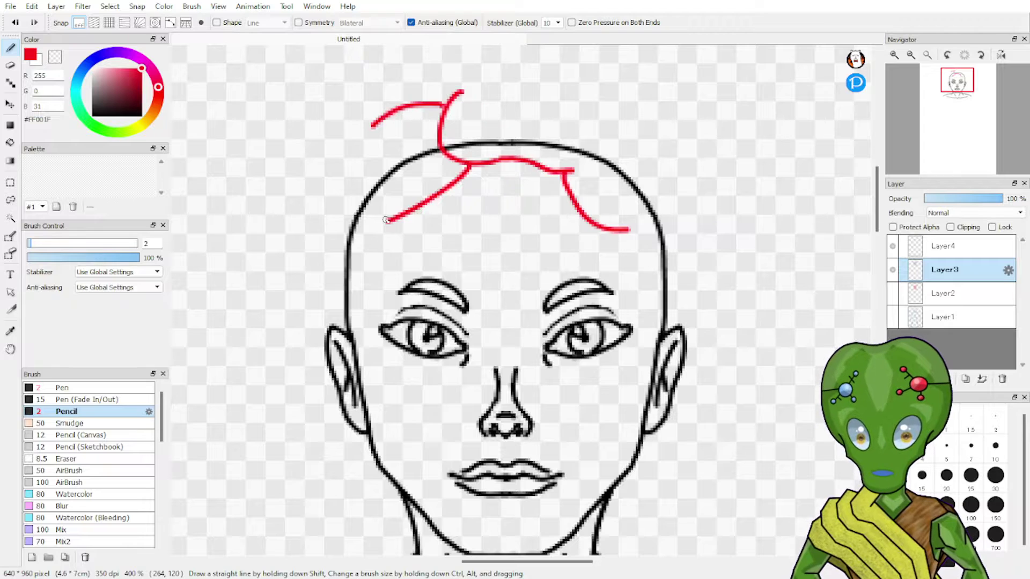
drag(390, 200, 387, 311)
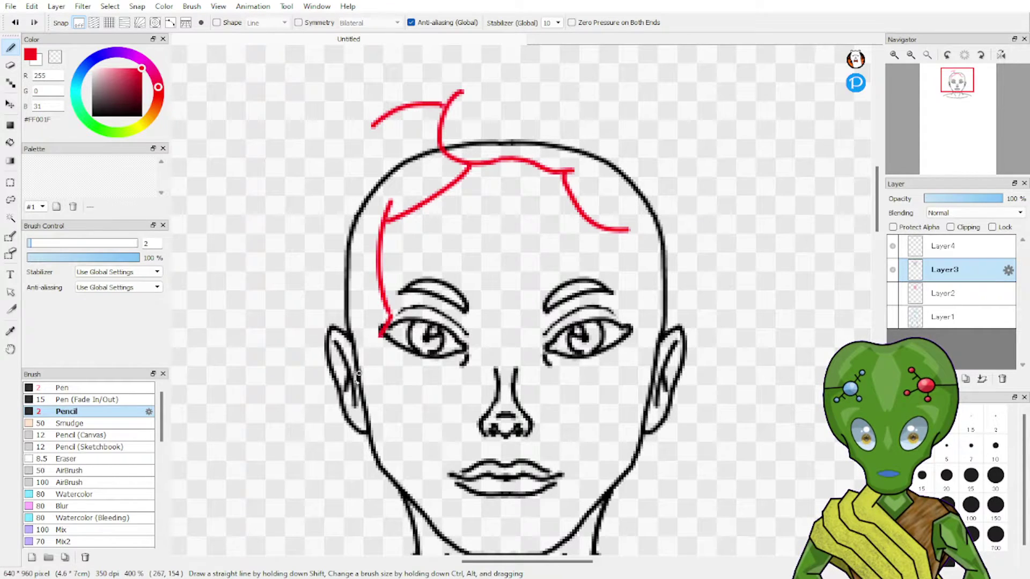
key(ctrl+z)
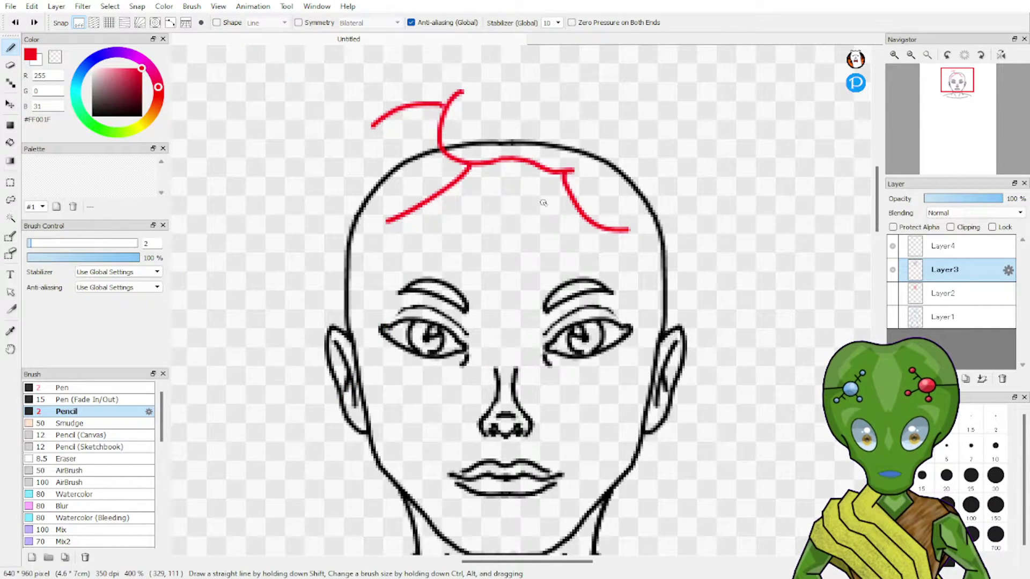
mouse_move(400, 193)
mouse_down()
mouse_move(375, 305)
mouse_move(269, 425)
mouse_up()
key(ctrl+z)
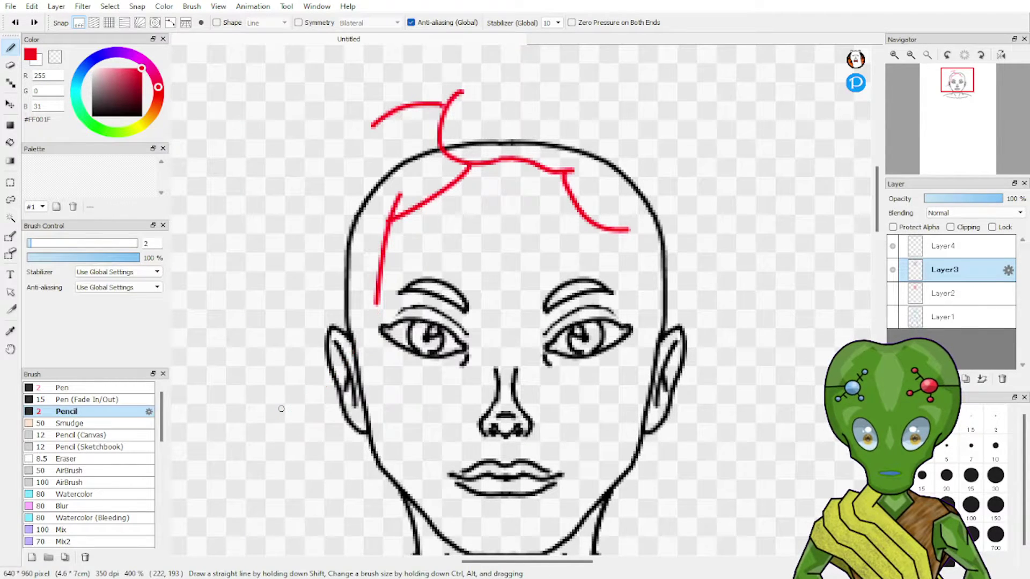
drag(378, 301, 339, 341)
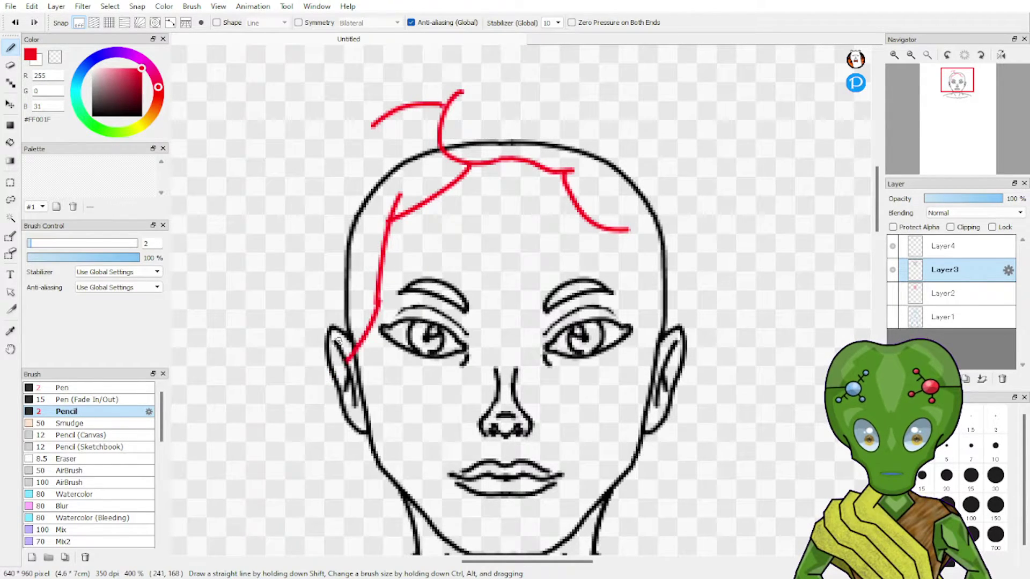
key(ctrl+z)
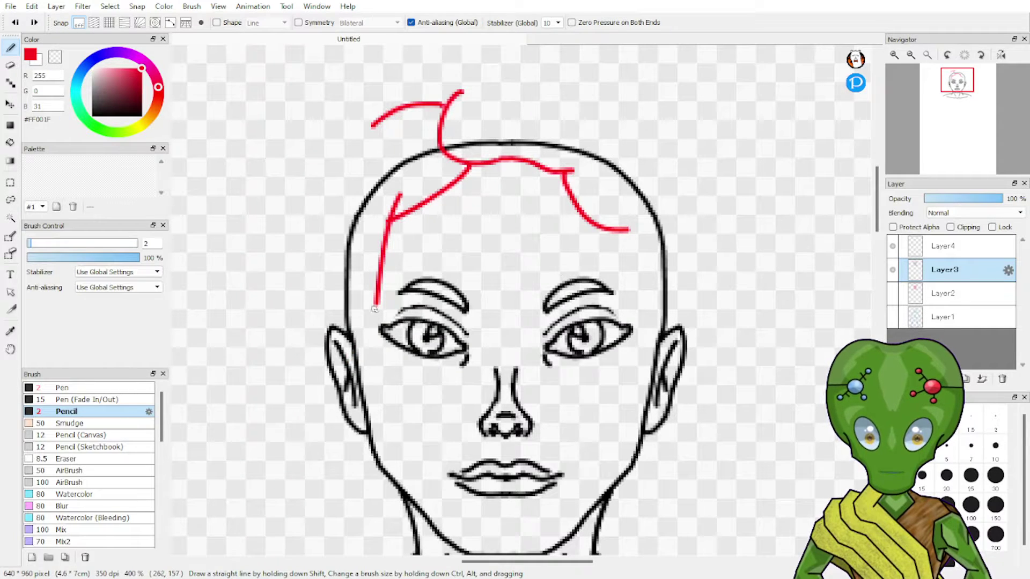
mouse_move(374, 309)
mouse_down()
mouse_move(351, 358)
mouse_move(315, 387)
mouse_up()
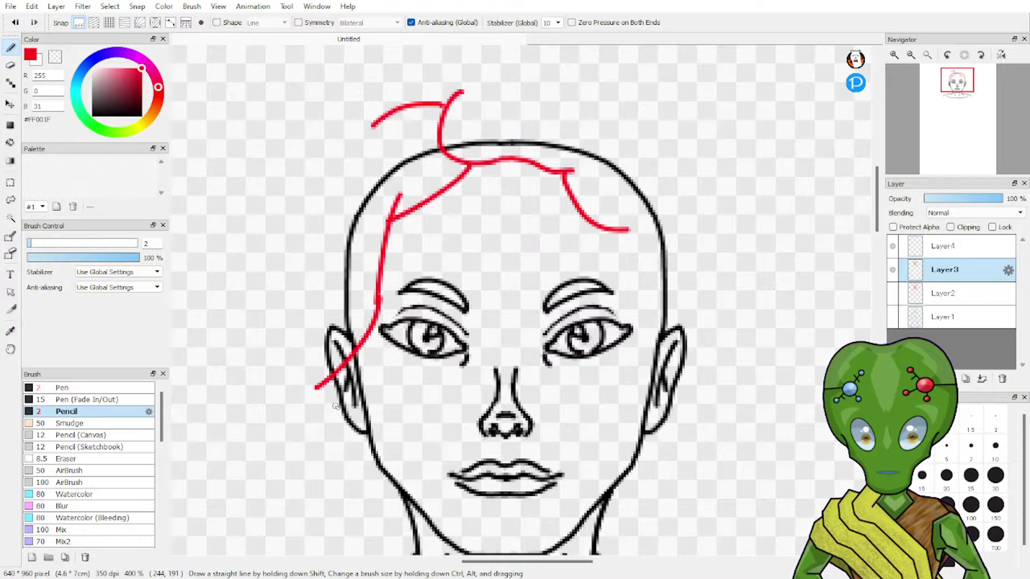
drag(338, 406, 277, 381)
key(ctrl+z)
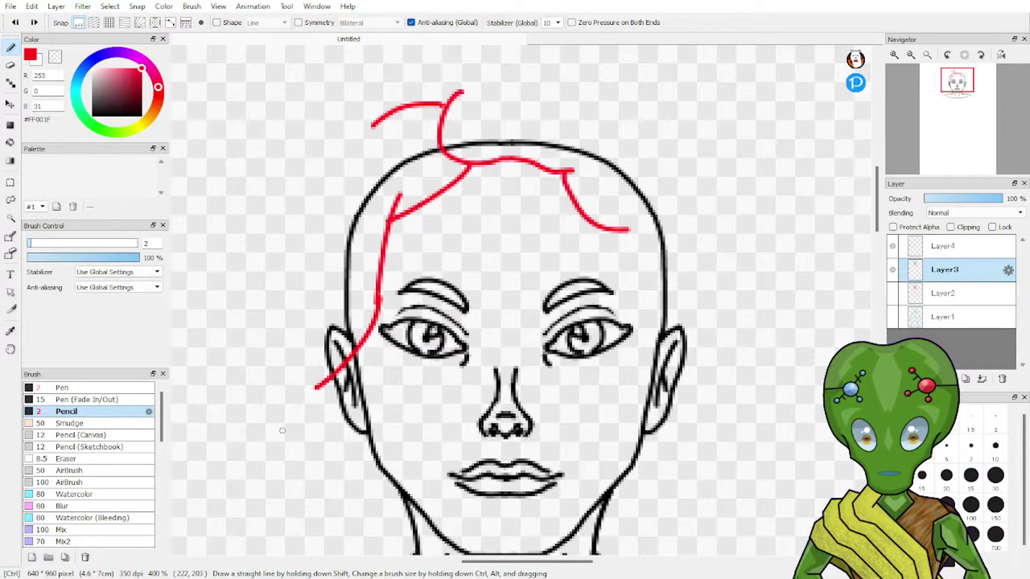
mouse_move(303, 349)
mouse_down()
mouse_move(299, 434)
mouse_move(351, 415)
mouse_up()
key(ctrl+z)
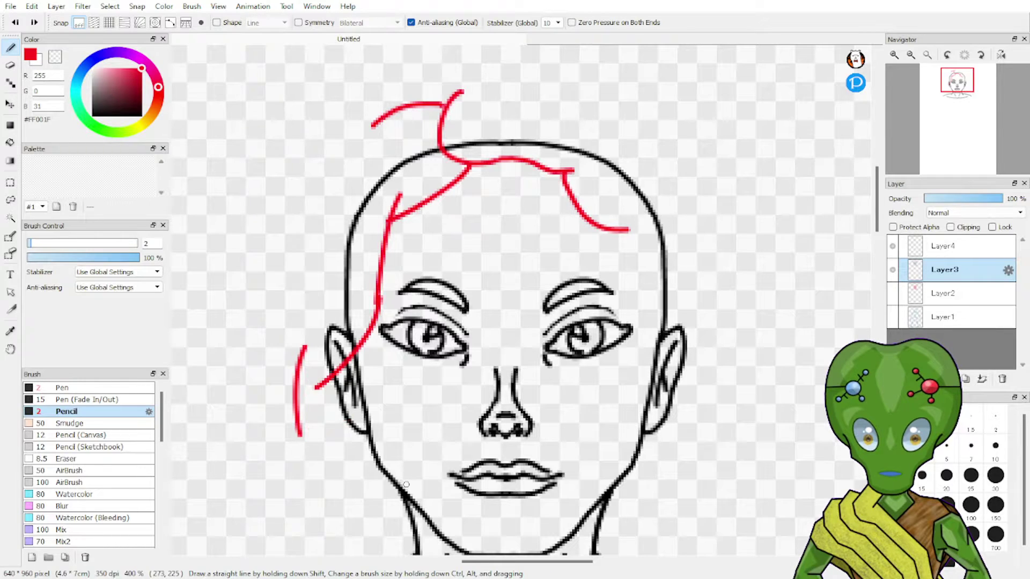
drag(303, 439, 348, 406)
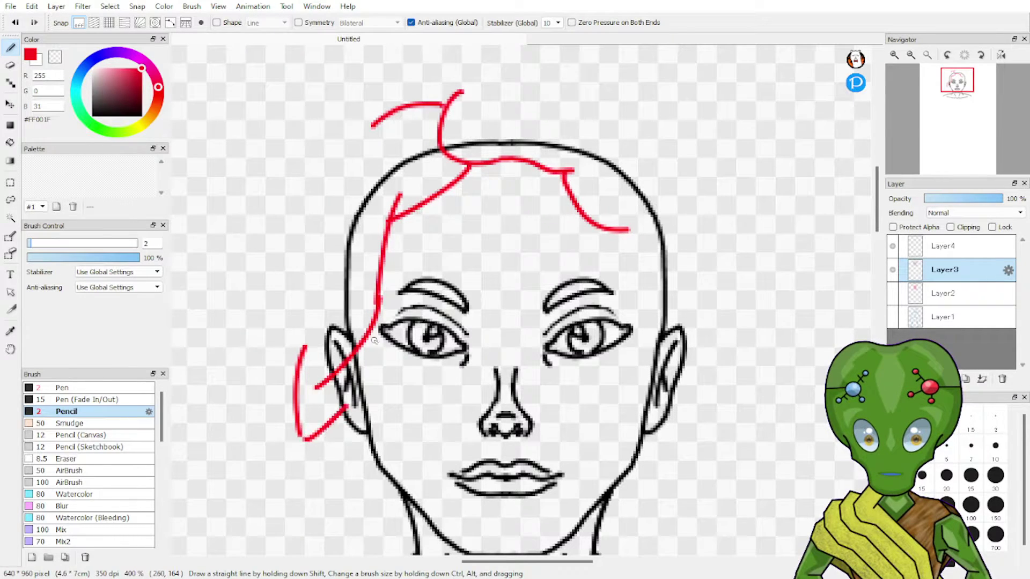
key(ctrl+z)
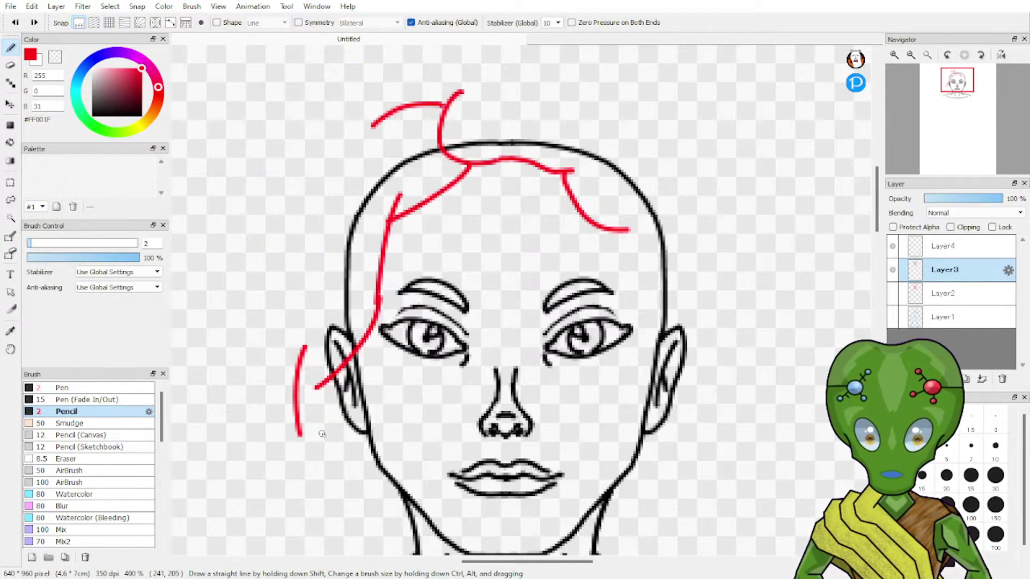
drag(303, 438, 338, 412)
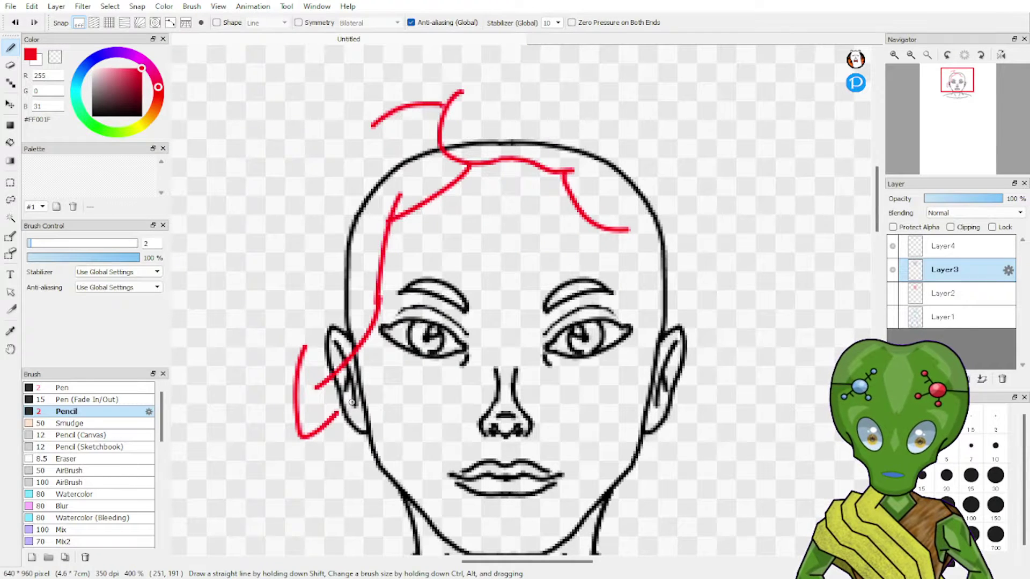
key(ctrl+z)
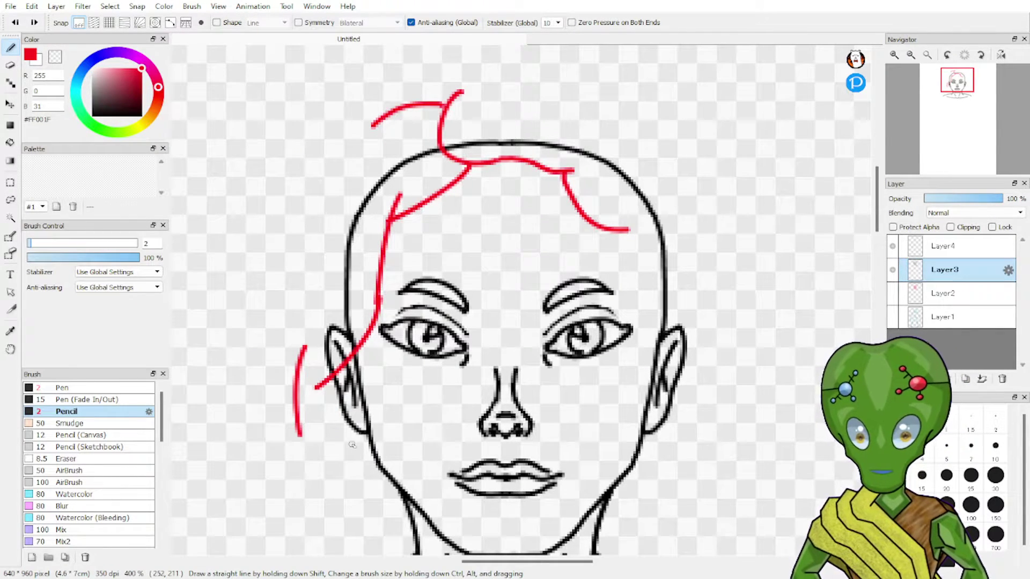
drag(302, 427, 362, 504)
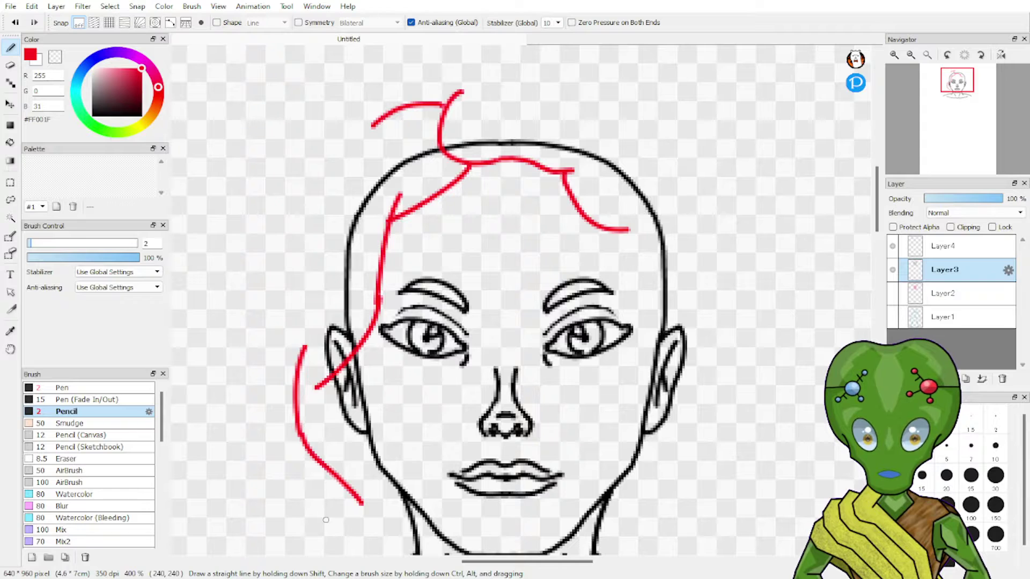
key(ctrl+z)
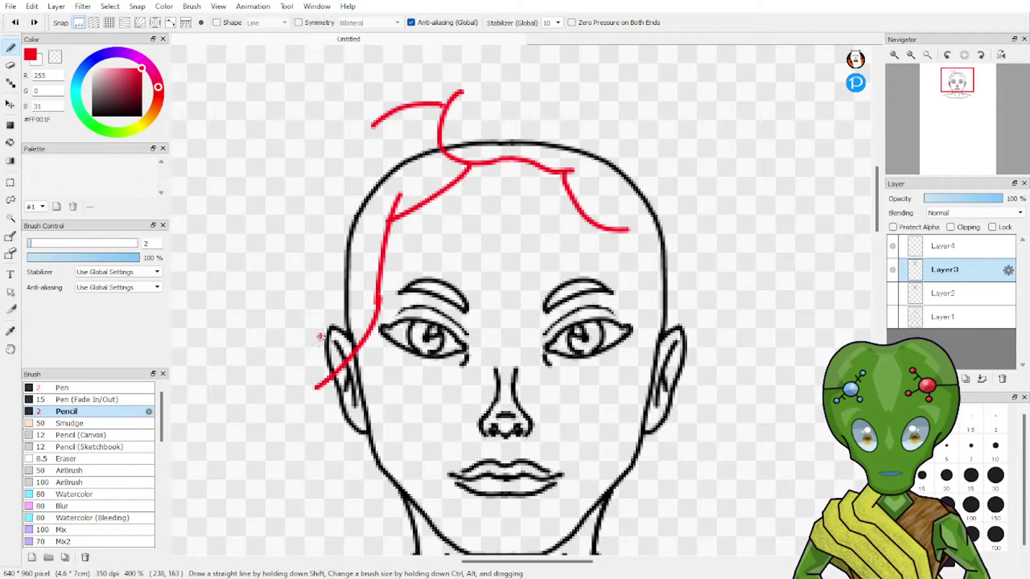
Sketch two pointed red hair locks, one around the left-hand ear and one below it reaching the jaw.
mouse_move(321, 336)
mouse_down()
mouse_move(287, 390)
mouse_move(344, 535)
mouse_move(370, 555)
mouse_up()
key(ctrl+z)
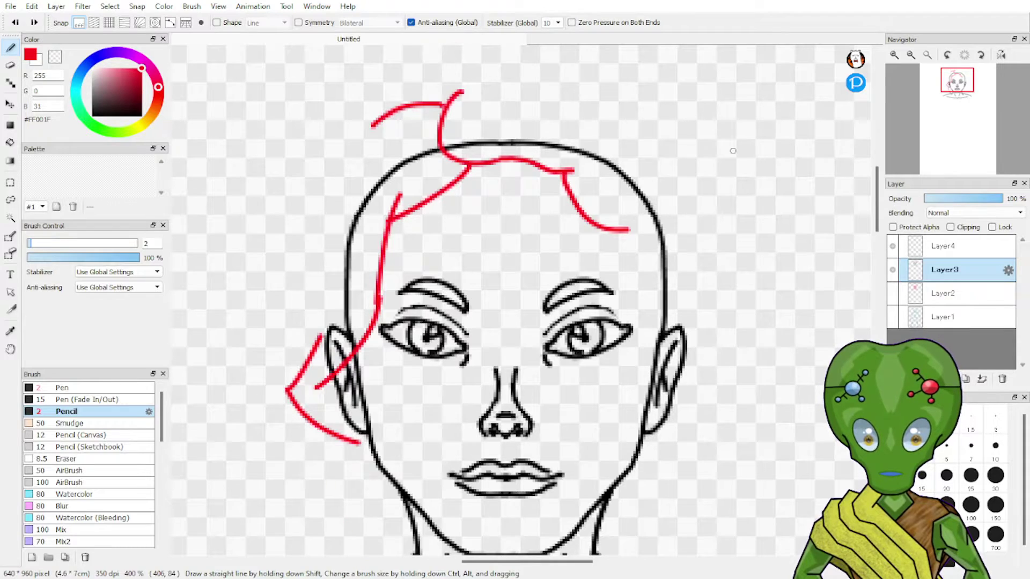
mouse_move(957, 95)
mouse_down()
mouse_move(950, 105)
mouse_move(955, 95)
mouse_up()
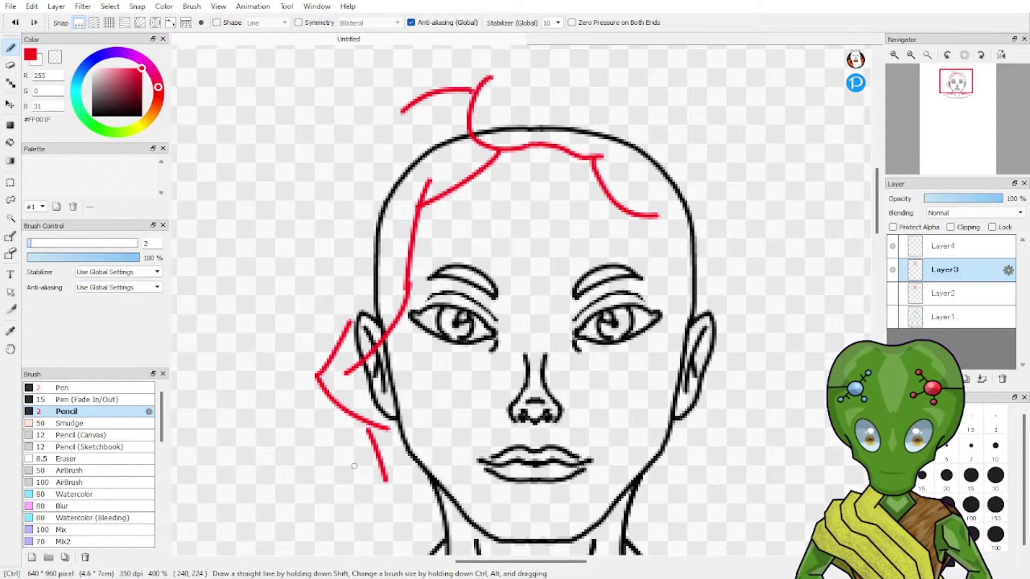
mouse_move(354, 423)
mouse_down()
mouse_move(370, 467)
mouse_move(428, 460)
mouse_up()
key(ctrl+z)
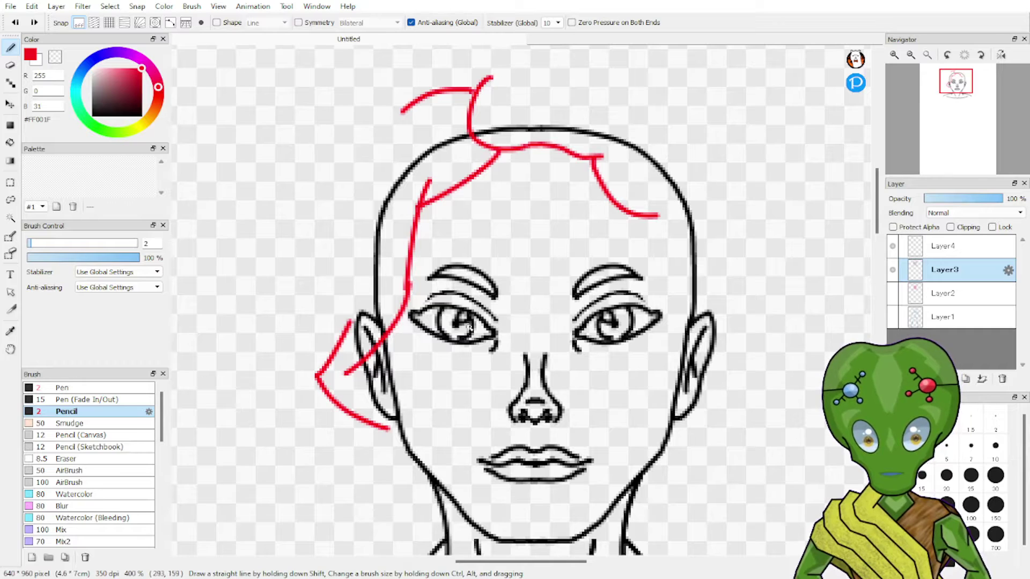
mouse_move(355, 420)
mouse_down()
mouse_move(364, 483)
mouse_move(415, 461)
mouse_up()
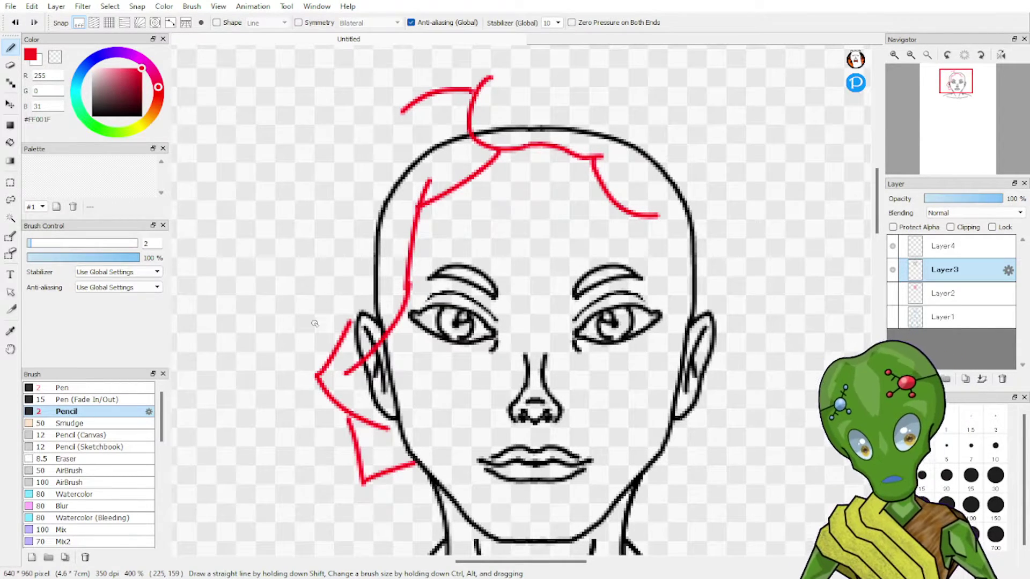
Sketch the outer hair outline in red from the left-hand ear lock up around the skull to the raised lock, with an angular bulge midway.
drag(328, 337, 383, 134)
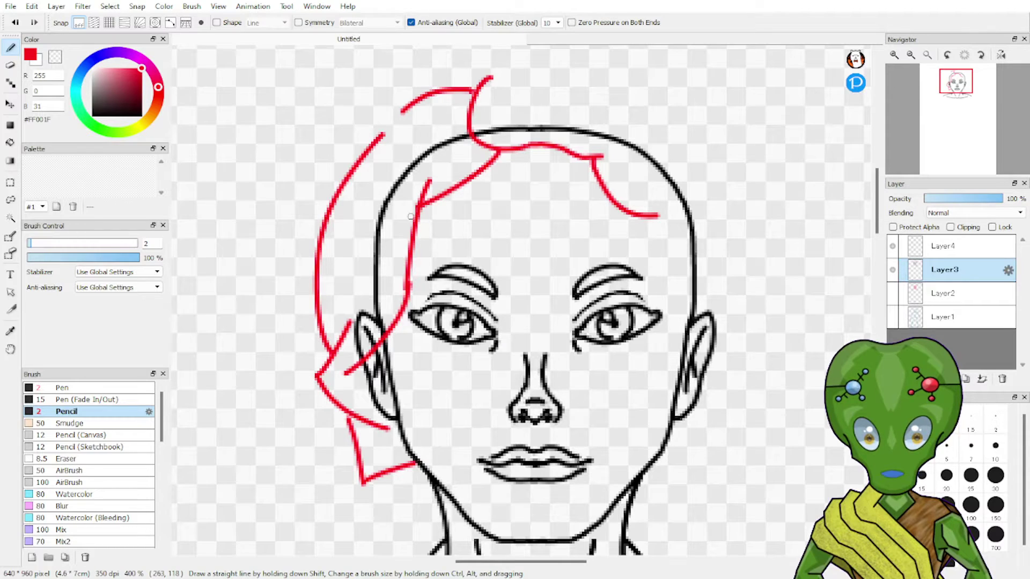
key(ctrl+z)
drag(331, 351, 383, 115)
key(ctrl+z)
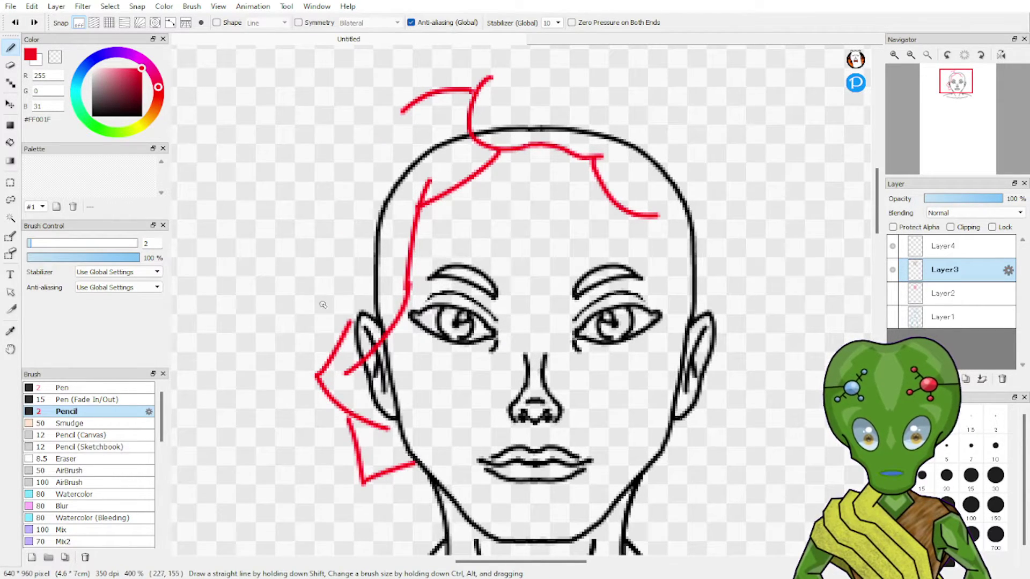
mouse_move(330, 343)
mouse_down()
mouse_move(300, 230)
mouse_move(365, 119)
mouse_move(437, 86)
mouse_up()
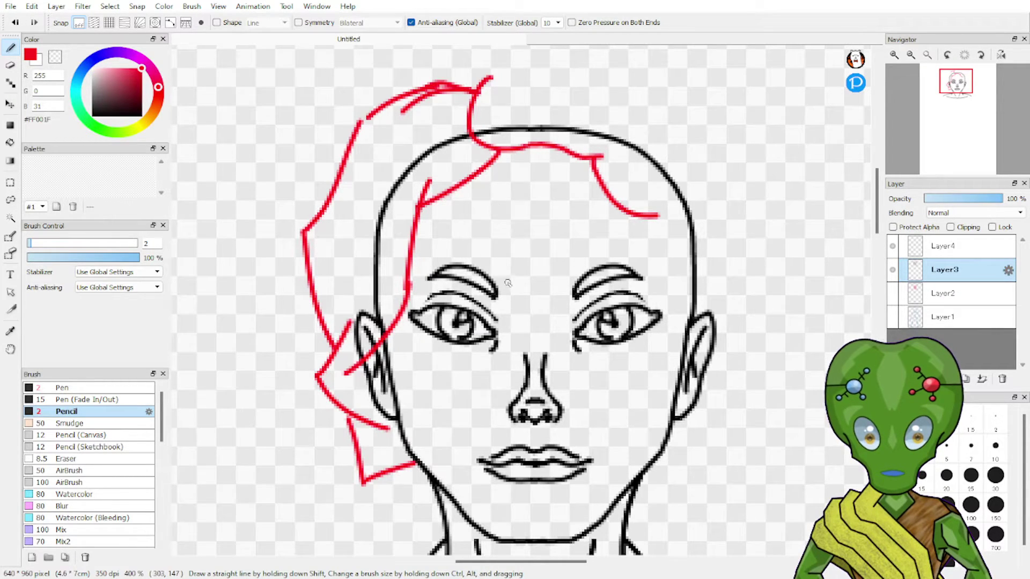
click(974, 98)
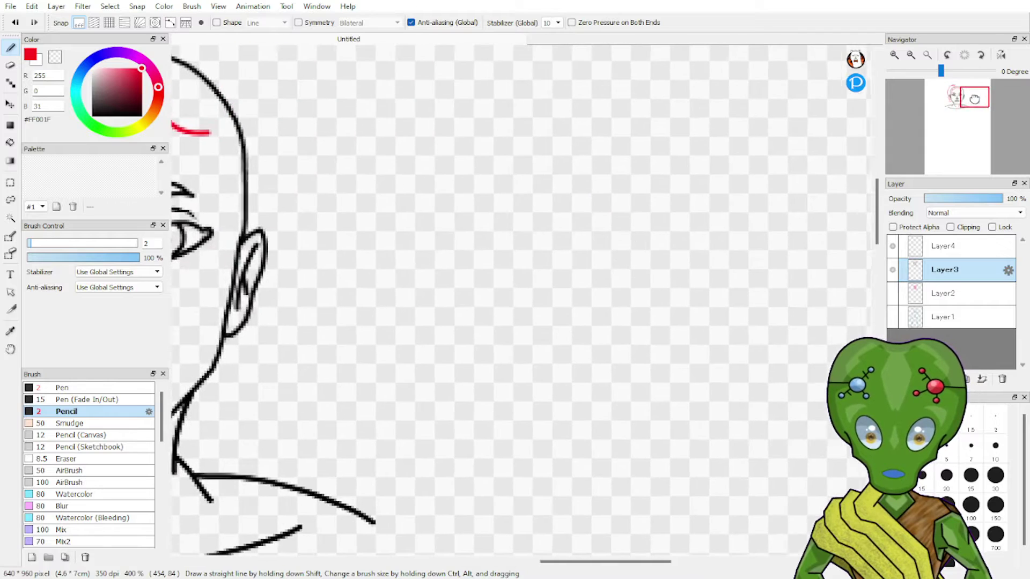
Thicken the red hairline from the raised lock across the forehead, and extend it down the right-hand temple and across the ear.
drag(974, 98, 961, 76)
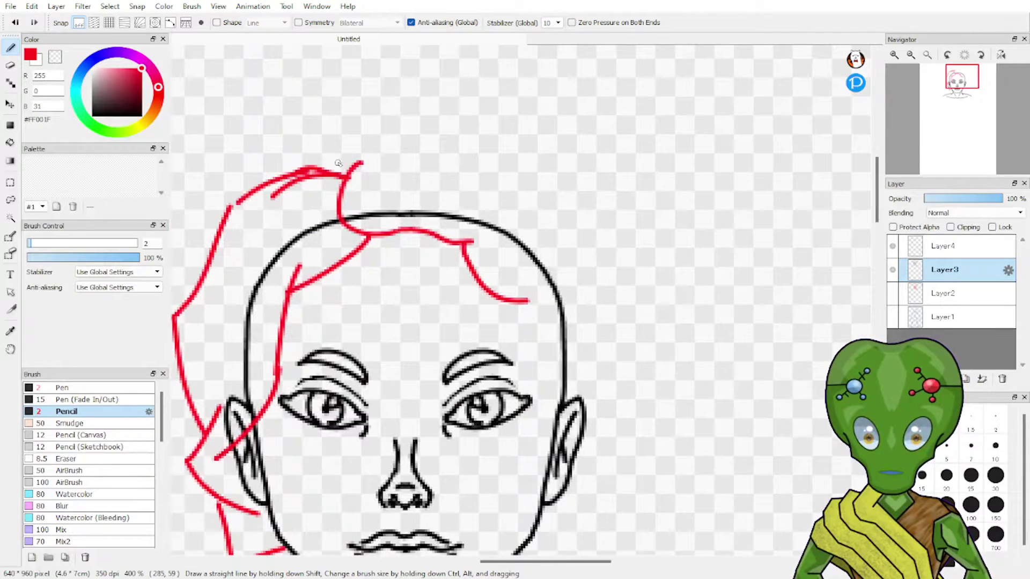
mouse_move(361, 160)
mouse_down()
mouse_move(327, 212)
mouse_move(413, 230)
mouse_move(486, 263)
mouse_up()
mouse_move(337, 224)
mouse_down()
mouse_move(498, 259)
mouse_move(521, 282)
mouse_move(468, 250)
mouse_move(563, 354)
mouse_move(542, 339)
mouse_move(552, 408)
mouse_up()
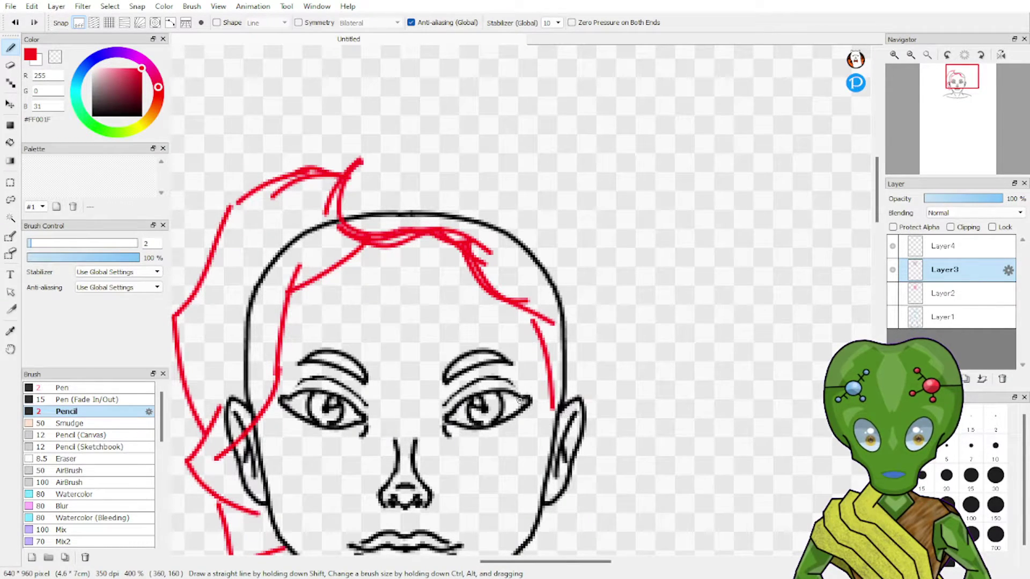
key(ctrl+z)
mouse_move(531, 317)
mouse_down()
mouse_move(544, 394)
mouse_move(554, 384)
mouse_move(546, 370)
mouse_move(560, 407)
mouse_move(607, 441)
mouse_up()
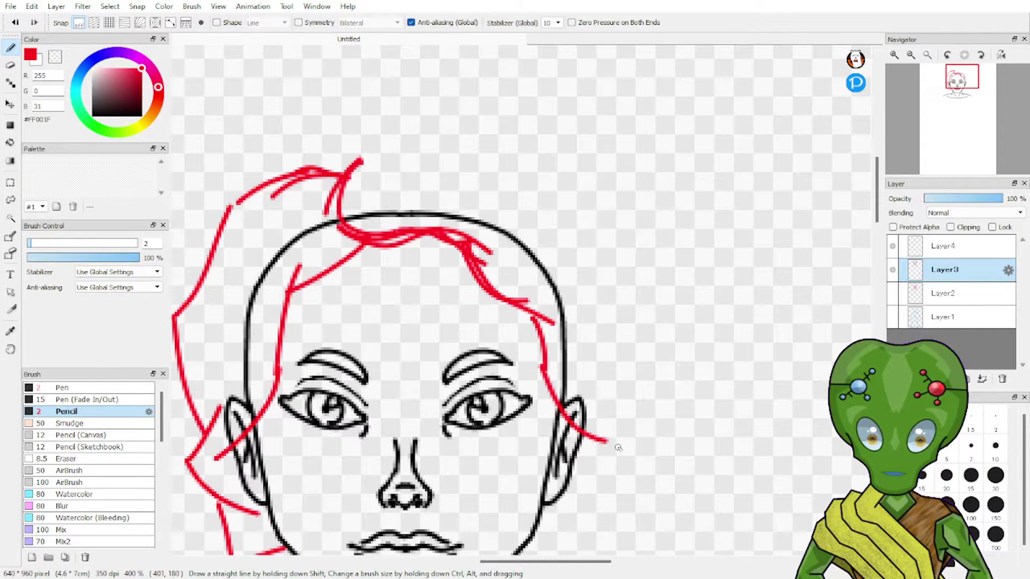
mouse_move(327, 169)
mouse_down()
mouse_move(354, 130)
mouse_move(423, 146)
mouse_up()
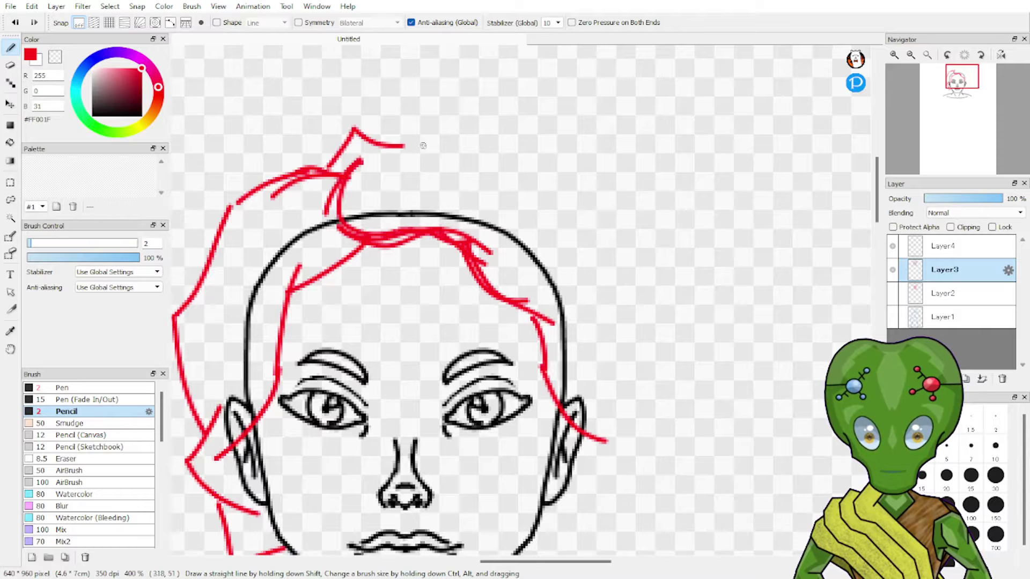
key(ctrl+z)
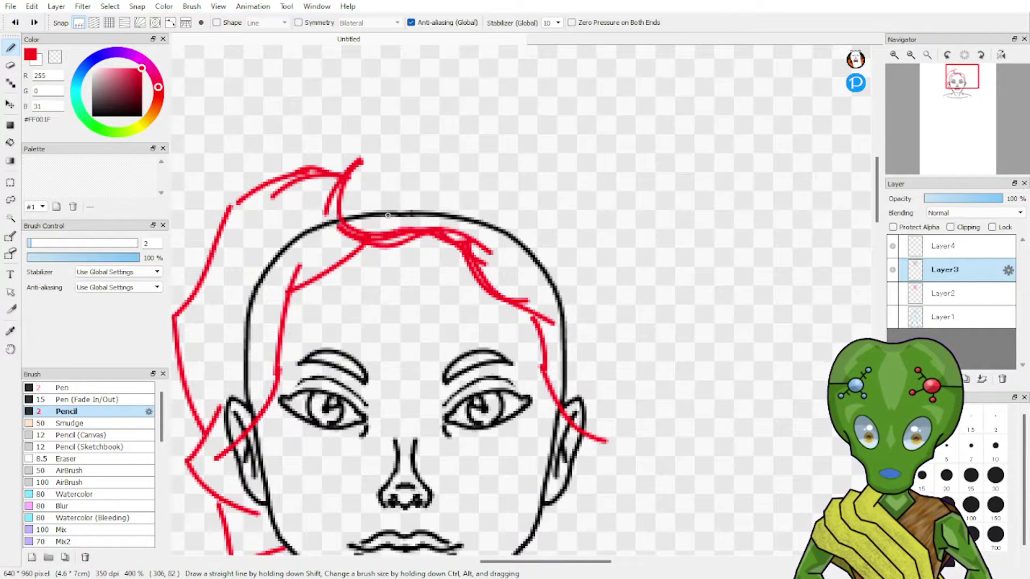
drag(327, 171, 399, 153)
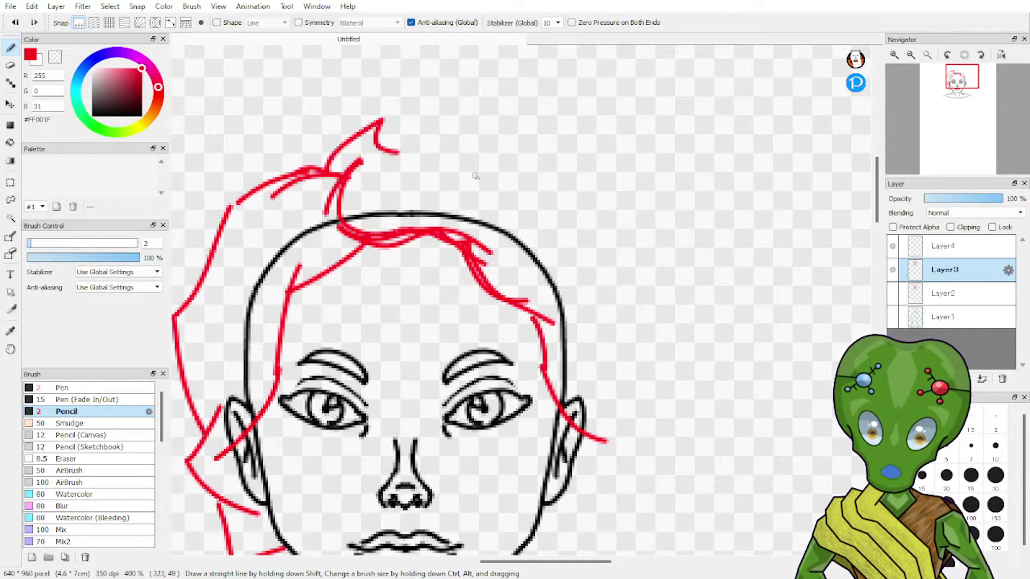
key(ctrl+z)
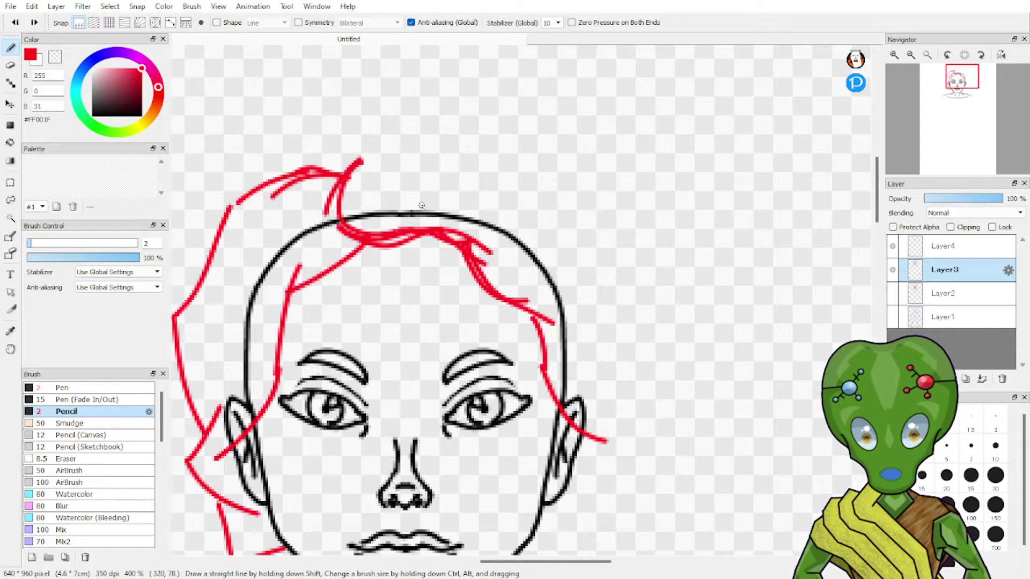
Sketch the outer hair outline in red from the raised lock over the skull and down the right-hand side in angular segments.
mouse_move(366, 176)
mouse_down()
mouse_move(378, 144)
mouse_move(387, 159)
mouse_move(458, 140)
mouse_move(501, 169)
mouse_move(536, 214)
mouse_move(578, 226)
mouse_up()
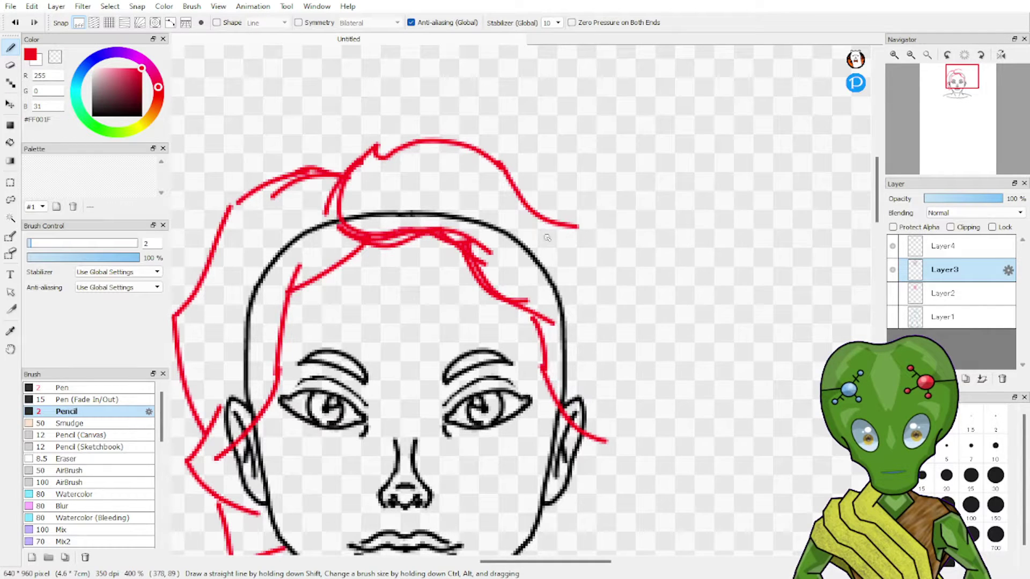
key(ctrl+z)
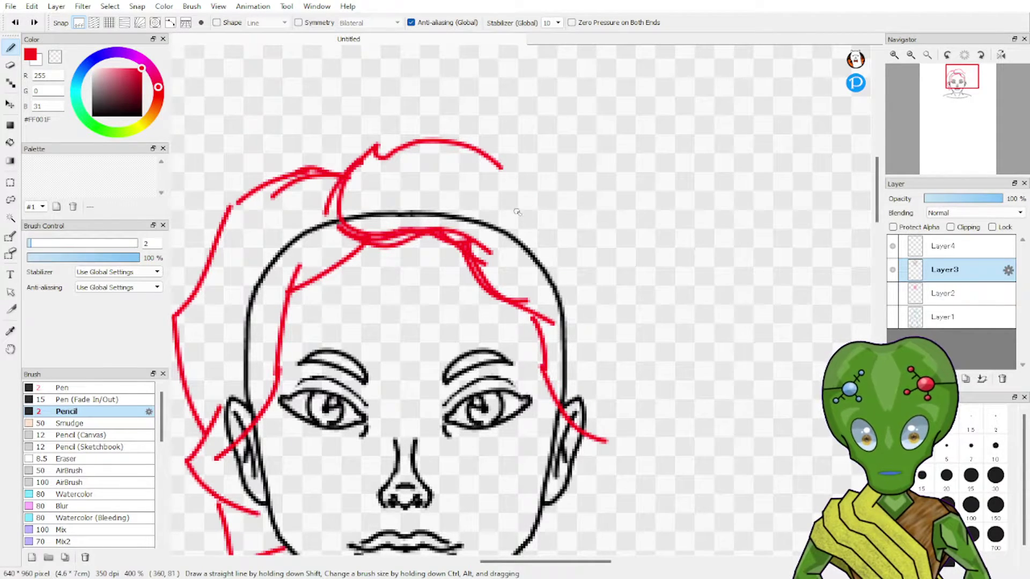
drag(501, 168, 513, 164)
key(ctrl+z)
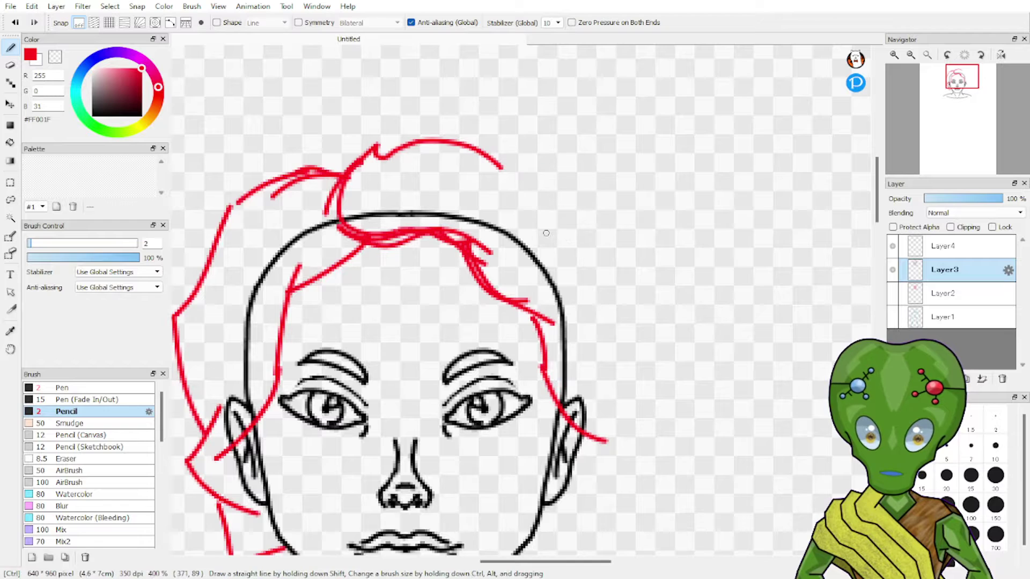
mouse_move(503, 167)
mouse_down()
mouse_move(589, 201)
mouse_move(574, 204)
mouse_move(560, 191)
mouse_move(579, 212)
mouse_move(578, 196)
mouse_move(617, 292)
mouse_move(617, 442)
mouse_up()
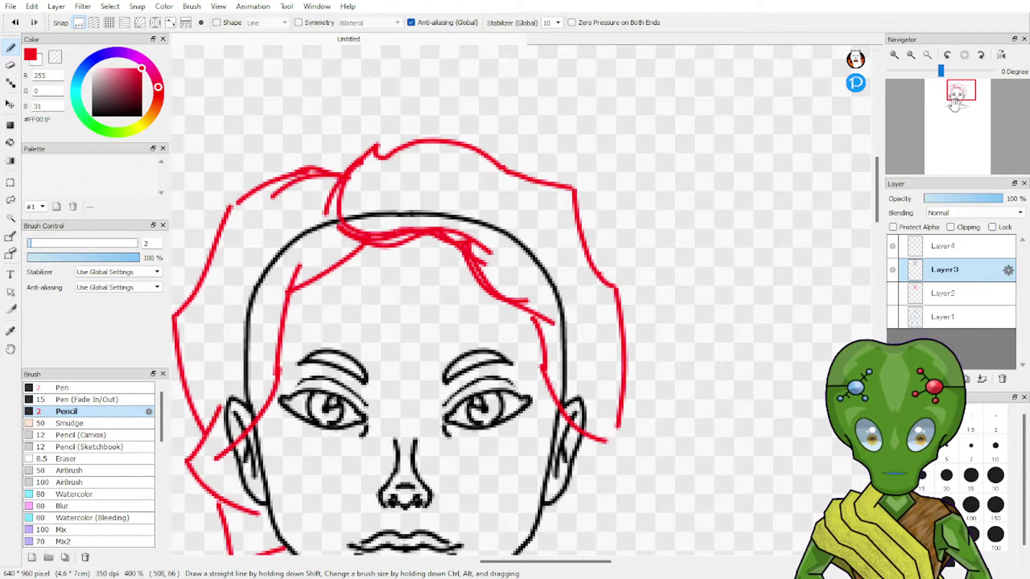
Undo the lowest outline segment, and sketch two pointed red locks, one beside the right-hand ear and one below it reaching the jaw.
click(958, 107)
drag(957, 107, 967, 92)
key(ctrl+z)
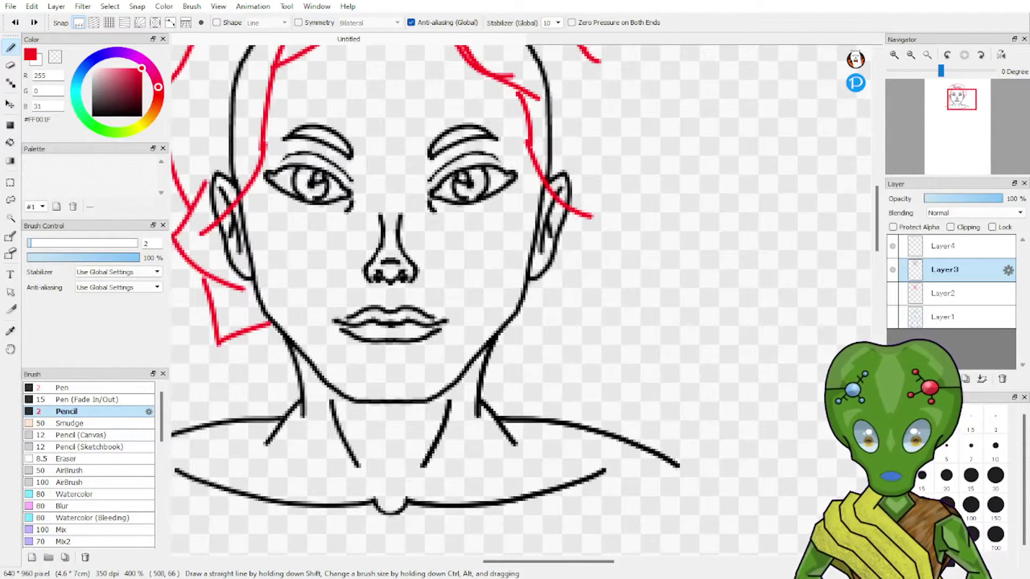
mouse_move(581, 176)
mouse_down()
mouse_move(630, 219)
mouse_move(553, 287)
mouse_move(551, 351)
mouse_move(572, 288)
mouse_up()
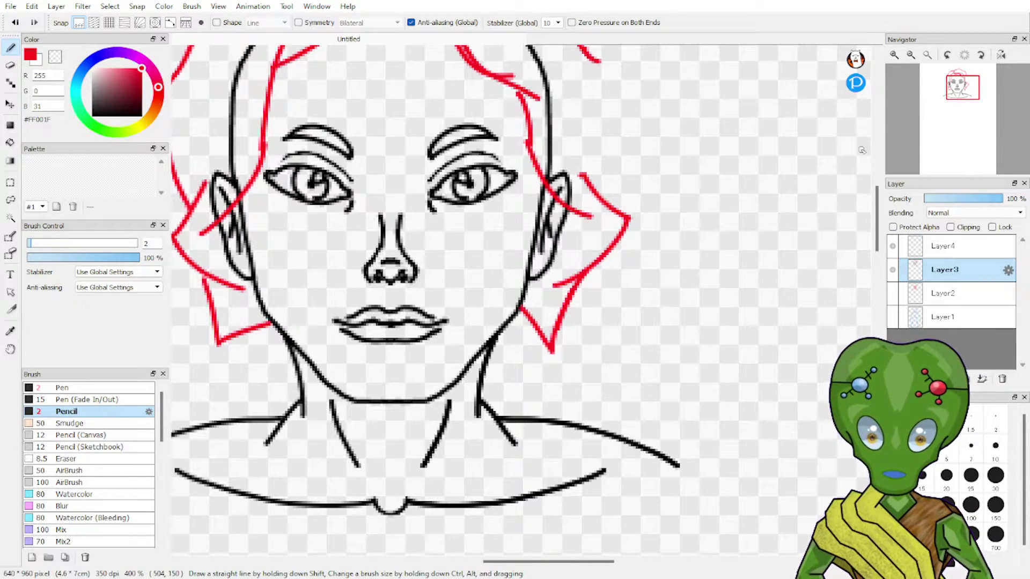
drag(958, 103, 961, 93)
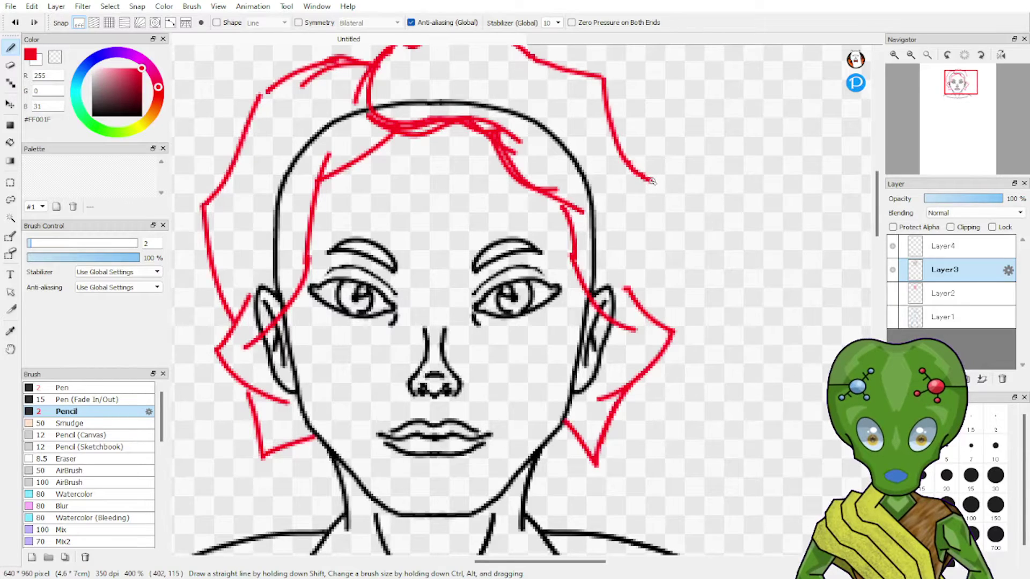
drag(652, 181, 643, 319)
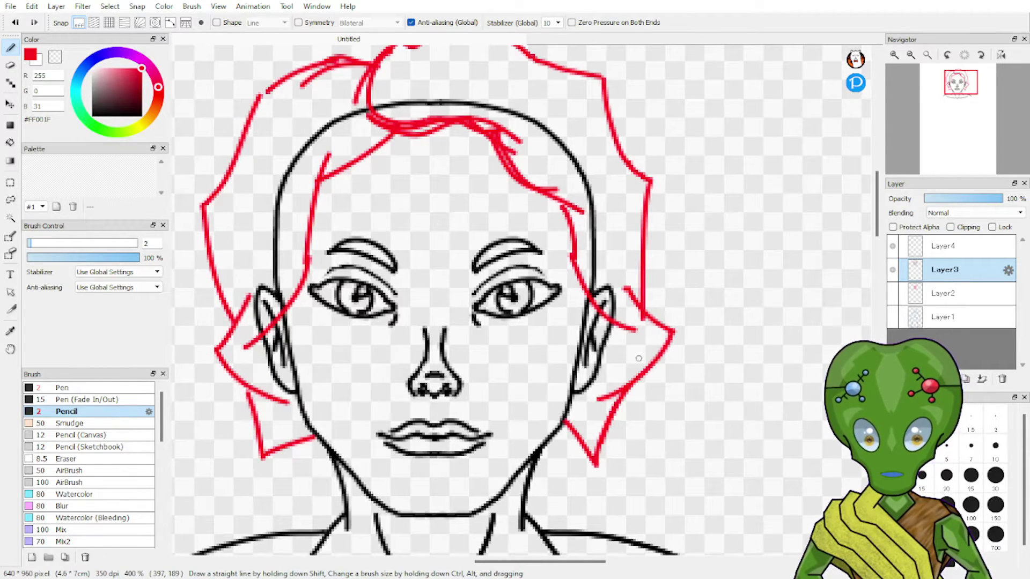
key(ctrl+z)
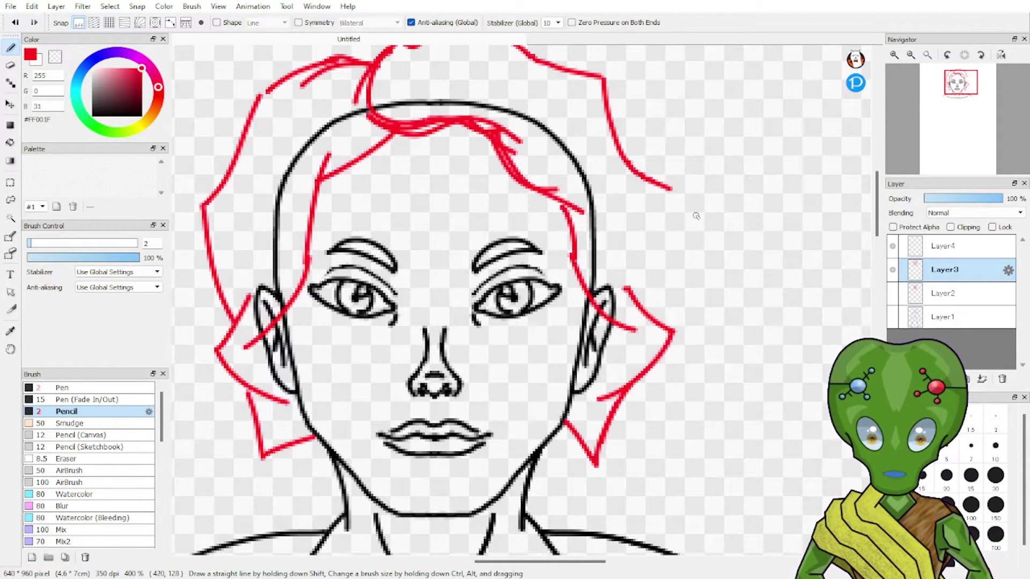
drag(671, 191, 633, 313)
key(ctrl+z)
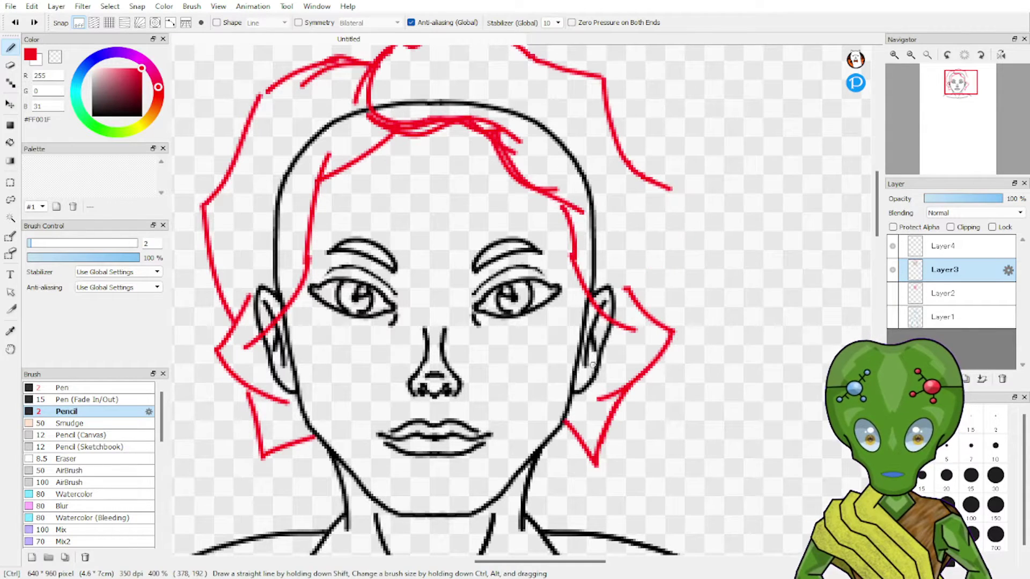
mouse_move(599, 82)
mouse_down()
mouse_move(615, 154)
mouse_move(644, 202)
mouse_move(655, 238)
mouse_up()
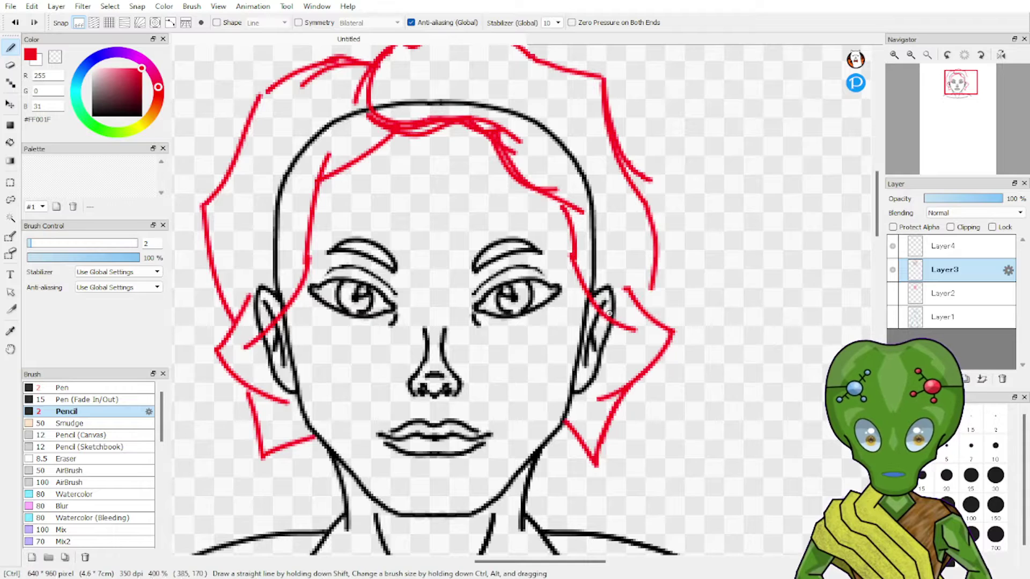
key(ctrl+z)
mouse_move(602, 81)
mouse_down()
mouse_move(659, 212)
mouse_move(670, 292)
mouse_up()
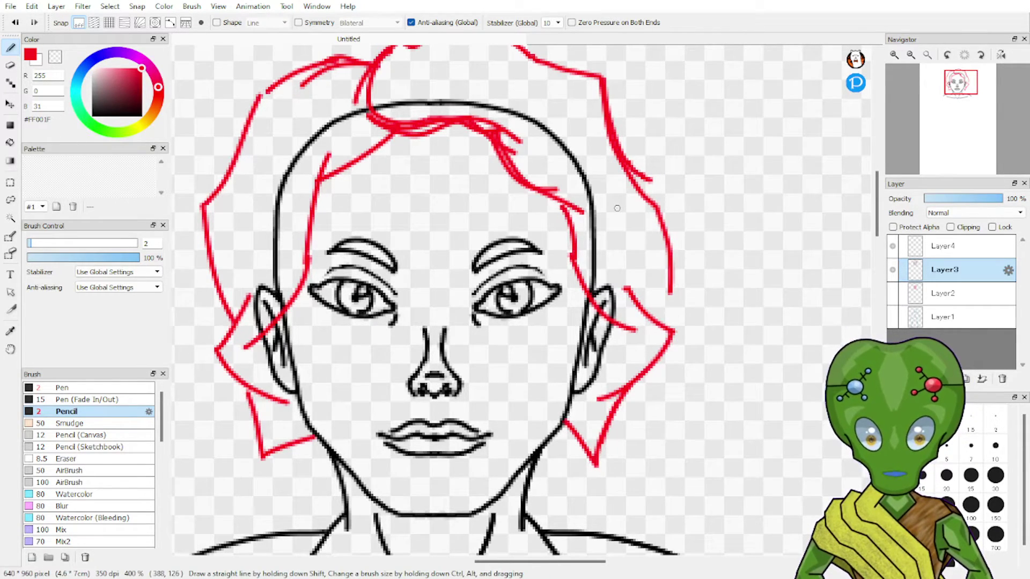
key(ctrl+z)
mouse_move(600, 84)
mouse_down()
mouse_move(608, 142)
mouse_move(647, 220)
mouse_up()
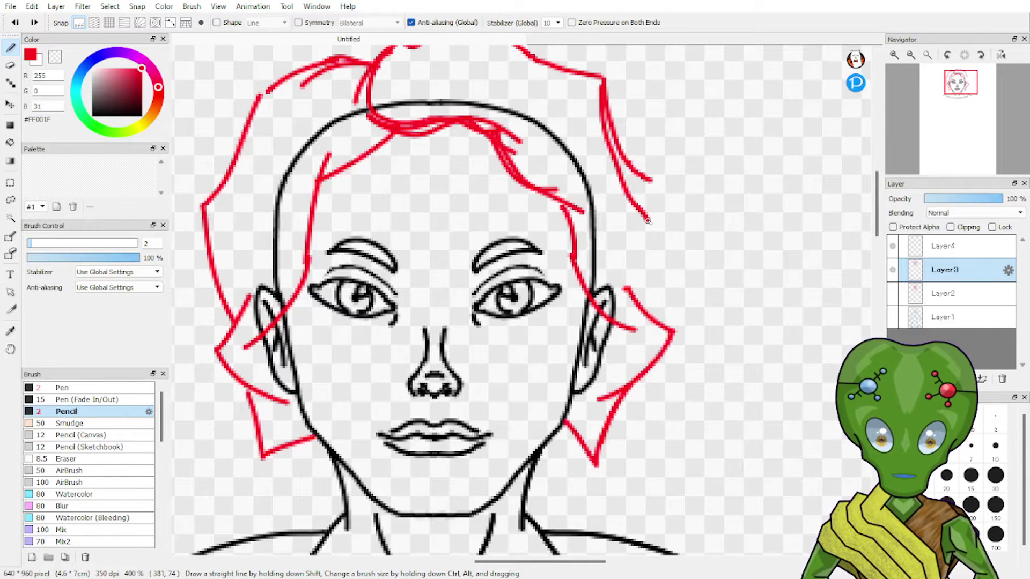
key(ctrl+z)
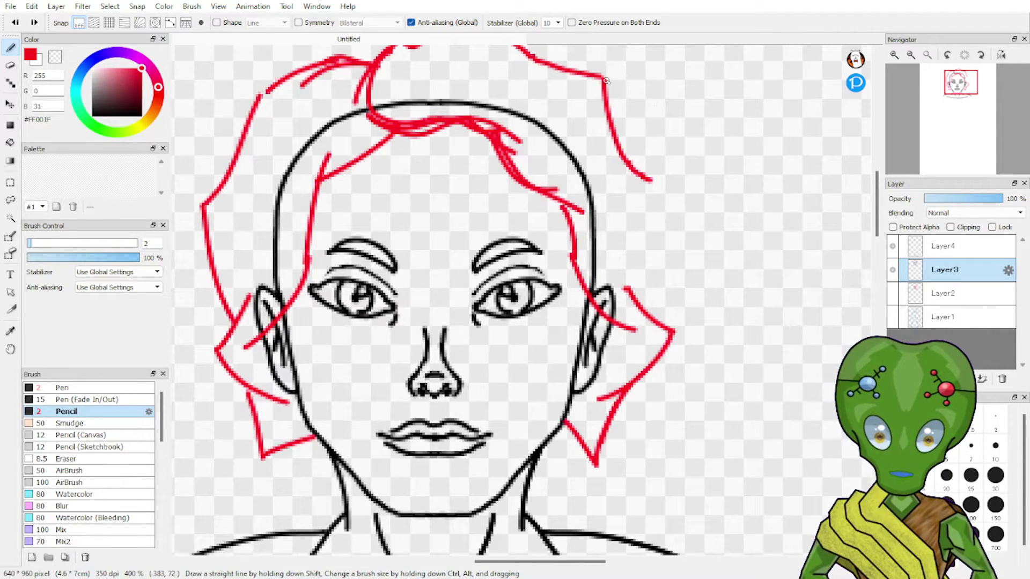
mouse_move(606, 80)
mouse_down()
mouse_move(657, 220)
mouse_move(650, 324)
mouse_up()
key(ctrl+z)
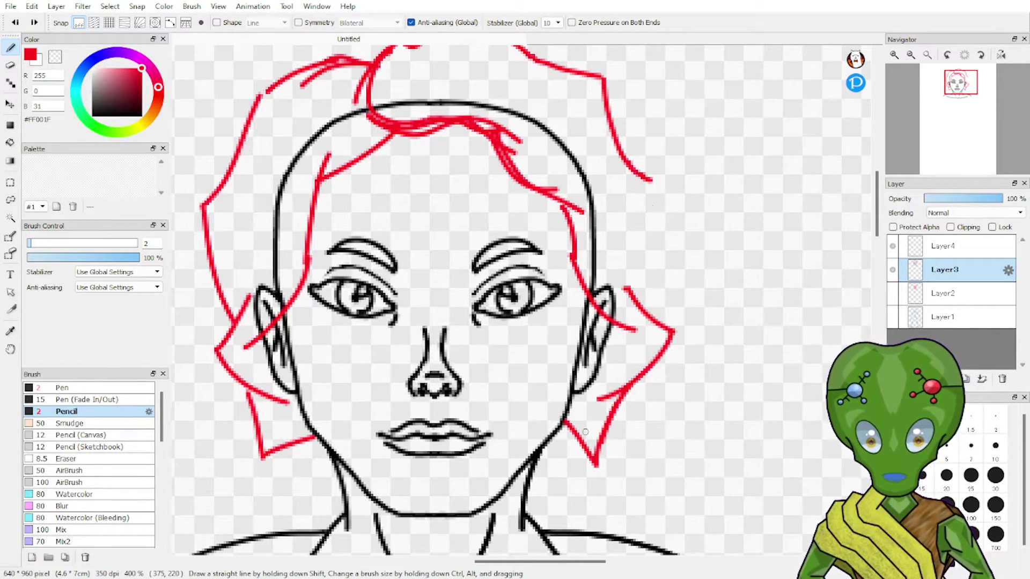
Join the outer hair outline to the right-hand ear lock in red, and sketch a wide arc over the top of the hair.
mouse_move(602, 97)
mouse_down()
mouse_move(663, 263)
mouse_move(654, 317)
mouse_up()
scroll(826, 134, up, 5)
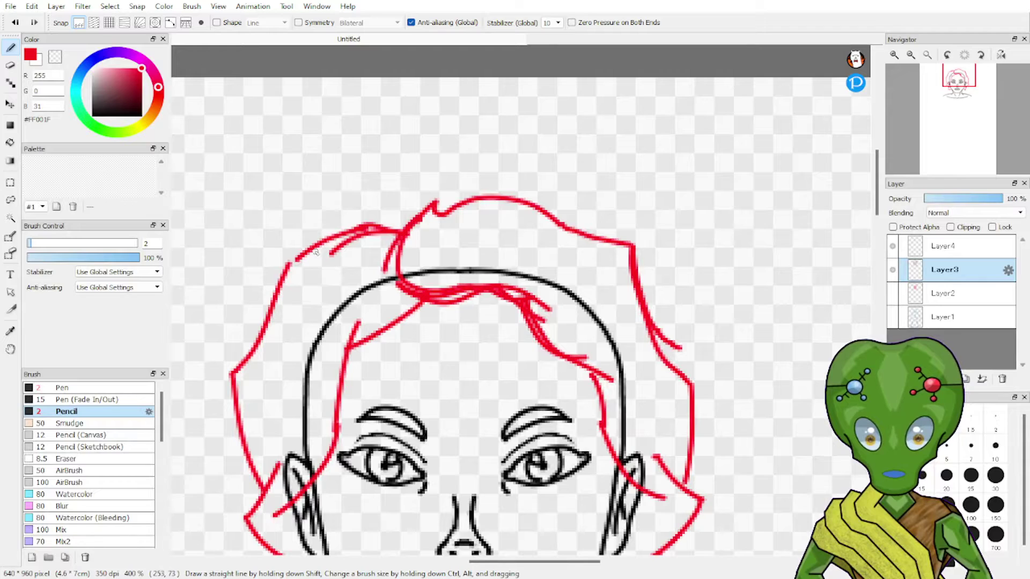
mouse_move(317, 252)
mouse_down()
mouse_move(369, 195)
mouse_move(477, 156)
mouse_up()
key(ctrl+z)
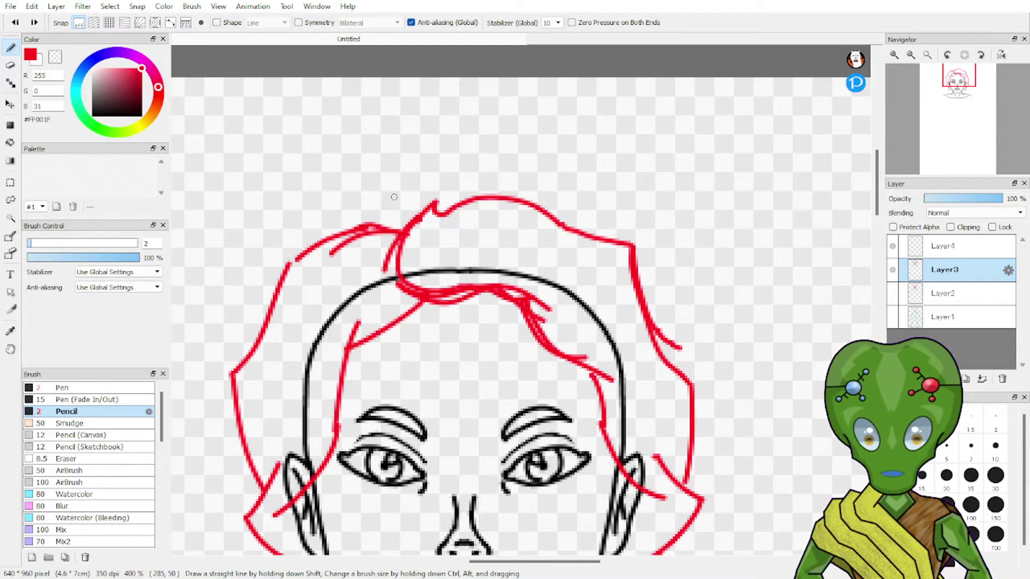
mouse_move(286, 298)
mouse_down()
mouse_move(370, 203)
mouse_move(481, 178)
mouse_move(572, 209)
mouse_move(622, 253)
mouse_up()
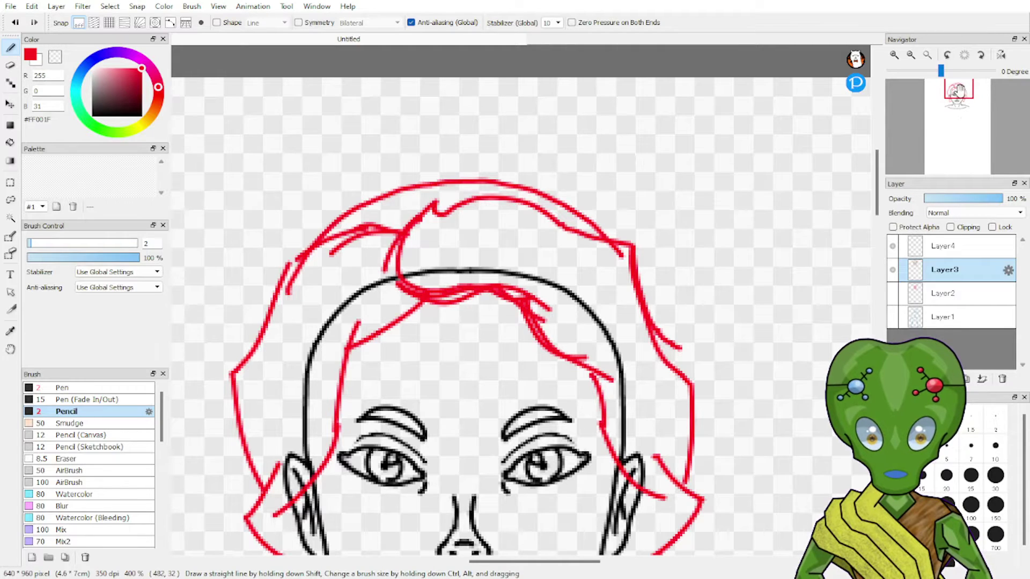
Make Layer4 active and select the red hair sketch with the Magic Wand at a tolerance of 132.
drag(958, 92, 960, 96)
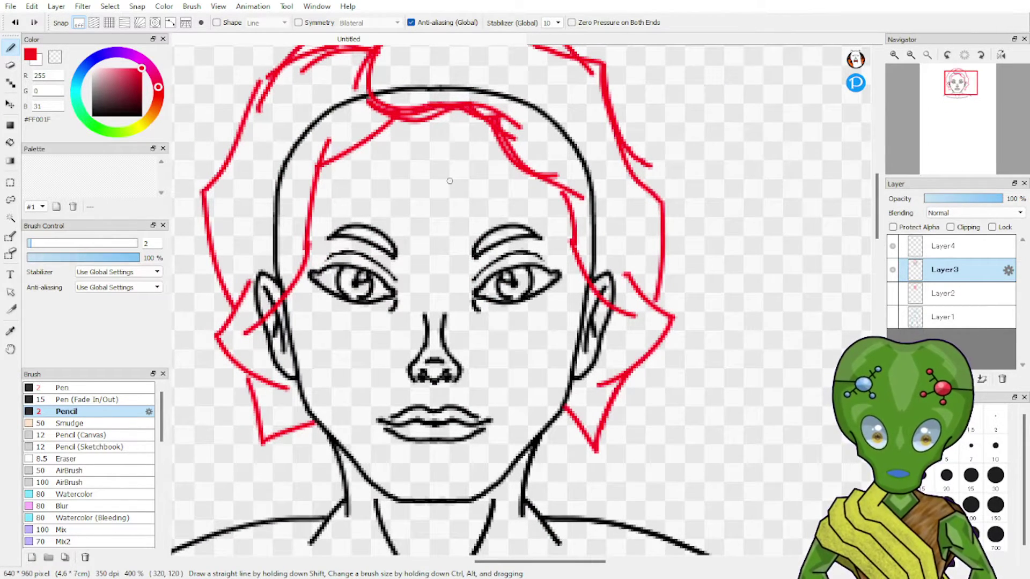
click(940, 248)
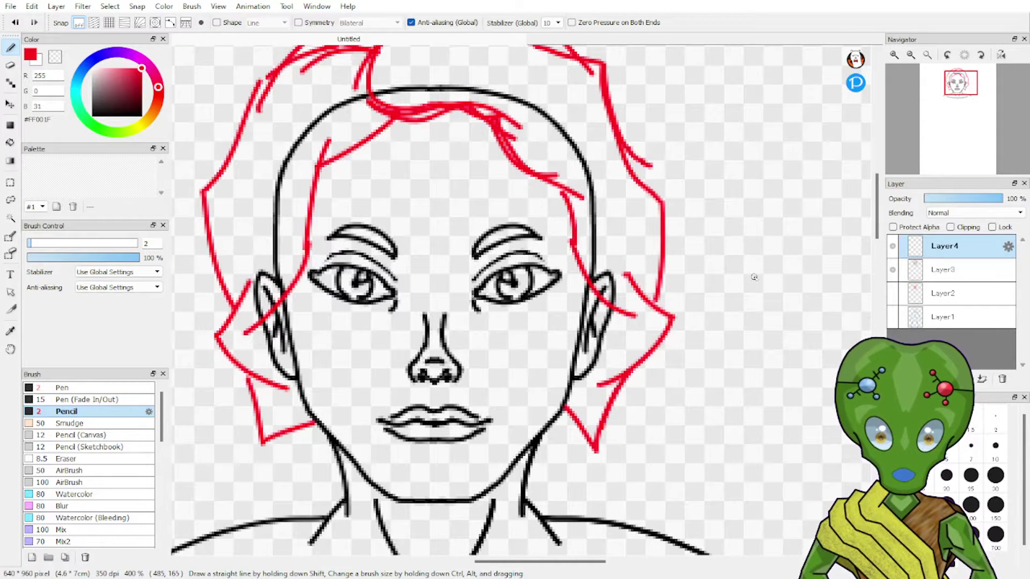
click(892, 270)
click(892, 270)
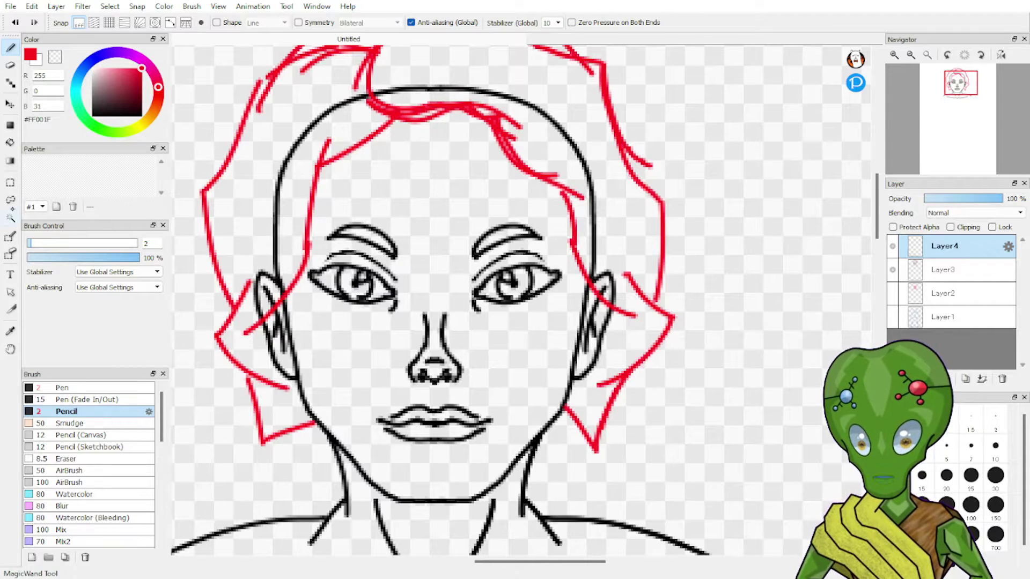
key(w)
click(419, 112)
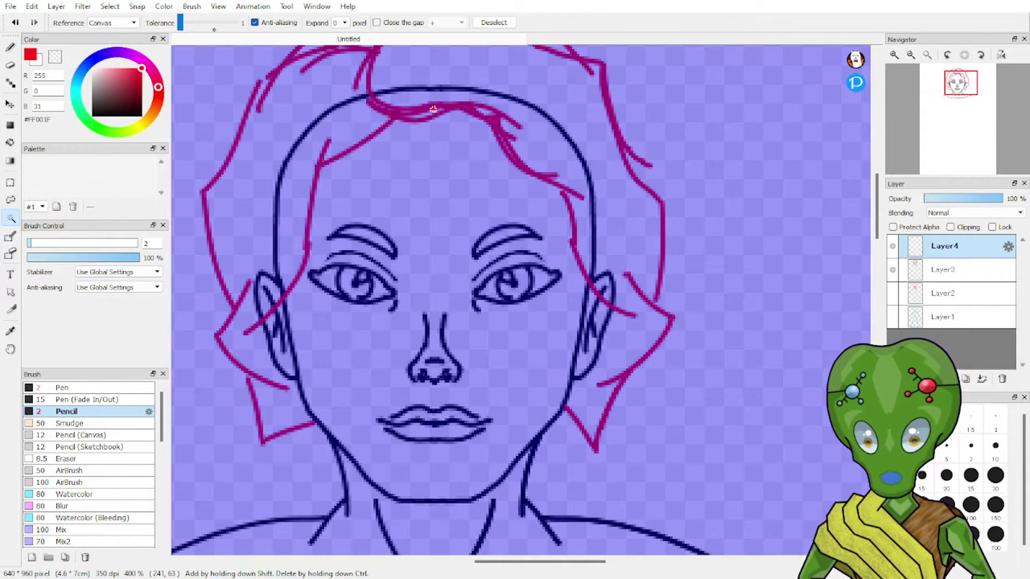
drag(181, 23, 208, 22)
click(390, 109)
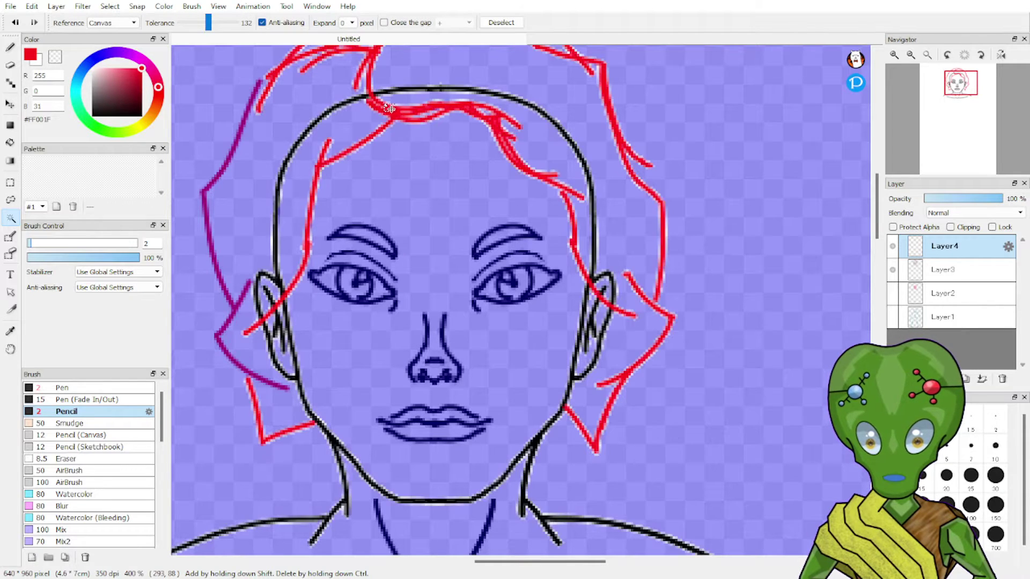
shift+click(245, 141)
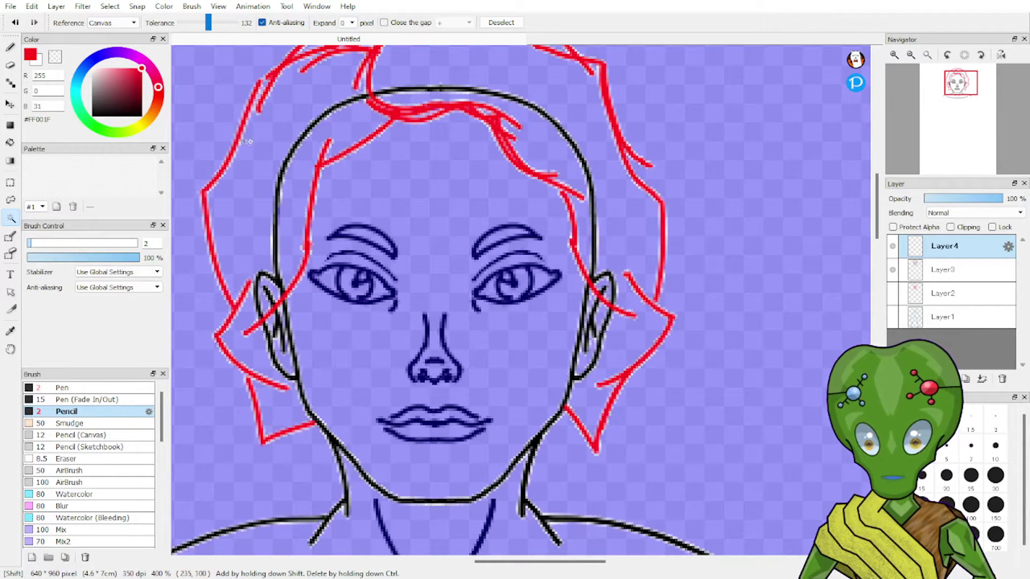
click(576, 292)
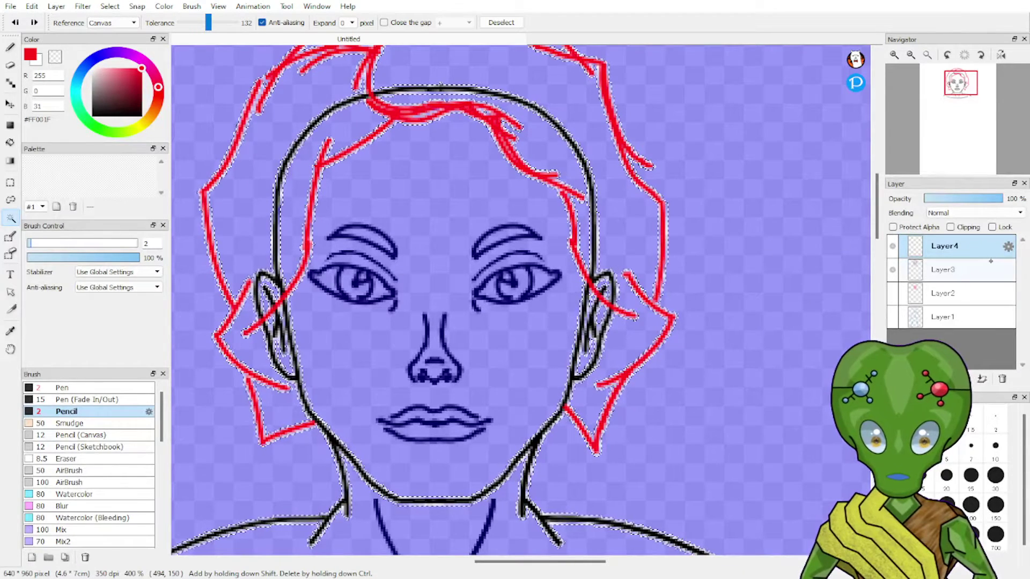
Try to delete the selected lines from Layer3.
click(944, 270)
key(Delete)
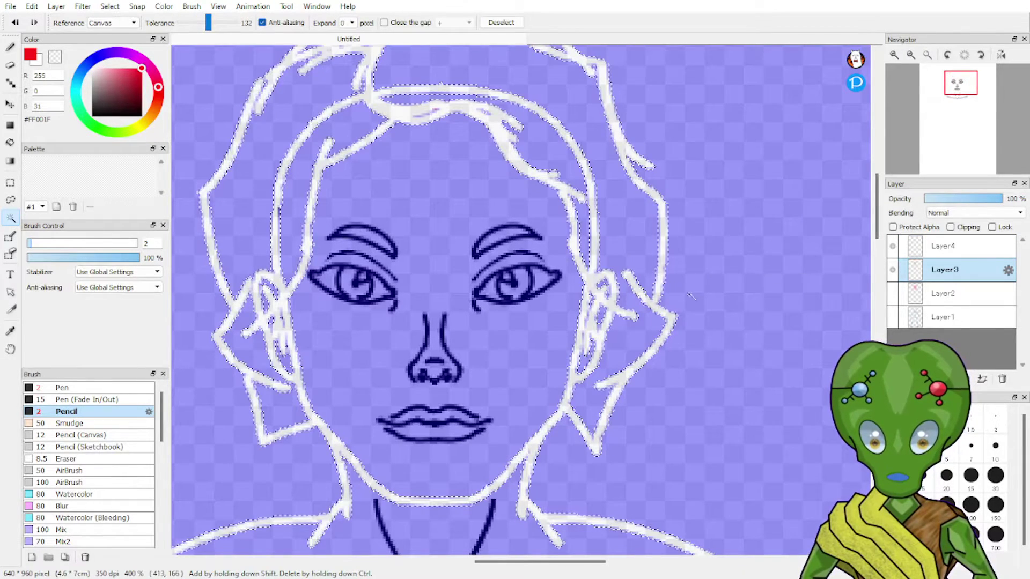
key(ctrl+z)
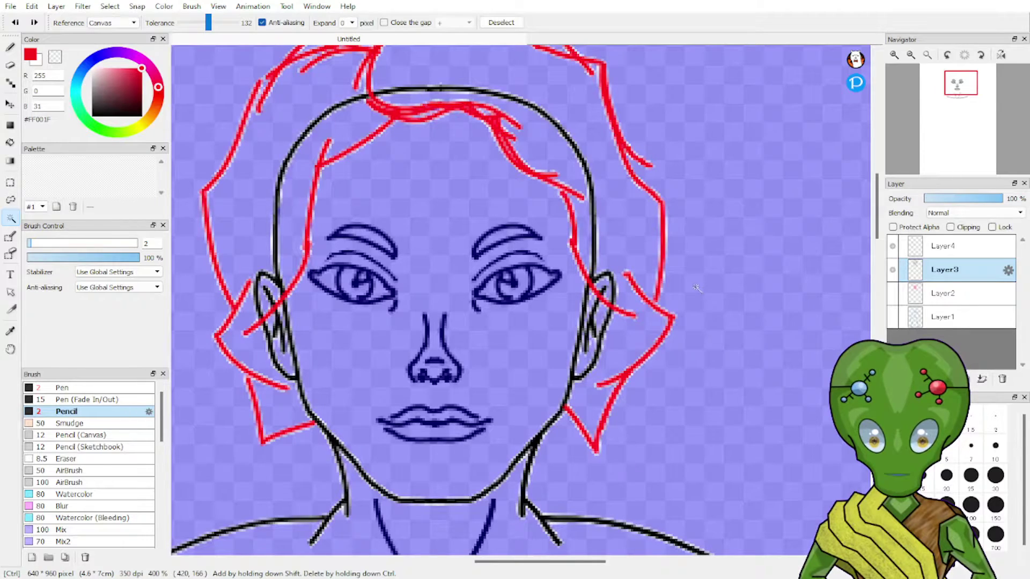
Lower the Magic Wand tolerance to 64 and select only the red hair lines, adding each separate strand, outline and lock.
drag(208, 26, 193, 26)
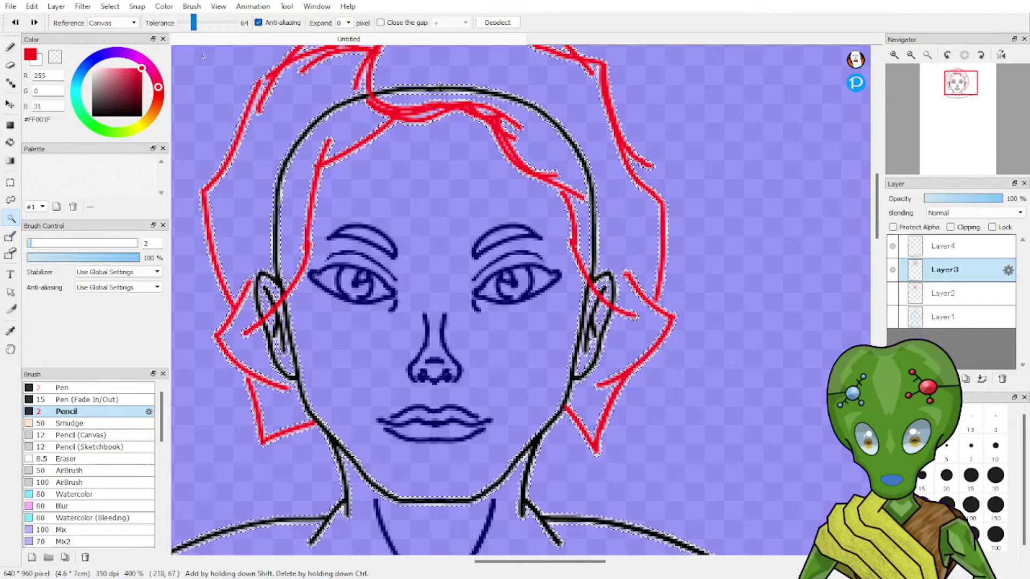
ctrl+click(534, 255)
click(411, 134)
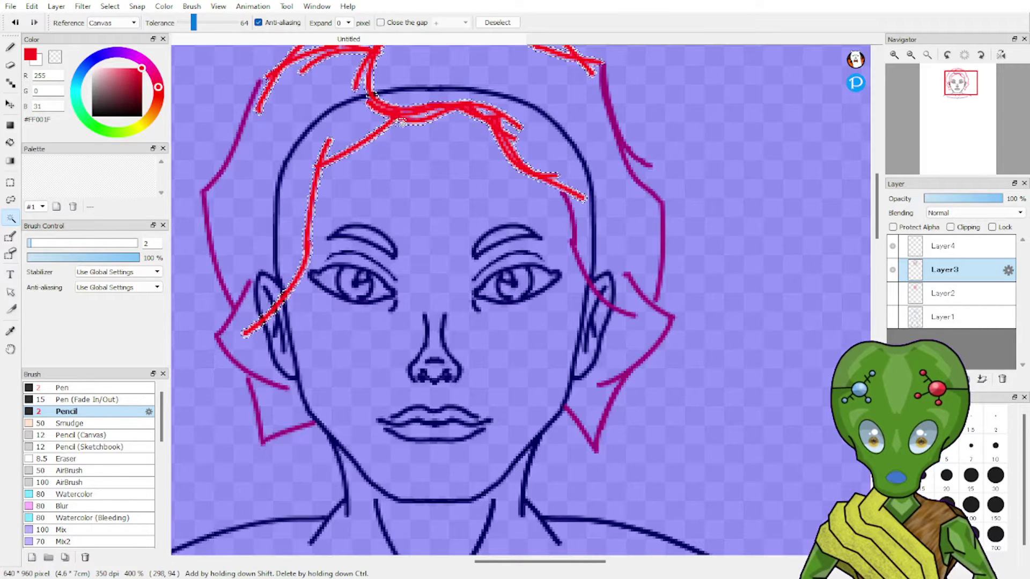
shift+click(243, 151)
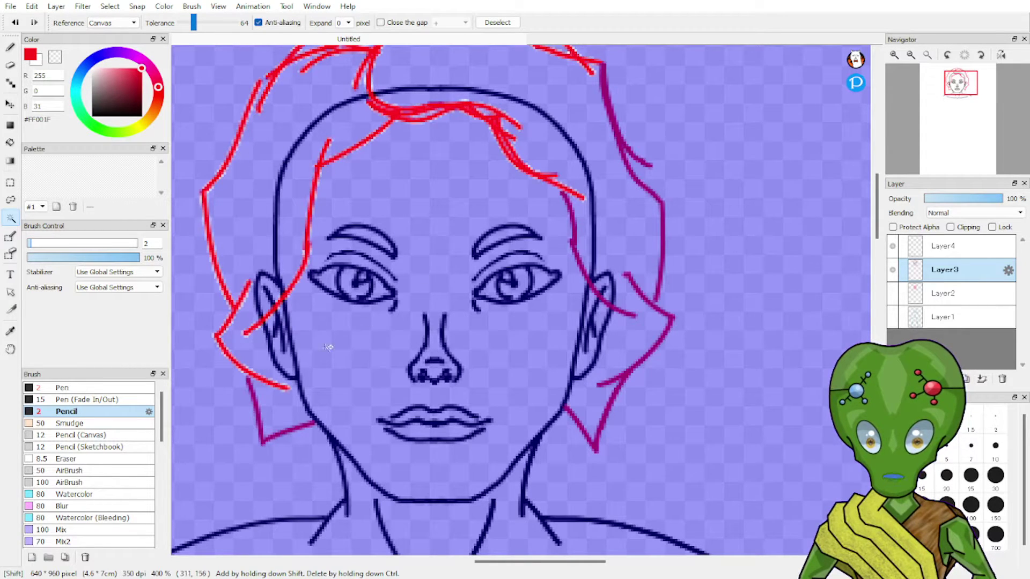
shift+click(252, 393)
key(ctrl+z)
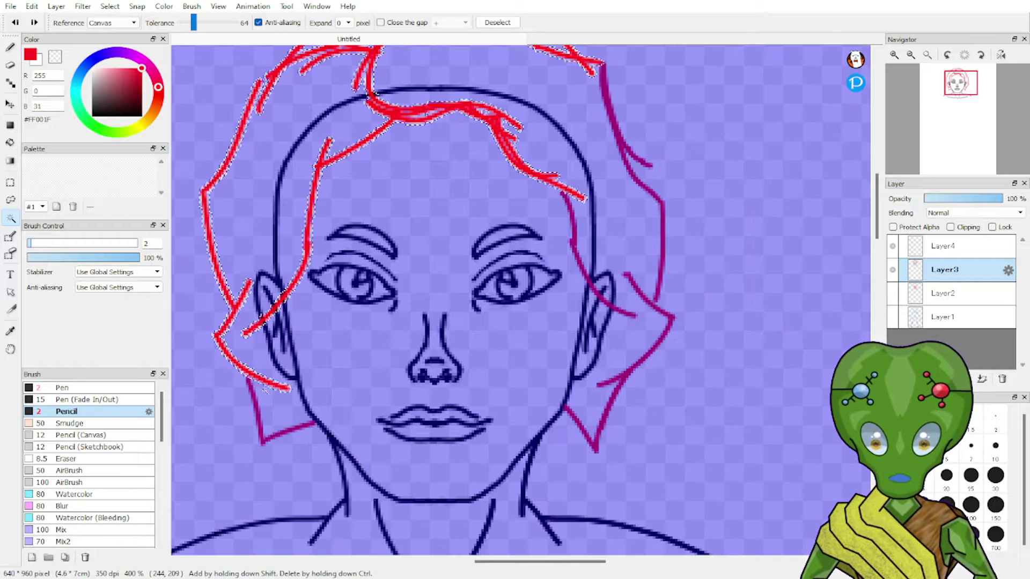
shift+click(257, 399)
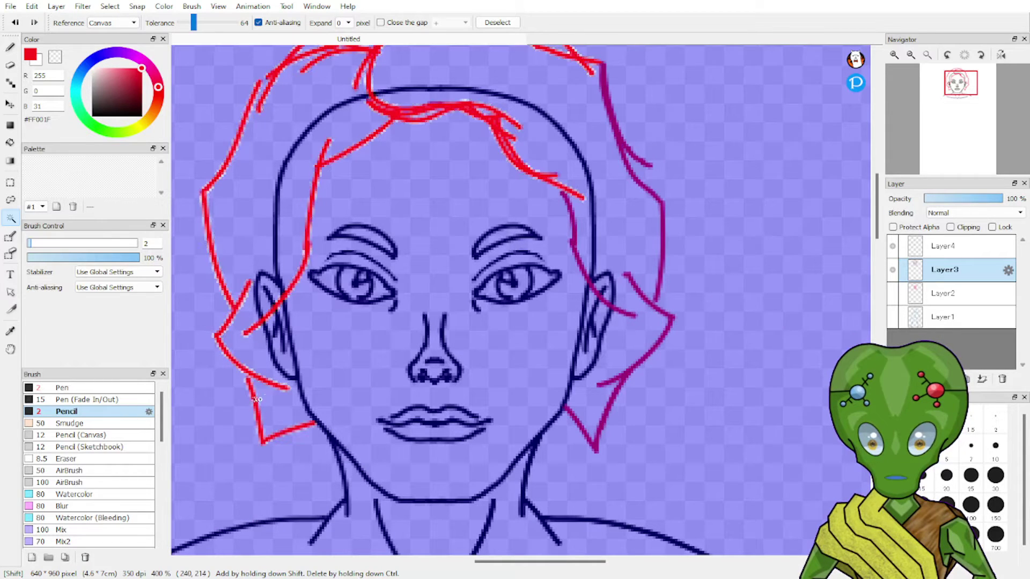
shift+click(636, 354)
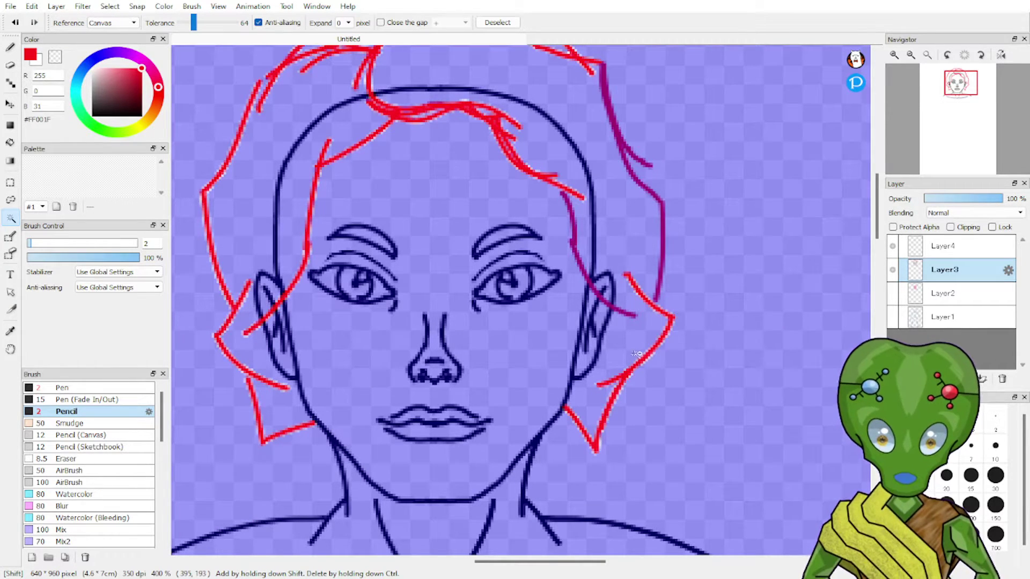
shift+click(575, 243)
shift+click(619, 140)
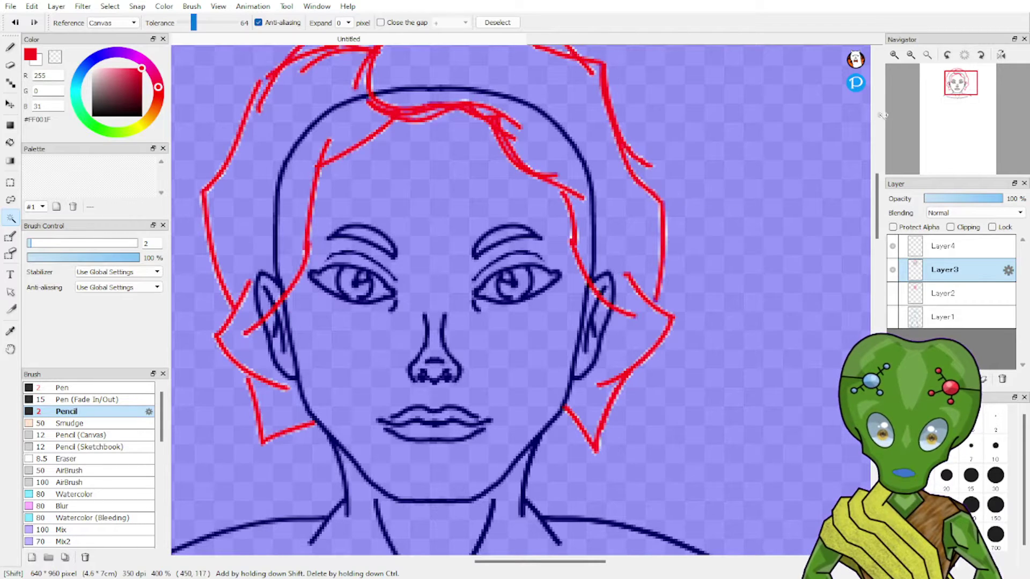
scroll(851, 157, up, 3)
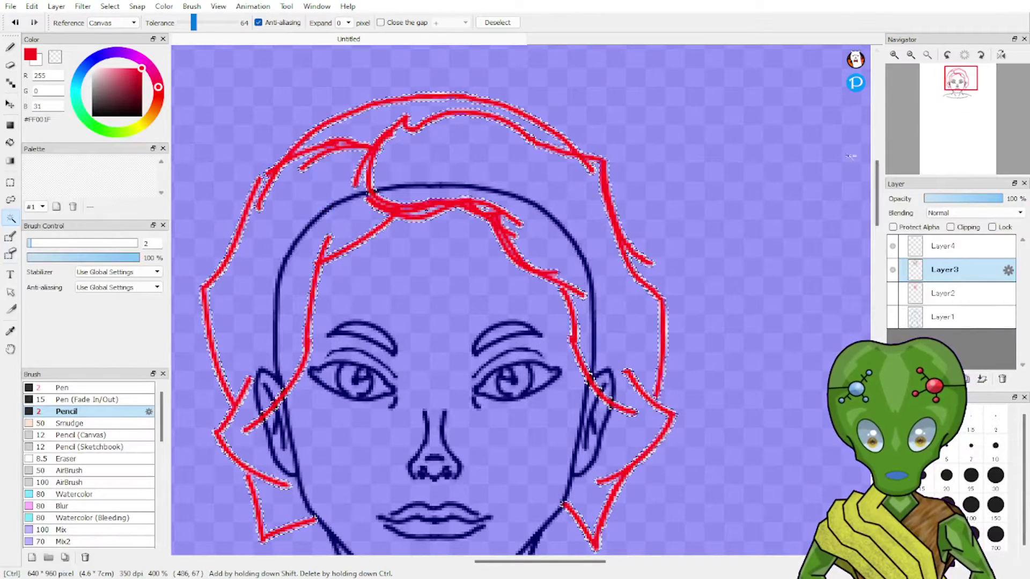
Cut the selected red hair lines from Layer3 and paste them onto a new layer.
key(ctrl+d)
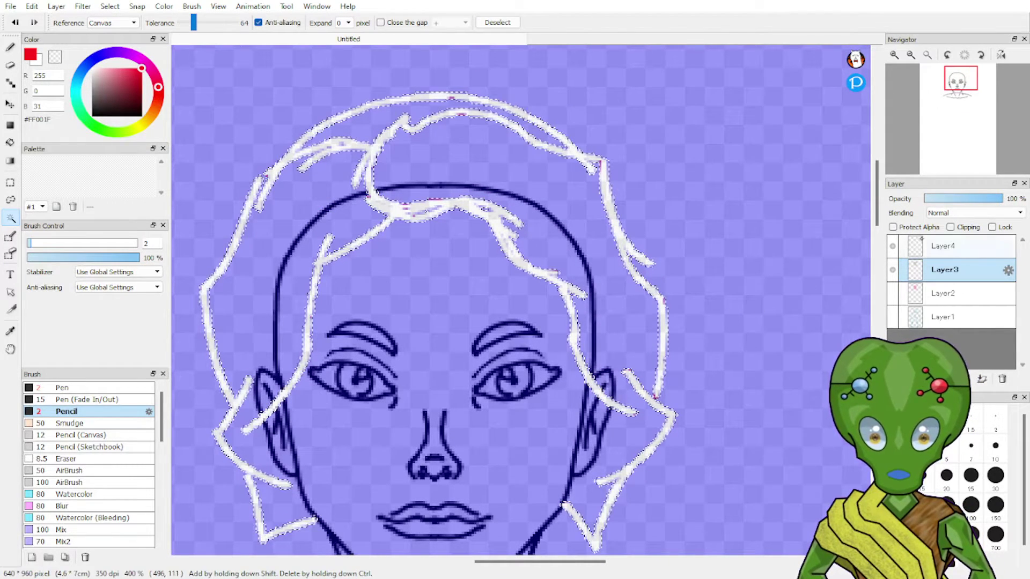
click(927, 245)
key(ctrl+v)
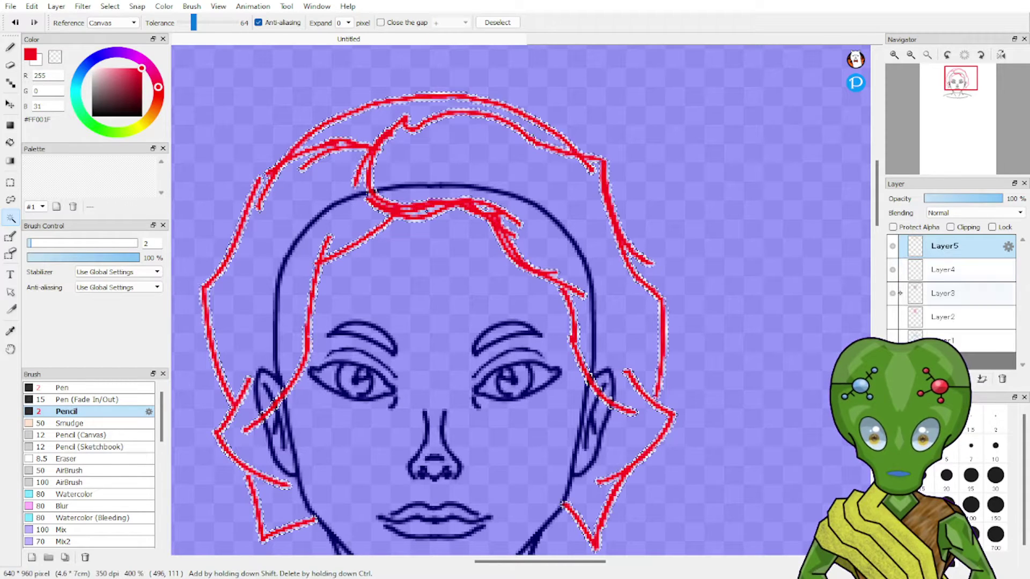
Undo the paste, the selections and all the red sketch strokes, back to the bare black head linework.
key(ctrl+z)
key(ctrl+z)
key(ctrl+z)
key(ctrl+z)
key(ctrl+z)
key(ctrl+z)
key(ctrl+z)
key(ctrl+z)
key(ctrl+z)
key(ctrl+z)
key(ctrl+z)
key(ctrl+z)
key(ctrl+z)
key(ctrl+z)
key(ctrl+z)
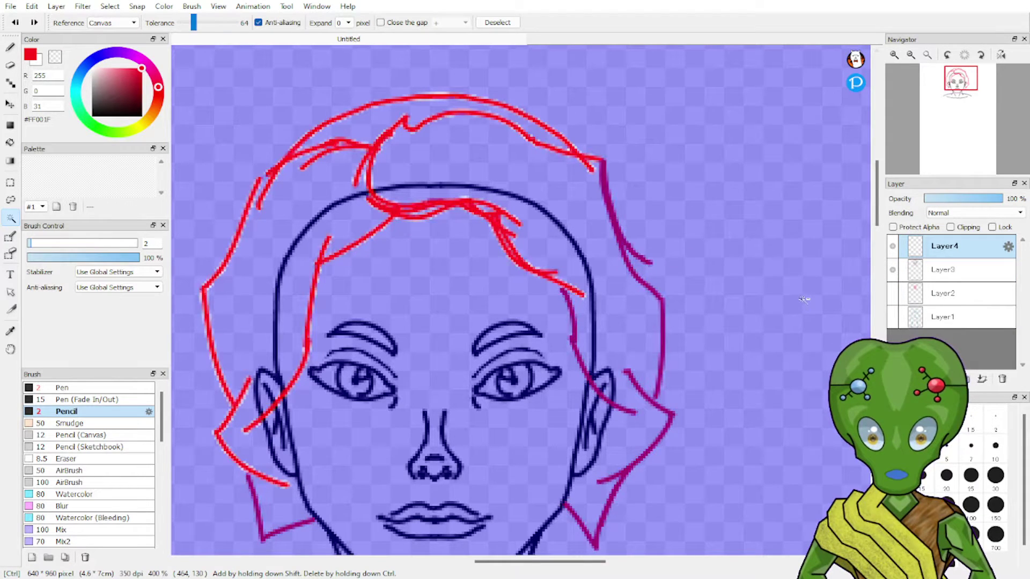
key(ctrl+z)
key(ctrl+z)
key(ctrl+z)
key(ctrl+z)
key(ctrl+z)
key(ctrl+z)
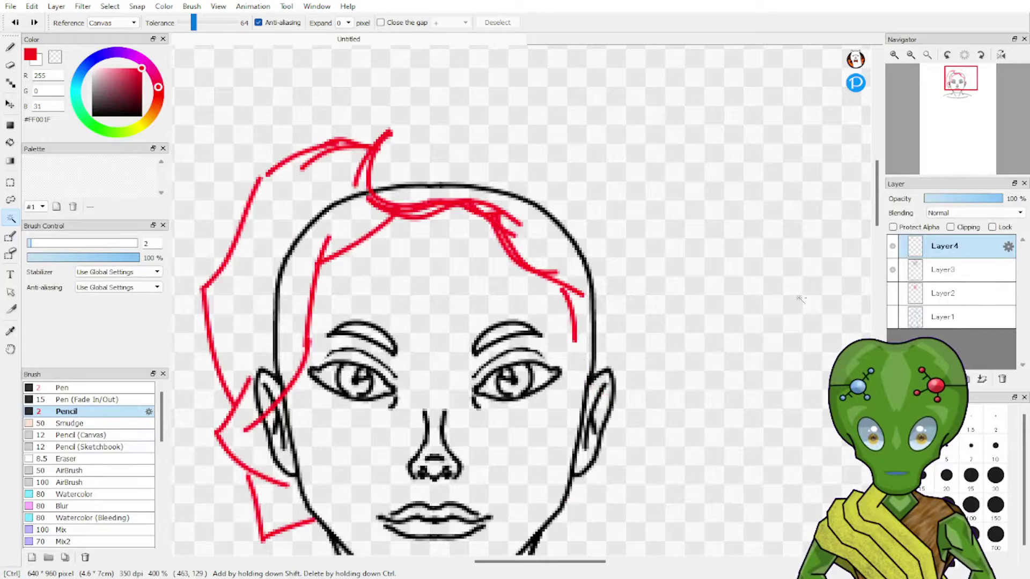
key(ctrl+z)
key(ctrl+z)
key(ctrl+z)
key(ctrl+z)
key(ctrl+z)
key(ctrl+z)
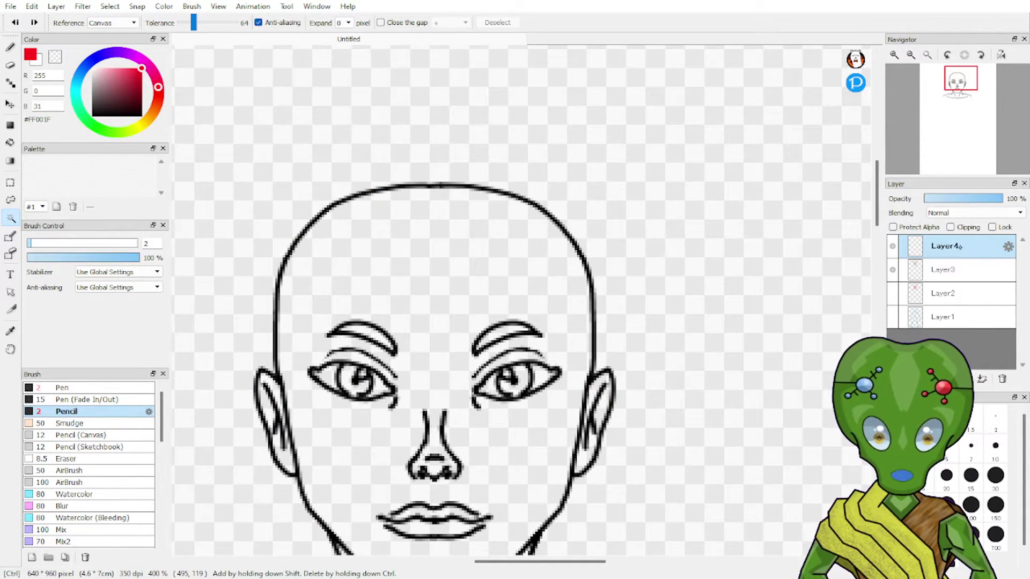
Paste the cut red hair sketch onto its own layer and delete the empty Layer4, hiding Layer3 only to check the pasted lines.
key(ctrl+v)
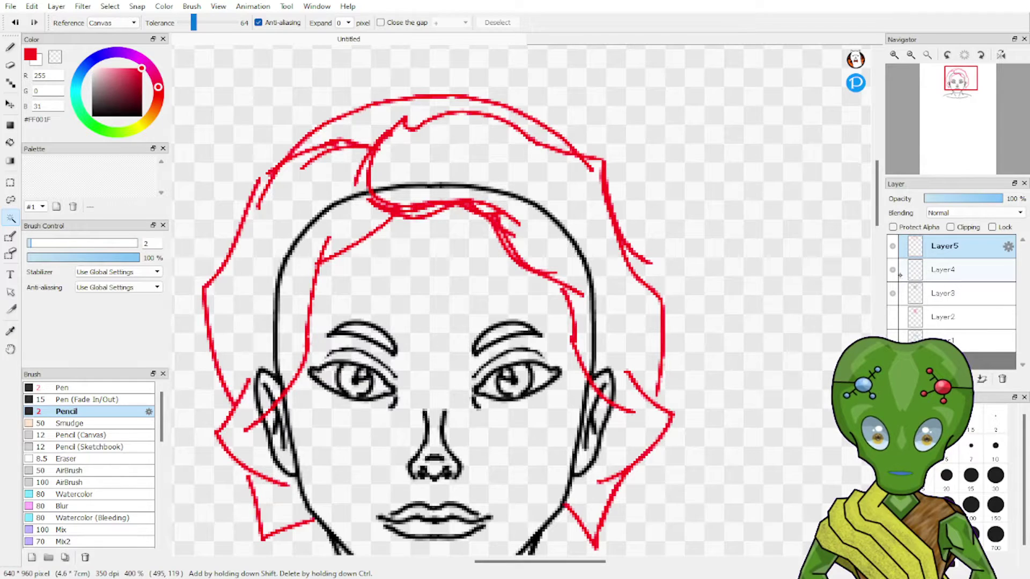
click(892, 293)
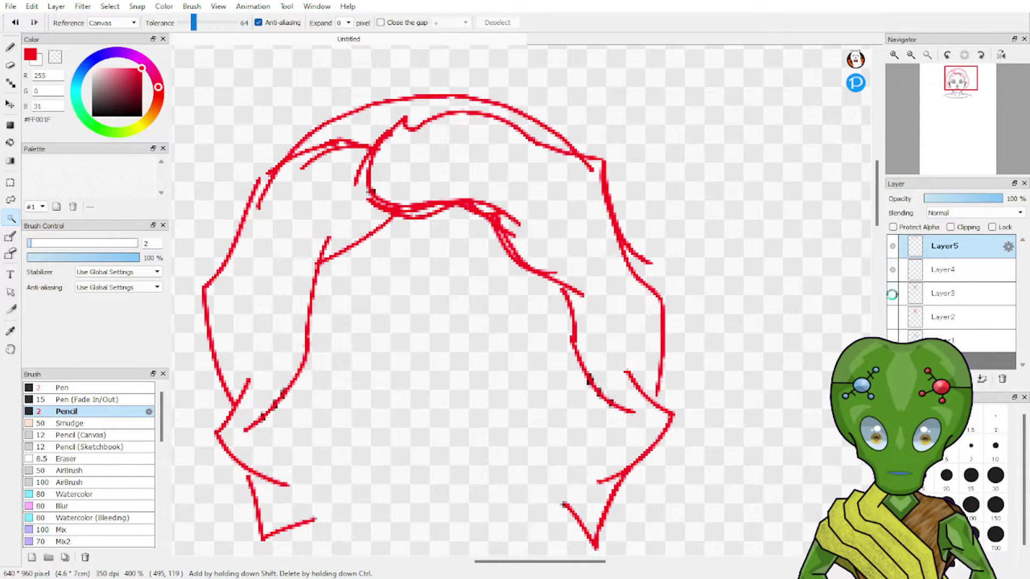
click(933, 271)
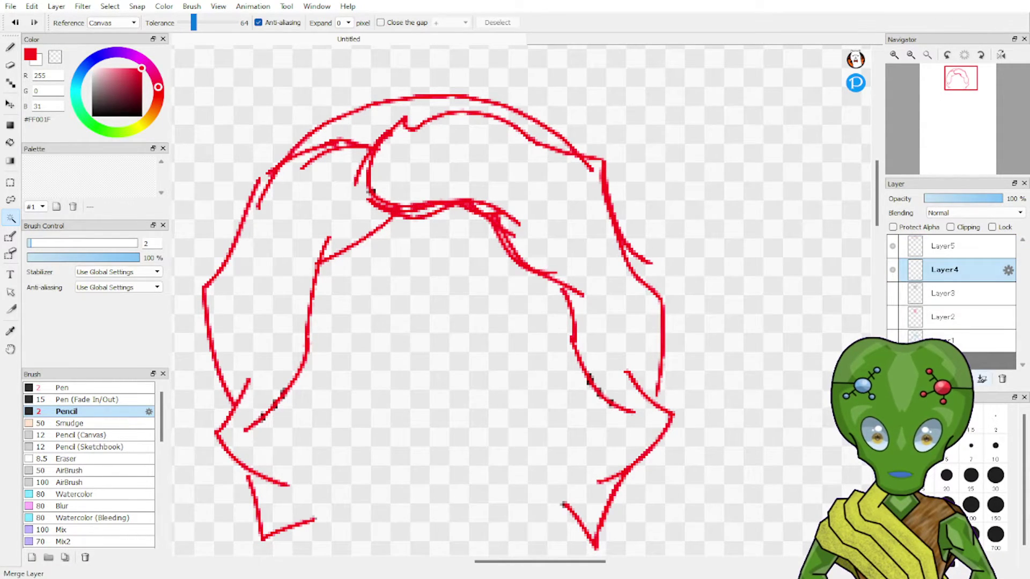
click(1002, 379)
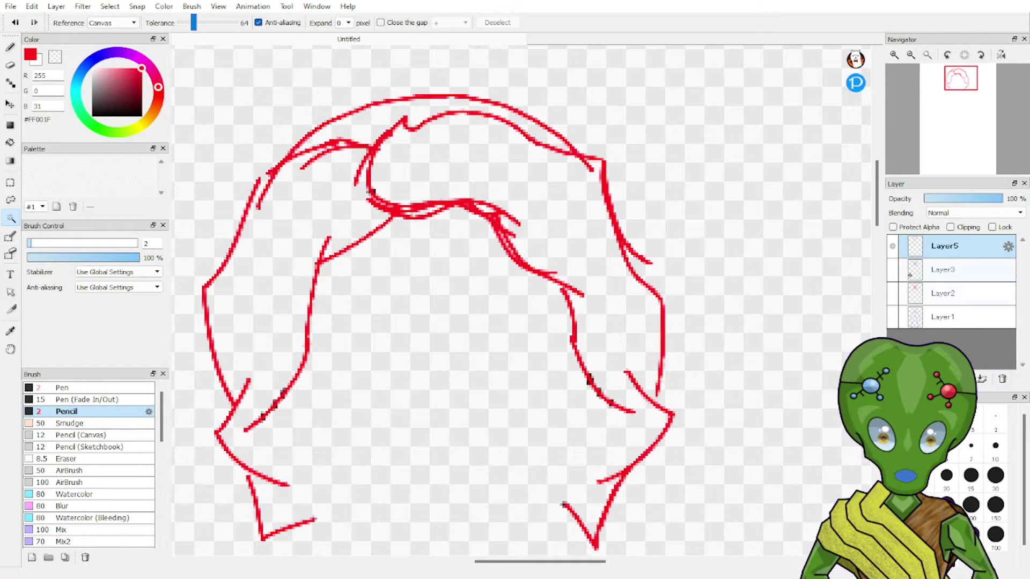
click(892, 270)
Set the drawing colour to black (#000000) and add a new layer above the red hair sketch.
mouse_move(969, 97)
mouse_down()
mouse_move(968, 79)
mouse_move(950, 93)
mouse_up()
click(141, 115)
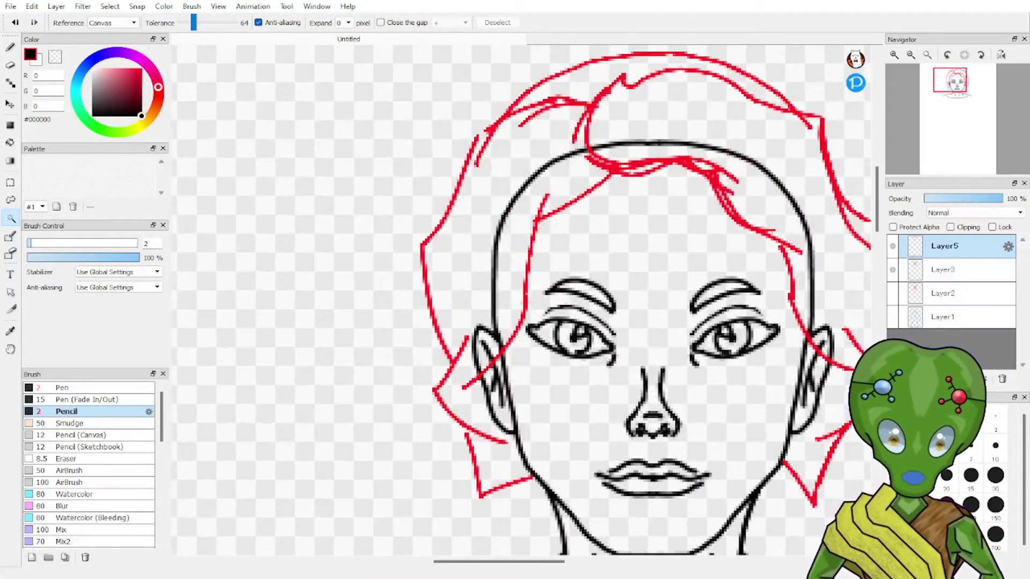
click(892, 54)
click(893, 54)
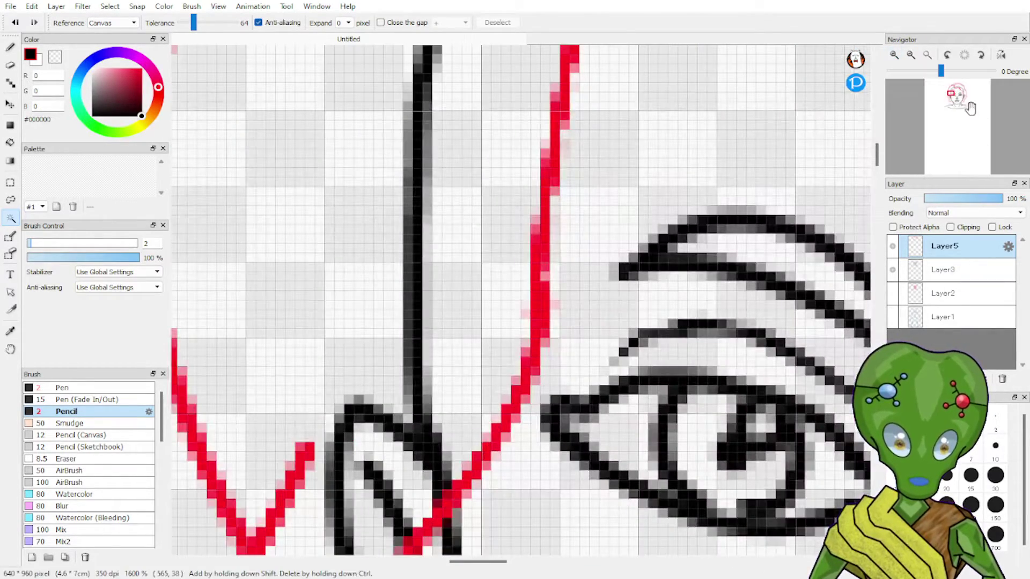
mouse_move(954, 103)
mouse_down()
mouse_move(955, 88)
mouse_move(949, 103)
mouse_up()
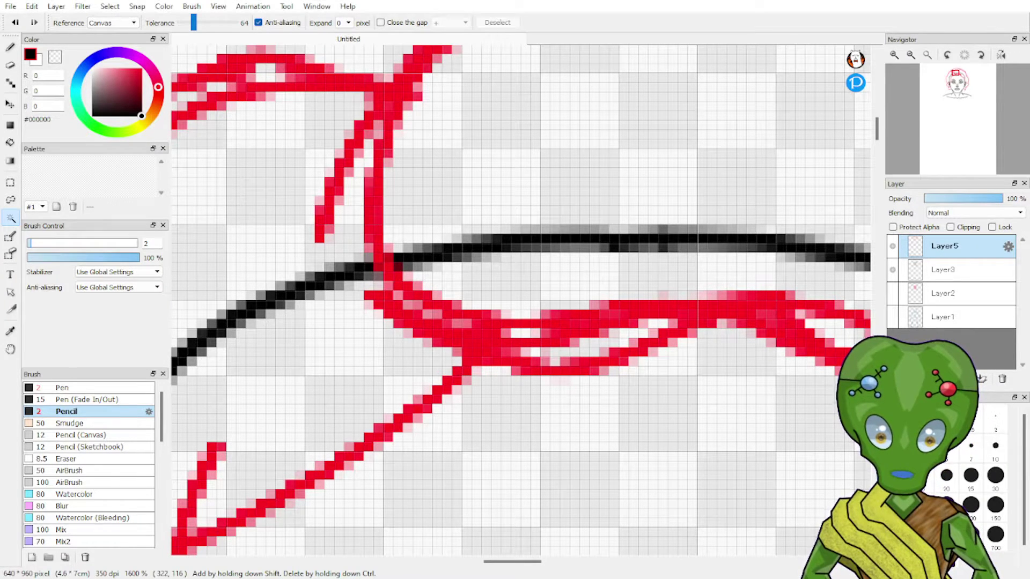
mouse_move(955, 89)
mouse_down()
mouse_move(957, 108)
mouse_move(954, 97)
mouse_up()
click(911, 55)
click(910, 55)
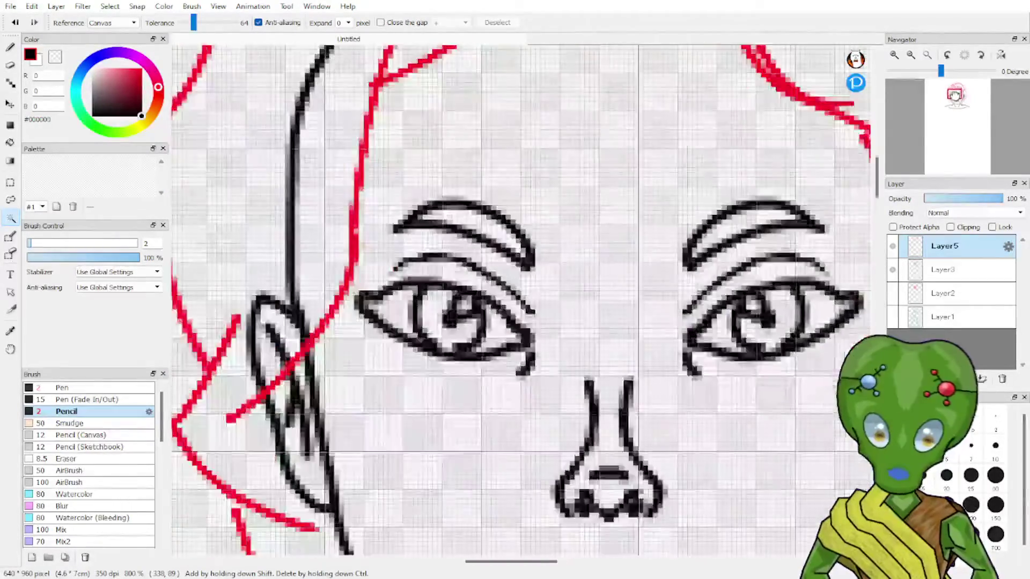
drag(954, 95, 945, 101)
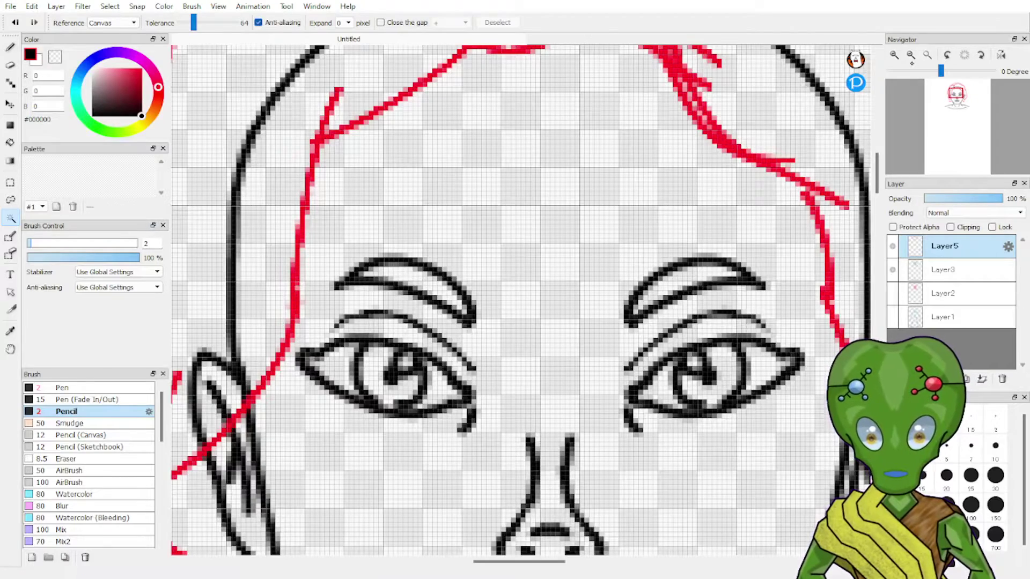
click(894, 54)
drag(962, 98, 952, 91)
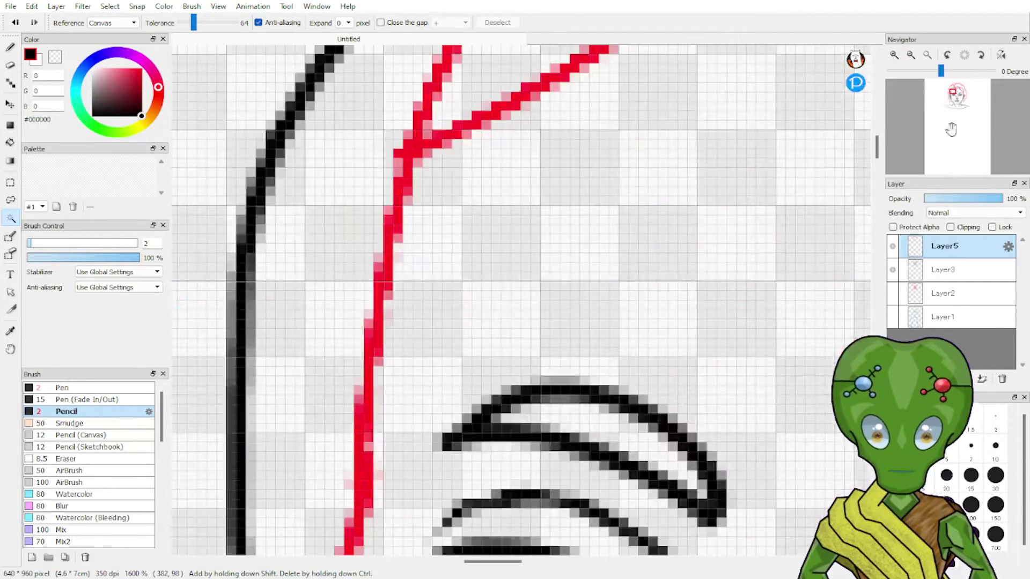
click(895, 379)
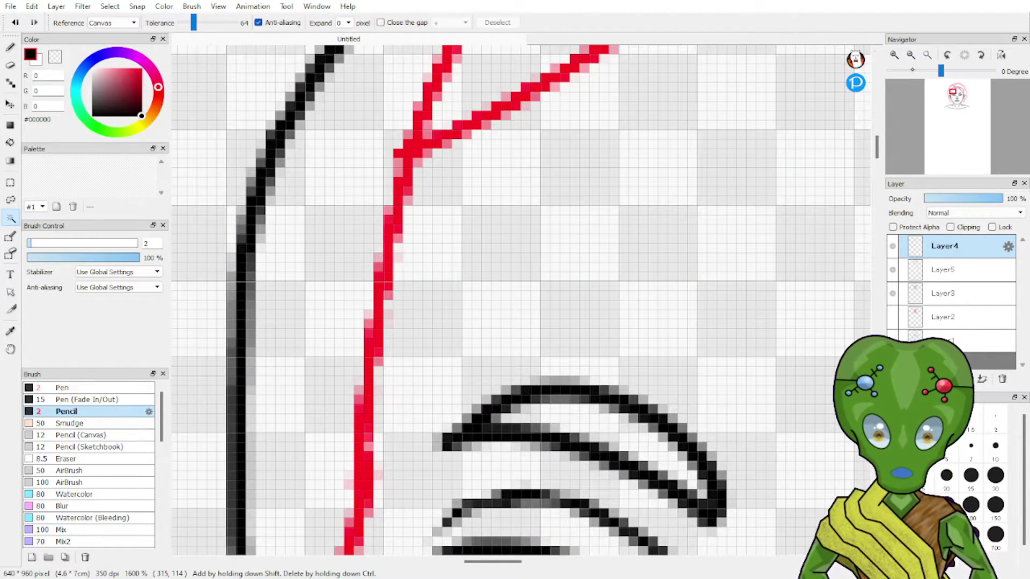
Ink the inner hair strand on the left of the face in black Pencil, from the forehead down across the ear.
click(910, 55)
click(910, 55)
mouse_move(952, 94)
mouse_down()
mouse_move(954, 104)
mouse_move(951, 80)
mouse_up()
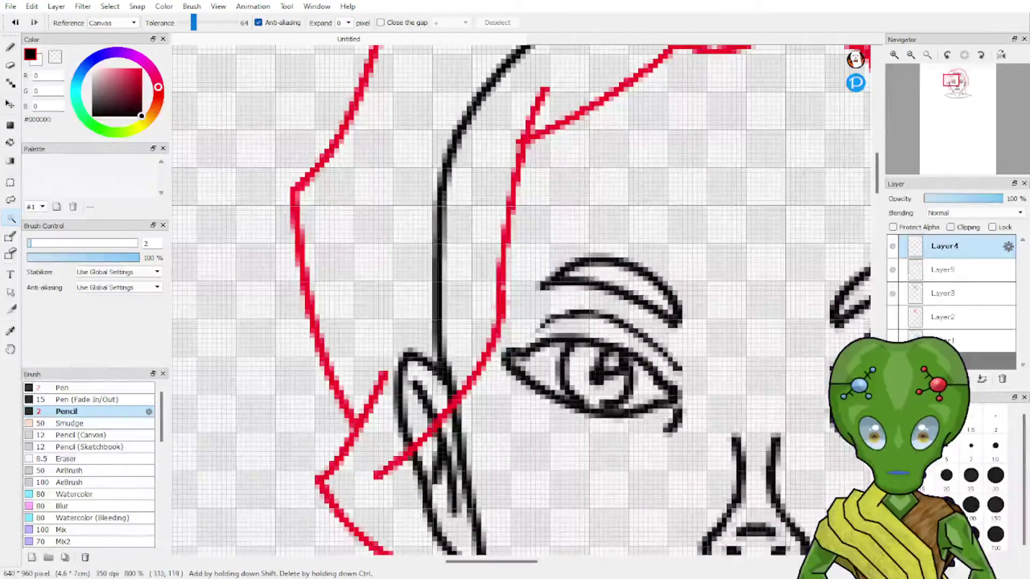
click(519, 204)
key(ctrl+d)
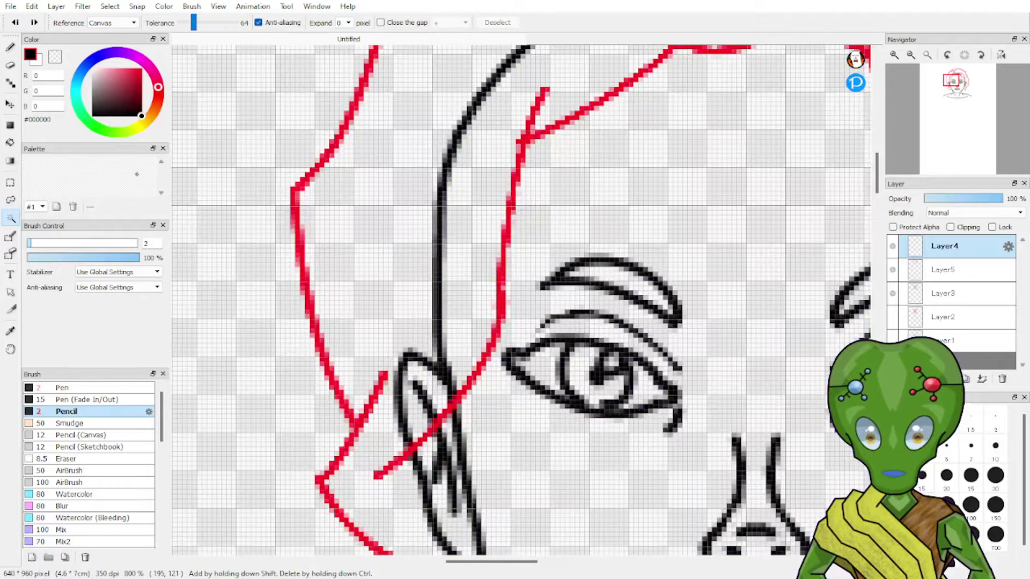
click(10, 48)
mouse_move(544, 80)
mouse_down()
mouse_move(418, 438)
mouse_move(378, 474)
mouse_up()
key(ctrl+z)
mouse_move(546, 83)
mouse_down()
mouse_move(514, 153)
mouse_move(448, 380)
mouse_move(379, 459)
mouse_move(442, 417)
mouse_move(514, 218)
mouse_move(527, 95)
mouse_move(494, 304)
mouse_move(329, 523)
mouse_up()
key(ctrl+z)
key(ctrl+z)
key(ctrl+z)
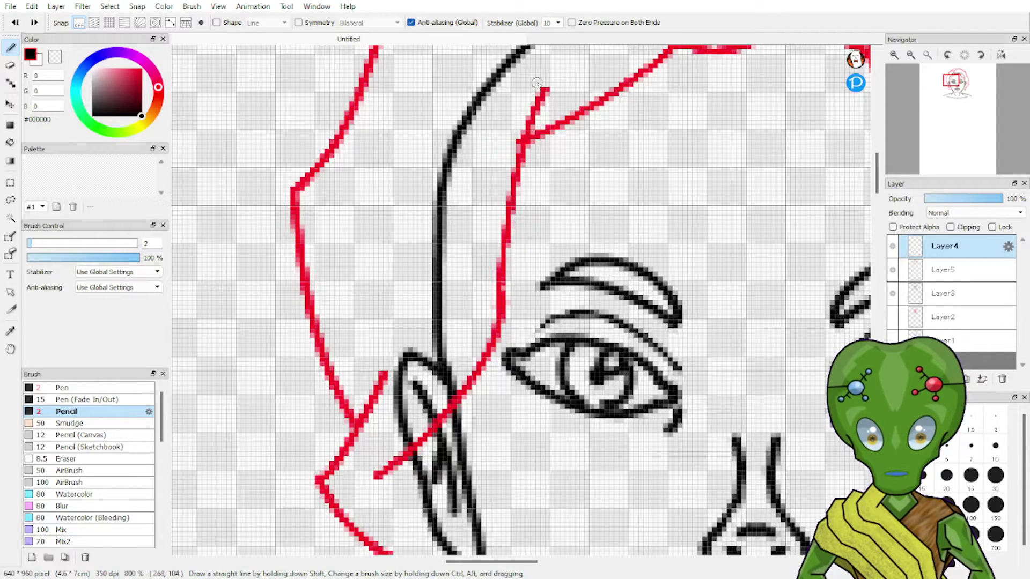
mouse_move(545, 81)
mouse_down()
mouse_move(501, 279)
mouse_move(430, 443)
mouse_up()
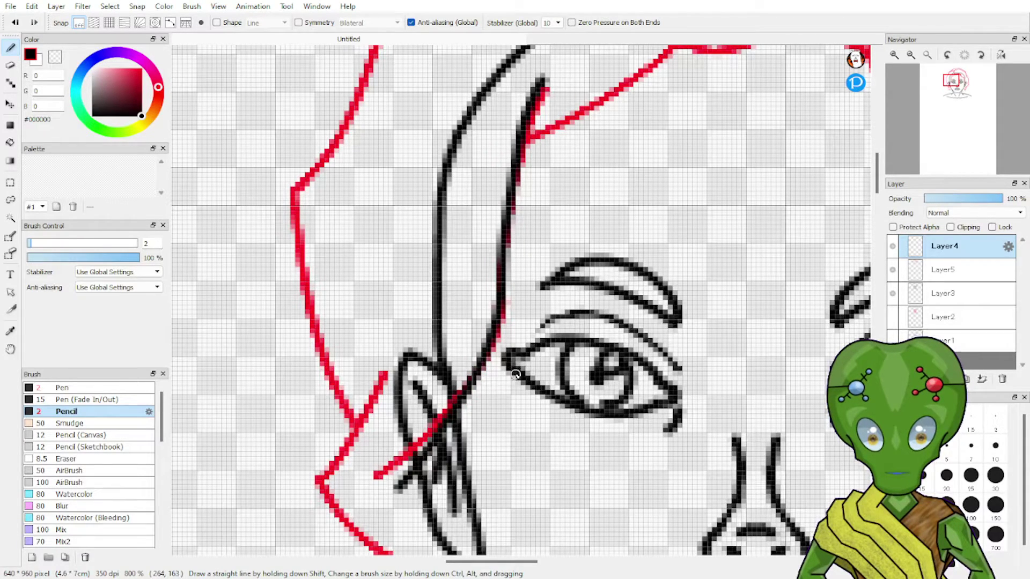
Ink the pointed lock beside the left-hand ear in black, undoing the first try and redrawing it closer to the red sketch.
mouse_move(968, 103)
mouse_down()
mouse_move(958, 106)
mouse_move(948, 86)
mouse_up()
mouse_move(436, 135)
mouse_down()
mouse_move(406, 193)
mouse_move(461, 314)
mouse_move(509, 330)
mouse_move(421, 161)
mouse_move(491, 303)
mouse_up()
key(ctrl+z)
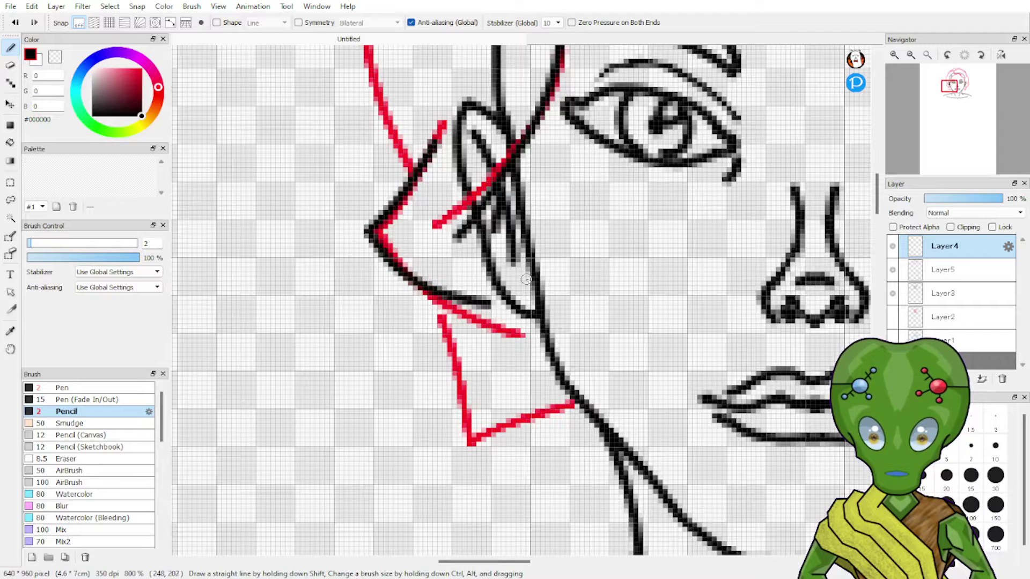
key(ctrl+z)
mouse_move(439, 132)
mouse_down()
mouse_move(371, 232)
mouse_move(462, 329)
mouse_move(517, 326)
mouse_up()
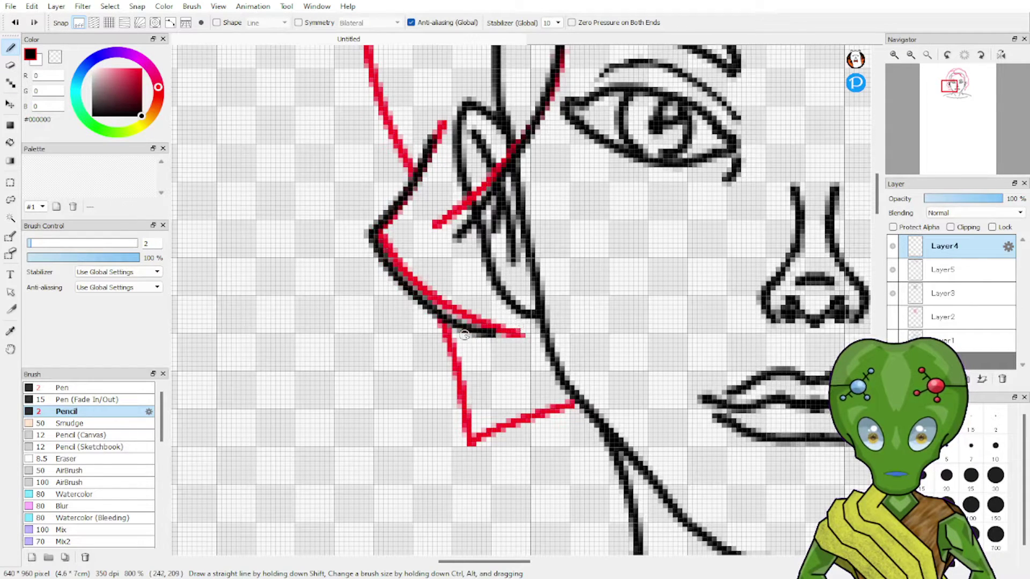
drag(434, 318, 470, 466)
key(ctrl+z)
mouse_move(436, 317)
mouse_down()
mouse_move(477, 443)
mouse_move(569, 412)
mouse_move(445, 328)
mouse_move(536, 510)
mouse_move(600, 474)
mouse_up()
key(ctrl+z)
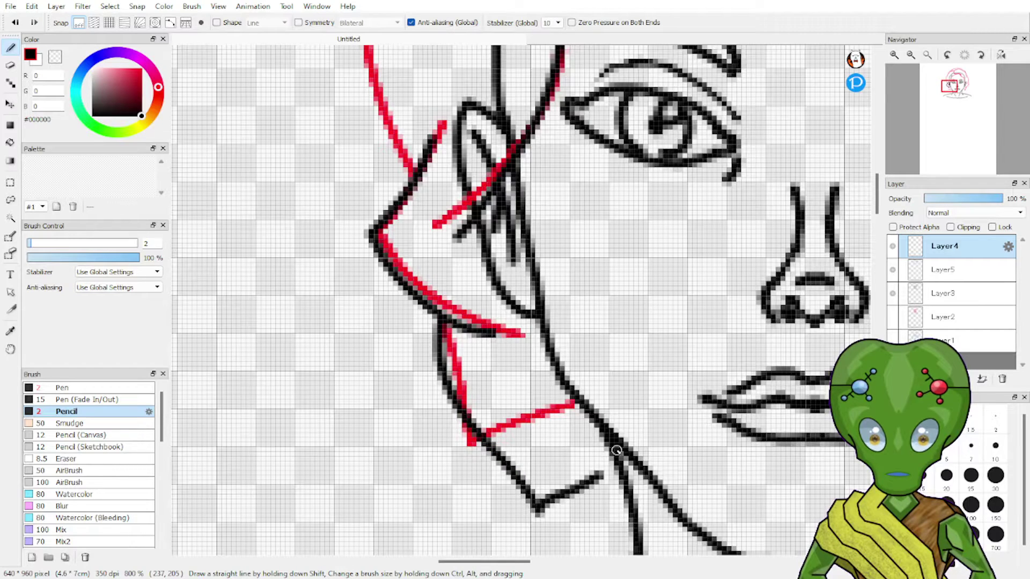
key(ctrl+z)
mouse_move(524, 479)
mouse_down()
mouse_move(557, 519)
mouse_move(656, 456)
mouse_up()
key(ctrl+z)
key(ctrl+z)
key(ctrl+z)
mouse_move(426, 314)
mouse_down()
mouse_move(437, 372)
mouse_move(548, 525)
mouse_move(604, 483)
mouse_up()
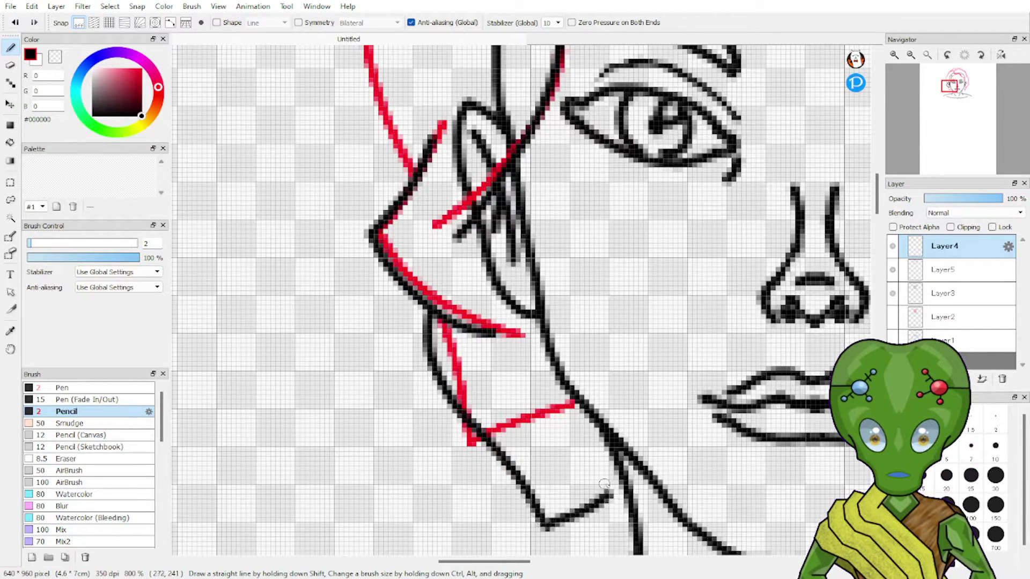
key(ctrl+z)
mouse_move(444, 324)
mouse_down()
mouse_move(456, 410)
mouse_move(553, 532)
mouse_move(580, 529)
mouse_move(617, 496)
mouse_up()
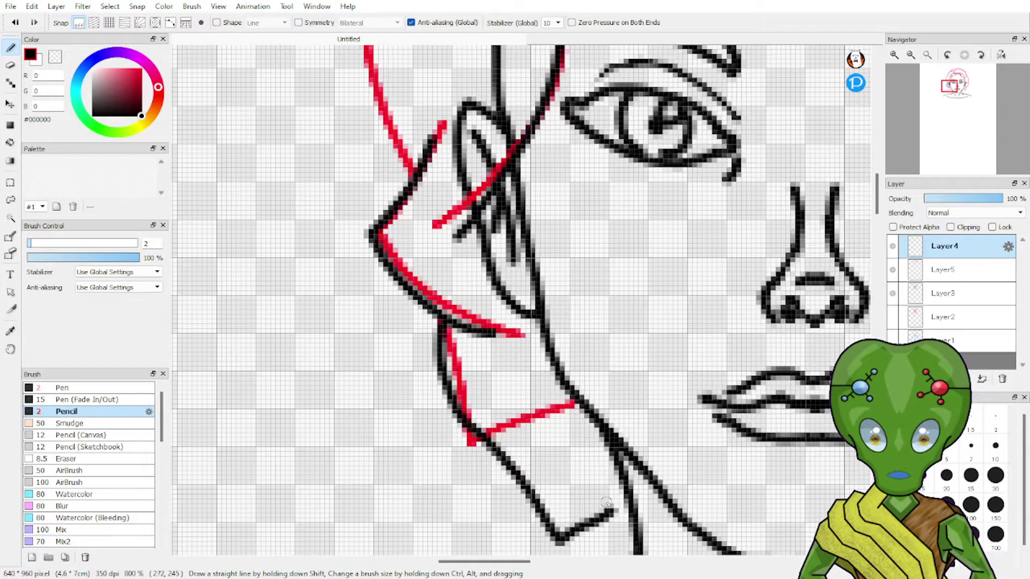
key(ctrl+z)
Ink the lower lock beneath the left-hand ear in black, extending it below the red sketch and ending at the neck line.
mouse_move(444, 324)
mouse_down()
mouse_move(438, 356)
mouse_move(540, 486)
mouse_move(577, 514)
mouse_move(615, 476)
mouse_up()
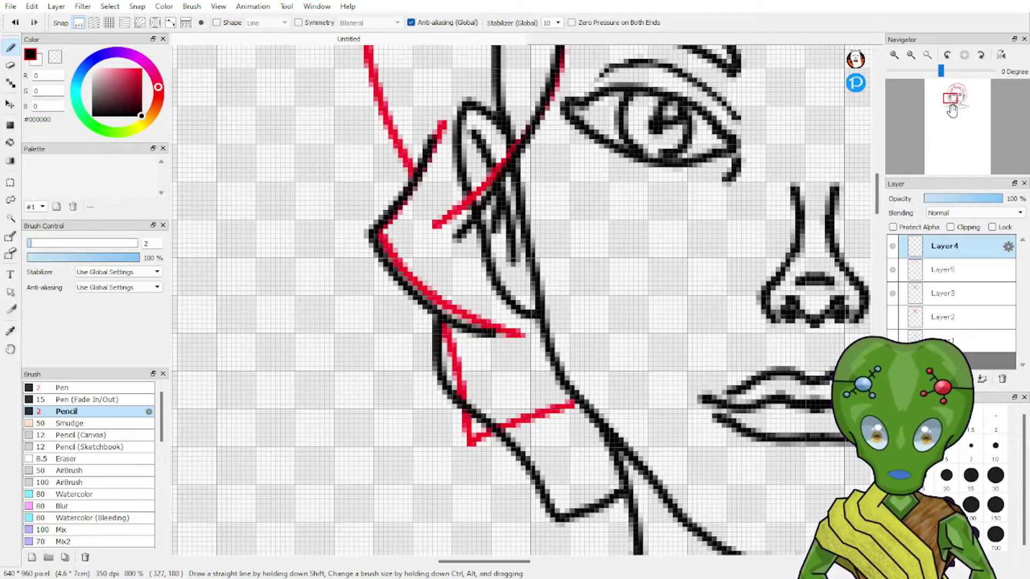
drag(956, 107, 950, 89)
click(910, 56)
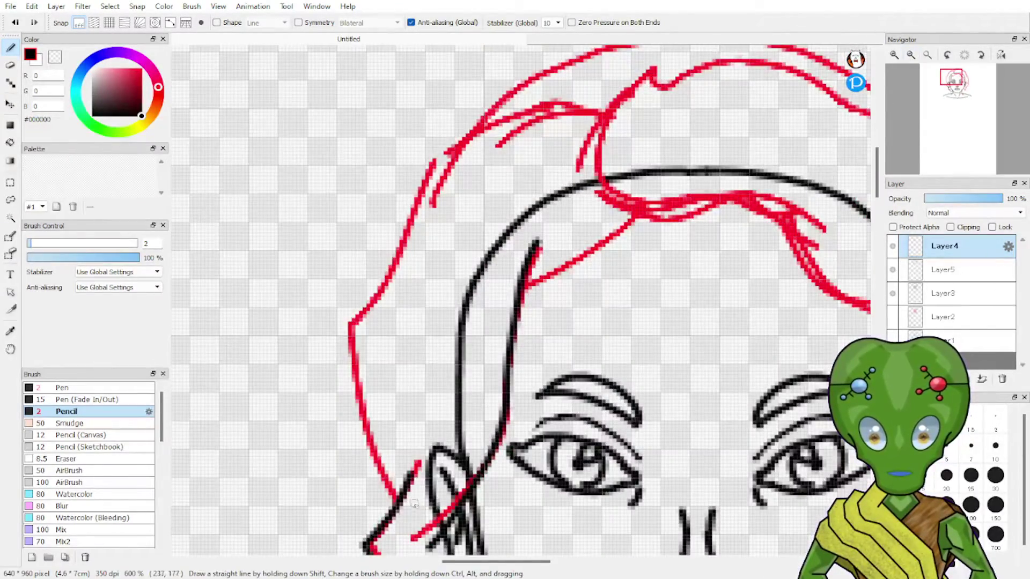
Ink the outer hair edge beside the left-hand ear in black, from the ear lock up to the red sketch's outer corner.
drag(394, 502, 347, 368)
key(ctrl+z)
drag(348, 330, 394, 488)
key(ctrl+z)
key(ctrl+z)
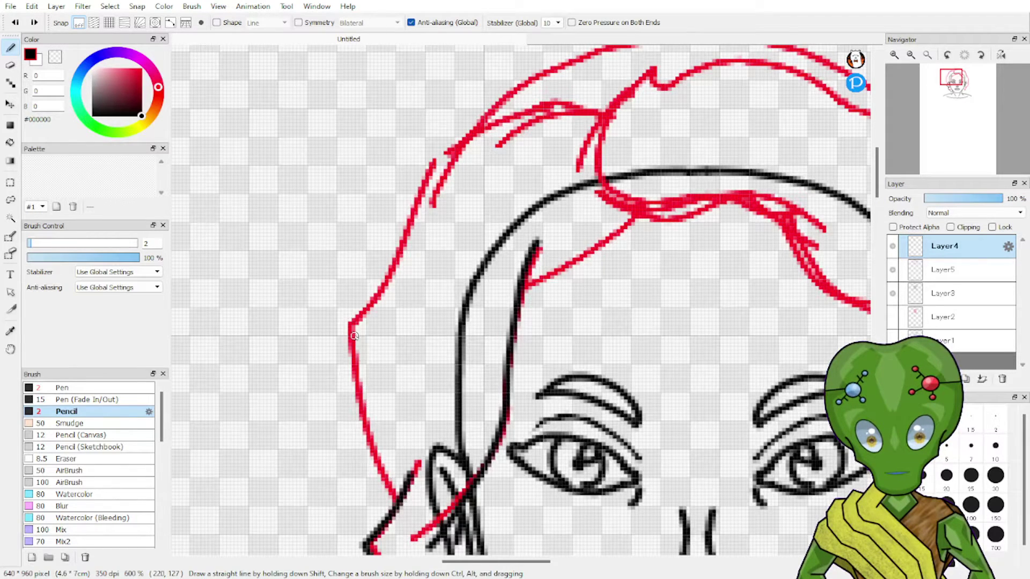
mouse_move(350, 324)
mouse_down()
mouse_move(349, 389)
mouse_move(395, 485)
mouse_move(366, 444)
mouse_move(357, 320)
mouse_move(344, 329)
mouse_move(480, 113)
mouse_up()
key(ctrl+z)
key(ctrl+z)
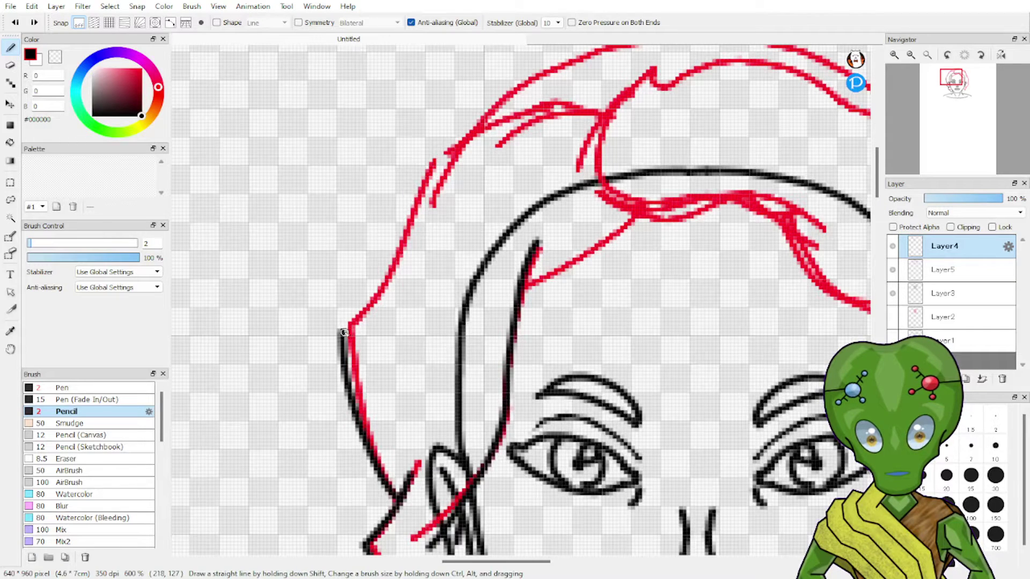
Ink the upper outline of the left-hand hair in black, curving from the outer corner up to the parting.
mouse_move(341, 330)
mouse_down()
mouse_move(397, 217)
mouse_move(567, 111)
mouse_up()
key(ctrl+z)
drag(340, 329, 589, 110)
key(ctrl+z)
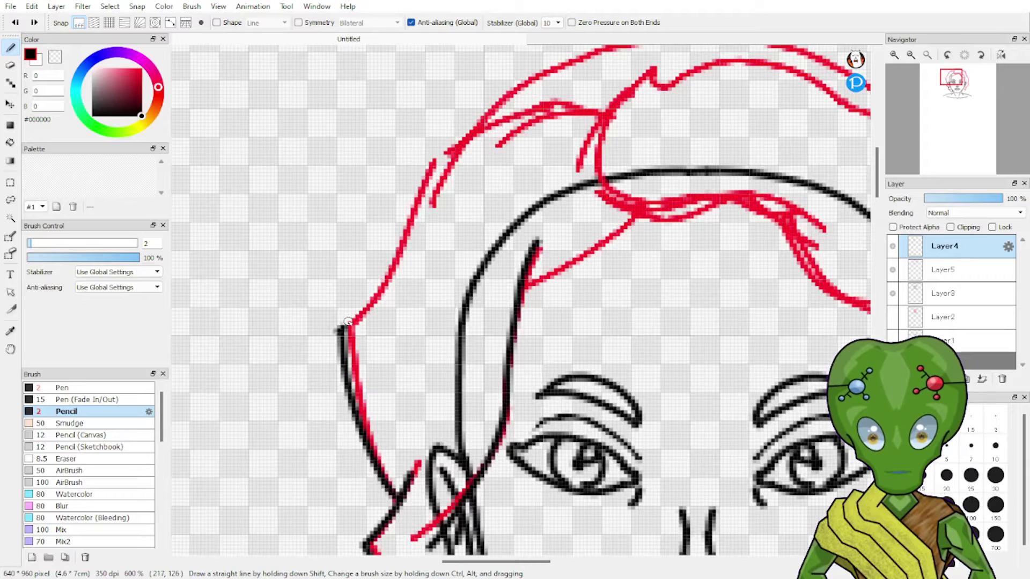
mouse_move(347, 322)
mouse_down()
mouse_move(410, 186)
mouse_move(592, 86)
mouse_up()
key(ctrl+z)
mouse_move(341, 331)
mouse_down()
mouse_move(422, 182)
mouse_move(596, 101)
mouse_up()
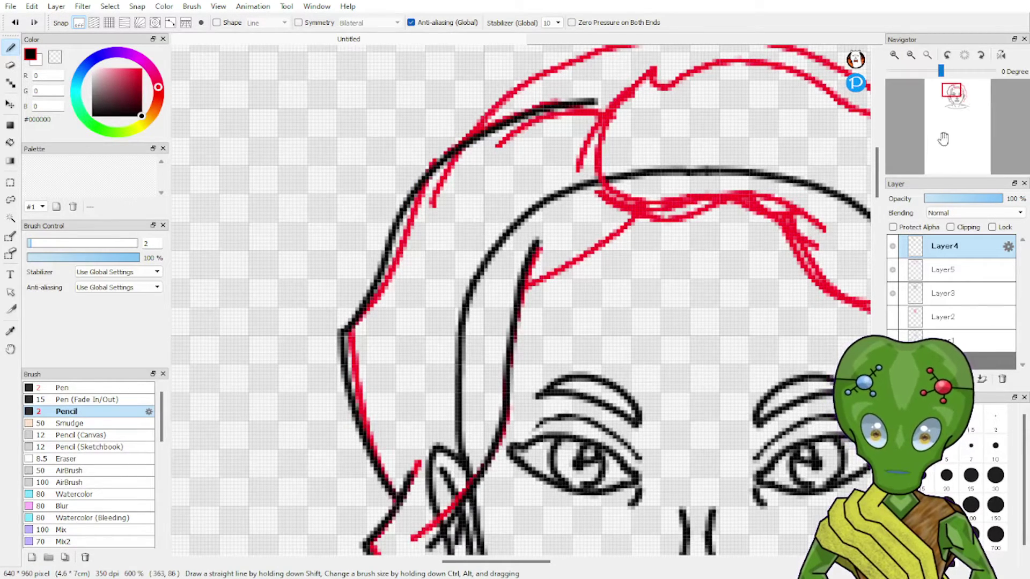
Ink the short hairline edge in black from the left inner strand up to the parting, redrawing it closer to the red sketch.
drag(949, 90, 955, 92)
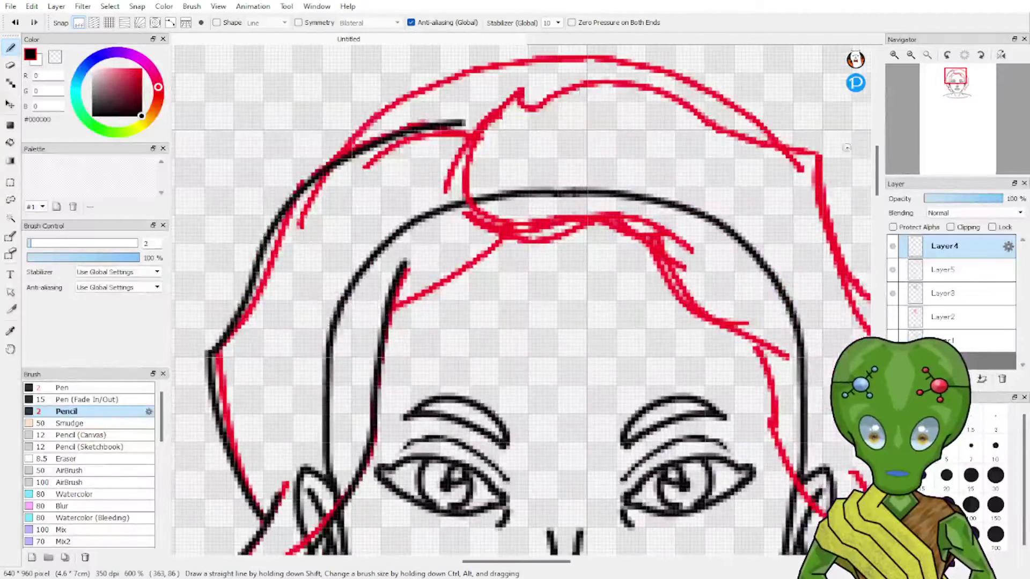
drag(397, 310, 499, 225)
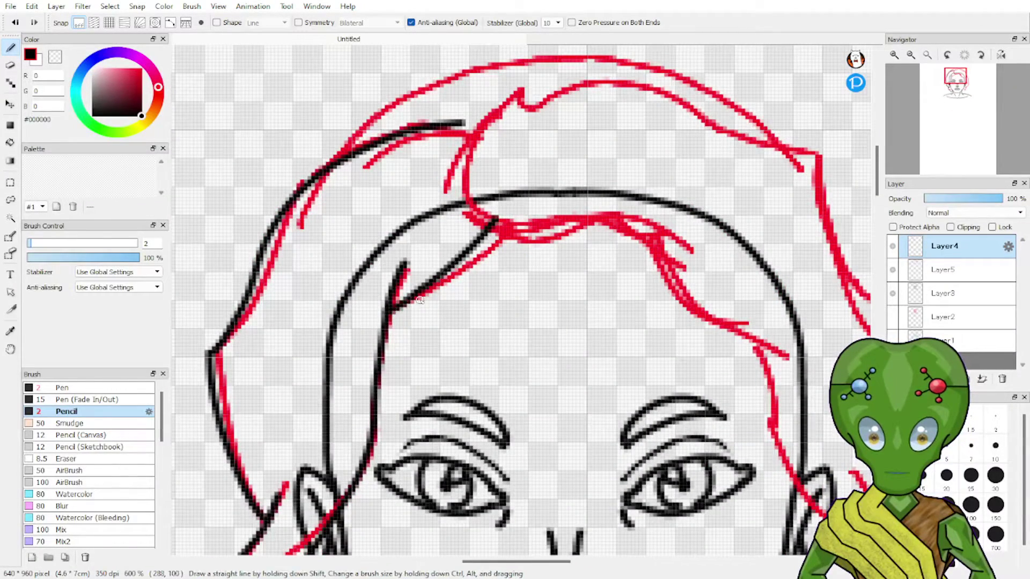
key(ctrl+z)
drag(391, 318, 501, 228)
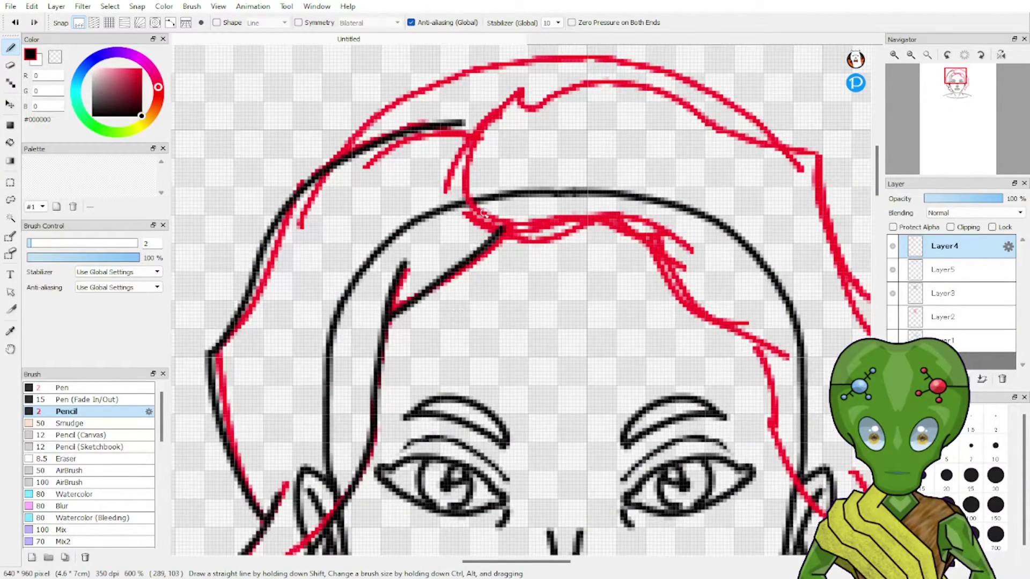
key(ctrl+z)
mouse_move(468, 205)
mouse_down()
mouse_move(533, 236)
mouse_move(671, 249)
mouse_move(724, 294)
mouse_up()
key(ctrl+z)
mouse_move(463, 180)
mouse_down()
mouse_move(475, 206)
mouse_move(542, 250)
mouse_move(597, 264)
mouse_move(480, 213)
mouse_move(521, 242)
mouse_move(543, 245)
mouse_move(491, 219)
mouse_move(536, 237)
mouse_move(617, 243)
mouse_up()
key(ctrl+z)
key(ctrl+z)
key(ctrl+z)
key(ctrl+z)
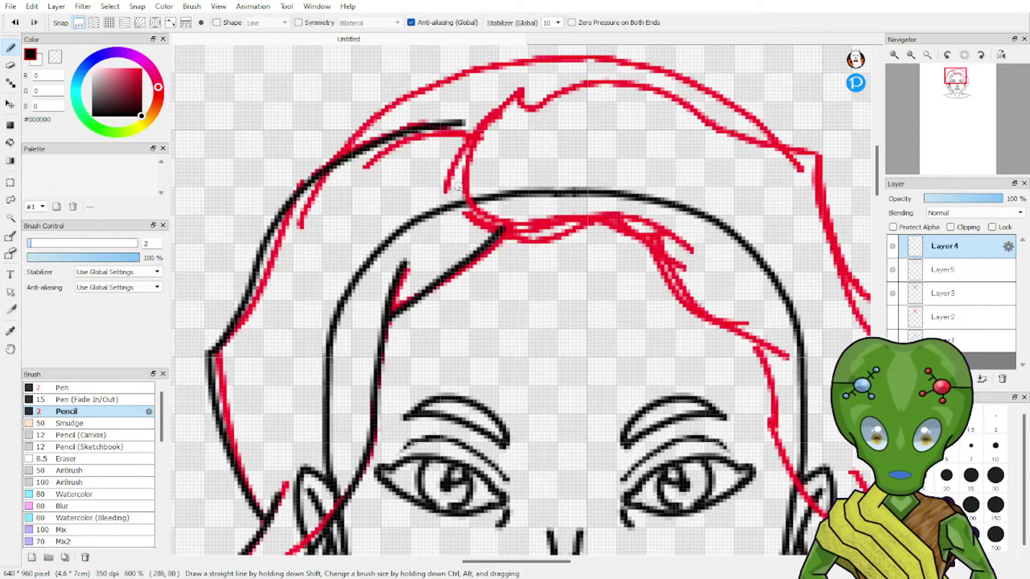
key(ctrl+z)
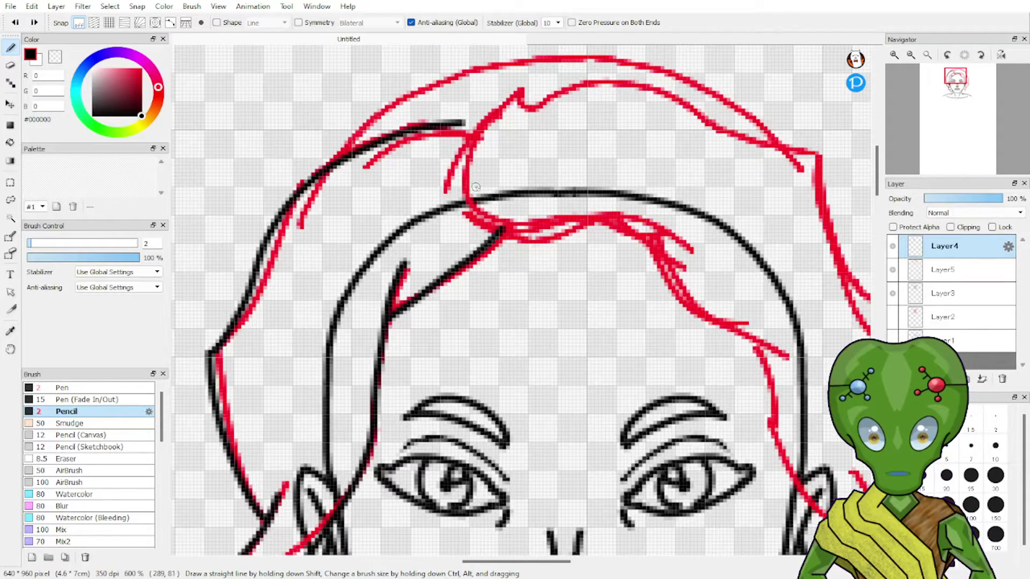
mouse_move(494, 221)
mouse_down()
mouse_move(661, 260)
mouse_move(774, 343)
mouse_up()
key(ctrl+z)
mouse_move(464, 162)
mouse_down()
mouse_move(467, 201)
mouse_move(513, 233)
mouse_move(581, 237)
mouse_up()
key(ctrl+z)
mouse_move(475, 200)
mouse_down()
mouse_move(608, 232)
mouse_move(788, 319)
mouse_up()
key(ctrl+z)
mouse_move(468, 174)
mouse_down()
mouse_move(488, 226)
mouse_move(558, 251)
mouse_up()
key(ctrl+z)
mouse_move(468, 174)
mouse_down()
mouse_move(499, 231)
mouse_move(578, 252)
mouse_up()
key(ctrl+z)
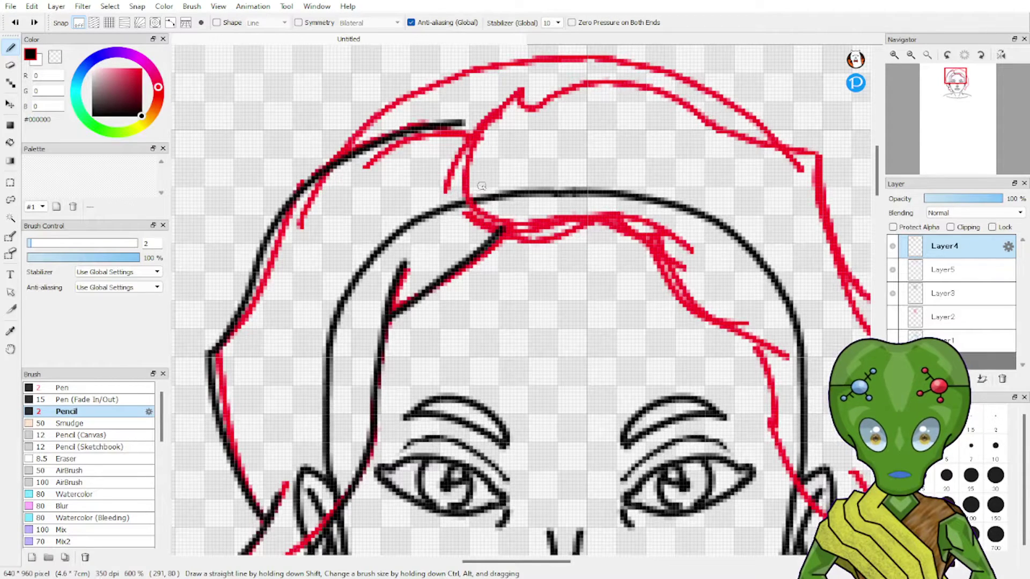
mouse_move(464, 163)
mouse_down()
mouse_move(477, 203)
mouse_move(707, 282)
mouse_up()
key(ctrl+z)
Ink the fringe edge in black from the parting across the forehead, continuing down the inner strand and across the right-hand ear.
mouse_move(465, 167)
mouse_down()
mouse_move(509, 233)
mouse_move(733, 308)
mouse_up()
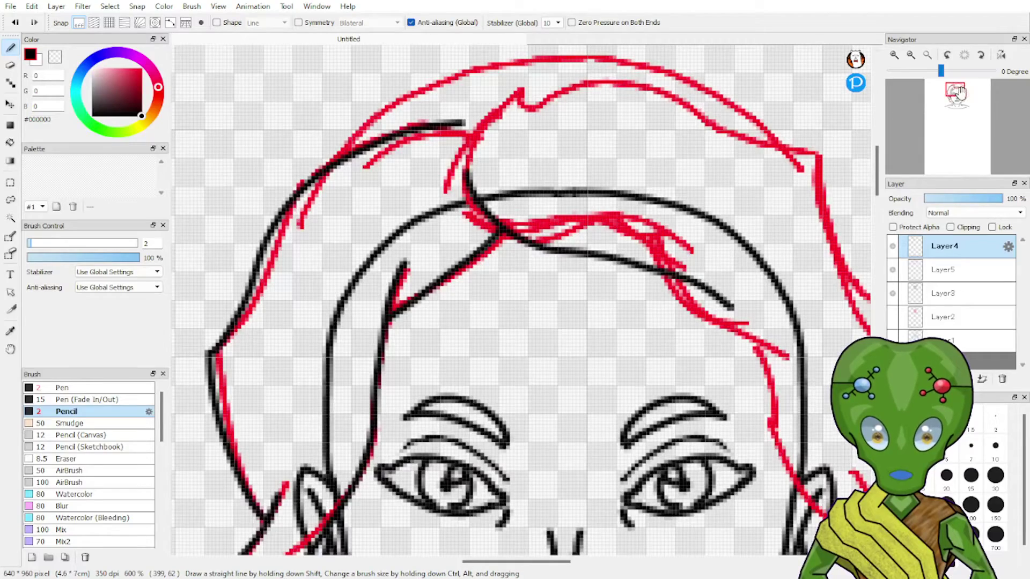
drag(961, 98, 959, 95)
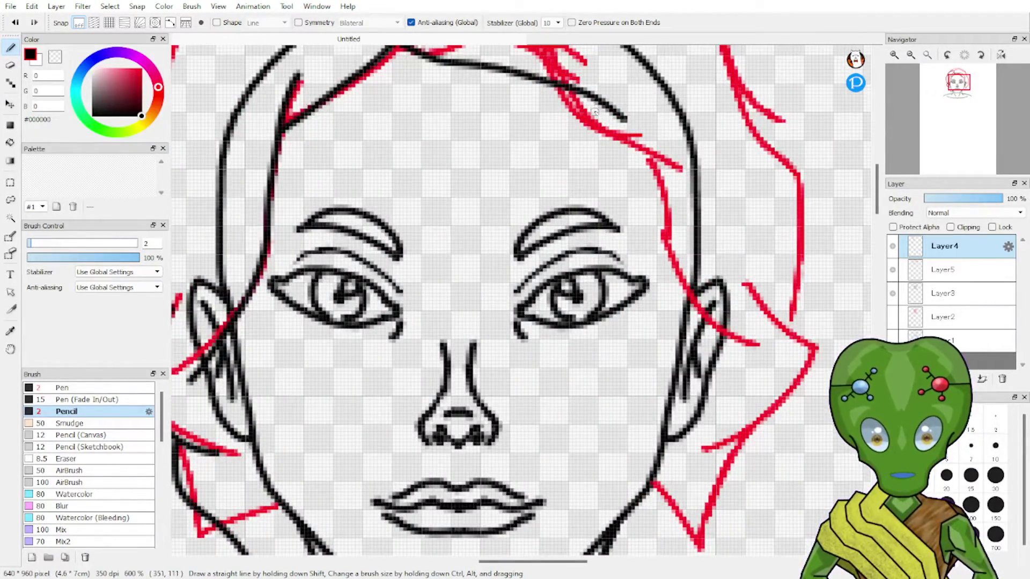
drag(591, 100, 652, 167)
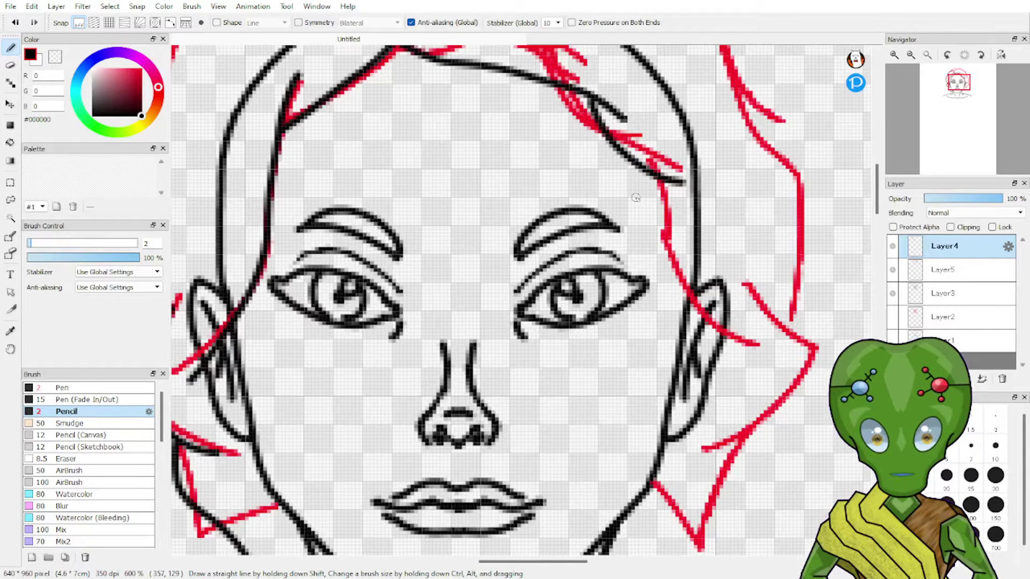
mouse_move(662, 180)
mouse_down()
mouse_move(683, 286)
mouse_move(757, 349)
mouse_up()
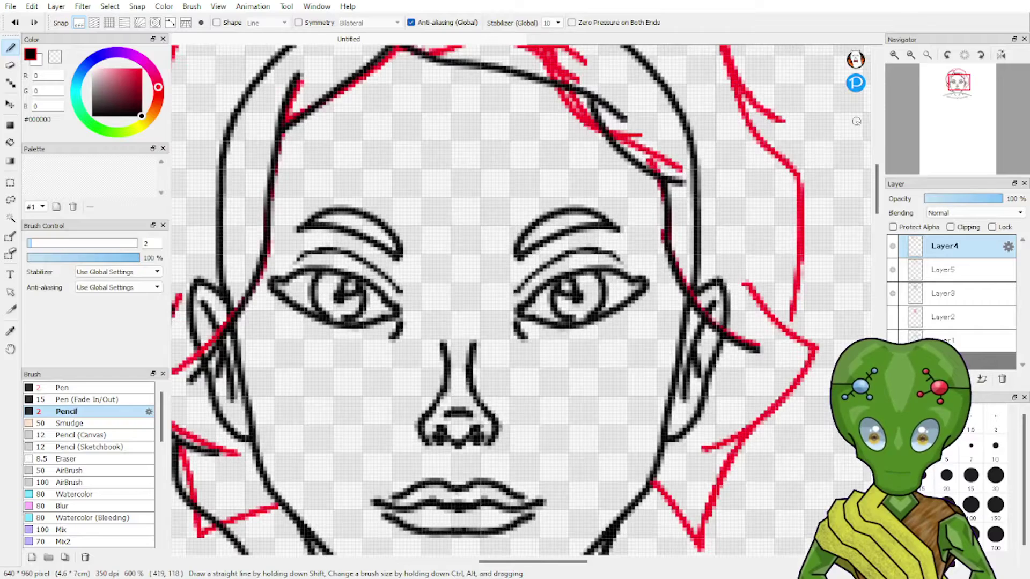
Ink the pointed lock beside the right-hand ear in black, just inside the red sketch.
drag(956, 95, 956, 98)
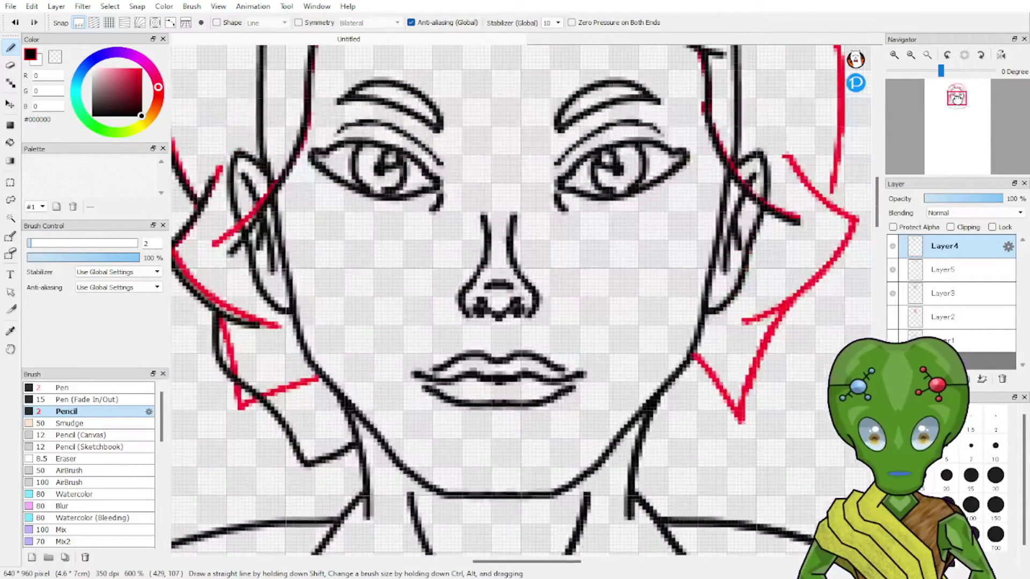
mouse_move(792, 164)
mouse_down()
mouse_move(840, 219)
mouse_move(819, 275)
mouse_move(846, 240)
mouse_move(751, 313)
mouse_move(846, 218)
mouse_move(794, 171)
mouse_move(842, 226)
mouse_move(736, 314)
mouse_up()
key(ctrl+z)
key(ctrl+z)
key(ctrl+z)
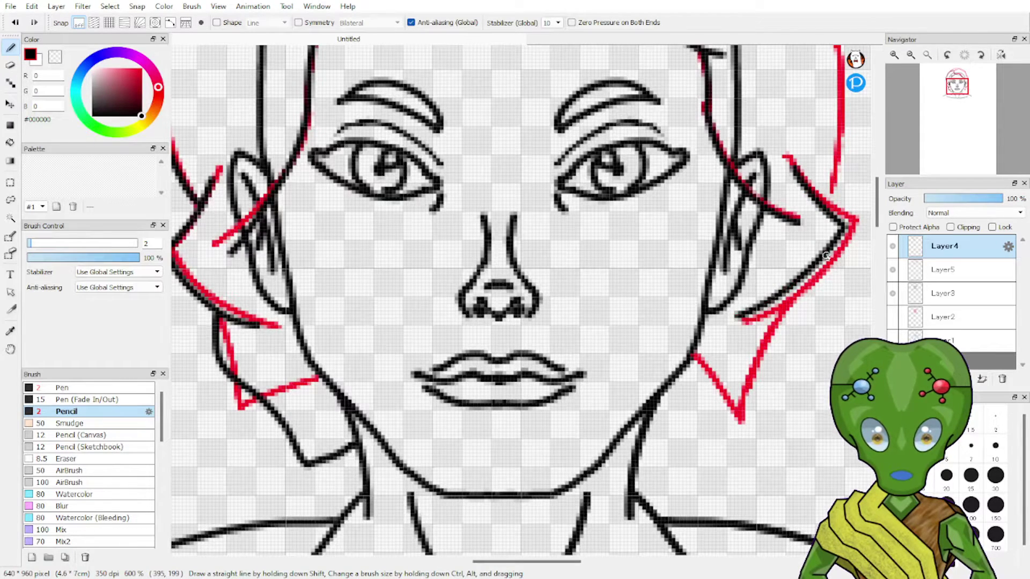
Ink the lower lock beneath the right-hand ear in black, undoing the first tries and extending it below the red sketch to the neck.
drag(802, 279, 737, 422)
key(ctrl+z)
mouse_move(806, 274)
mouse_down()
mouse_move(715, 394)
mouse_move(690, 358)
mouse_up()
key(ctrl+z)
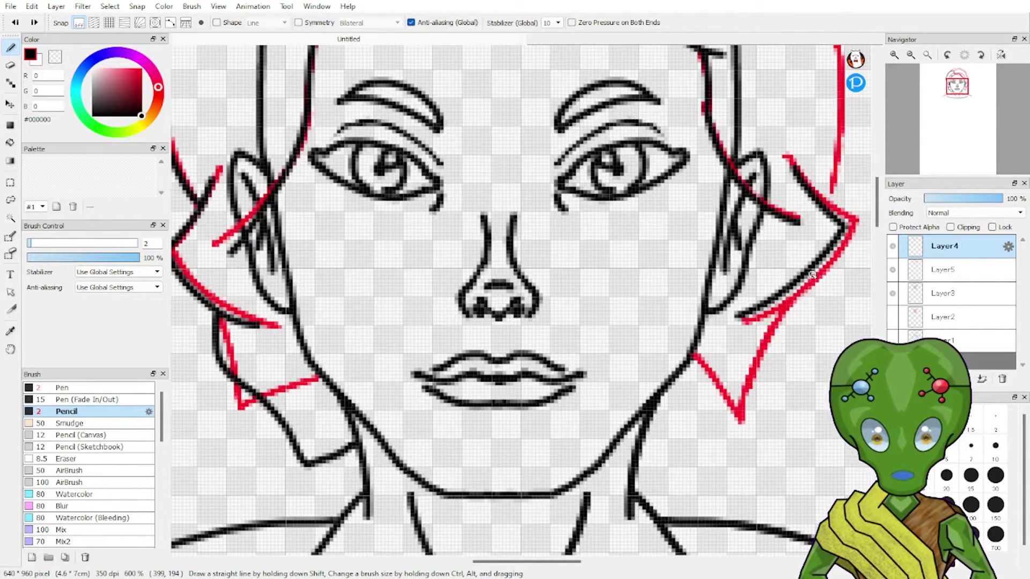
mouse_move(812, 274)
mouse_down()
mouse_move(708, 420)
mouse_move(662, 400)
mouse_up()
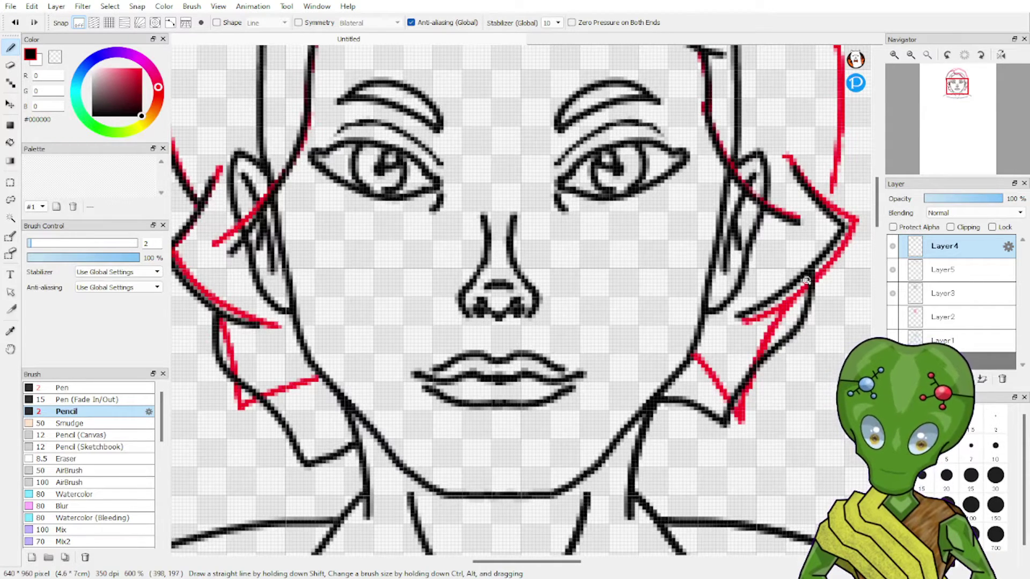
key(ctrl+z)
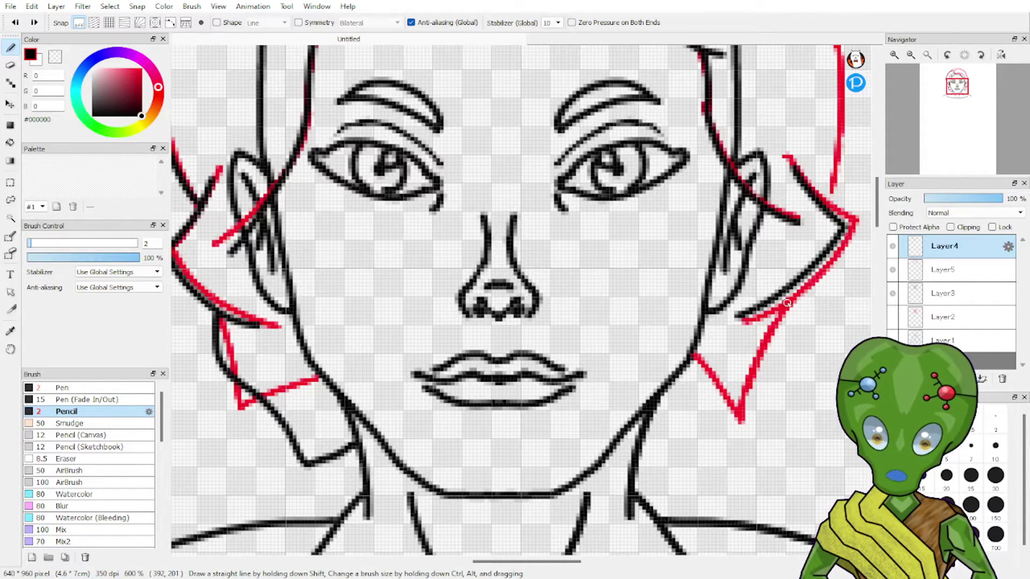
mouse_move(785, 306)
mouse_down()
mouse_move(710, 445)
mouse_move(661, 432)
mouse_up()
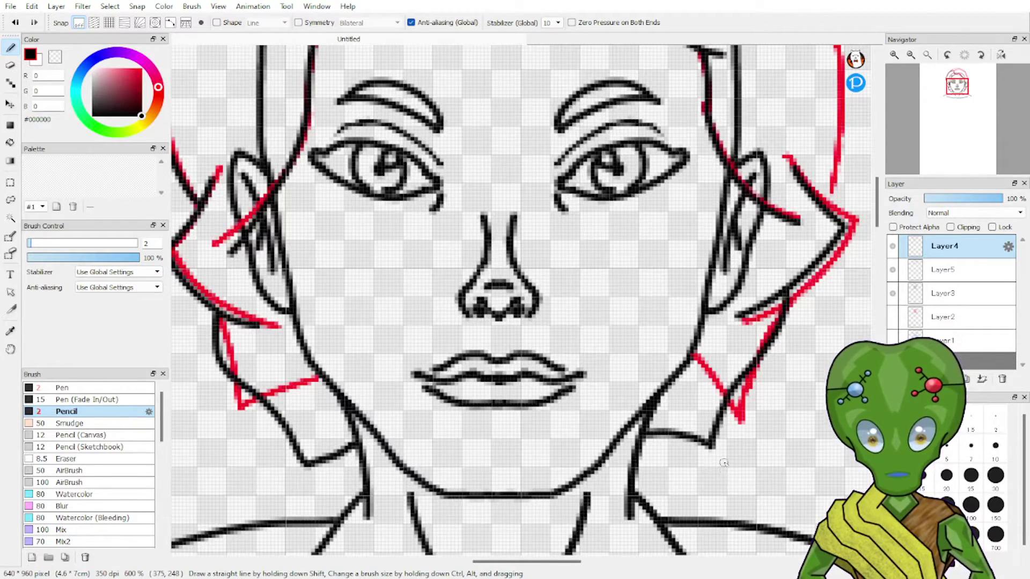
Ink the top hair outline in black from the parting up to the small peak and across the crown to the right-hand corner.
drag(956, 98, 960, 91)
mouse_move(326, 142)
mouse_down()
mouse_move(373, 69)
mouse_move(325, 143)
mouse_move(366, 78)
mouse_up()
key(ctrl+z)
key(ctrl+z)
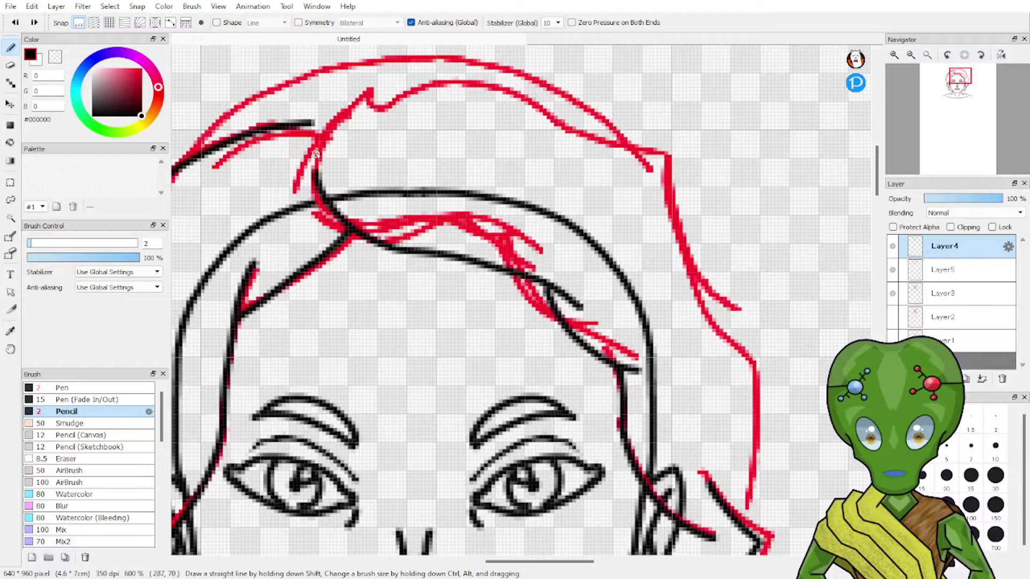
mouse_move(315, 161)
mouse_down()
mouse_move(334, 114)
mouse_move(369, 84)
mouse_up()
key(ctrl+z)
drag(313, 161, 366, 84)
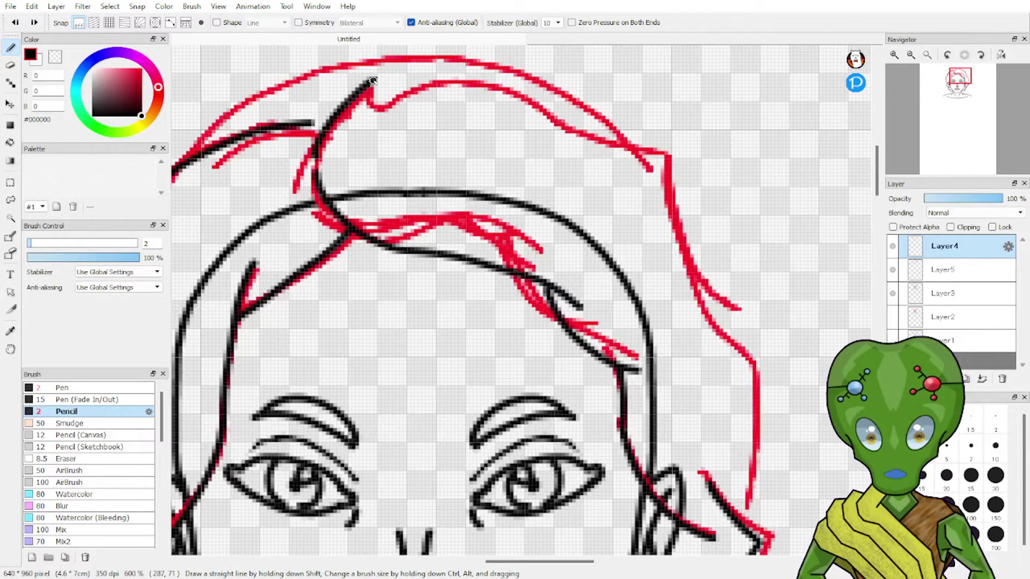
key(ctrl+z)
mouse_move(314, 158)
mouse_down()
mouse_move(370, 88)
mouse_move(395, 104)
mouse_move(454, 83)
mouse_move(511, 91)
mouse_move(639, 150)
mouse_move(677, 152)
mouse_up()
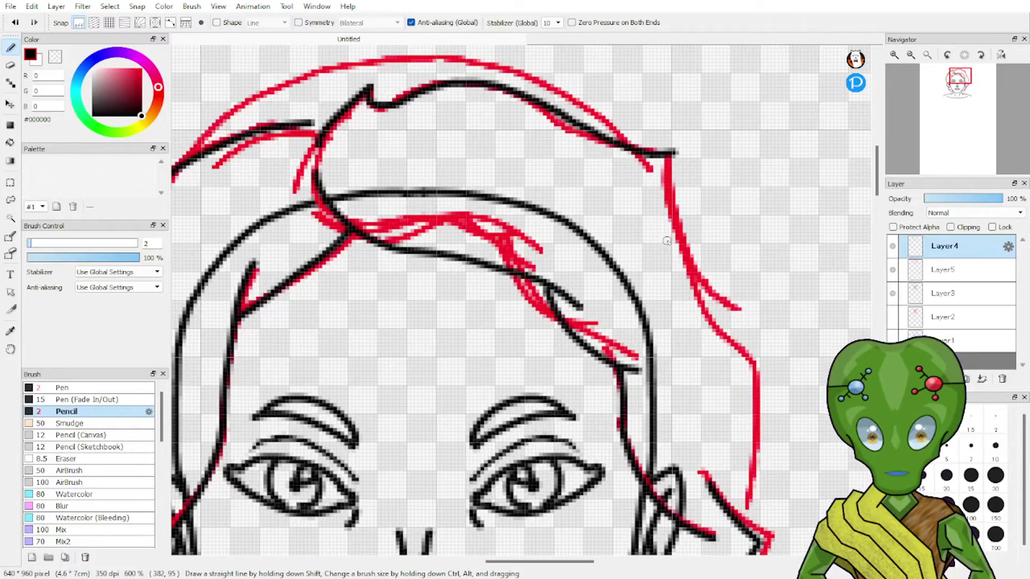
Ink the right-hand outer hair edge in black from the upper corner down to the pointed ear lock, bulging slightly outside the red sketch.
mouse_move(894, 146)
mouse_move(960, 96)
mouse_down()
mouse_move(970, 101)
mouse_move(967, 89)
mouse_up()
mouse_move(391, 178)
mouse_down()
mouse_move(399, 246)
mouse_move(459, 348)
mouse_move(497, 499)
mouse_move(466, 545)
mouse_up()
key(ctrl+z)
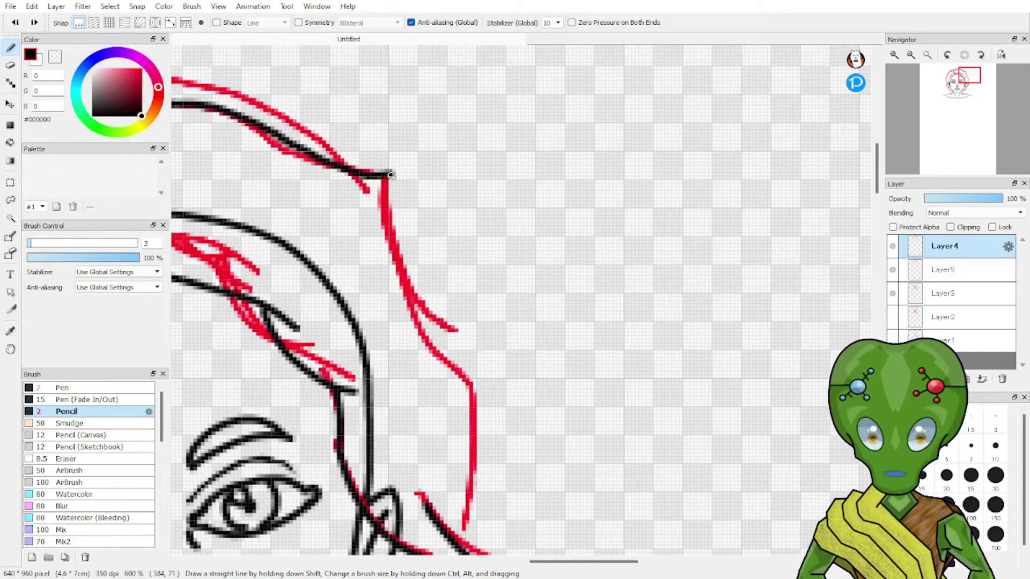
mouse_move(391, 175)
mouse_down()
mouse_move(387, 220)
mouse_move(409, 293)
mouse_move(486, 428)
mouse_move(485, 497)
mouse_move(459, 553)
mouse_up()
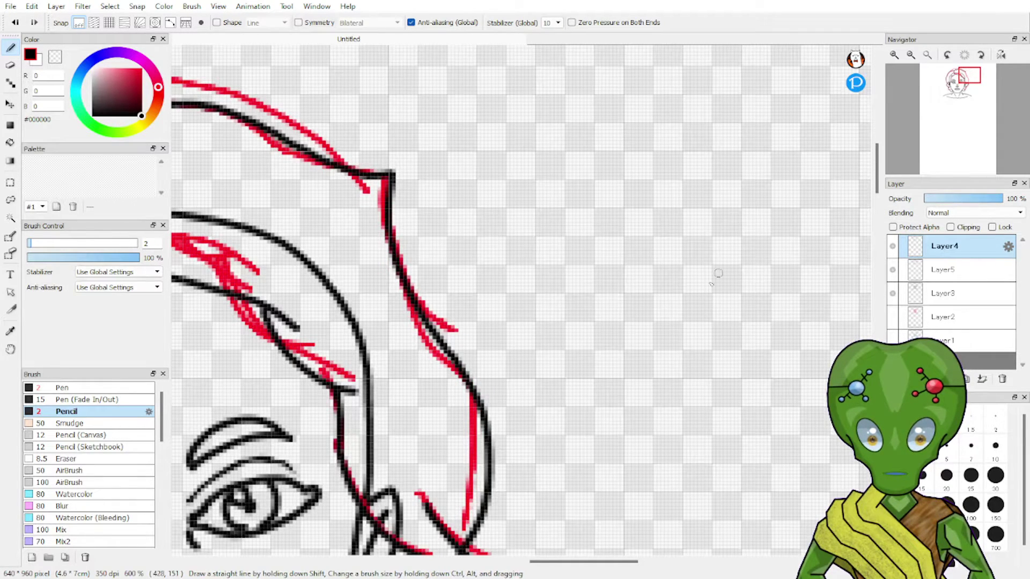
key(ctrl+z)
drag(967, 90, 966, 91)
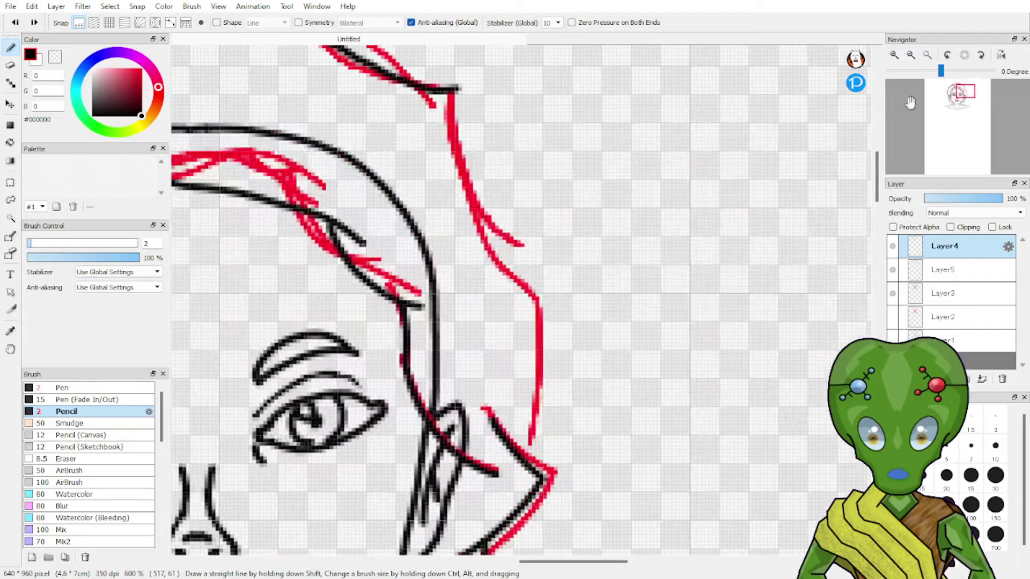
mouse_move(457, 90)
mouse_down()
mouse_move(468, 186)
mouse_move(533, 293)
mouse_move(548, 349)
mouse_move(529, 449)
mouse_up()
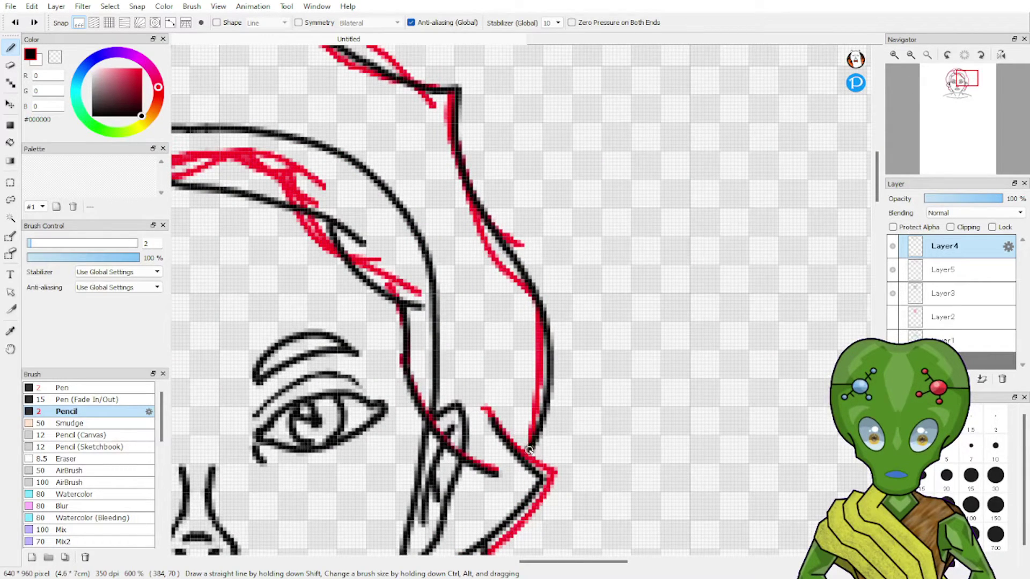
Hide the red hair sketch layer (Layer5) and extend the left-hand hair outline to meet the peak line at the parting.
click(910, 55)
click(892, 269)
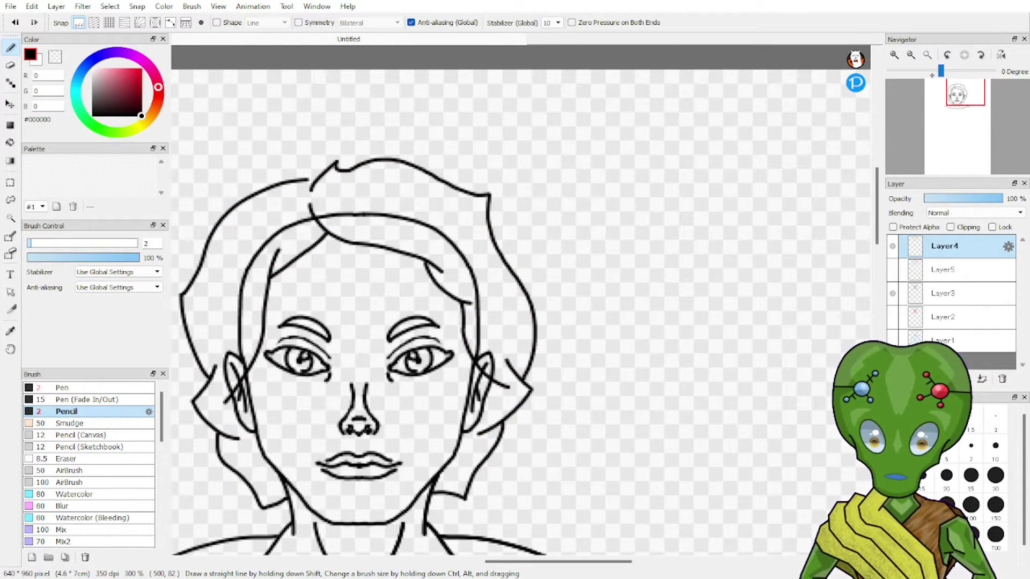
click(894, 55)
click(894, 55)
mouse_move(959, 99)
mouse_down()
mouse_move(945, 94)
mouse_move(955, 86)
mouse_up()
scroll(945, 94, down, 3)
scroll(1000, 106, up, 5)
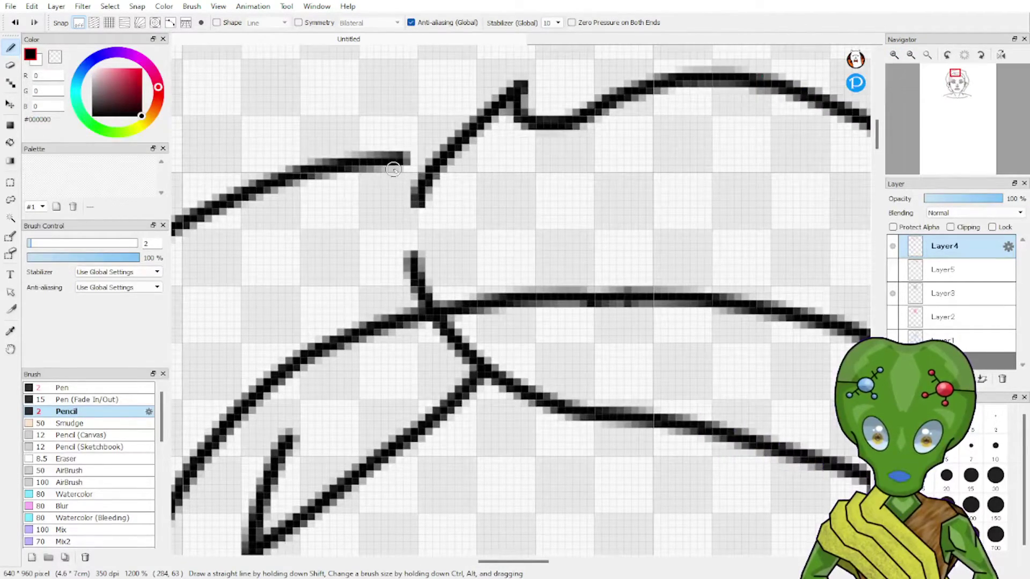
drag(405, 156, 440, 161)
Switch to the size 2 Eraser for the overlapping lines around the left-hand ear.
mouse_move(940, 71)
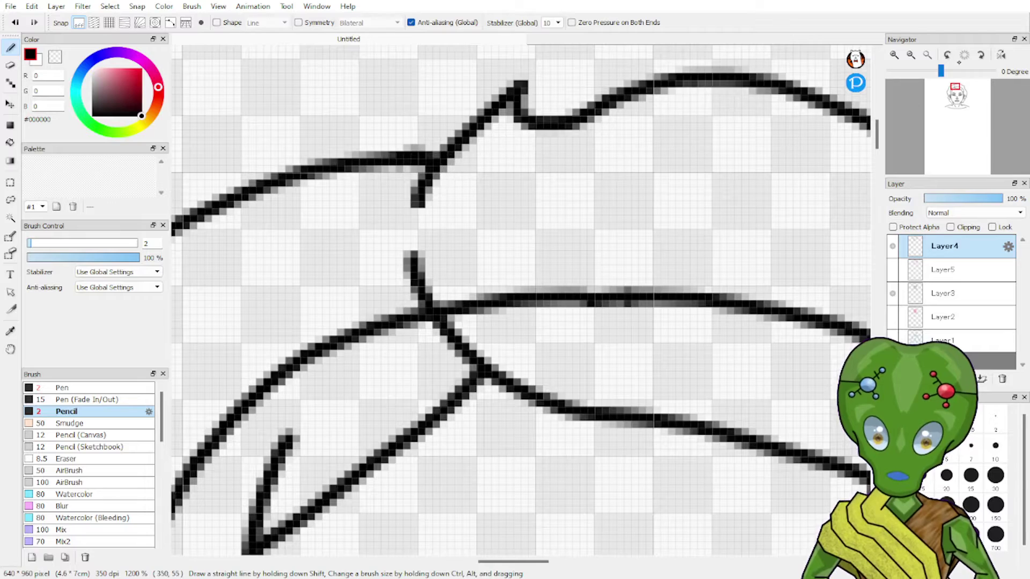
drag(957, 96, 950, 84)
key(e)
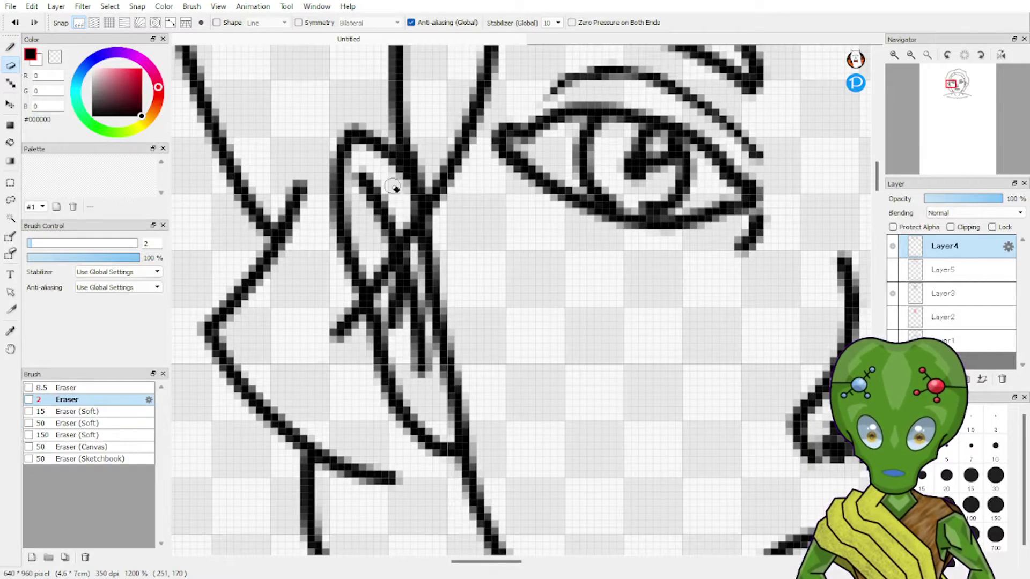
Delete the sketch layers Layer5, Layer2 and Layer1, keeping the Layer4 hair ink and the Layer3 head linework.
click(949, 271)
click(1002, 378)
click(944, 293)
click(1002, 379)
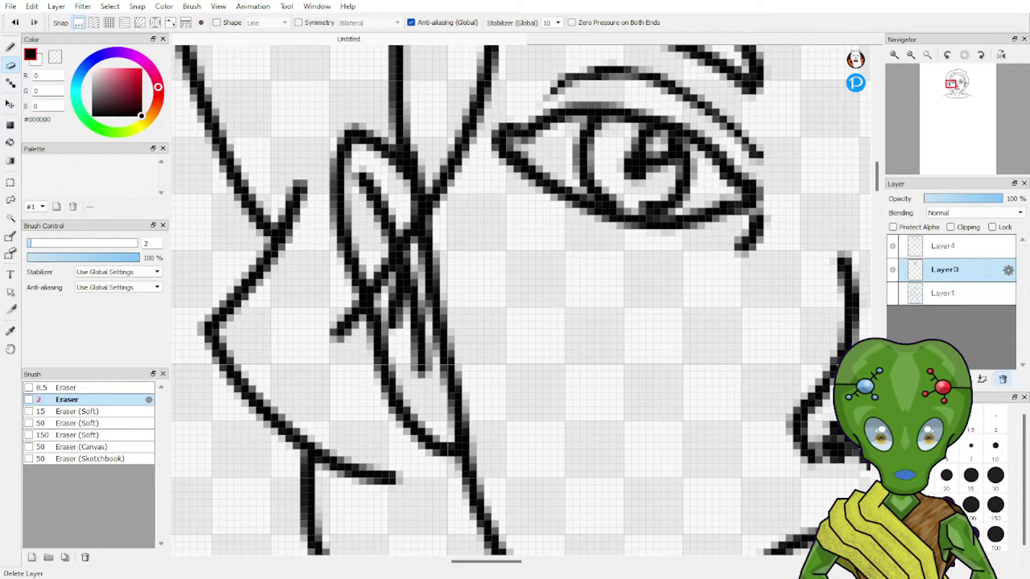
click(1002, 378)
key(ctrl+z)
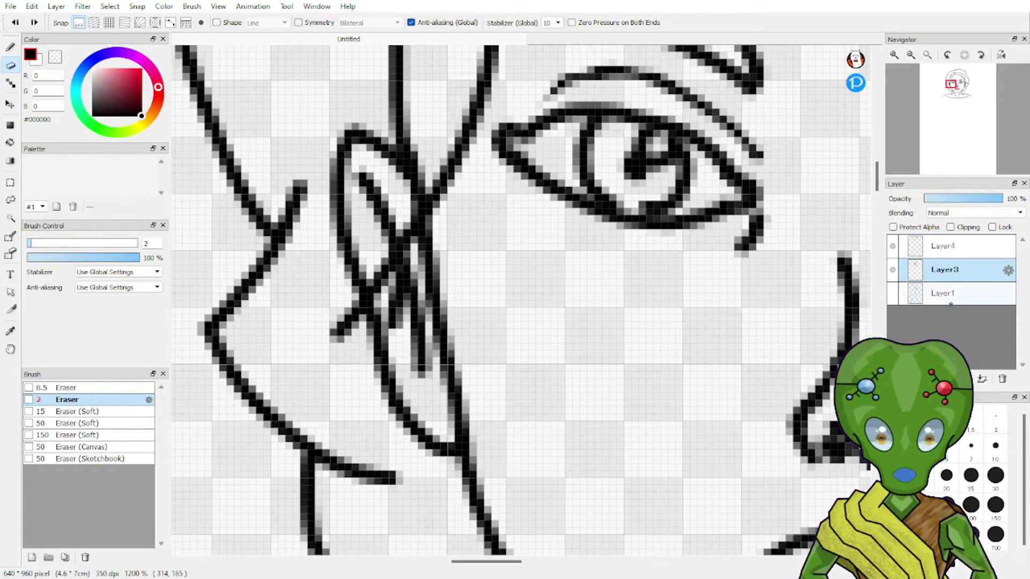
click(950, 294)
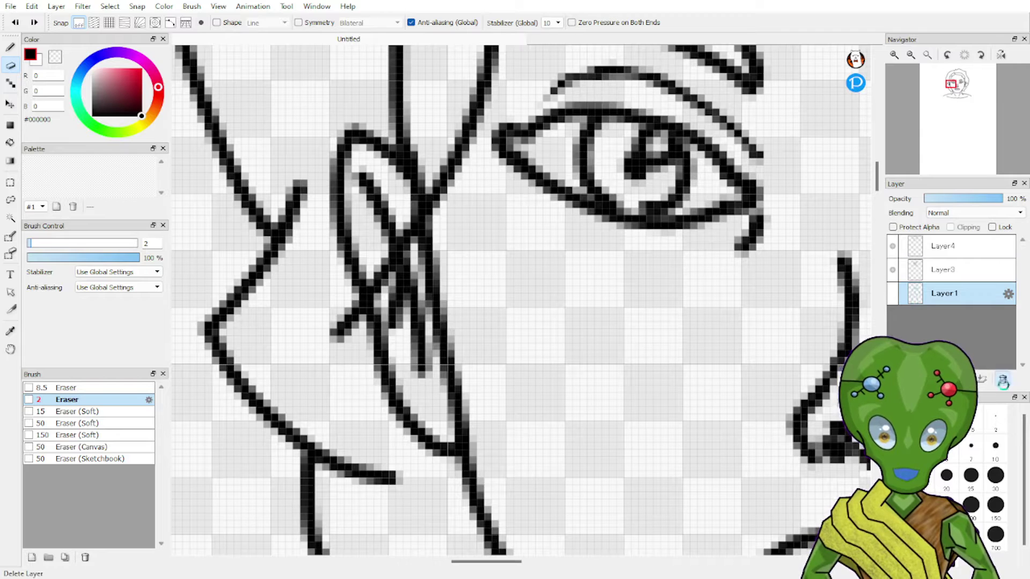
click(1003, 379)
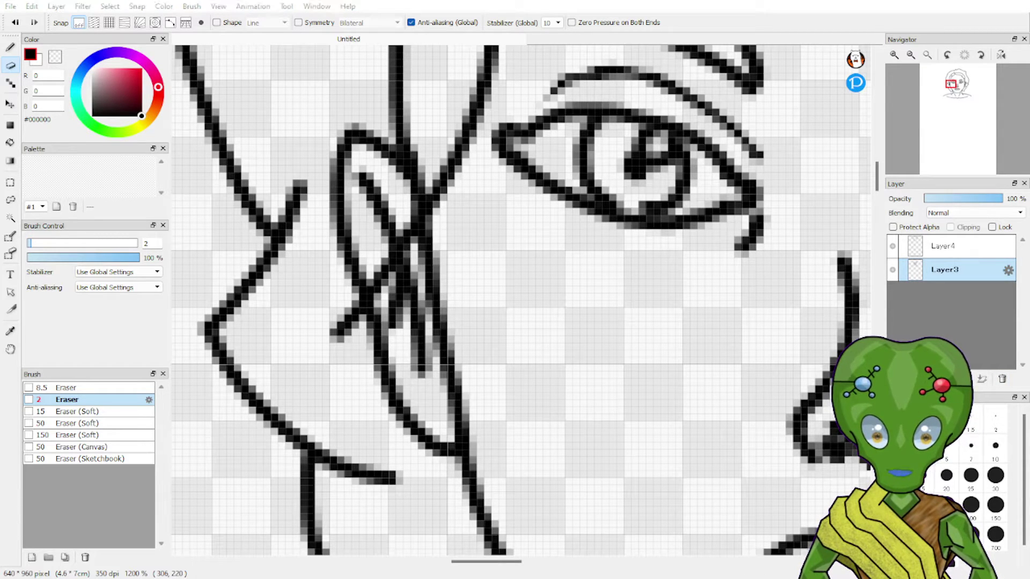
Check the hair ink on its own by temporarily hiding the head linework in Layer3, with Layer4 made active.
click(911, 57)
click(911, 56)
click(911, 57)
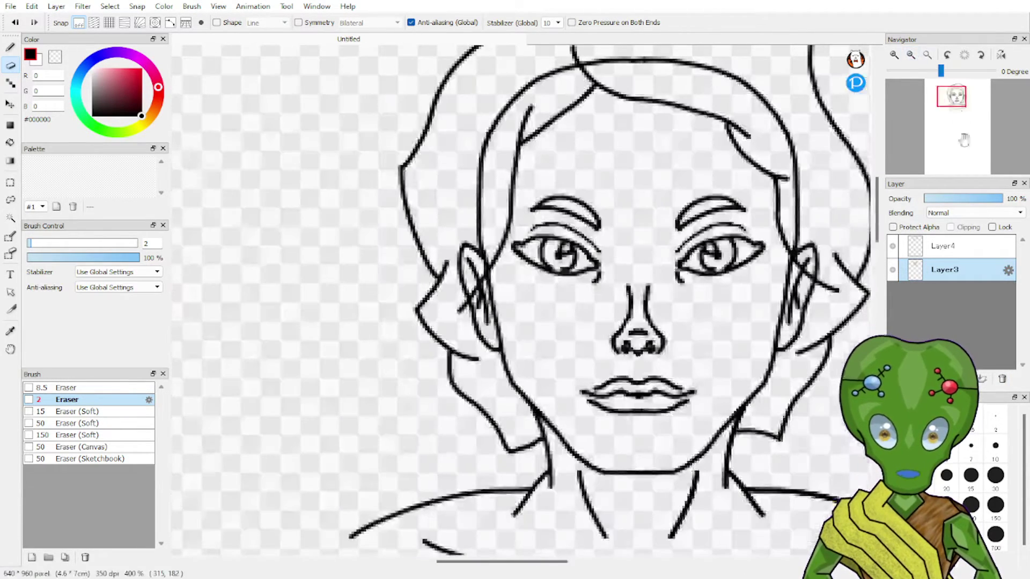
drag(948, 106, 954, 96)
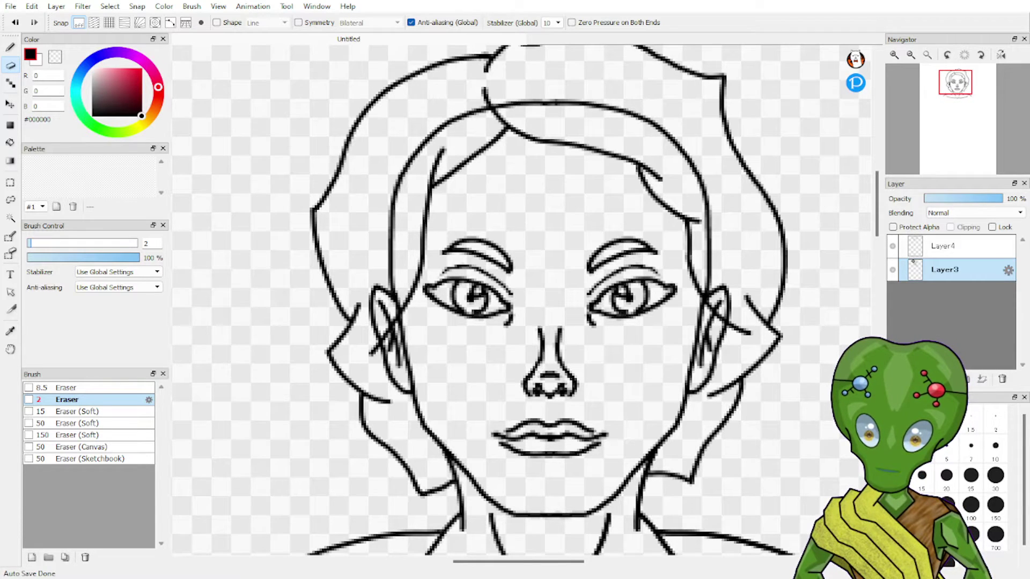
click(892, 270)
click(917, 252)
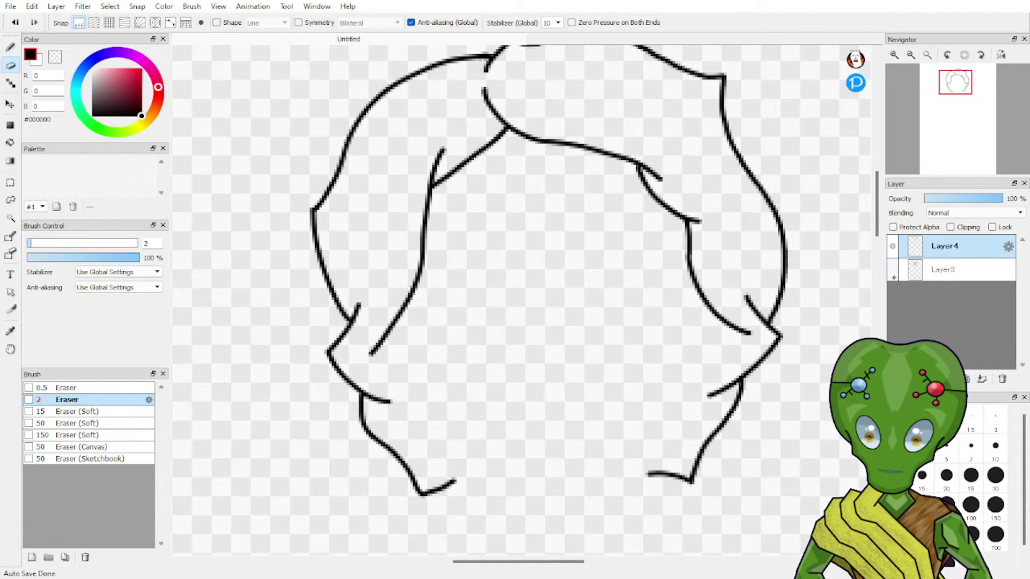
click(891, 271)
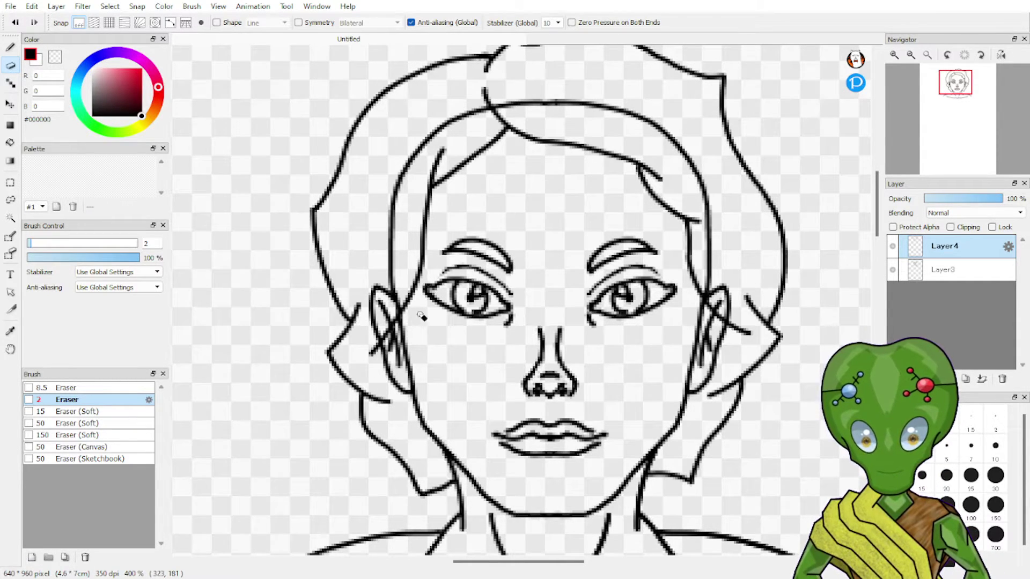
Set the drawing colour to a strong red with RGB 196, 49, 40 for the hair.
drag(142, 62, 137, 76)
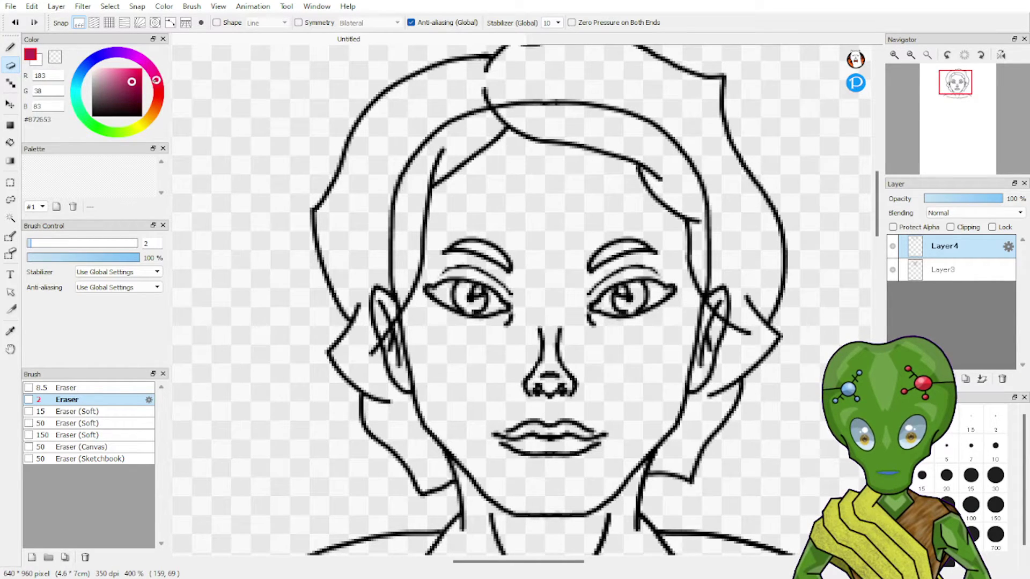
mouse_move(156, 80)
mouse_down()
mouse_move(156, 105)
mouse_move(142, 98)
mouse_move(158, 91)
mouse_up()
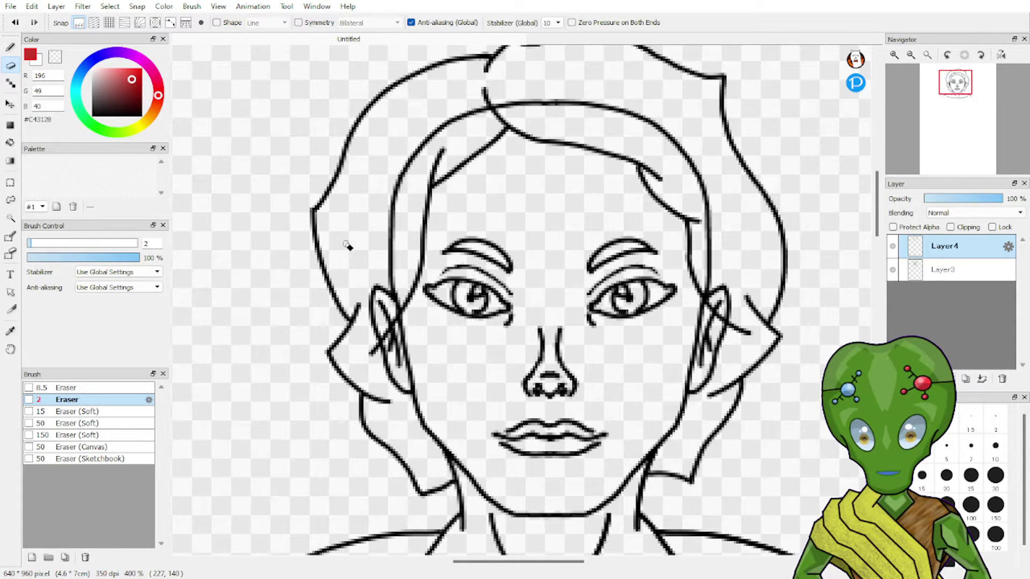
mouse_move(971, 126)
drag(951, 100, 955, 97)
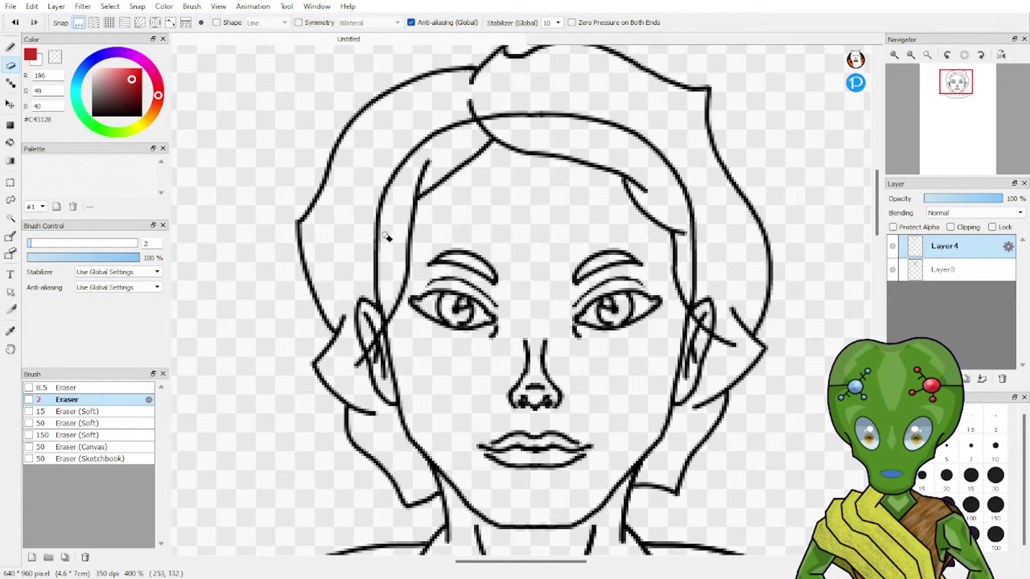
Switch to the Bucket tool and add a new layer placed beneath Layer4 and Layer3 for the hair colour.
click(10, 142)
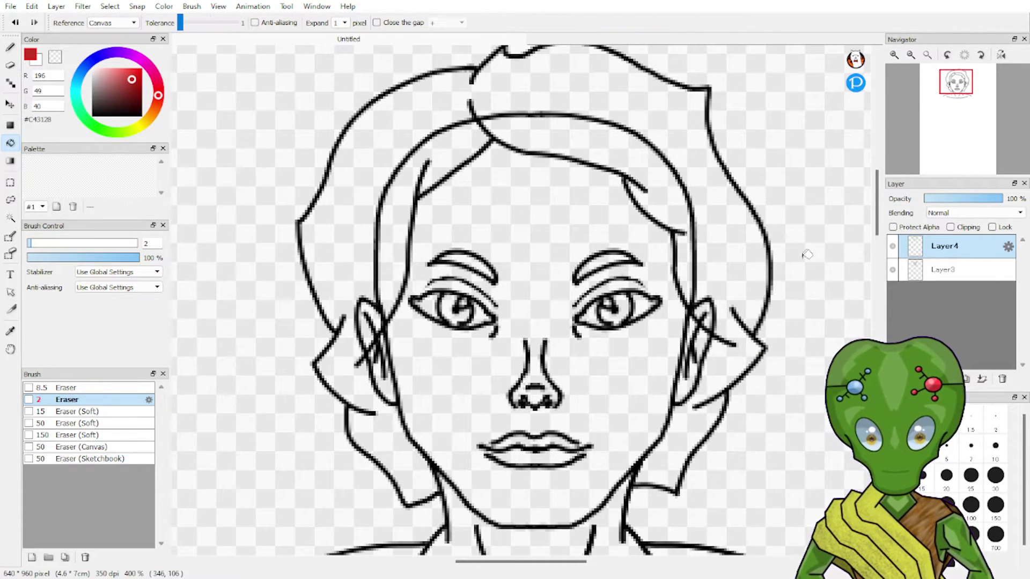
click(895, 380)
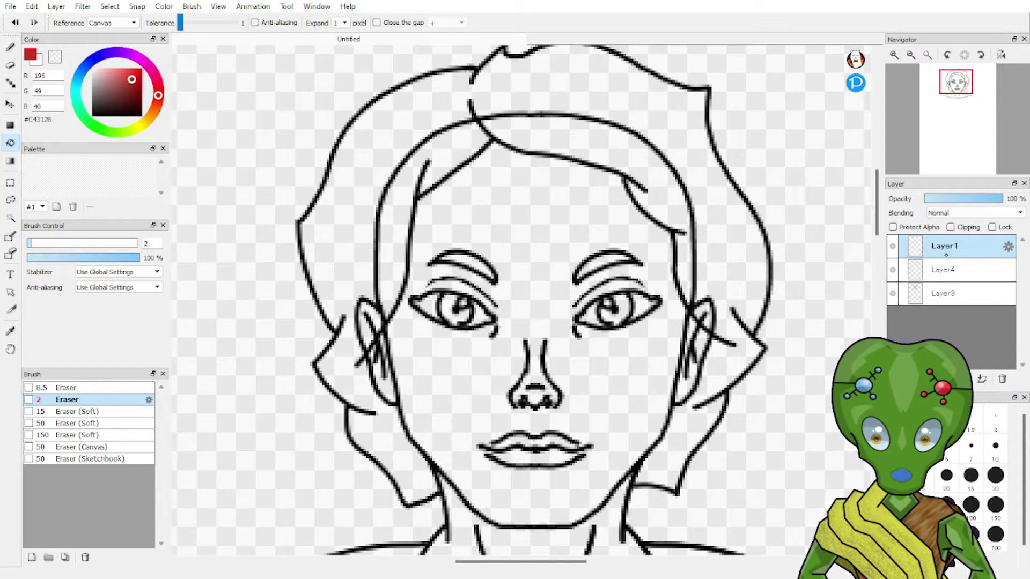
drag(947, 264, 947, 305)
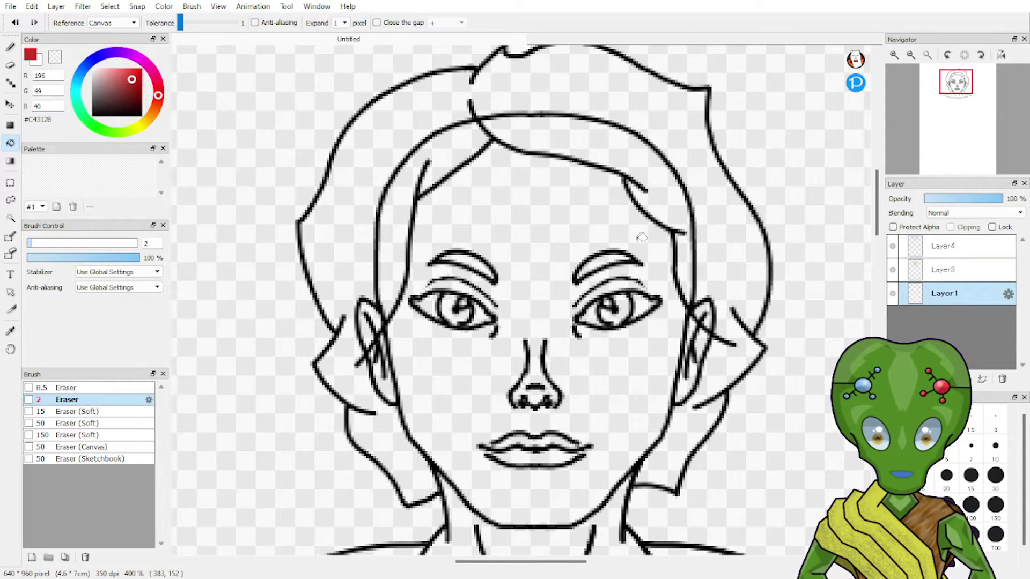
Bucket-fill the outer hair, the left-hand front strand and the fringe area with red on Layer1.
click(569, 96)
click(454, 145)
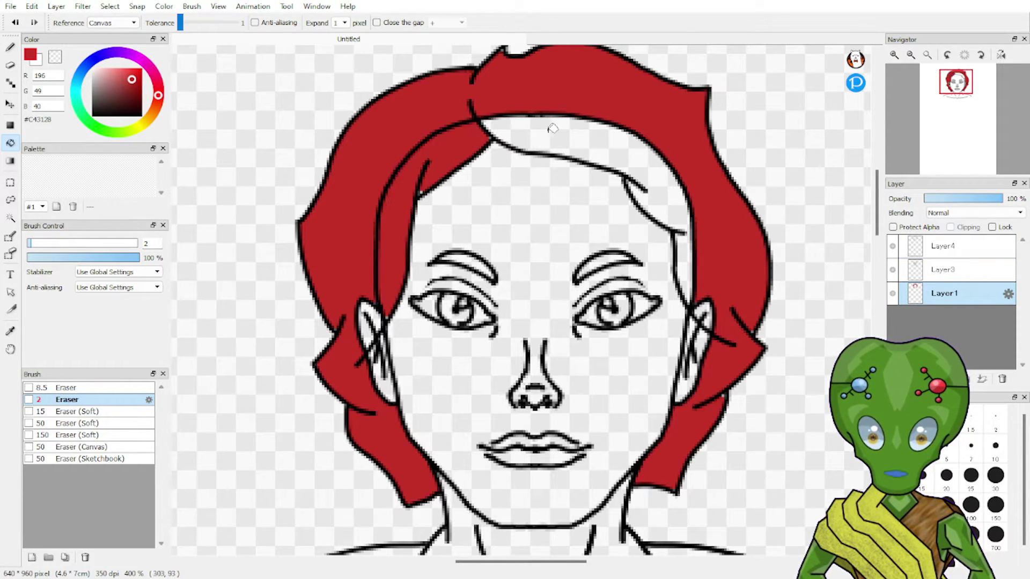
click(552, 128)
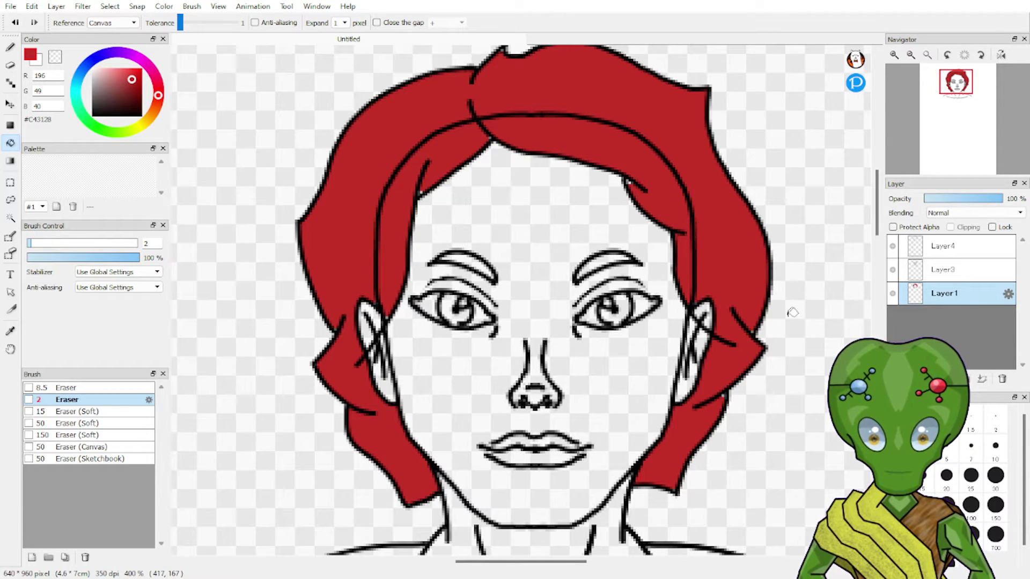
Hide Layer3, fill the gaps over the ears and along the skull line with red using Bucket and Pencil, and show Layer3 again.
click(893, 270)
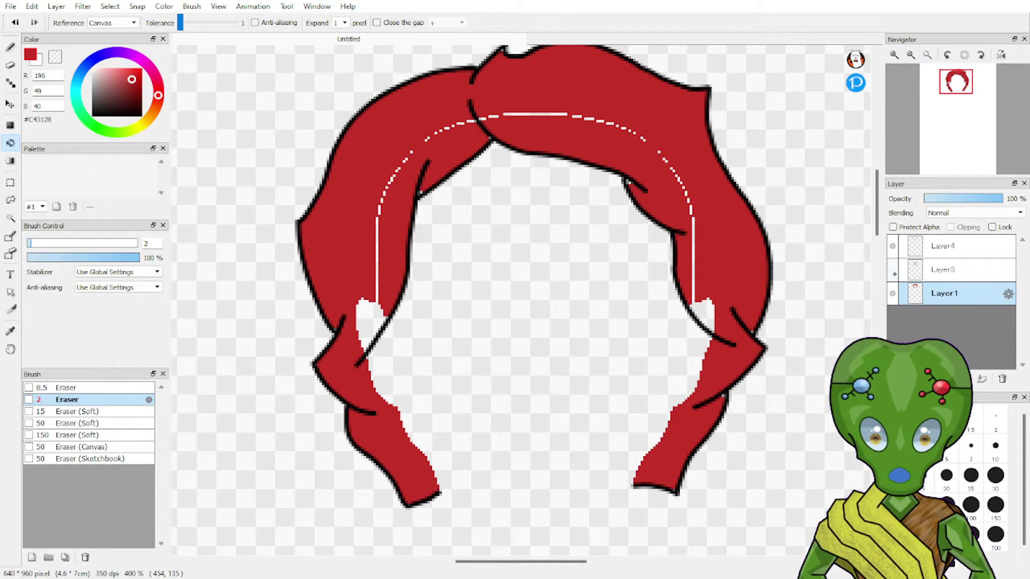
click(367, 312)
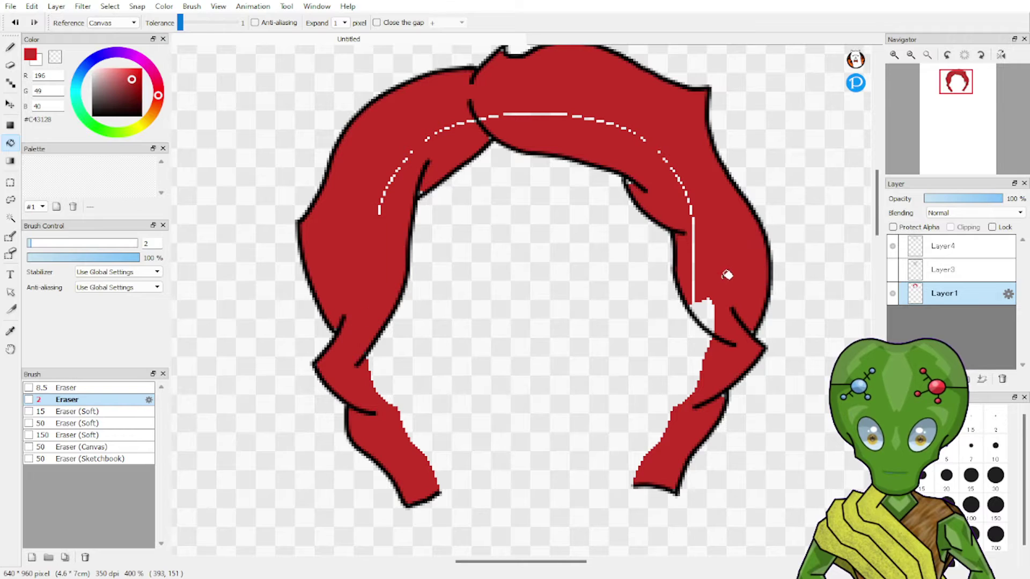
click(712, 298)
key(b)
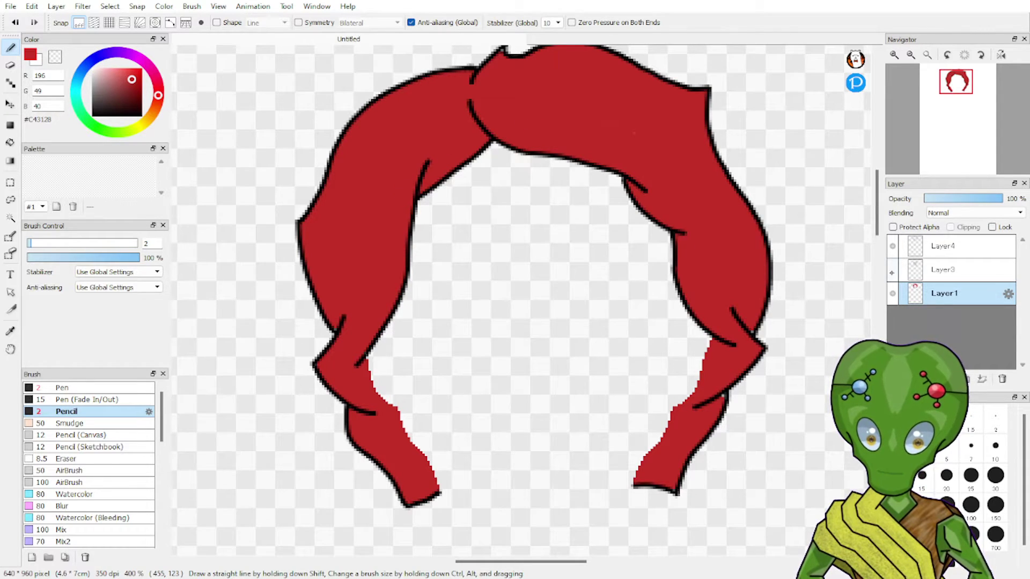
click(892, 269)
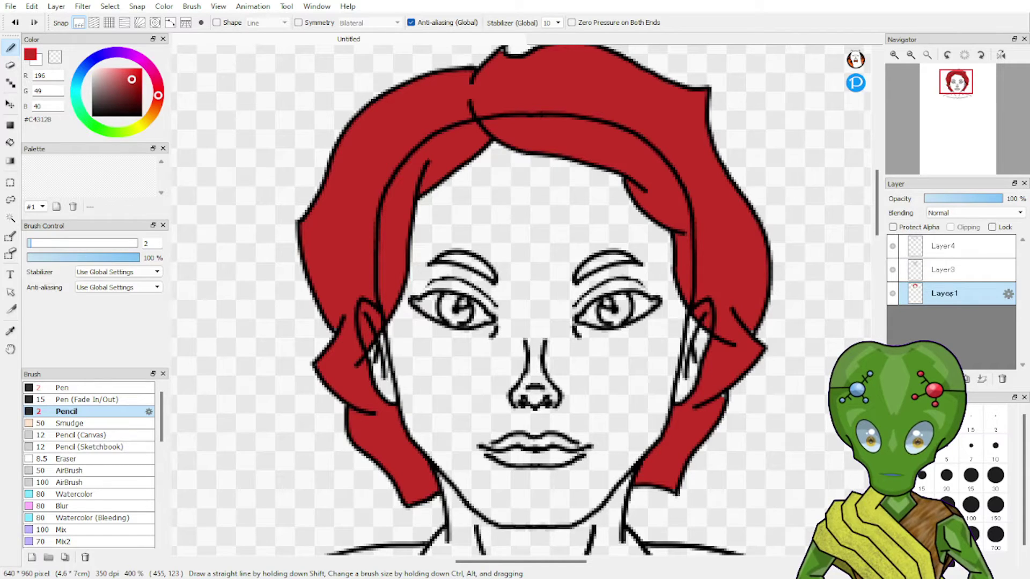
Inspect the red fill around the left-hand ear and try placing Layer1 between Layer4 and Layer3.
drag(949, 294, 921, 308)
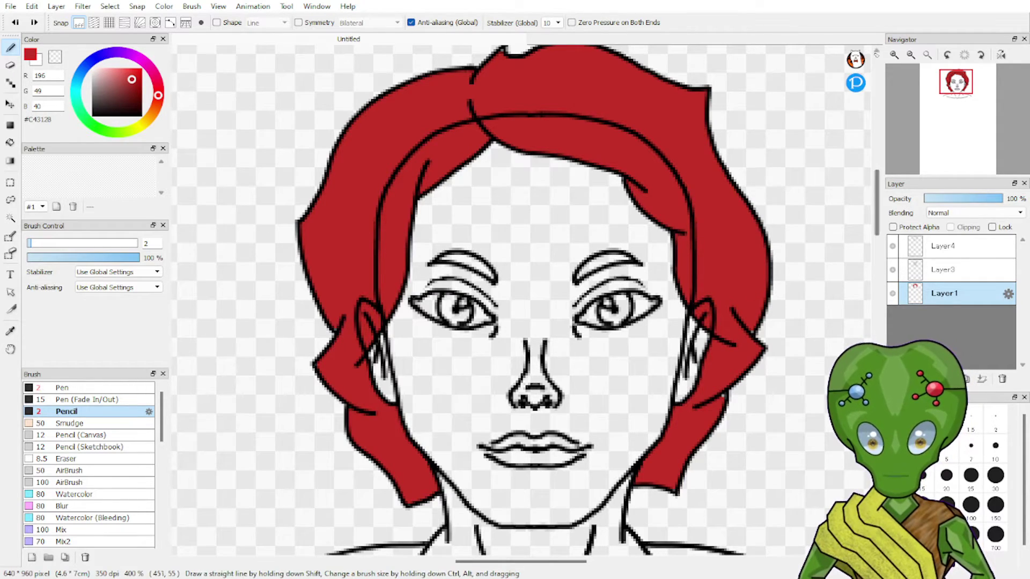
triple_click(894, 55)
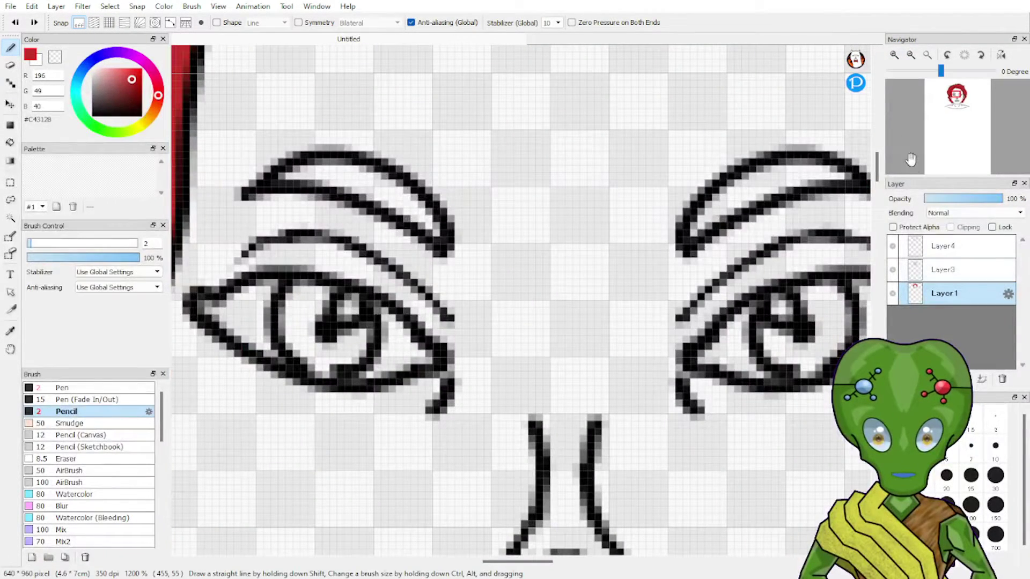
drag(954, 110, 951, 105)
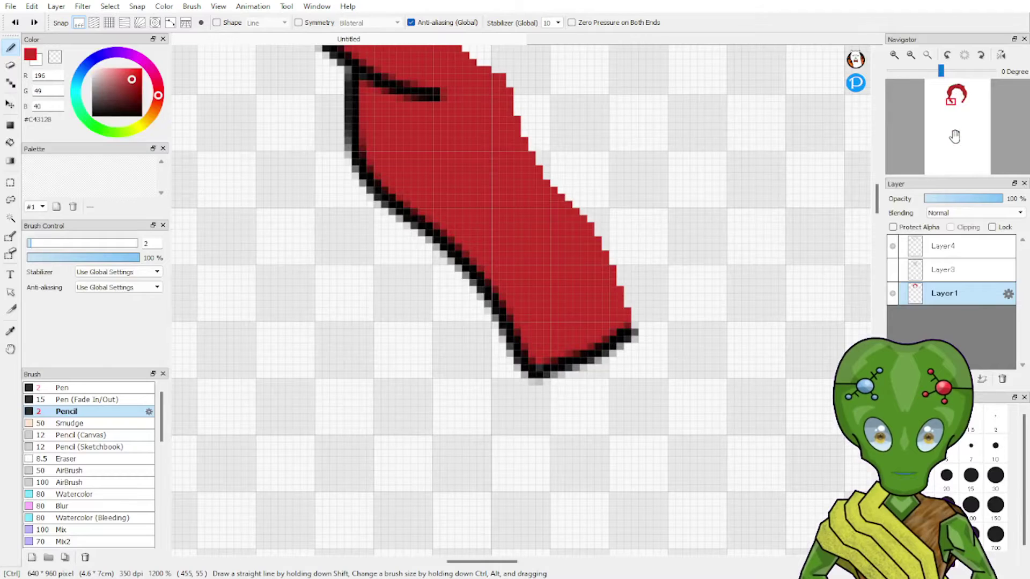
drag(954, 138, 953, 82)
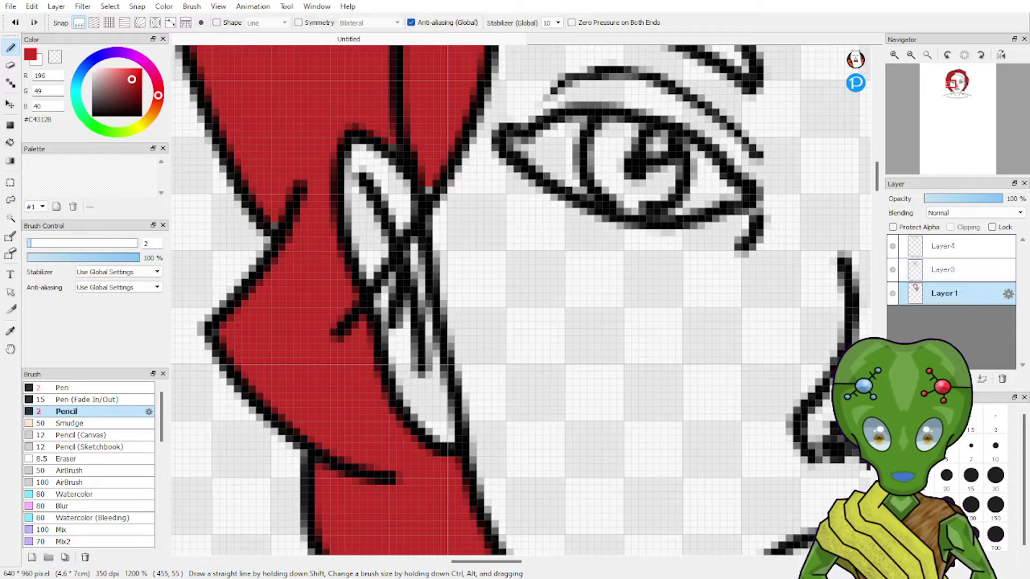
drag(936, 293, 936, 265)
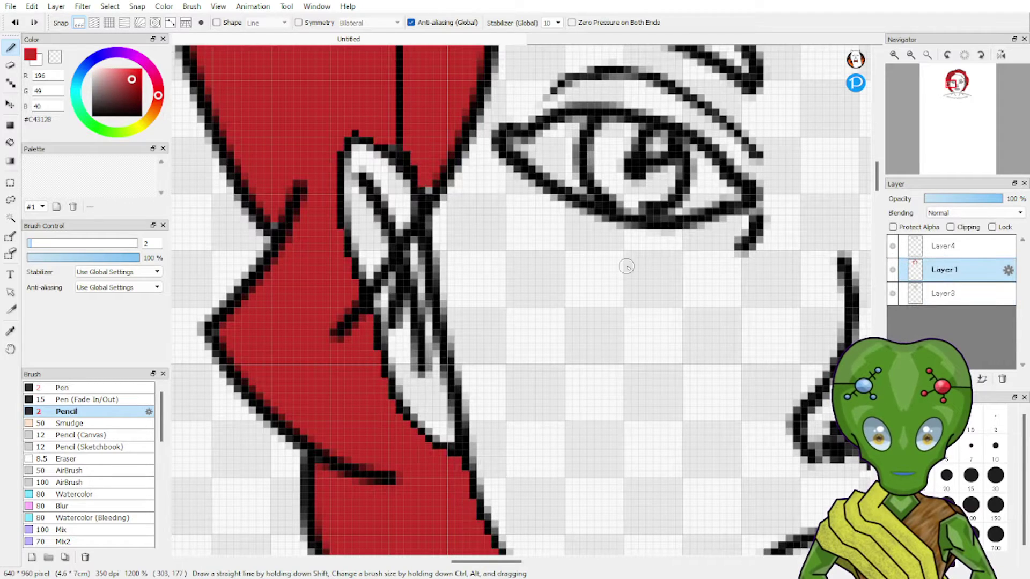
Undo the layer reordering and all of the red hair fills on Layer1.
key(ctrl+z)
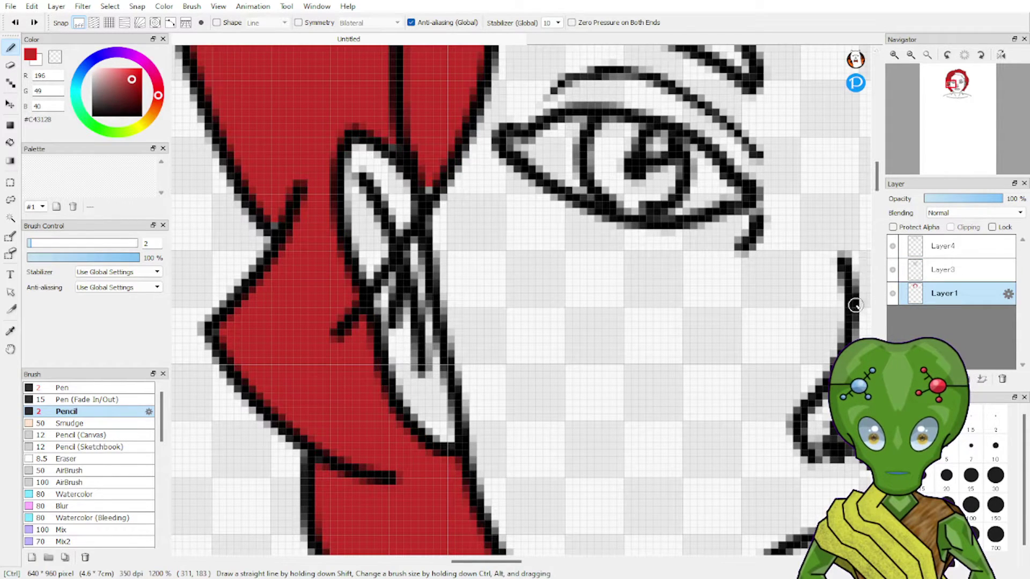
key(ctrl+z)
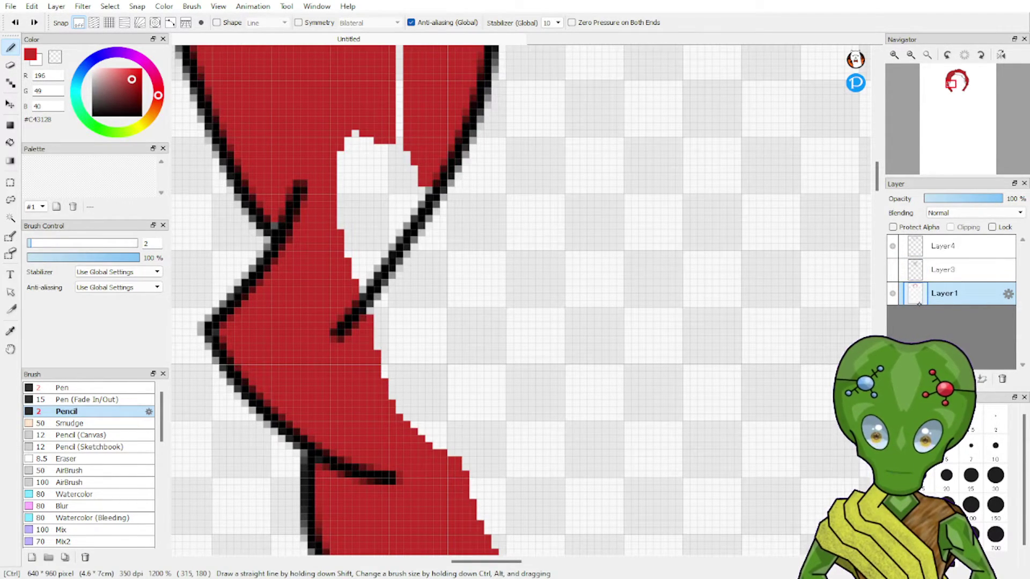
key(ctrl+z)
key(ctrl+z)
key(ctrl+z)
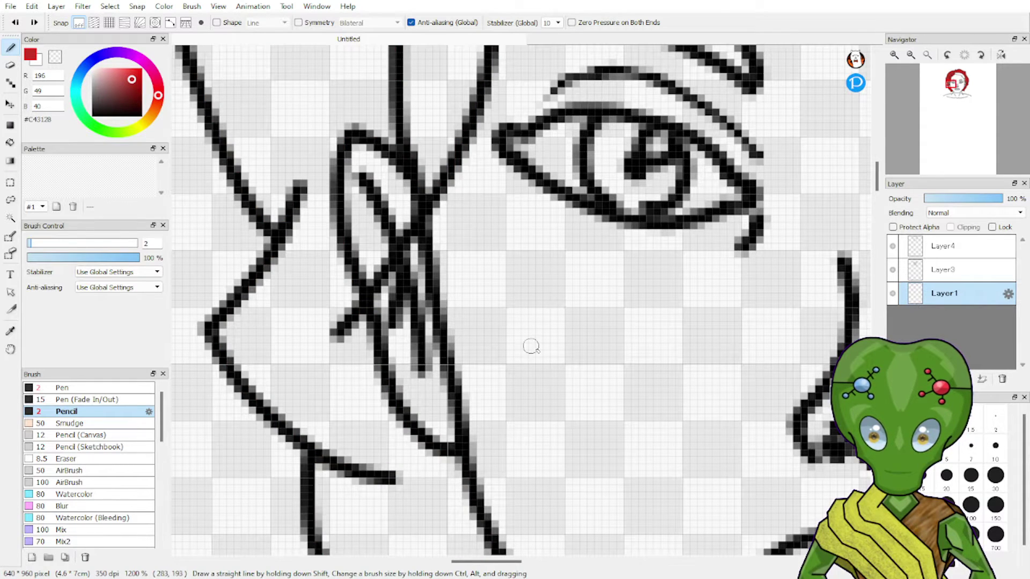
Paint a red border with the size 2 Pencil around the outside of the left-hand ear and down the jaw to the lower hair tip.
mouse_move(324, 225)
mouse_down()
mouse_move(352, 302)
mouse_move(323, 186)
mouse_move(319, 206)
mouse_move(323, 160)
mouse_move(335, 123)
mouse_move(330, 130)
mouse_move(353, 108)
mouse_move(331, 157)
mouse_move(369, 117)
mouse_move(386, 152)
mouse_up()
mouse_move(339, 209)
mouse_down()
mouse_move(377, 391)
mouse_move(377, 382)
mouse_move(410, 444)
mouse_move(434, 455)
mouse_move(394, 433)
mouse_move(452, 460)
mouse_up()
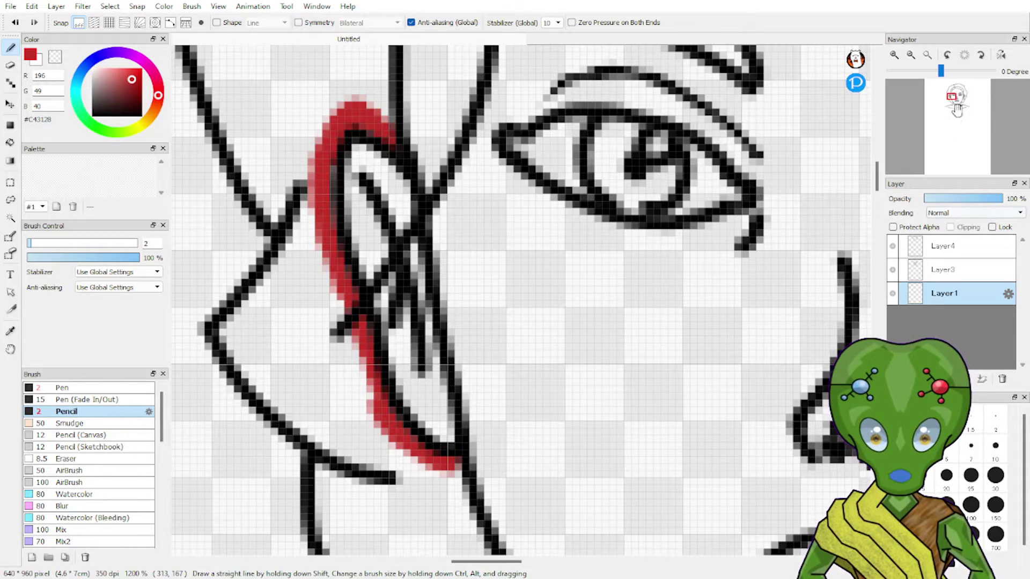
drag(954, 100, 952, 103)
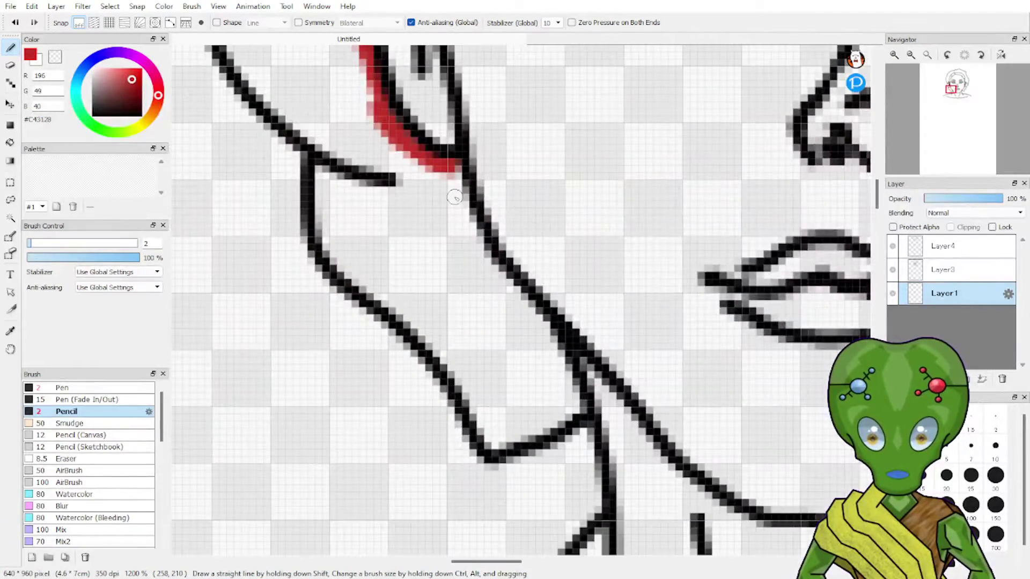
mouse_move(450, 176)
mouse_down()
mouse_move(508, 307)
mouse_move(526, 307)
mouse_move(510, 288)
mouse_move(554, 345)
mouse_move(574, 408)
mouse_up()
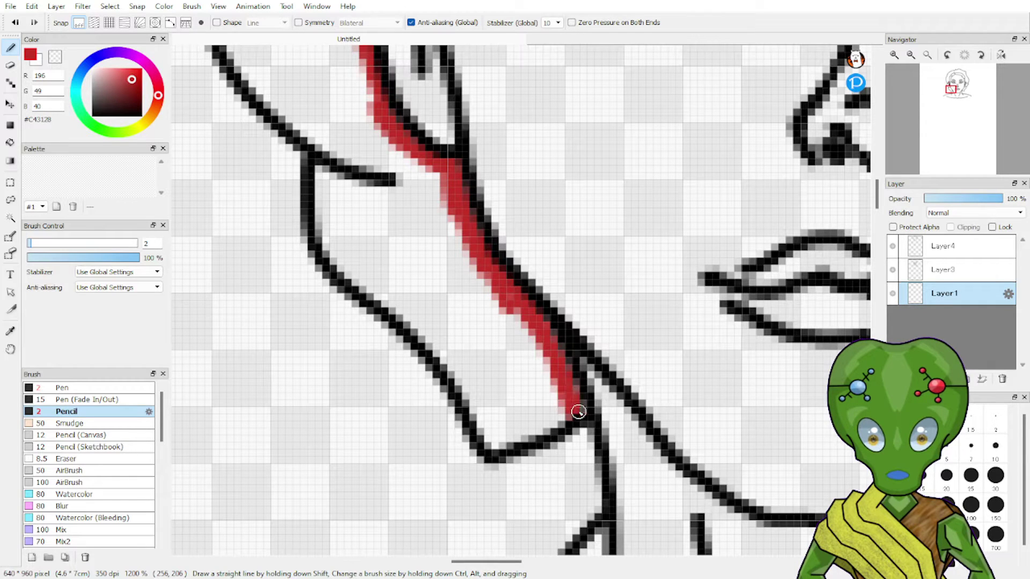
drag(953, 105, 952, 96)
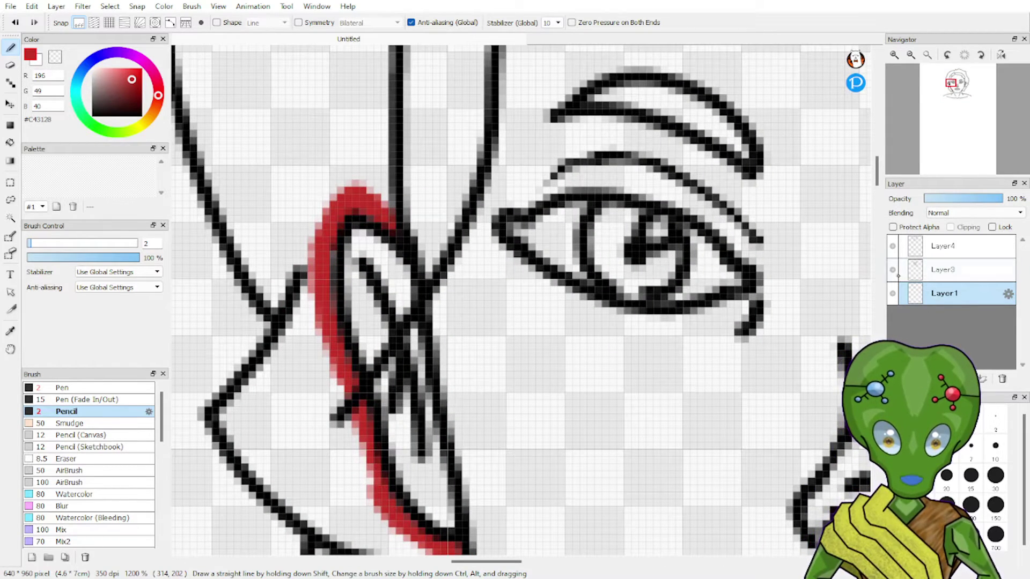
Paint the hair-covered upper part of the left-hand ear red and begin the red border up the front strand's inner edge.
click(893, 270)
click(892, 270)
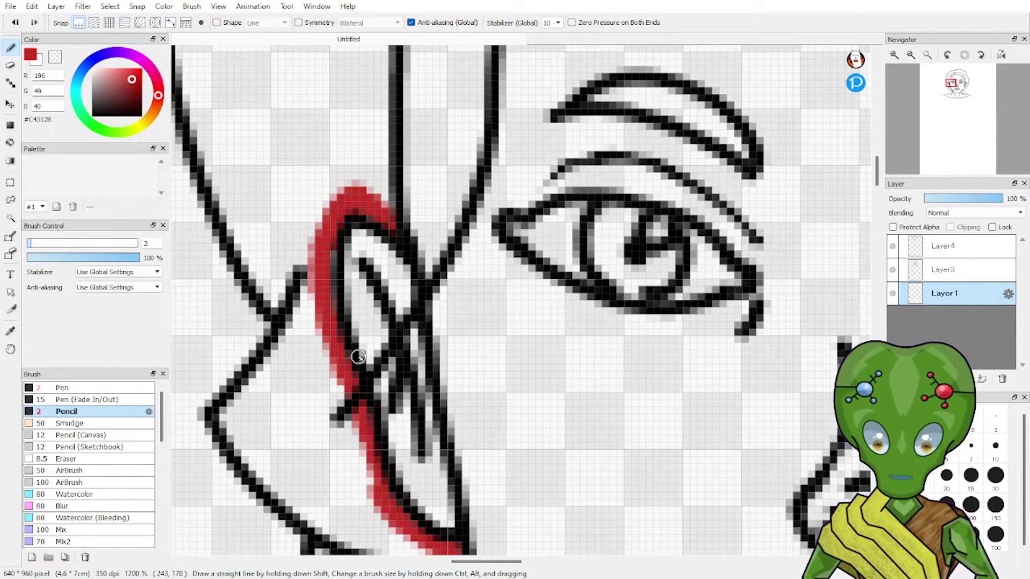
mouse_move(358, 356)
mouse_down()
mouse_move(439, 224)
mouse_move(427, 270)
mouse_move(462, 174)
mouse_move(365, 343)
mouse_move(397, 256)
mouse_move(359, 318)
mouse_move(366, 272)
mouse_move(356, 245)
mouse_move(334, 301)
mouse_move(357, 317)
mouse_up()
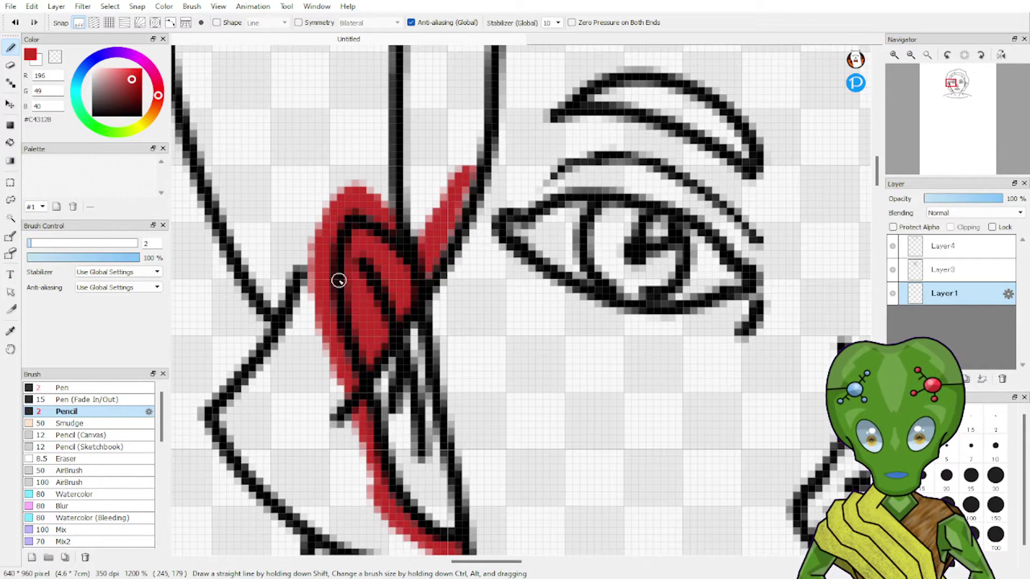
mouse_move(339, 280)
mouse_down()
mouse_move(409, 224)
mouse_move(405, 287)
mouse_move(449, 238)
mouse_up()
mouse_move(462, 171)
mouse_down()
mouse_move(437, 225)
mouse_move(476, 161)
mouse_up()
Continue the red border up the inside of the left-hand hair strand to the parting and along the start of the fringe line.
drag(953, 97, 954, 93)
mouse_move(472, 495)
mouse_down()
mouse_move(471, 369)
mouse_move(509, 231)
mouse_move(537, 196)
mouse_move(523, 233)
mouse_move(732, 67)
mouse_move(706, 96)
mouse_up()
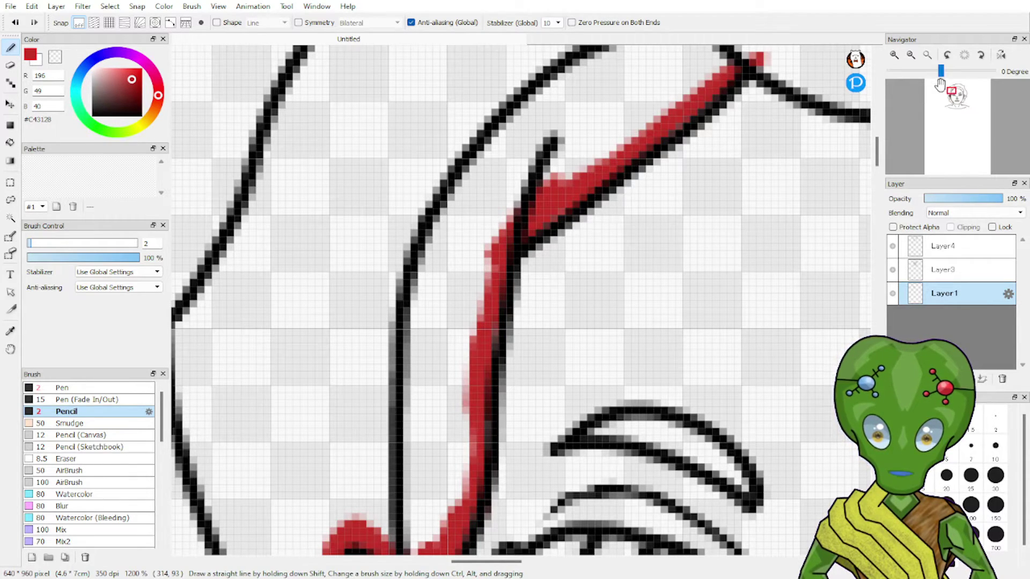
drag(951, 81, 957, 91)
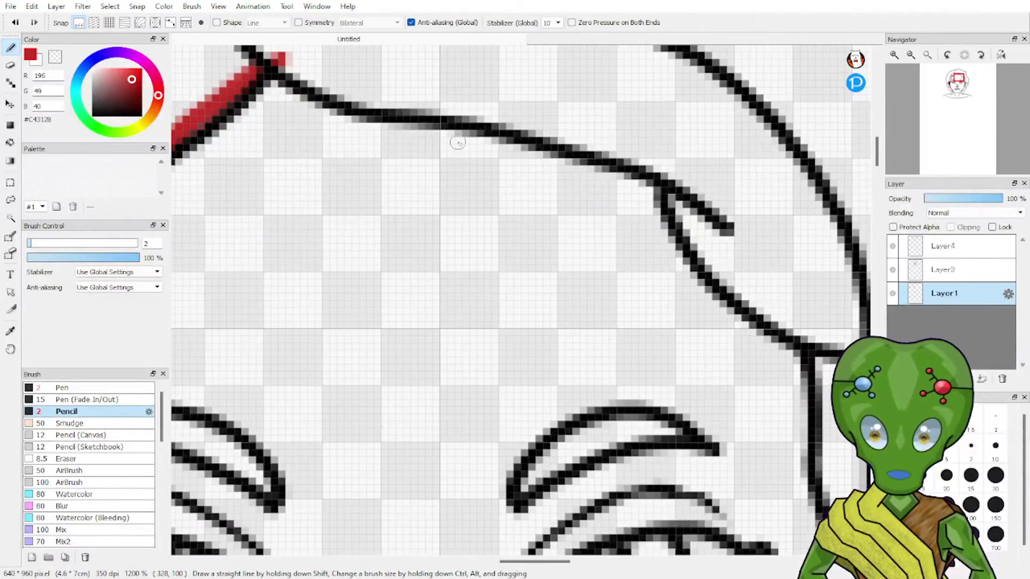
mouse_move(272, 58)
mouse_down()
mouse_move(381, 96)
mouse_move(370, 100)
mouse_move(483, 96)
mouse_move(373, 98)
mouse_move(488, 115)
mouse_move(468, 142)
mouse_up()
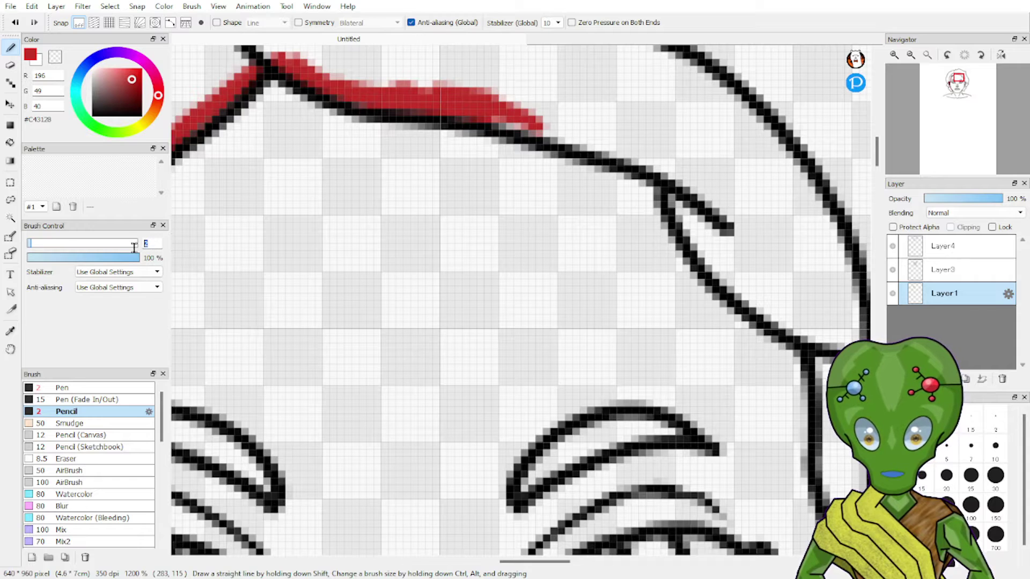
Set the Pencil size to 8 and continue the red border along the fringe and down the right-hand strand to above the ear.
text(8)
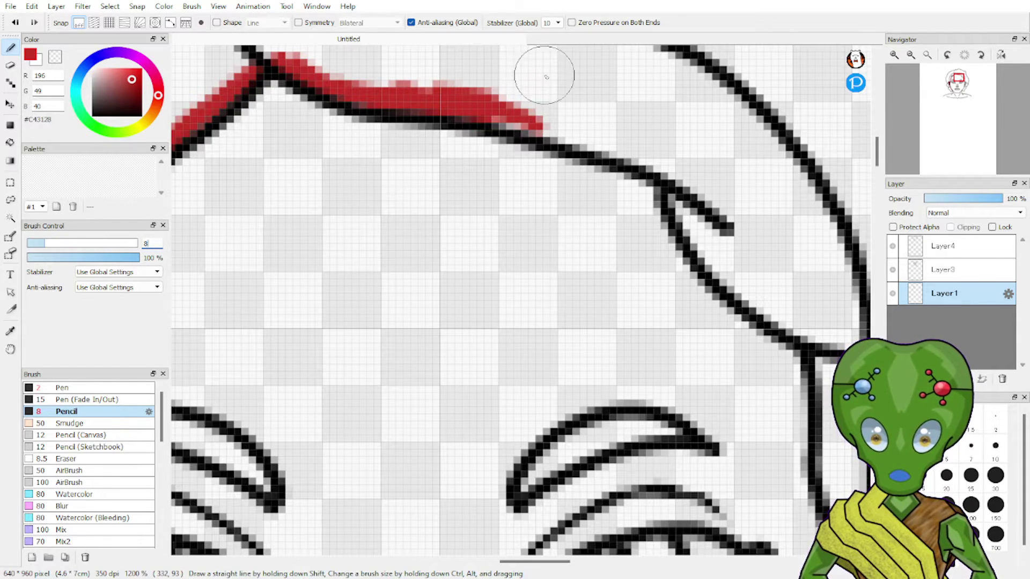
mouse_move(542, 75)
mouse_down()
mouse_move(552, 113)
mouse_move(508, 104)
mouse_move(598, 120)
mouse_move(627, 132)
mouse_move(580, 125)
mouse_move(700, 164)
mouse_move(668, 148)
mouse_move(706, 190)
mouse_move(723, 224)
mouse_move(700, 202)
mouse_move(729, 254)
mouse_move(822, 329)
mouse_move(843, 336)
mouse_move(858, 317)
mouse_up()
drag(961, 99, 963, 96)
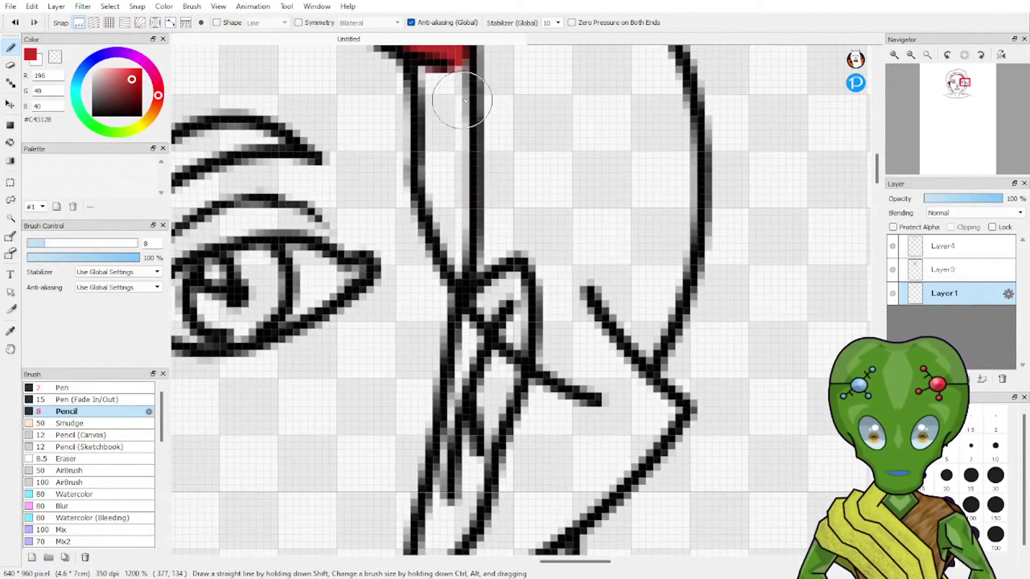
mouse_move(460, 92)
mouse_down()
mouse_move(444, 104)
mouse_move(456, 103)
mouse_move(458, 198)
mouse_move(482, 248)
mouse_move(556, 338)
mouse_move(539, 301)
mouse_move(577, 314)
mouse_move(590, 361)
mouse_move(611, 384)
mouse_up()
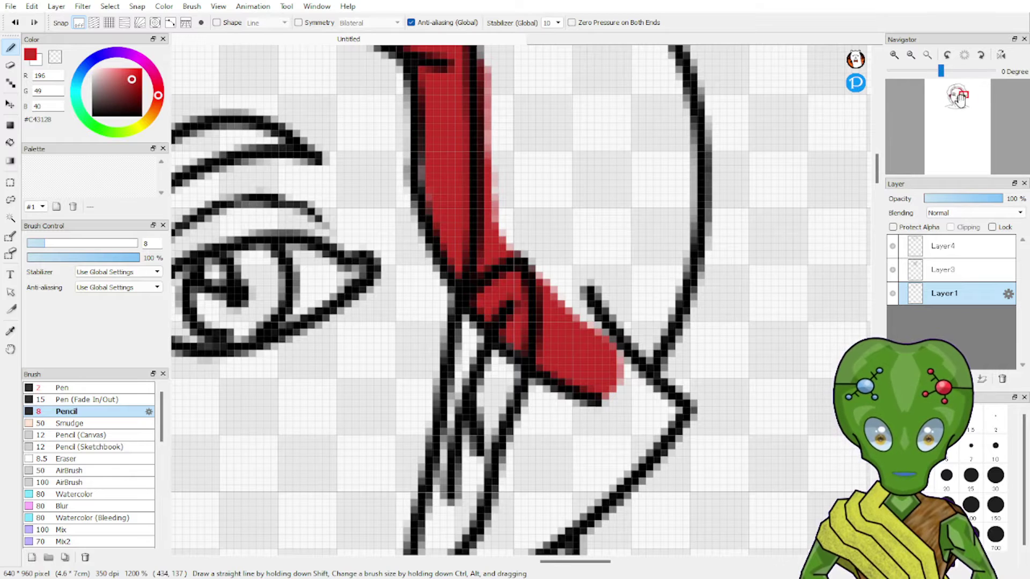
Paint the red border around the outside of the right-hand ear and down the jaw to the lower hair tip.
drag(961, 95, 966, 86)
mouse_move(553, 158)
mouse_down()
mouse_move(519, 120)
mouse_move(453, 305)
mouse_move(402, 356)
mouse_move(384, 352)
mouse_up()
drag(957, 99, 961, 91)
drag(555, 101, 457, 248)
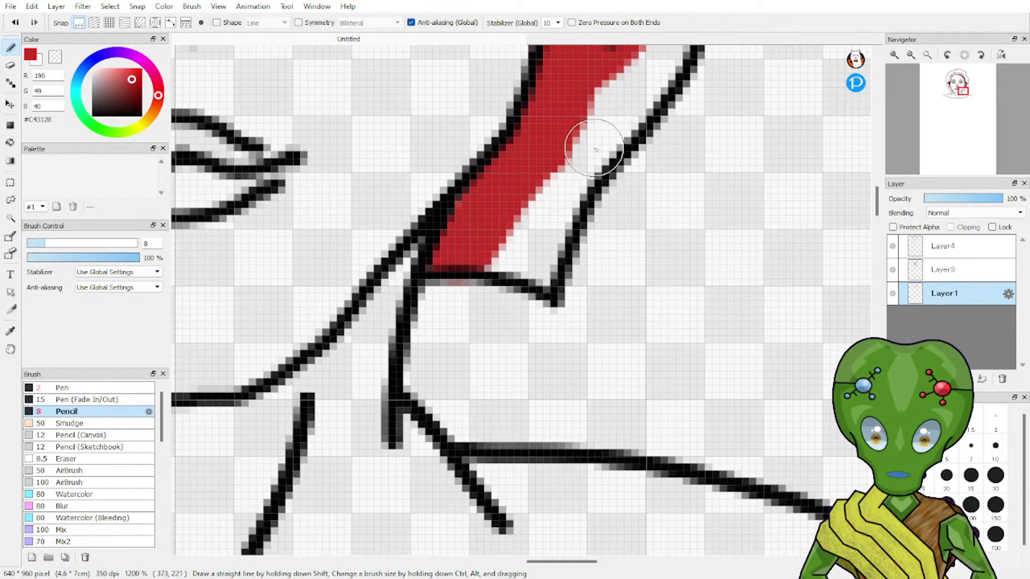
Hide and show Layer3 to inspect the red hair border with and without the face linework.
drag(963, 105, 956, 102)
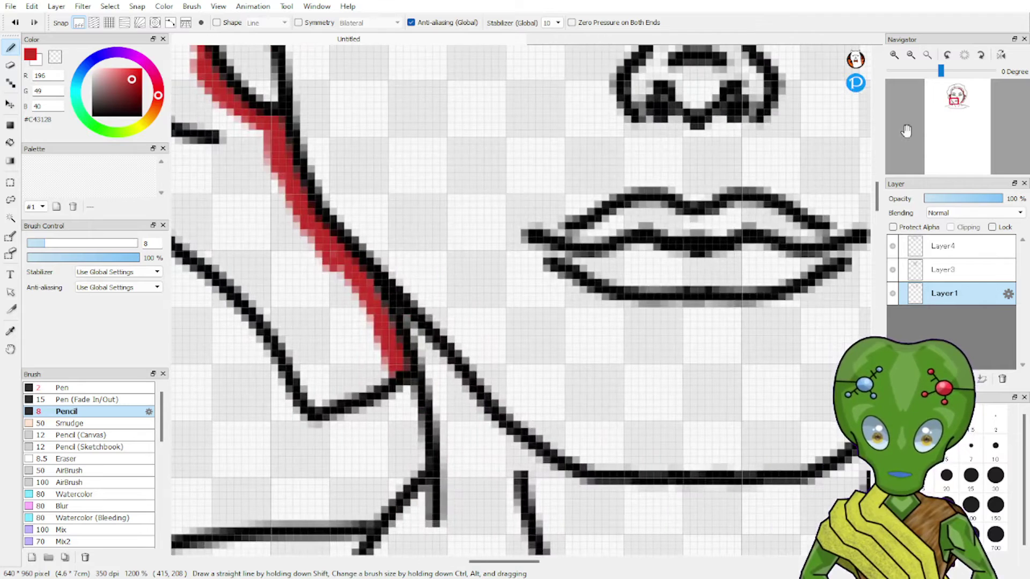
click(893, 275)
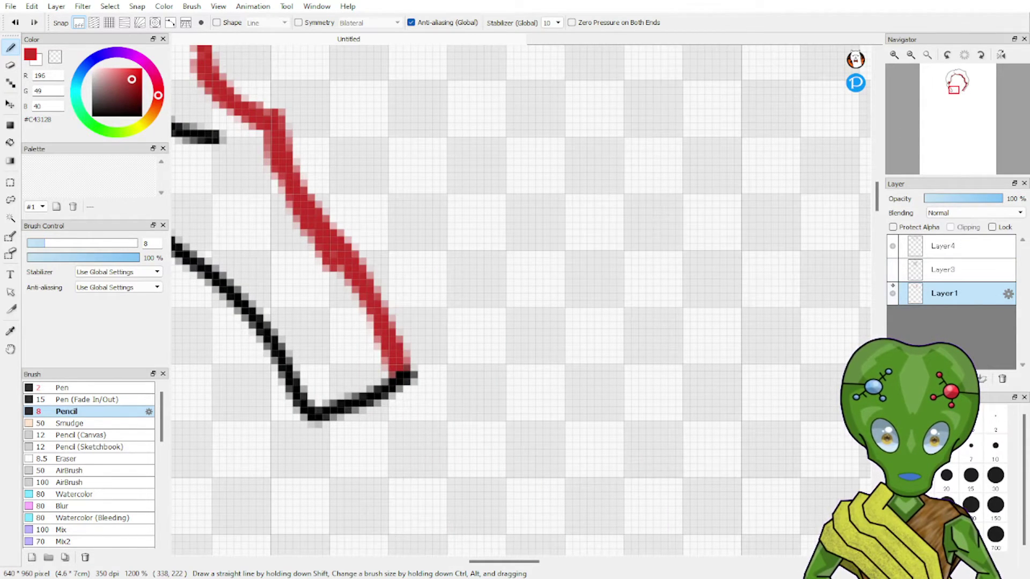
click(894, 275)
click(892, 294)
click(892, 293)
click(893, 271)
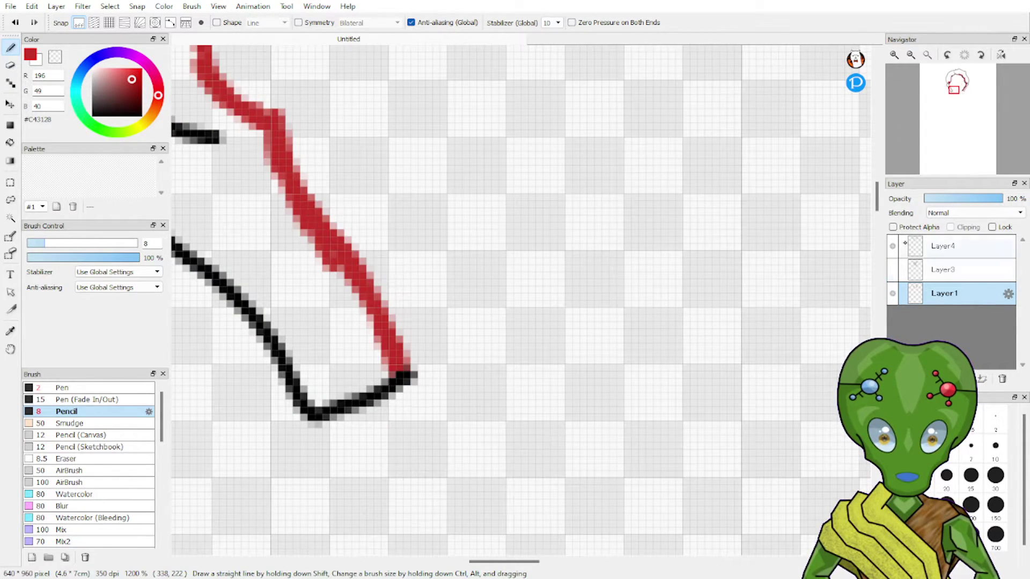
drag(955, 97, 952, 94)
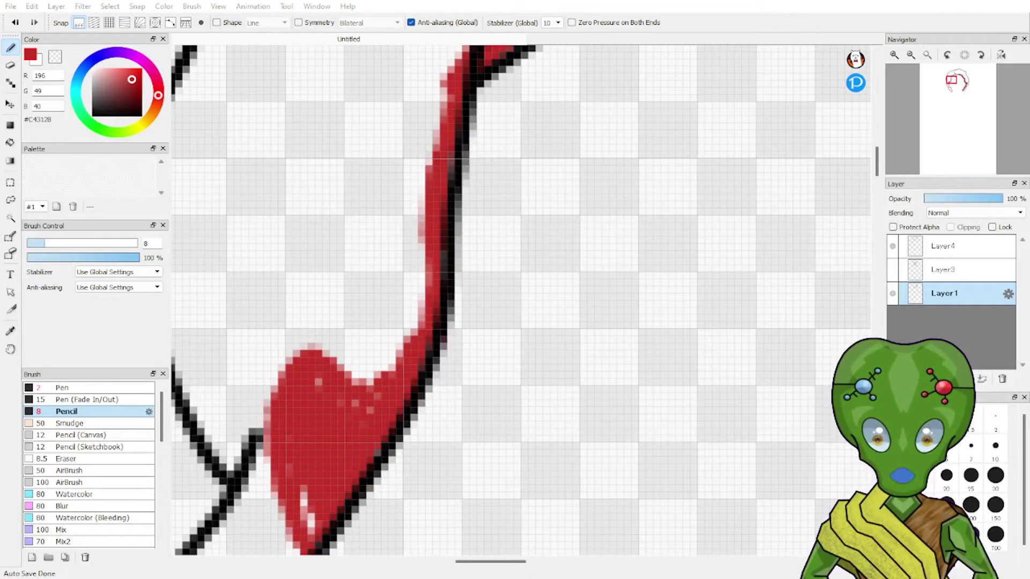
click(597, 285)
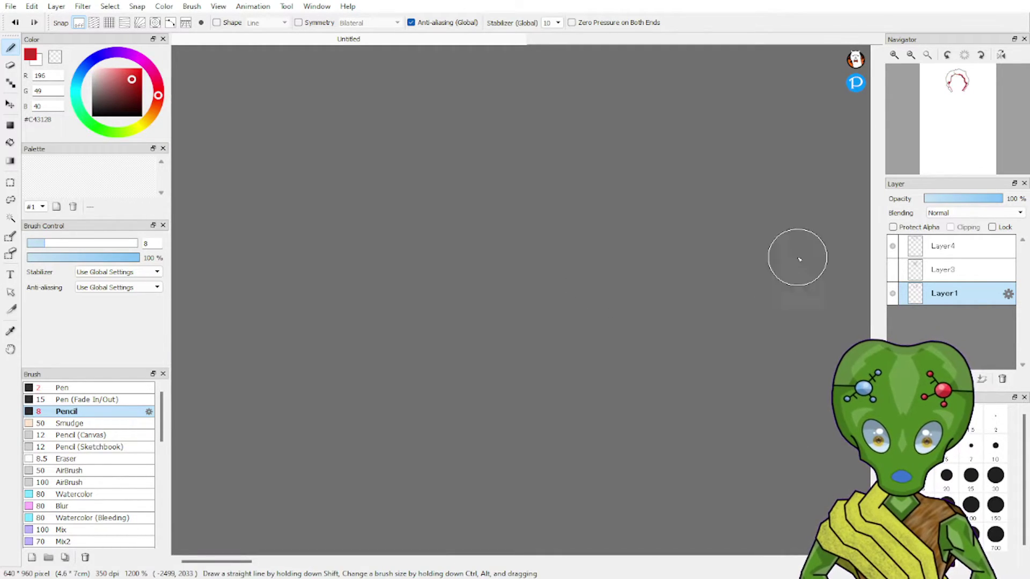
click(892, 270)
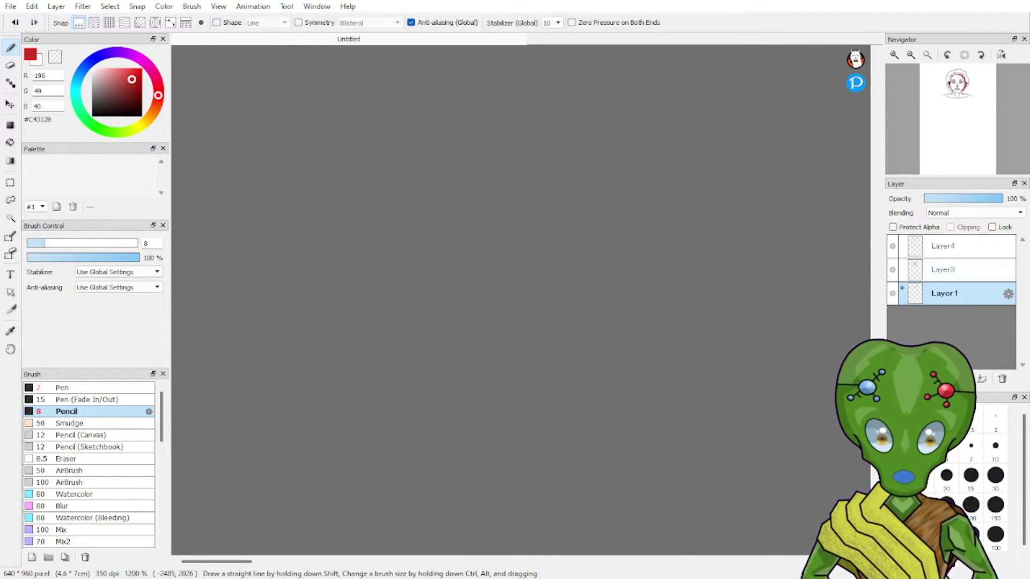
drag(971, 95, 959, 98)
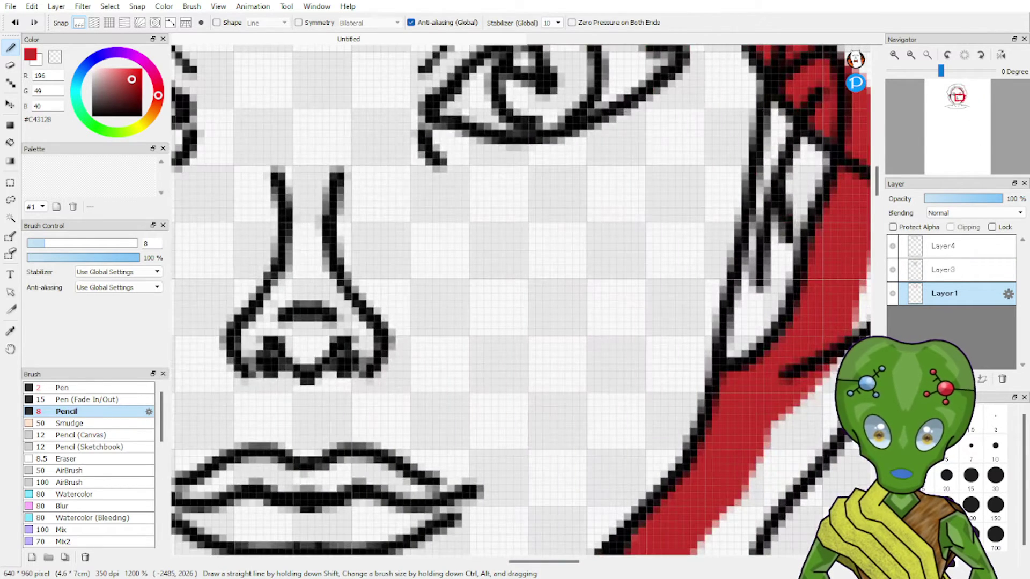
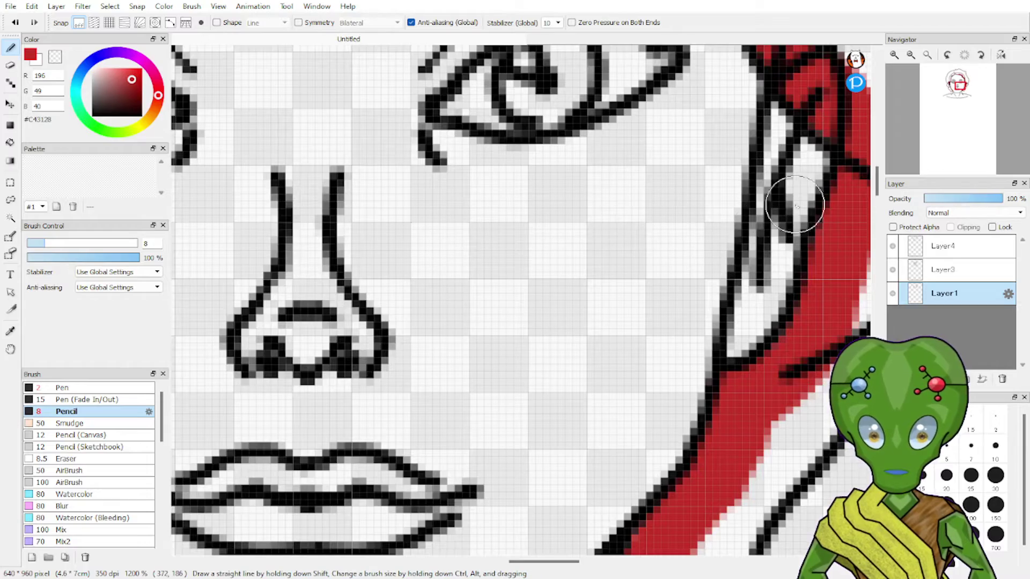
mouse_move(968, 104)
mouse_down()
mouse_move(948, 96)
mouse_move(958, 94)
mouse_up()
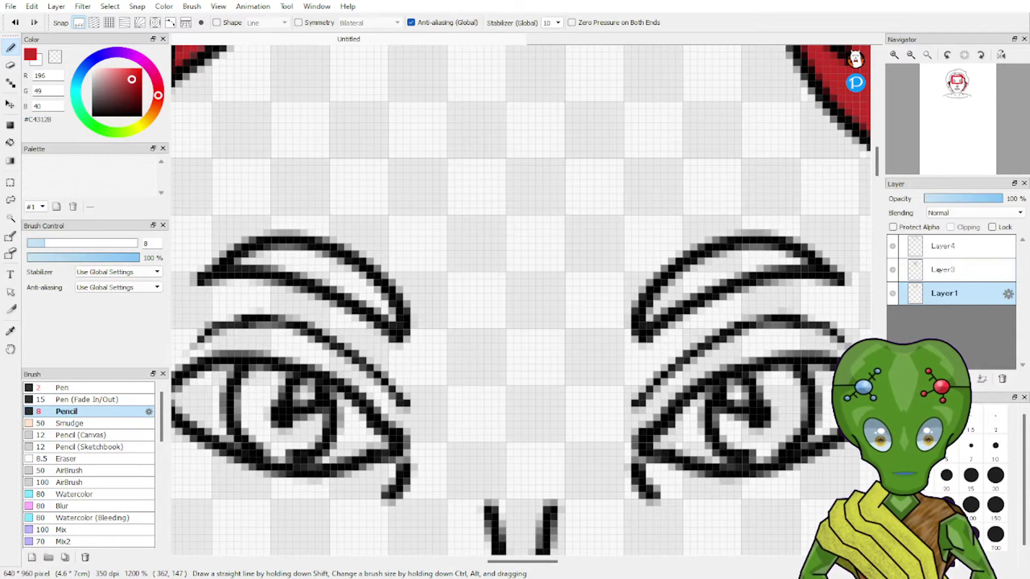
Move Layer3 beneath Layer1 in the layer order and bring the whole portrait into view.
drag(939, 270, 942, 294)
click(948, 97)
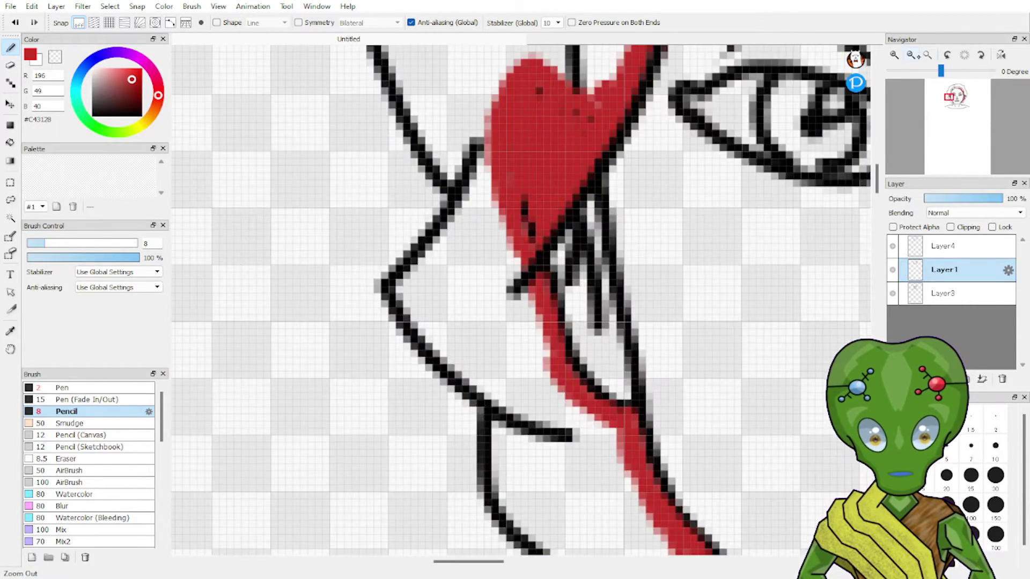
click(912, 55)
click(912, 54)
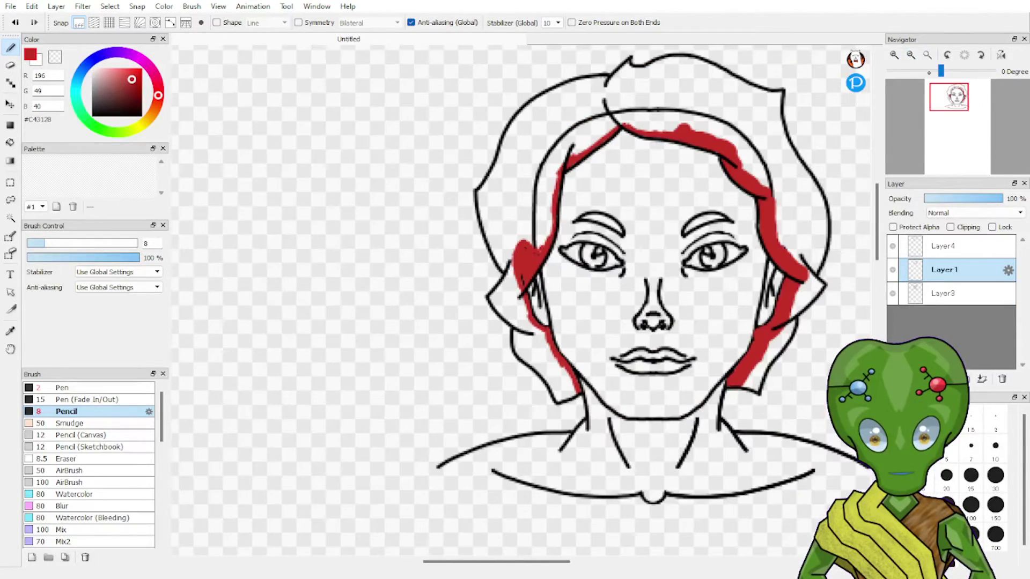
click(964, 102)
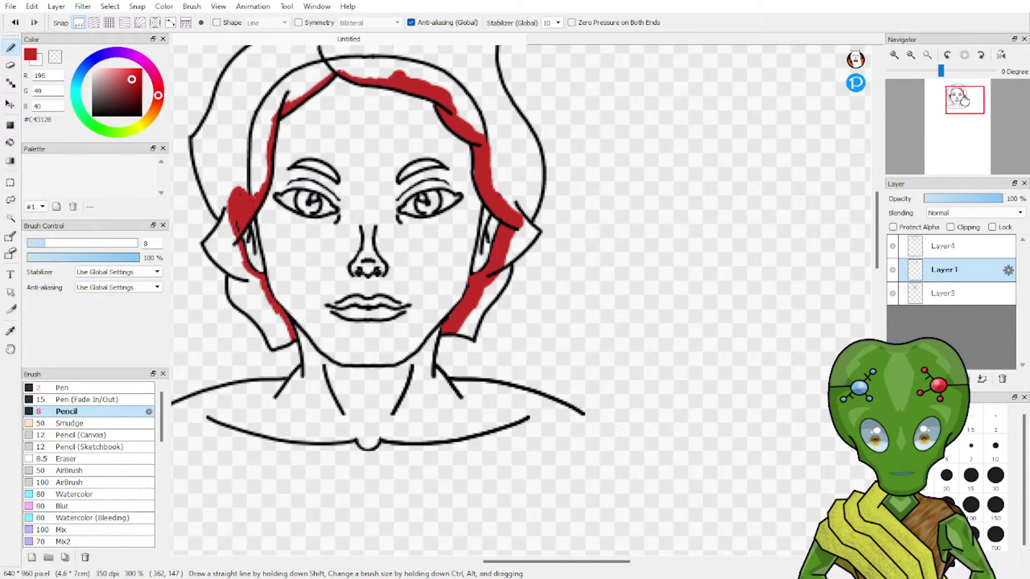
drag(950, 100, 947, 94)
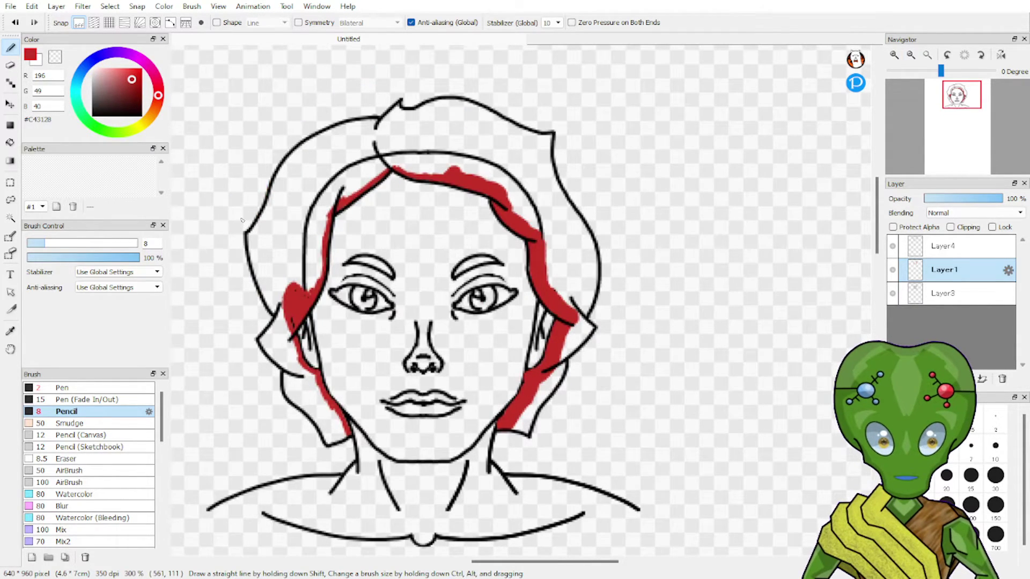
Undo the stray stroke, widen the red above the left-hand ear out to the hair outline, and dab red on the crown.
mouse_move(452, 245)
mouse_down()
mouse_move(423, 234)
mouse_move(443, 239)
mouse_up()
key(ctrl+z)
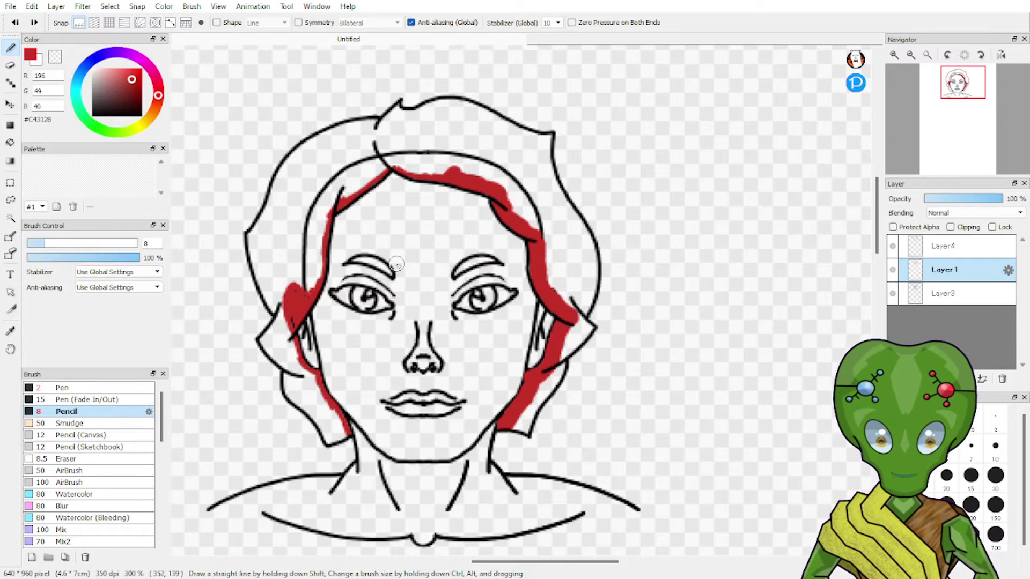
mouse_move(299, 306)
mouse_down()
mouse_move(283, 328)
mouse_move(284, 311)
mouse_move(308, 301)
mouse_up()
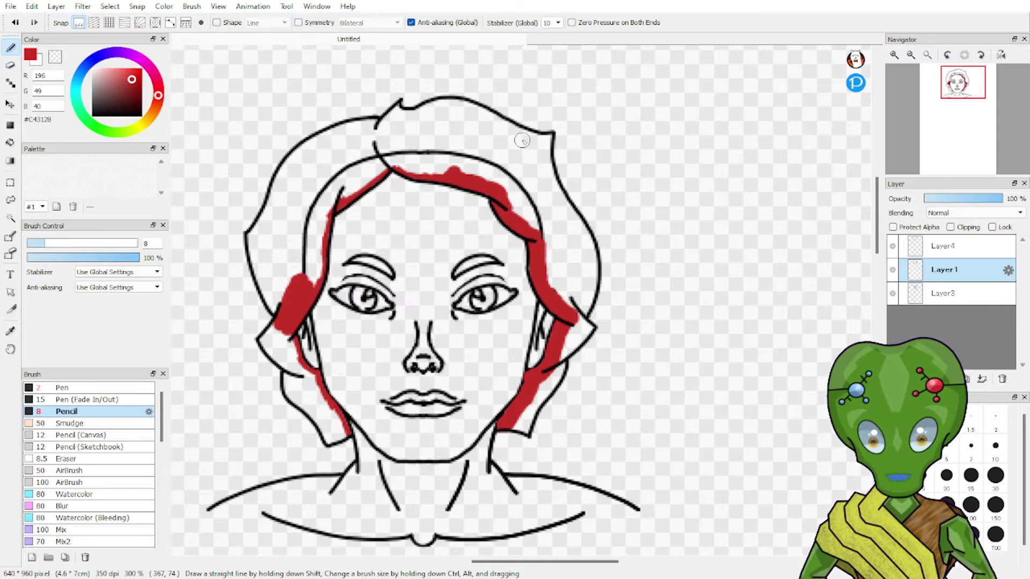
click(464, 139)
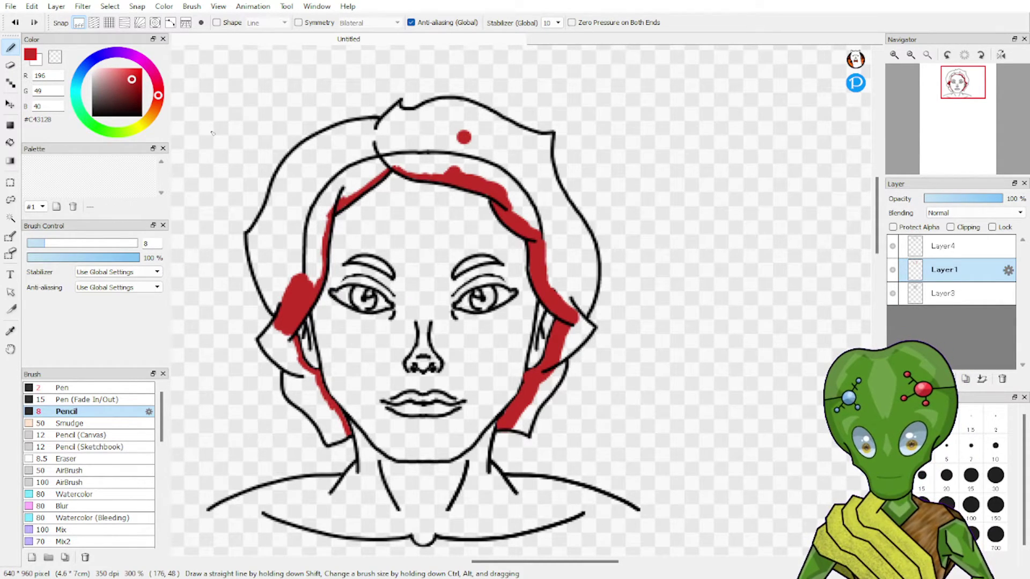
Undo the bucket fill made with the face linework visible, hide Layer3 and fill the upper hair red on Layer1.
key(g)
click(282, 149)
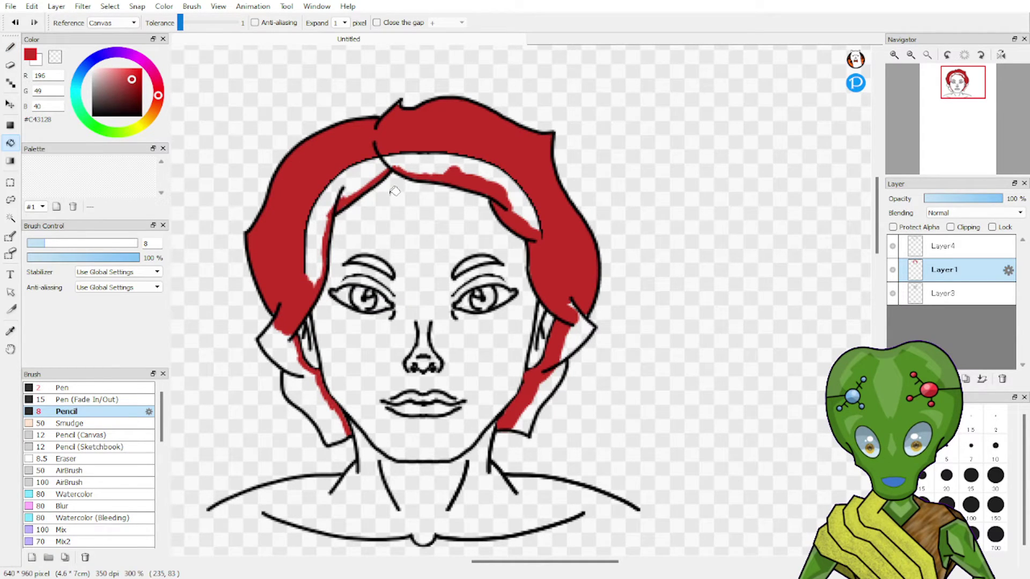
key(ctrl+z)
click(892, 293)
click(513, 146)
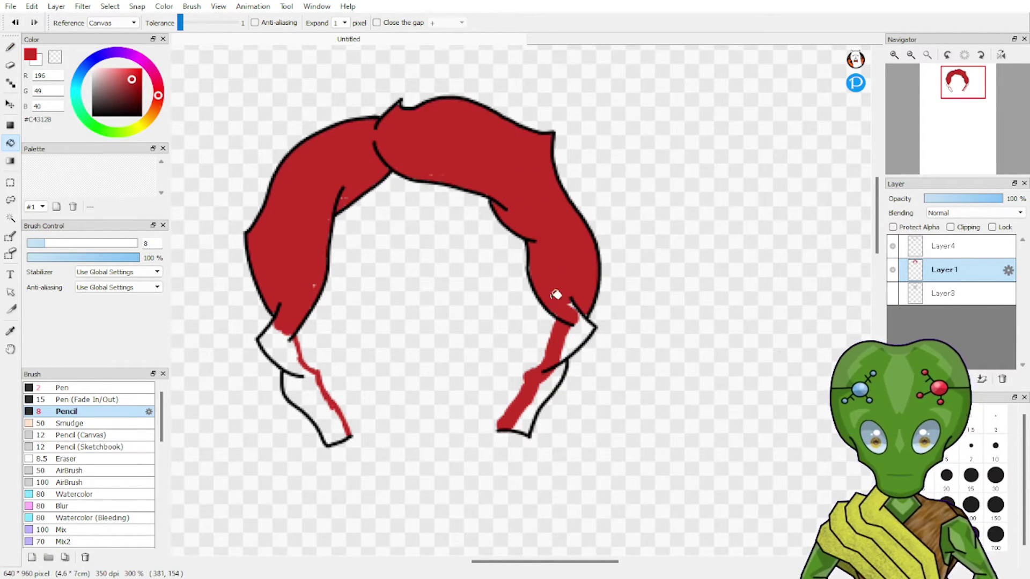
Fill the lower locks on both sides red, touching up unfilled specks with the Pencil, and show Layer3 again.
click(577, 328)
click(538, 396)
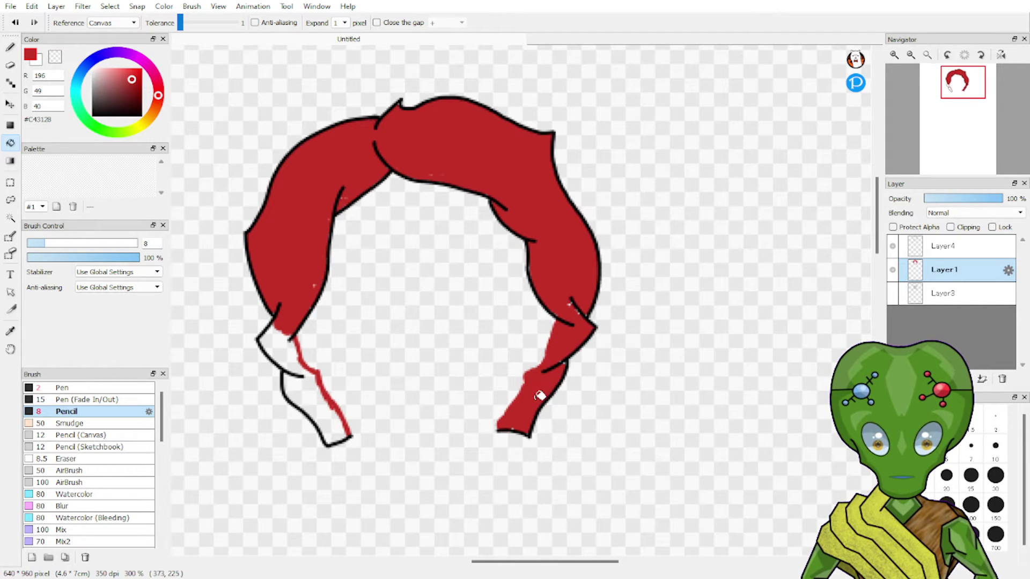
click(301, 380)
key(b)
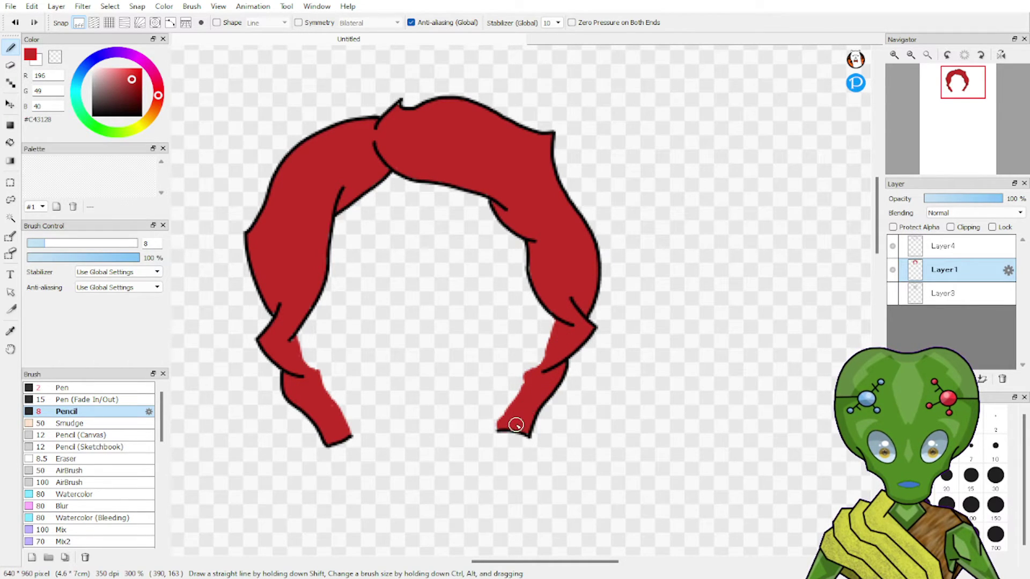
click(893, 294)
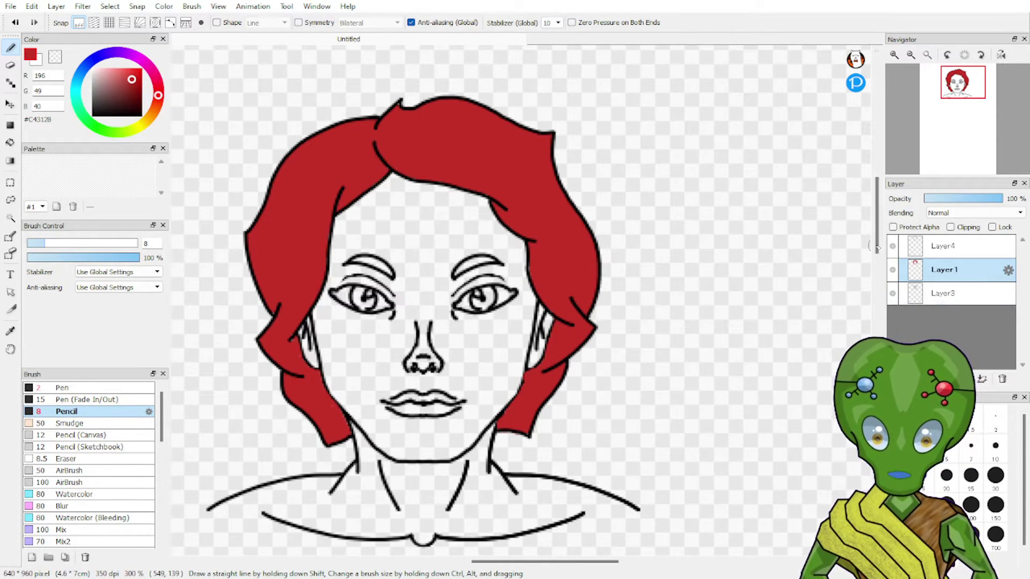
Erase the red spilling over the jawline beside the lower left-hand lock with the size 2 Eraser.
click(894, 55)
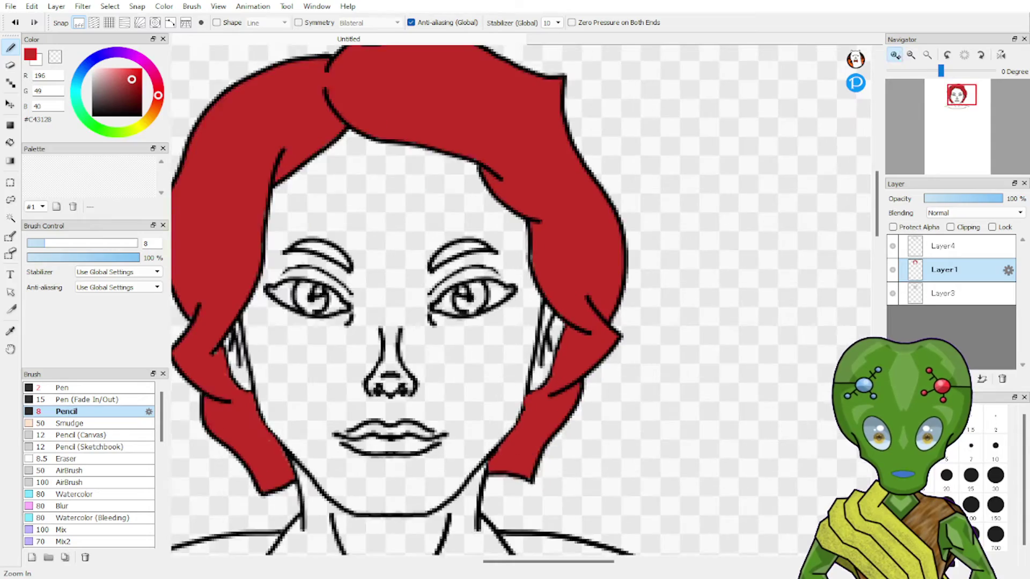
click(894, 54)
click(893, 54)
drag(947, 99, 955, 102)
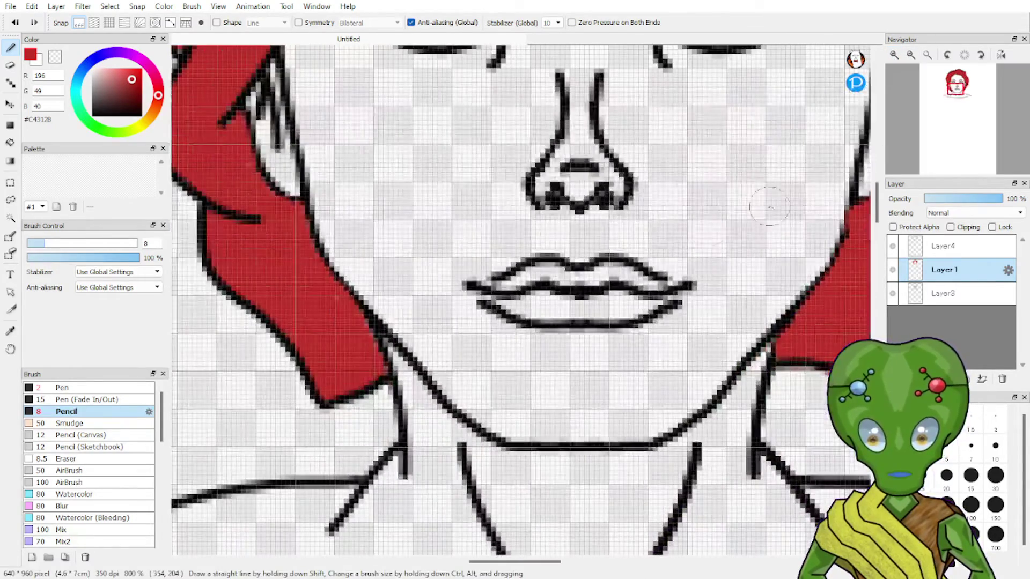
key(e)
drag(335, 274, 357, 304)
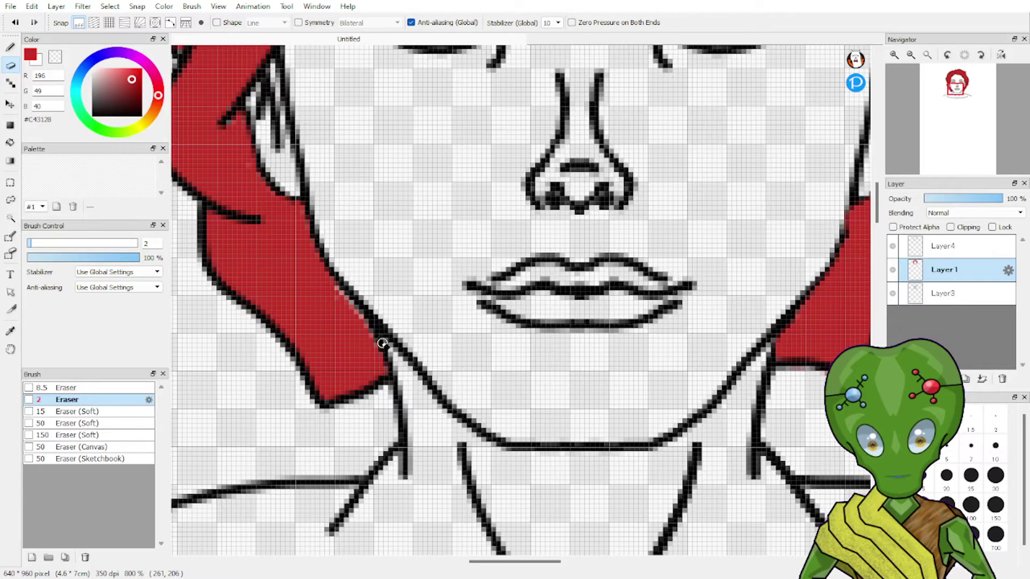
Repaint the over-erased edge of the lower left-hand lock red with the size 8 Pencil, alternating with the Eraser.
key(b)
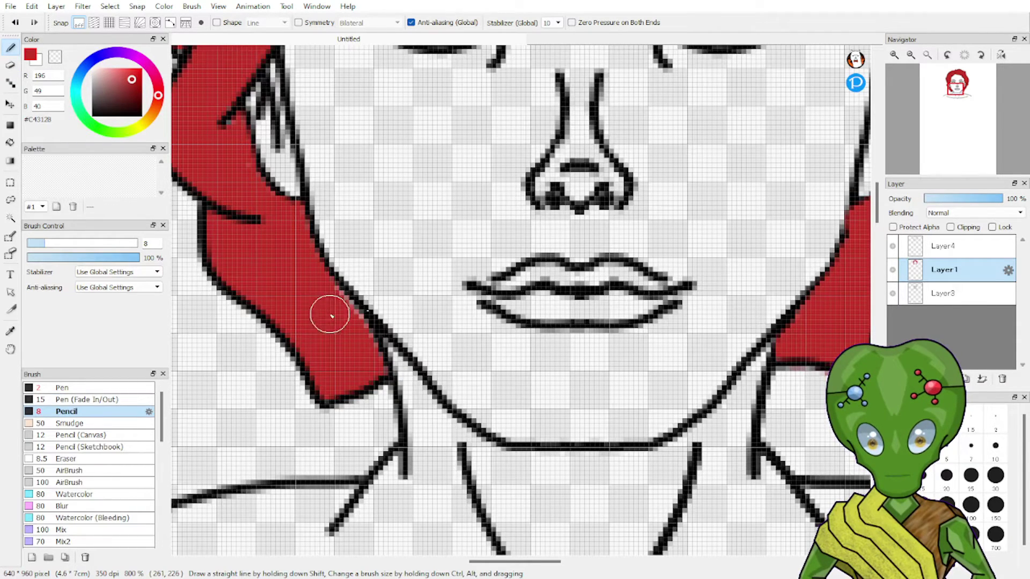
mouse_move(329, 314)
mouse_down()
mouse_move(329, 303)
mouse_move(353, 346)
mouse_up()
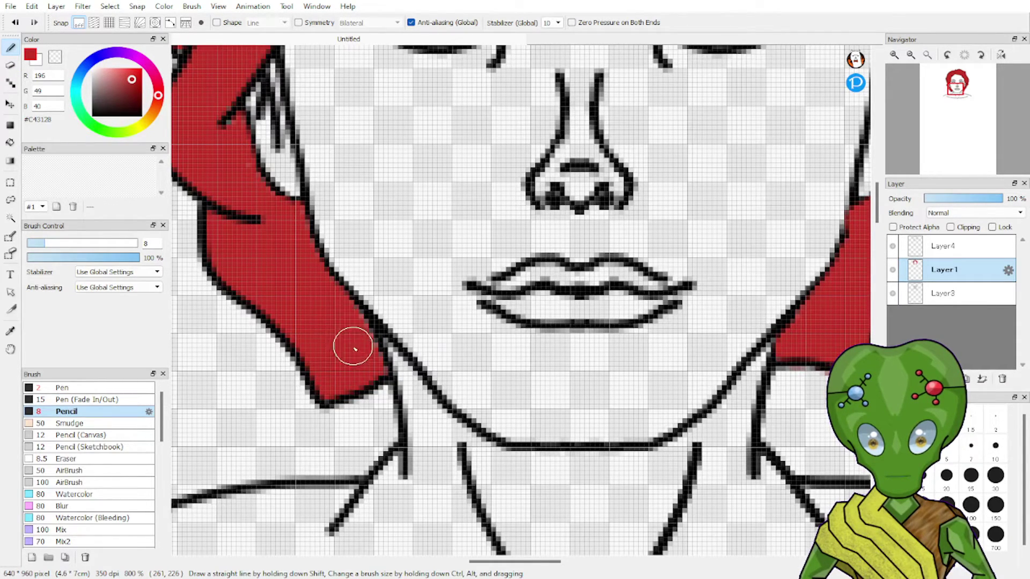
key(e)
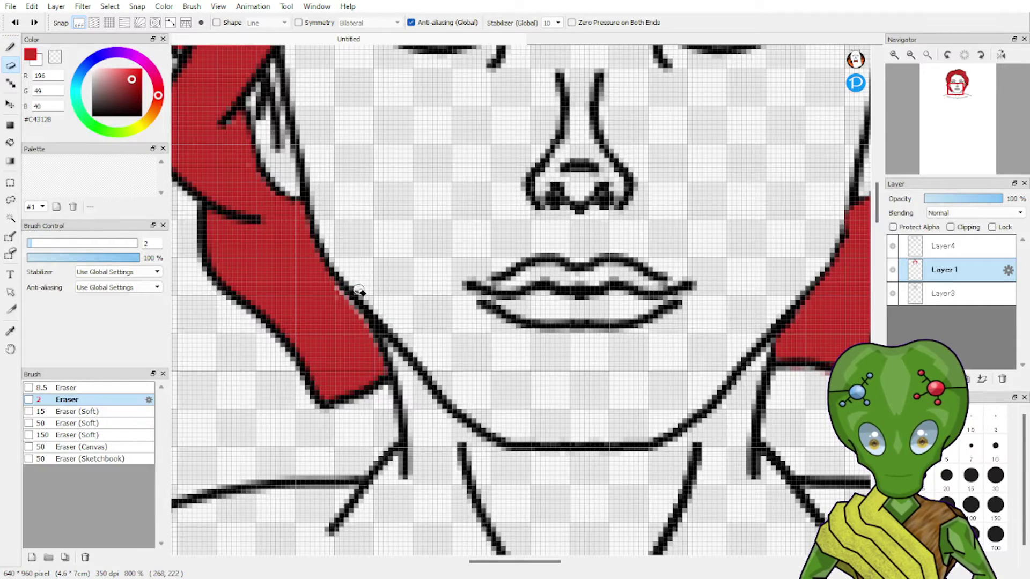
key(b)
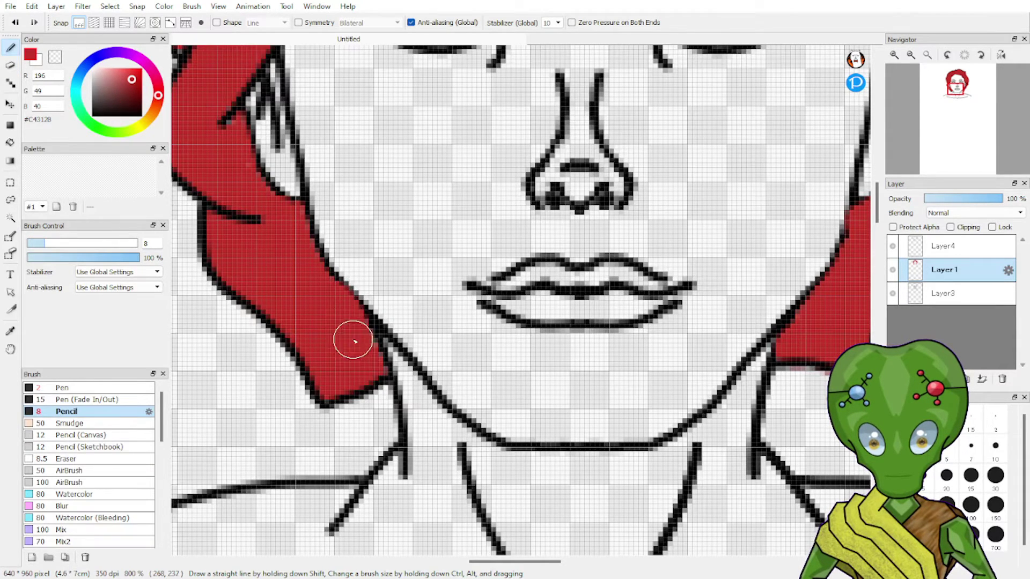
Clean up the red edges of the lower right-hand lock along the jaw and ear, alternating the size 2 Eraser and size 8 Pencil.
key(e)
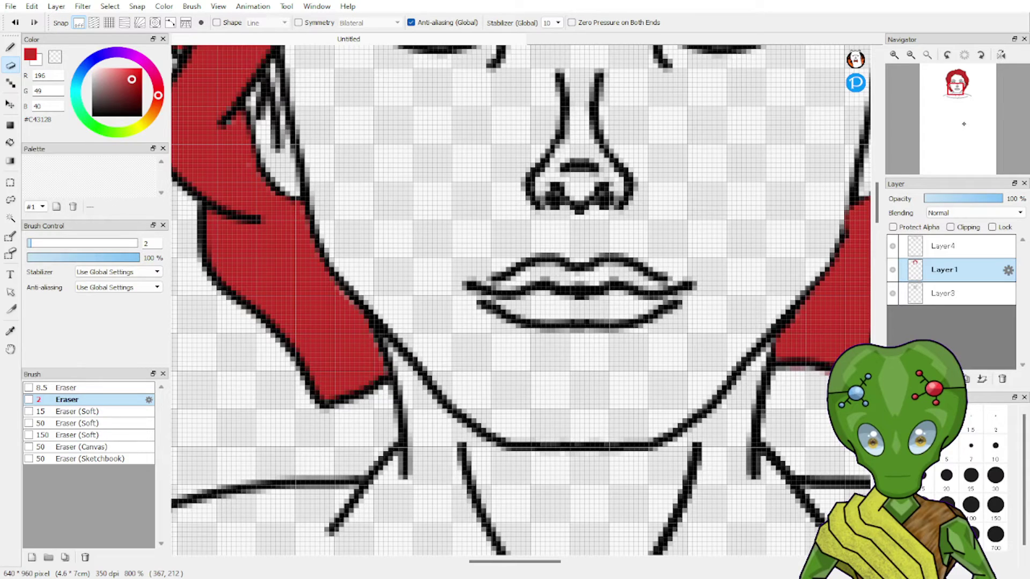
drag(964, 124, 949, 104)
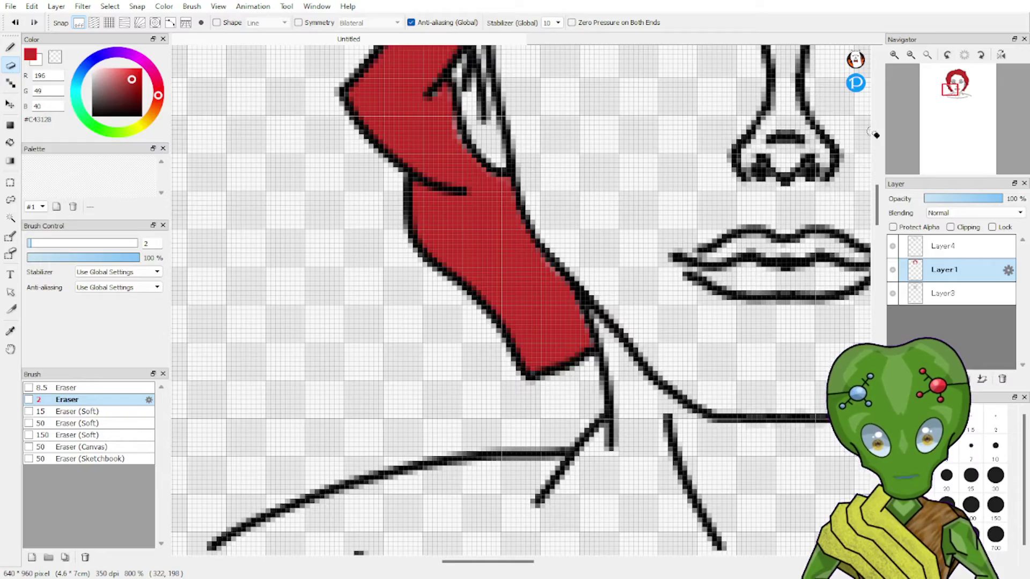
drag(956, 101, 964, 91)
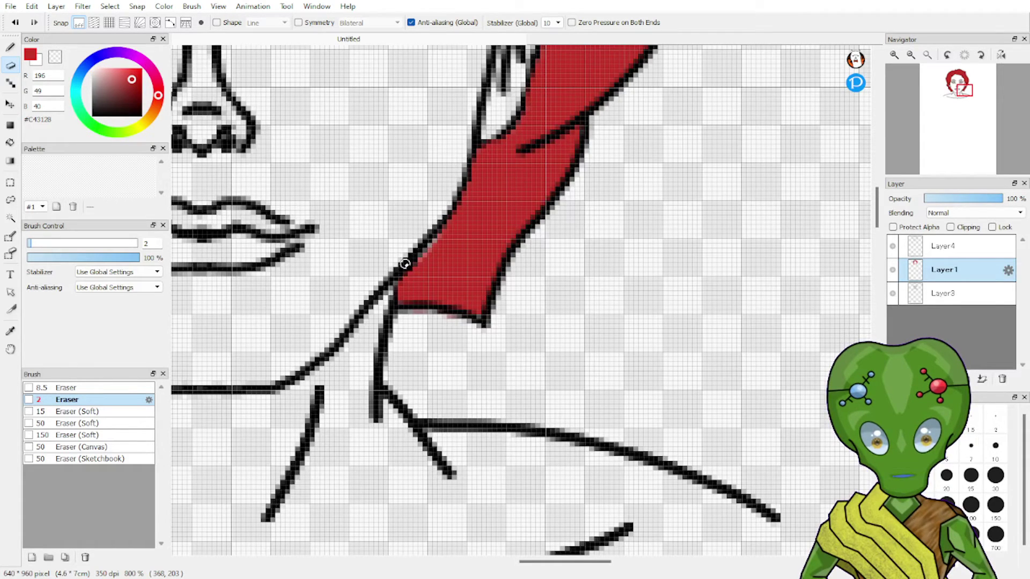
key(b)
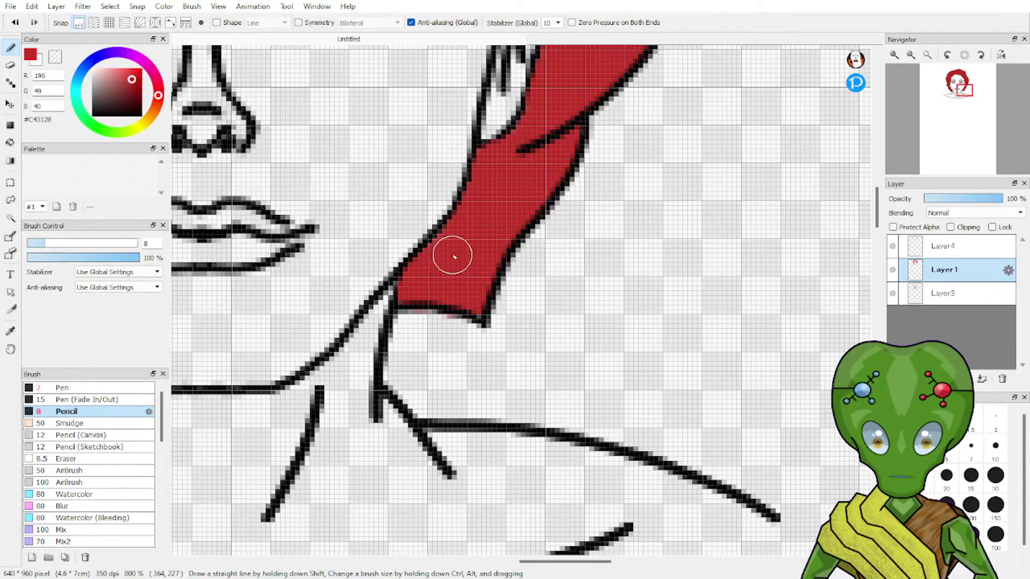
key(e)
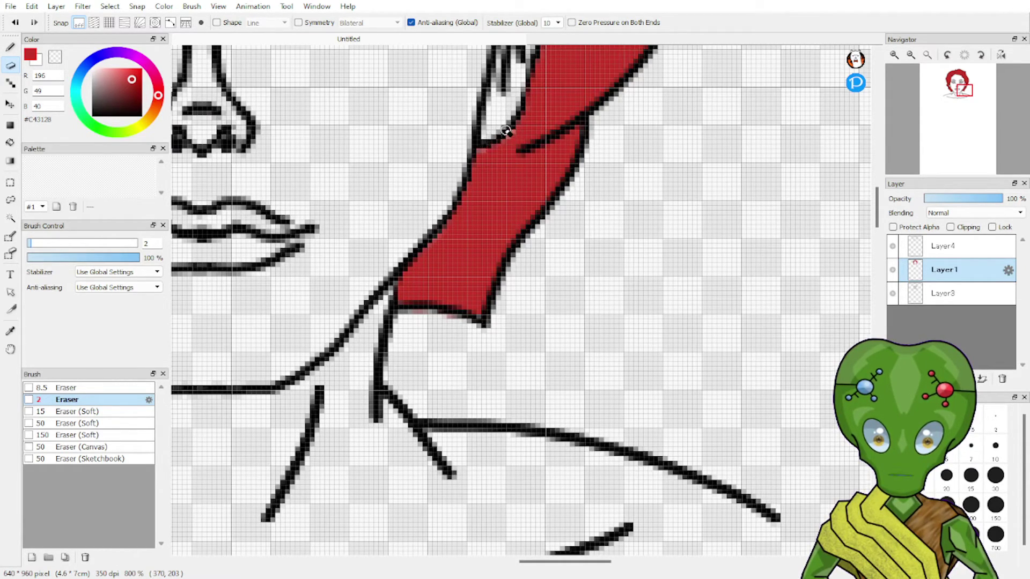
key(b)
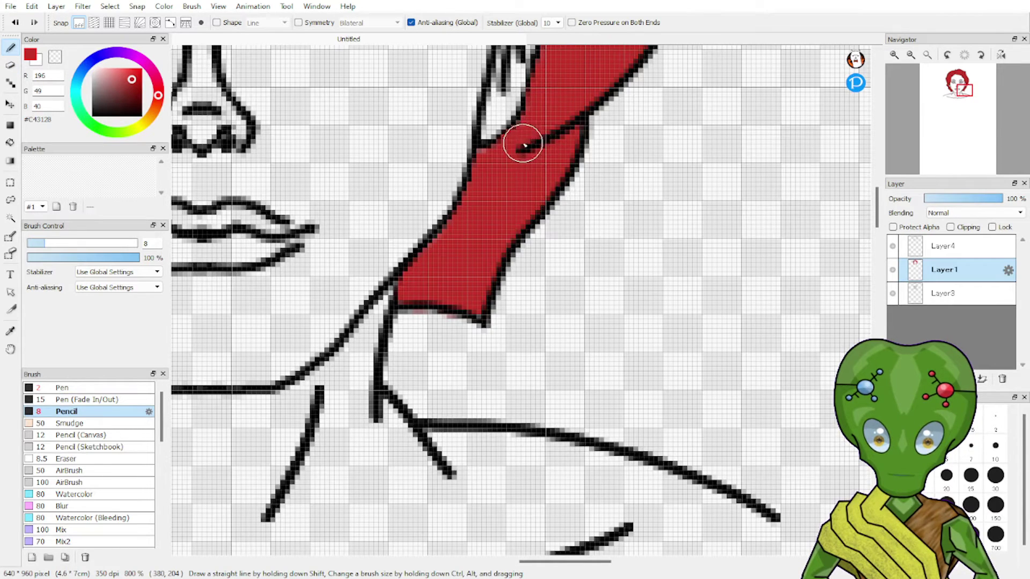
key(e)
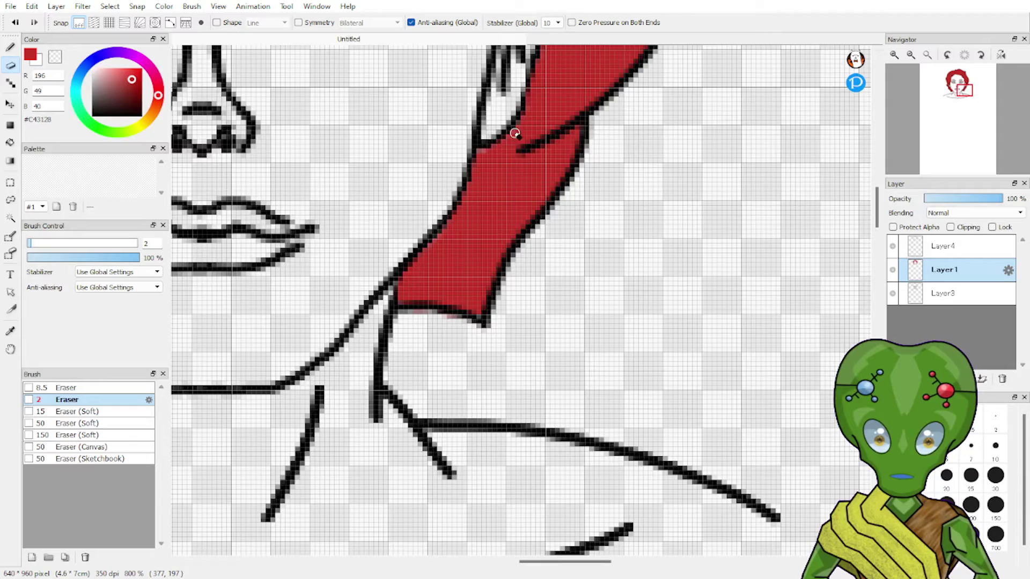
drag(957, 94, 963, 98)
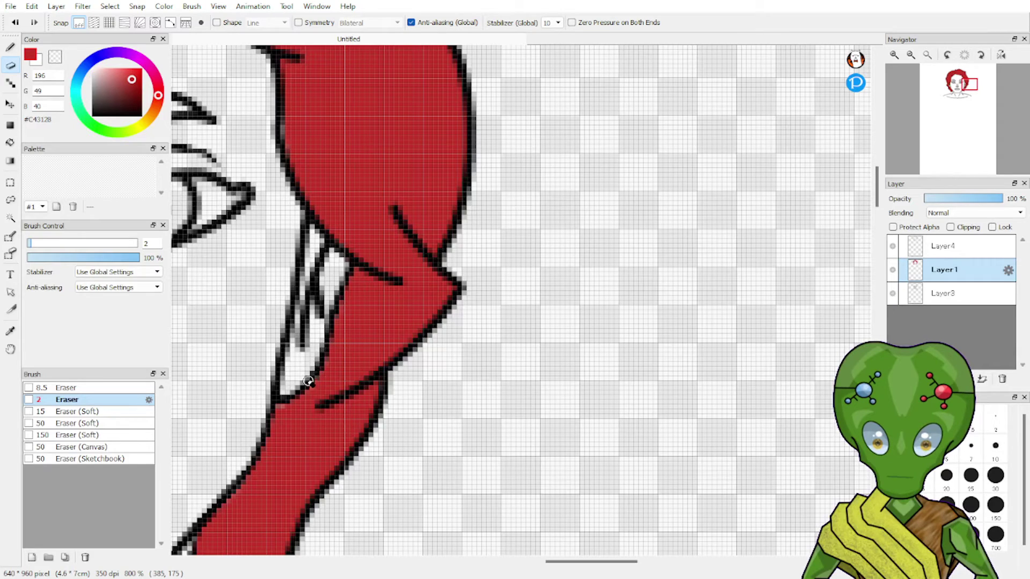
Undo the last Pencil stroke in the upper hair and set the Pencil size to 2.
click(975, 99)
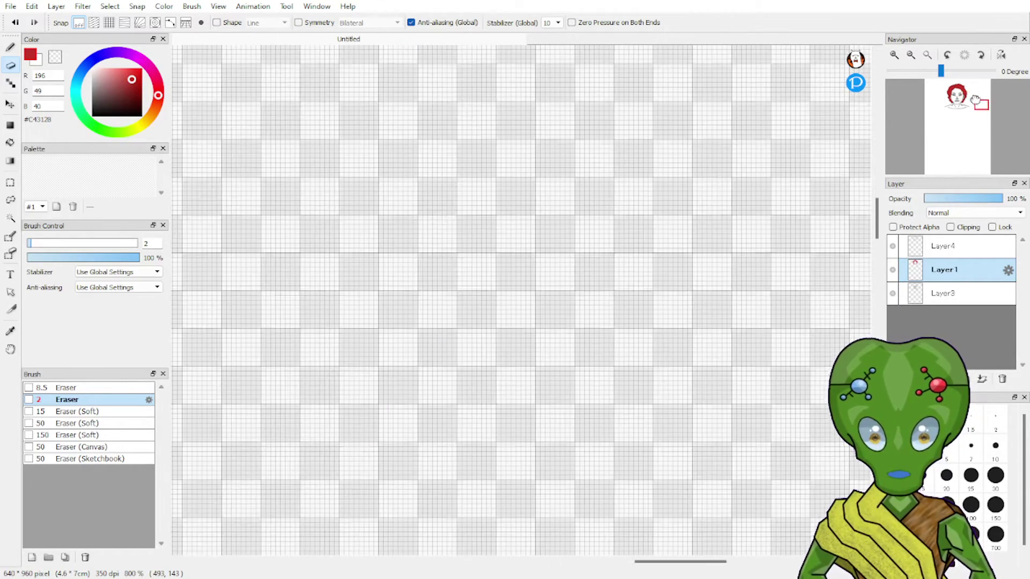
drag(975, 100, 960, 83)
key(b)
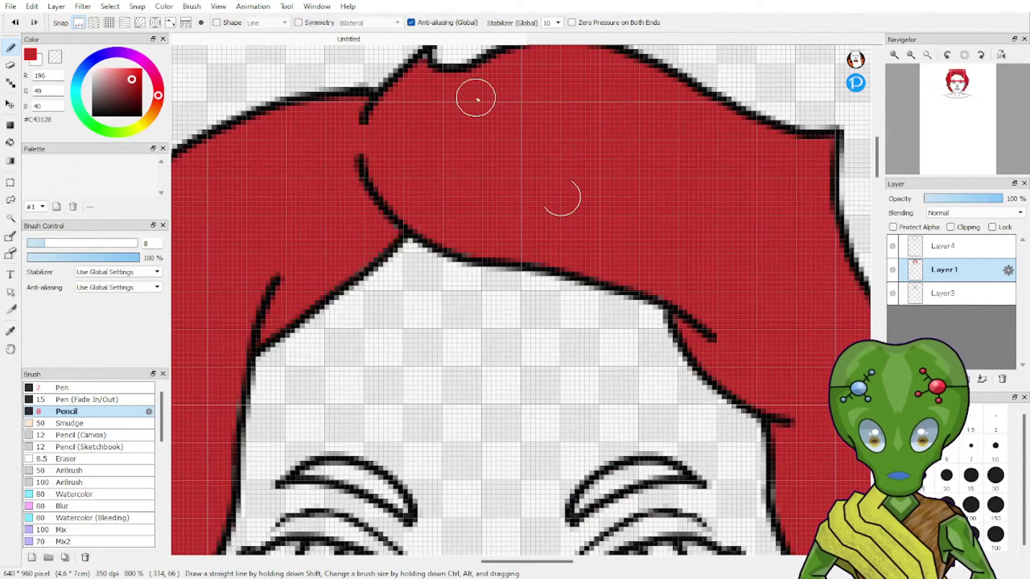
key(ctrl+z)
text(2)
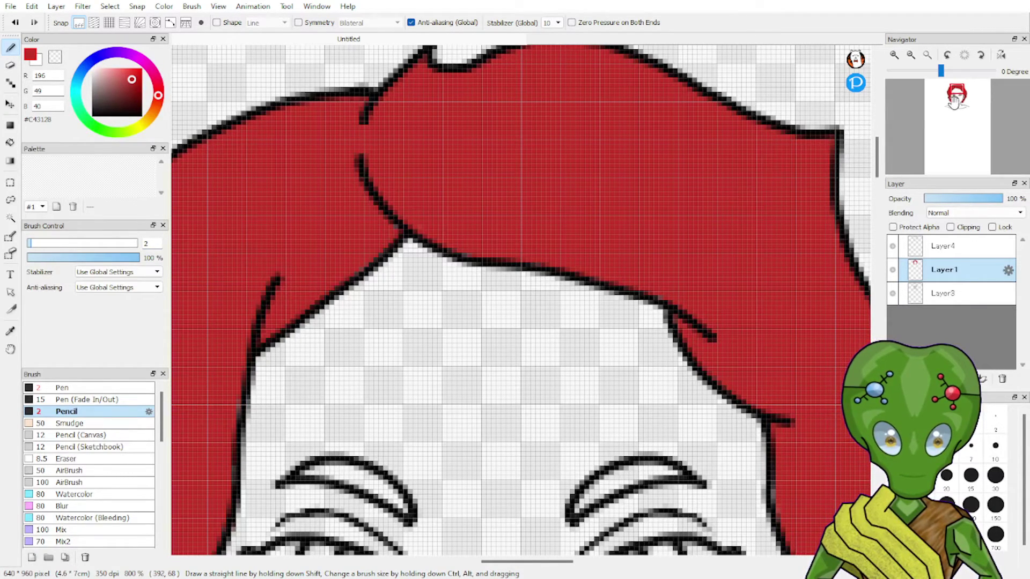
drag(952, 105, 956, 92)
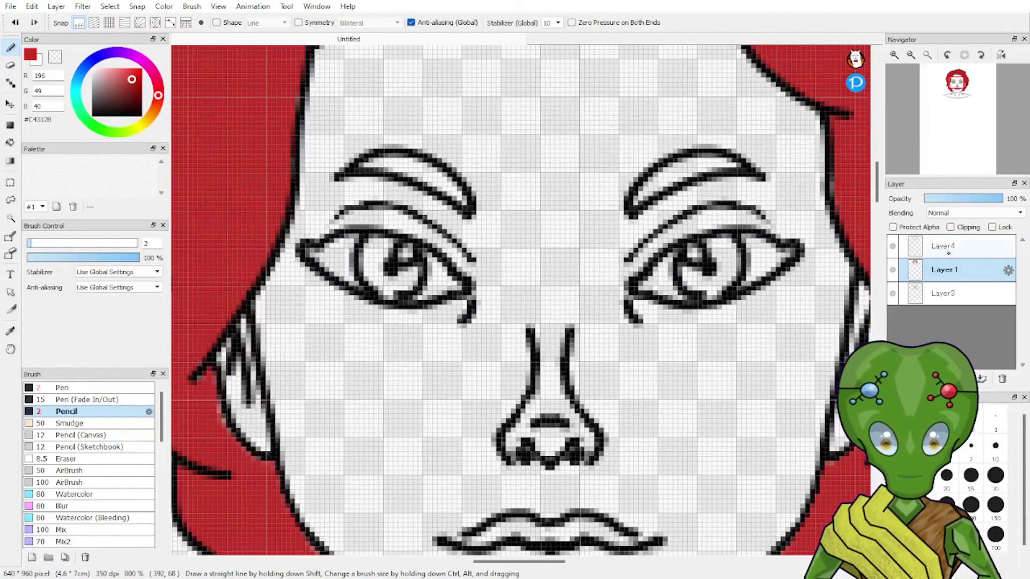
Add a new layer and place it below the face linework on Layer3.
click(935, 302)
click(893, 379)
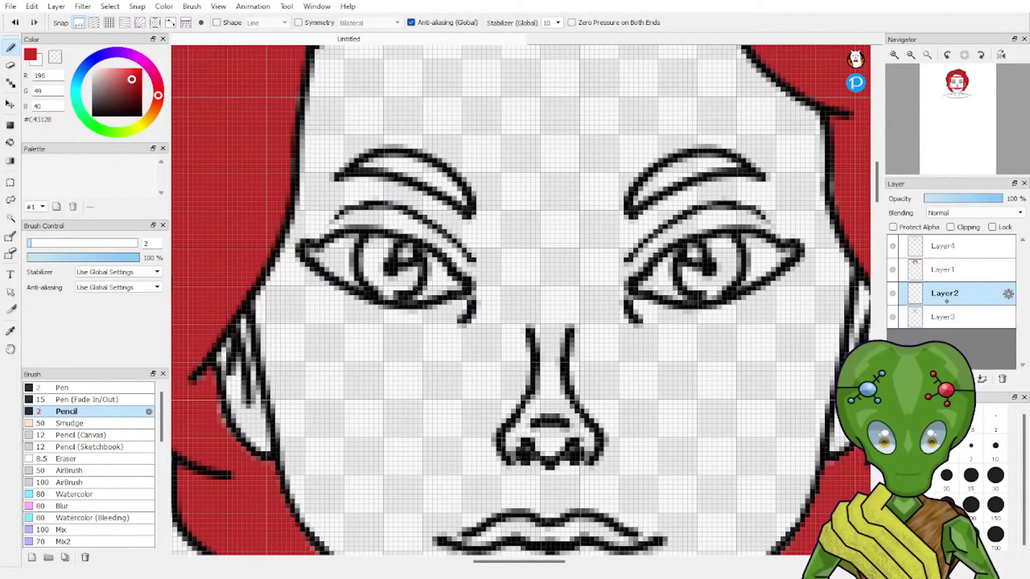
drag(945, 300, 952, 309)
Try placing Layer2 above Layer3 and clipping it to the face linework.
click(947, 293)
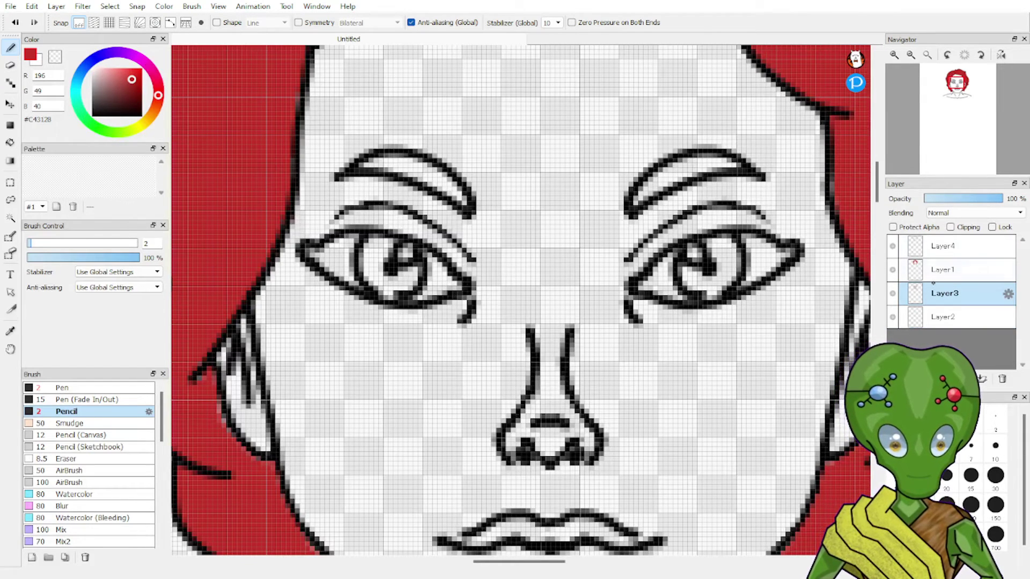
click(950, 227)
click(950, 227)
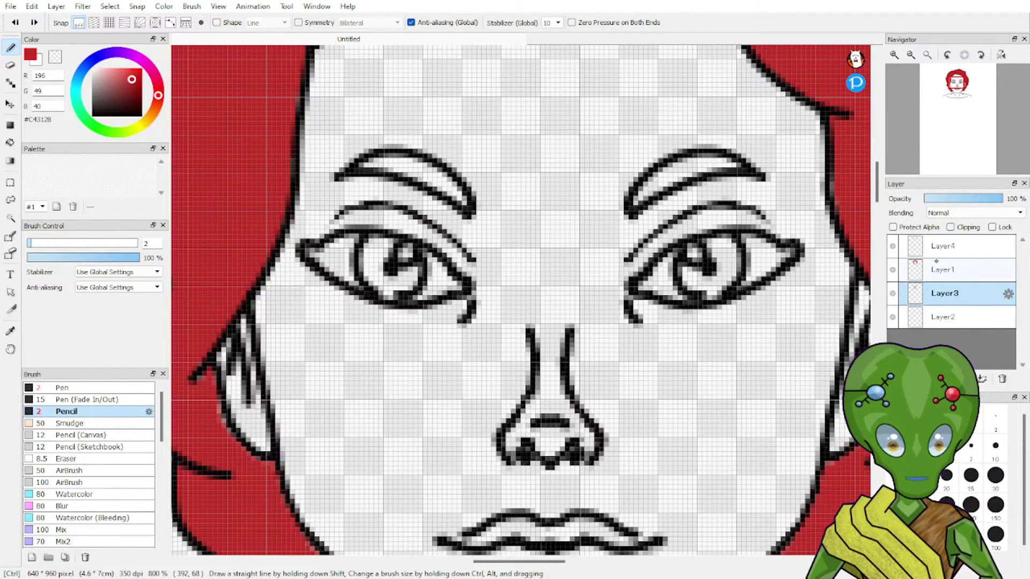
click(928, 317)
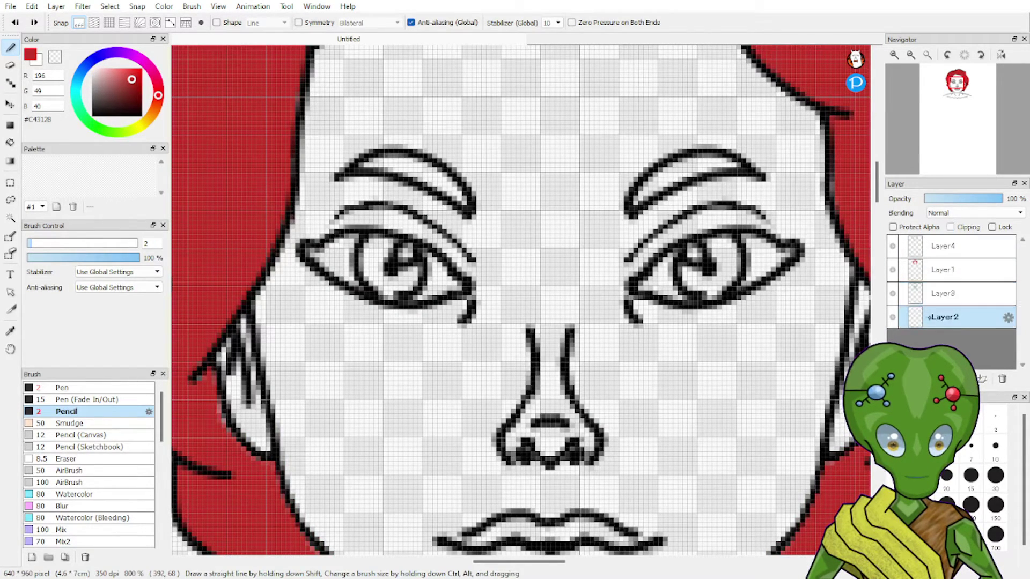
drag(938, 292, 940, 322)
click(948, 246)
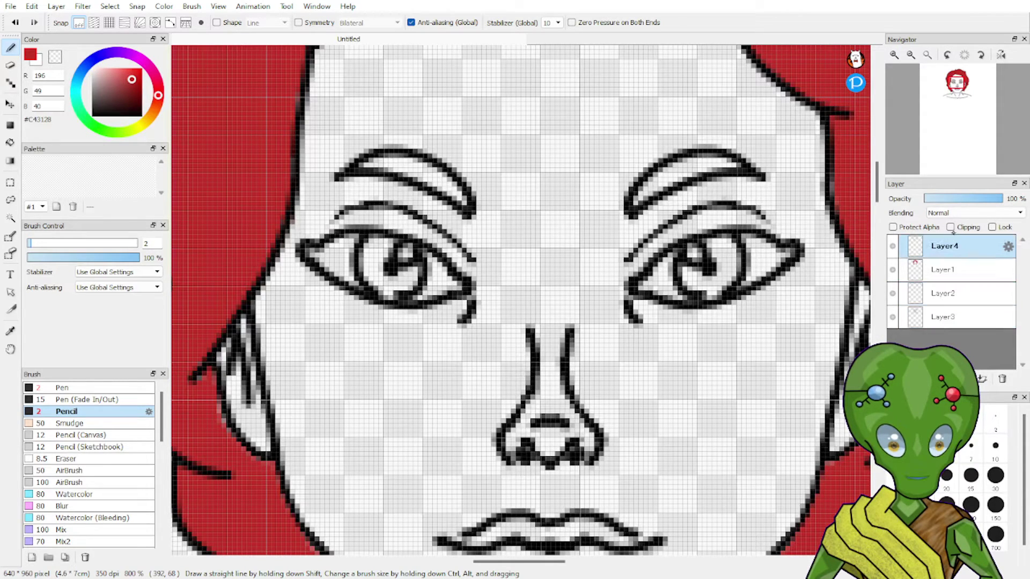
click(941, 294)
click(951, 227)
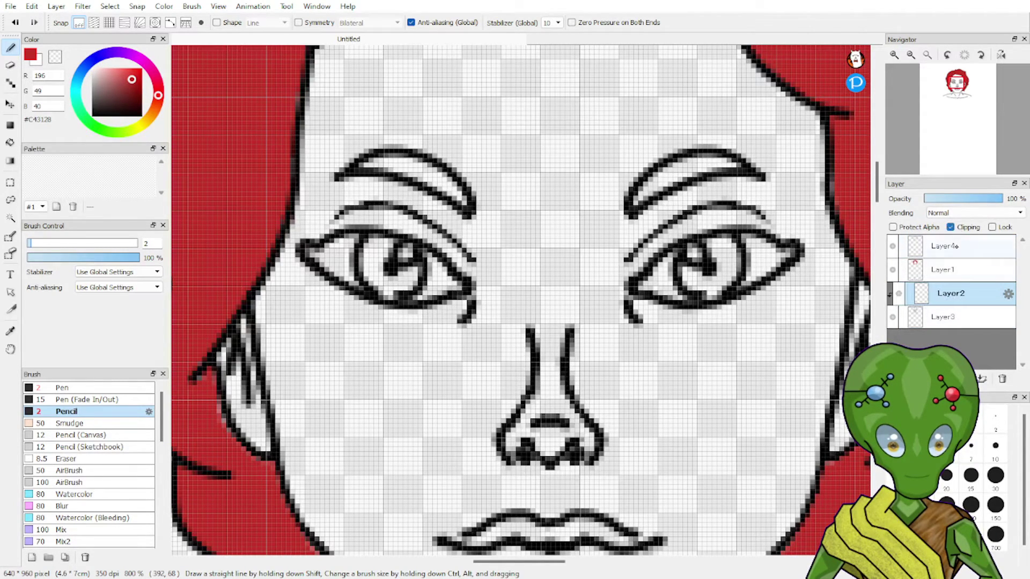
Undo the test stroke on the right-hand eyebrow, the clipping and the layer reordering.
mouse_move(659, 201)
mouse_down()
mouse_move(675, 188)
mouse_move(623, 197)
mouse_move(650, 172)
mouse_move(748, 178)
mouse_up()
key(ctrl+z)
key(ctrl+z)
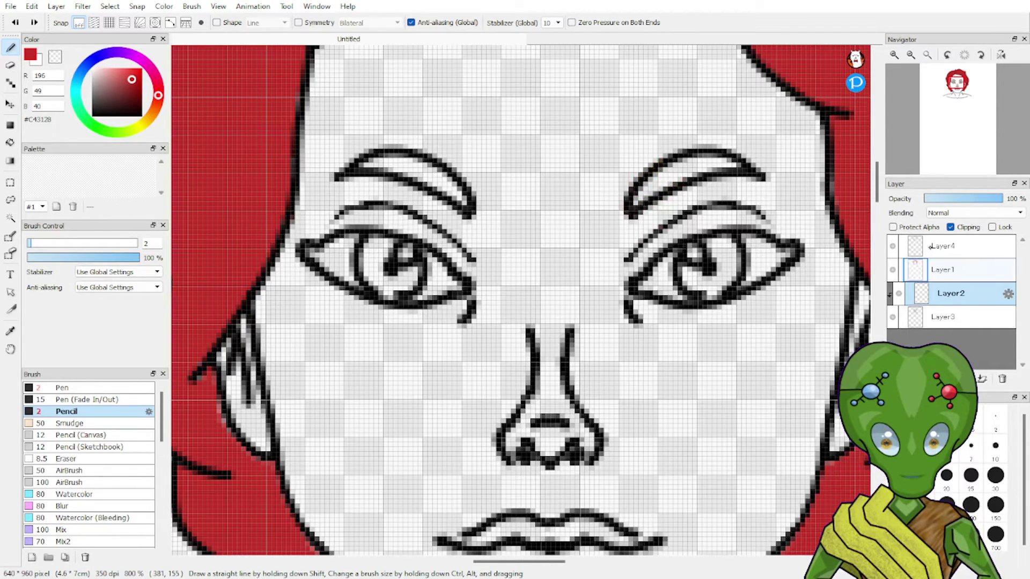
key(ctrl+z)
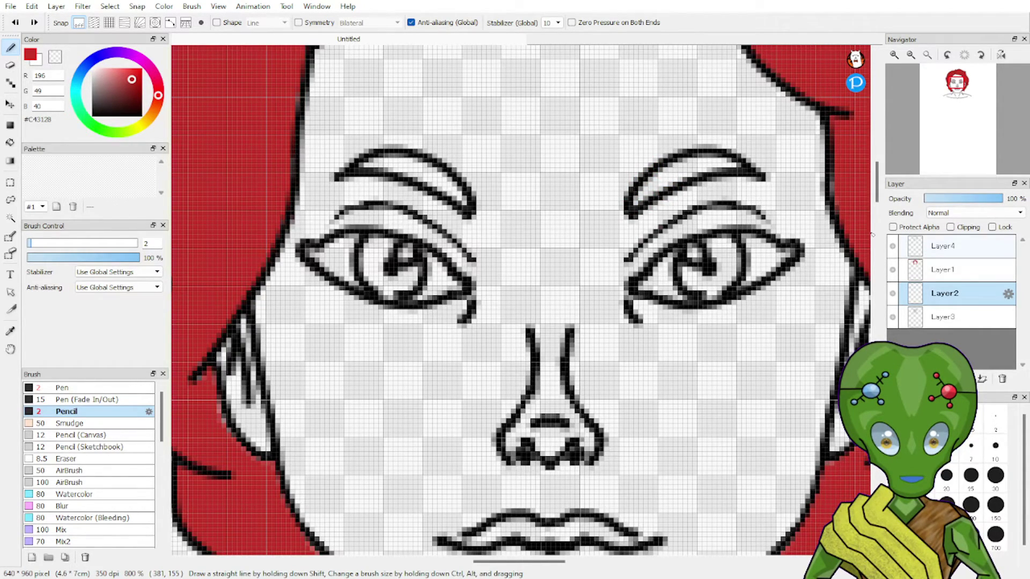
key(ctrl+z)
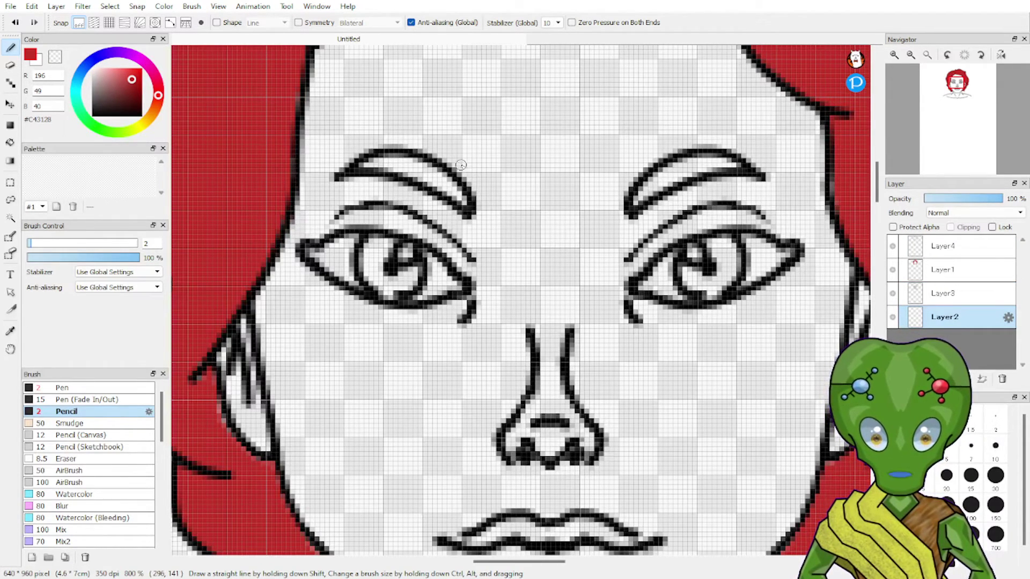
Fill both eyebrows red on Layer2 with the Bucket, touching up the inner end of the right-hand one with the size 2 Pencil.
key(g)
click(445, 186)
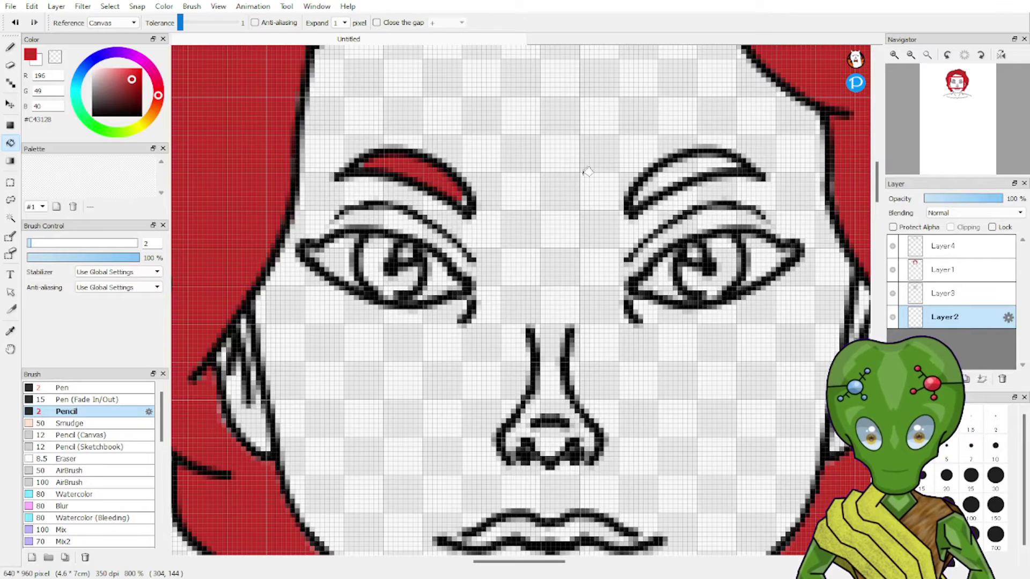
click(681, 168)
key(b)
drag(638, 195, 638, 199)
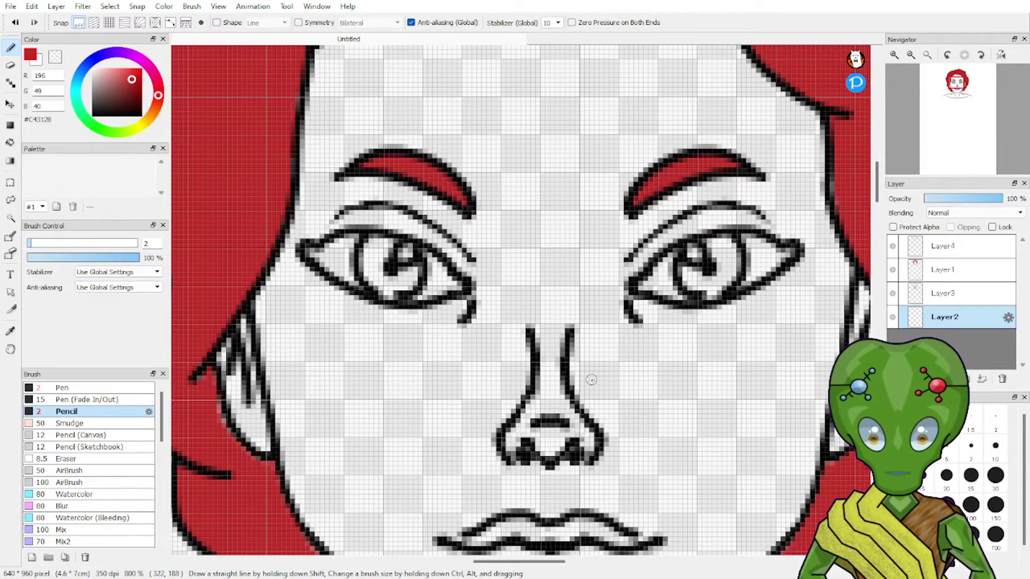
Fill the whites of both eyes on Layer2 with light grey #E9E9E9 using the Bucket.
click(957, 102)
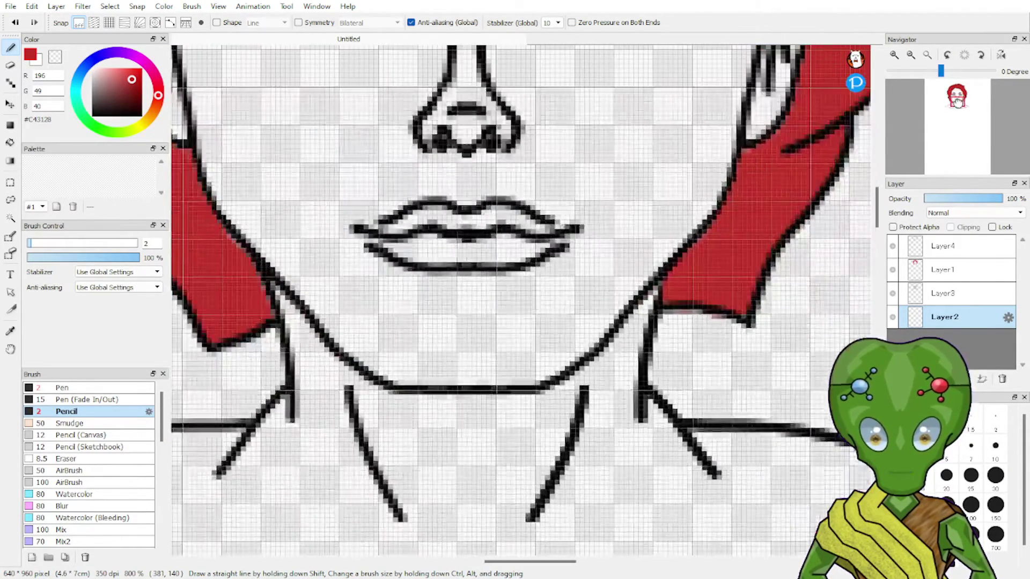
mouse_move(957, 102)
mouse_down()
mouse_move(952, 85)
mouse_move(956, 93)
mouse_up()
click(92, 72)
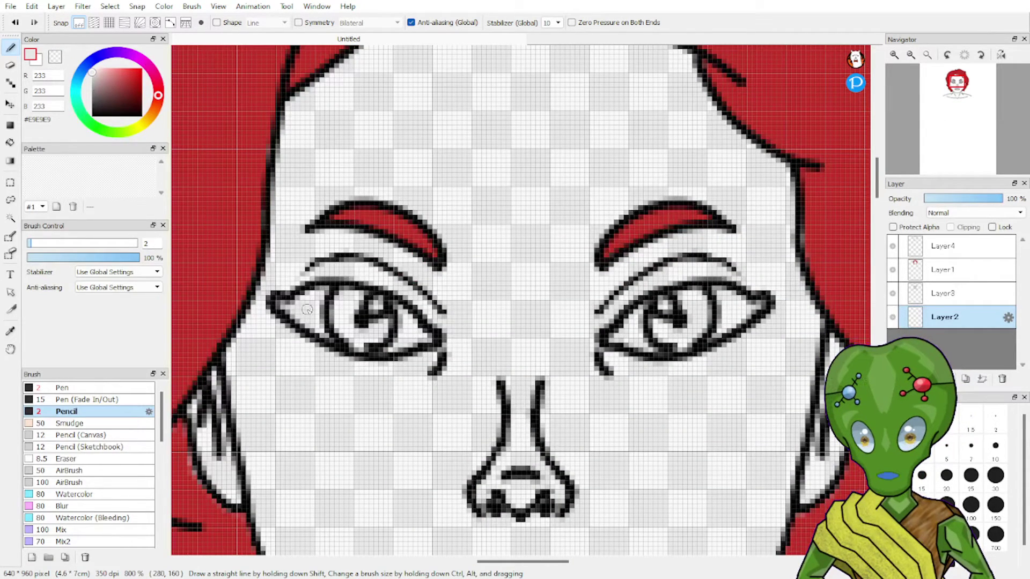
key(g)
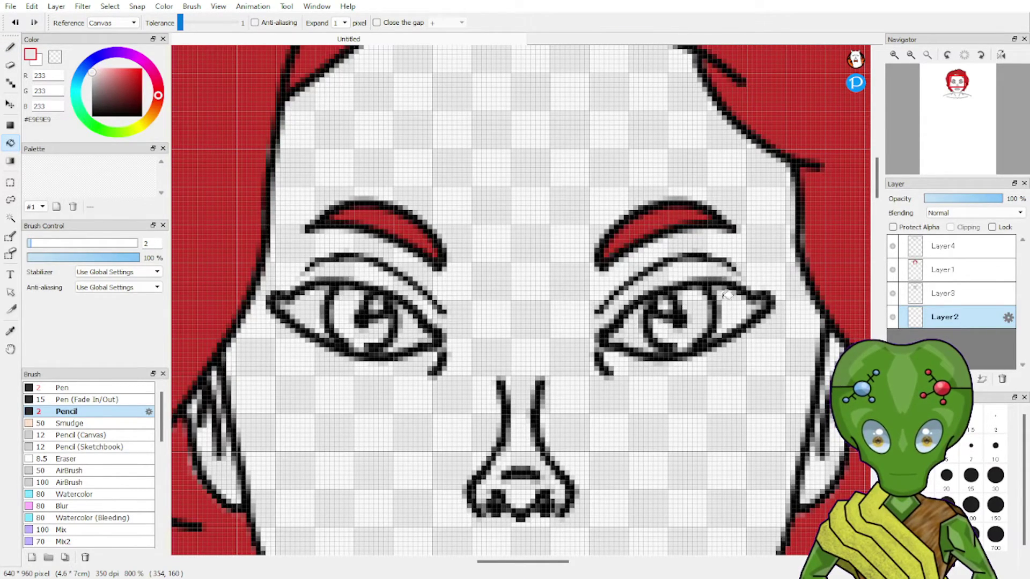
Add a new layer above Layer2 and hide Layer3, Layer1 and Layer4.
click(895, 378)
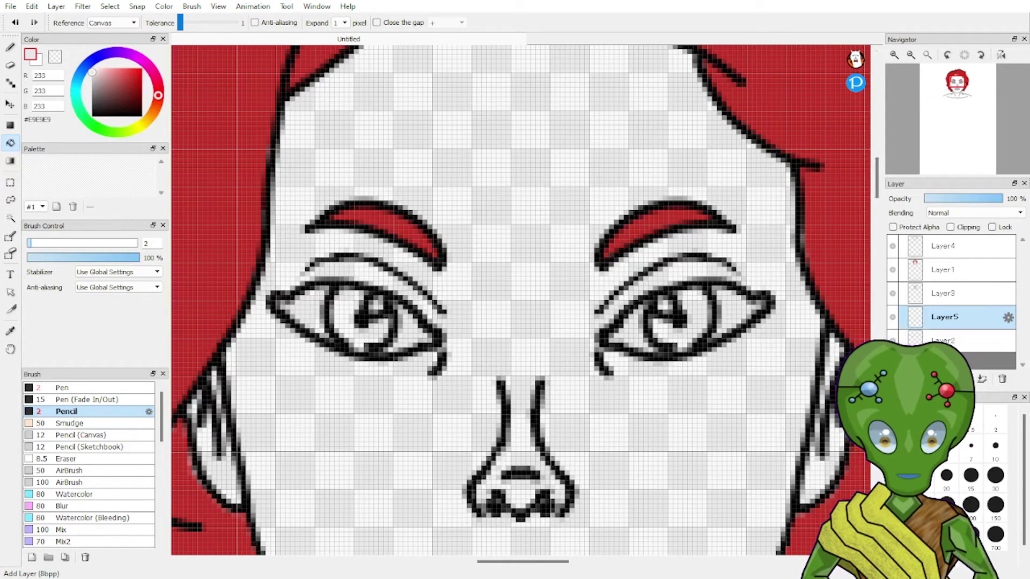
click(943, 345)
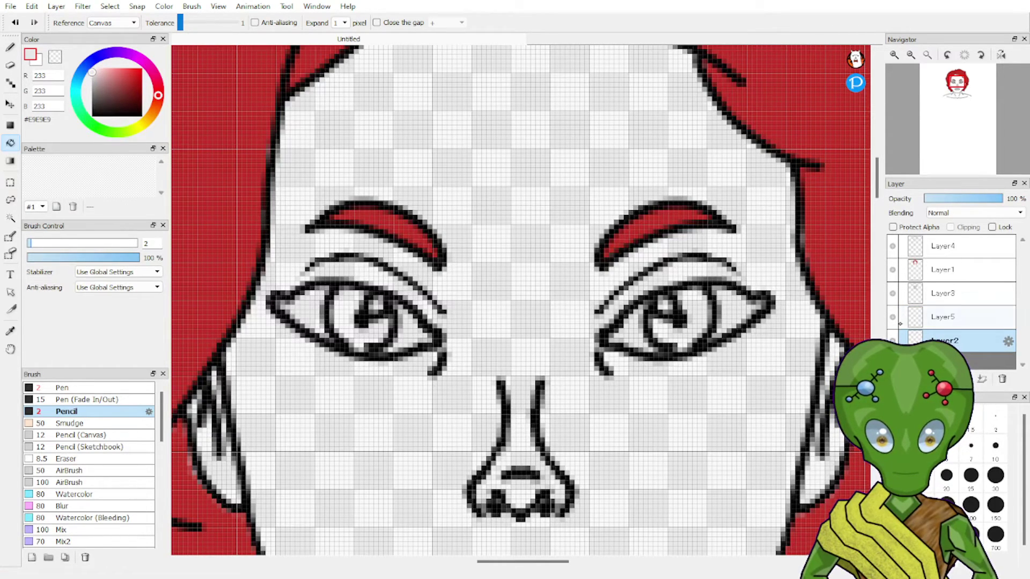
click(943, 317)
click(892, 293)
click(895, 275)
click(896, 250)
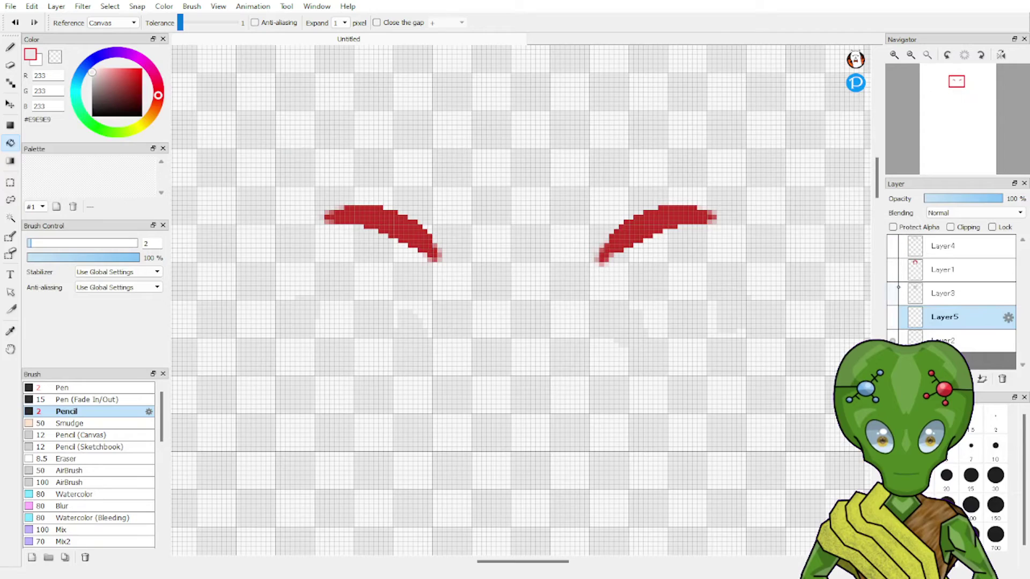
Hide Layer2 and move the new empty layer beneath it to the bottom of the layer stack, keeping it visible.
click(893, 341)
click(893, 341)
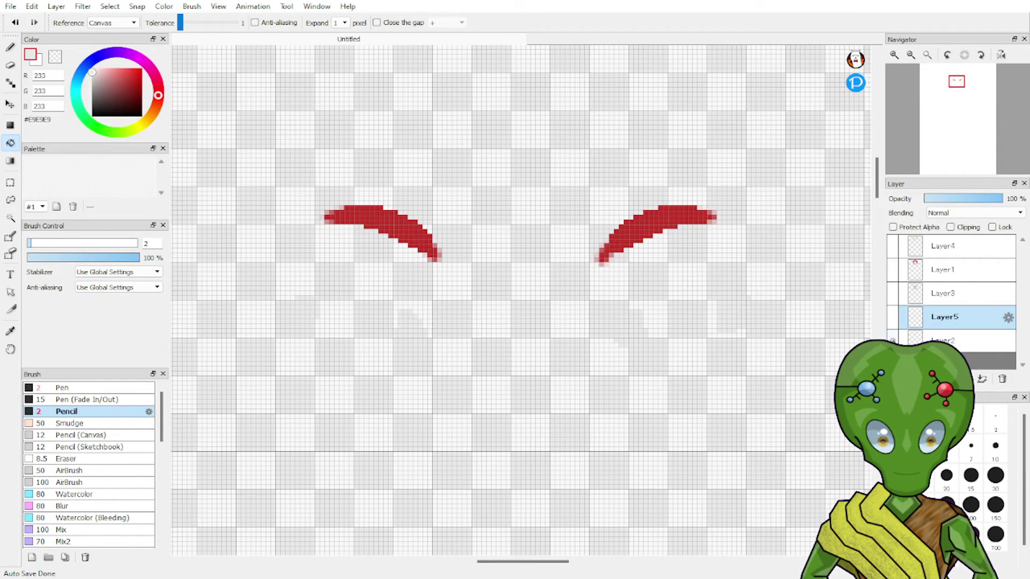
click(892, 341)
click(893, 317)
click(894, 340)
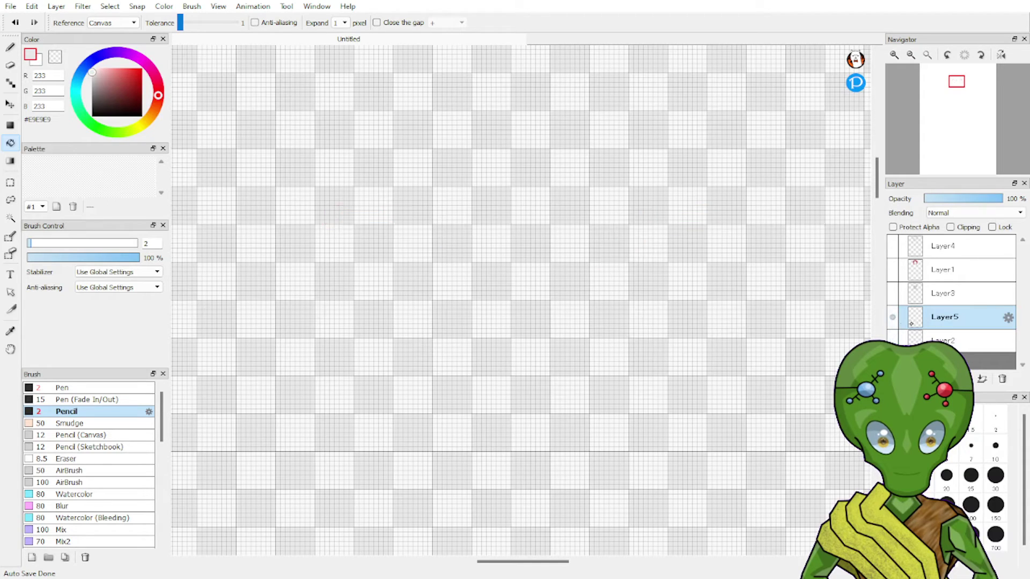
drag(912, 322, 911, 346)
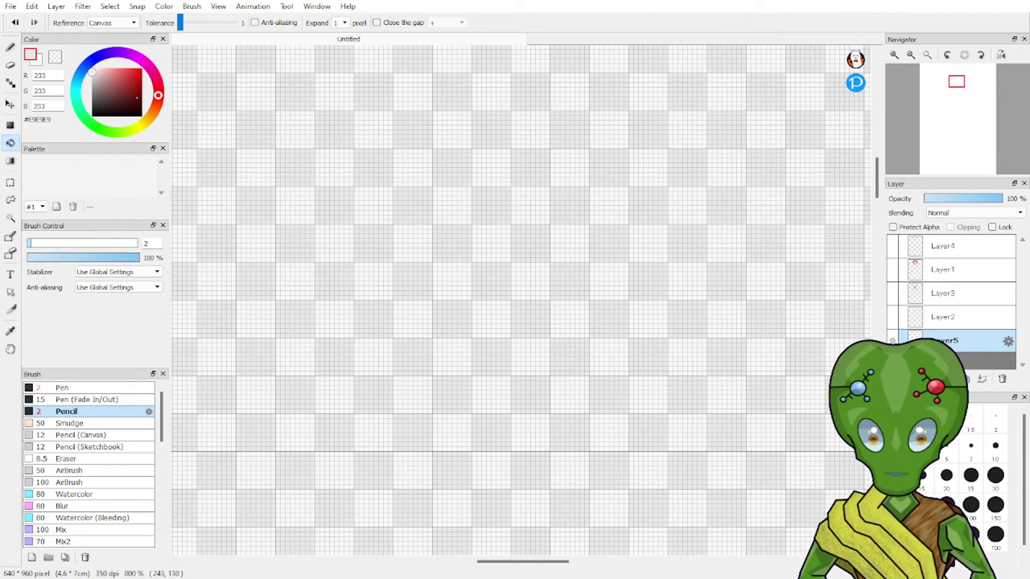
Fill the whole of Layer5 with solid bright purple and show the face linework on Layer3 again.
click(440, 256)
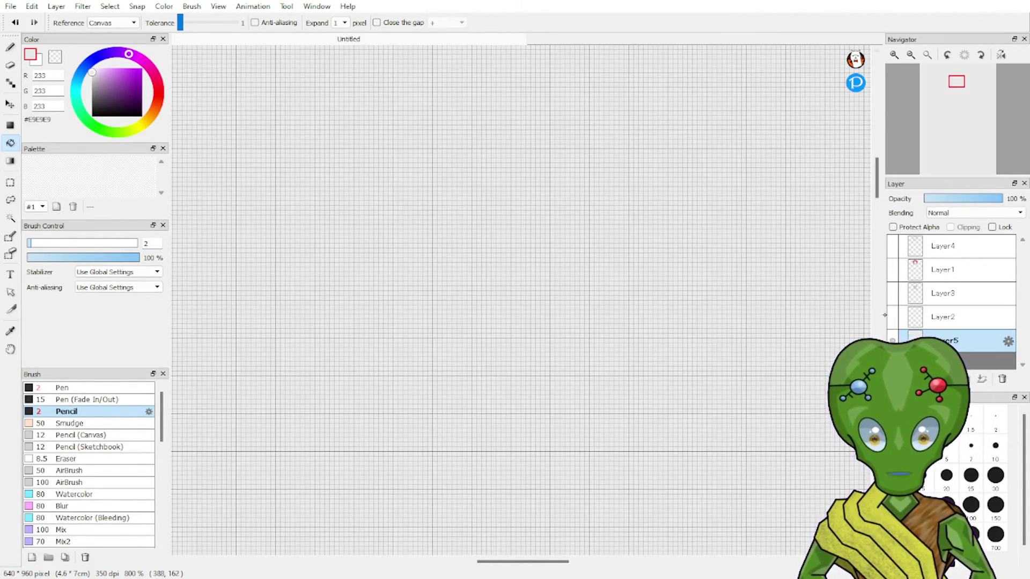
click(141, 68)
click(347, 140)
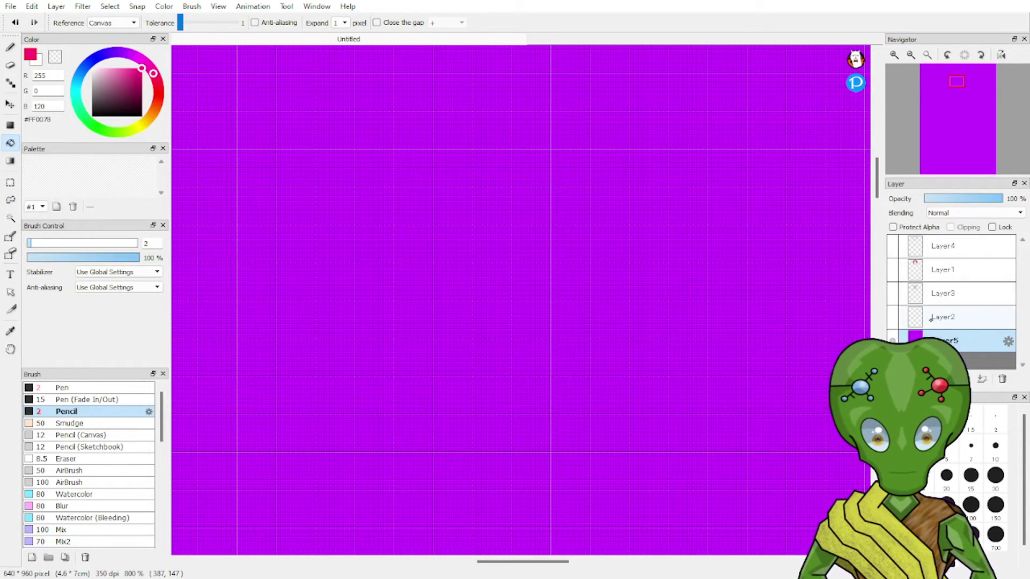
click(899, 320)
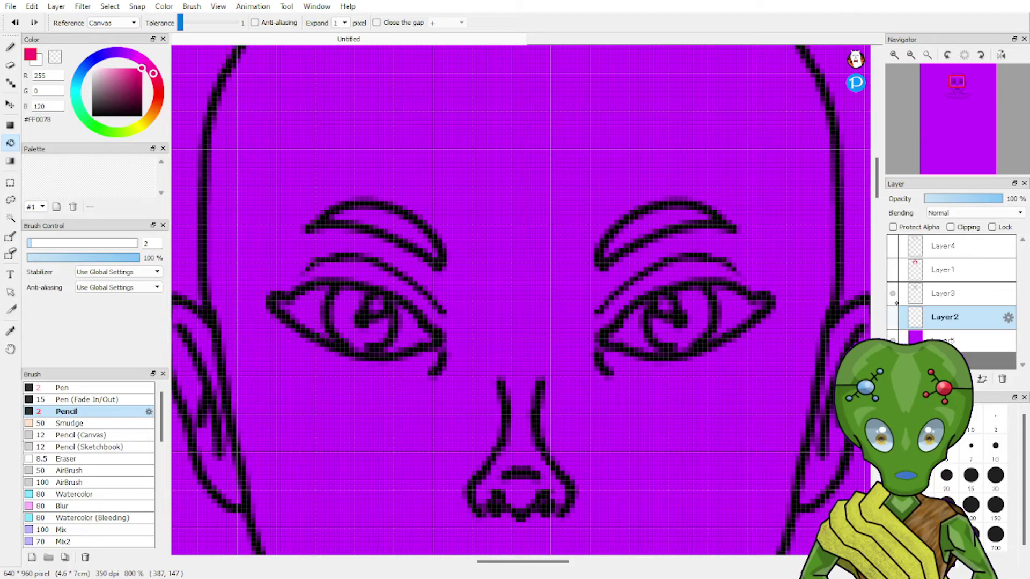
Hide Layer3 and refill the whole of Layer5 with muted pink #C47097.
click(892, 293)
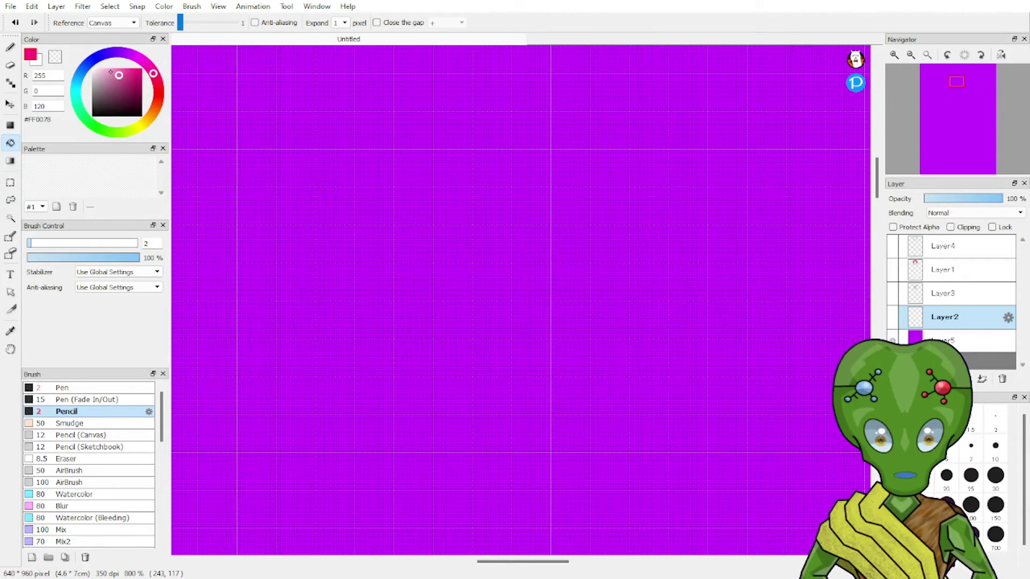
click(114, 79)
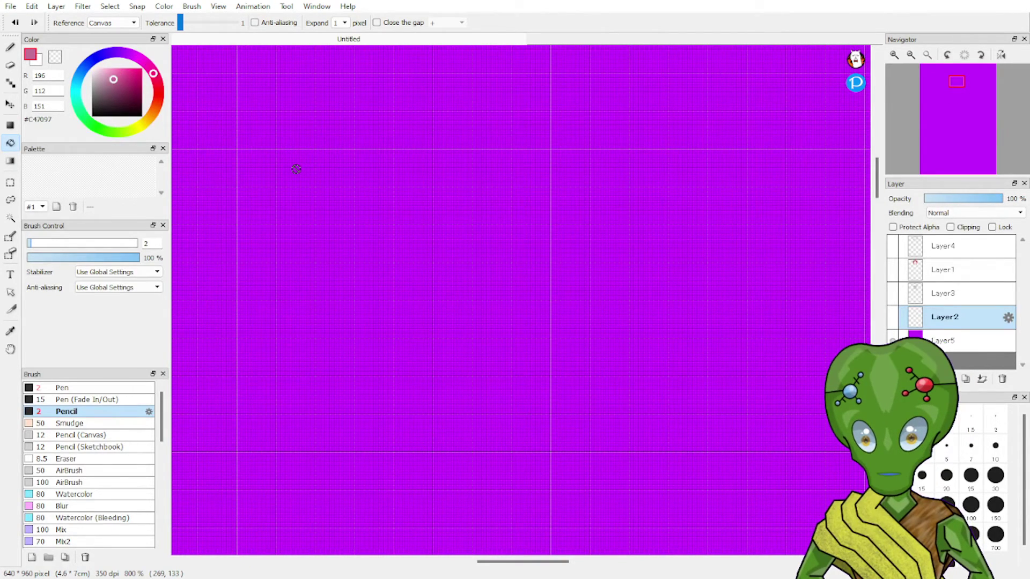
click(981, 340)
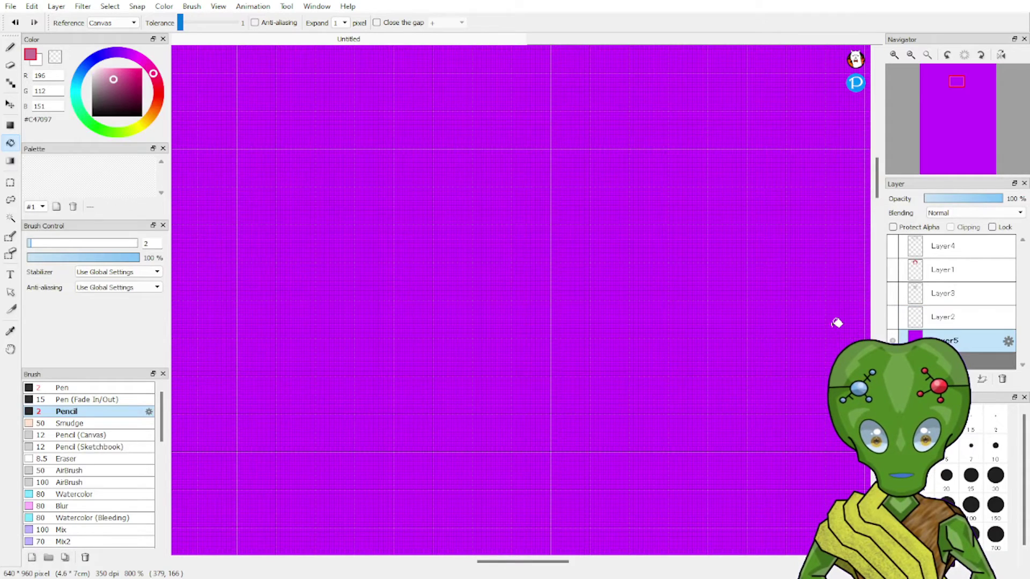
click(680, 274)
Show Layer2, Layer3, Layer1 and Layer4 again above the pink backdrop.
click(892, 317)
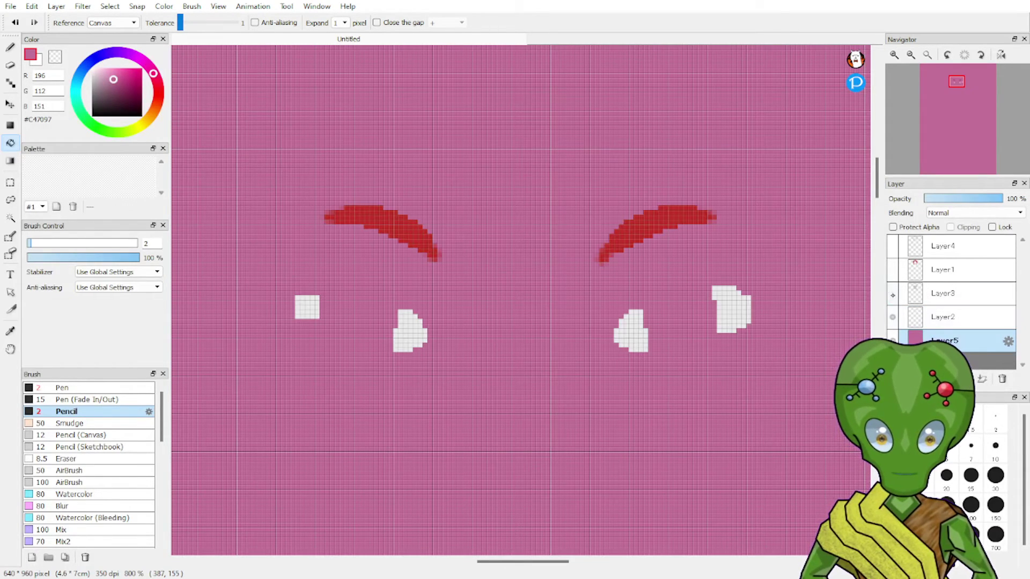
click(893, 293)
click(893, 270)
click(893, 246)
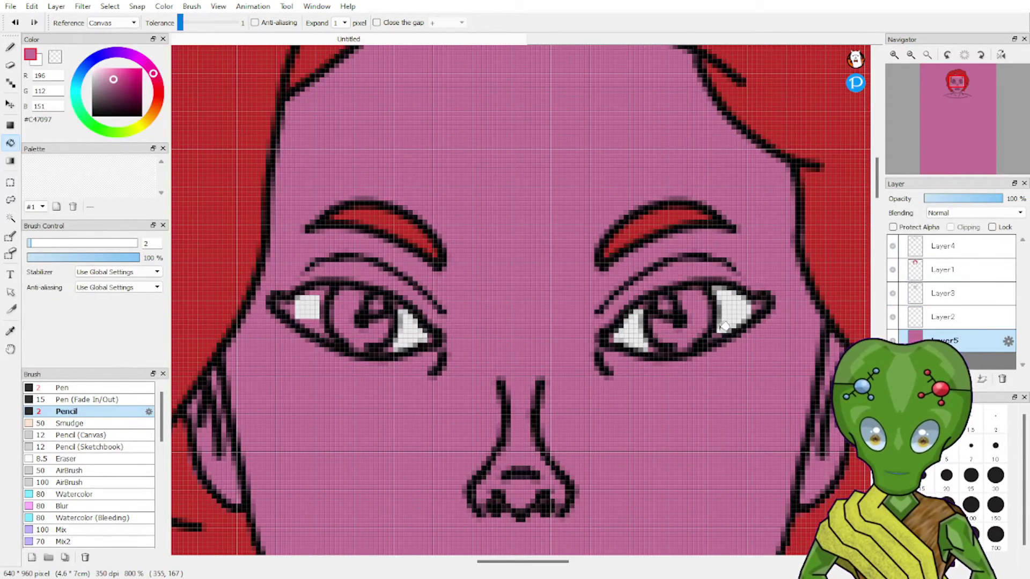
Sample light grey #E9E9E9 from the eye white, try a Pencil stroke in the left eye's outer corner on Layer5, and undo it.
key(i)
click(313, 311)
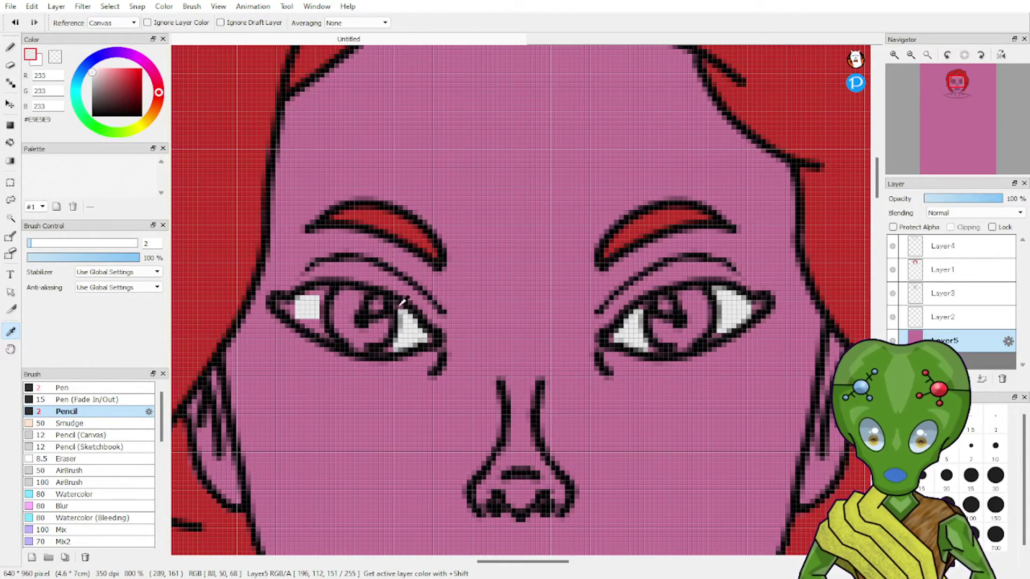
key(b)
drag(287, 304, 288, 310)
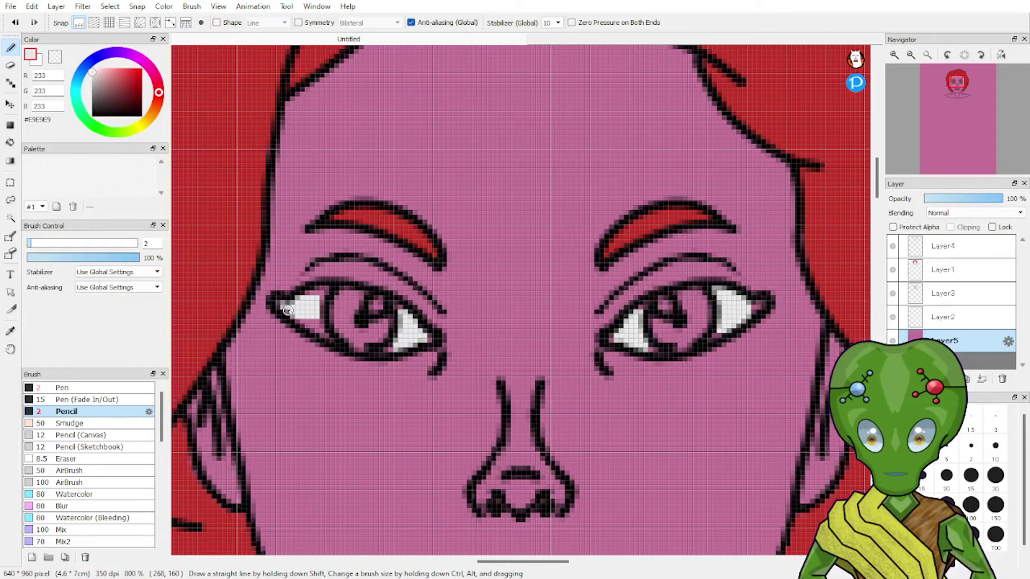
key(ctrl+z)
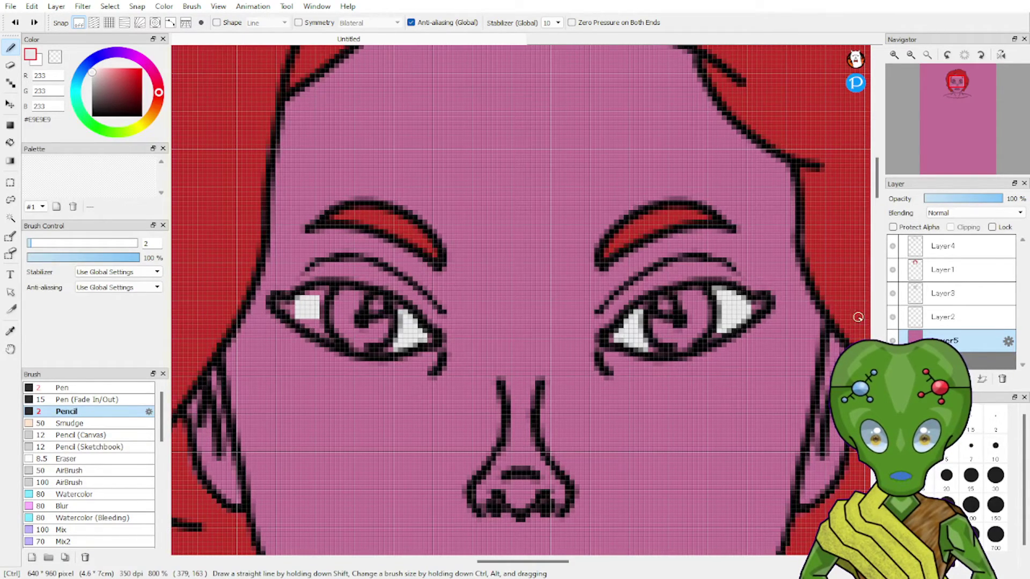
Switch to Layer2, toggle Layer5 and Layer2 off and on, and pencil light grey into the gaps of the left eye's white.
click(908, 319)
click(893, 341)
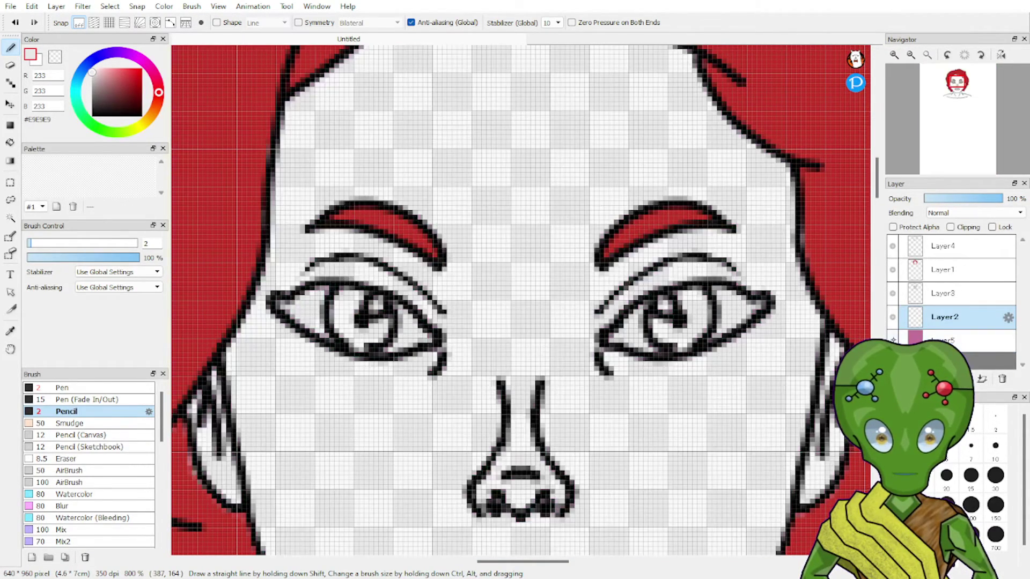
click(892, 341)
click(893, 319)
click(893, 319)
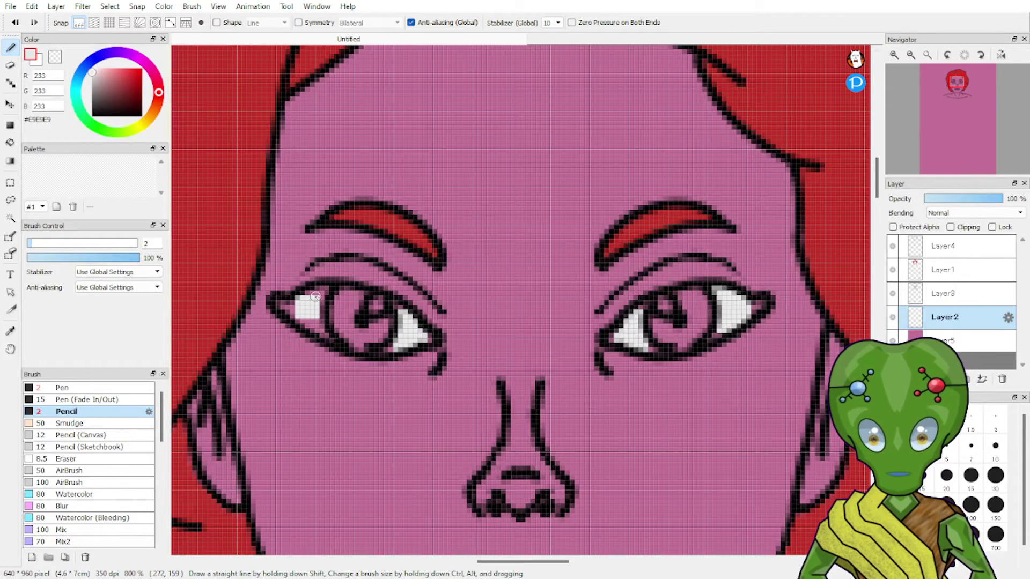
mouse_move(314, 297)
mouse_down()
mouse_move(333, 337)
mouse_move(281, 308)
mouse_move(300, 300)
mouse_move(310, 326)
mouse_up()
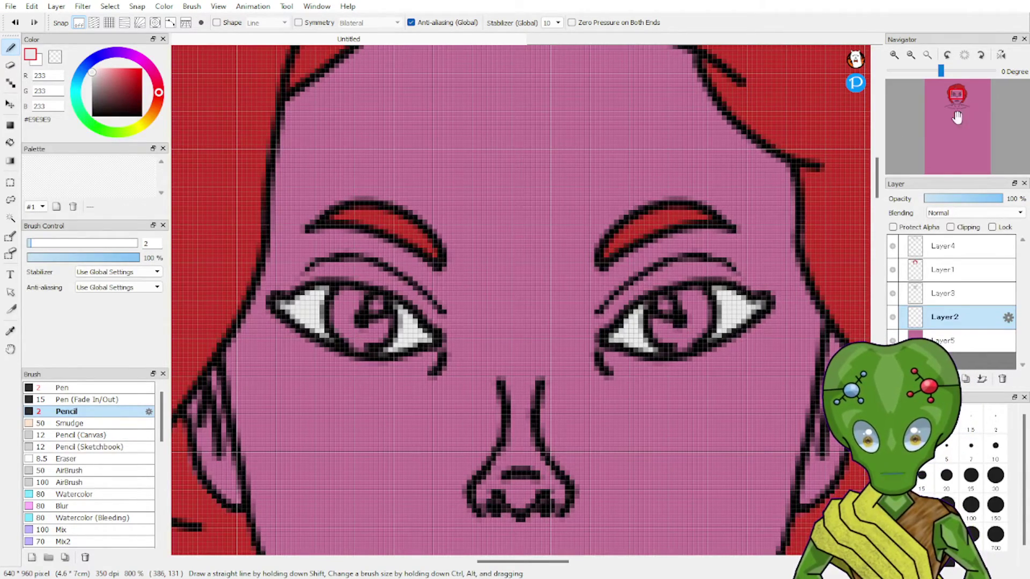
Set the colour to pale skin tone #EDDBB6 and fill the face on Layer2 with the Bucket.
mouse_move(966, 99)
mouse_down()
mouse_move(963, 111)
mouse_move(956, 96)
mouse_up()
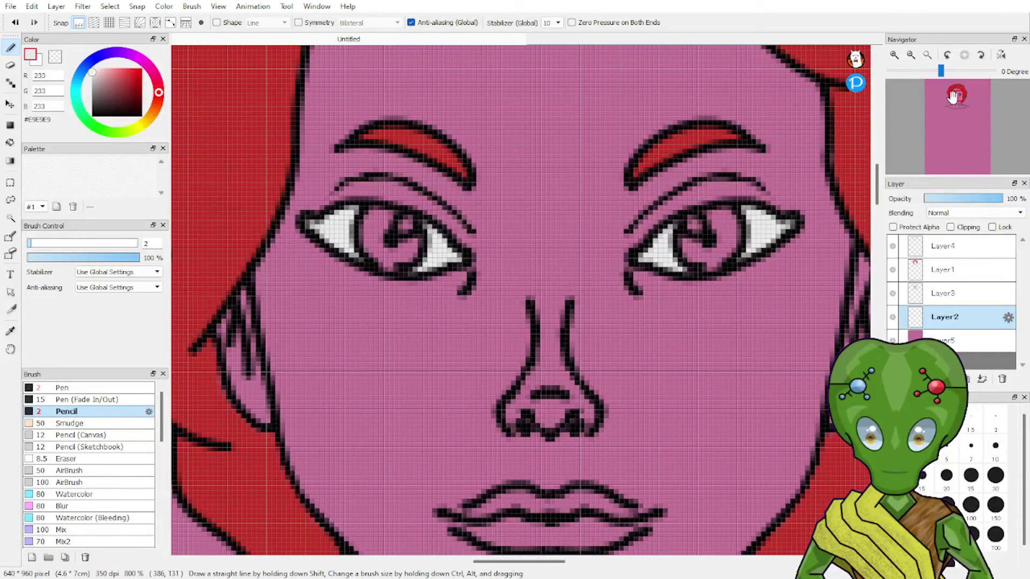
drag(158, 92, 149, 118)
drag(109, 70, 103, 71)
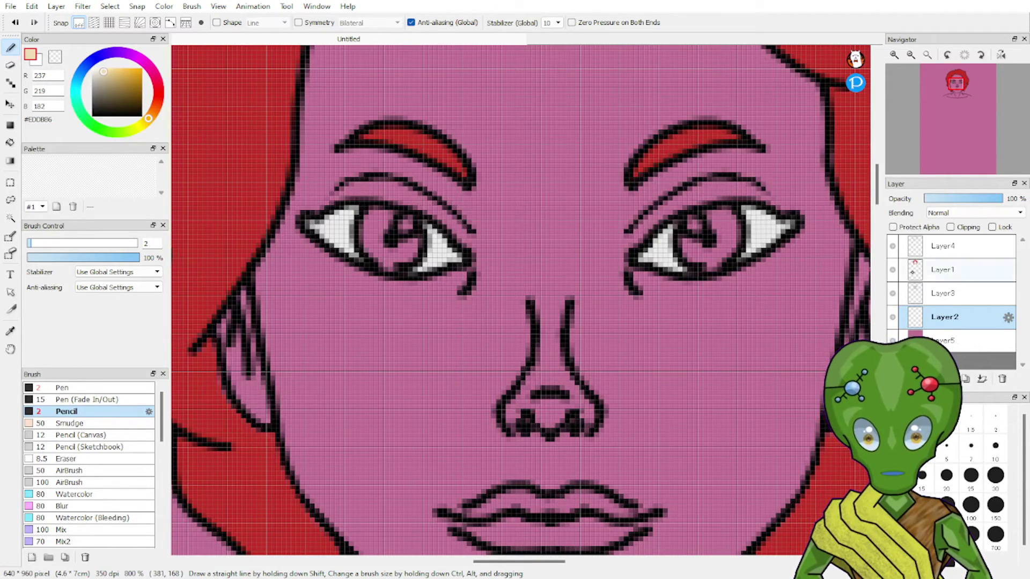
key(g)
click(713, 349)
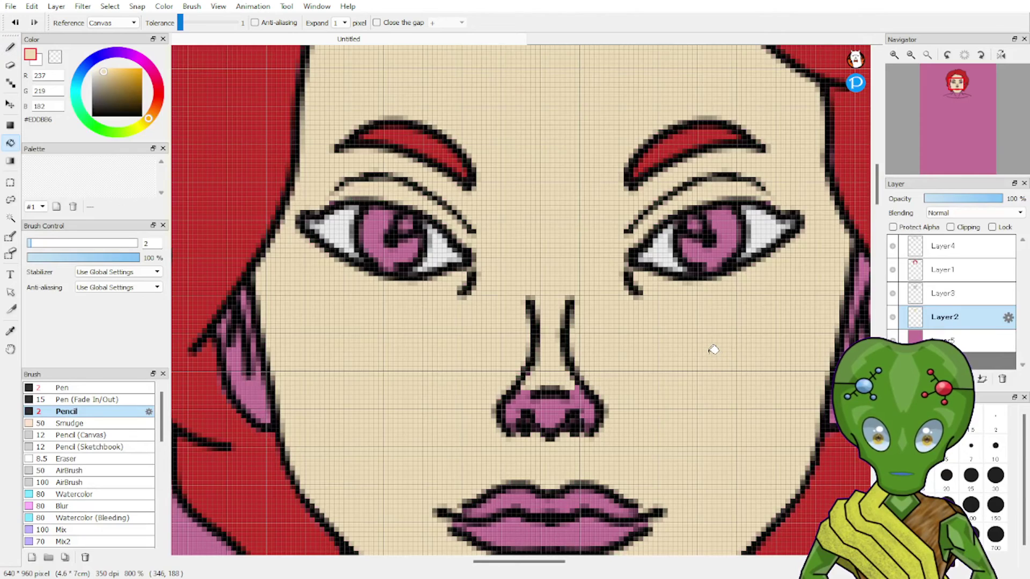
Fill the nose tip and nostril sides with the skin tone and pencil over the leftover pink pixels.
click(553, 406)
click(580, 405)
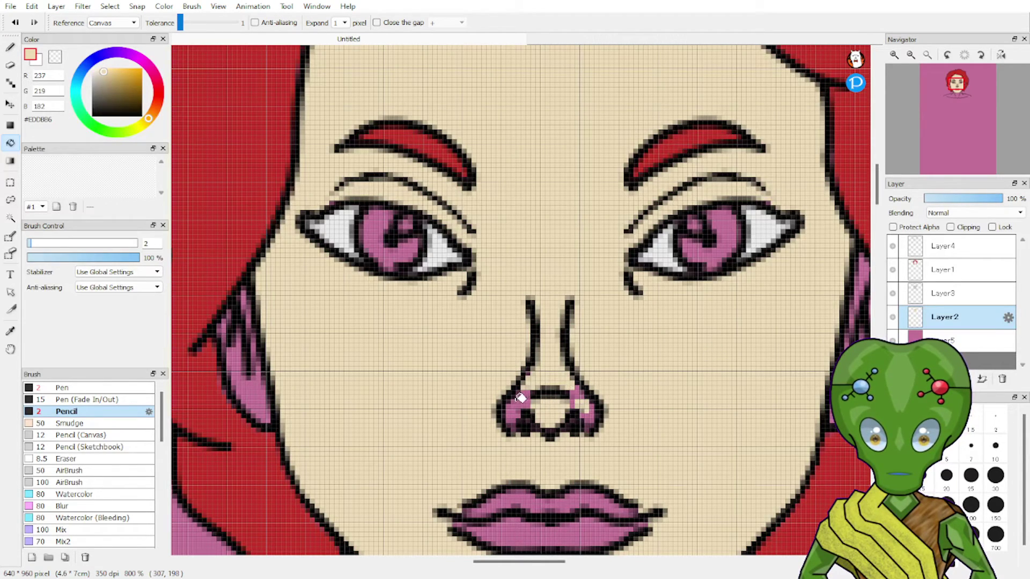
click(518, 405)
key(b)
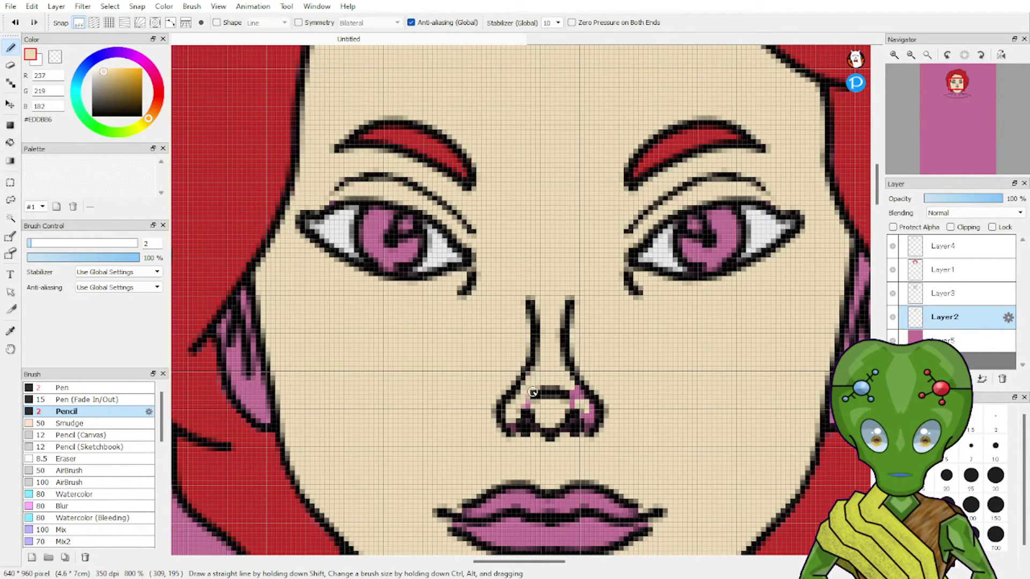
mouse_move(576, 386)
mouse_down()
mouse_move(572, 442)
mouse_move(608, 395)
mouse_up()
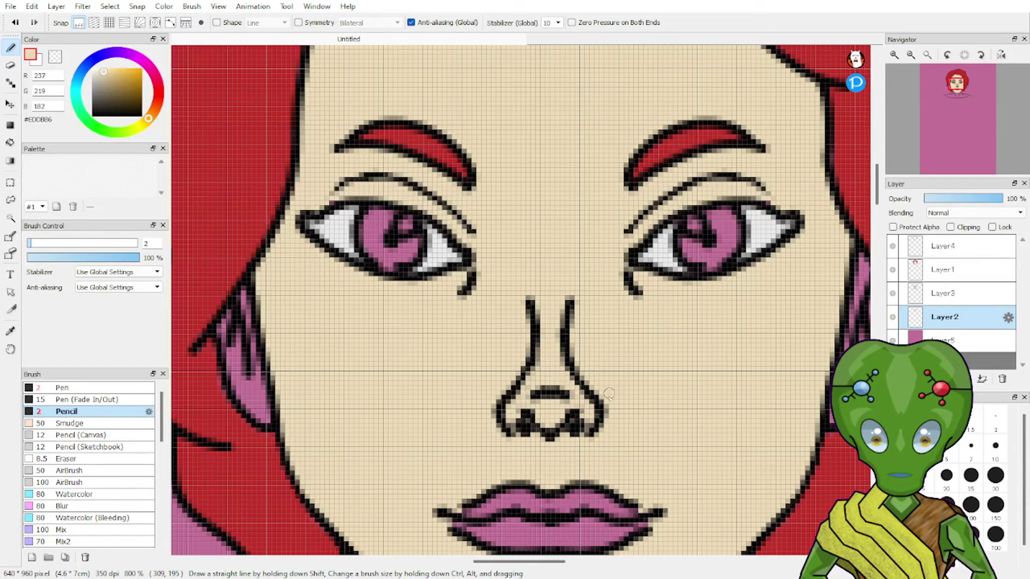
Fill the left ear with the skin tone and pencil over the pink gaps between its inner lines.
key(g)
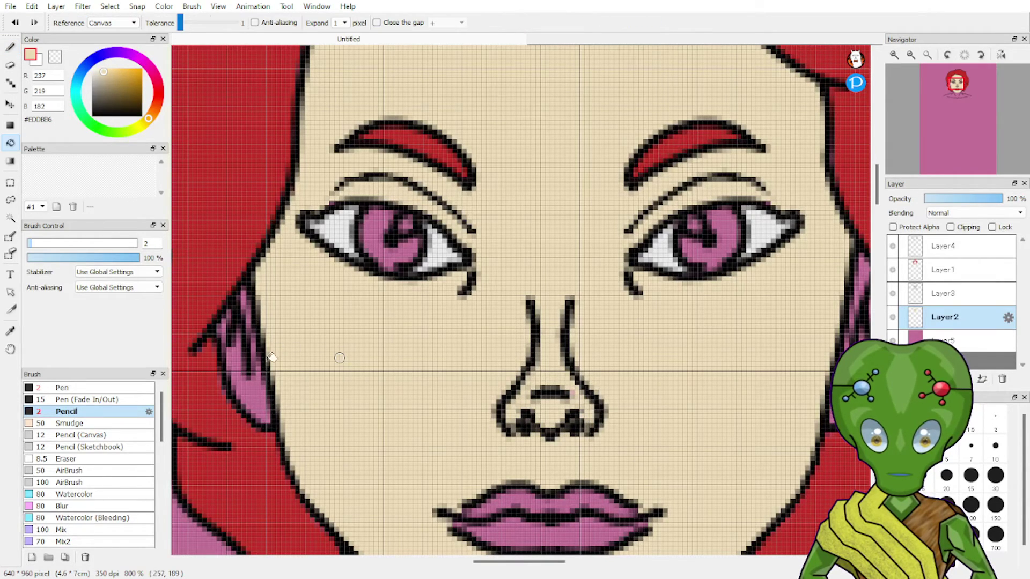
click(258, 396)
key(b)
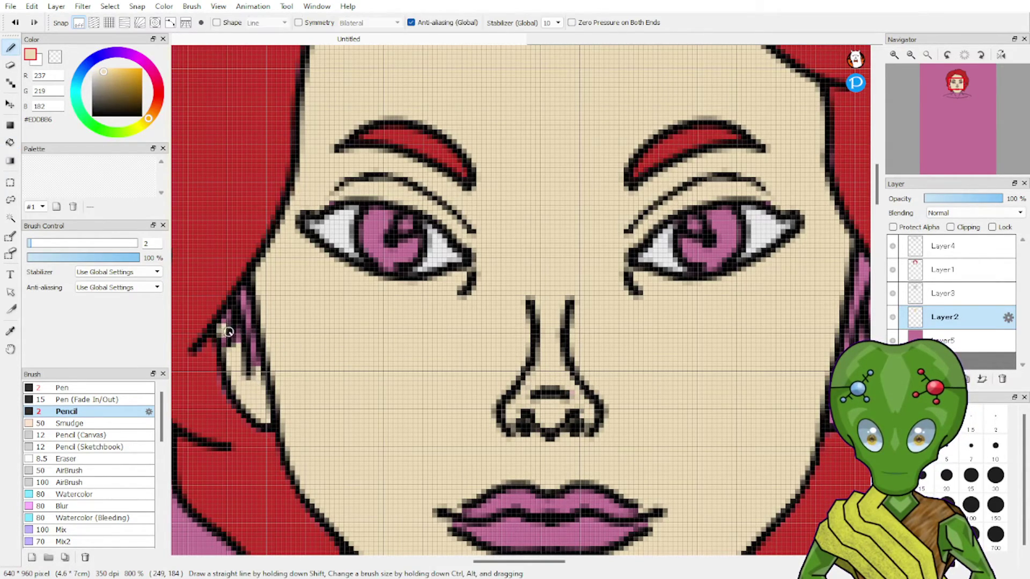
mouse_move(225, 329)
mouse_down()
mouse_move(232, 317)
mouse_move(255, 355)
mouse_move(244, 293)
mouse_up()
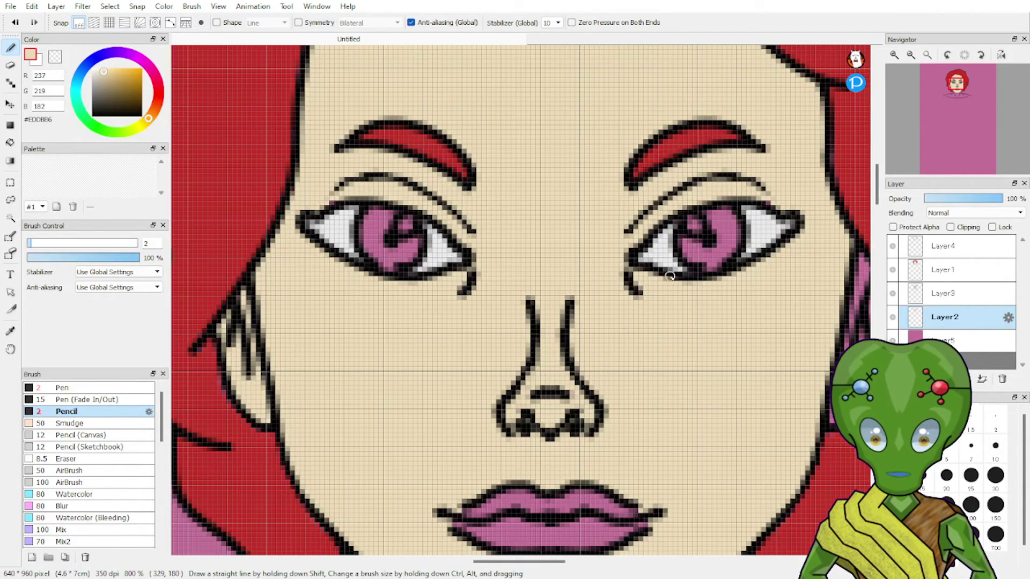
Fill the right ear's sections with the skin tone and pencil over the remaining pink gaps between its lines.
mouse_move(963, 90)
mouse_move(963, 90)
mouse_down()
mouse_move(950, 104)
mouse_move(959, 98)
mouse_up()
key(g)
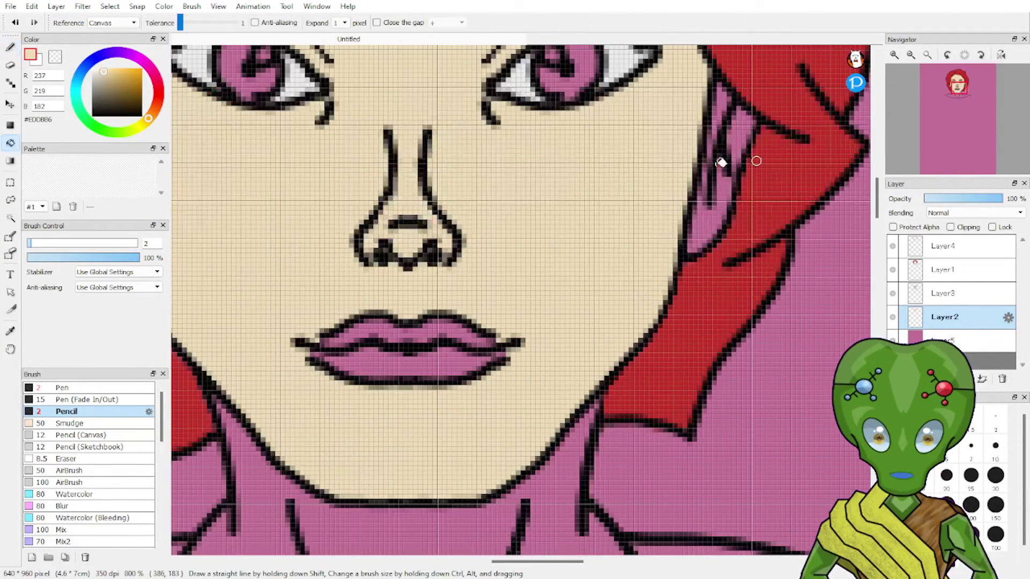
click(701, 219)
key(b)
key(g)
click(723, 105)
click(731, 133)
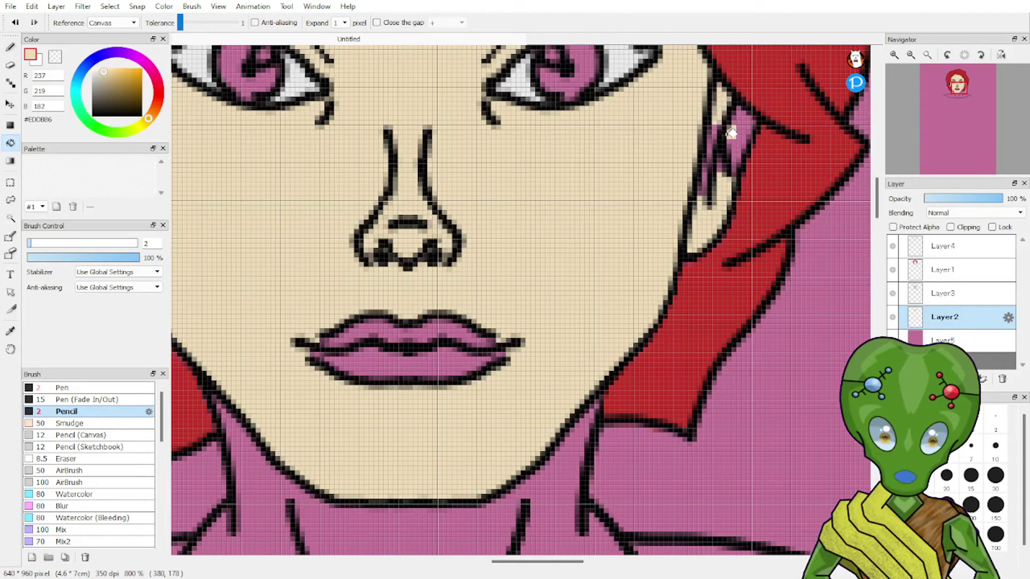
key(b)
mouse_move(719, 170)
mouse_down()
mouse_move(728, 125)
mouse_move(714, 132)
mouse_move(712, 120)
mouse_move(730, 127)
mouse_move(749, 109)
mouse_move(745, 134)
mouse_up()
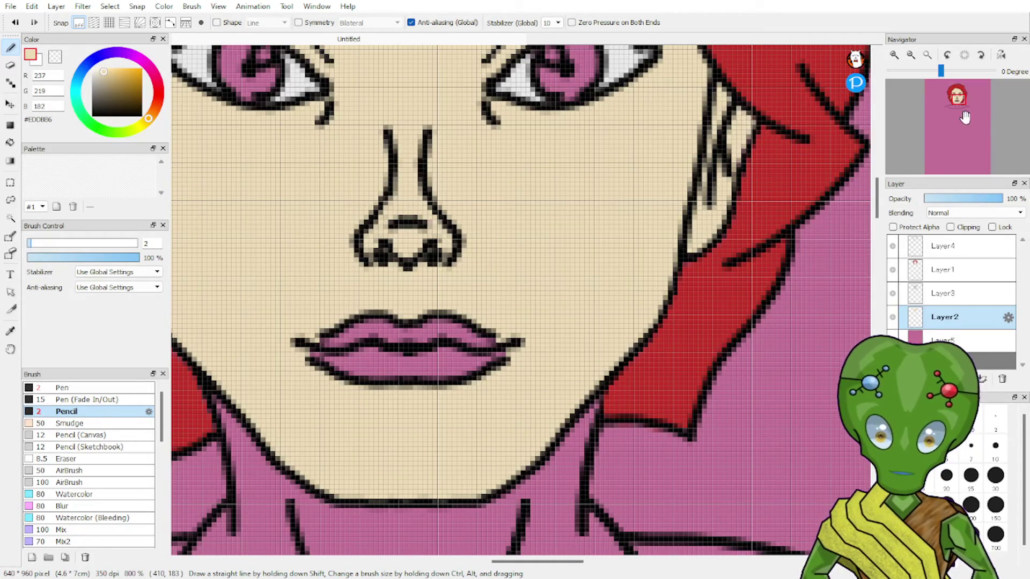
mouse_move(962, 96)
mouse_down()
mouse_move(958, 89)
mouse_move(955, 105)
mouse_move(949, 96)
mouse_up()
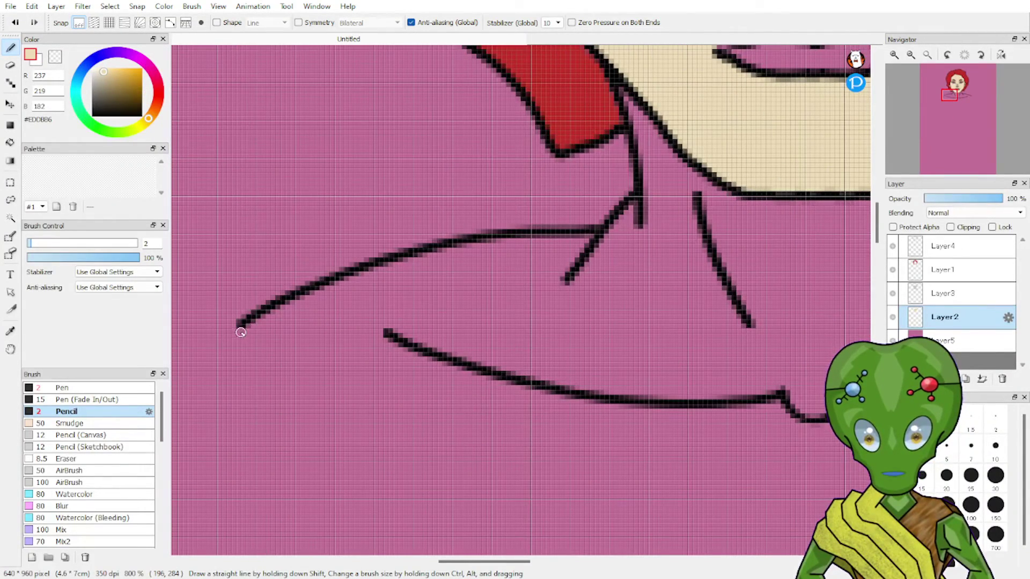
drag(236, 332, 422, 332)
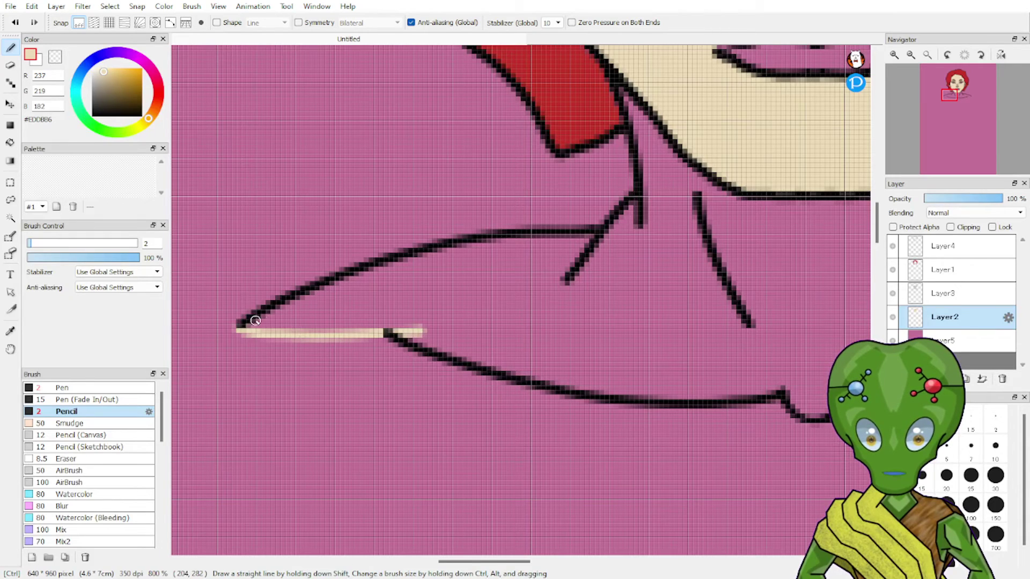
key(ctrl+z)
drag(237, 321, 218, 395)
key(ctrl+z)
Pencil a skin-tone boundary down from the left shoulder's end, below the neckline and up to the right shoulder's end, closing the bust.
mouse_move(237, 330)
mouse_down()
mouse_move(237, 387)
mouse_move(219, 392)
mouse_move(227, 399)
mouse_move(574, 446)
mouse_move(796, 441)
mouse_up()
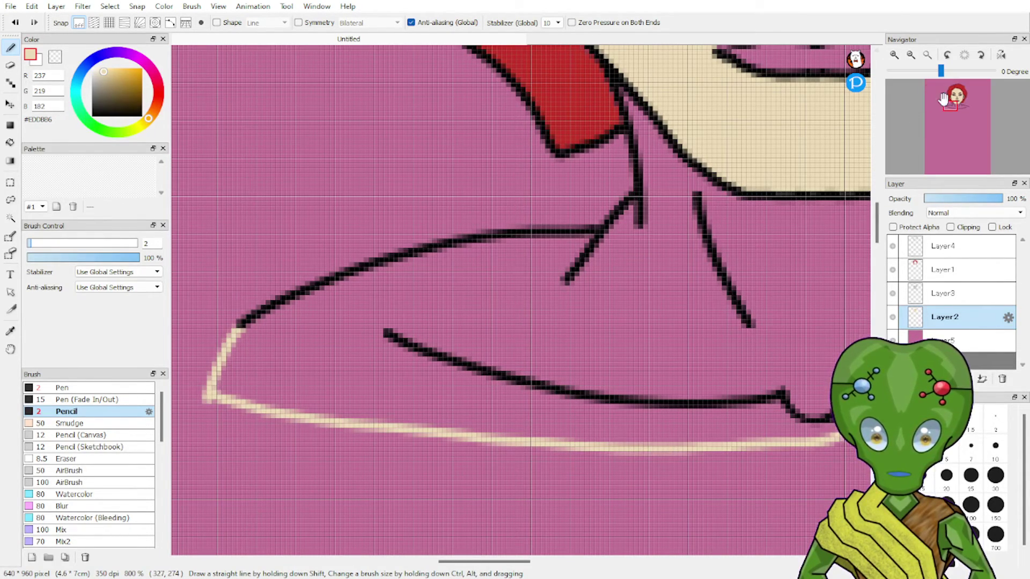
mouse_move(943, 96)
mouse_down()
mouse_move(949, 115)
mouse_move(959, 101)
mouse_move(961, 110)
mouse_up()
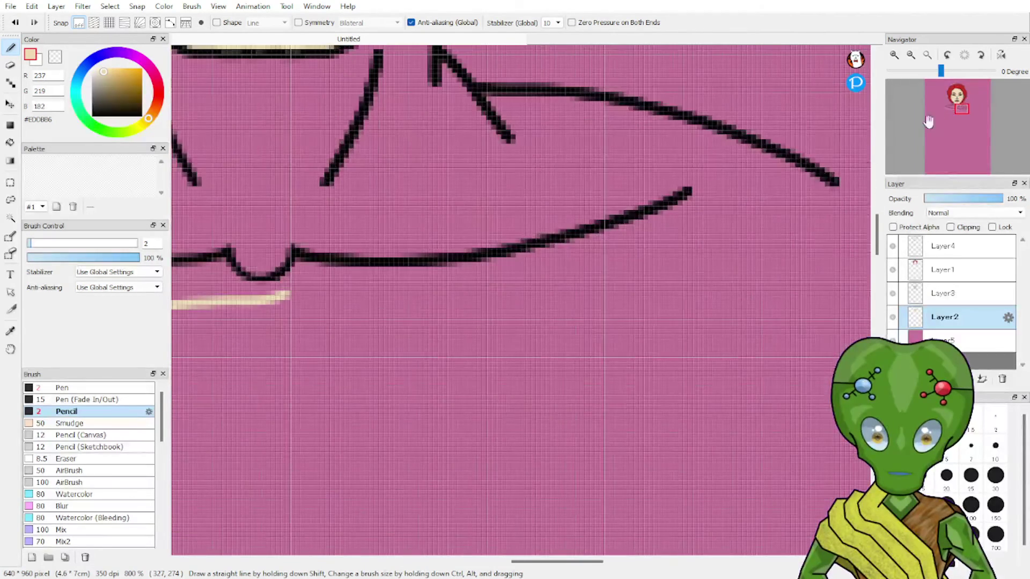
mouse_move(842, 188)
mouse_down()
mouse_move(868, 250)
mouse_move(849, 260)
mouse_move(268, 301)
mouse_move(685, 329)
mouse_move(815, 324)
mouse_move(855, 185)
mouse_move(832, 173)
mouse_move(860, 257)
mouse_move(818, 290)
mouse_move(284, 296)
mouse_up()
key(ctrl+z)
key(ctrl+z)
Fill the neck and shoulders inside the closed boundary with the skin tone using the Bucket.
key(g)
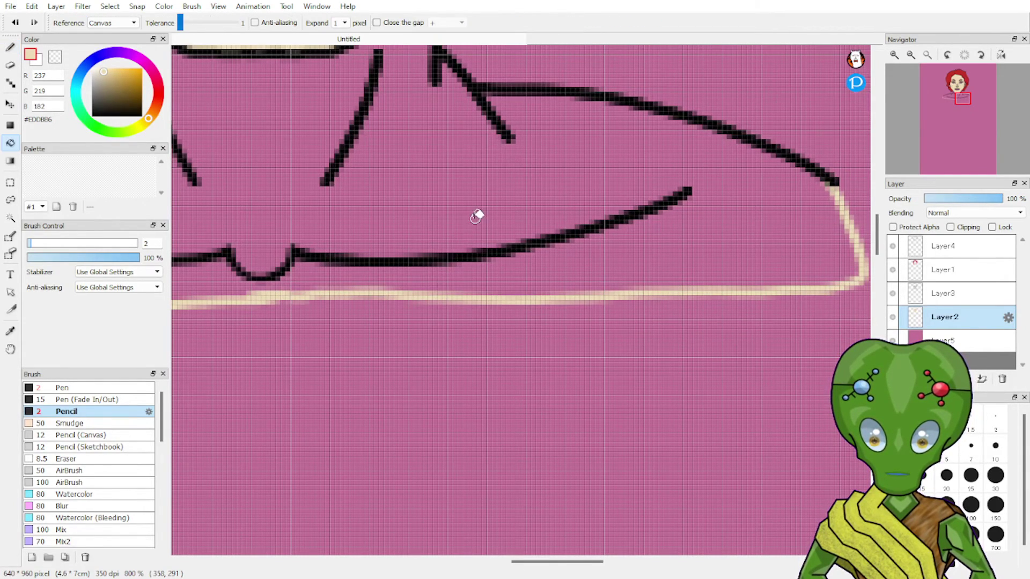
click(474, 217)
drag(956, 106, 956, 101)
Erase the stray pixels on Layer1 along the right jawline beside the hair with the size 2 Eraser.
key(b)
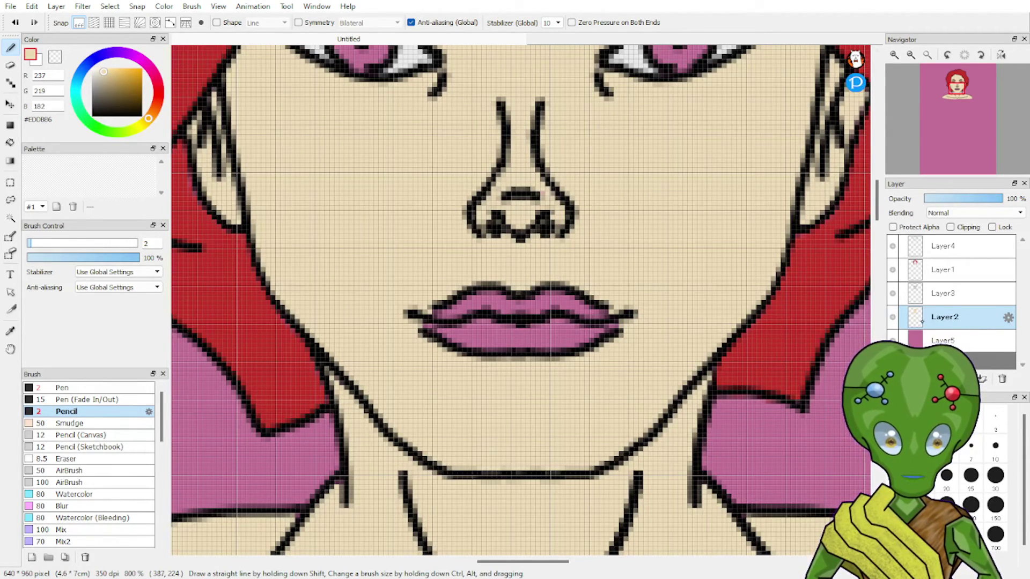
key(e)
click(944, 293)
mouse_move(742, 364)
mouse_down()
mouse_move(719, 364)
mouse_move(706, 383)
mouse_move(721, 361)
mouse_move(708, 391)
mouse_move(722, 360)
mouse_move(713, 381)
mouse_move(727, 384)
mouse_move(699, 392)
mouse_move(713, 360)
mouse_move(714, 377)
mouse_move(747, 374)
mouse_move(711, 388)
mouse_move(744, 333)
mouse_up()
click(936, 270)
key(ctrl+z)
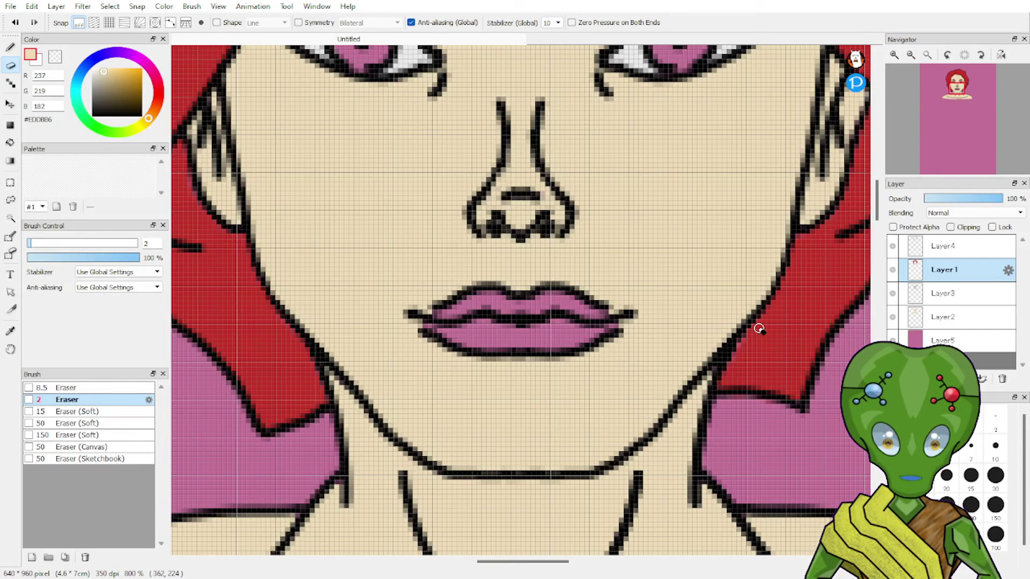
drag(753, 332, 736, 342)
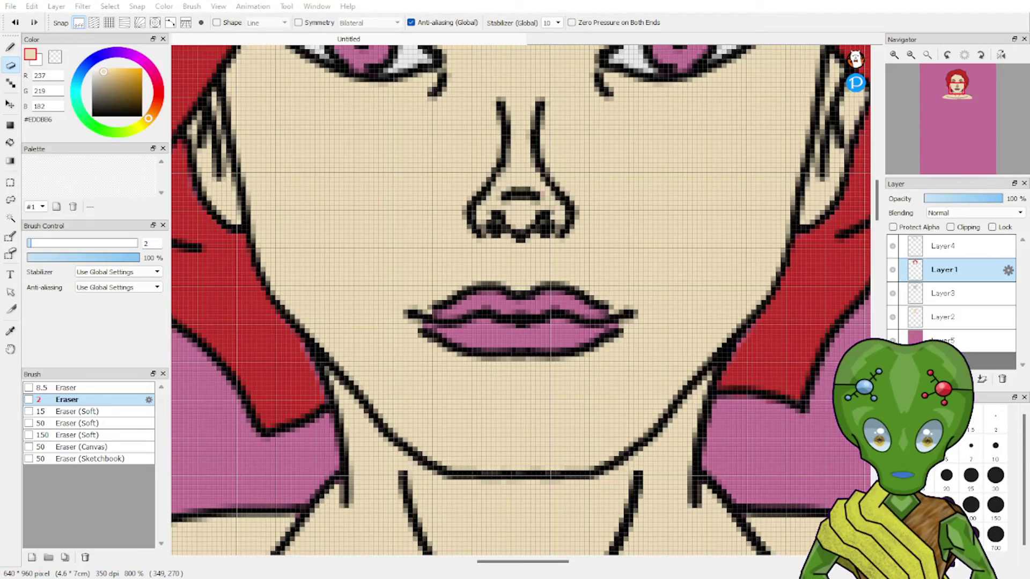
Pick up the light grey #E9E9E9 from the eye white and pencil the upper highlights in both irises on Layer2.
drag(948, 111, 957, 95)
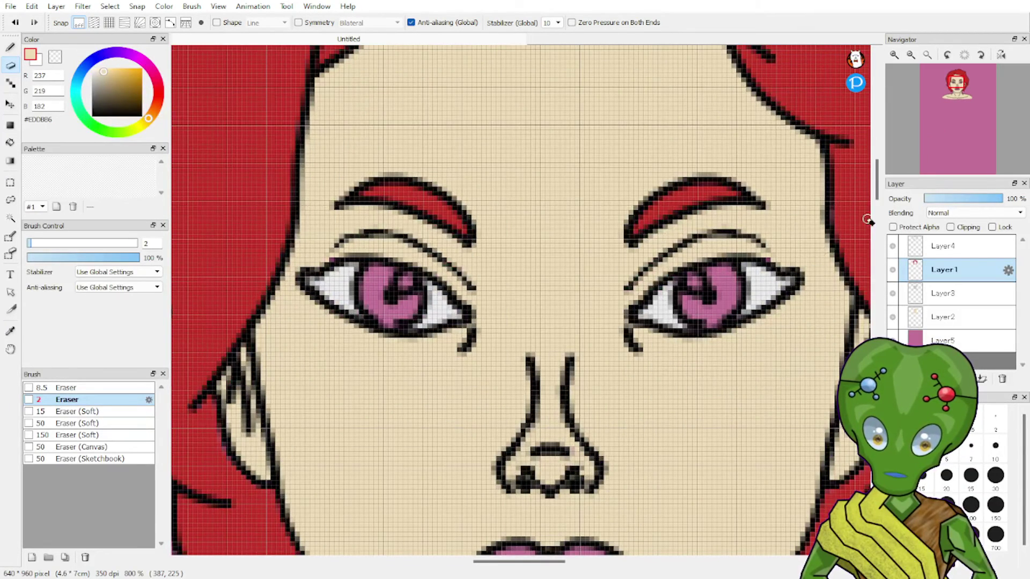
key(i)
click(765, 288)
key(b)
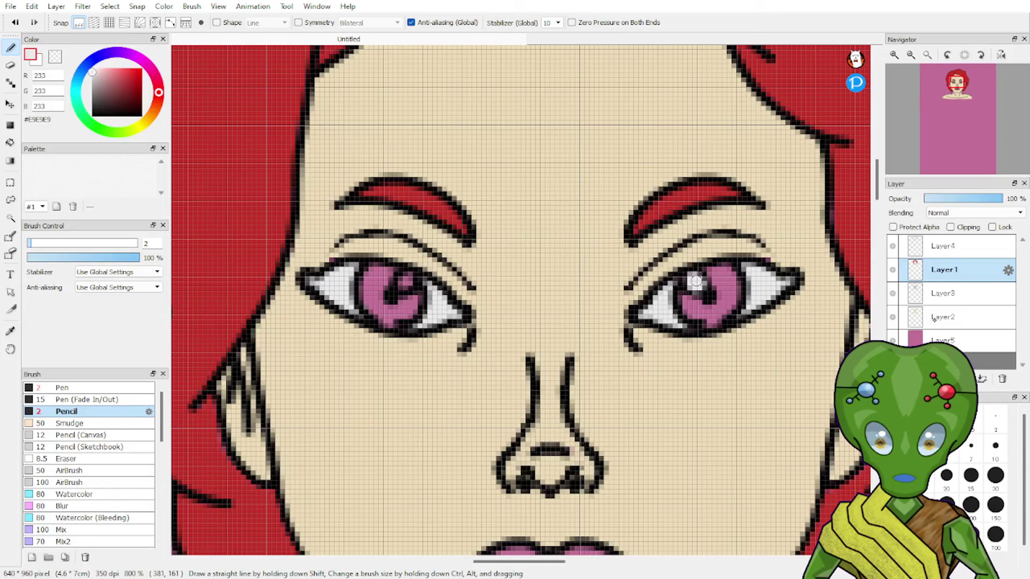
key(ctrl+z)
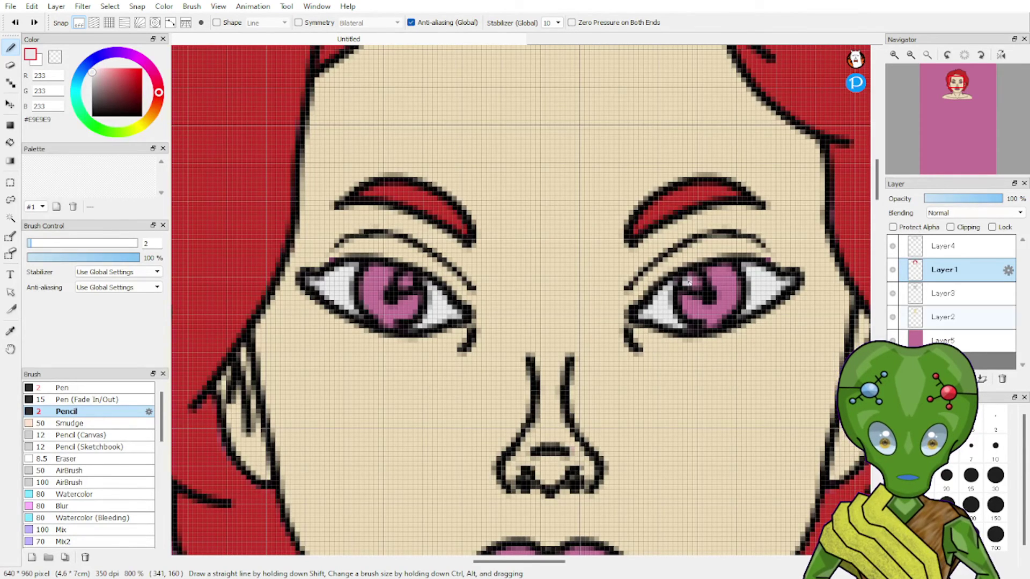
ctrl+click(697, 282)
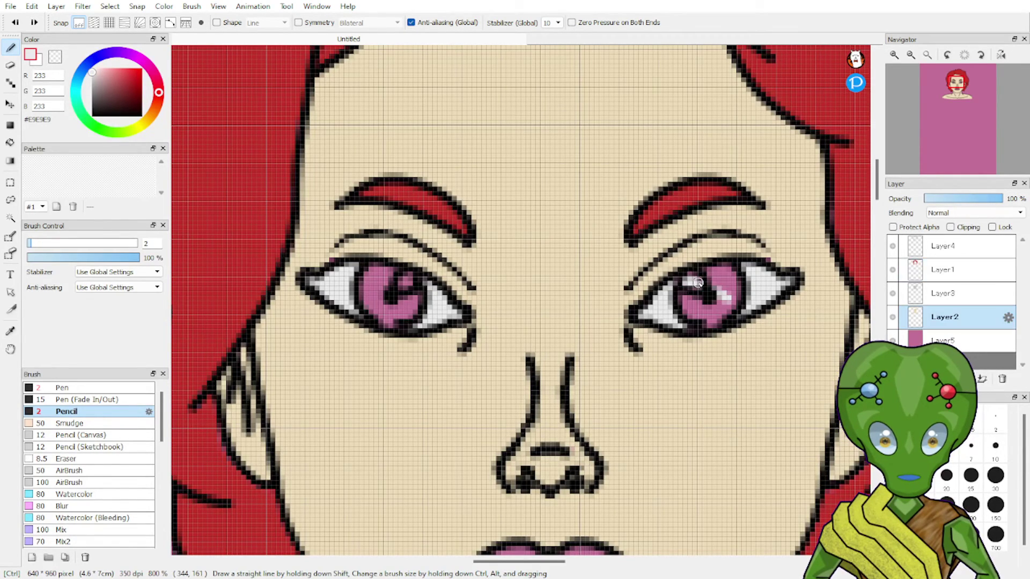
key(ctrl+z)
key(ctrl+z)
click(695, 280)
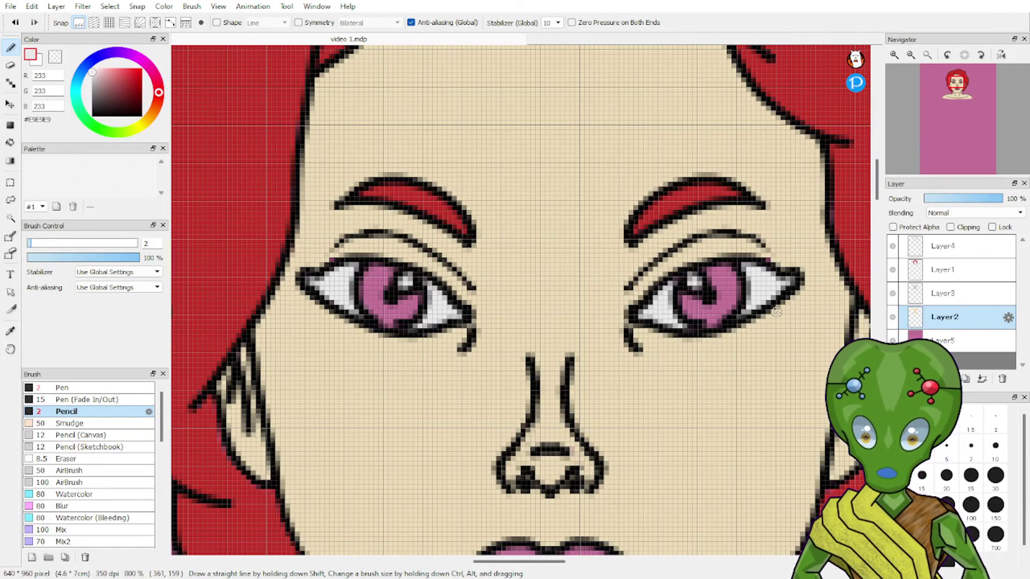
Set the colour to brown #725820 and pencil over the pink areas of both irises, keeping the grey highlights.
click(147, 119)
drag(124, 87, 128, 94)
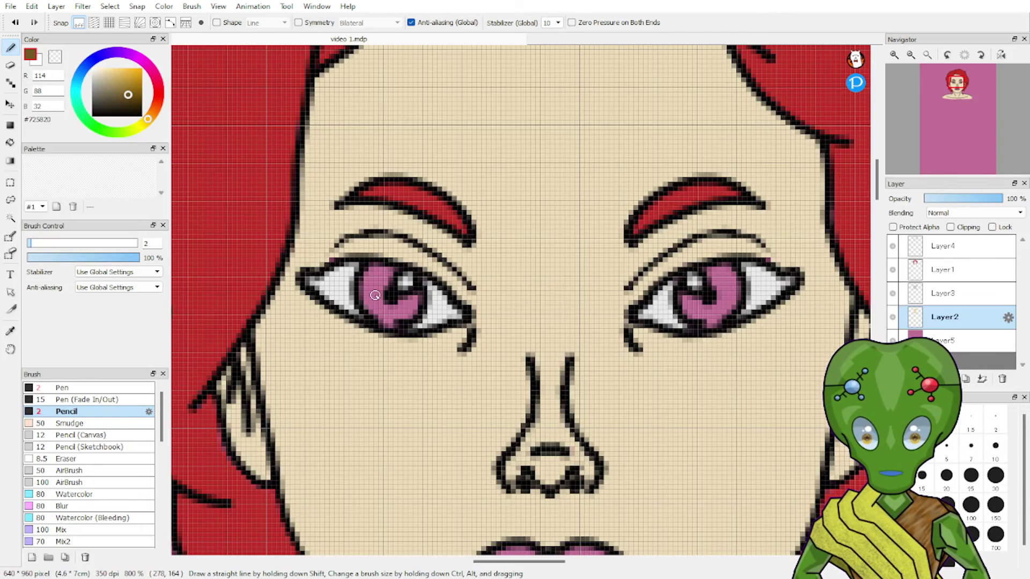
mouse_move(374, 295)
mouse_down()
mouse_move(392, 271)
mouse_move(368, 301)
mouse_move(366, 285)
mouse_move(387, 315)
mouse_move(413, 295)
mouse_move(388, 300)
mouse_up()
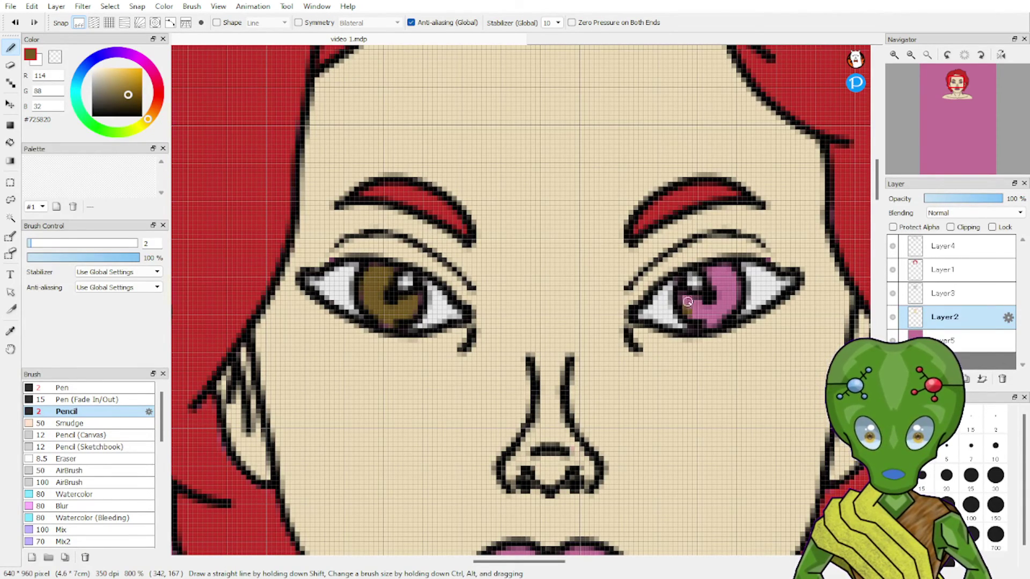
mouse_move(692, 295)
mouse_down()
mouse_move(716, 320)
mouse_move(727, 310)
mouse_move(722, 267)
mouse_move(714, 277)
mouse_move(733, 279)
mouse_move(738, 296)
mouse_move(710, 268)
mouse_move(725, 273)
mouse_move(703, 311)
mouse_move(683, 296)
mouse_move(724, 290)
mouse_up()
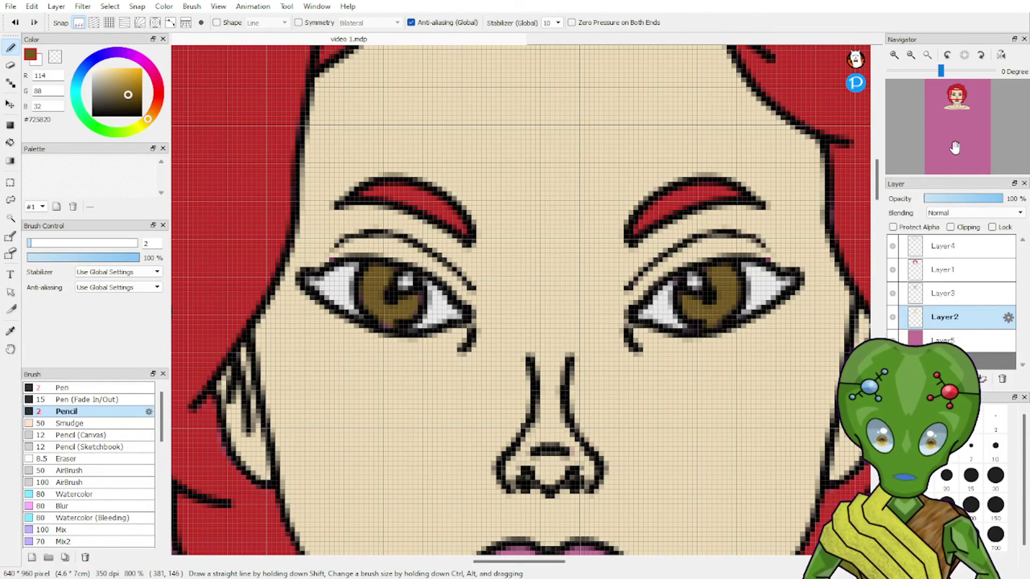
Fill the upper and lower lips with dusty pink #BD838D using the Bucket and pencil over the gaps at the right corner.
drag(955, 120, 957, 98)
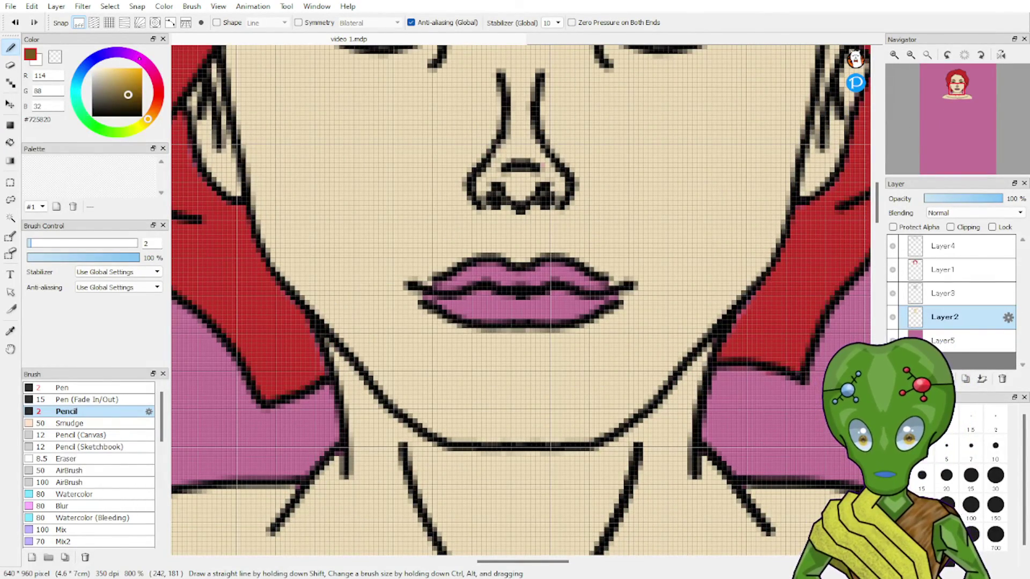
click(150, 69)
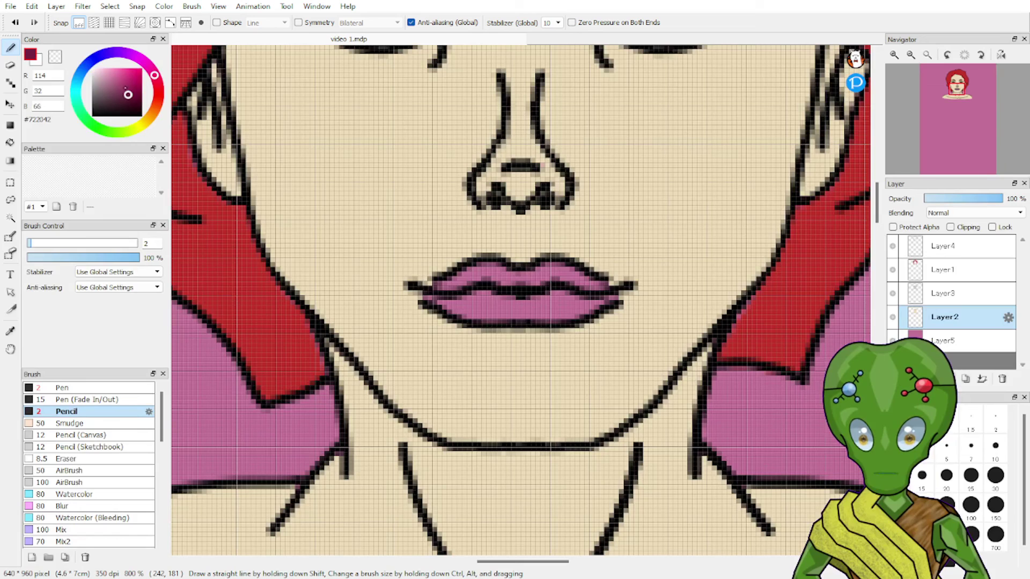
mouse_move(128, 95)
mouse_down()
mouse_move(122, 73)
mouse_move(130, 80)
mouse_move(112, 82)
mouse_move(158, 87)
mouse_move(109, 81)
mouse_up()
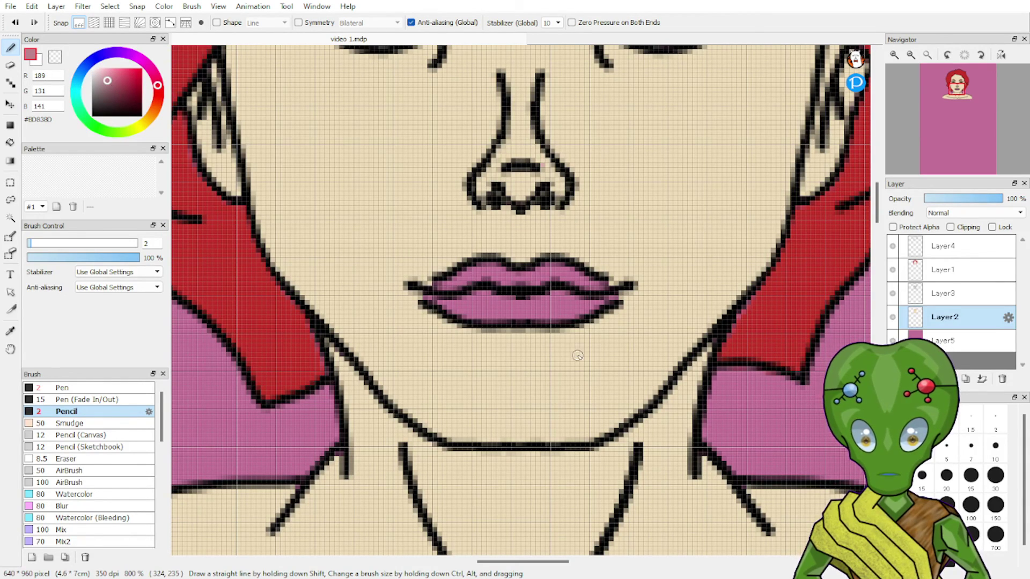
key(g)
click(558, 301)
click(560, 268)
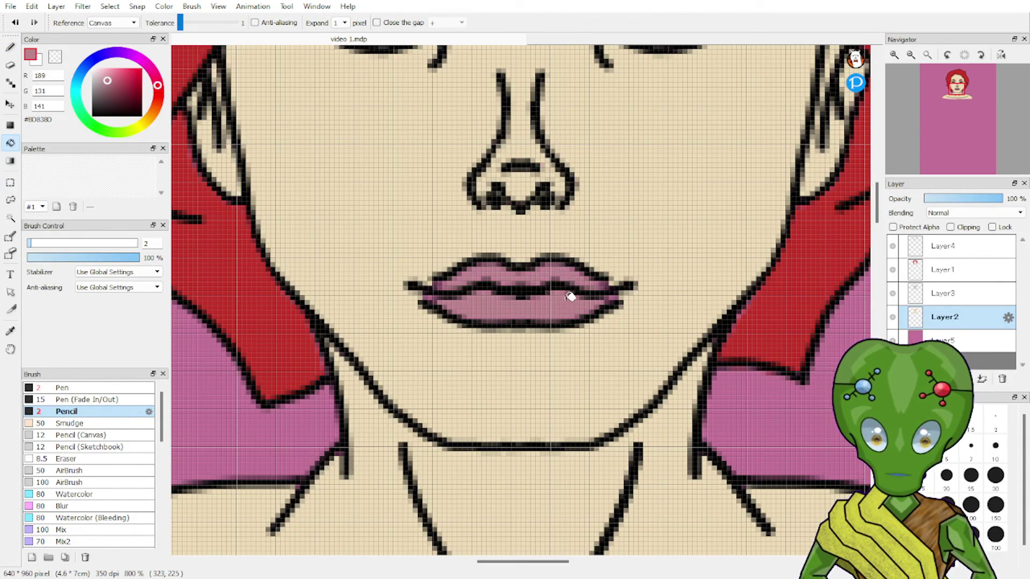
key(b)
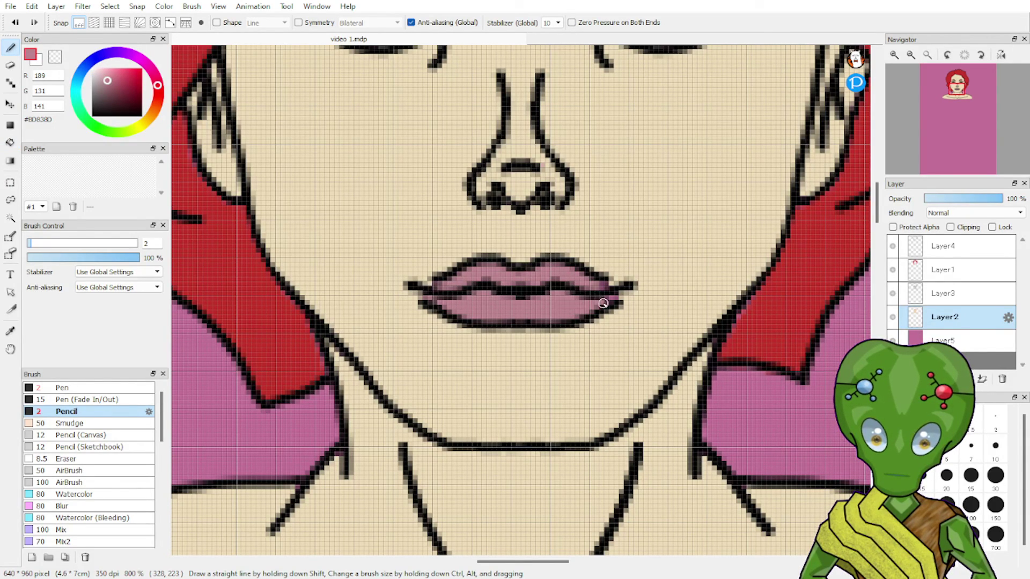
mouse_move(603, 293)
mouse_down()
mouse_move(616, 298)
mouse_move(608, 289)
mouse_up()
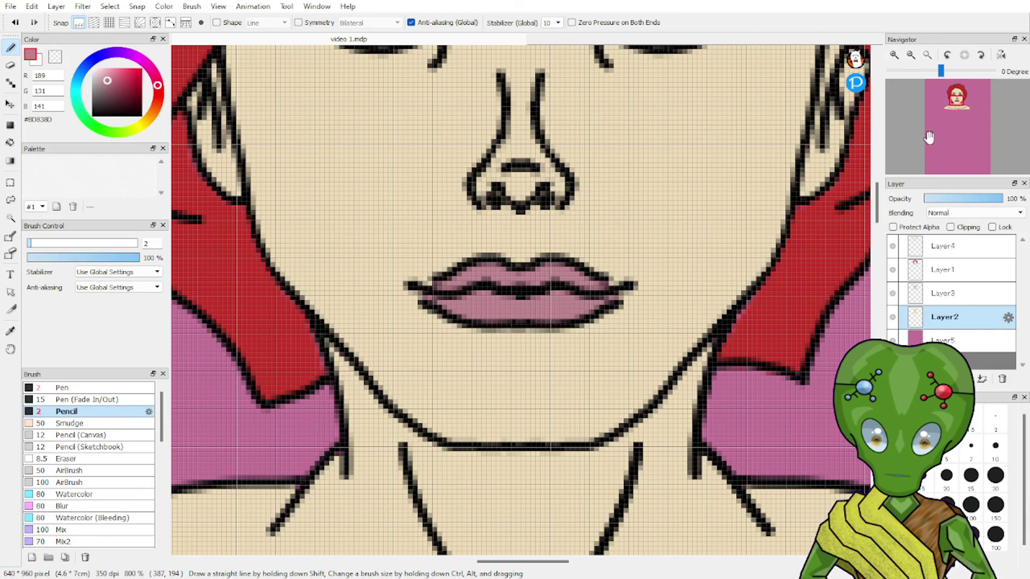
Check the coloured portrait as a whole and the face up close, and make Layer1 the active layer.
drag(960, 99, 957, 96)
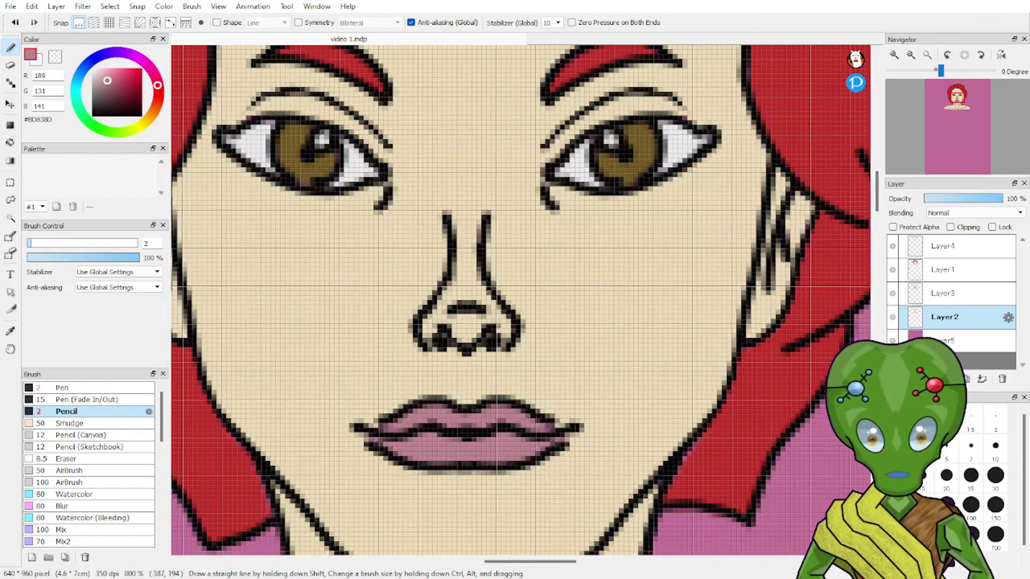
click(910, 55)
click(911, 54)
click(910, 54)
click(911, 54)
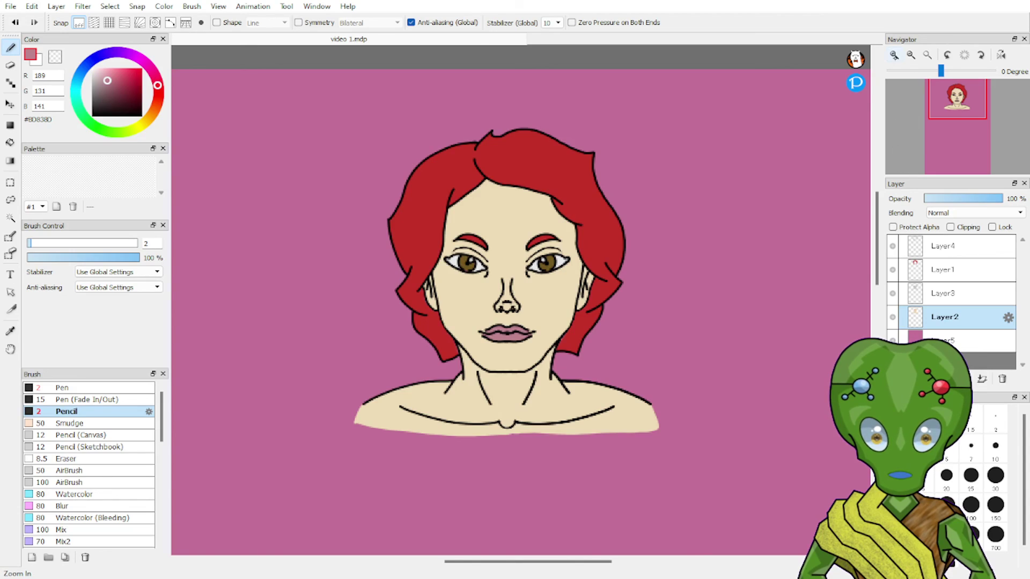
click(894, 54)
drag(947, 106, 955, 92)
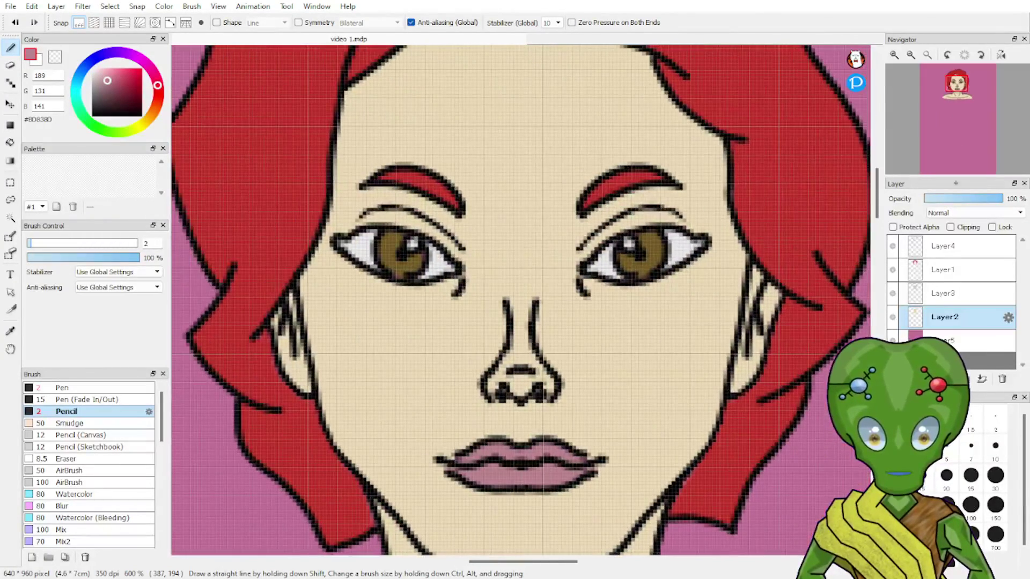
click(944, 272)
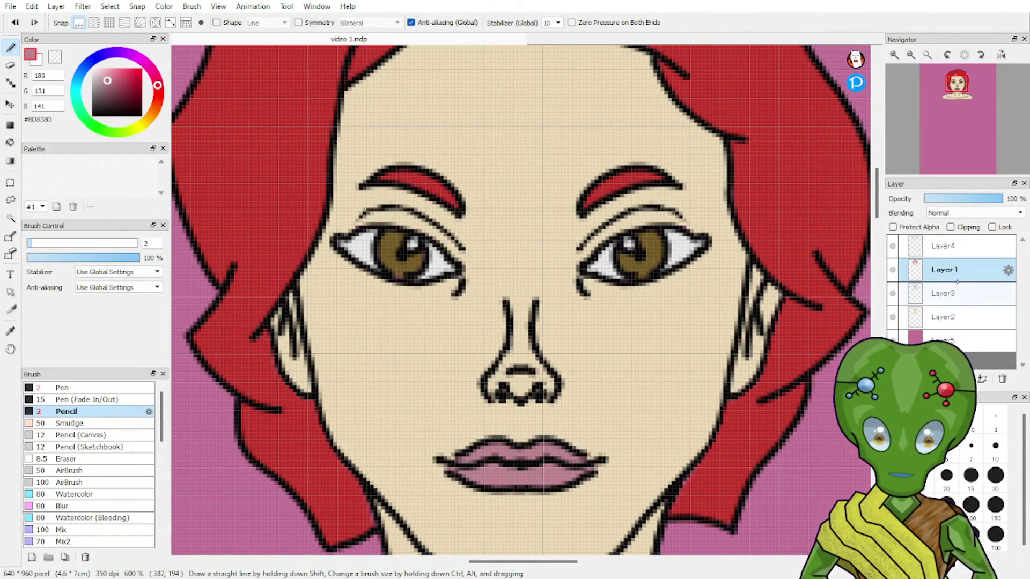